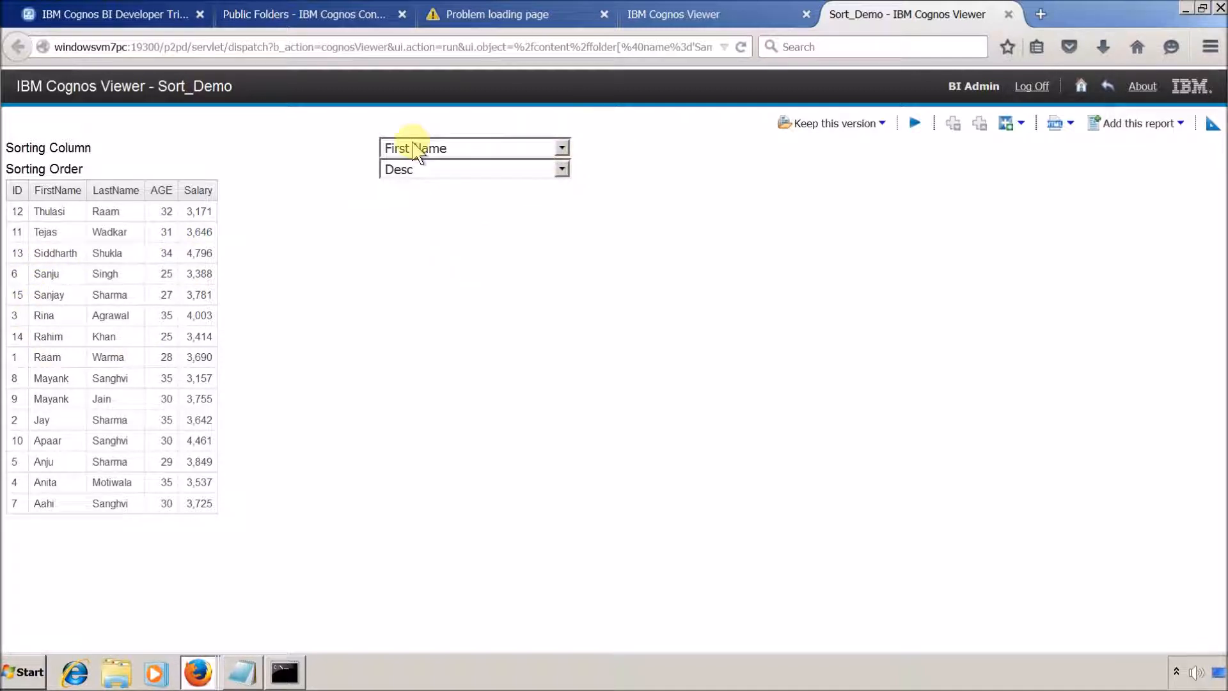
- Sort the Sort_Demo report by the ID column in Asc order using its sorting prompts
{"action": "left_click", "coordinate": [471, 147]}
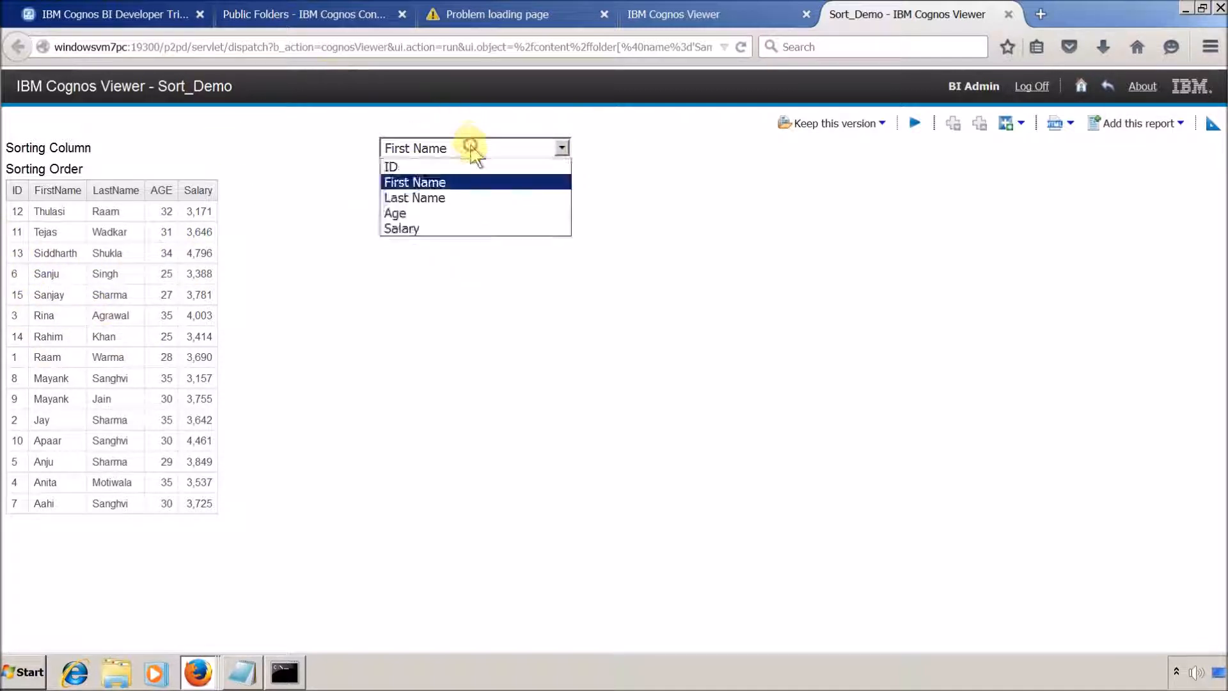
{"action": "left_click", "coordinate": [471, 167]}
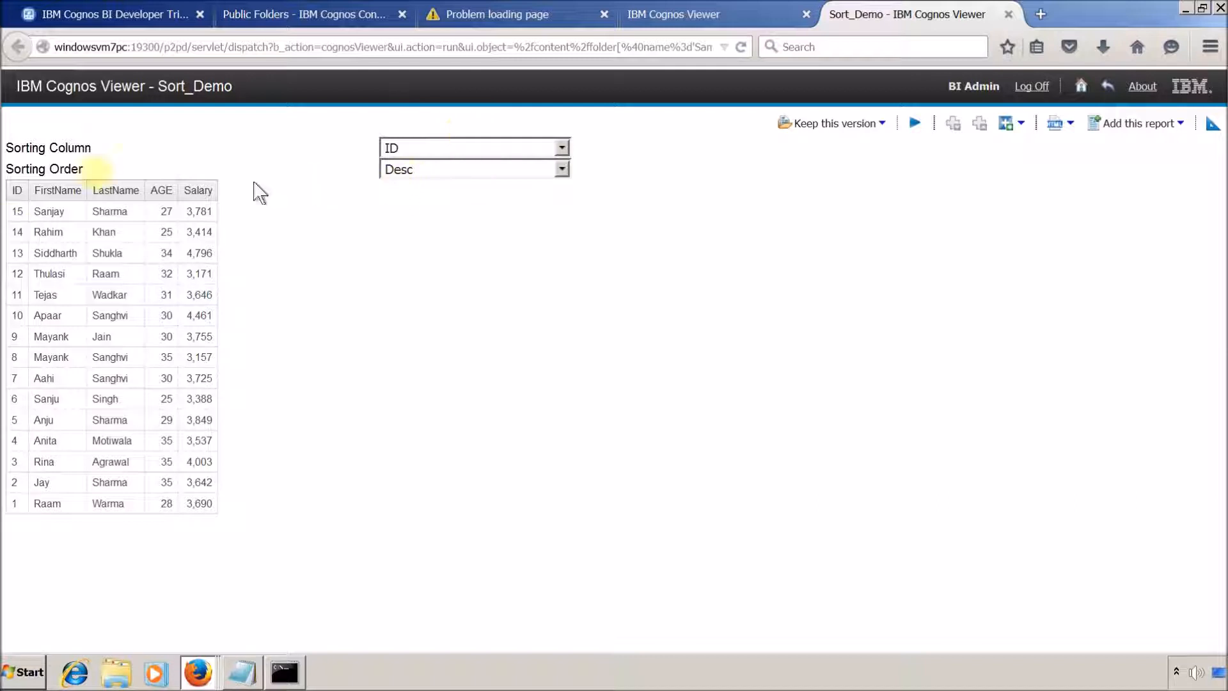
{"action": "left_click", "coordinate": [501, 169]}
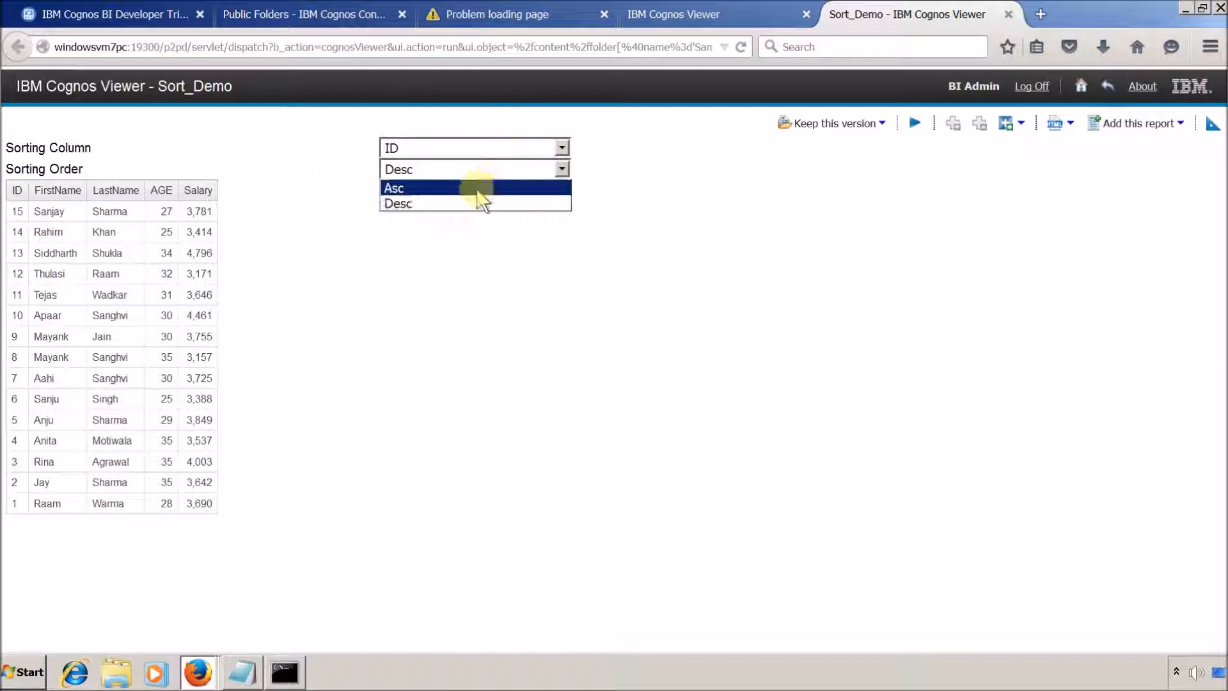
{"action": "left_click", "coordinate": [478, 189]}
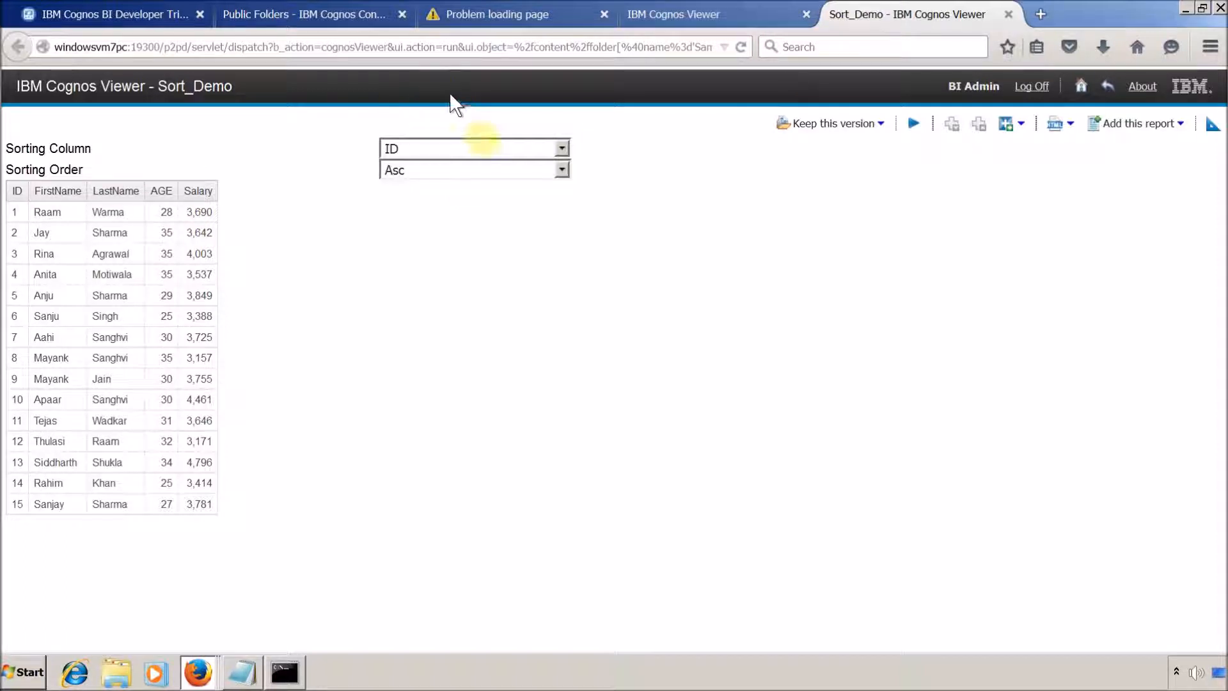
- Sort the report with header arrows by FirstName descending, and set the Sort_Demo report's prompts to First Name and Desc
{"action": "left_click", "coordinate": [748, 15]}
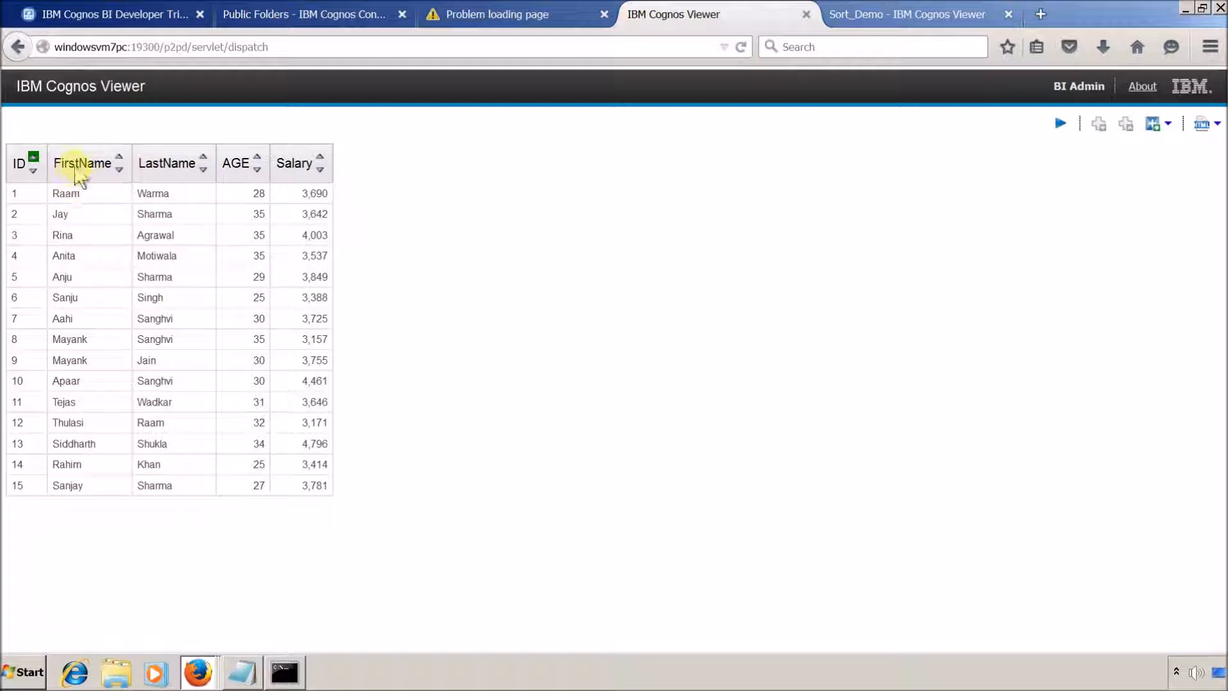
{"action": "left_click", "coordinate": [119, 170]}
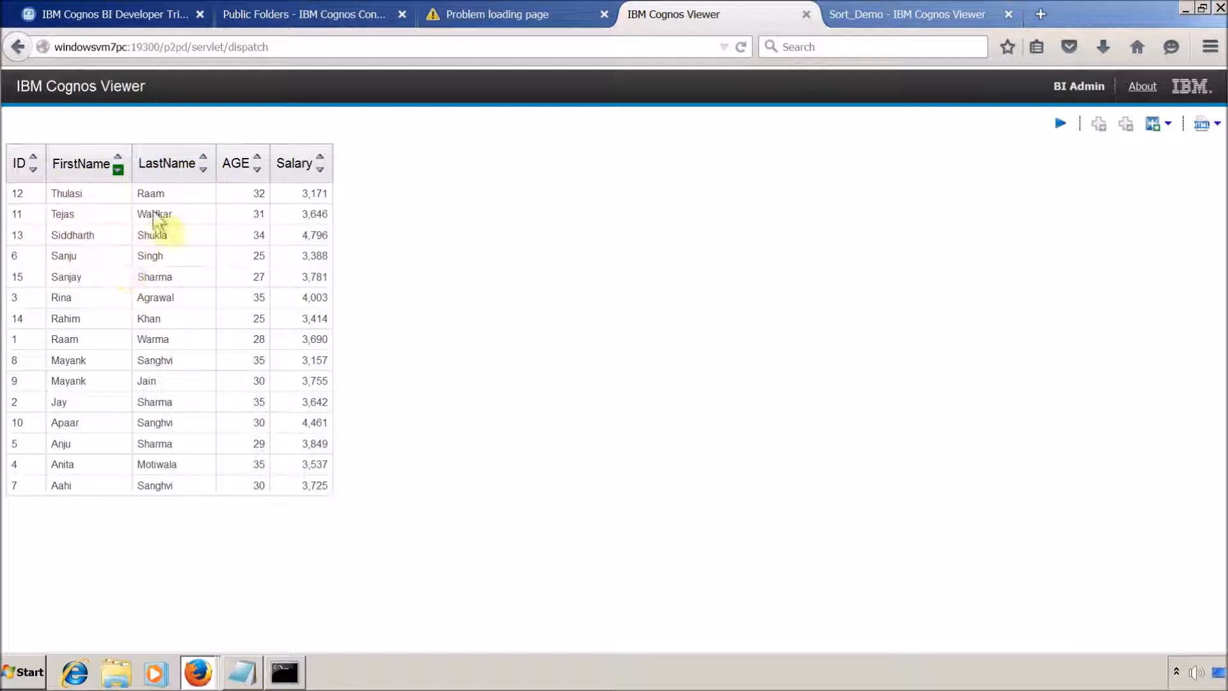
{"action": "left_click", "coordinate": [856, 13]}
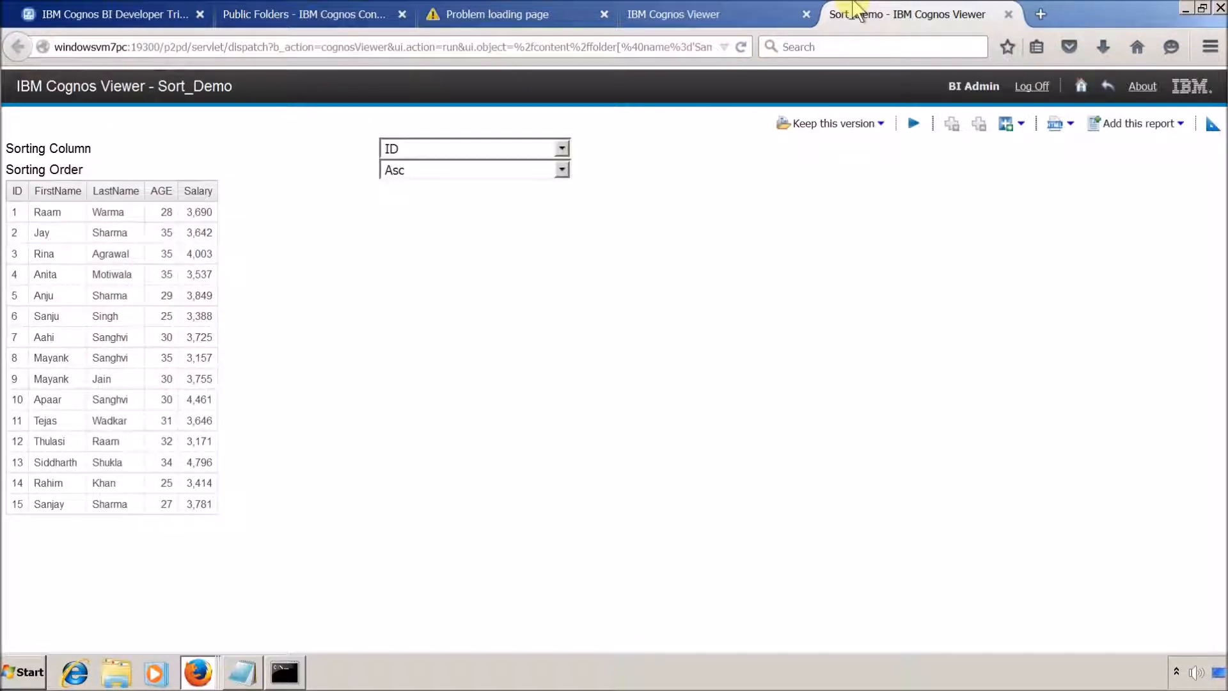
{"action": "left_click", "coordinate": [561, 148]}
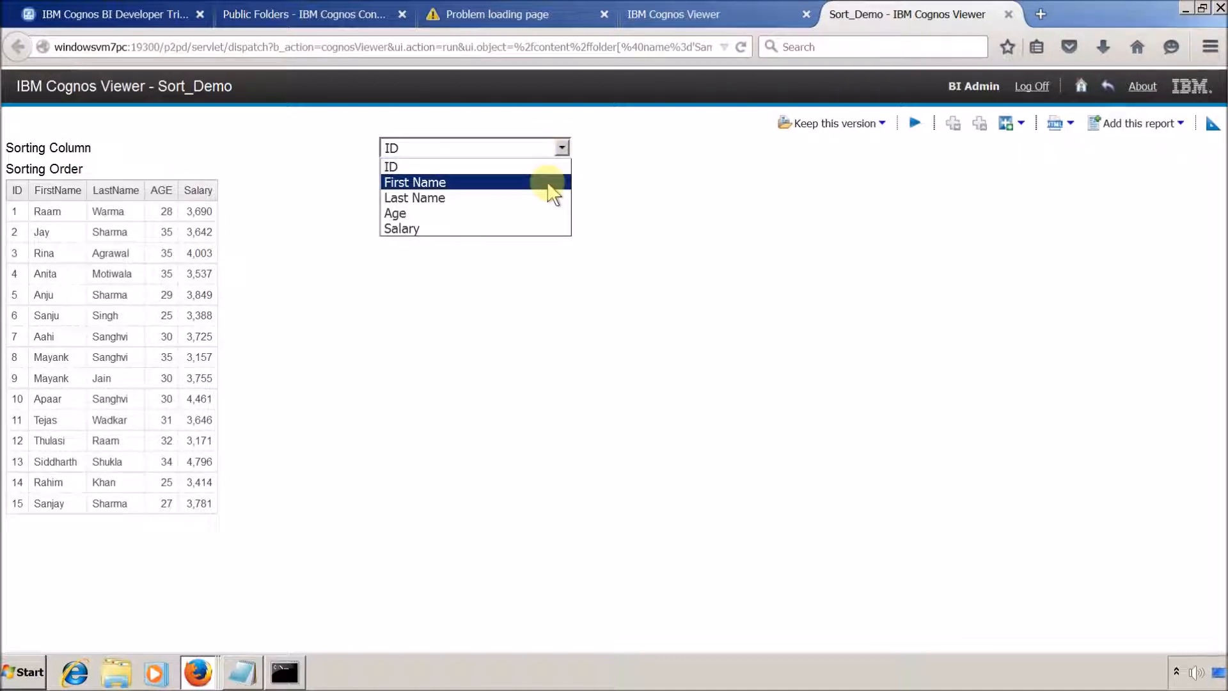
{"action": "left_click", "coordinate": [550, 182]}
{"action": "left_click", "coordinate": [561, 169]}
{"action": "left_click", "coordinate": [541, 203]}
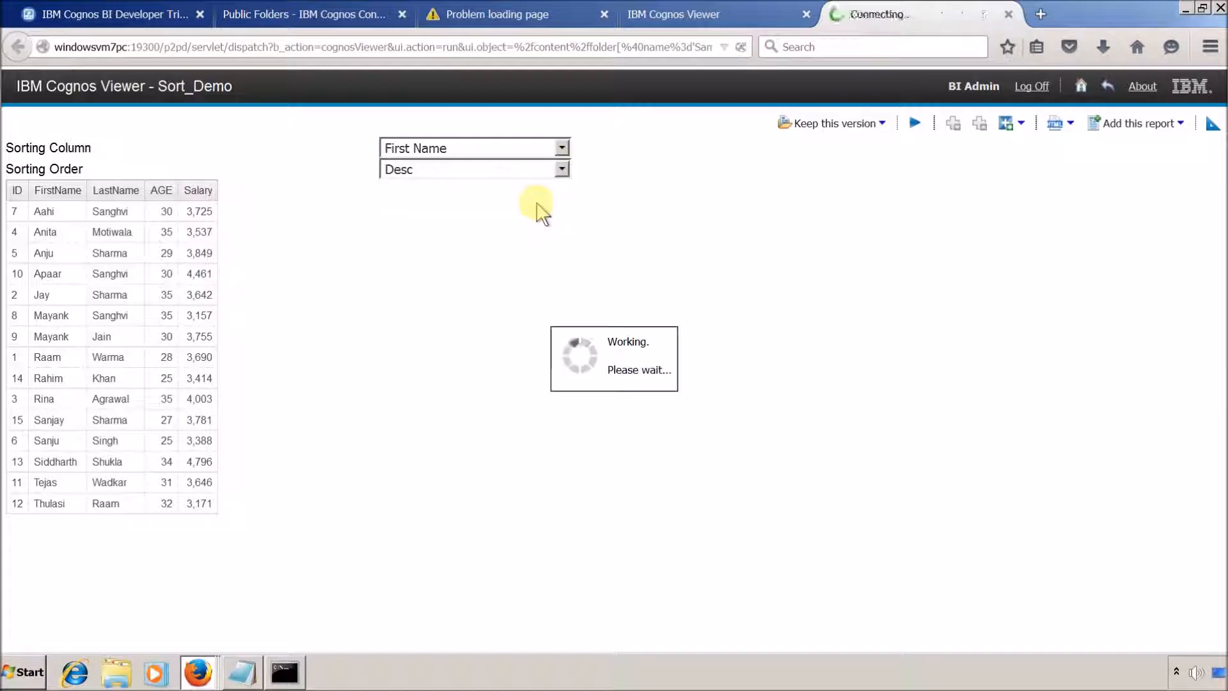
- Sort the report with header arrows by LastName descending and re-sort it by AGE ascending
{"action": "left_click", "coordinate": [694, 27]}
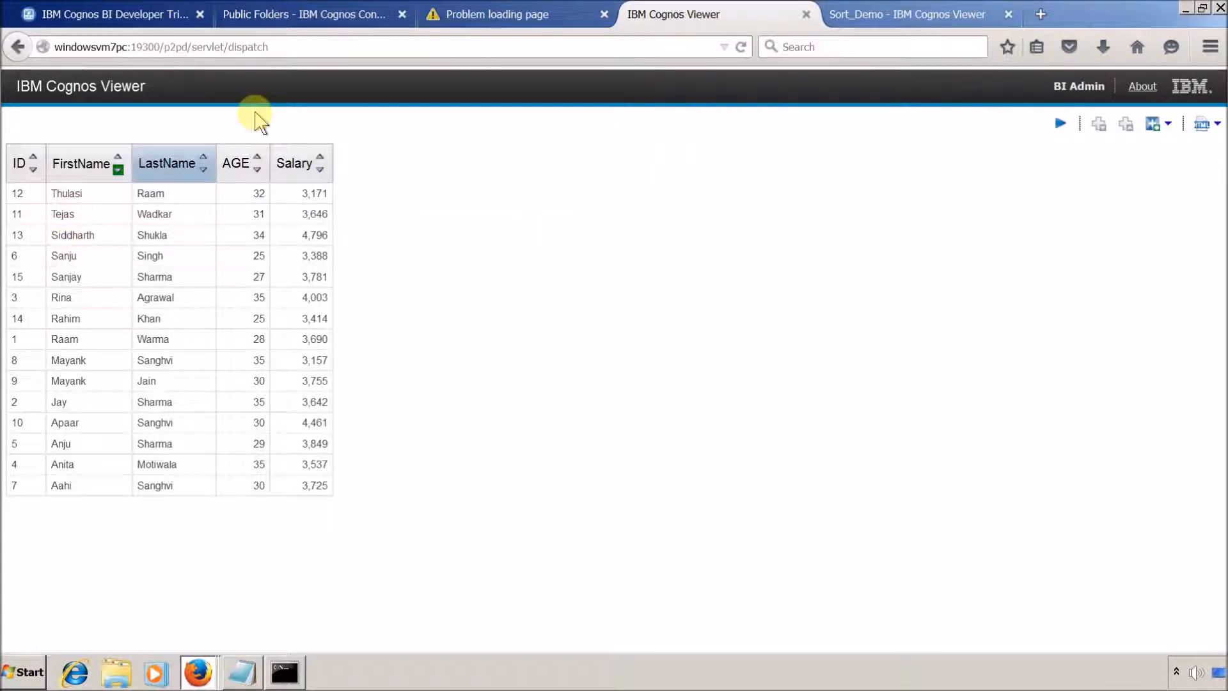
{"action": "left_click", "coordinate": [202, 170]}
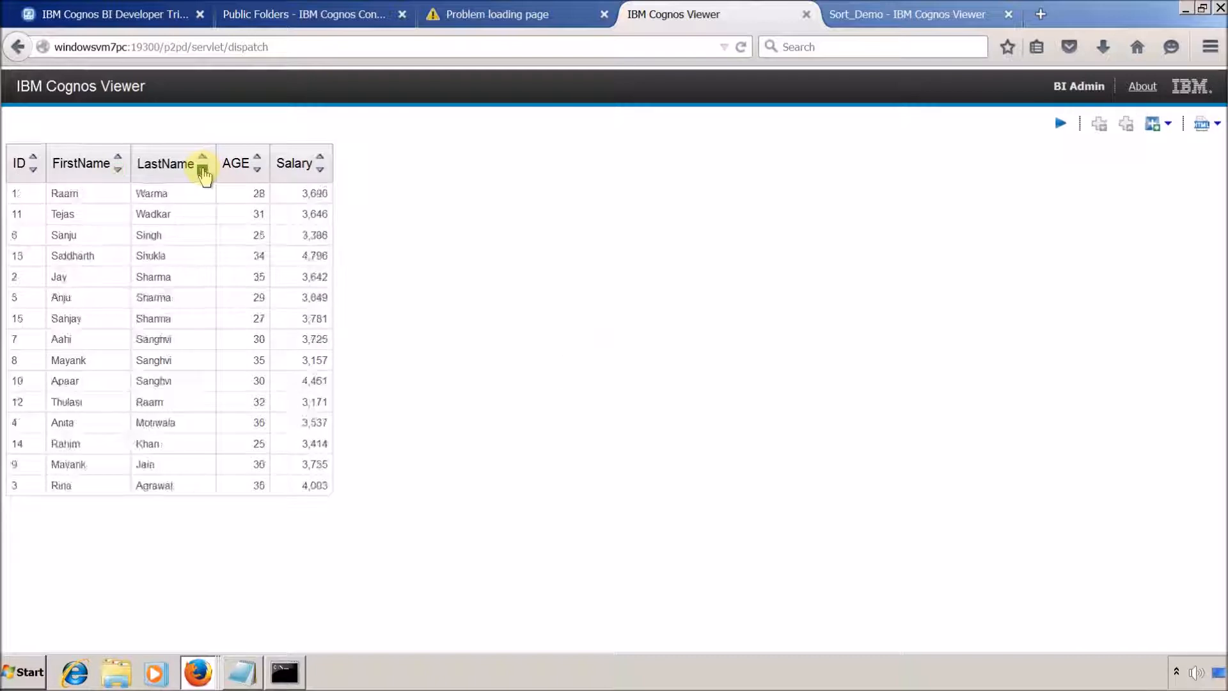
{"action": "left_click", "coordinate": [258, 158]}
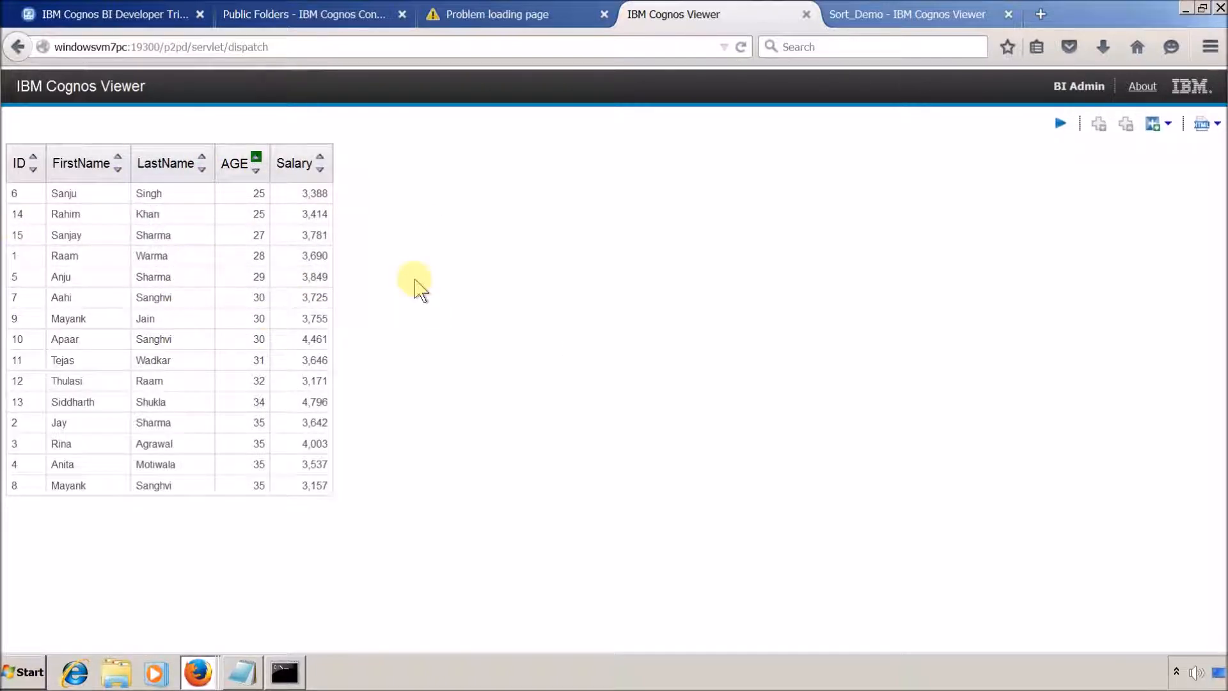
- Switch to Report Studio and compare the page layouts of the Sort_Demo and Sort_Demo_2 reports
{"action": "left_click", "coordinate": [856, 11]}
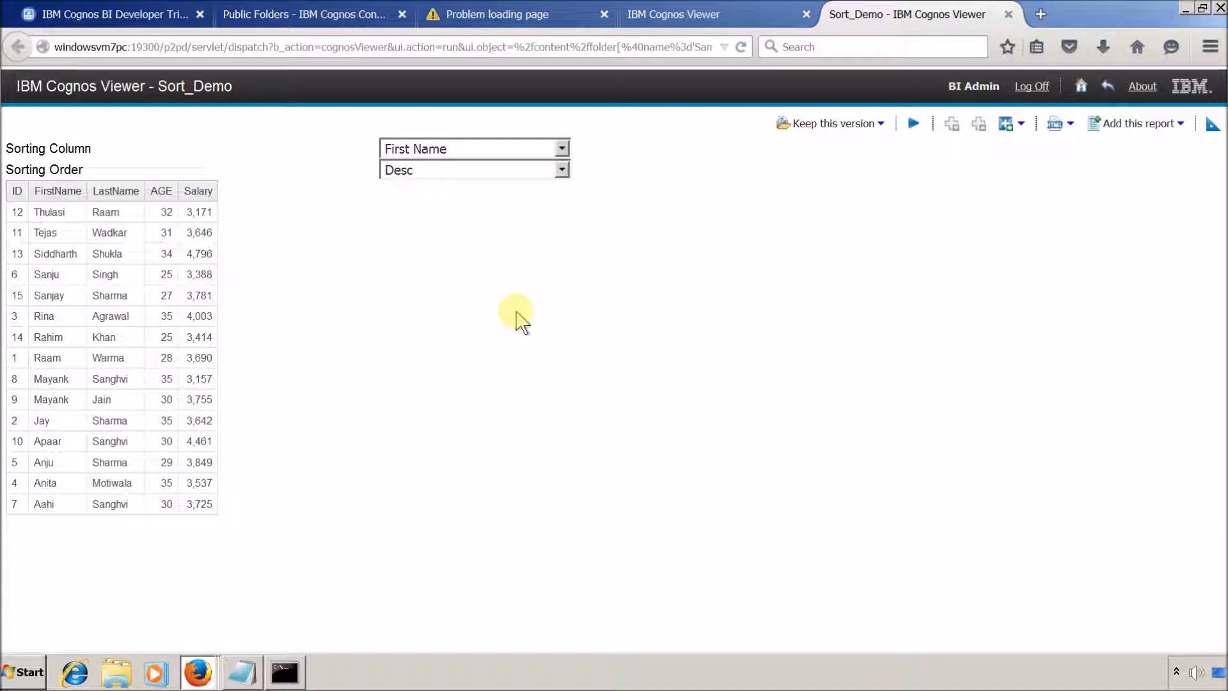
{"action": "key", "text": "alt+Tab"}
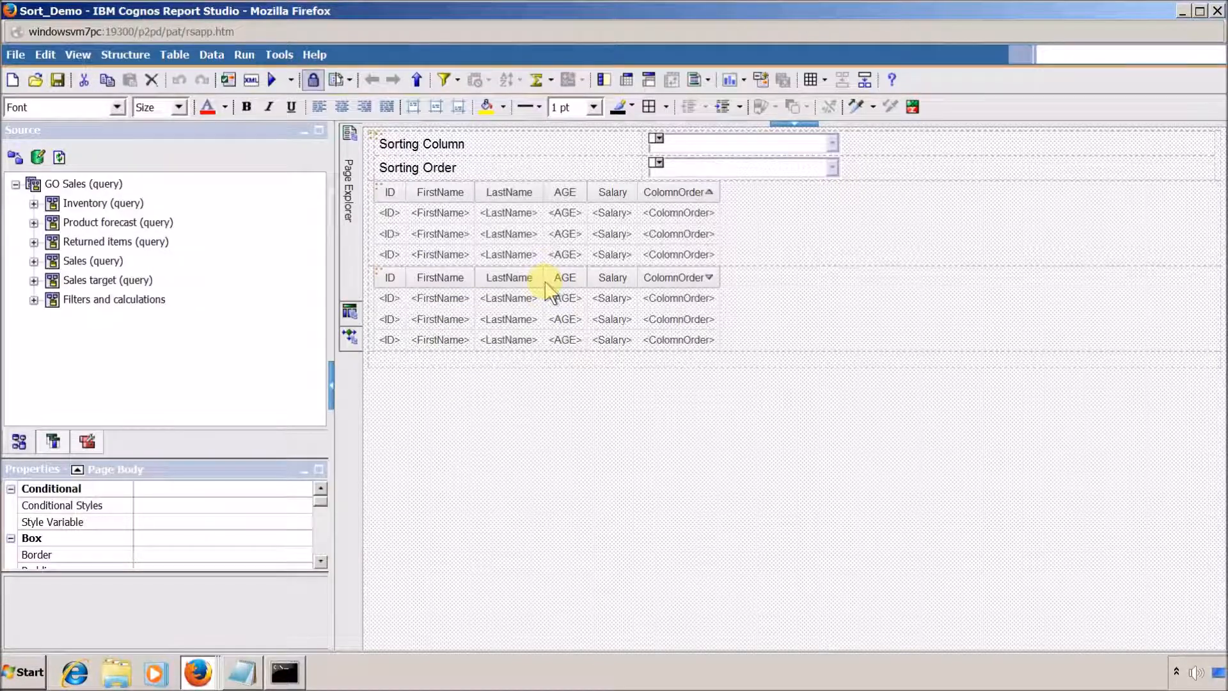
{"action": "key", "text": "alt+Tab"}
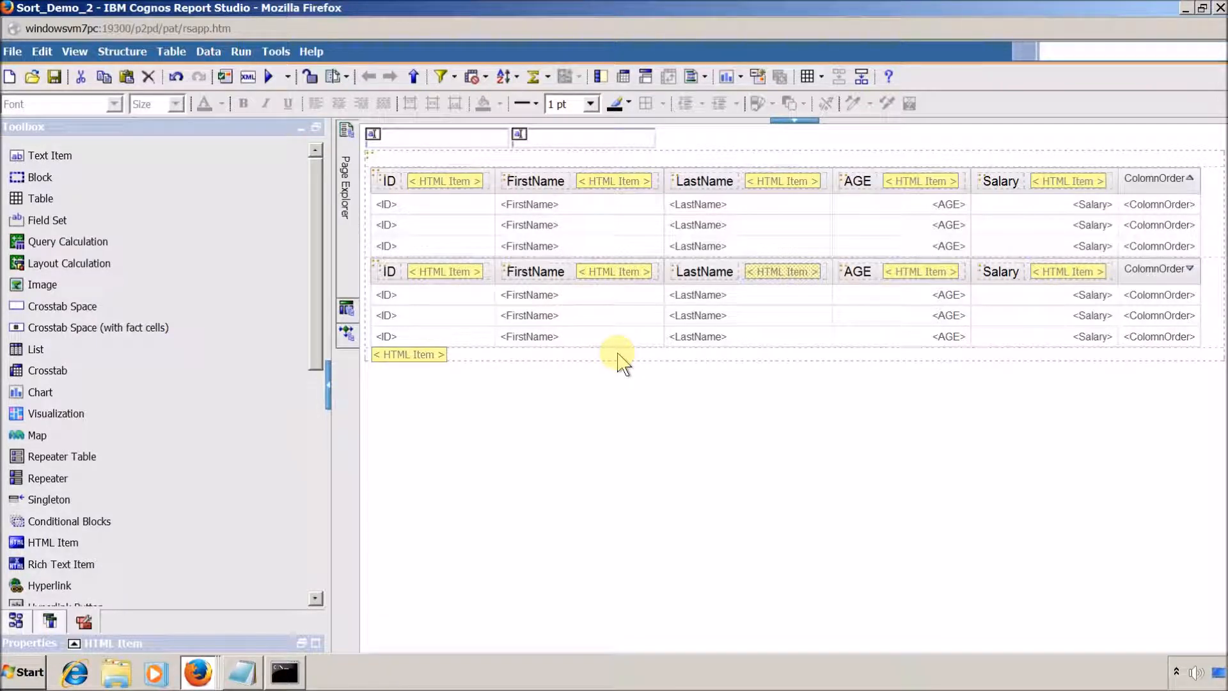
- Delete the table holding the Sorting Column and Sorting Order prompts from the Sort_Demo report
{"action": "key", "text": "alt+Tab"}
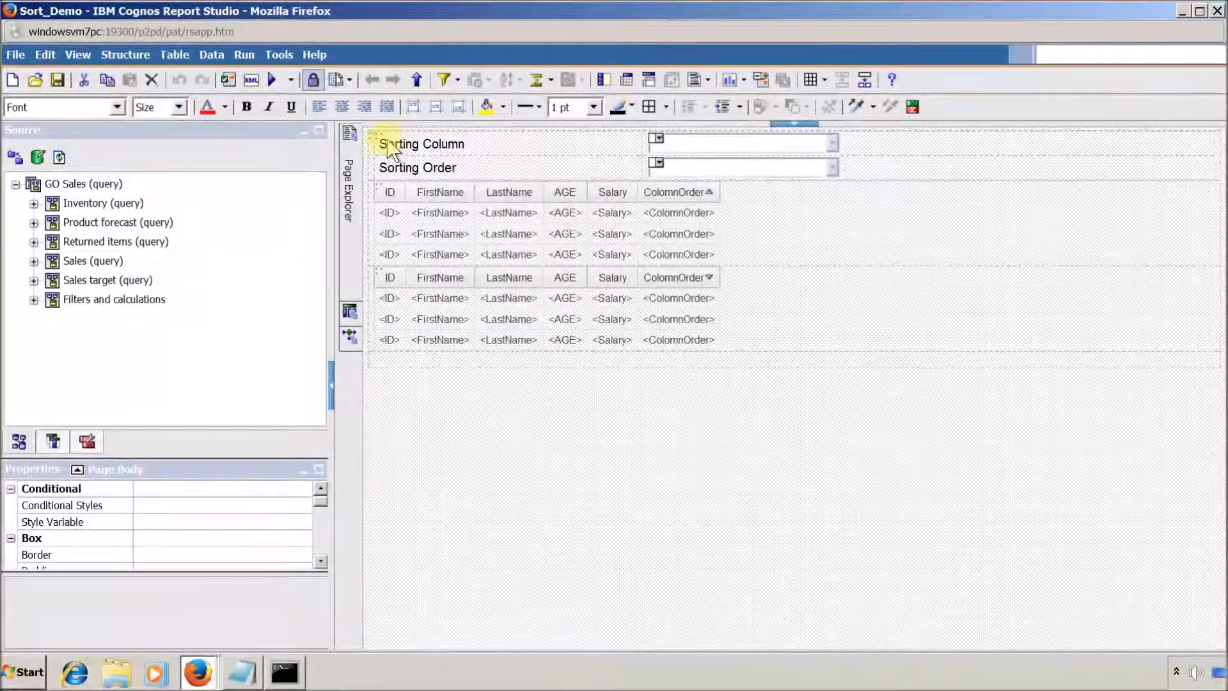
{"action": "left_click", "coordinate": [382, 140]}
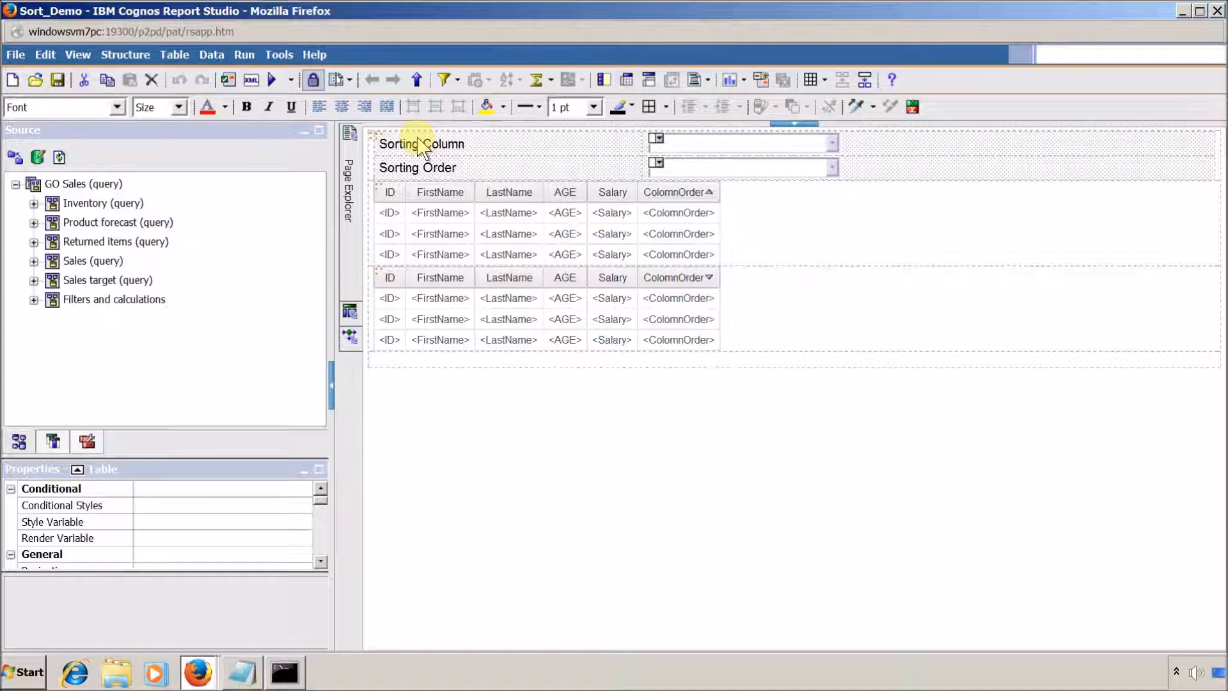
{"action": "key", "text": "Delete"}
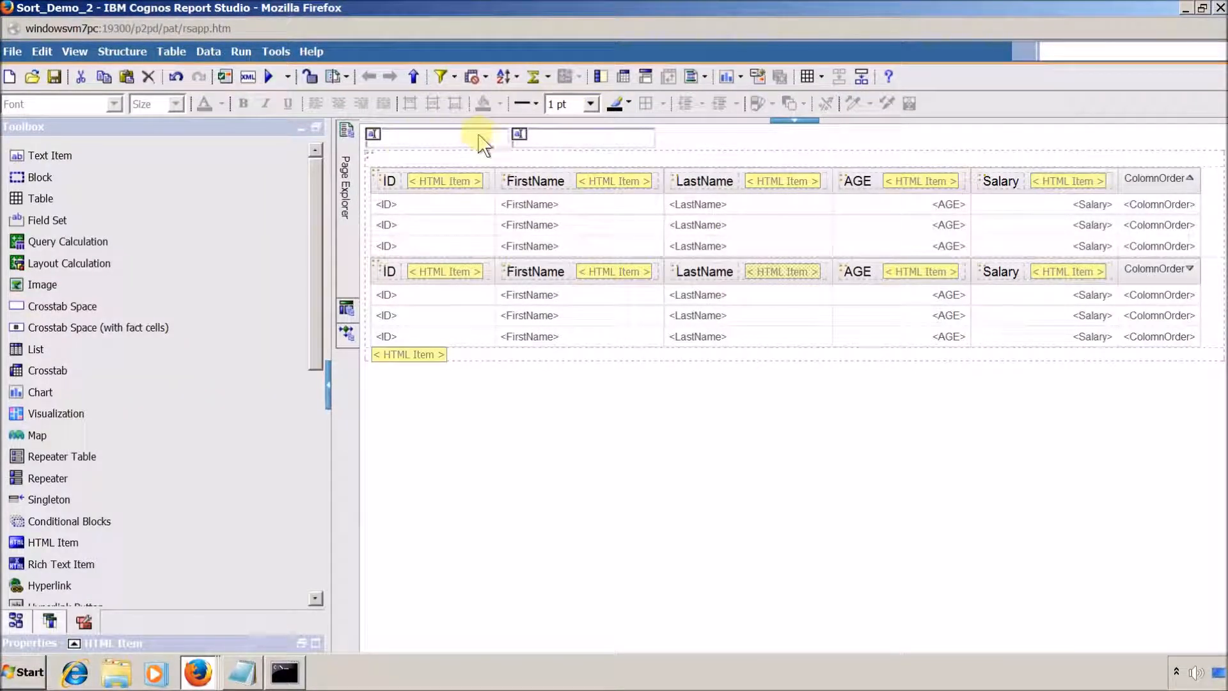
- Inspect the two text box prompts above the lists in the Sort_Demo_2 report
{"action": "left_click", "coordinate": [474, 138]}
{"action": "left_click", "coordinate": [549, 146]}
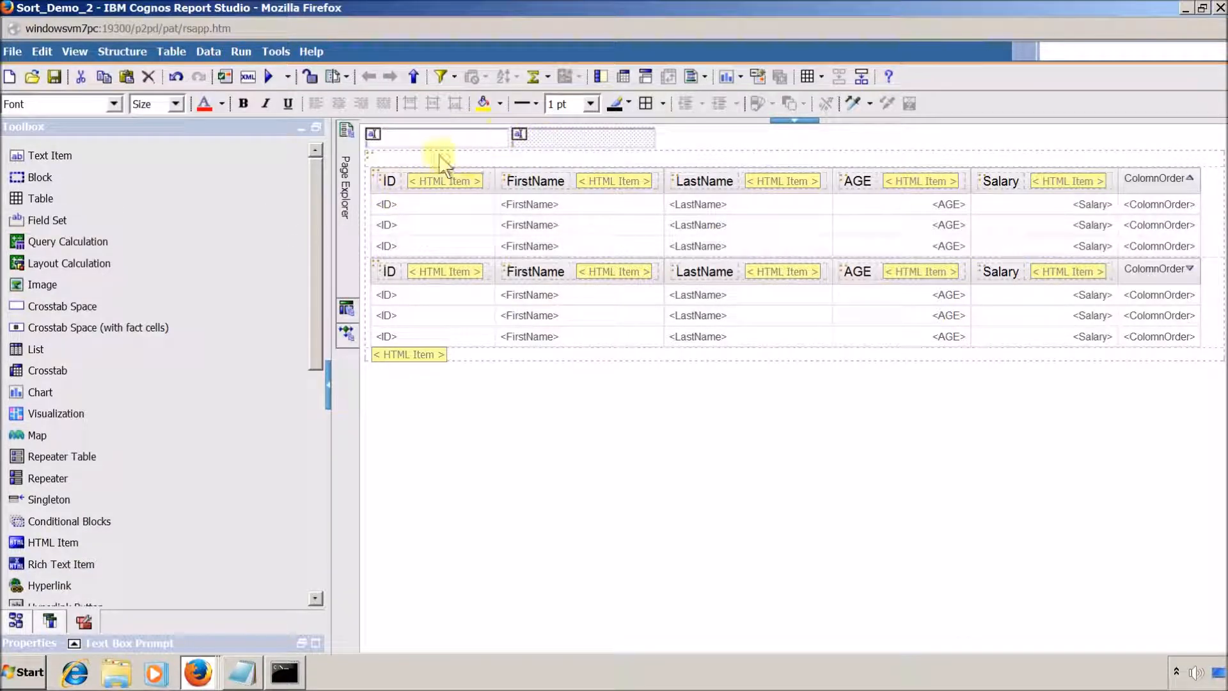
{"action": "key", "text": "alt+Tab"}
{"action": "key", "text": "alt+Tab"}
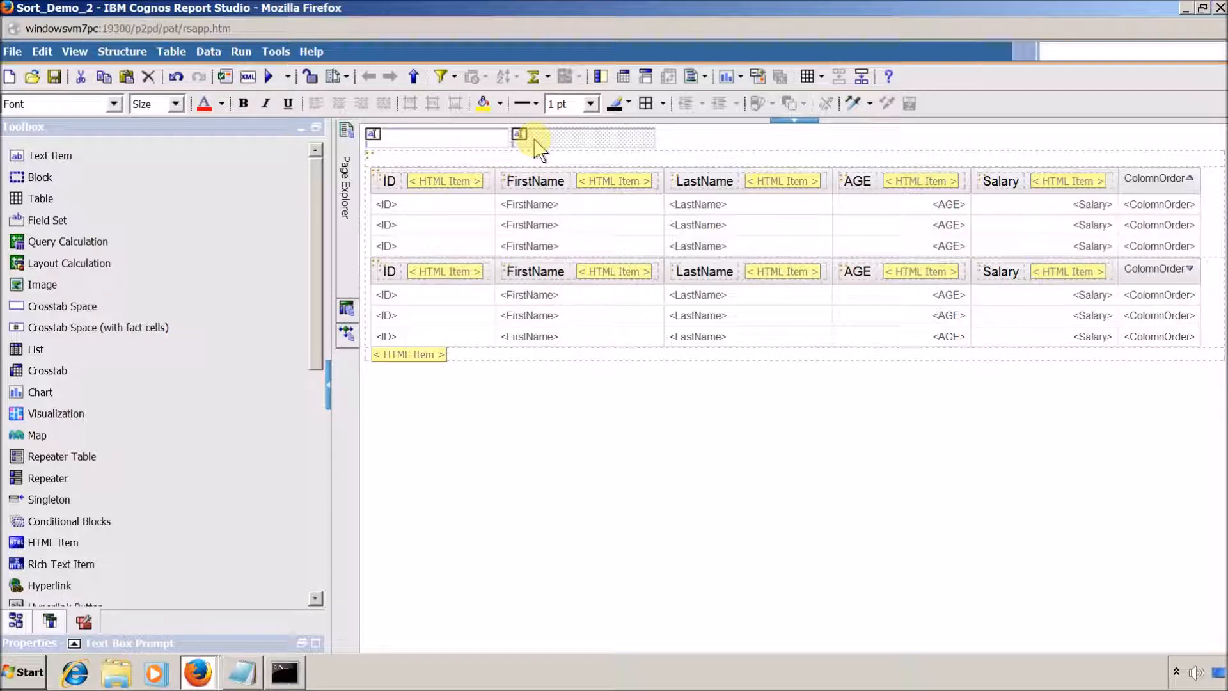
- Insert a text box prompt above the lists in Sort_Demo and link it to the existing parameter p_Sort
{"action": "key", "text": "alt+Tab"}
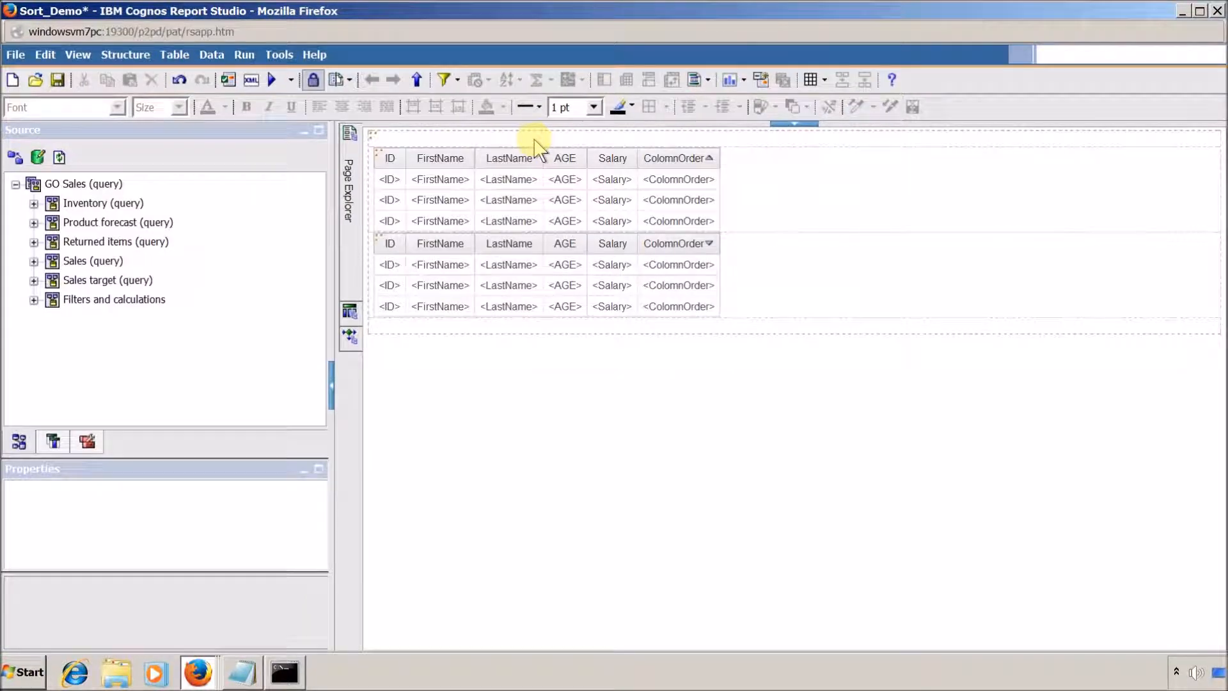
{"action": "left_click", "coordinate": [87, 441]}
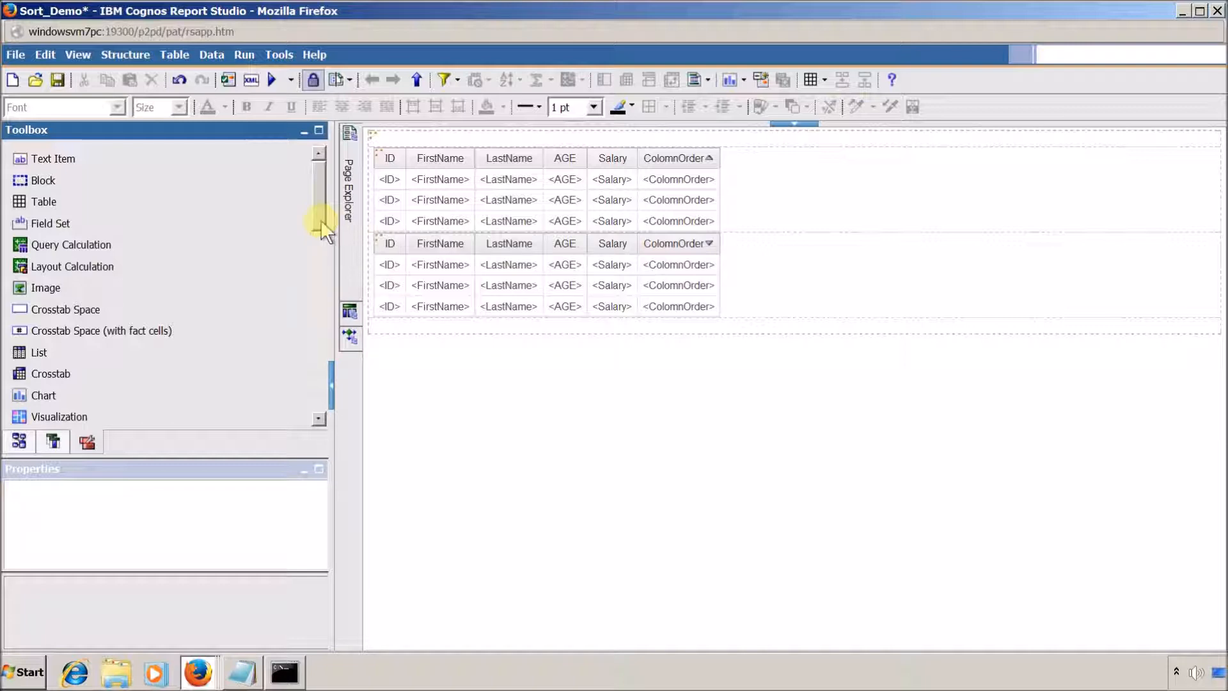
{"action": "left_click_drag", "start_coordinate": [322, 222], "coordinate": [323, 409]}
{"action": "left_click_drag", "start_coordinate": [50, 224], "coordinate": [411, 143]}
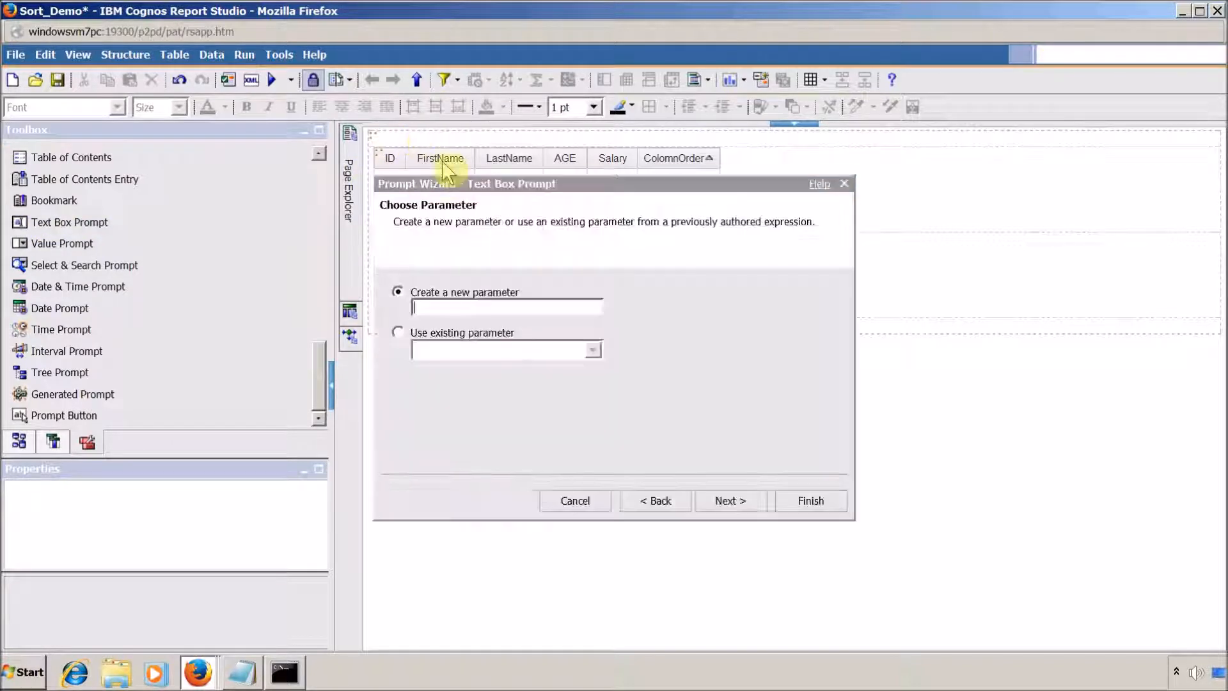
{"action": "double_click", "coordinate": [518, 307]}
{"action": "left_click", "coordinate": [399, 332]}
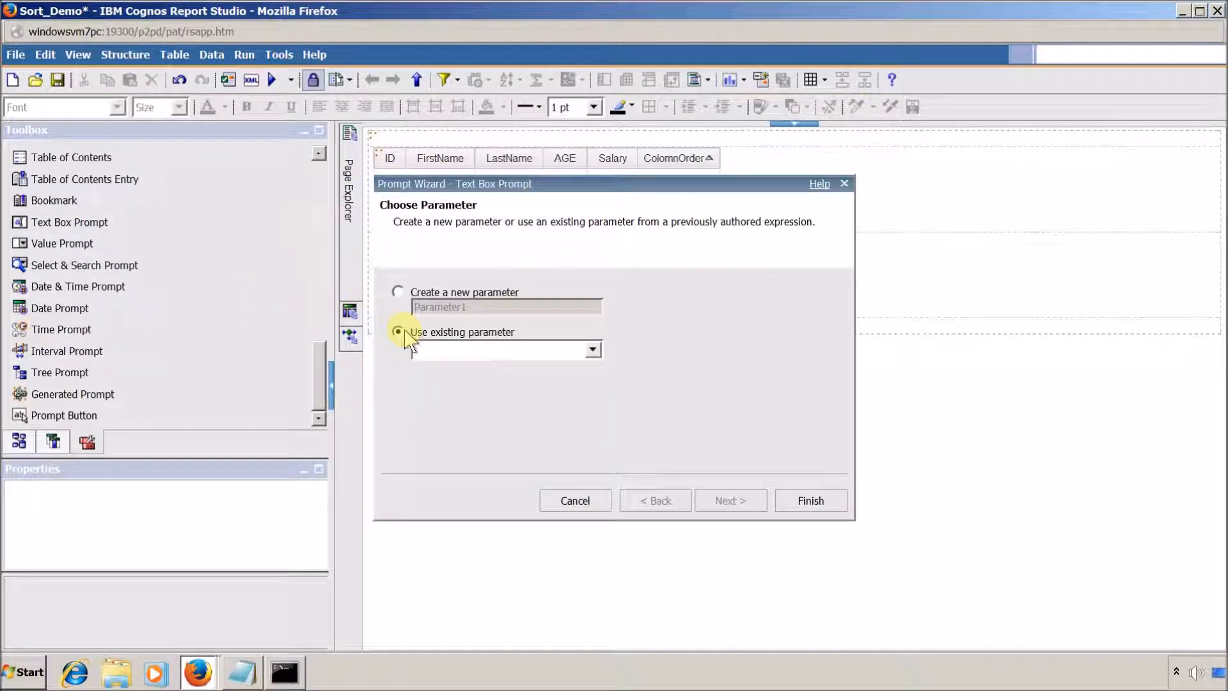
{"action": "left_click", "coordinate": [471, 352]}
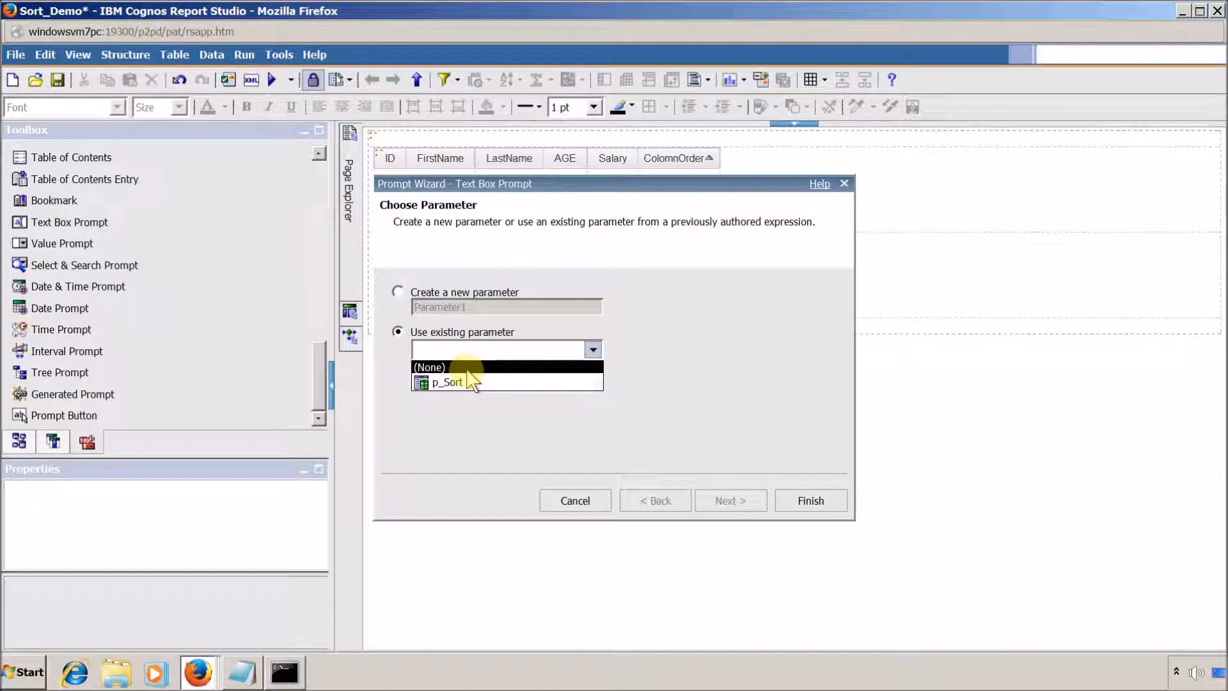
{"action": "left_click", "coordinate": [467, 382]}
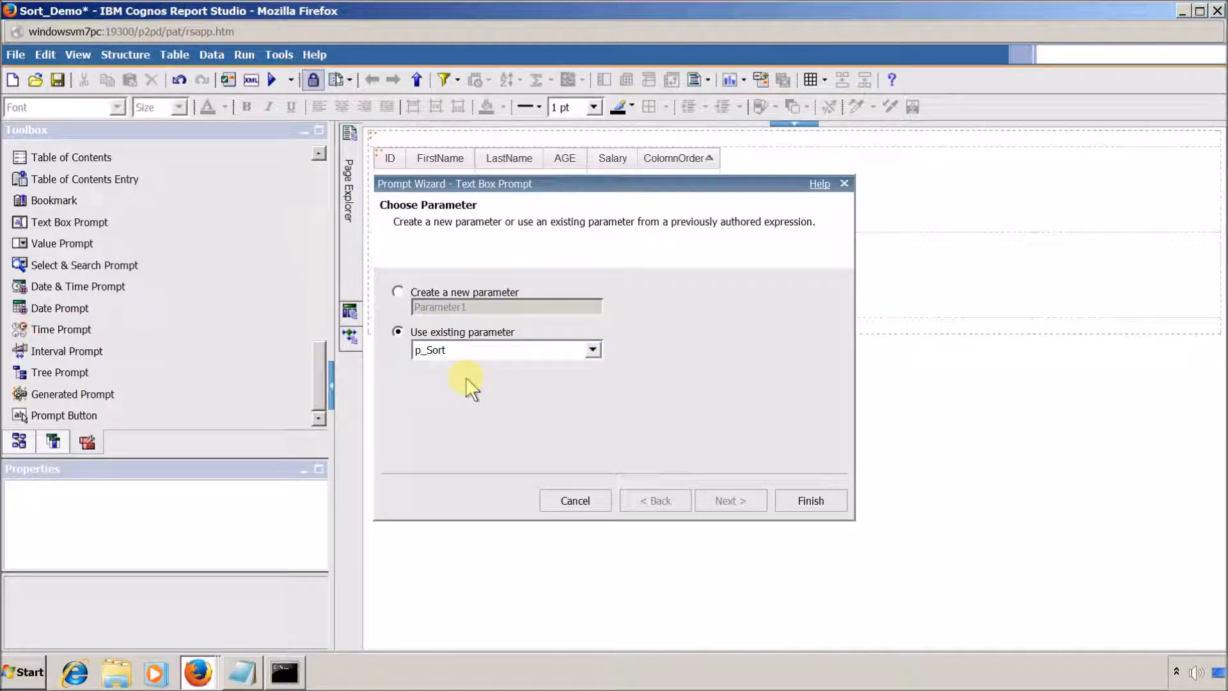
{"action": "left_click", "coordinate": [810, 501]}
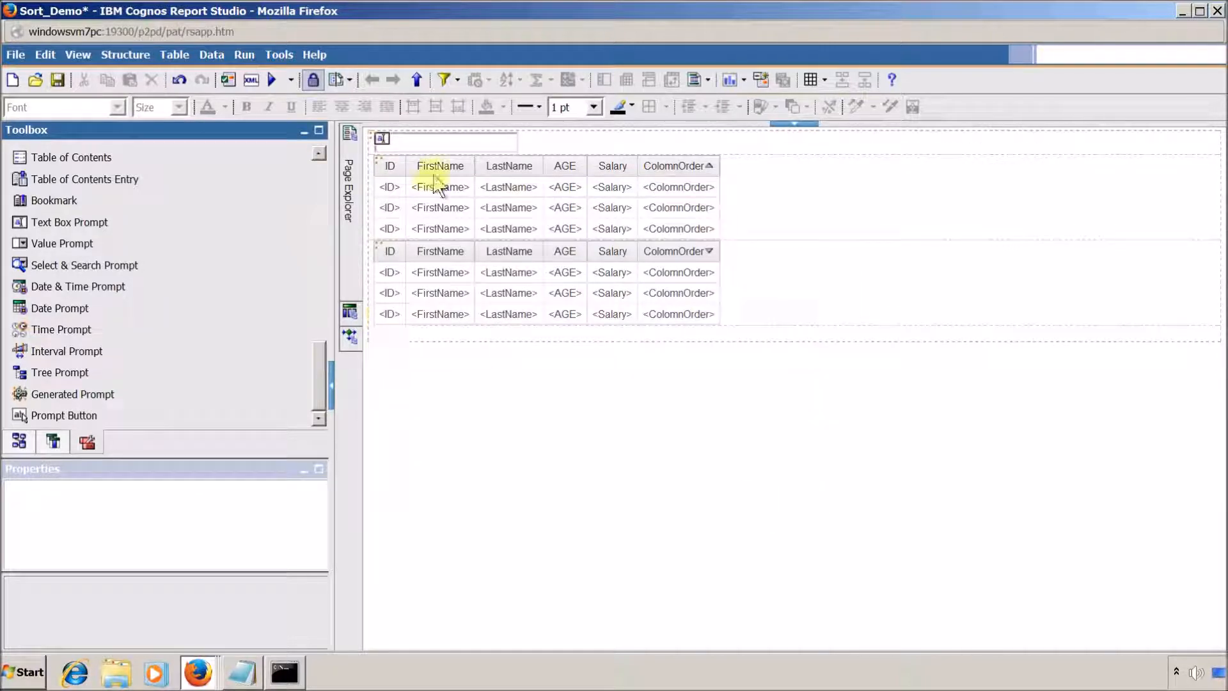
- Insert a second text box prompt beside the first one with a new parameter named p_Order
{"action": "left_click_drag", "start_coordinate": [70, 226], "coordinate": [625, 143]}
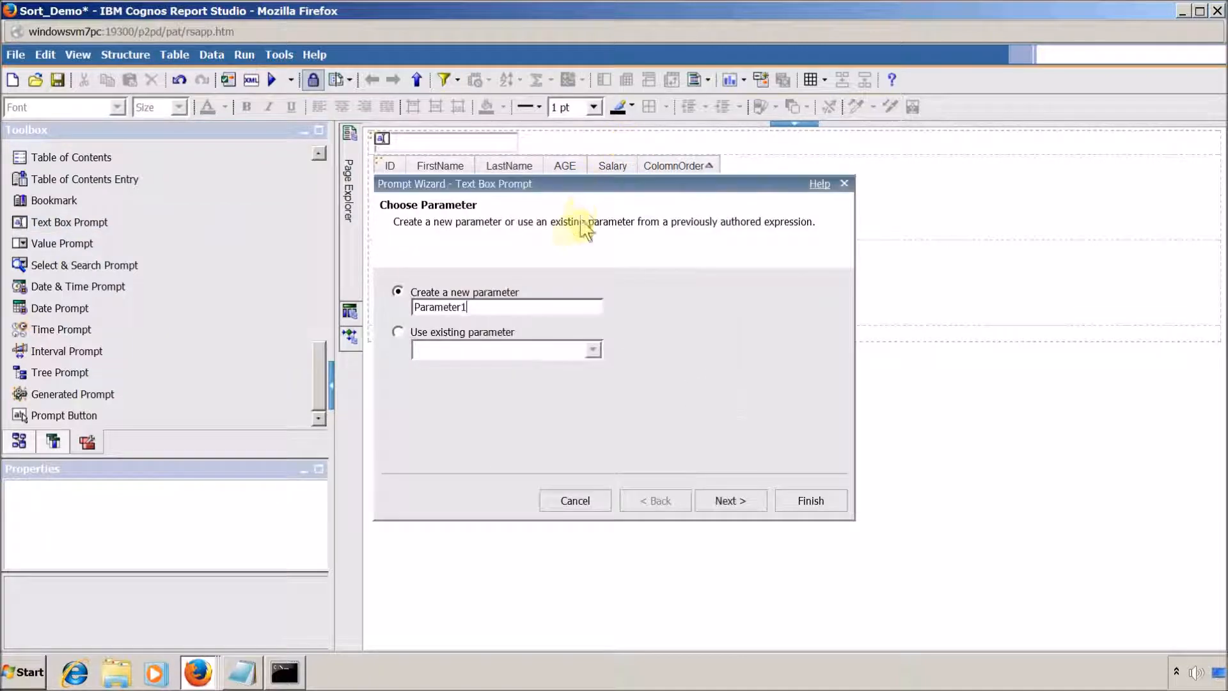
{"action": "left_click_drag", "start_coordinate": [471, 308], "coordinate": [355, 308]}
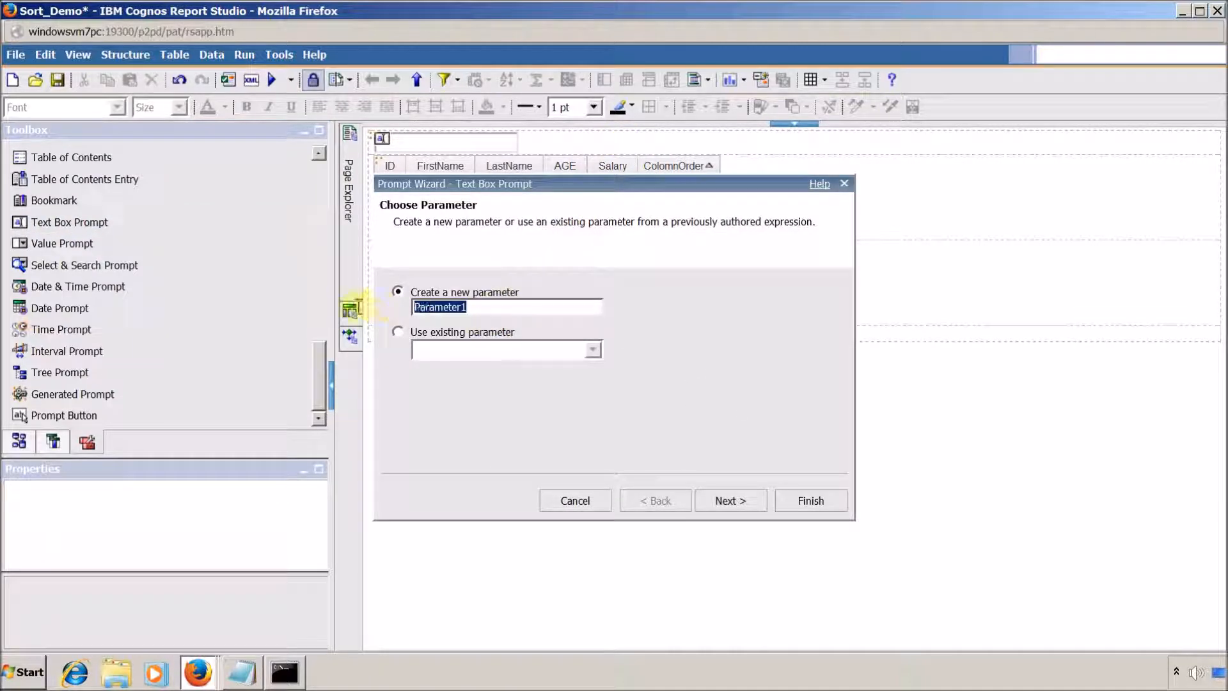
{"action": "type", "text": "p_Order"}
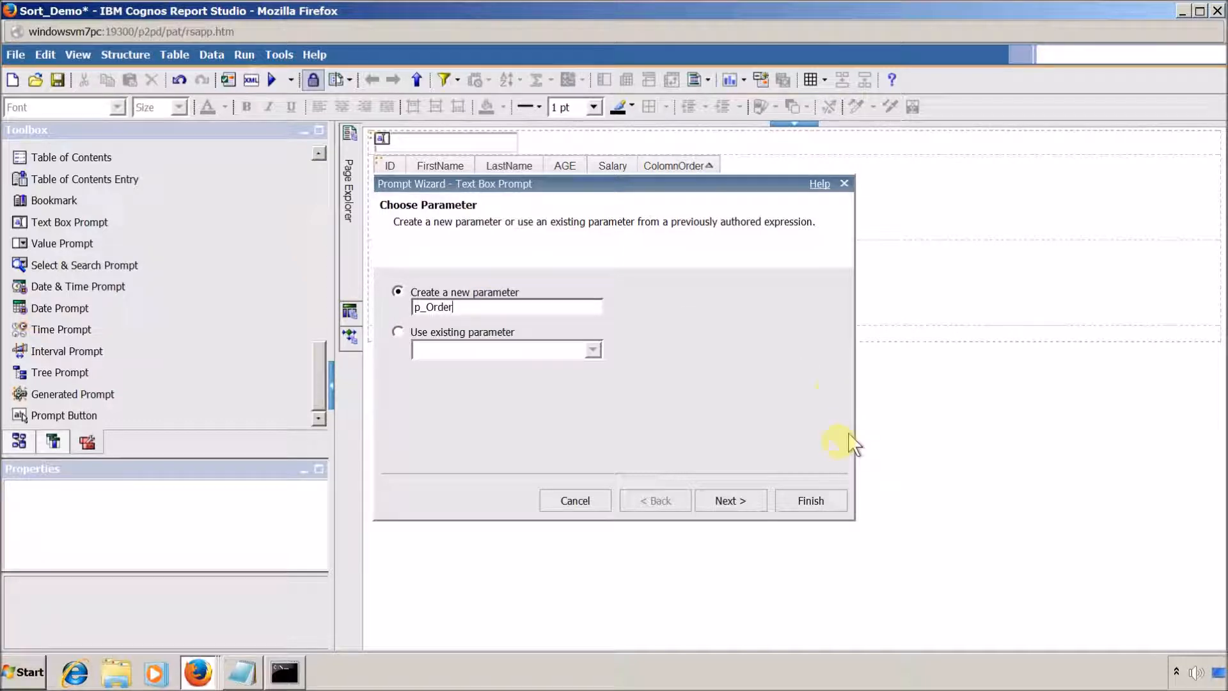
{"action": "left_click", "coordinate": [792, 504]}
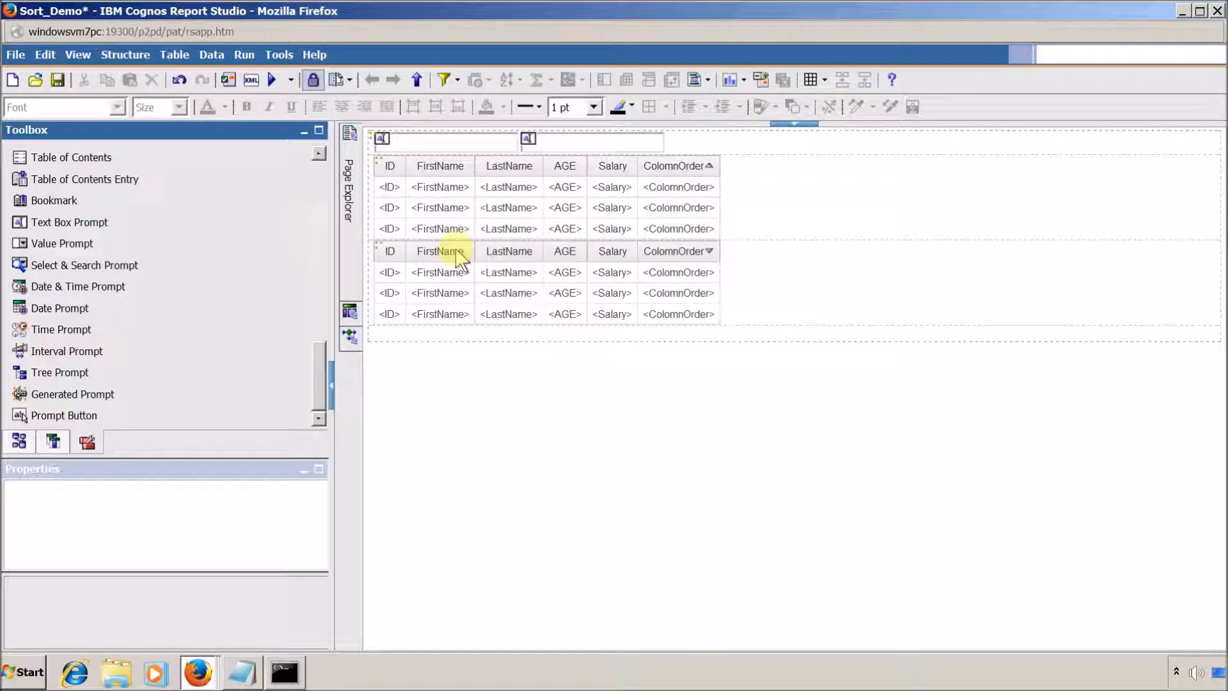
- Set Hide Adornments to Yes for the p_Sort text box prompt in Sort_Demo
{"action": "left_click", "coordinate": [422, 142]}
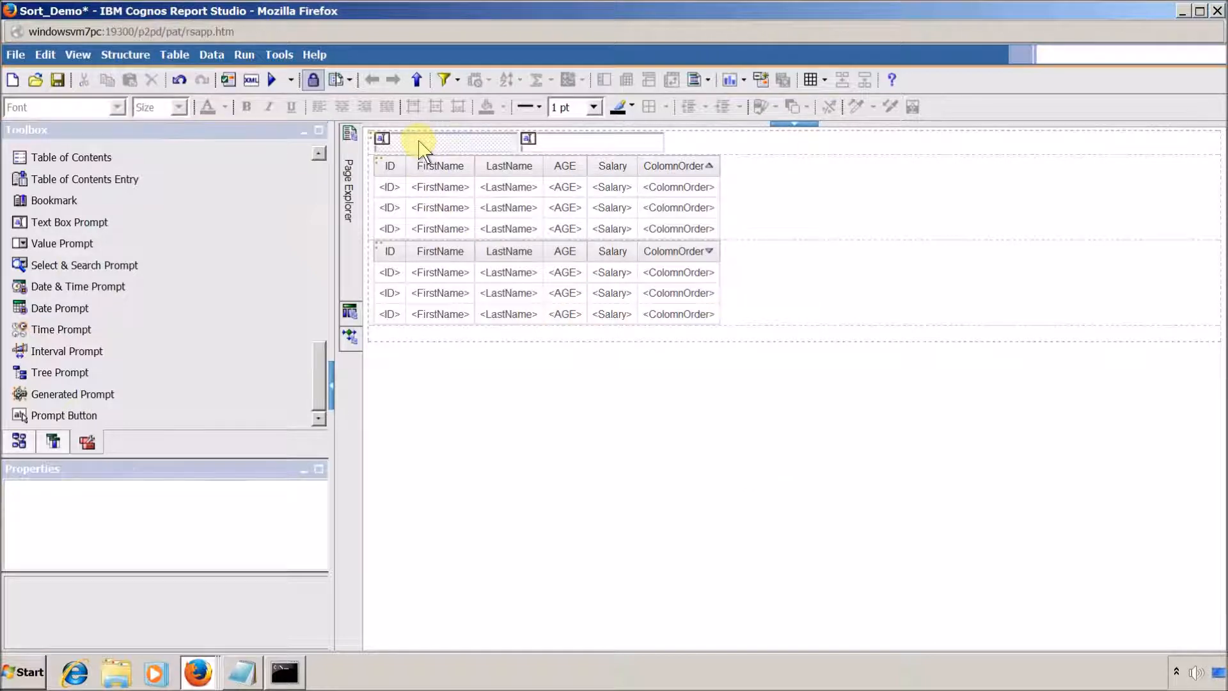
{"action": "left_click", "coordinate": [319, 470]}
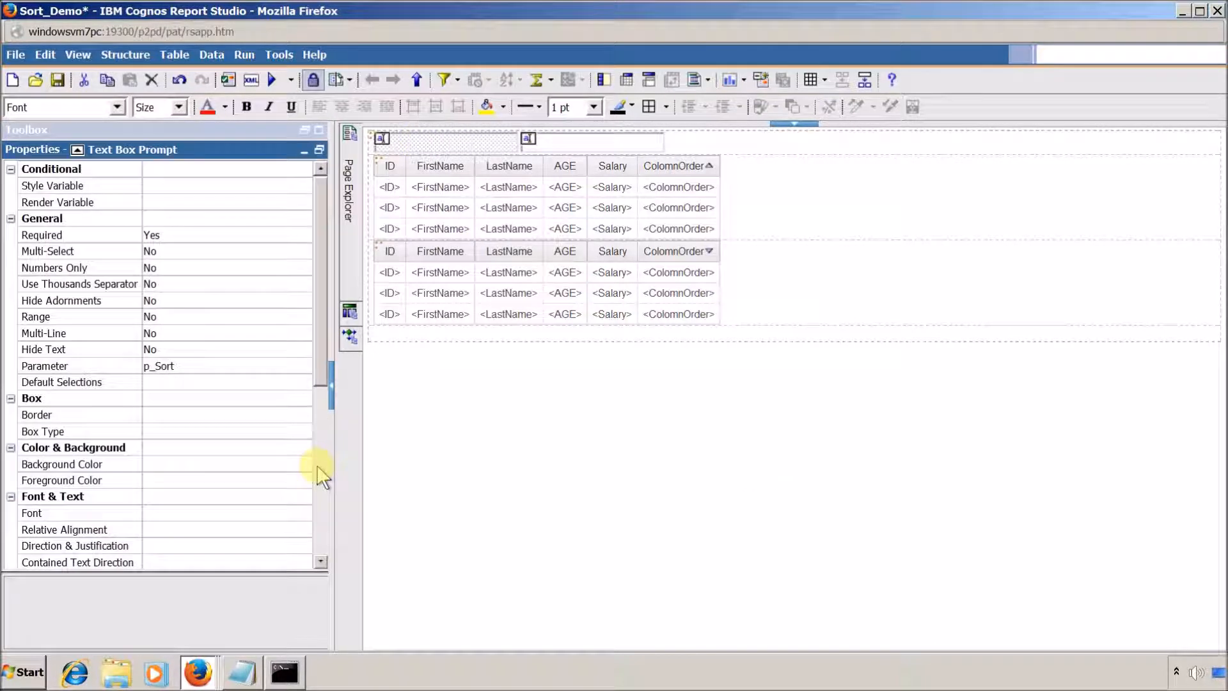
{"action": "left_click", "coordinate": [300, 306]}
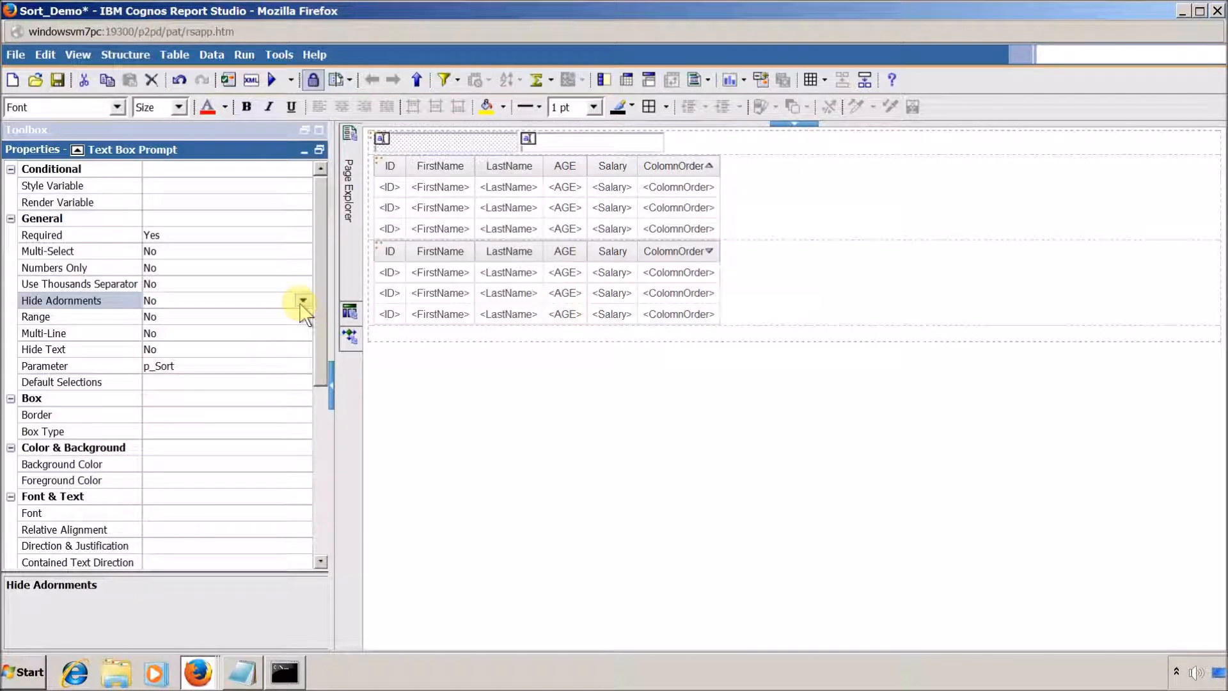
{"action": "left_click", "coordinate": [304, 301]}
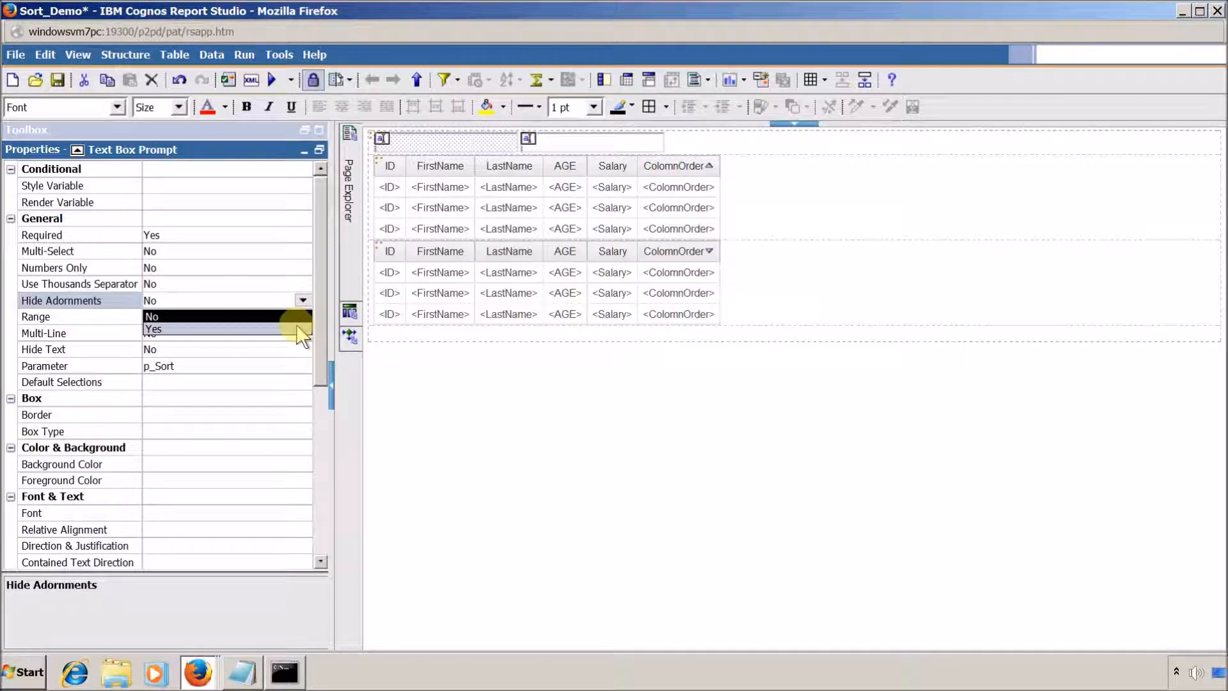
{"action": "left_click", "coordinate": [299, 332]}
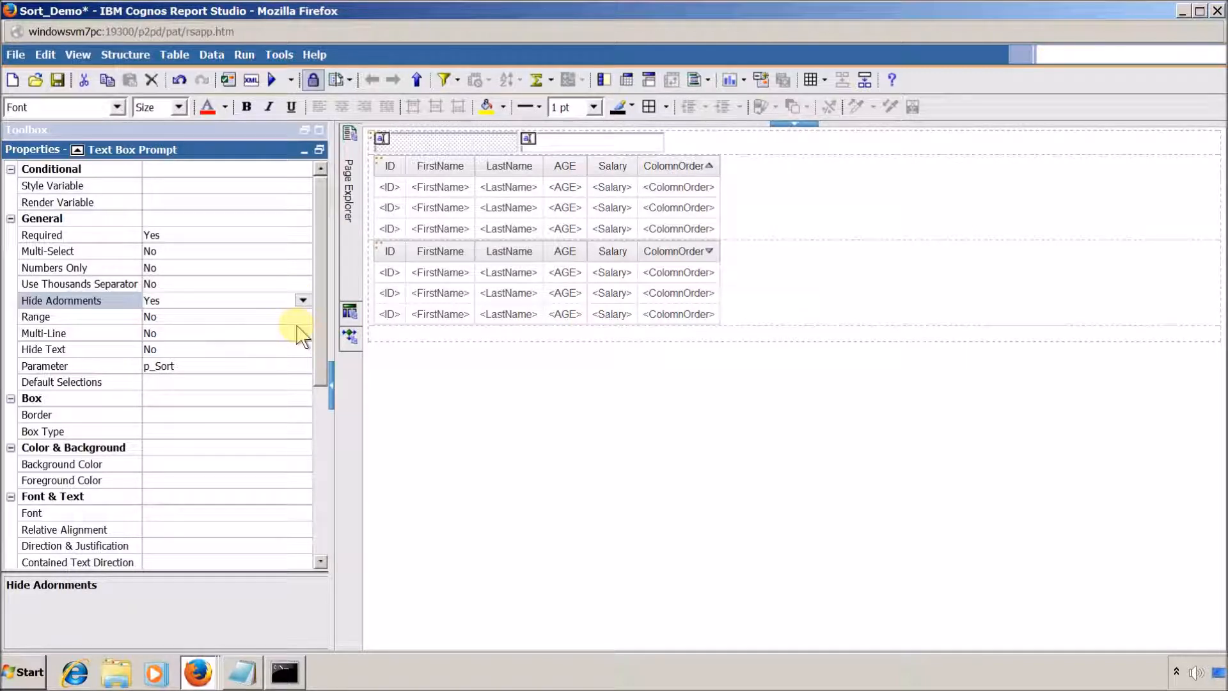
- Add 1 as the default selection of the p_Sort text box prompt
{"action": "left_click", "coordinate": [298, 382]}
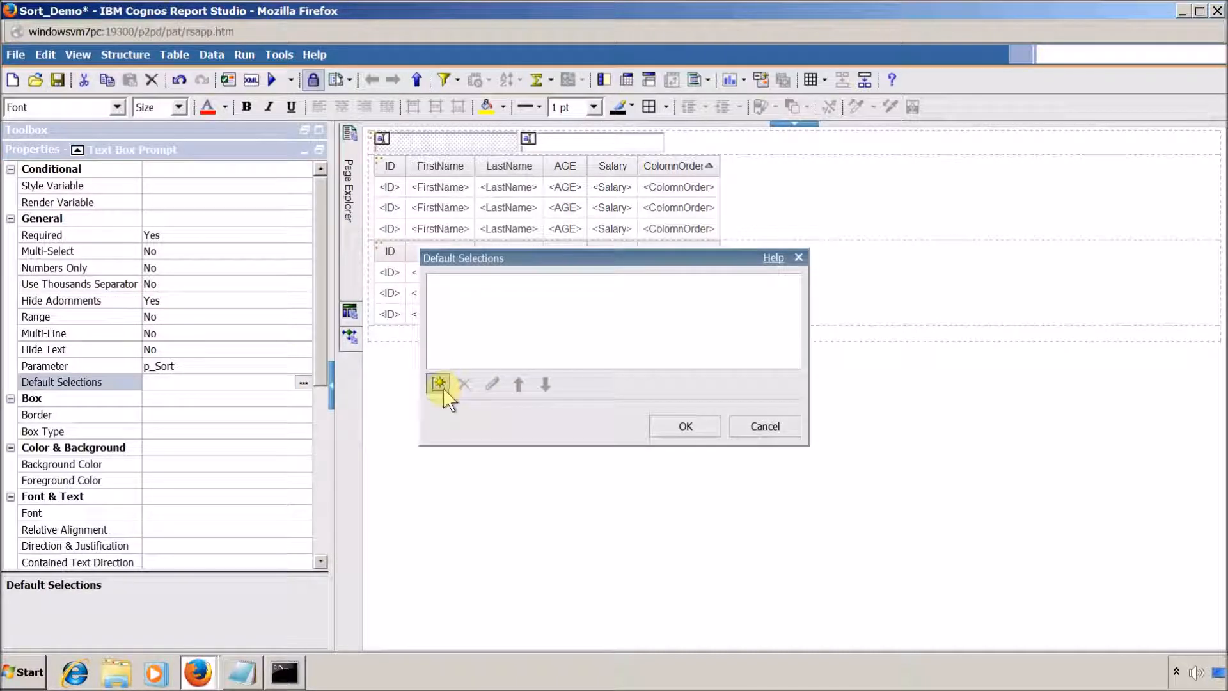
{"action": "left_click", "coordinate": [439, 384]}
{"action": "type", "text": "1"}
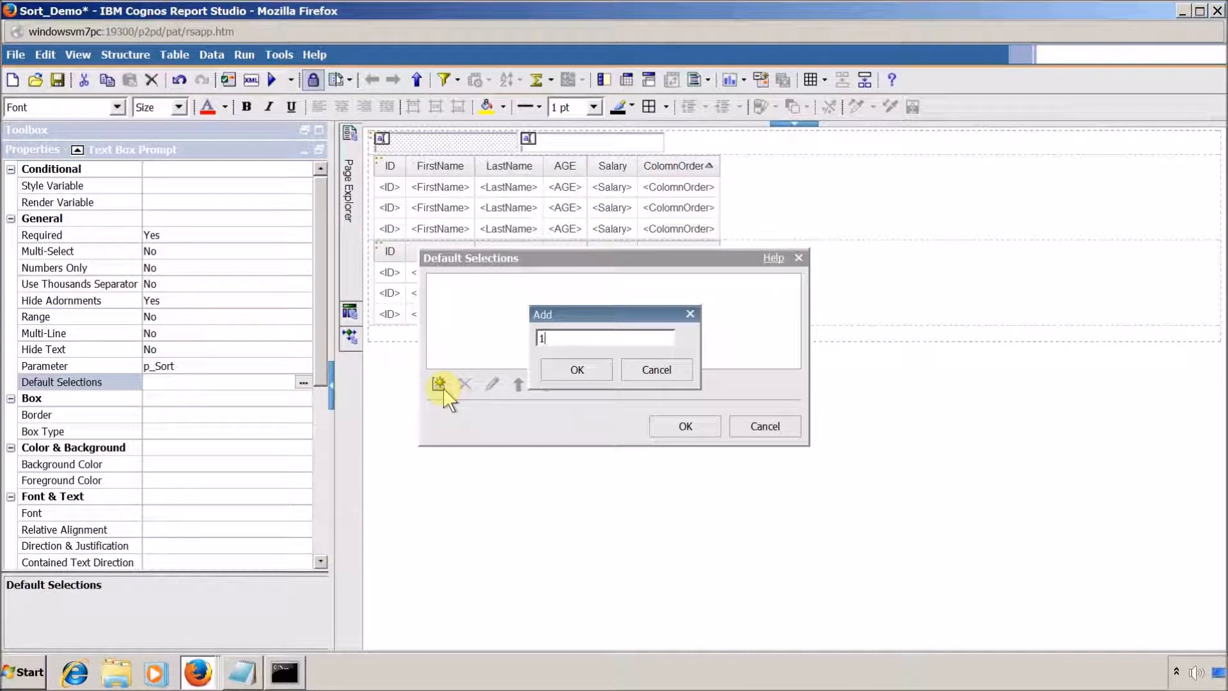
{"action": "left_click", "coordinate": [571, 371]}
{"action": "left_click", "coordinate": [691, 426]}
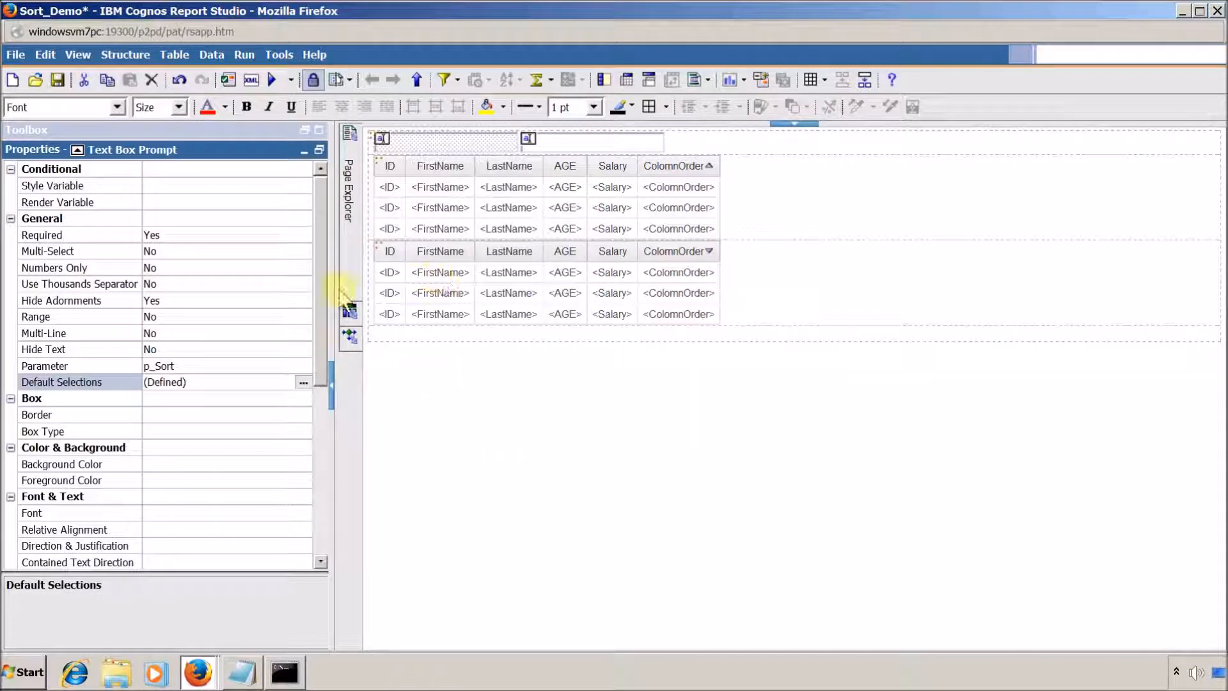
- Examine the column header sort arrows in the Cognos Viewer output and the prompts and HTML items in the Sort_Demo_2 report
{"action": "left_click_drag", "start_coordinate": [317, 279], "coordinate": [312, 362]}
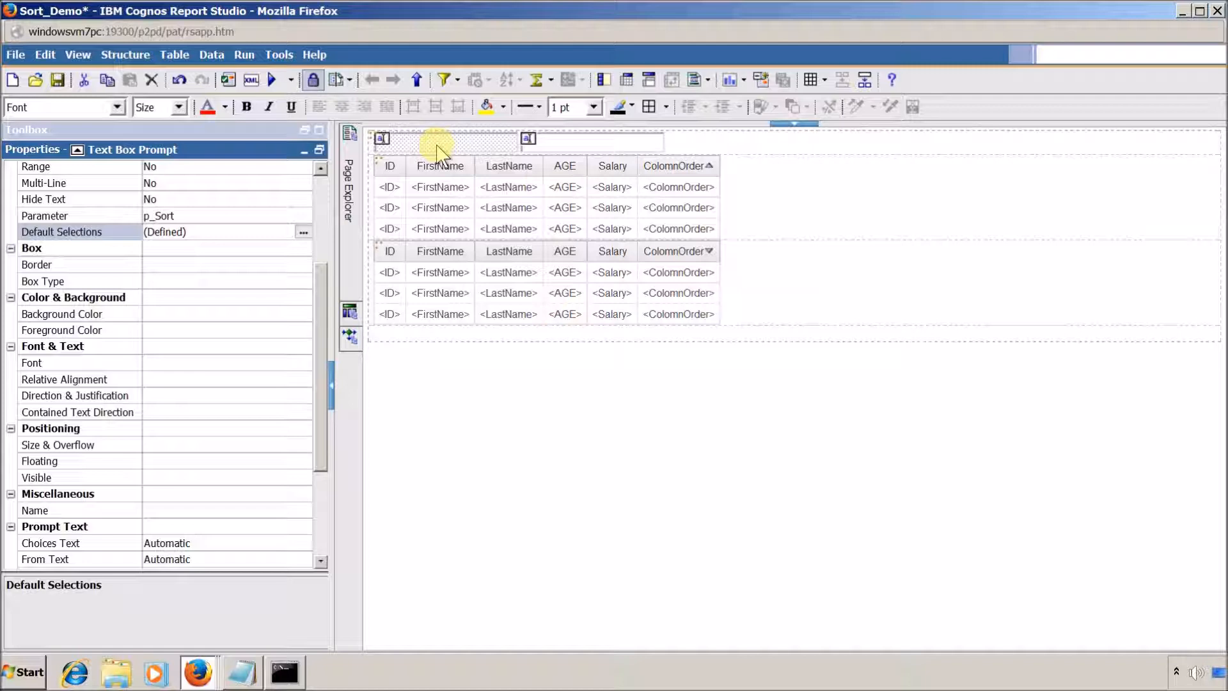
{"action": "key", "text": "alt+Tab"}
{"action": "key", "text": "alt+Tab"}
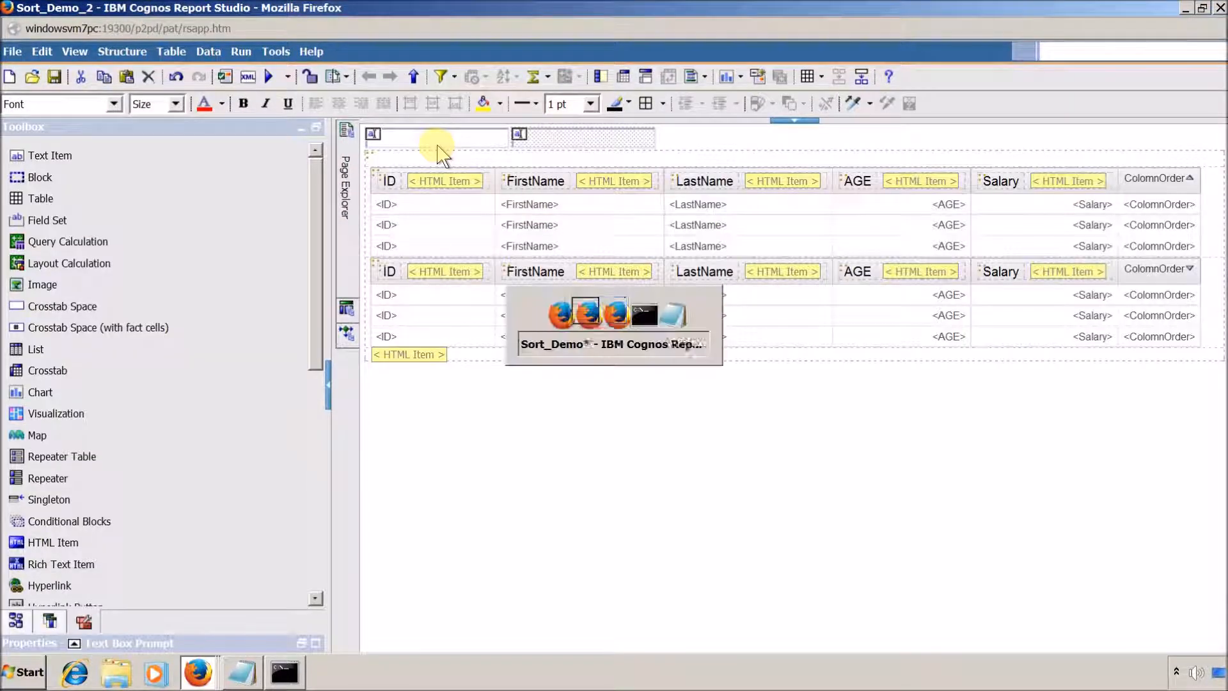
{"action": "key", "text": "alt+Tab"}
{"action": "left_click", "coordinate": [700, 14]}
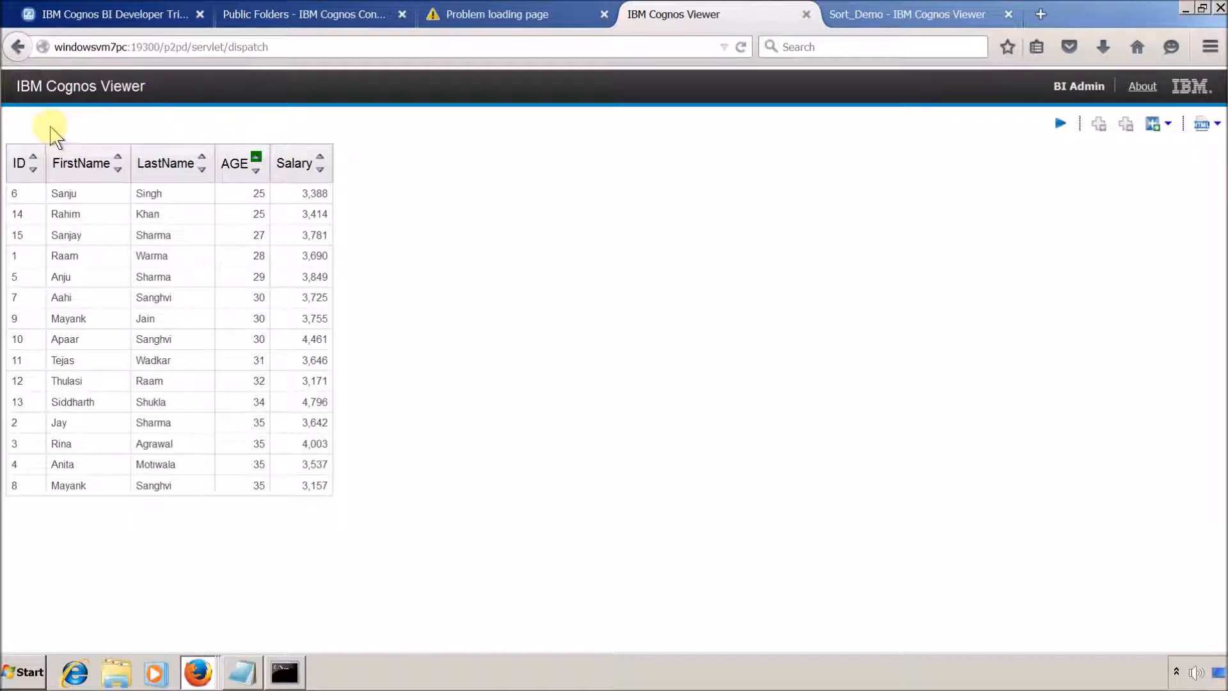
{"action": "key", "text": "alt+Tab"}
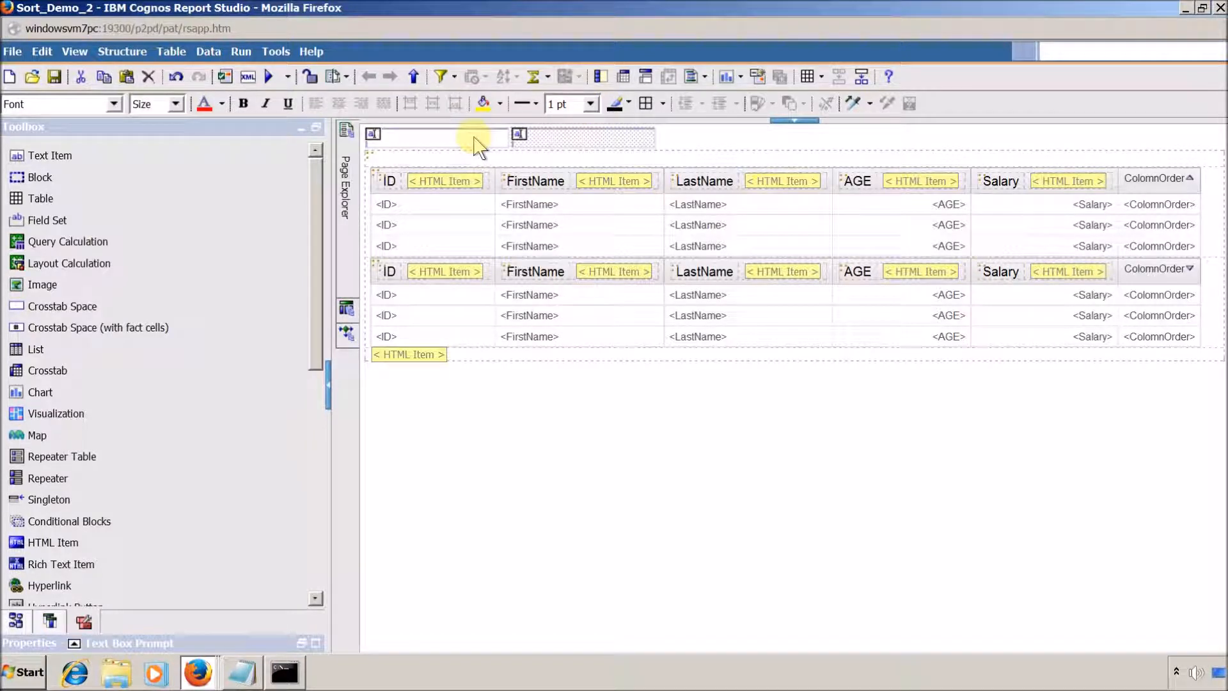
{"action": "key", "text": "alt+Tab"}
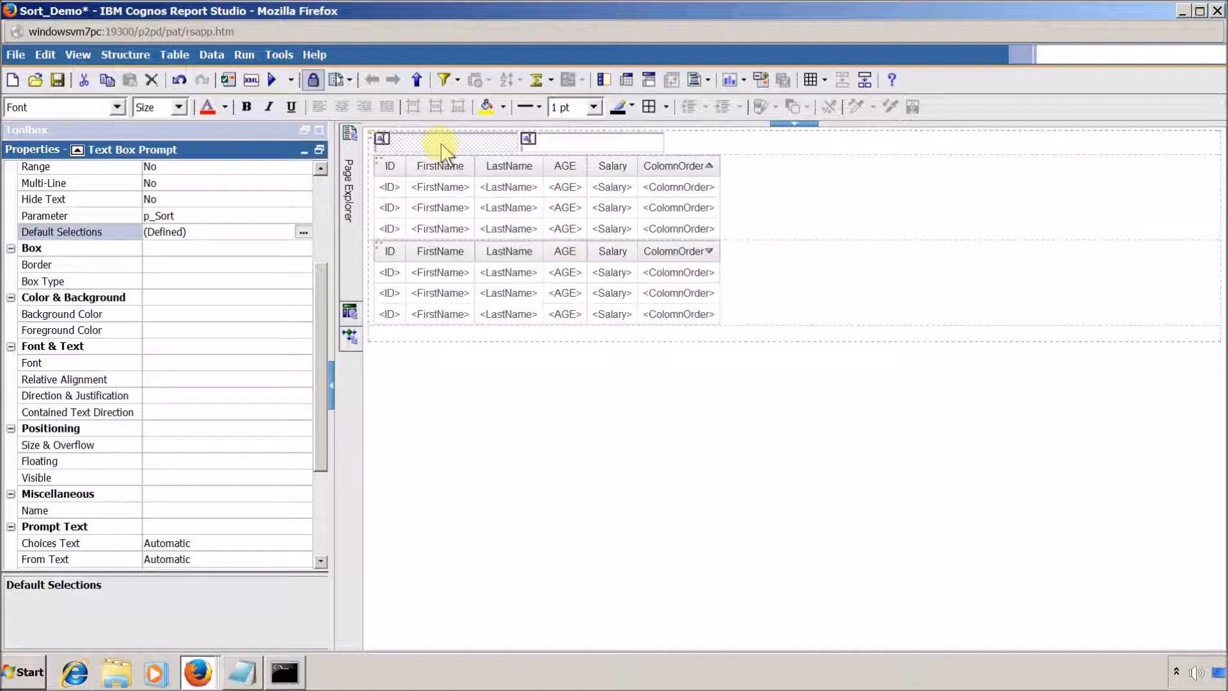
- Name the p_Sort text box prompt tbpColumn
{"action": "left_click_drag", "start_coordinate": [324, 282], "coordinate": [320, 375]}
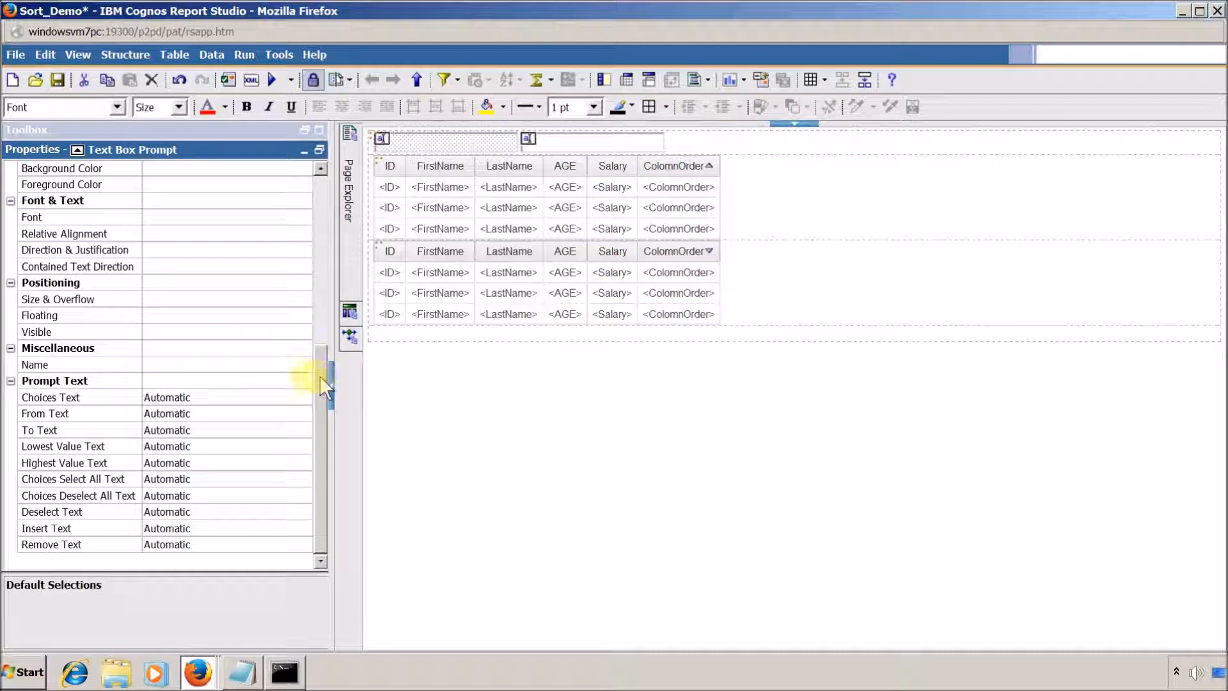
{"action": "left_click", "coordinate": [229, 365]}
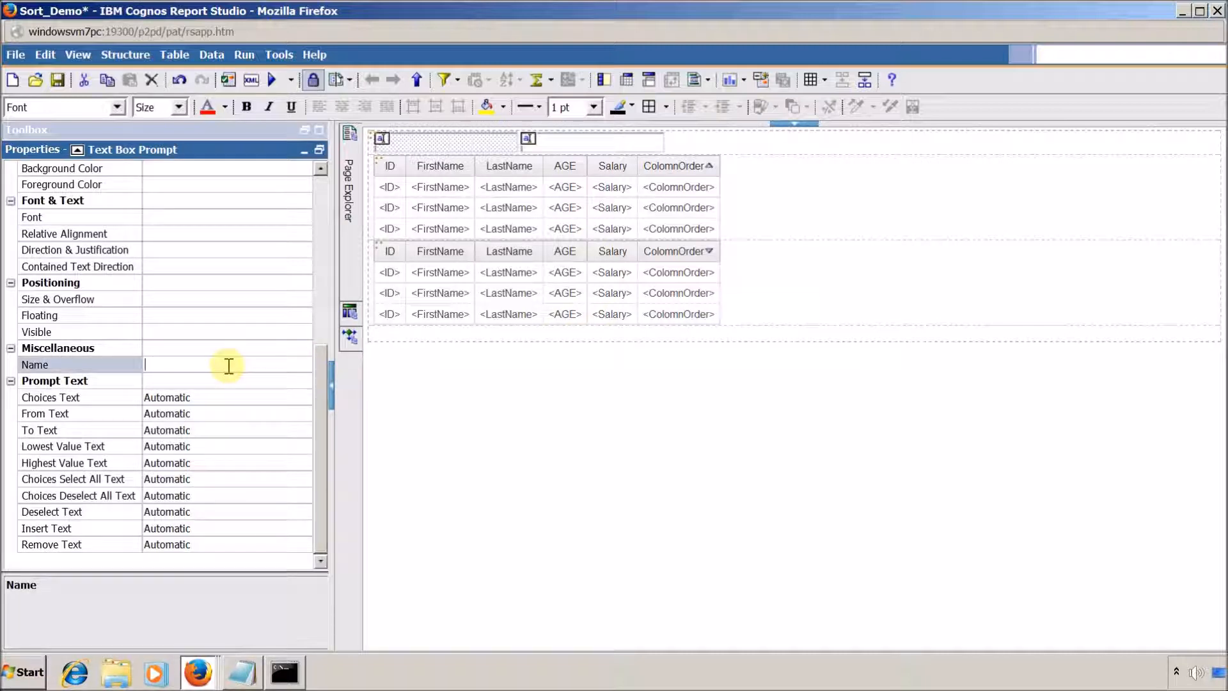
{"action": "type", "text": "tbp"}
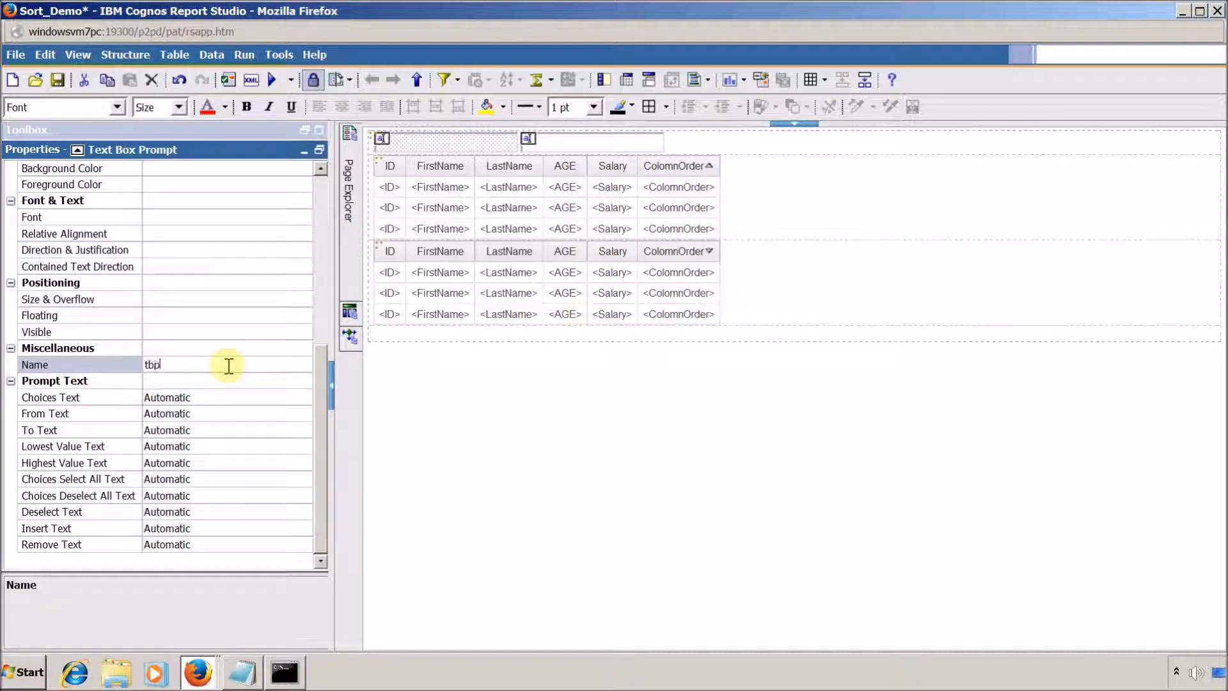
{"action": "type", "text": "_"}
{"action": "type", "text": "olumn"}
{"action": "left_click", "coordinate": [450, 420]}
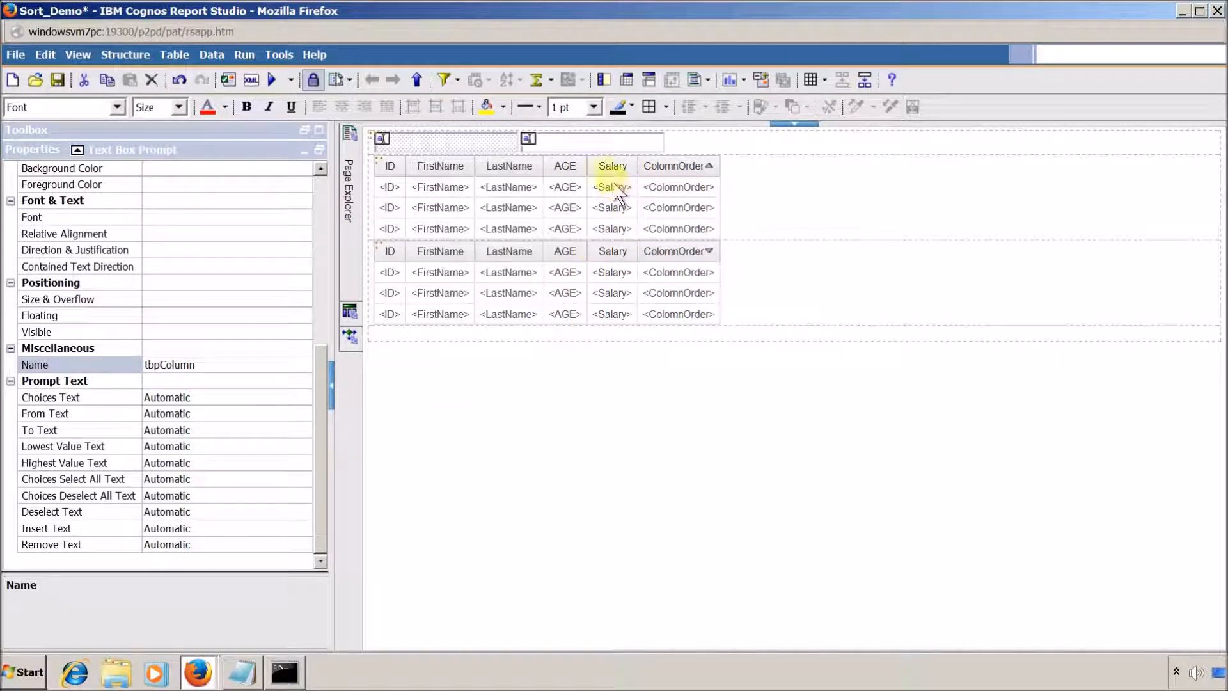
- Set Hide Adornments to Yes for the p_Order text box prompt
{"action": "left_click", "coordinate": [588, 142]}
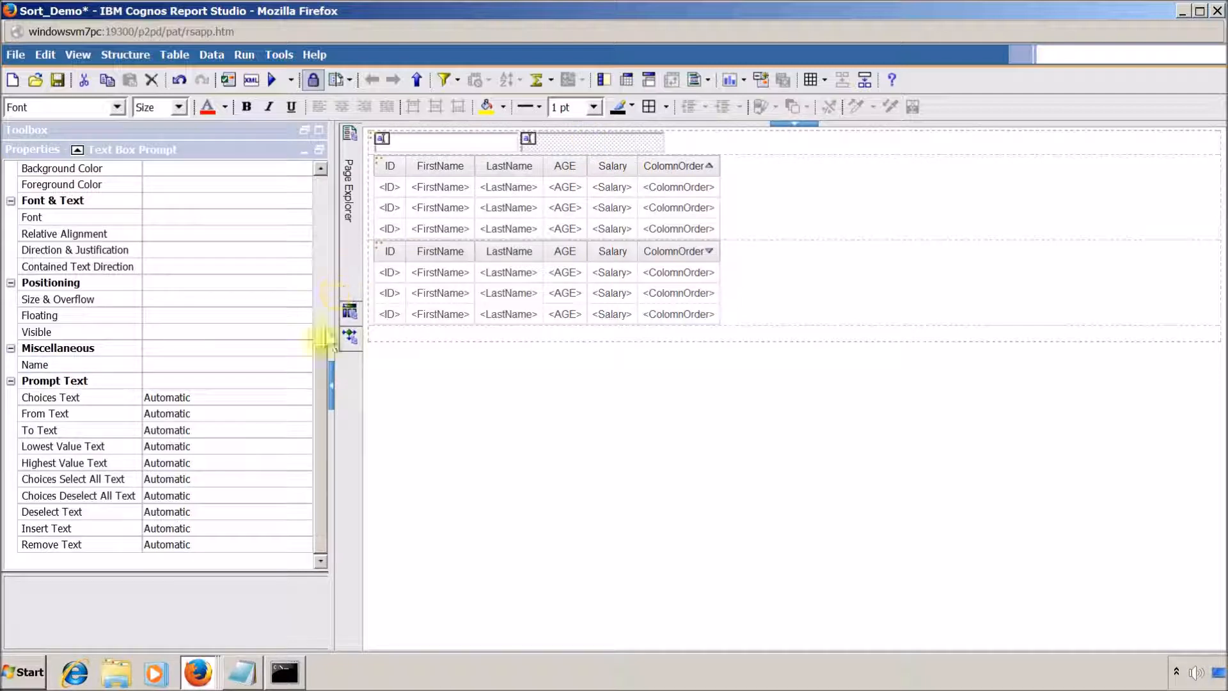
{"action": "left_click_drag", "start_coordinate": [320, 357], "coordinate": [310, 170]}
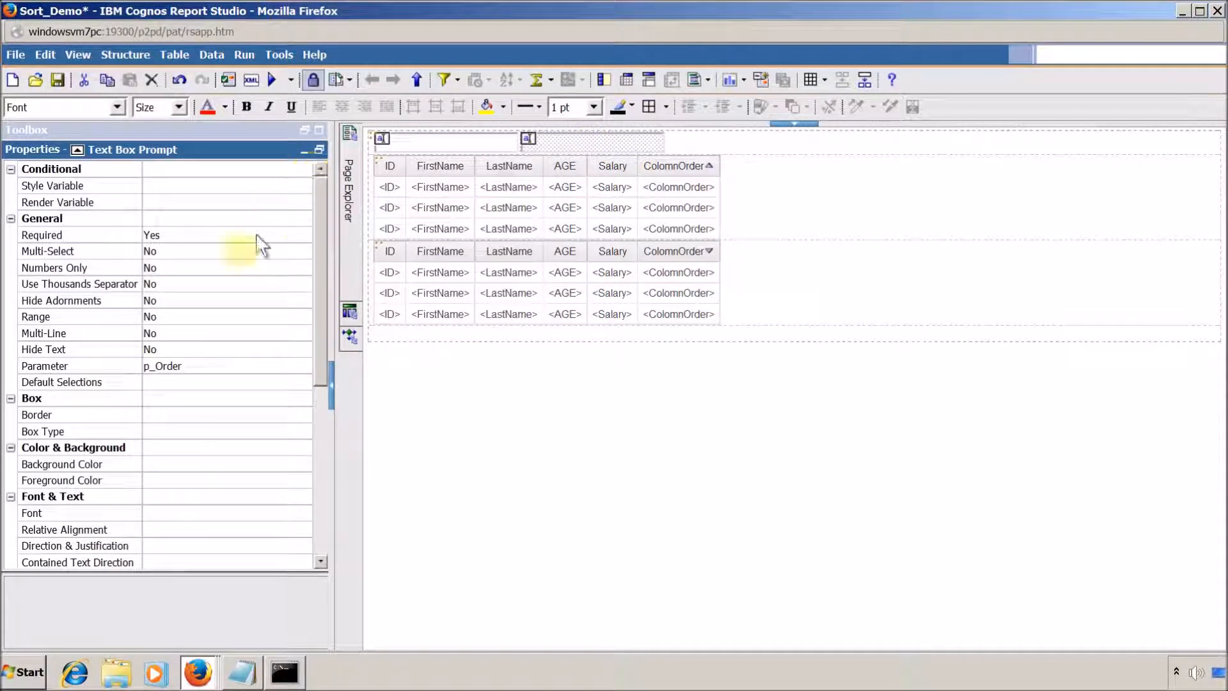
{"action": "left_click", "coordinate": [221, 300]}
{"action": "left_click", "coordinate": [303, 300]}
{"action": "left_click", "coordinate": [275, 328]}
- Add 1 as the default selection of the p_Order text box prompt
{"action": "left_click", "coordinate": [253, 381]}
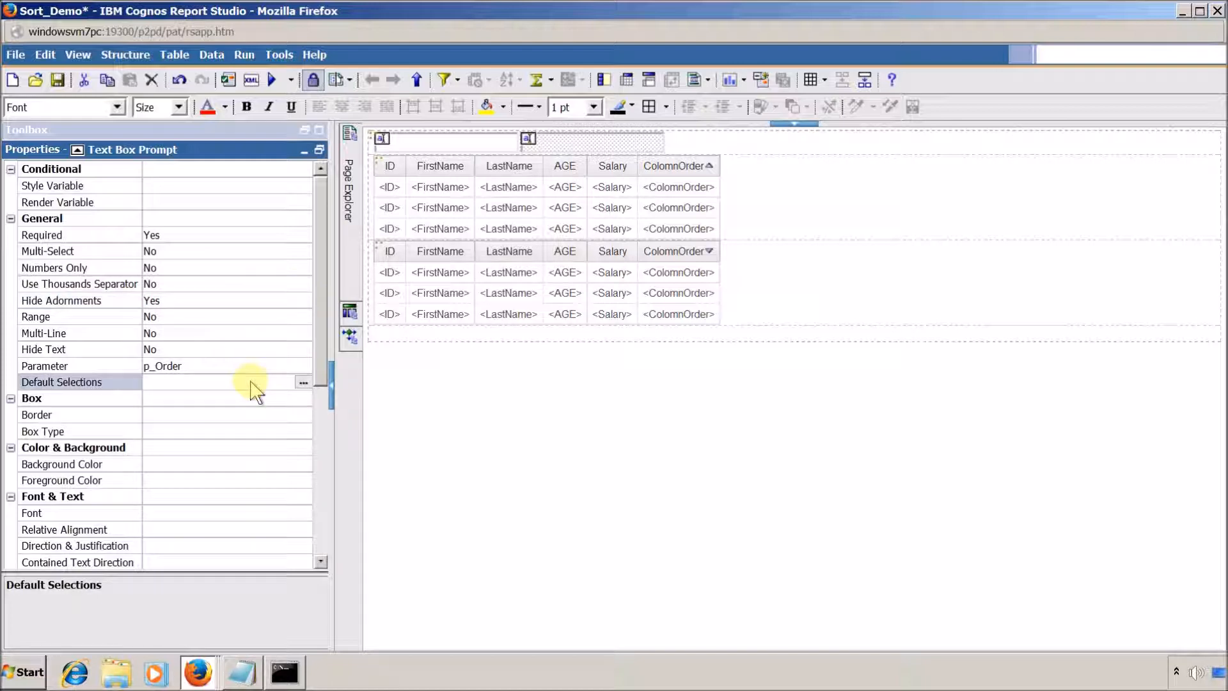
{"action": "left_click", "coordinate": [301, 380]}
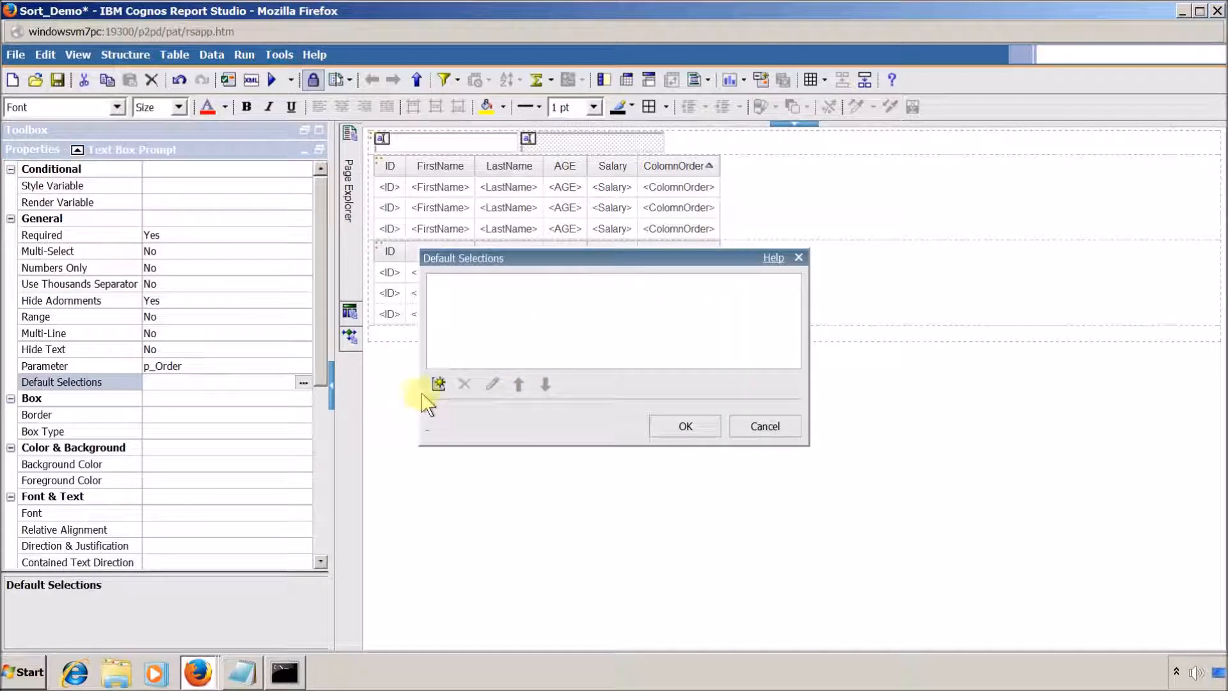
{"action": "left_click", "coordinate": [439, 383]}
{"action": "type", "text": "1"}
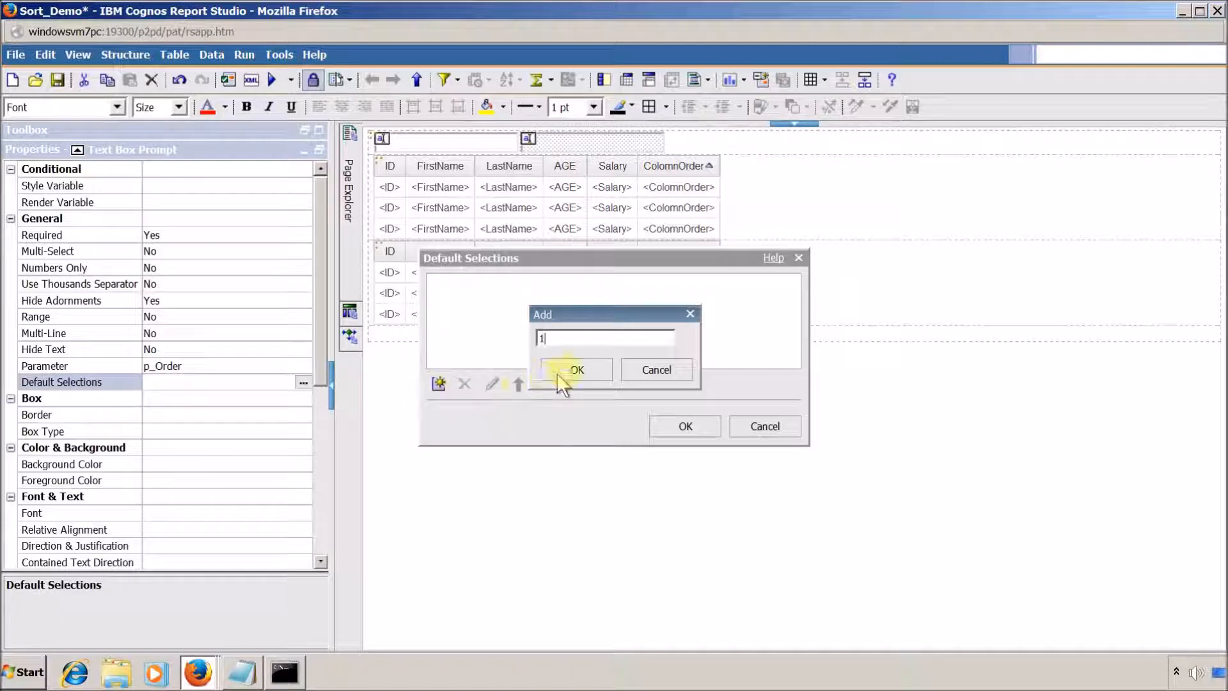
{"action": "left_click", "coordinate": [548, 373]}
{"action": "left_click", "coordinate": [685, 425]}
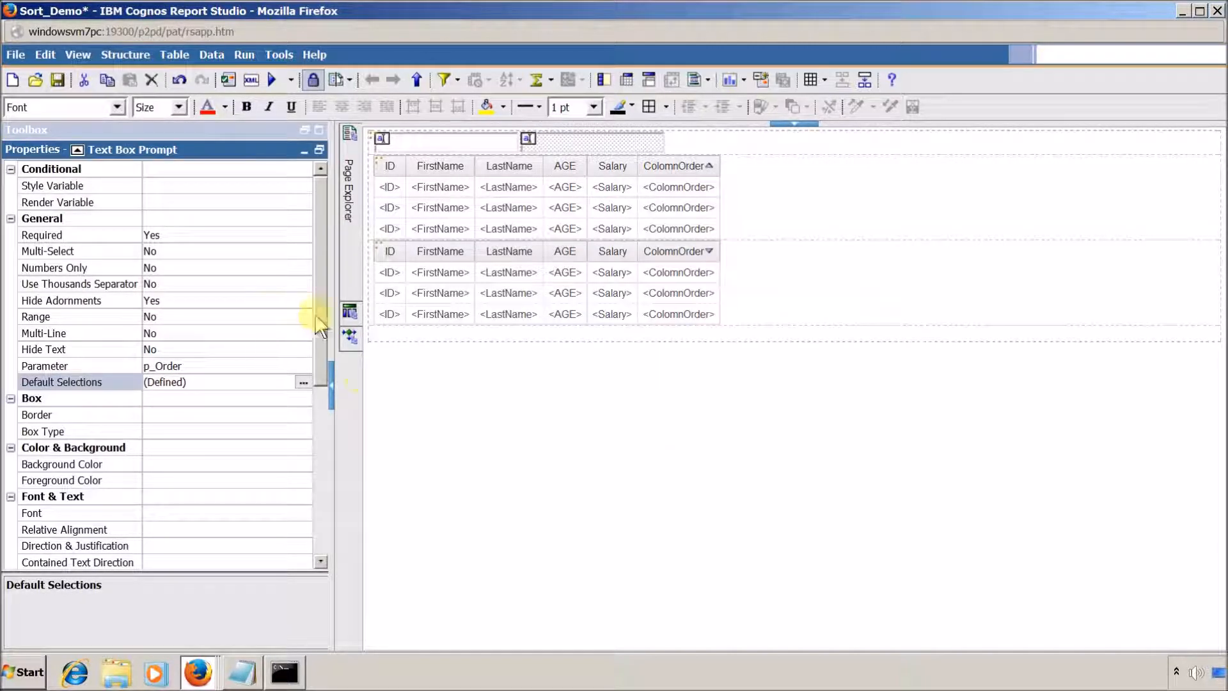
- Name the p_Order text box prompt tbpOrder
{"action": "left_click_drag", "start_coordinate": [323, 325], "coordinate": [349, 506]}
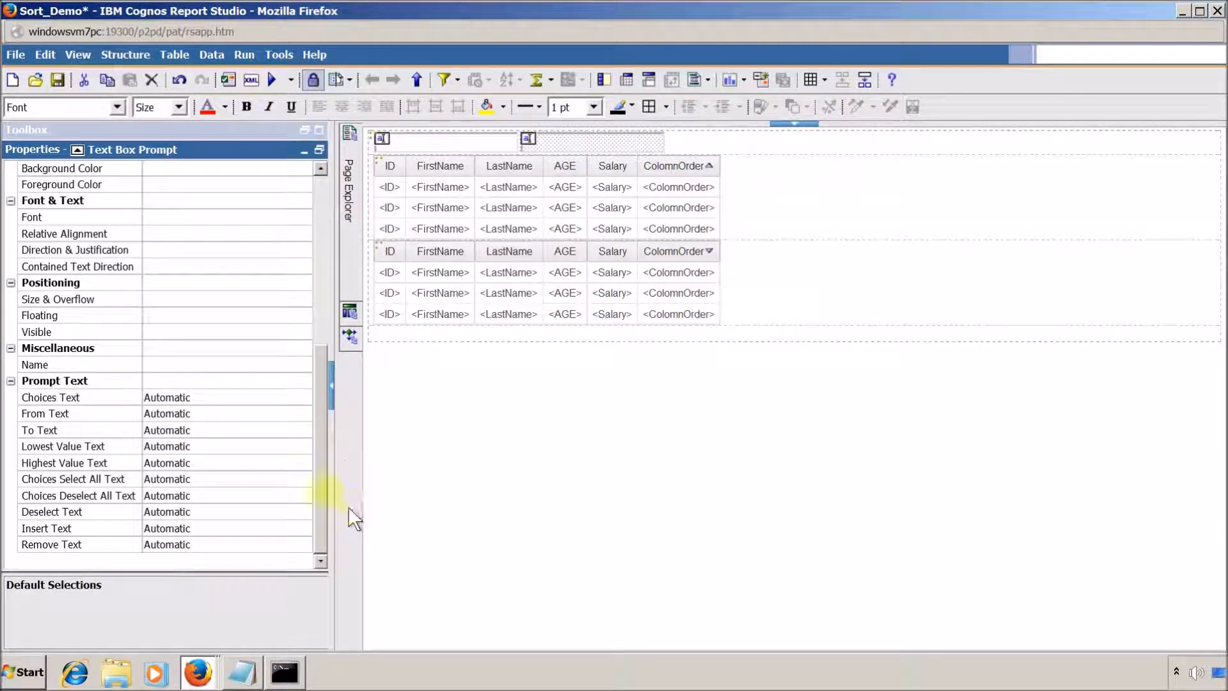
{"action": "left_click", "coordinate": [198, 364]}
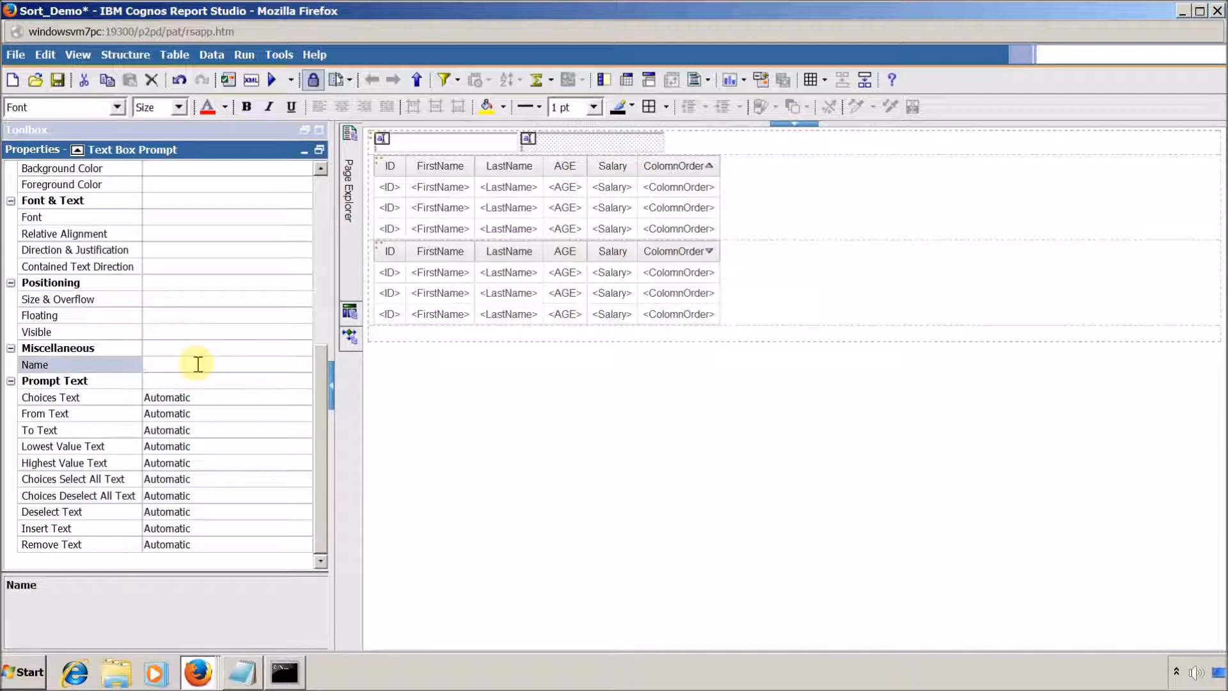
{"action": "type", "text": "tbpOrder"}
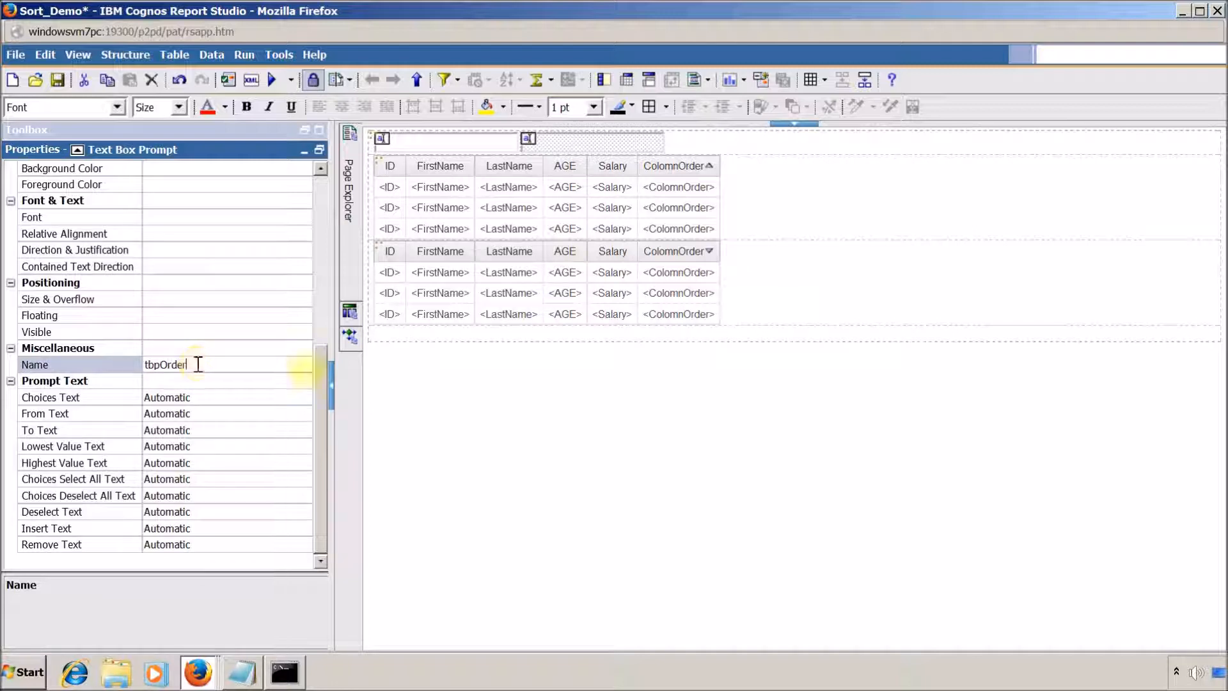
{"action": "key", "text": "Return"}
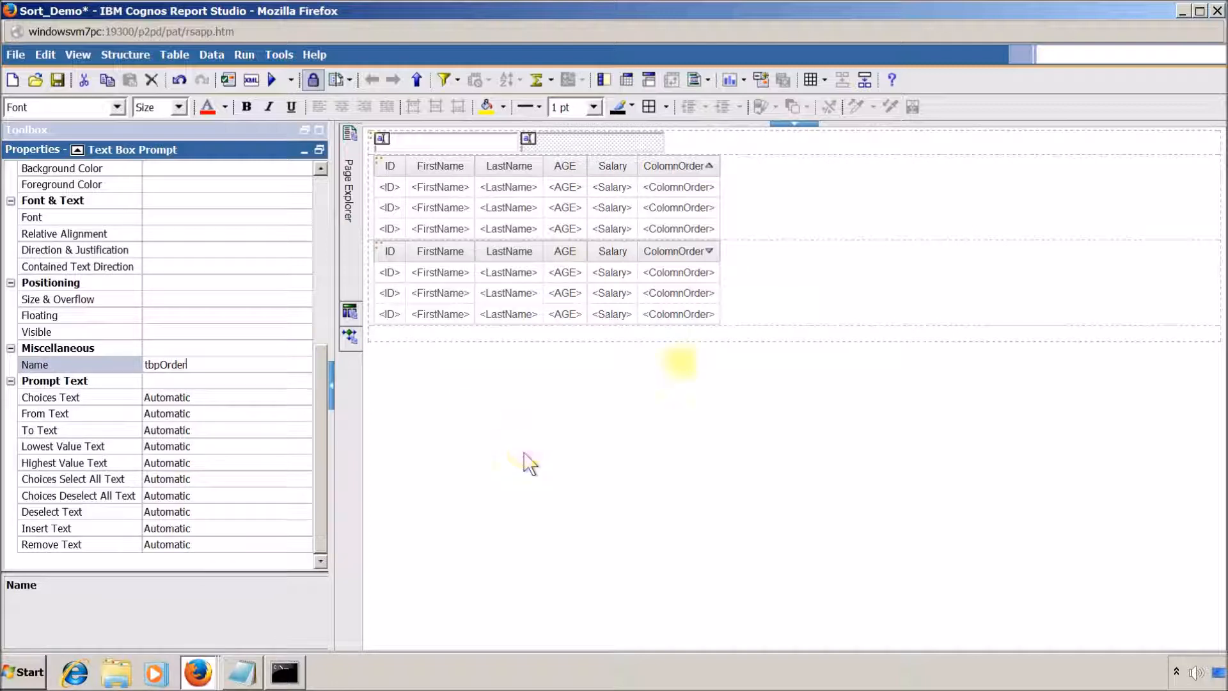
- Enter tbpColumn as the name of the p_Sort text box prompt
{"action": "left_click", "coordinate": [482, 147]}
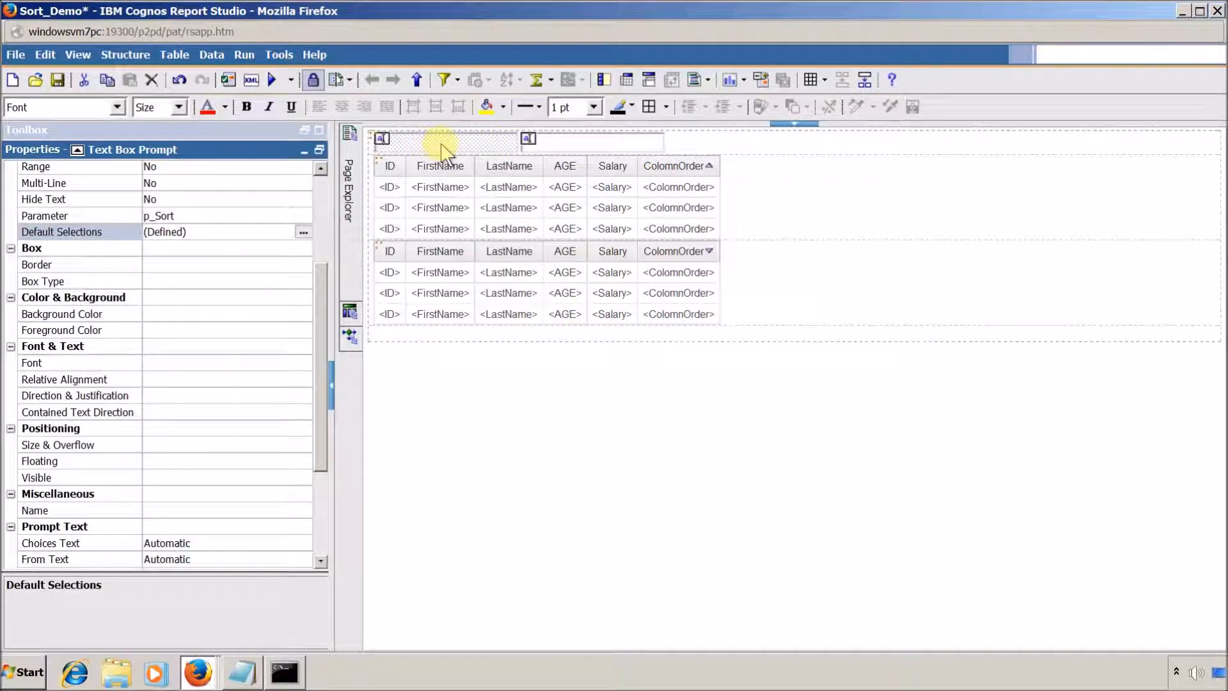
{"action": "left_click_drag", "start_coordinate": [326, 291], "coordinate": [323, 384]}
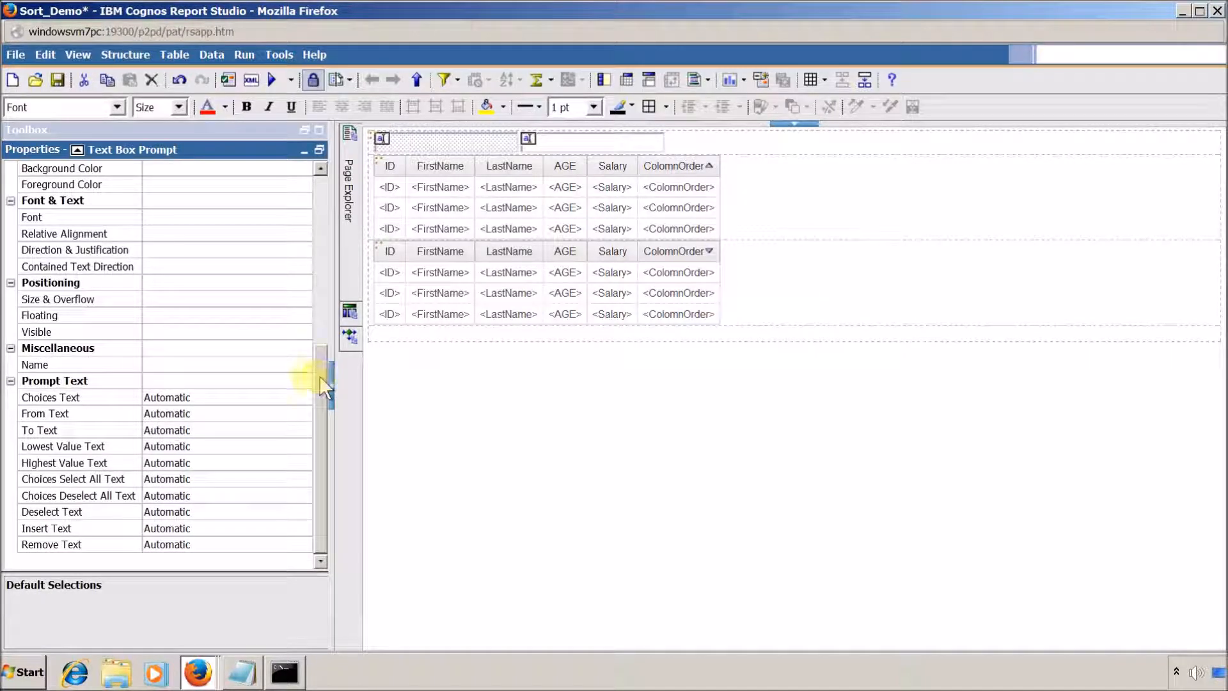
{"action": "left_click", "coordinate": [230, 367]}
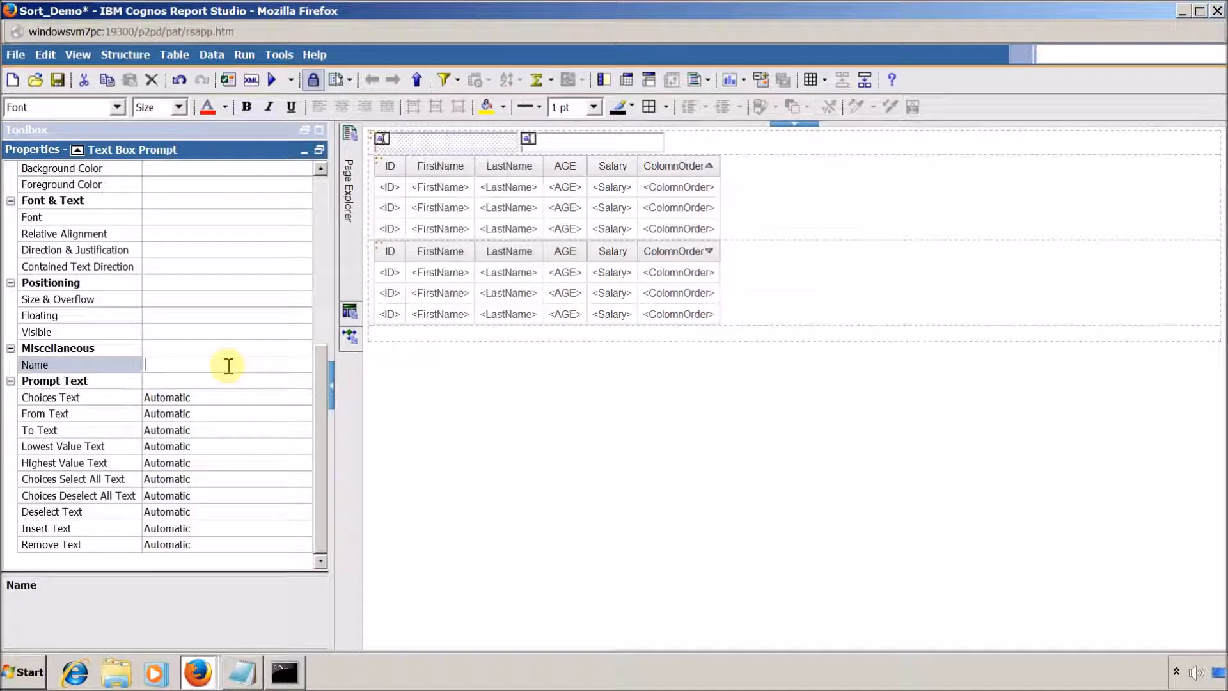
{"action": "type", "text": "tbpColumn"}
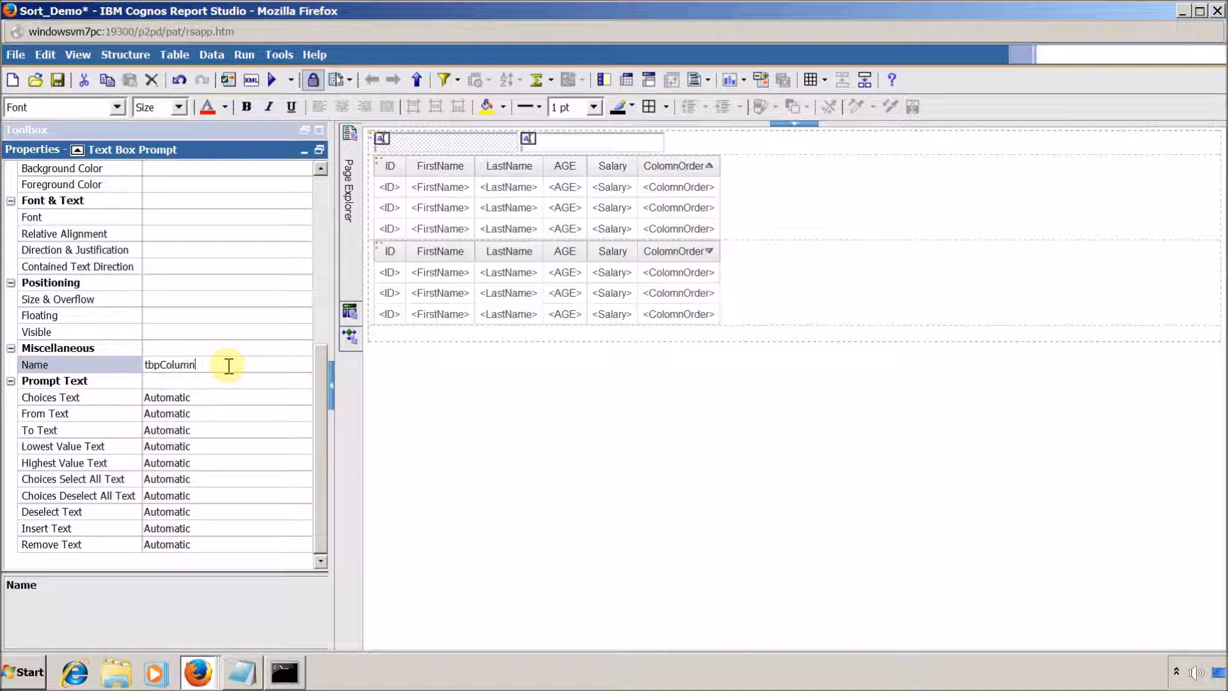
{"action": "left_click", "coordinate": [447, 423]}
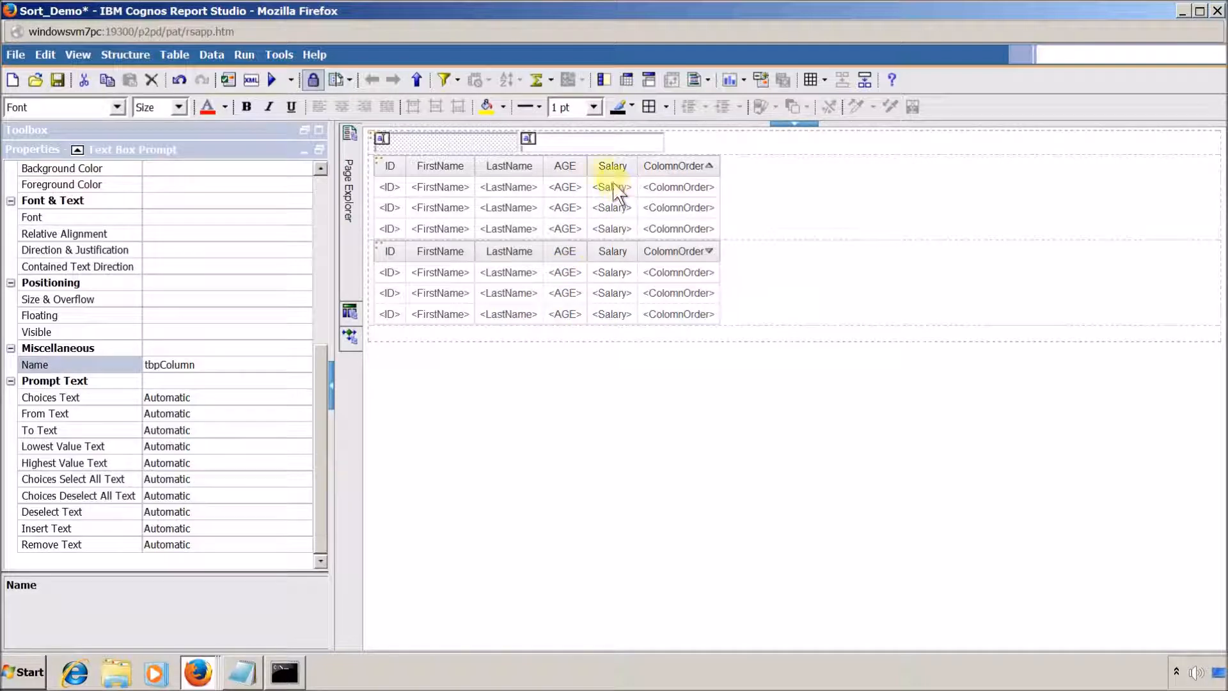
- Hide the adornments of the p_Order text box prompt by setting Hide Adornments to Yes
{"action": "left_click", "coordinate": [582, 142]}
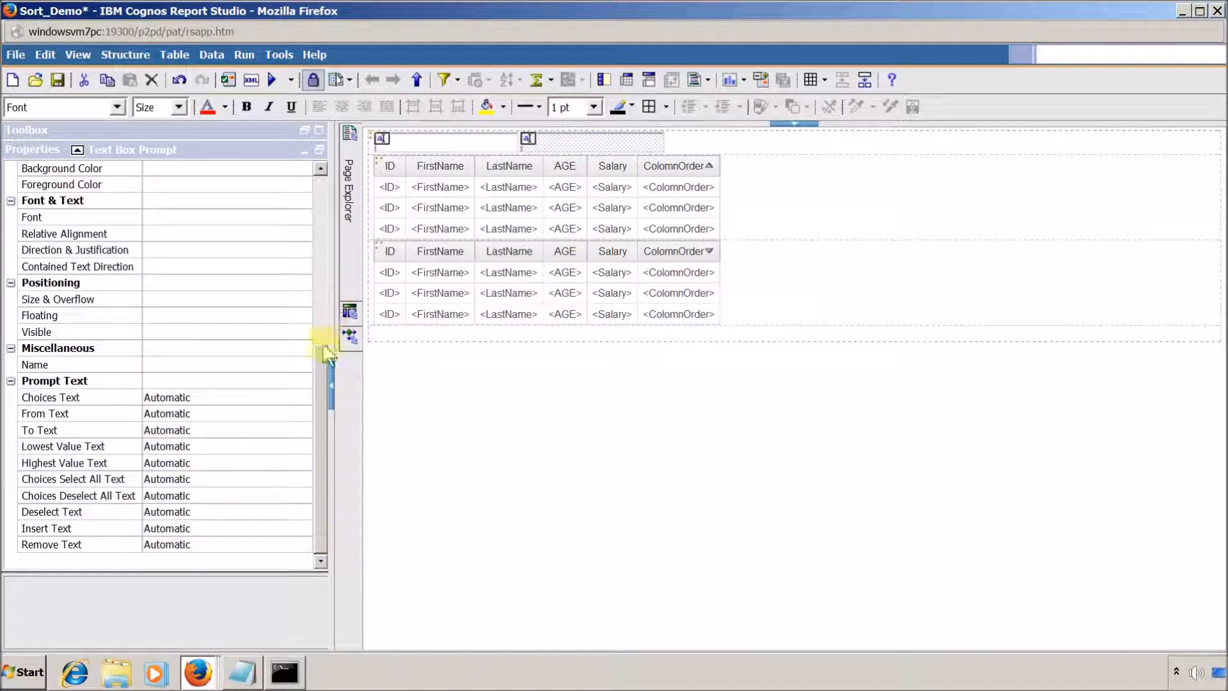
{"action": "left_click_drag", "start_coordinate": [320, 366], "coordinate": [312, 170]}
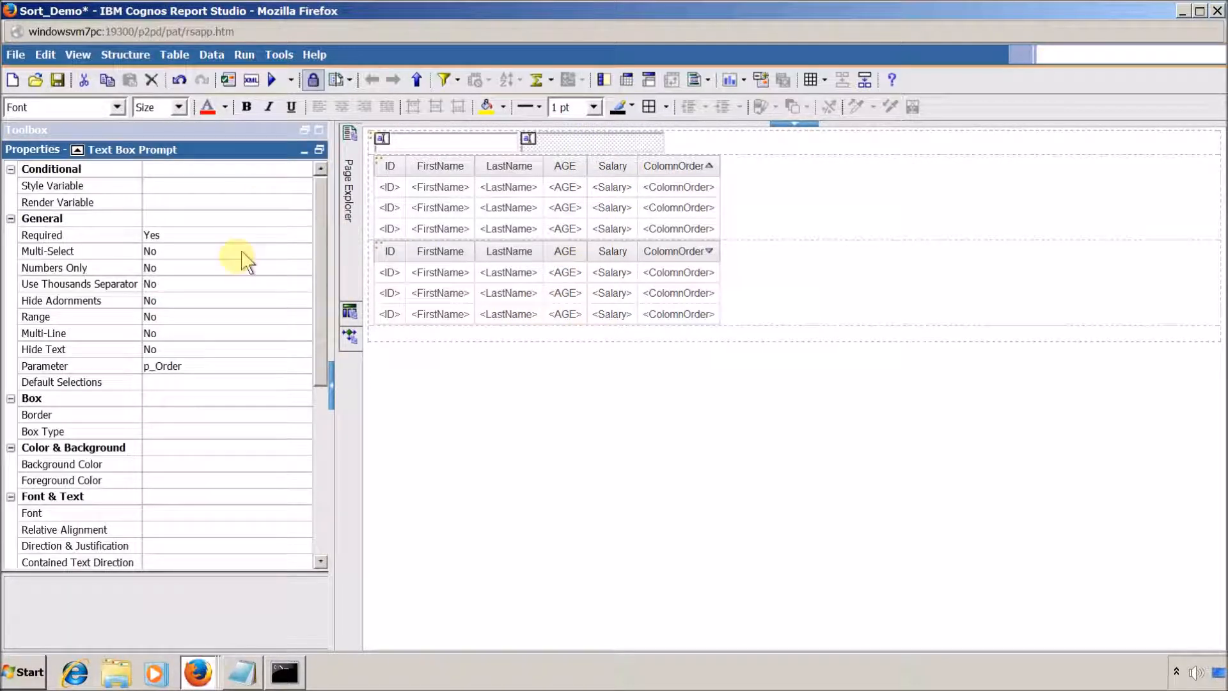
{"action": "left_click", "coordinate": [277, 304]}
{"action": "left_click", "coordinate": [302, 300]}
{"action": "left_click", "coordinate": [271, 315]}
- Add 1 as a default selection for the p_Order text box prompt
{"action": "left_click", "coordinate": [257, 378]}
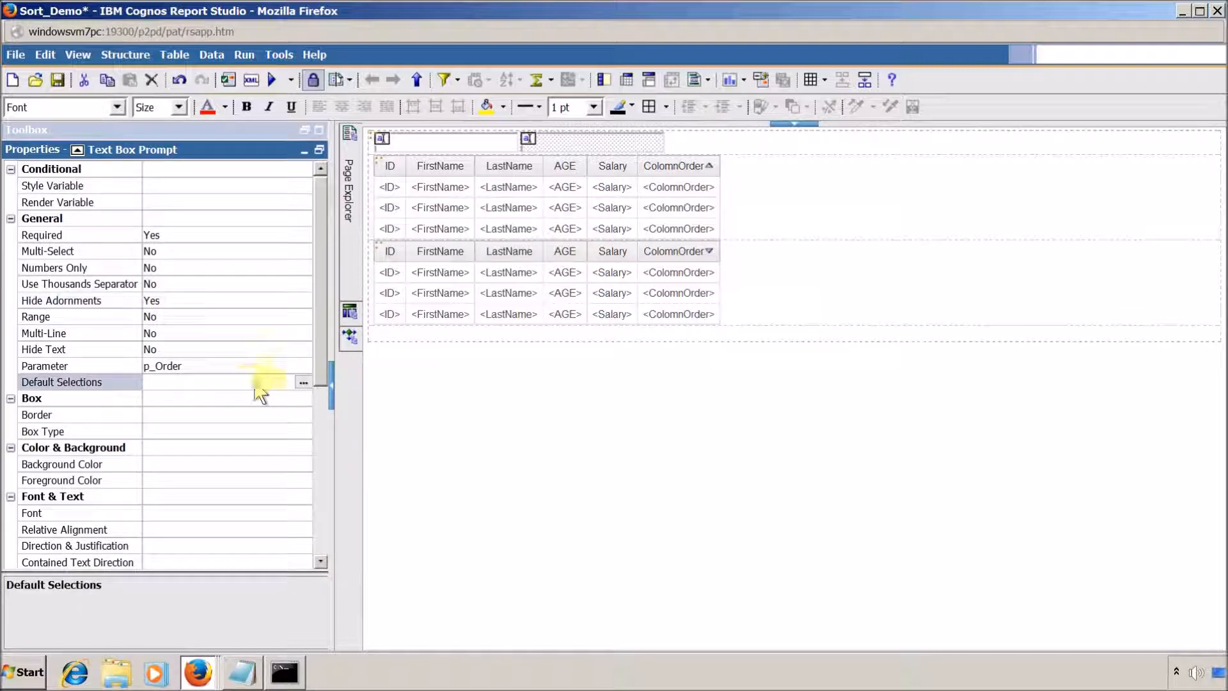
{"action": "left_click", "coordinate": [303, 382]}
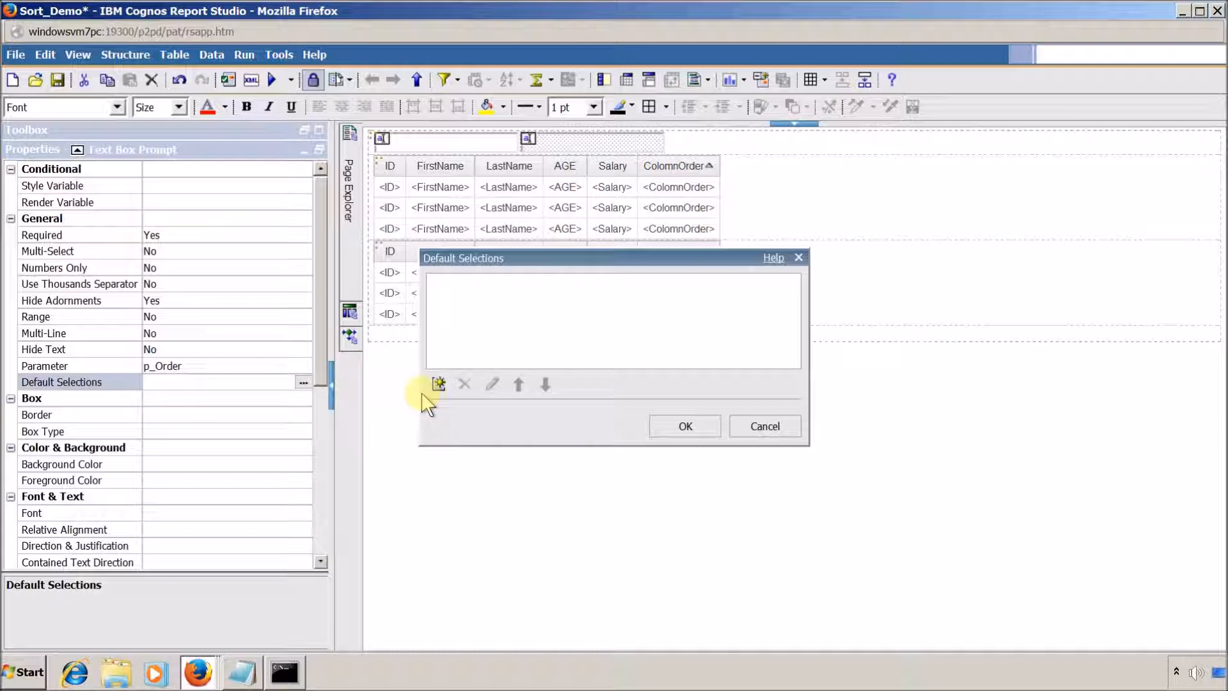
{"action": "left_click", "coordinate": [439, 384]}
{"action": "type", "text": "1"}
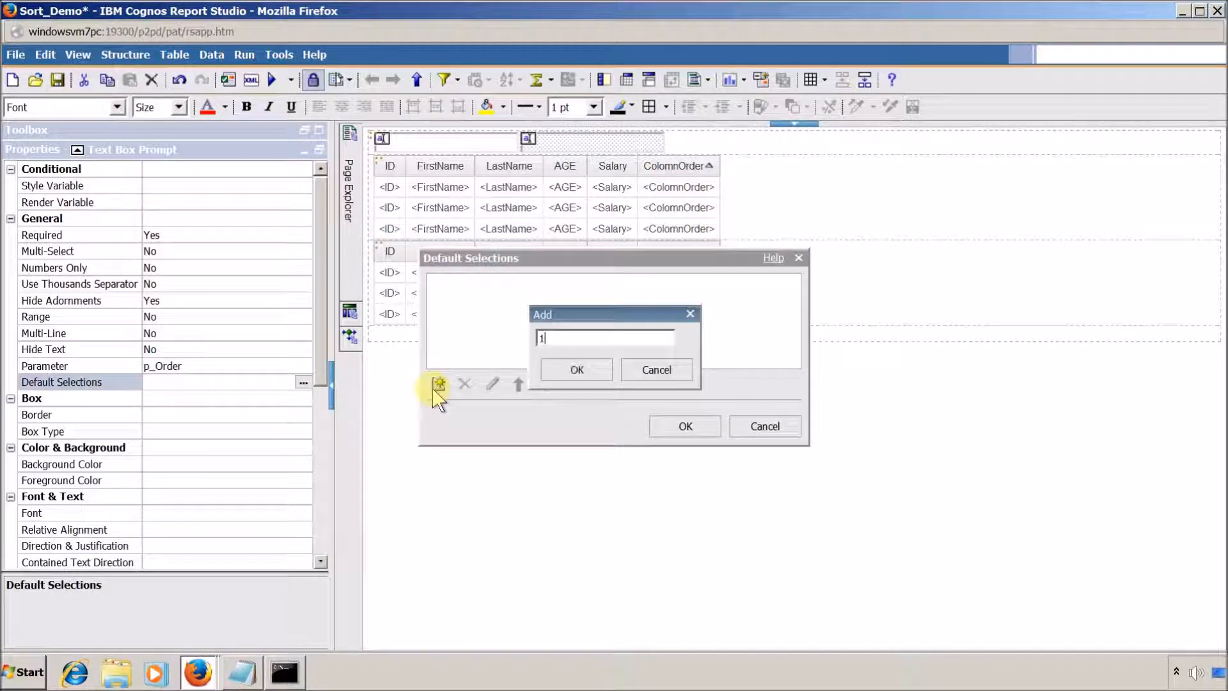
{"action": "left_click", "coordinate": [569, 371]}
{"action": "left_click", "coordinate": [685, 425]}
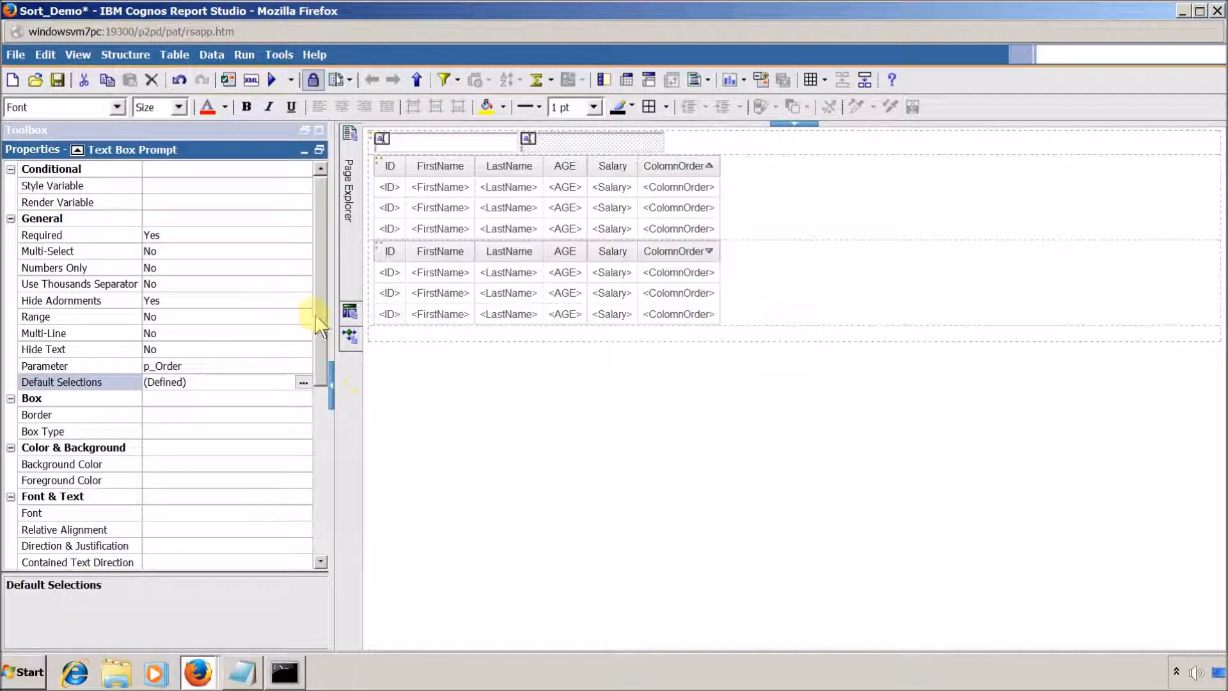
- Set the p_Order text box prompt's Name property to tbpOrder
{"action": "left_click_drag", "start_coordinate": [320, 318], "coordinate": [351, 503]}
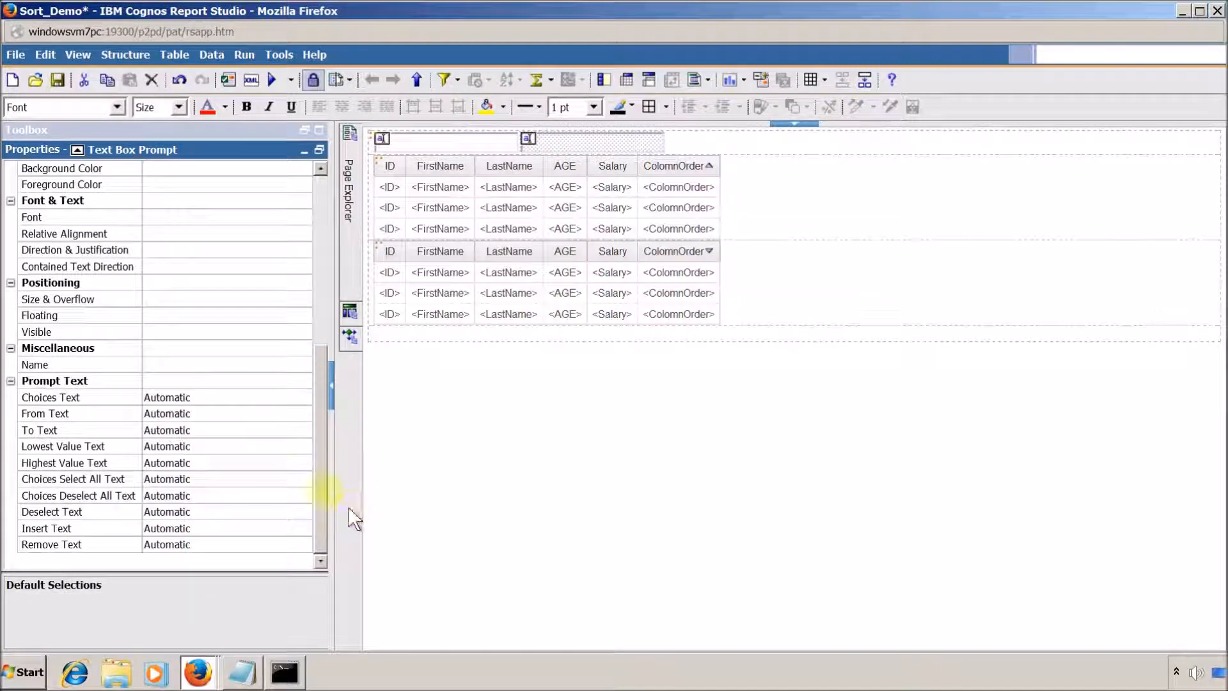
{"action": "left_click", "coordinate": [198, 364]}
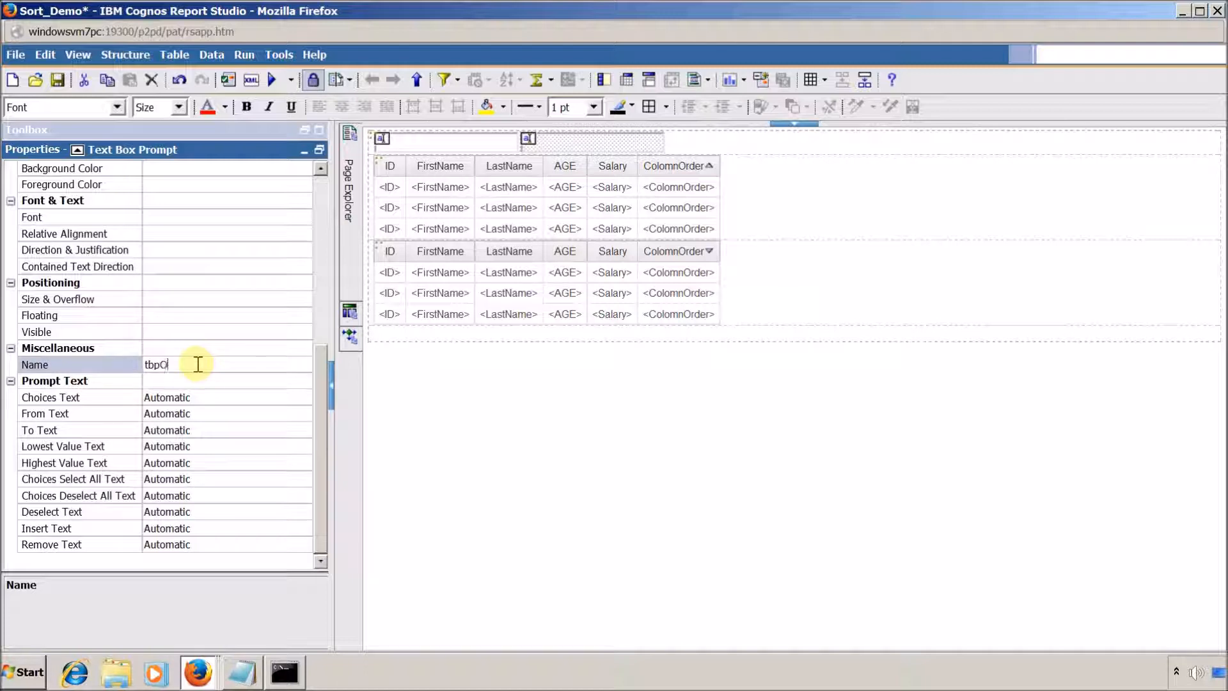
{"action": "type", "text": "tbpOrder"}
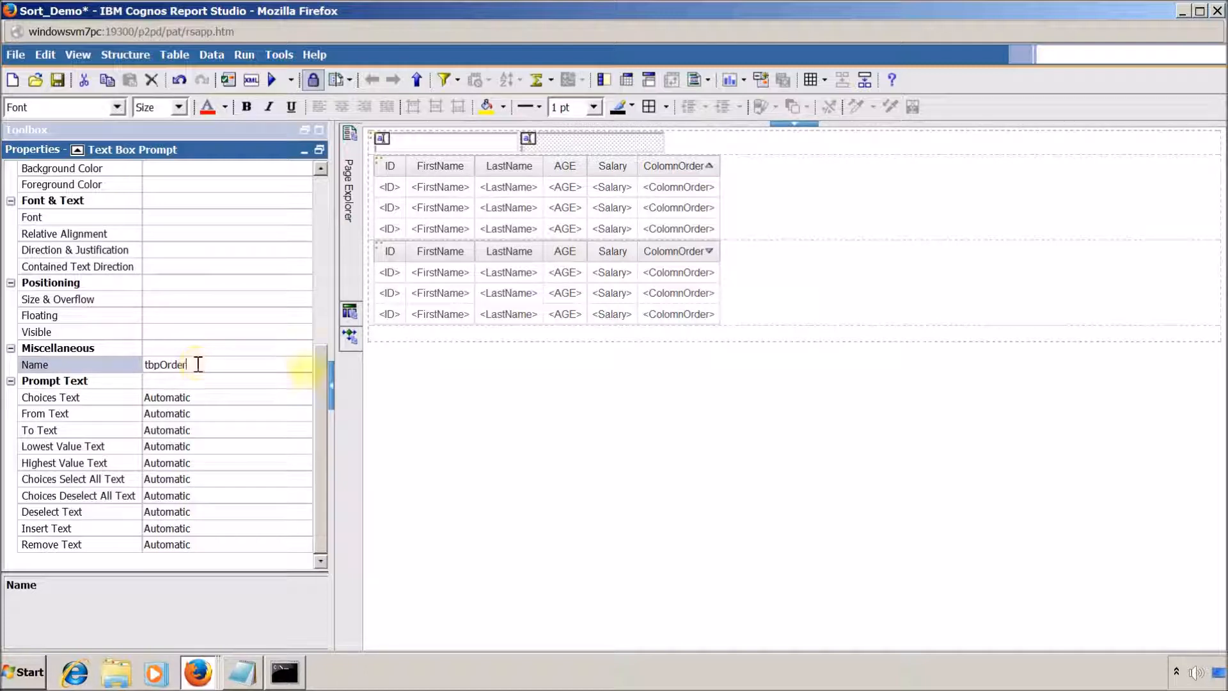
{"action": "key", "text": "Return"}
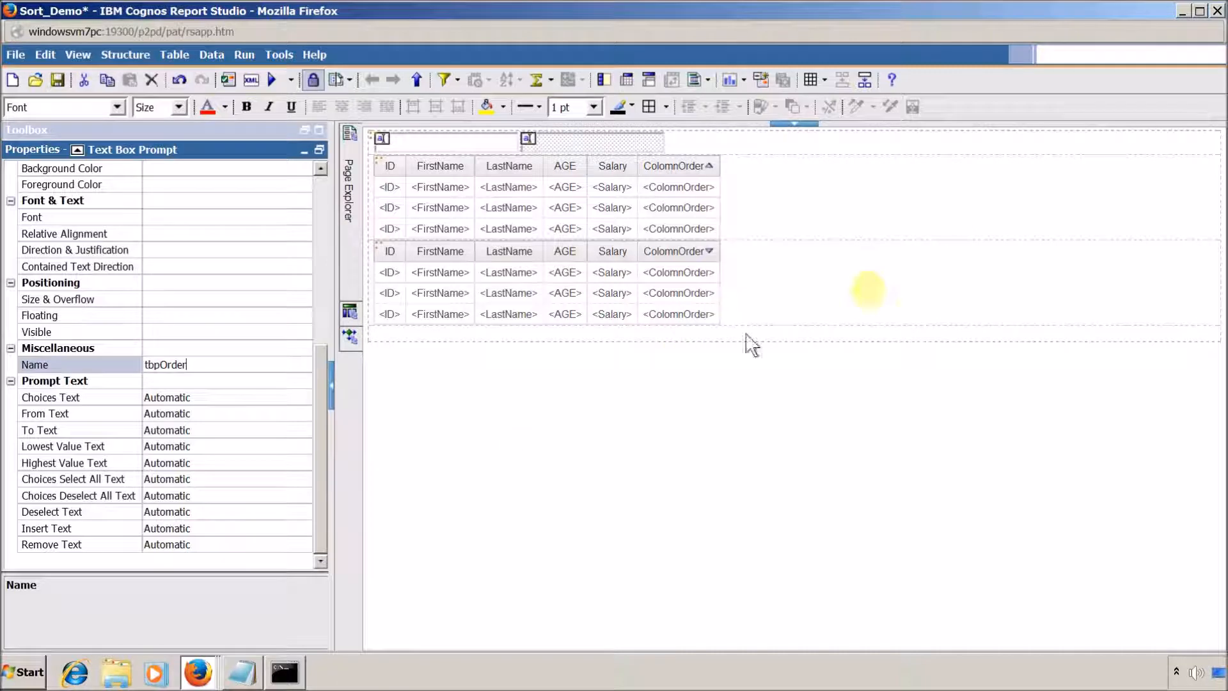
{"action": "left_click", "coordinate": [895, 283]}
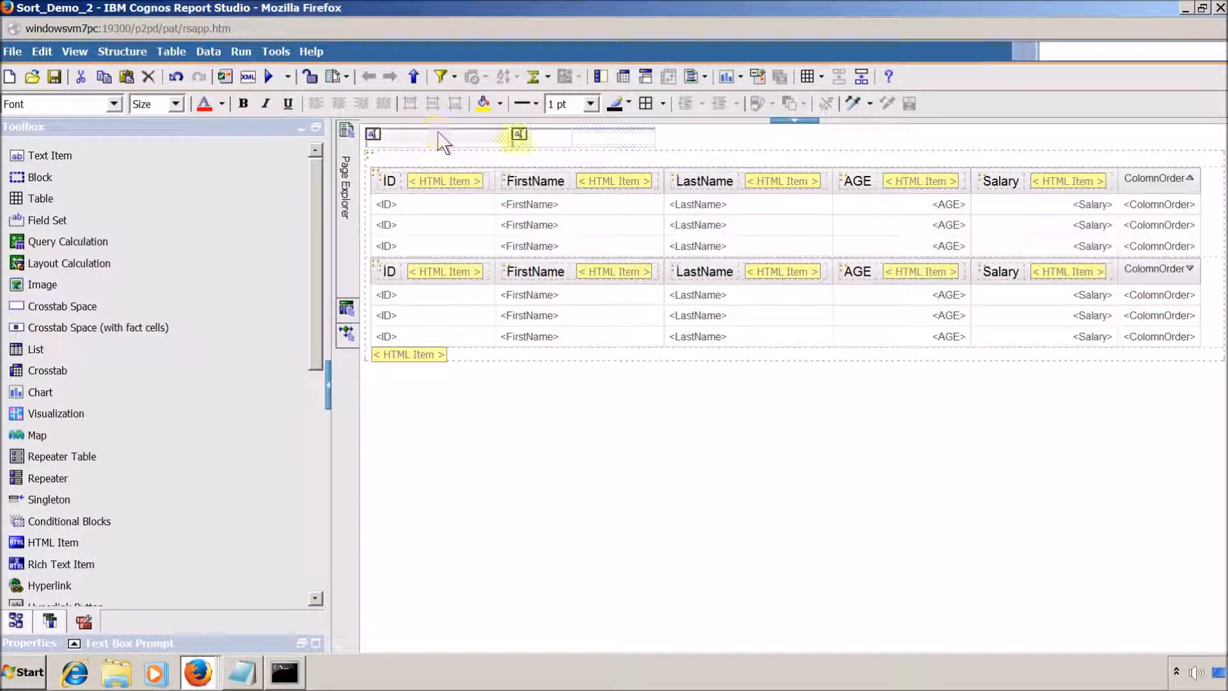
- Compare the ID header's HTML item in Sort_Demo_2 with the sort arrows in the rendered report
{"action": "left_click", "coordinate": [416, 186]}
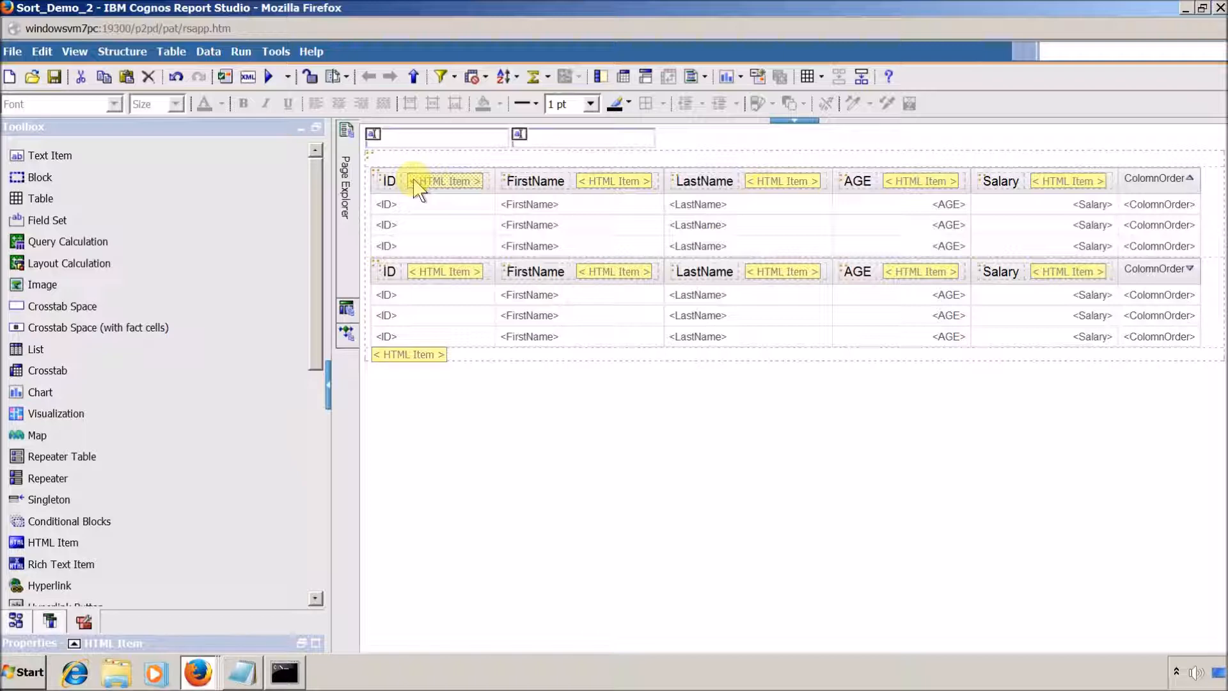
{"action": "key", "text": "alt+Tab"}
{"action": "key", "text": "alt+Tab"}
{"action": "key", "text": "alt+Tab"}
{"action": "key", "text": "alt+Tab"}
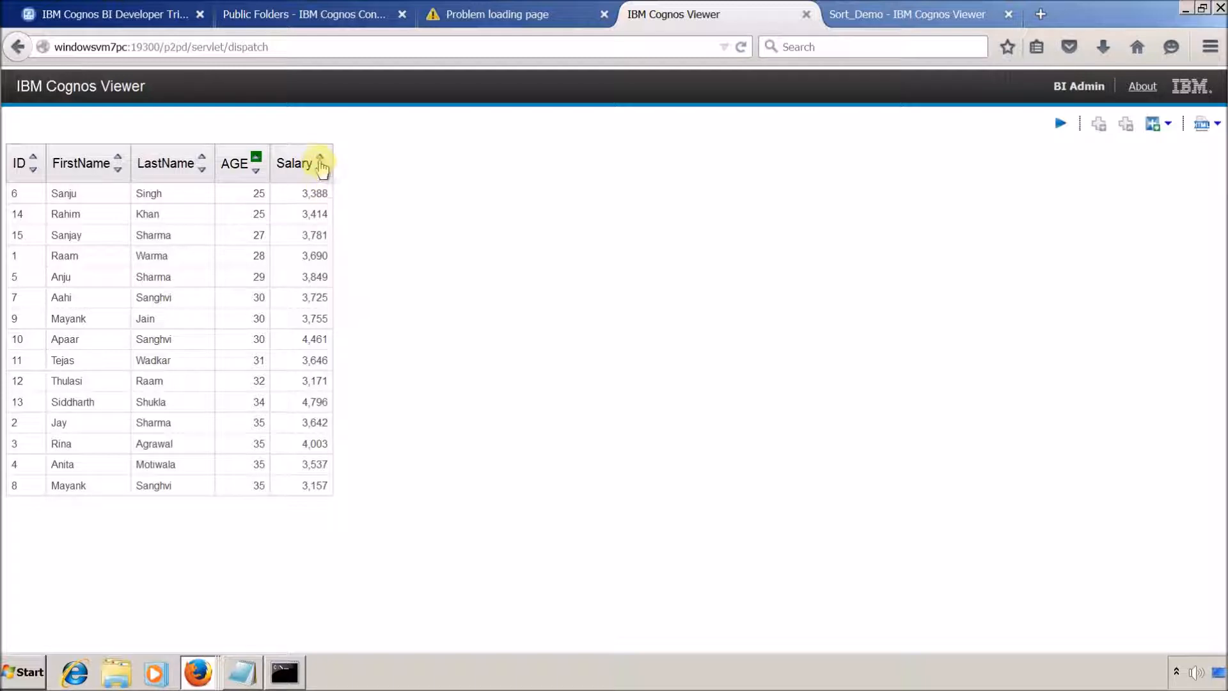
{"action": "key", "text": "alt+Tab"}
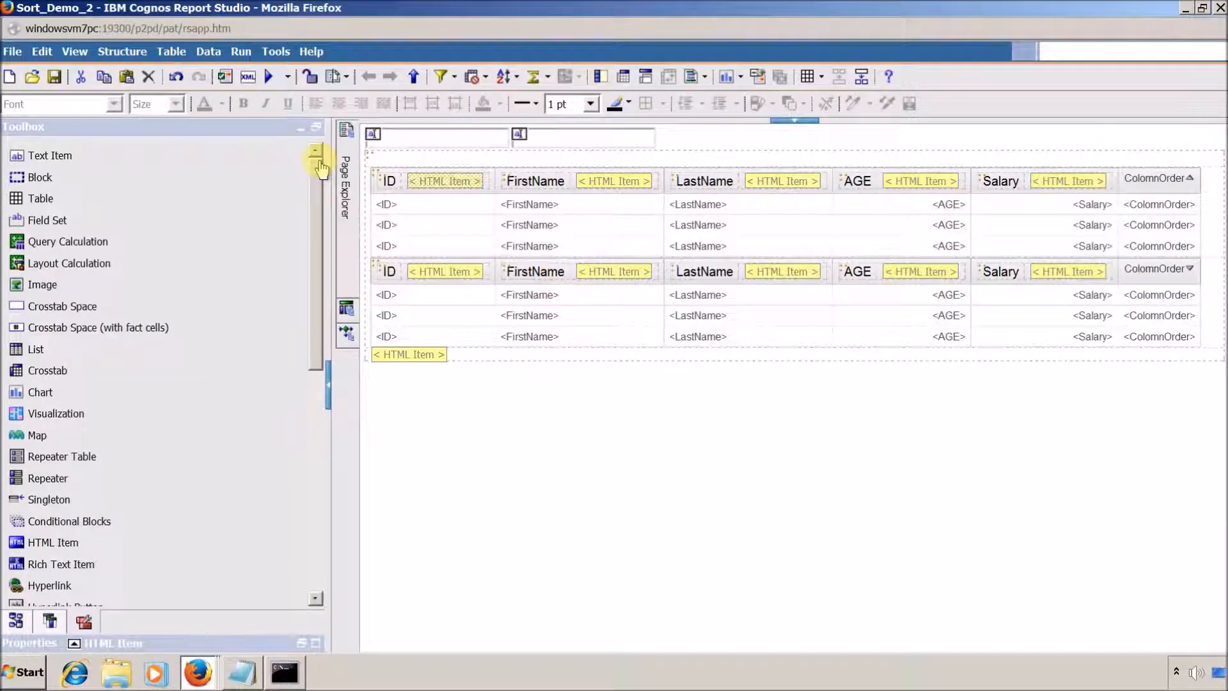
- Examine the ID header's HTML code in Sort_Demo_2, including its table tags, arrow images and sort click handlers
{"action": "double_click", "coordinate": [455, 182]}
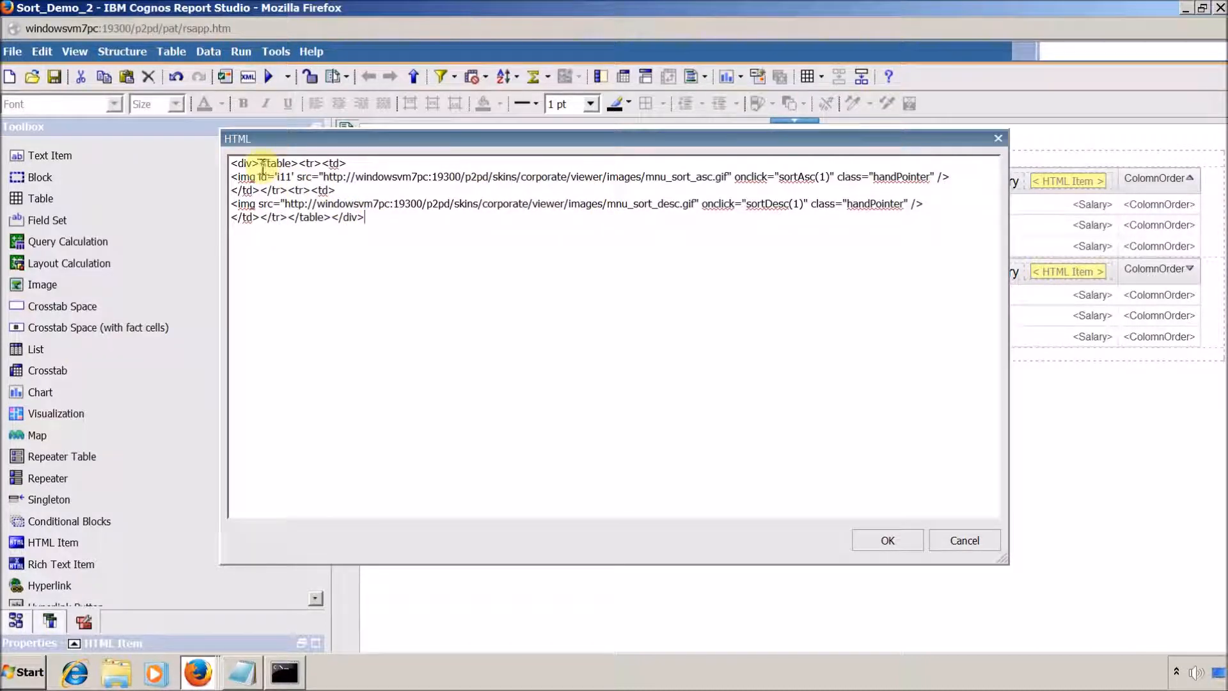
{"action": "left_click_drag", "start_coordinate": [260, 164], "coordinate": [300, 163]}
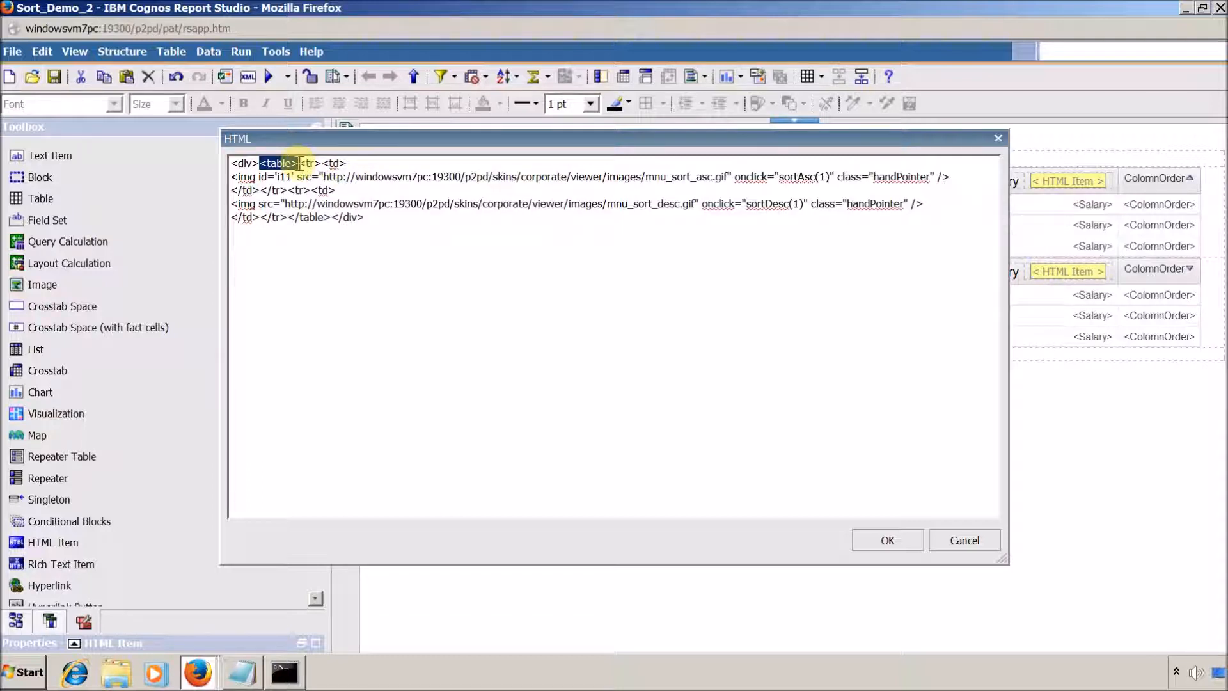
{"action": "left_click_drag", "start_coordinate": [300, 164], "coordinate": [349, 163]}
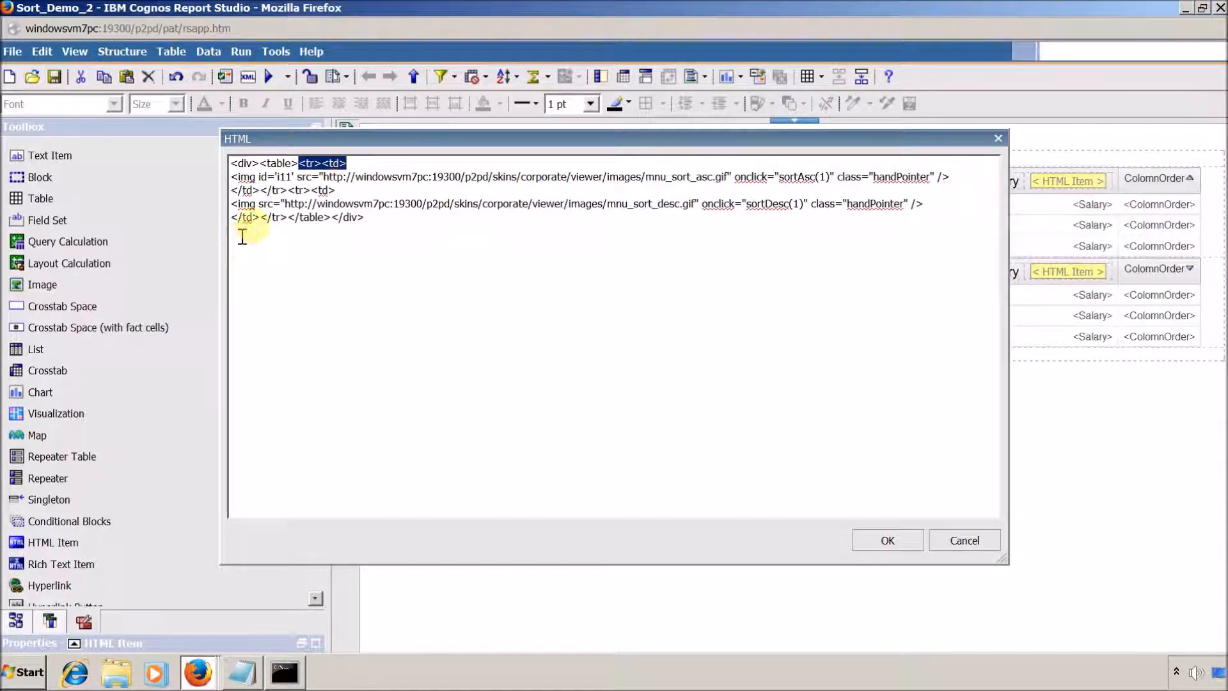
{"action": "left_click", "coordinate": [291, 191]}
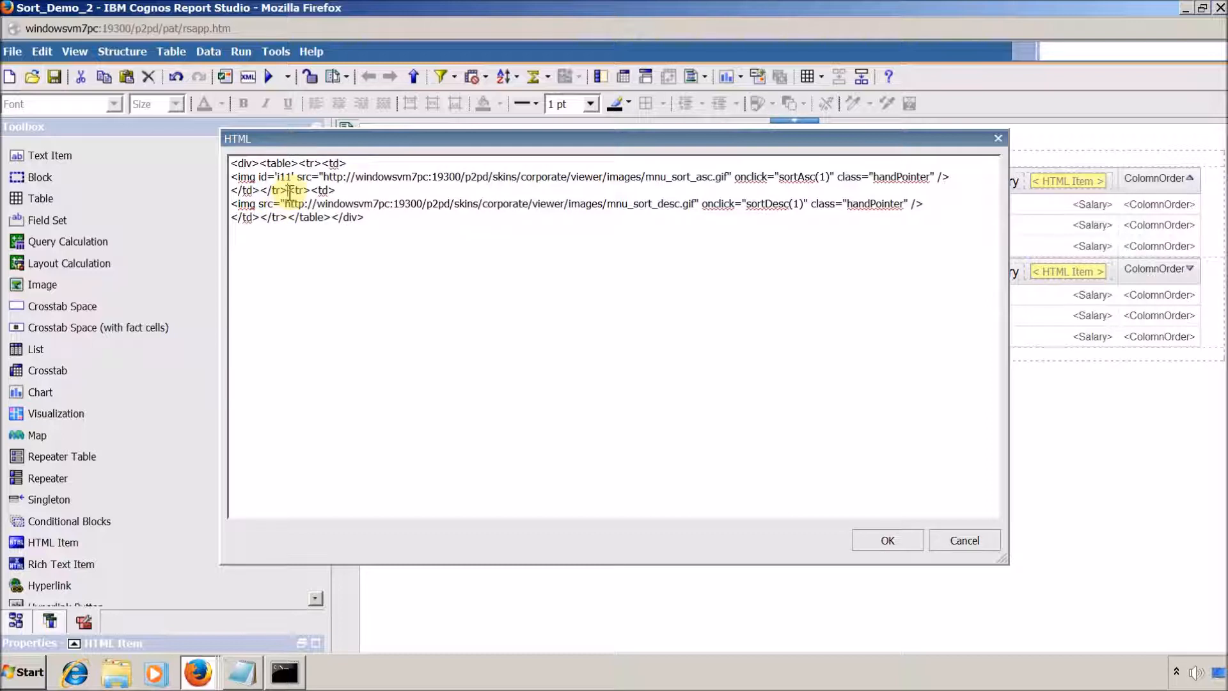
{"action": "left_click_drag", "start_coordinate": [260, 190], "coordinate": [287, 191]}
{"action": "left_click", "coordinate": [302, 190]}
{"action": "left_click_drag", "start_coordinate": [232, 204], "coordinate": [355, 202]}
{"action": "left_click", "coordinate": [609, 187]}
{"action": "left_click_drag", "start_coordinate": [610, 187], "coordinate": [697, 205]}
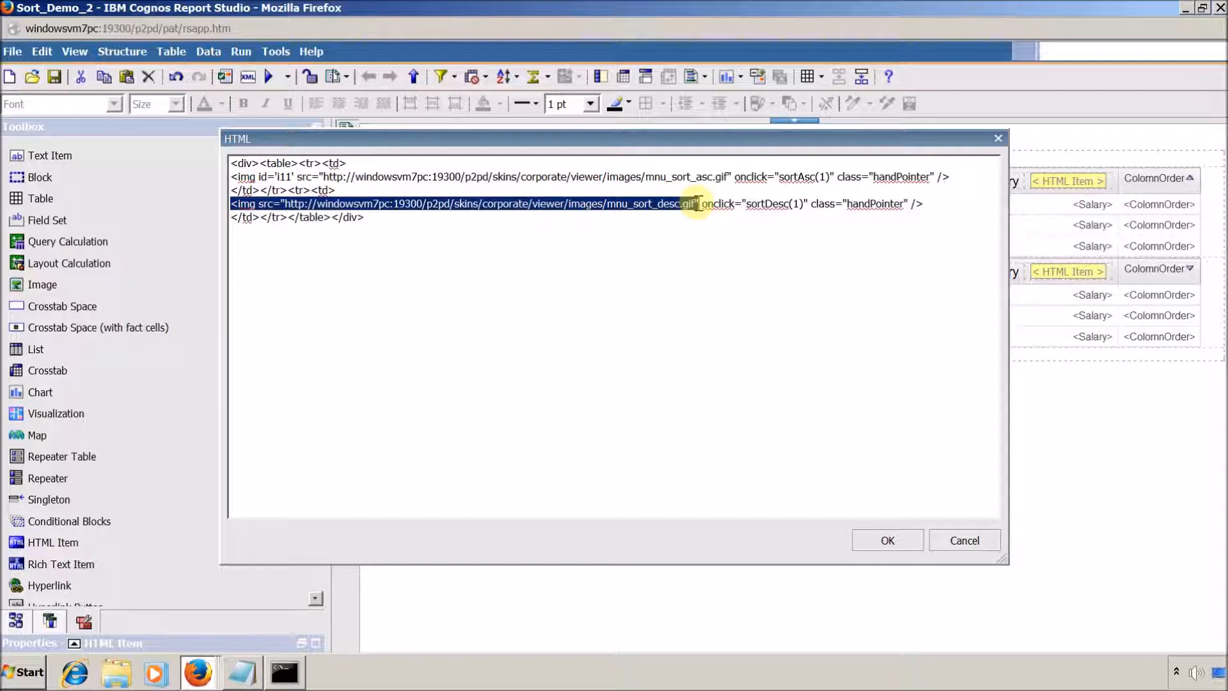
{"action": "left_click_drag", "start_coordinate": [697, 205], "coordinate": [698, 204]}
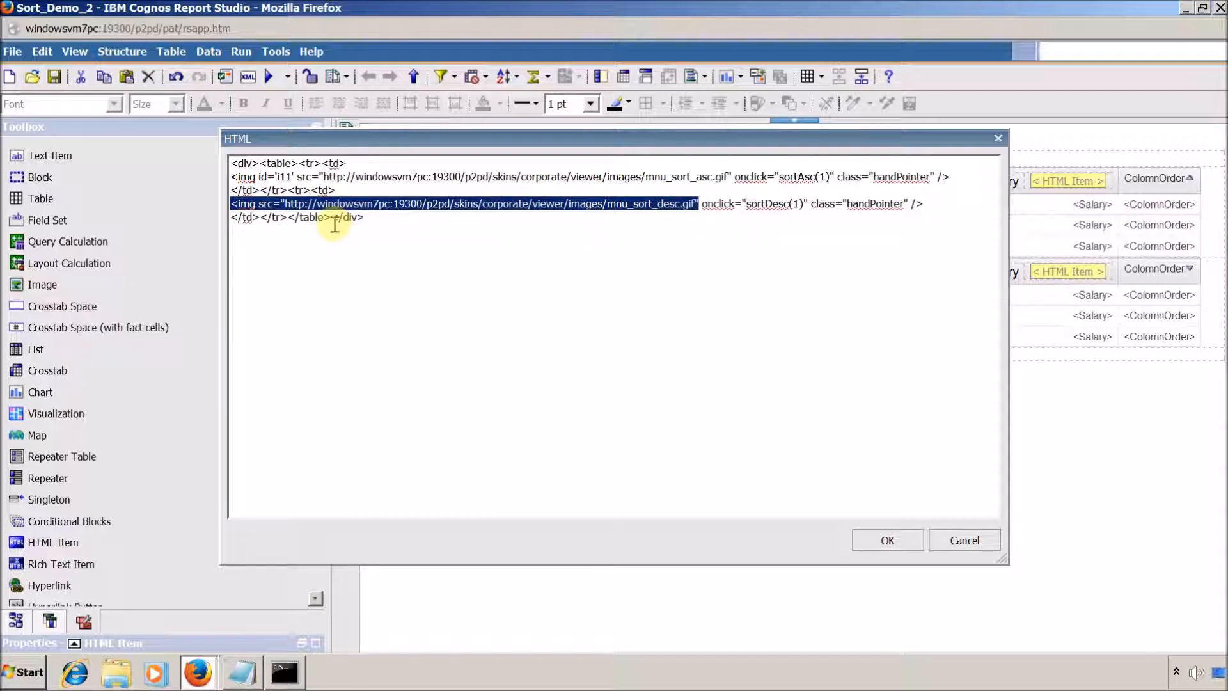
{"action": "left_click", "coordinate": [632, 265]}
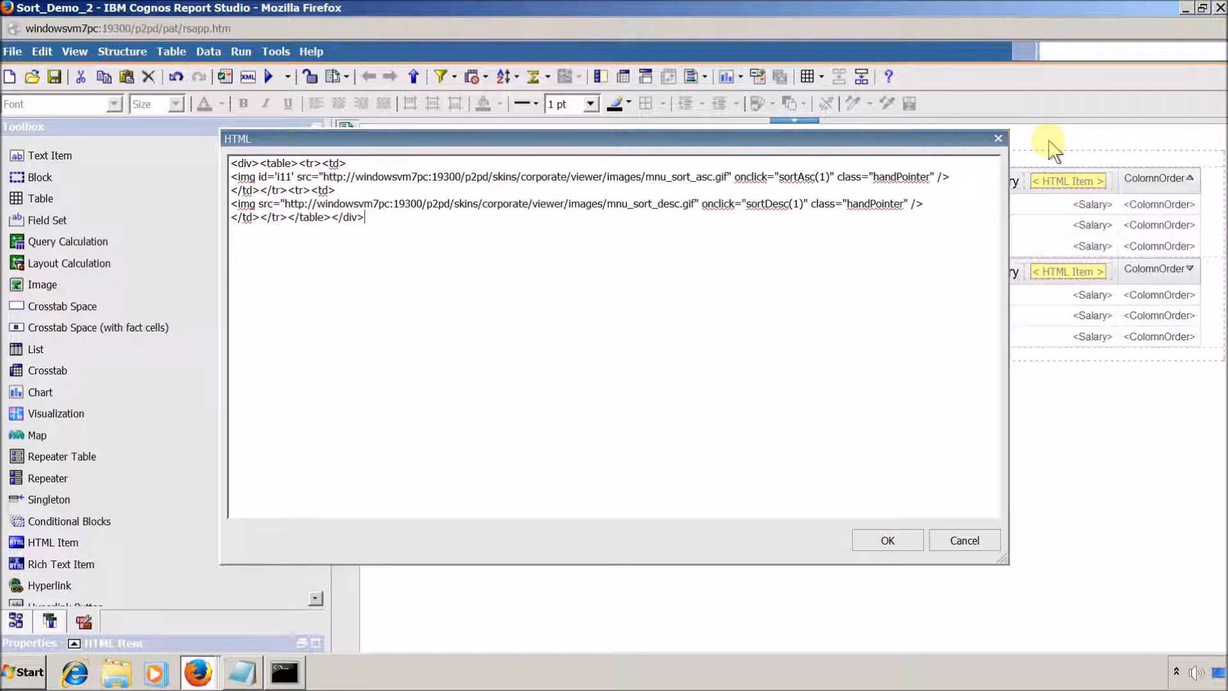
- In Sort_Demo, undo the HTML item inserted as a separate column, unlock the page objects and insert one inside the upper list's ID header
{"action": "key", "text": "alt+Tab"}
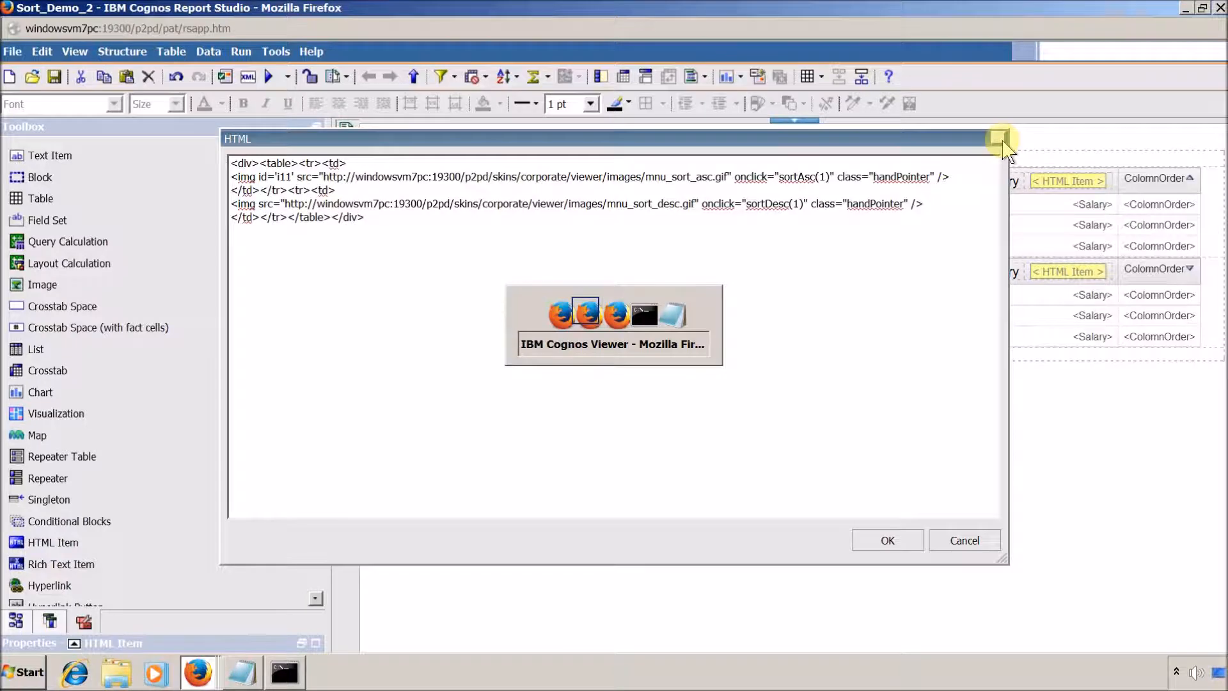
{"action": "key", "text": "alt+Tab"}
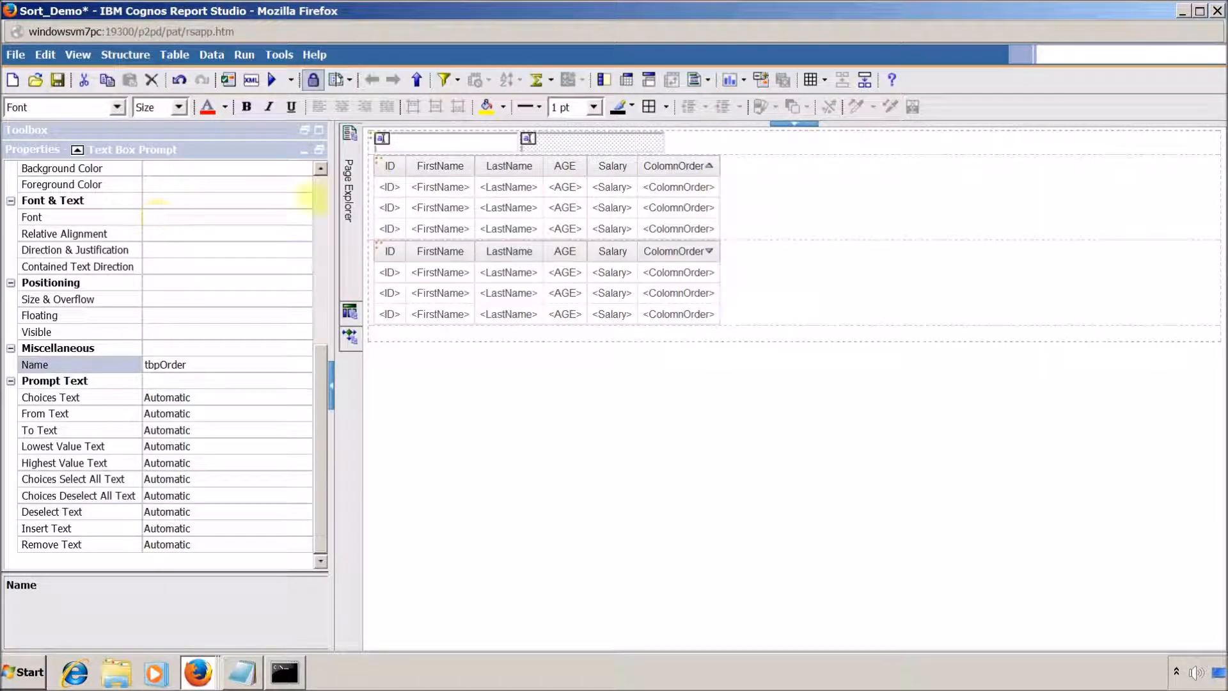
{"action": "left_click", "coordinate": [321, 203]}
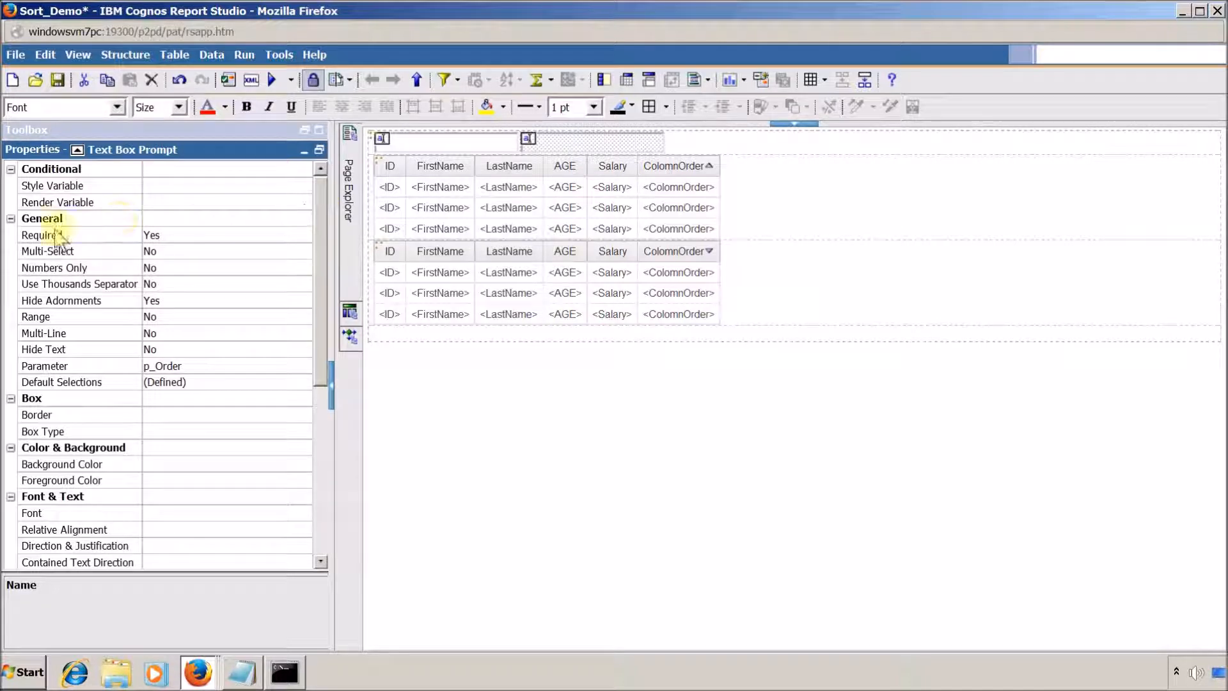
{"action": "left_click", "coordinate": [304, 150]}
{"action": "scroll", "coordinate": [312, 263], "scroll_direction": "down", "scroll_amount": 3}
{"action": "left_click_drag", "start_coordinate": [48, 272], "coordinate": [399, 175]}
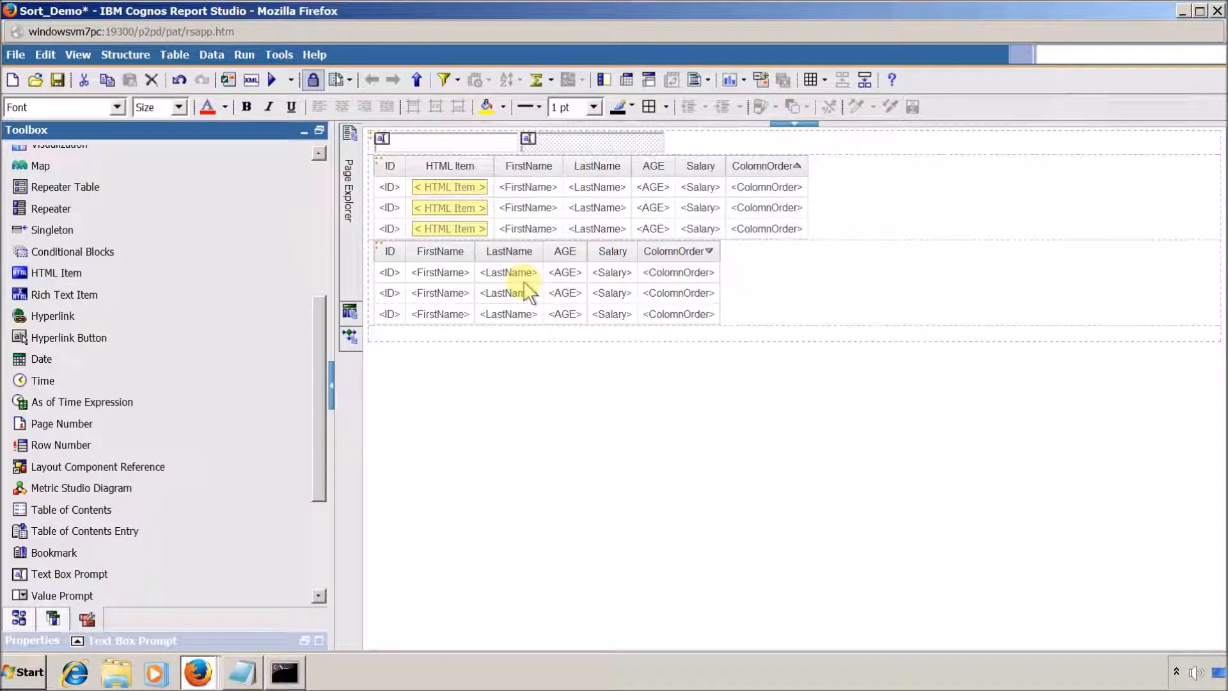
{"action": "left_click", "coordinate": [179, 79]}
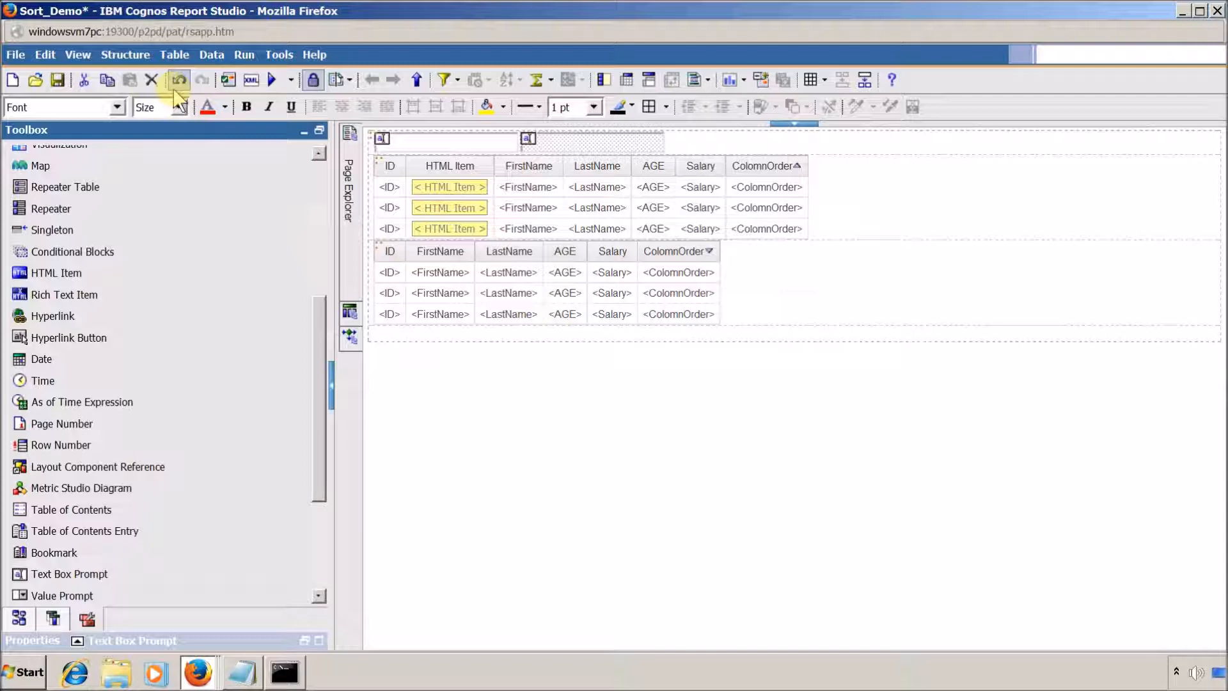
{"action": "left_click", "coordinate": [312, 80]}
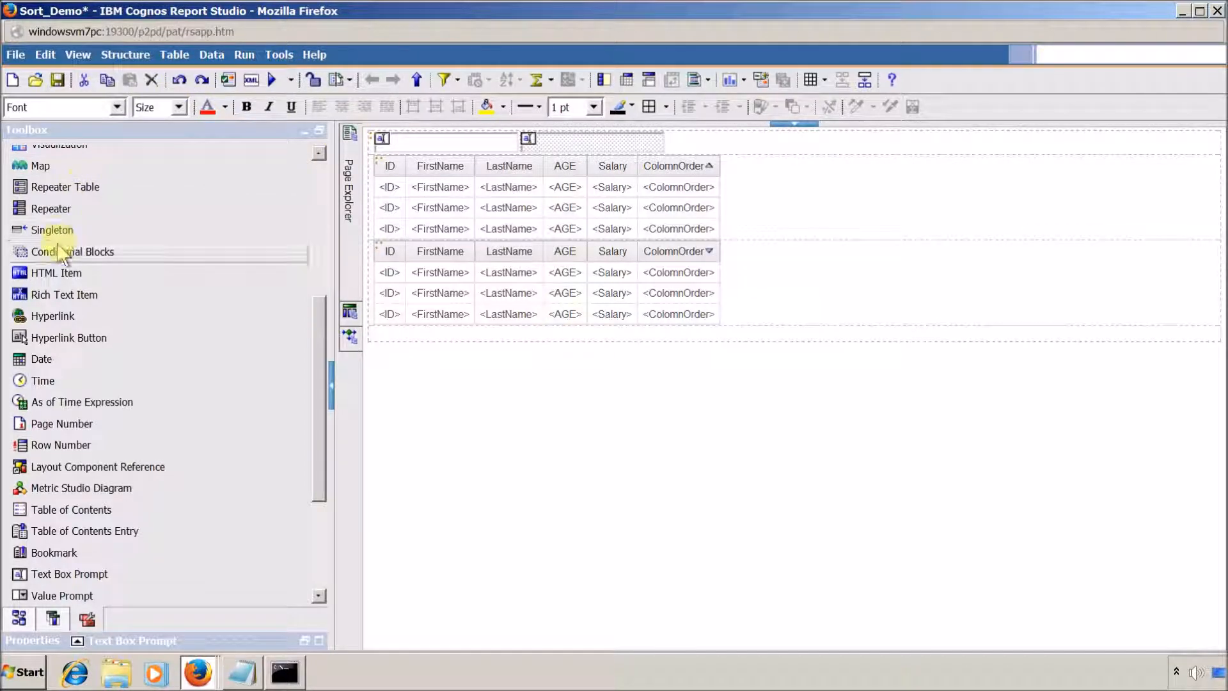
{"action": "left_click_drag", "start_coordinate": [58, 273], "coordinate": [403, 168]}
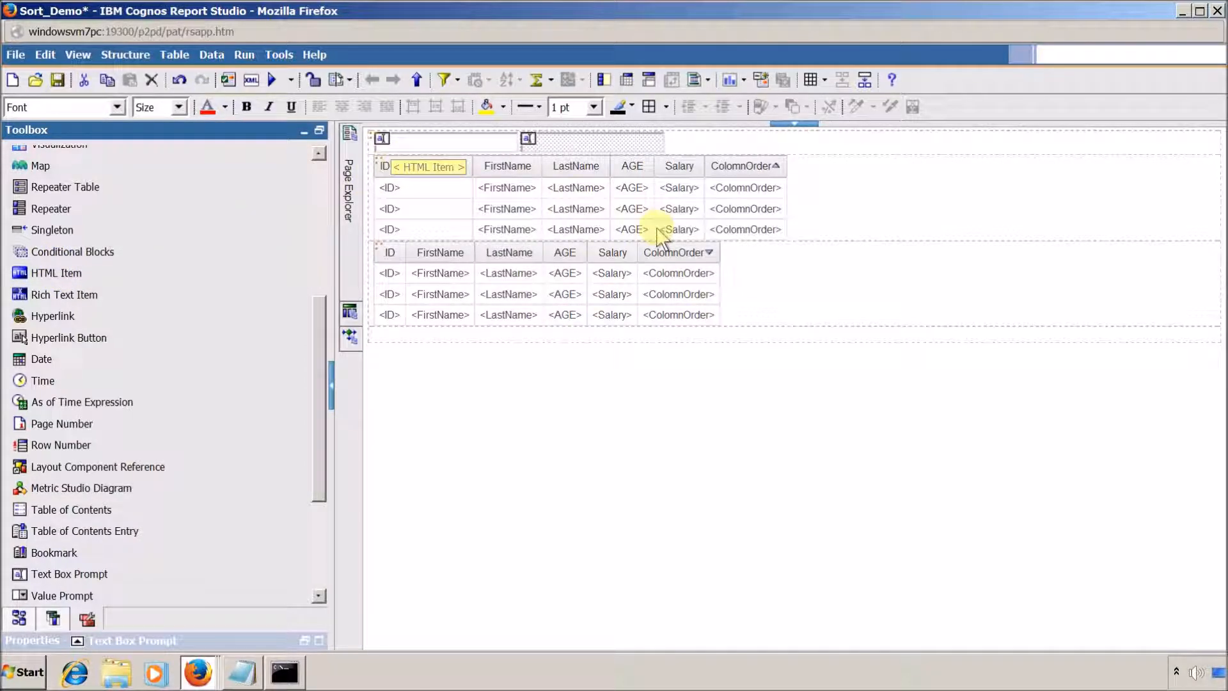
- Copy the table code with both sort-arrow images from Sort_Demo_2's ID header into the new HTML item of Sort_Demo
{"action": "double_click", "coordinate": [438, 167]}
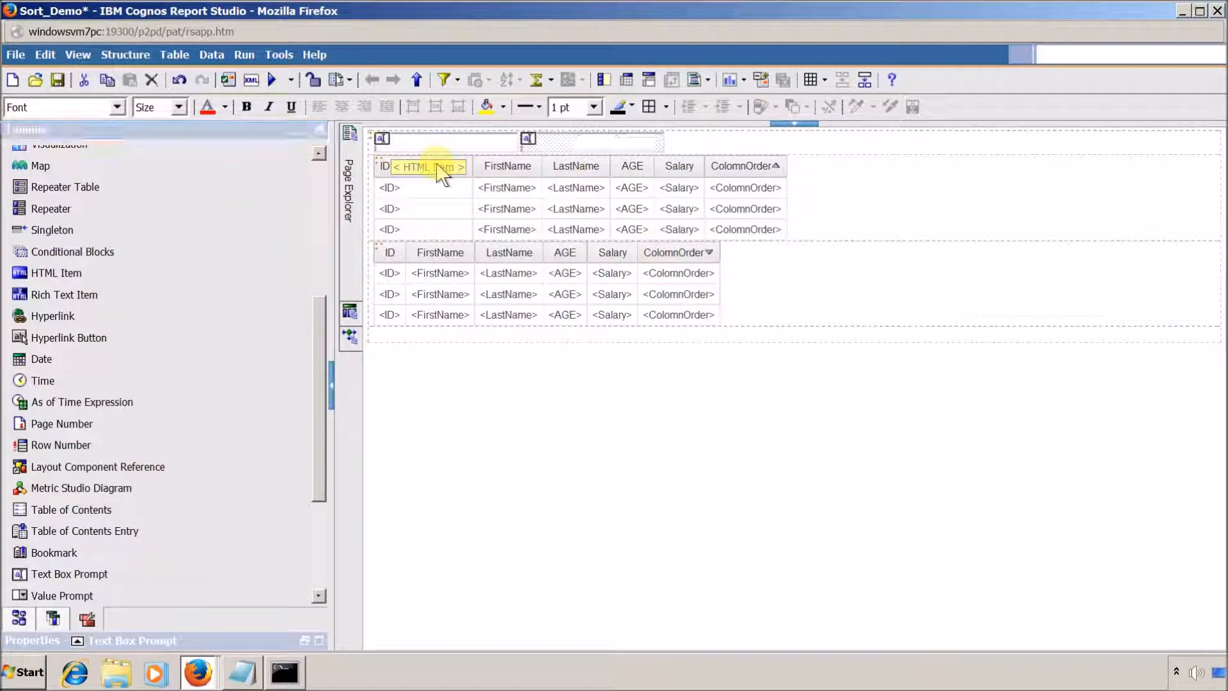
{"action": "key", "text": "alt+Tab"}
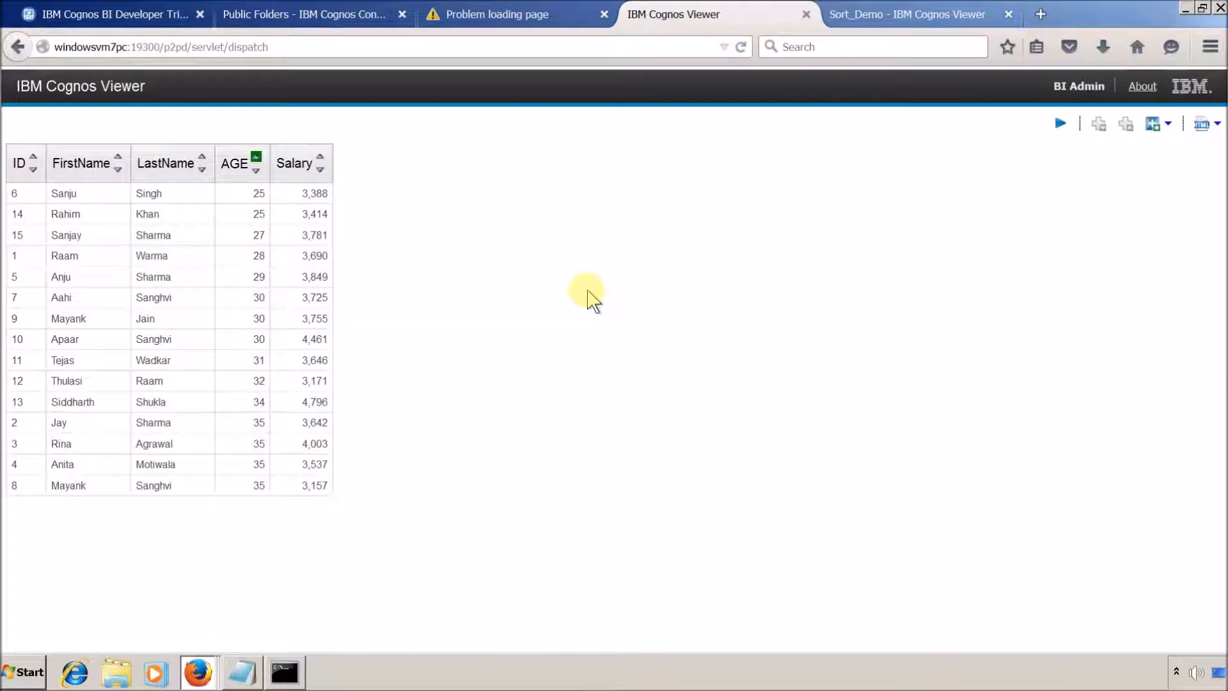
{"action": "key", "text": "alt+Tab"}
{"action": "key", "text": "alt+Tab"}
{"action": "key", "text": "alt+Tab"}
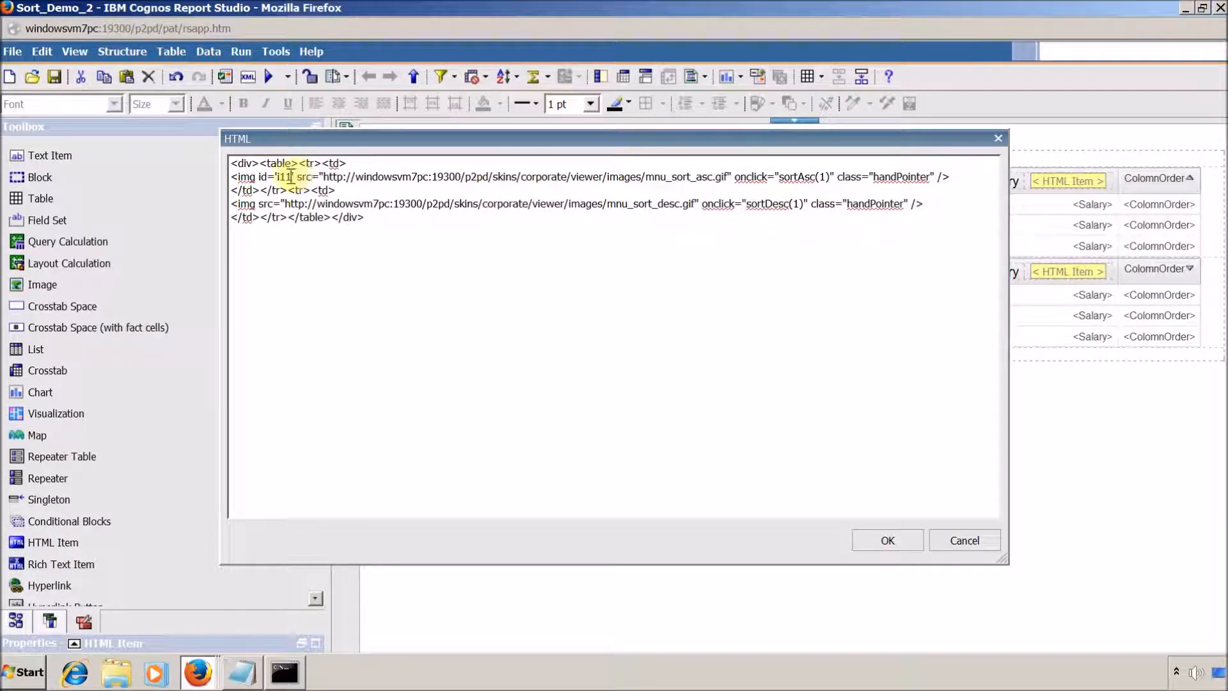
{"action": "left_click_drag", "start_coordinate": [331, 217], "coordinate": [262, 132]}
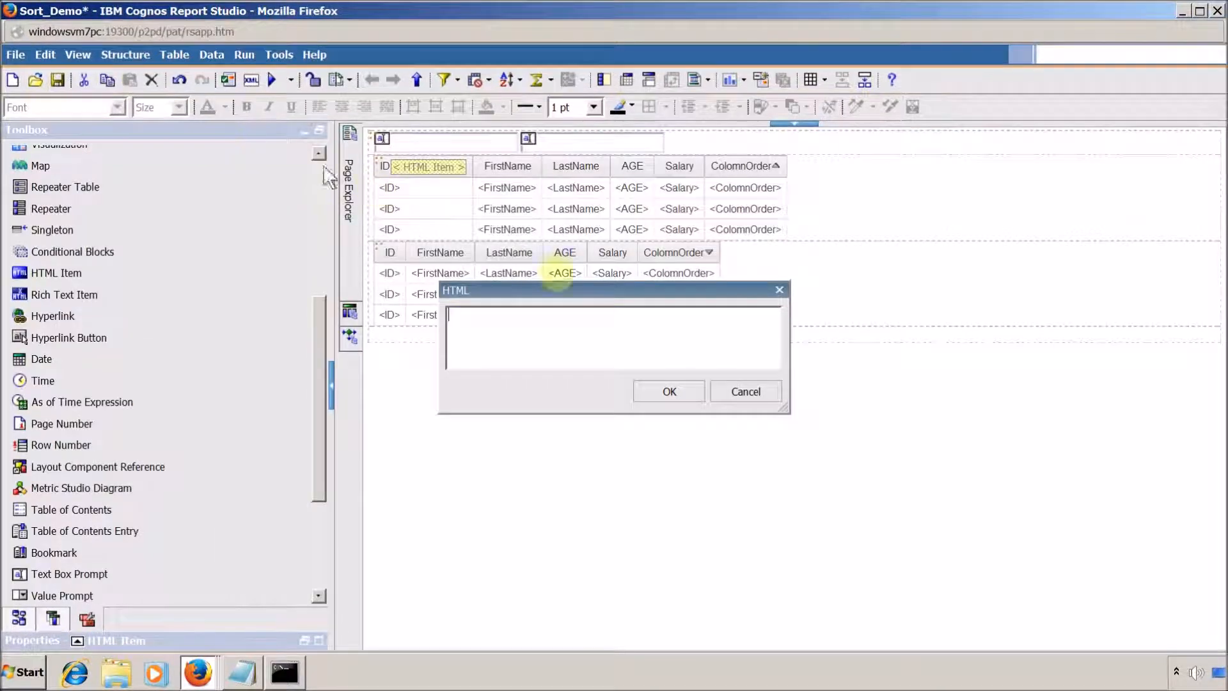
{"action": "type", "text": "<table><tr><td> <img id='i11' src=\"http://windowsvm7pc:19300/p2pd/skins/corporate/viewer/images/mnu_sort_asc.gif\" onclick=\"sortAsc(1)\" class=\"handPointer\" /> </td></tr><tr><td> <img src=\"http://windowsvm7pc:19300/p2pd/skins/corporate/viewer/images/mnu_sort_desc.gif\" onclick=\"sortDesc(1)\" class=\"handPointer\" /> </td></tr></table>"}
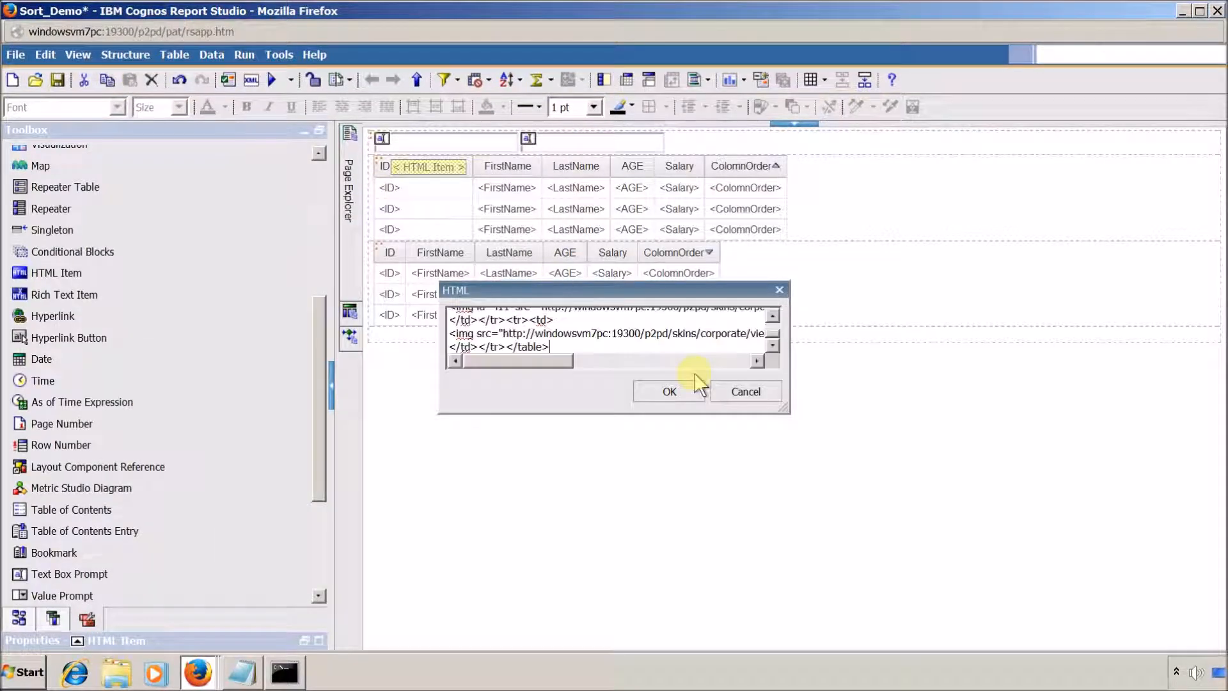
{"action": "left_click", "coordinate": [665, 391]}
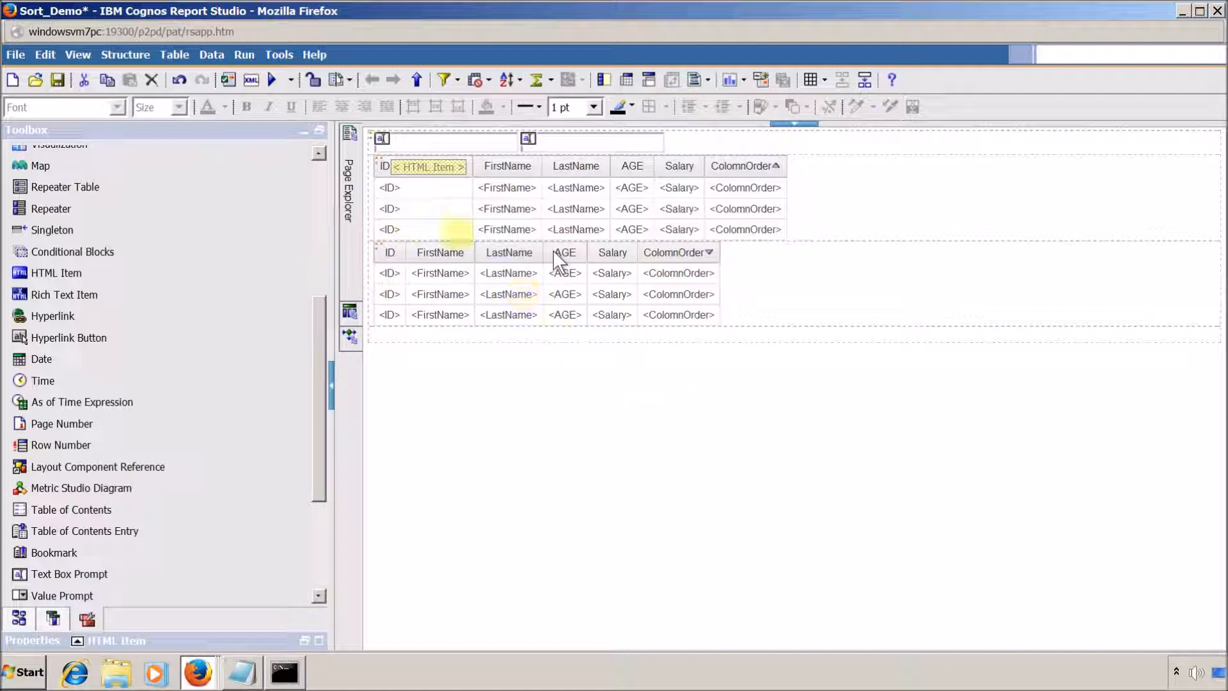
- Run the Sort_Demo report, check the sort arrows in the ID header, and return to the report design
{"action": "left_click", "coordinate": [269, 80]}
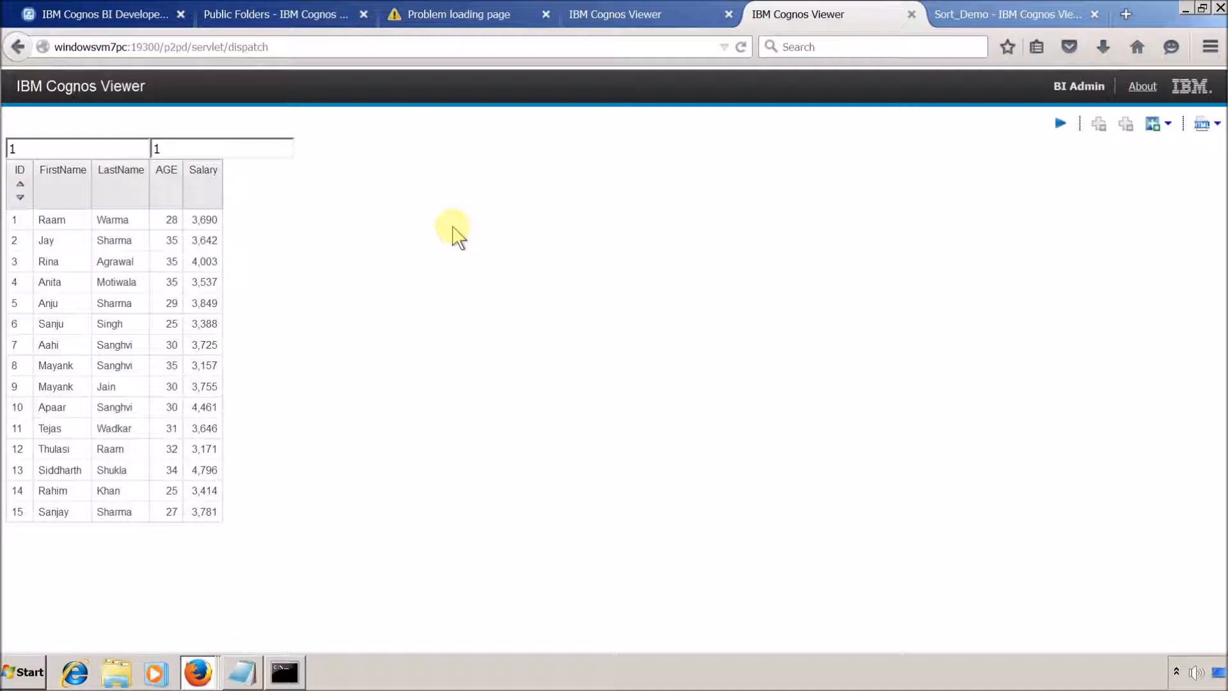
{"action": "left_click", "coordinate": [64, 188]}
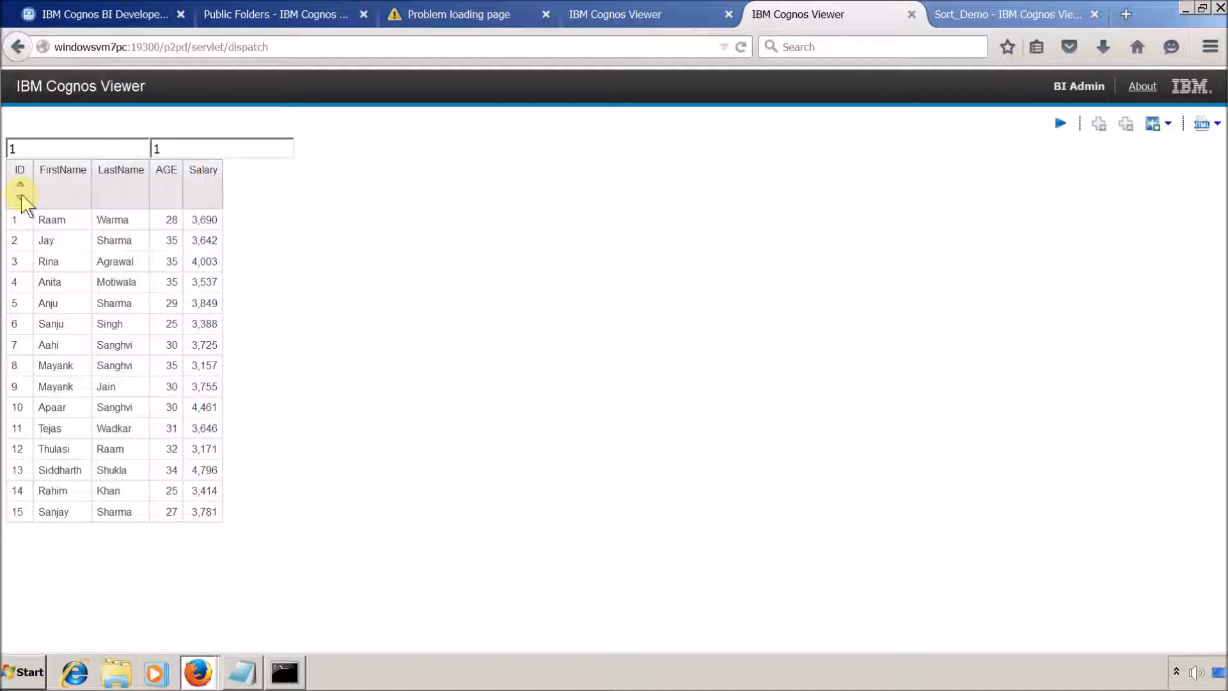
{"action": "key", "text": "alt+Tab"}
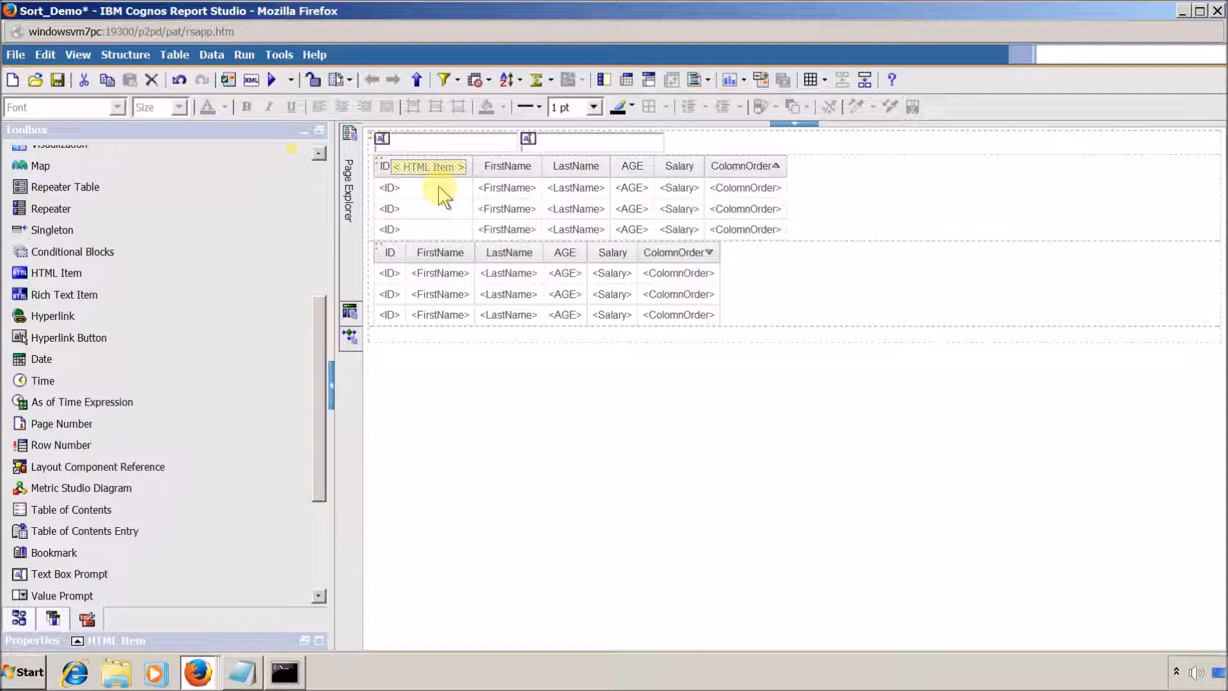
{"action": "key", "text": "alt+Tab"}
{"action": "key", "text": "alt+Tab"}
{"action": "key", "text": "alt+shift+Tab"}
{"action": "key", "text": "alt+shift+Tab"}
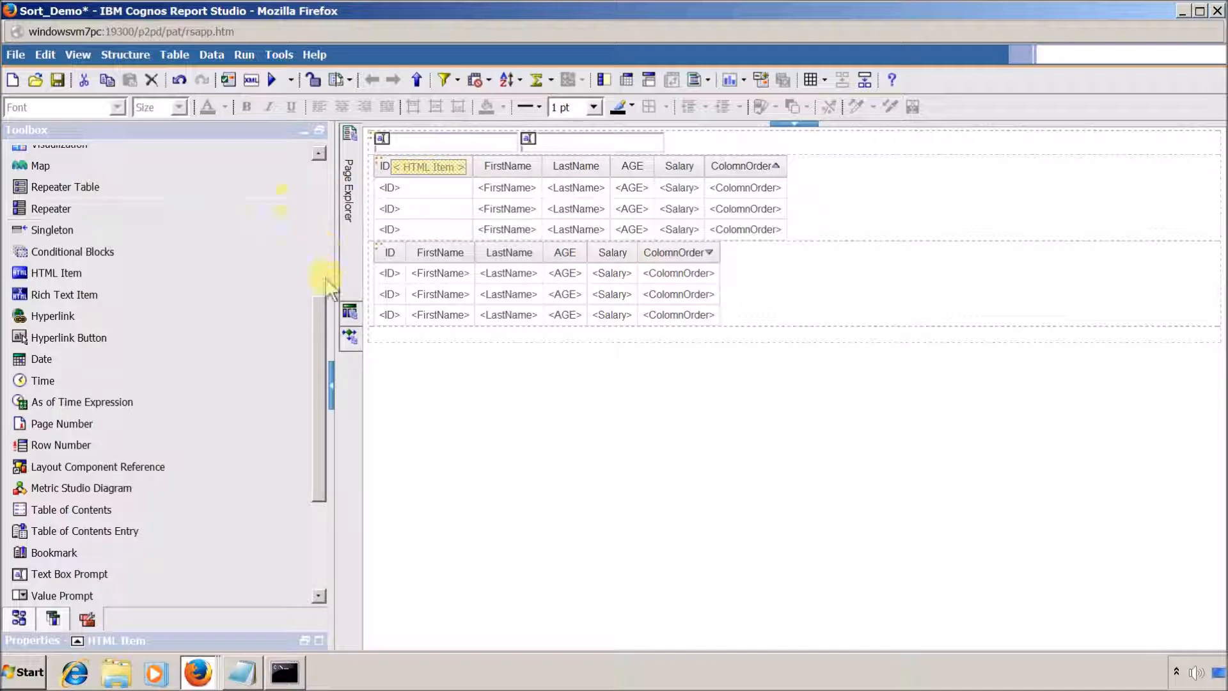
- Insert a two-column, one-row table in the upper list's ID header and move the ID title and HTML item into its cells
{"action": "left_click_drag", "start_coordinate": [318, 304], "coordinate": [297, 132]}
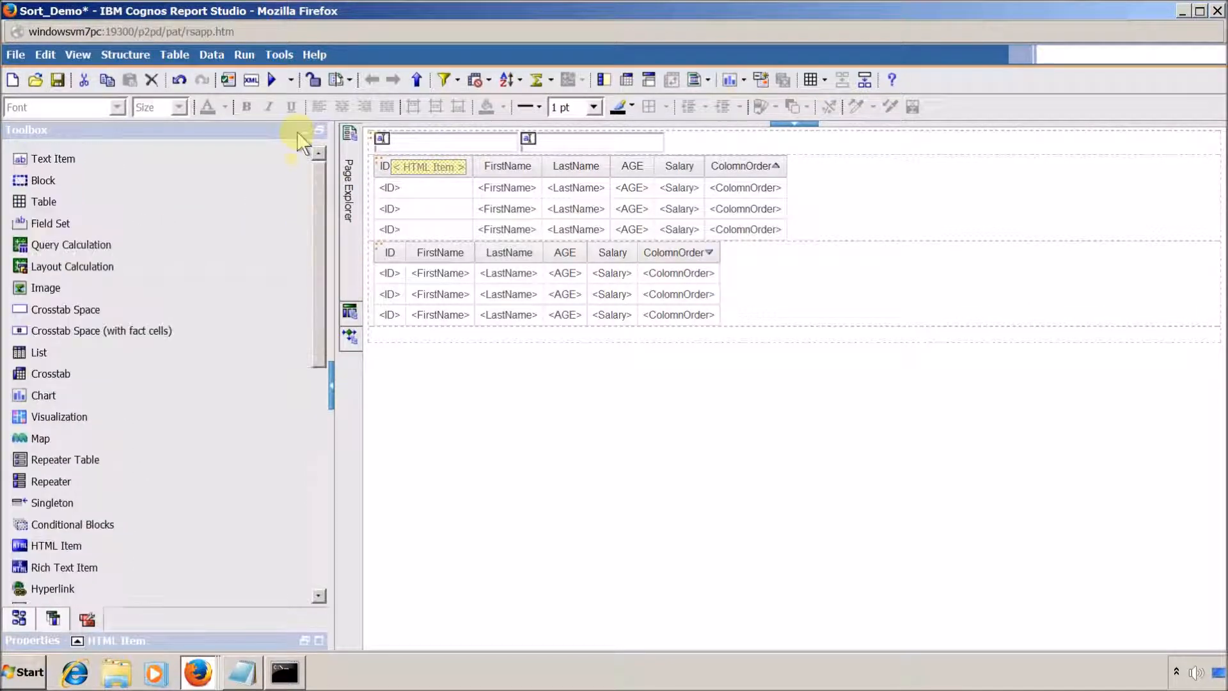
{"action": "left_click_drag", "start_coordinate": [37, 208], "coordinate": [380, 186]}
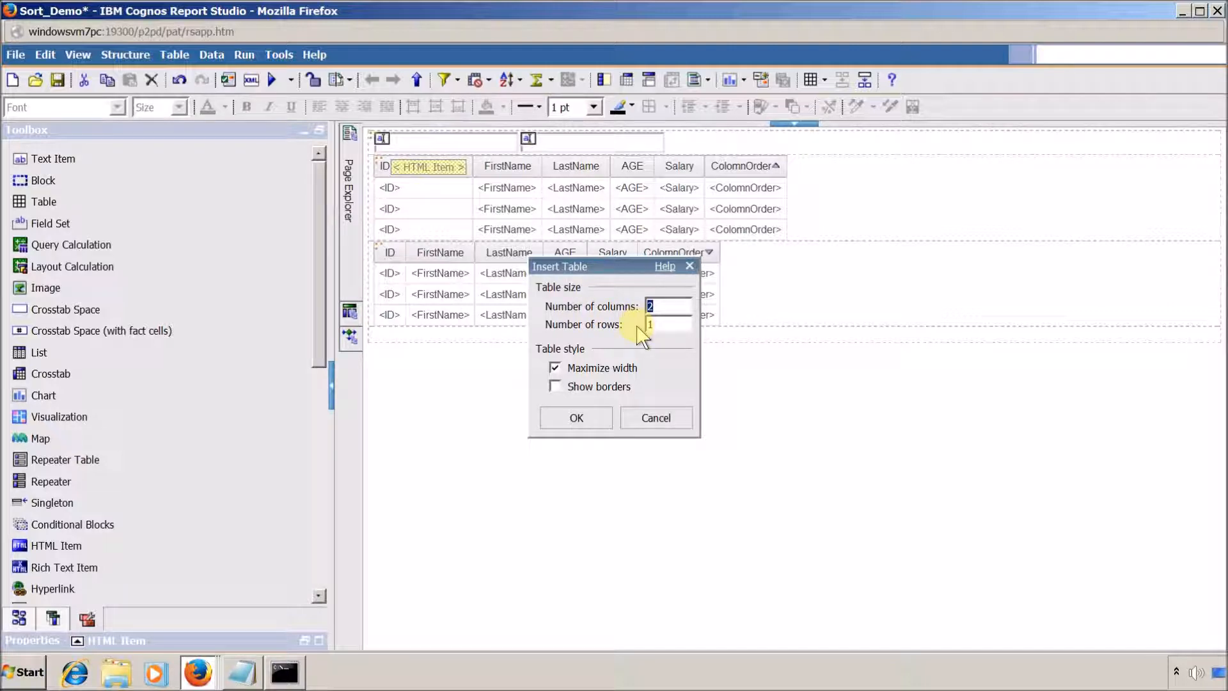
{"action": "left_click", "coordinate": [547, 416]}
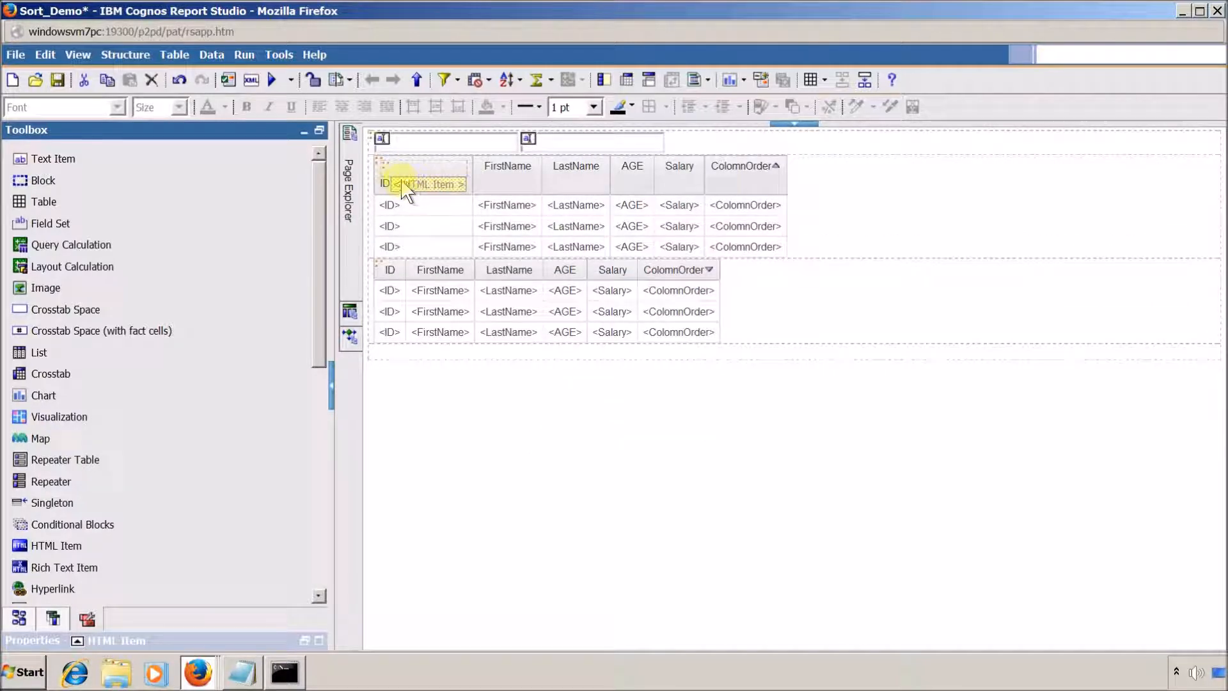
{"action": "left_click_drag", "start_coordinate": [386, 182], "coordinate": [453, 174]}
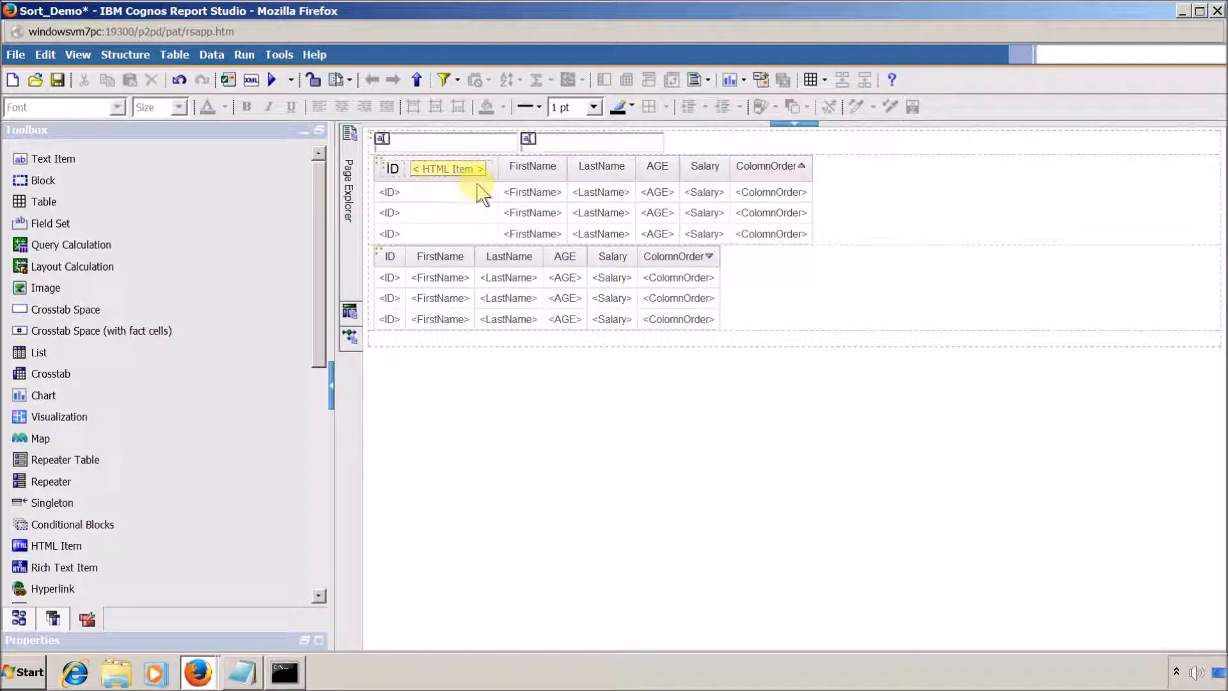
- Run the Sort_Demo report, check how the title and sort arrows line up in the ID header, and return to the report design
{"action": "left_click", "coordinate": [265, 78]}
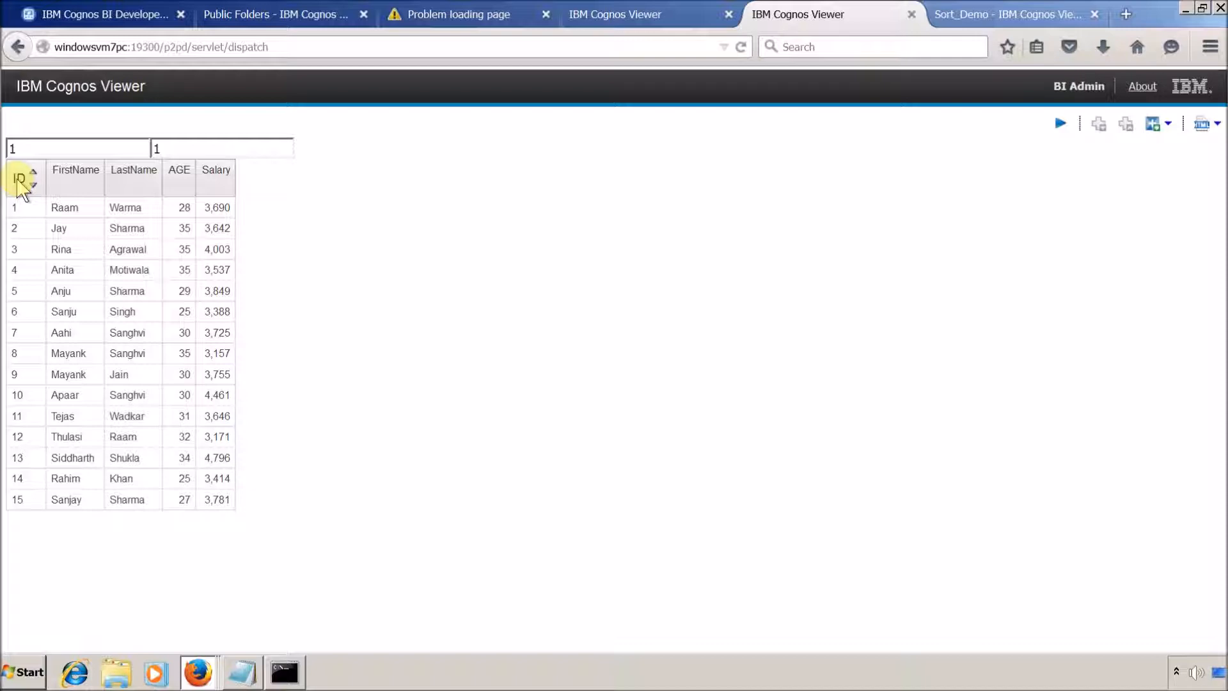
{"action": "key", "text": "alt+Tab"}
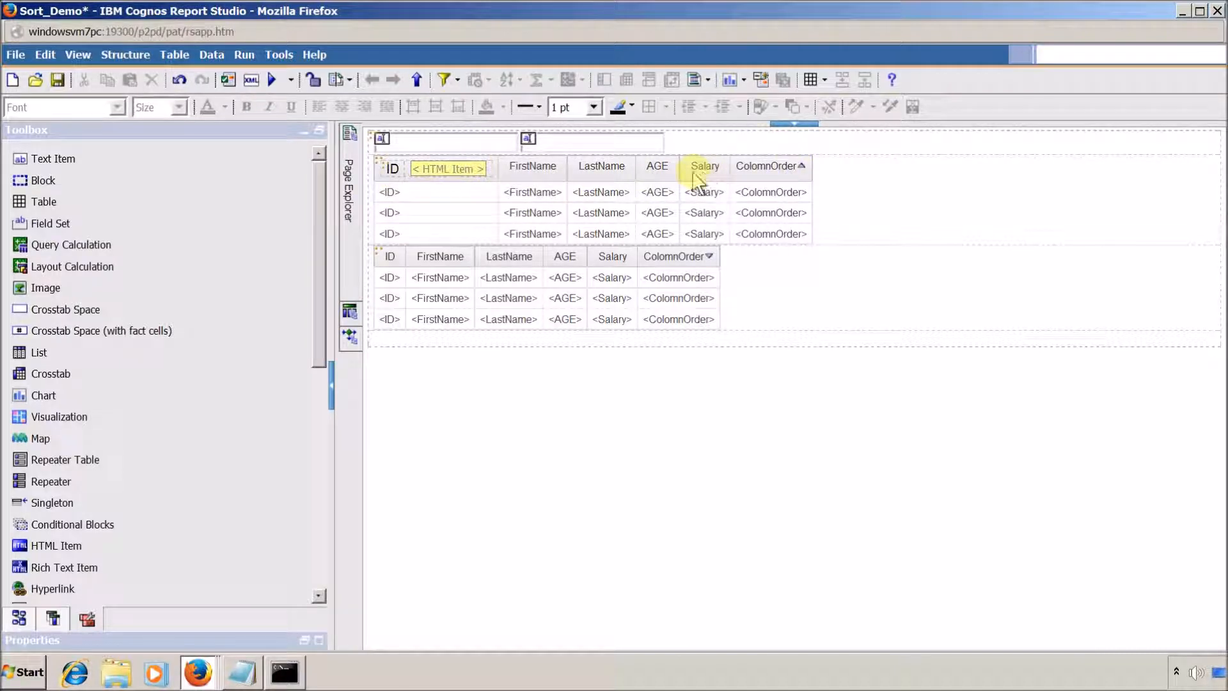
{"action": "left_click", "coordinate": [507, 259]}
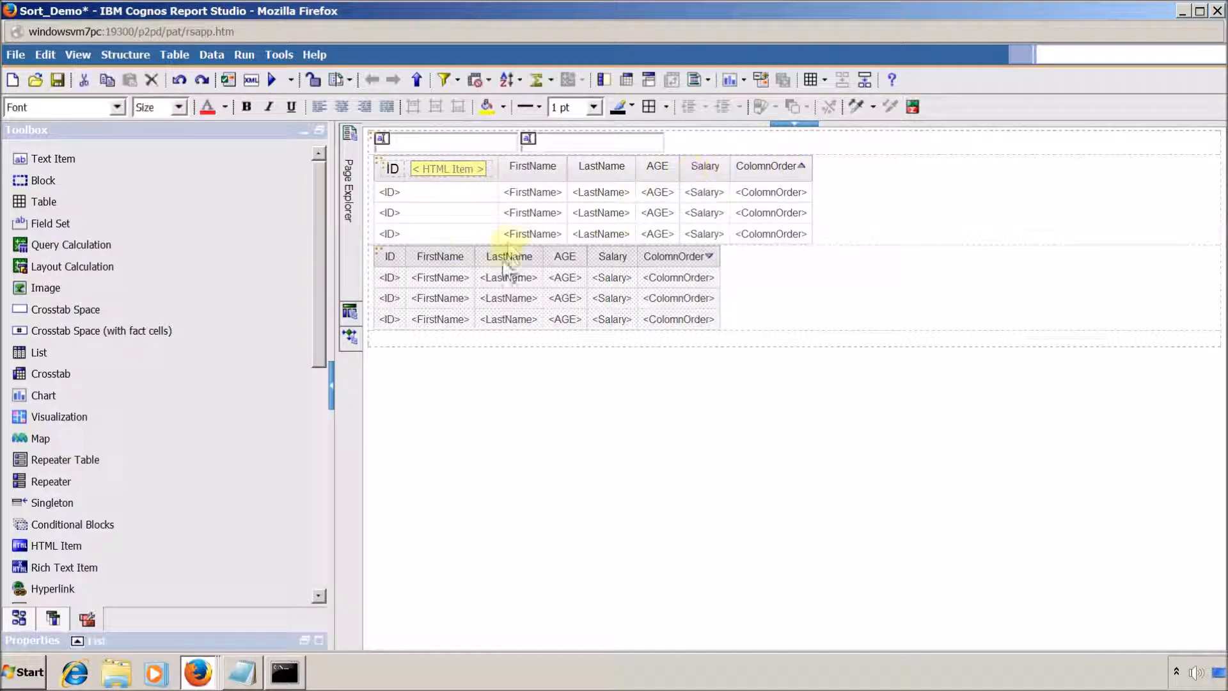
{"action": "left_click", "coordinate": [404, 186]}
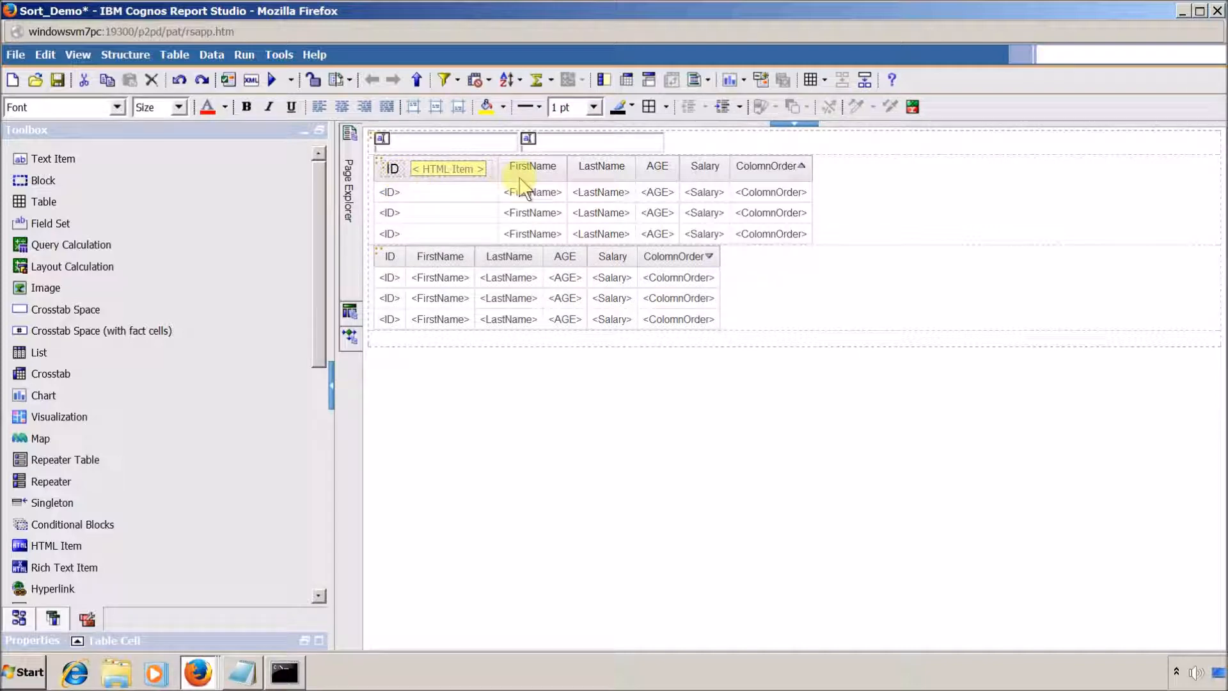
- Insert a two-column, one-row table in the upper list's FirstName header, holding the title and a new HTML item
{"action": "left_click_drag", "start_coordinate": [39, 202], "coordinate": [510, 167]}
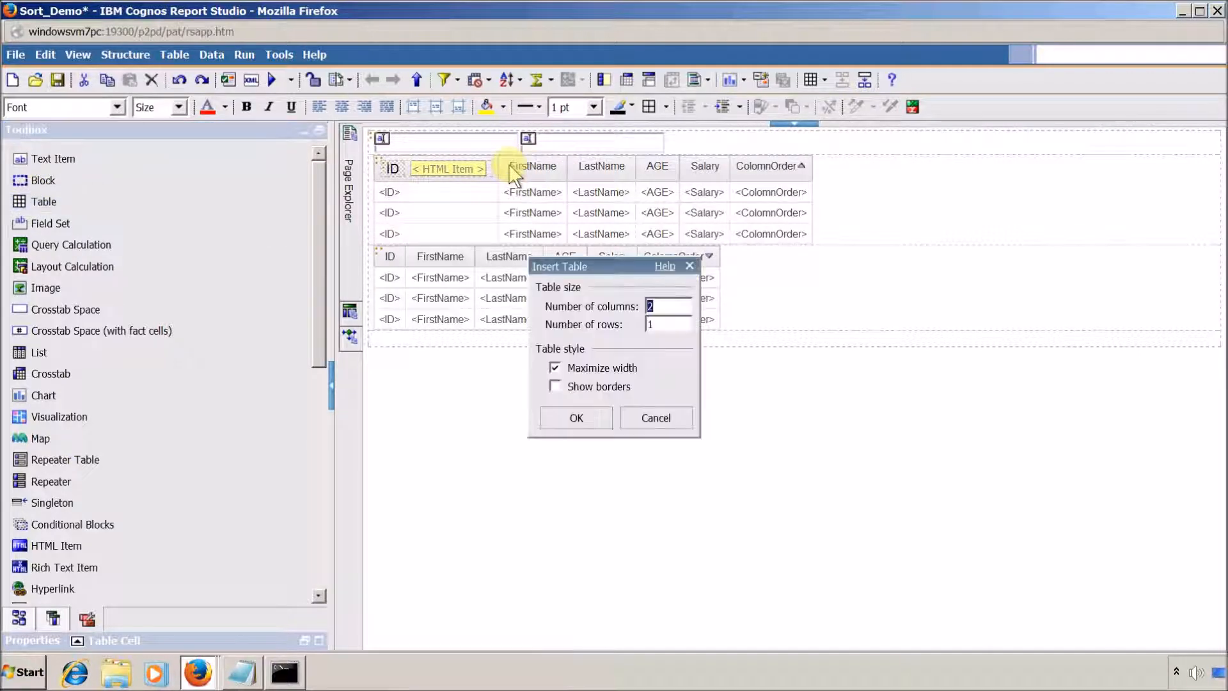
{"action": "left_click", "coordinate": [575, 417]}
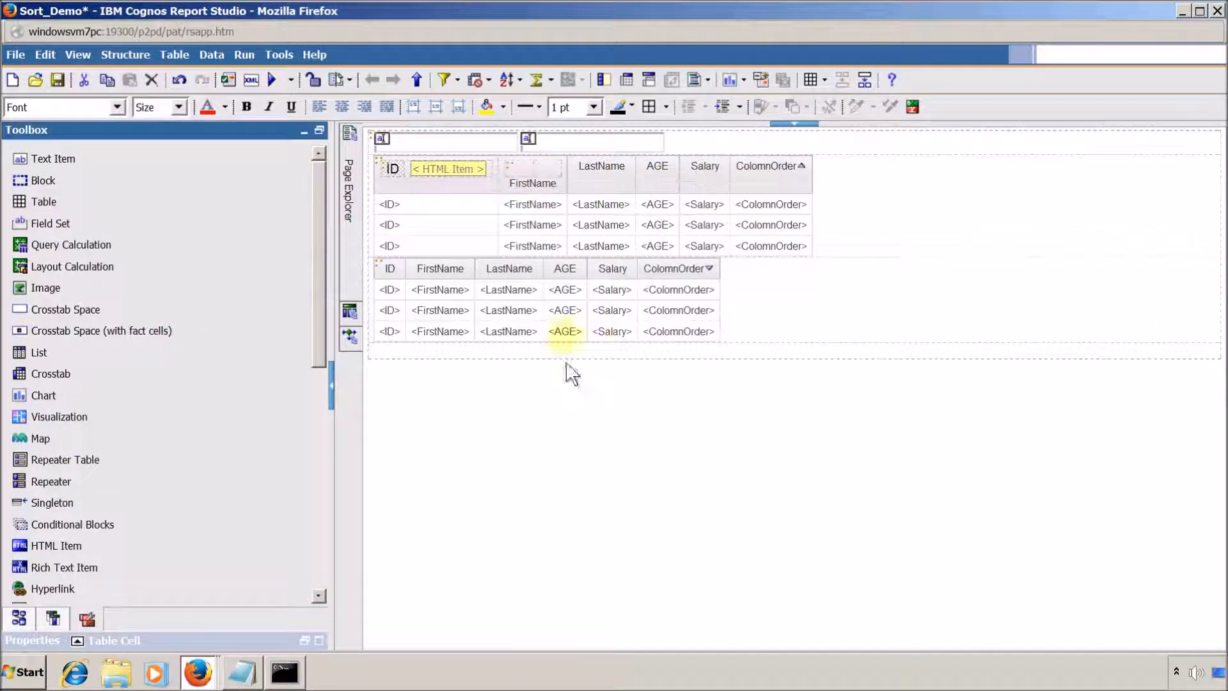
{"action": "left_click", "coordinate": [532, 184]}
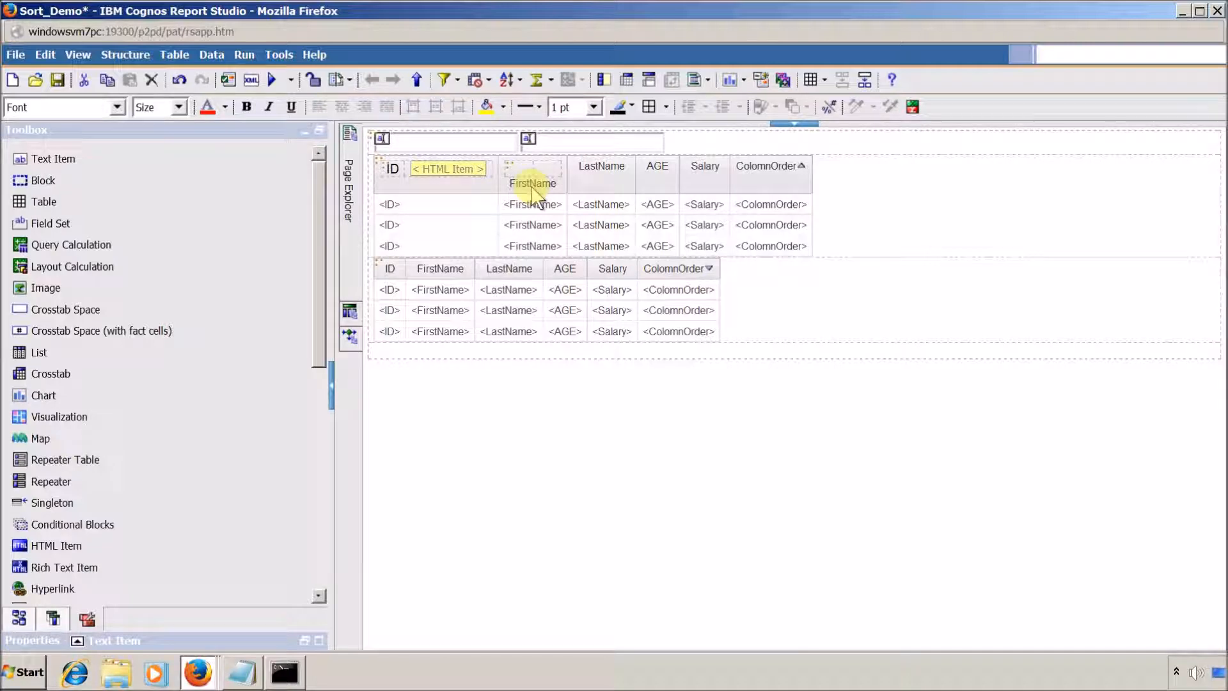
{"action": "left_click_drag", "start_coordinate": [524, 172], "coordinate": [521, 170]}
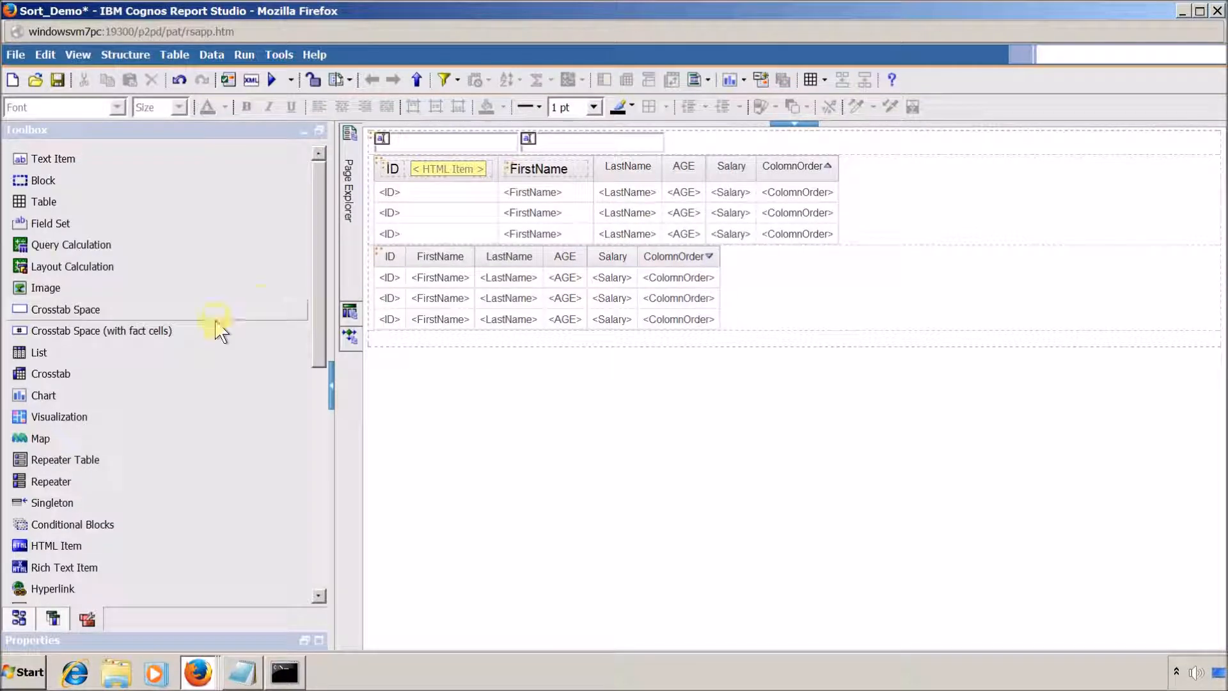
{"action": "scroll", "coordinate": [300, 380], "scroll_direction": "down", "scroll_amount": 7}
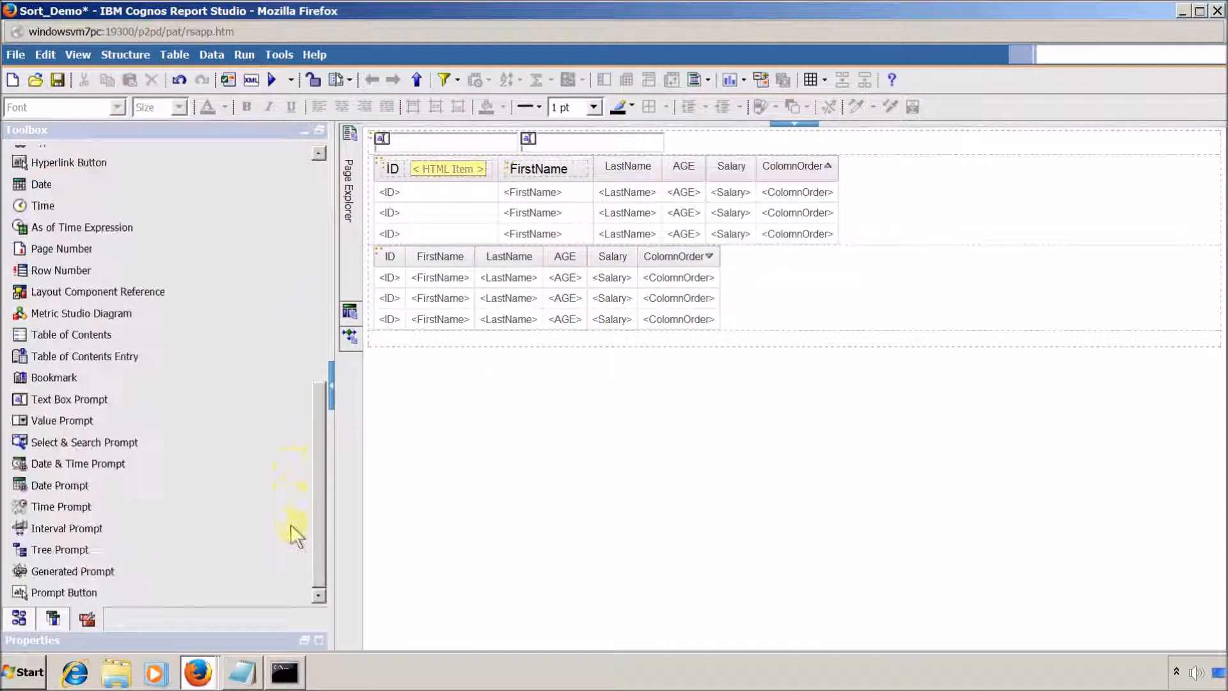
{"action": "scroll", "coordinate": [291, 512], "scroll_direction": "up", "scroll_amount": 5}
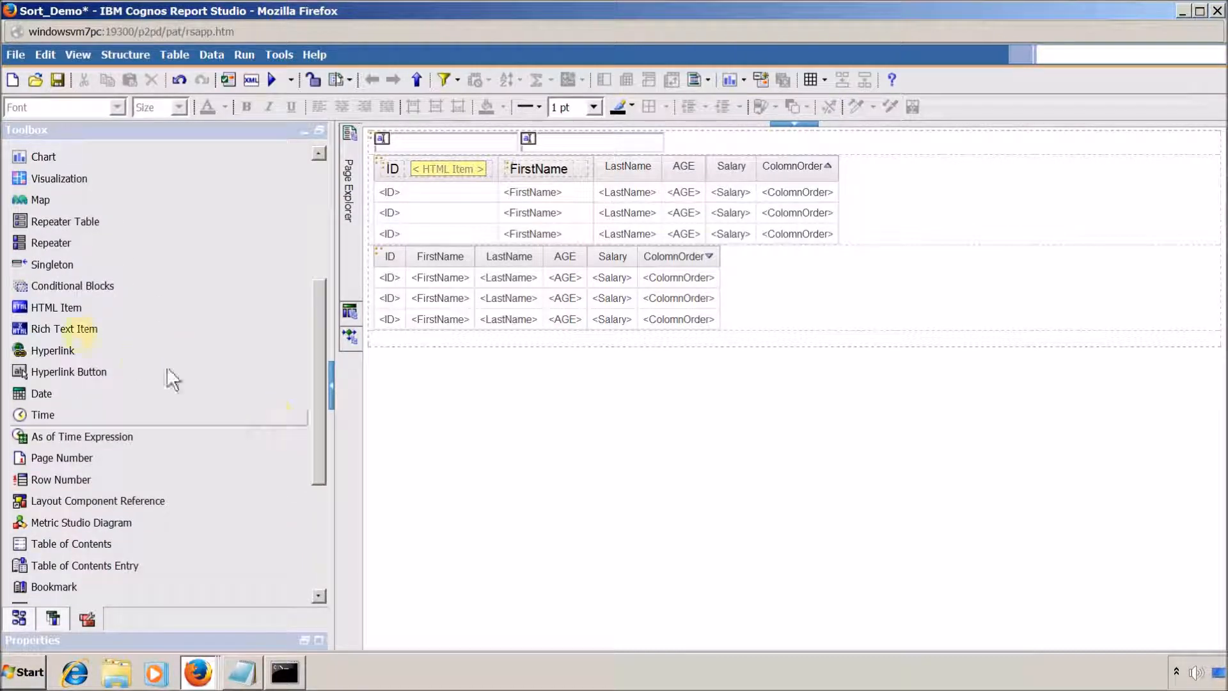
{"action": "mouse_move", "coordinate": [49, 310]}
{"action": "left_mouse_down"}
{"action": "mouse_move", "coordinate": [537, 241]}
{"action": "mouse_move", "coordinate": [576, 205]}
{"action": "mouse_move", "coordinate": [580, 170]}
{"action": "mouse_move", "coordinate": [581, 186]}
{"action": "left_mouse_up"}
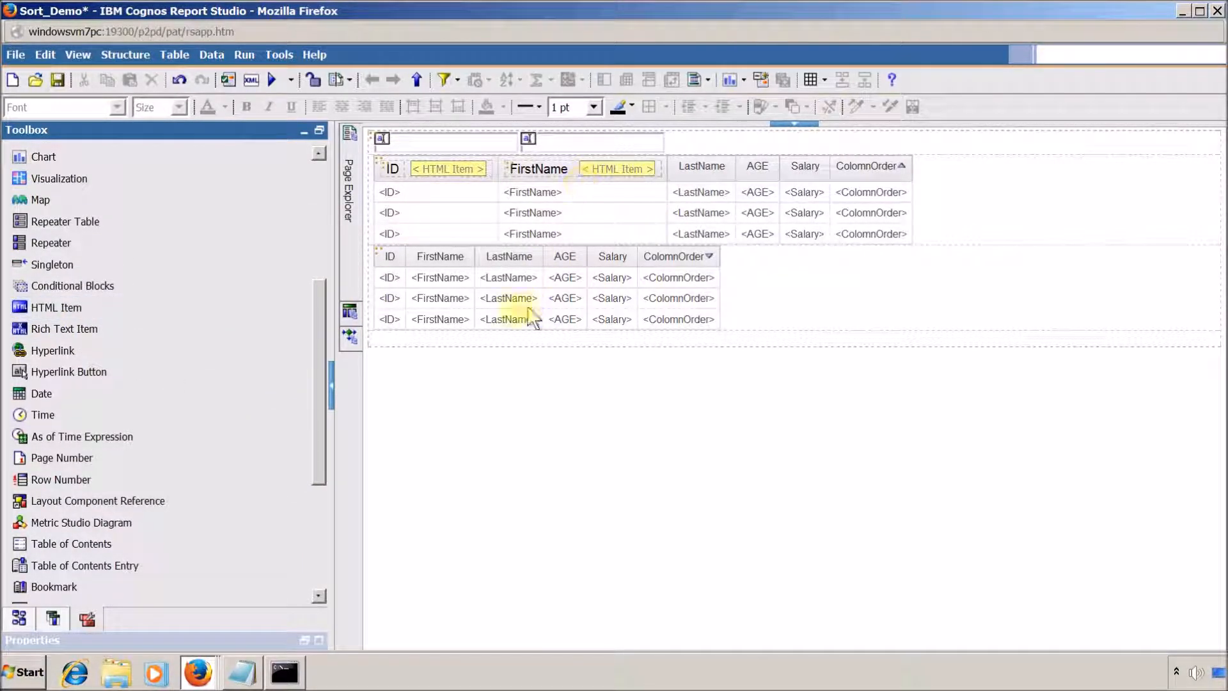
- Insert a two-column, one-row table in the upper list's LastName header, holding the title and a new HTML item
{"action": "left_click_drag", "start_coordinate": [313, 386], "coordinate": [314, 240]}
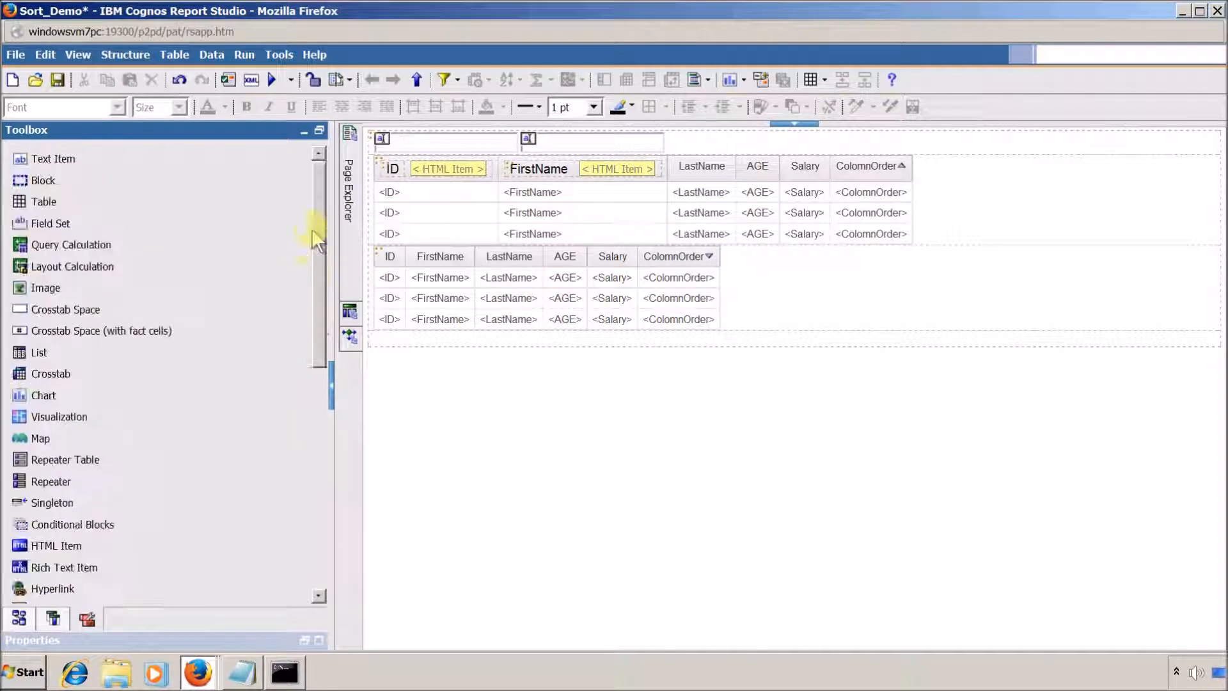
{"action": "mouse_move", "coordinate": [71, 203]}
{"action": "left_mouse_down"}
{"action": "mouse_move", "coordinate": [703, 182]}
{"action": "mouse_move", "coordinate": [682, 179]}
{"action": "left_mouse_up"}
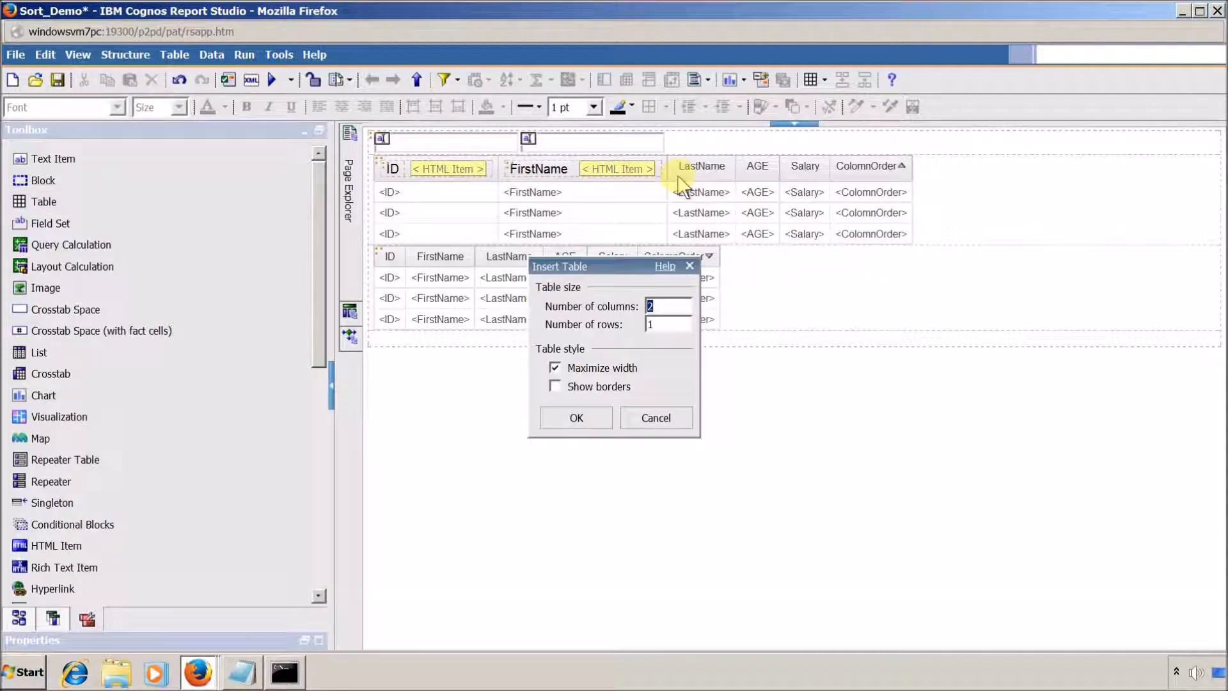
{"action": "left_click", "coordinate": [580, 419]}
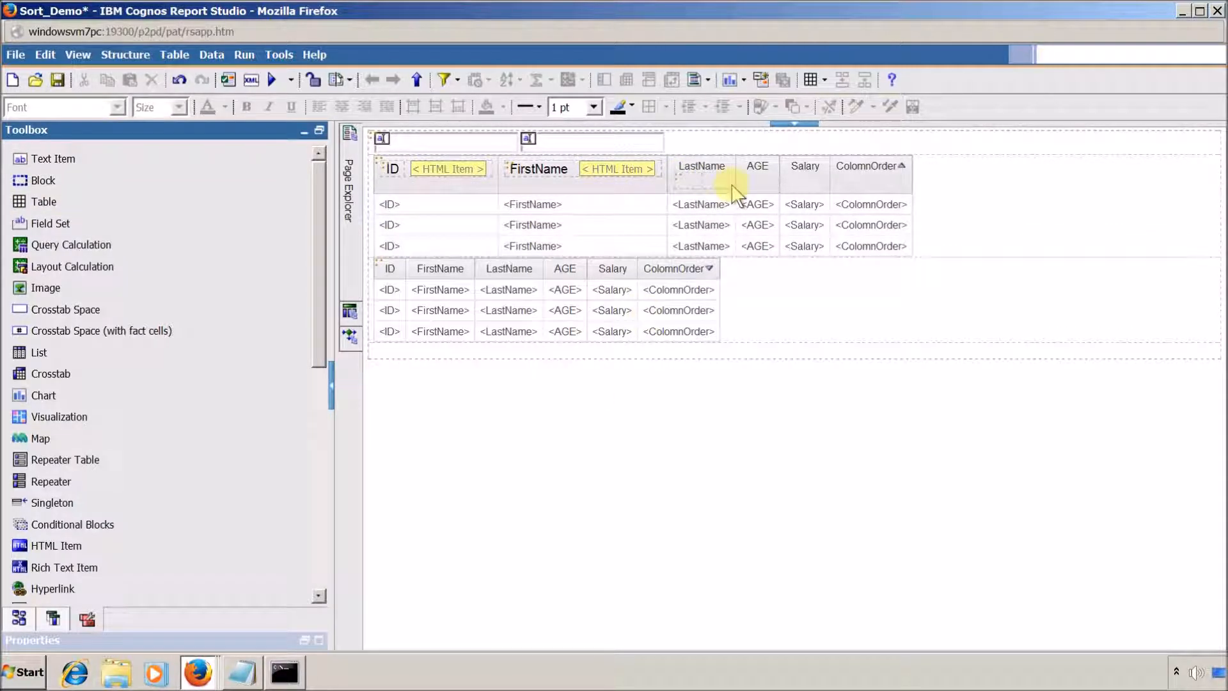
{"action": "left_click", "coordinate": [710, 181]}
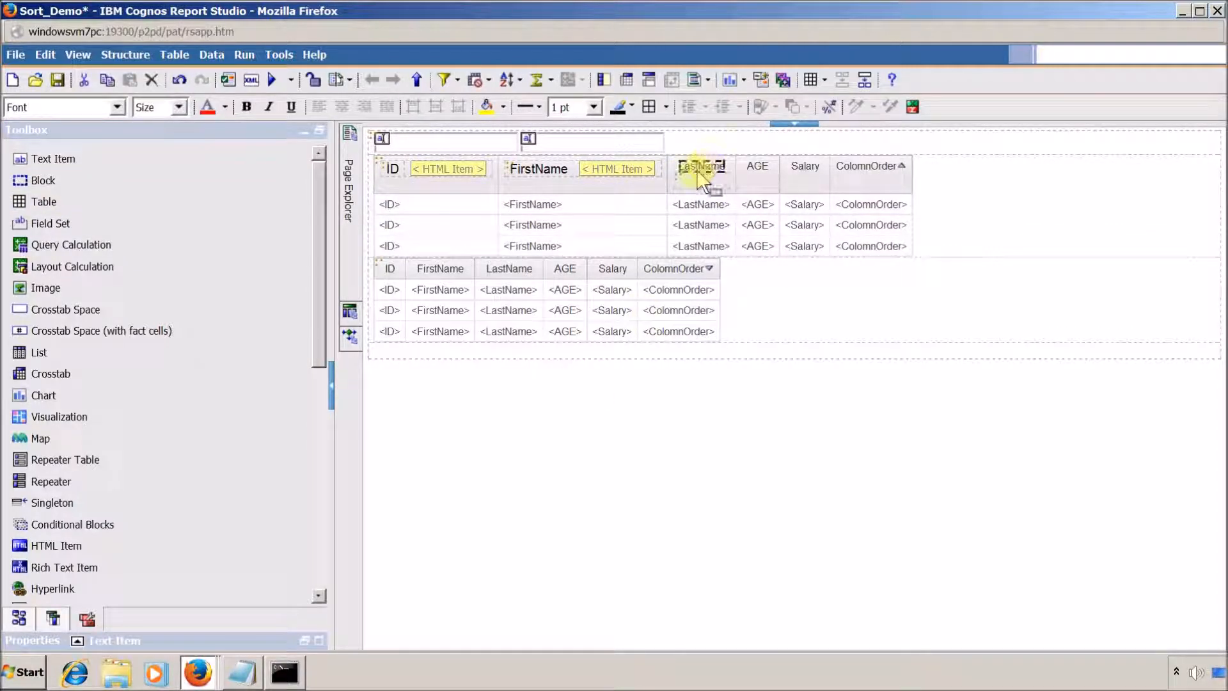
{"action": "left_click_drag", "start_coordinate": [696, 190], "coordinate": [697, 192]}
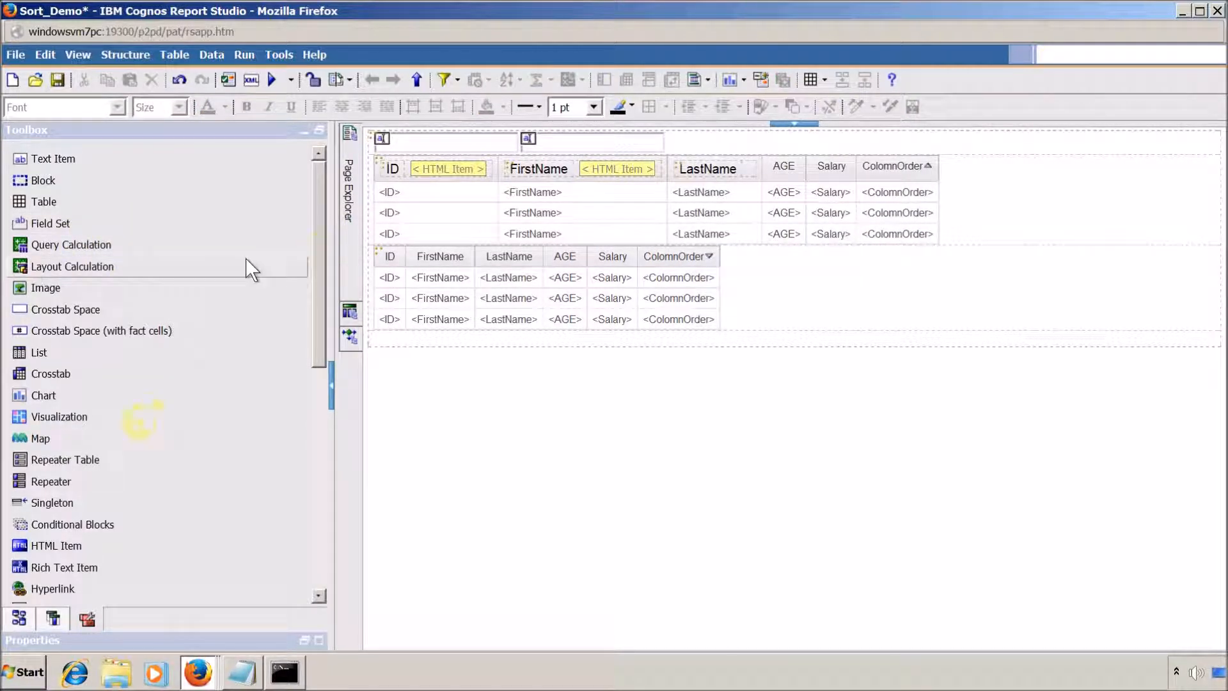
{"action": "mouse_move", "coordinate": [71, 553]}
{"action": "left_mouse_down"}
{"action": "mouse_move", "coordinate": [867, 231]}
{"action": "mouse_move", "coordinate": [749, 181]}
{"action": "left_mouse_up"}
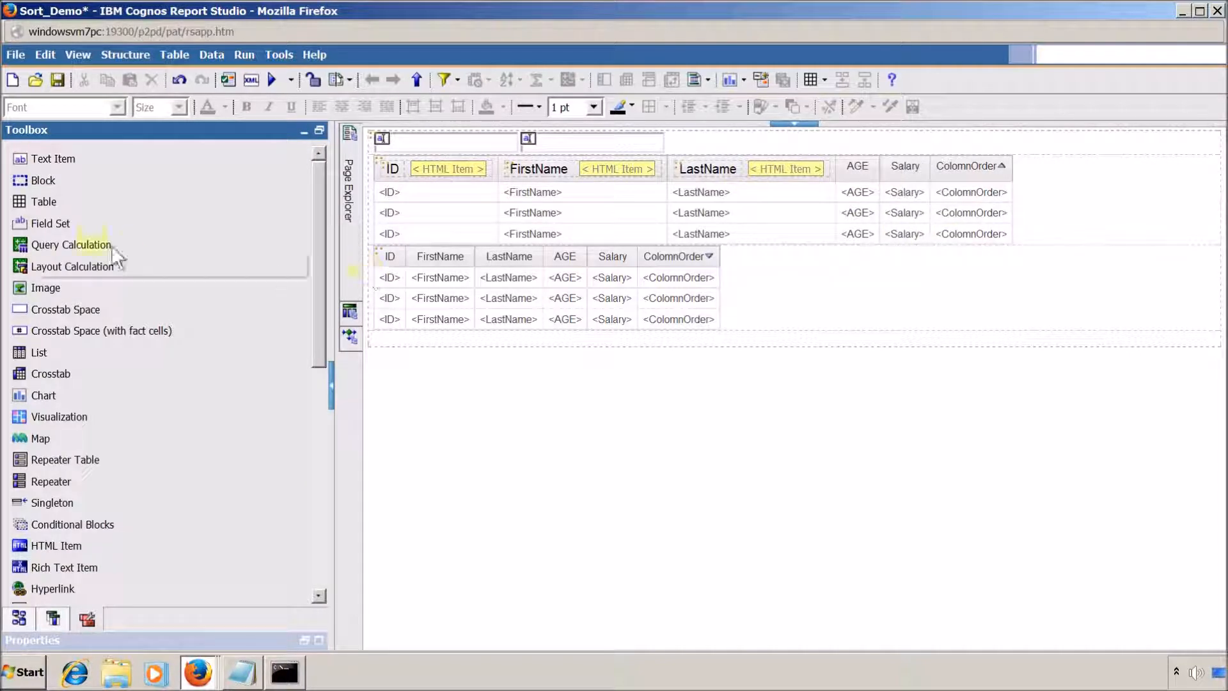
- Insert two-column, one-row tables in the upper list's AGE and Salary headers, each holding its title and a new HTML item
{"action": "left_click_drag", "start_coordinate": [46, 202], "coordinate": [844, 192]}
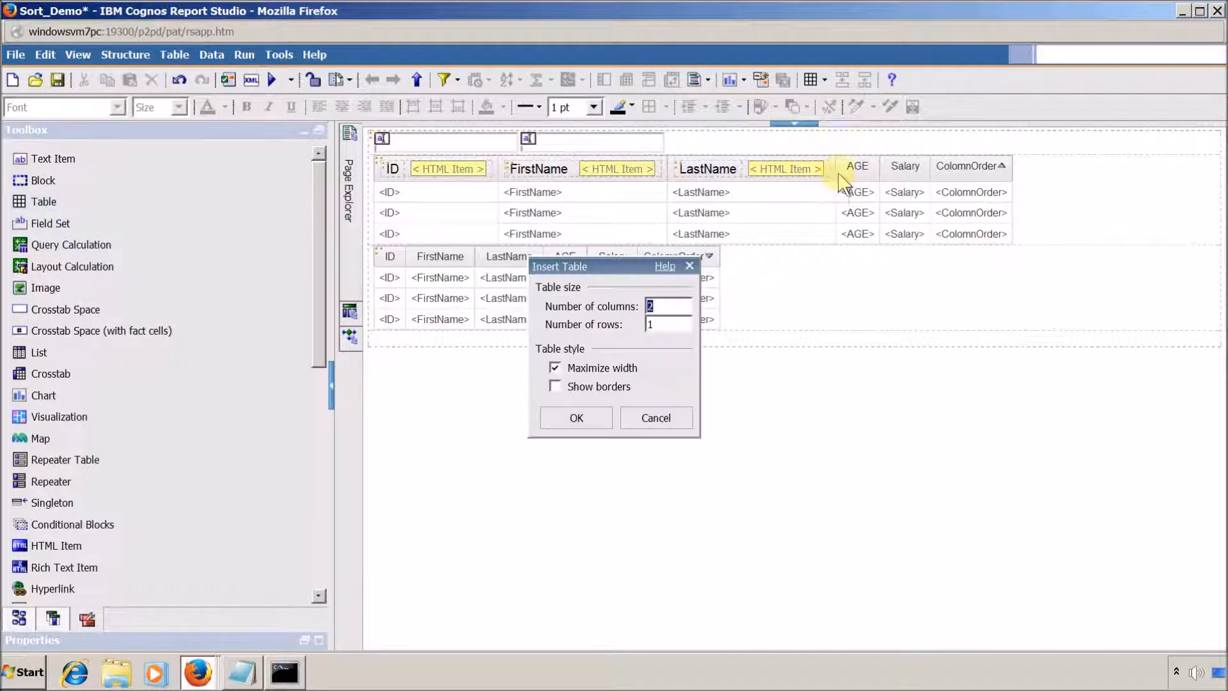
{"action": "left_click", "coordinate": [608, 420]}
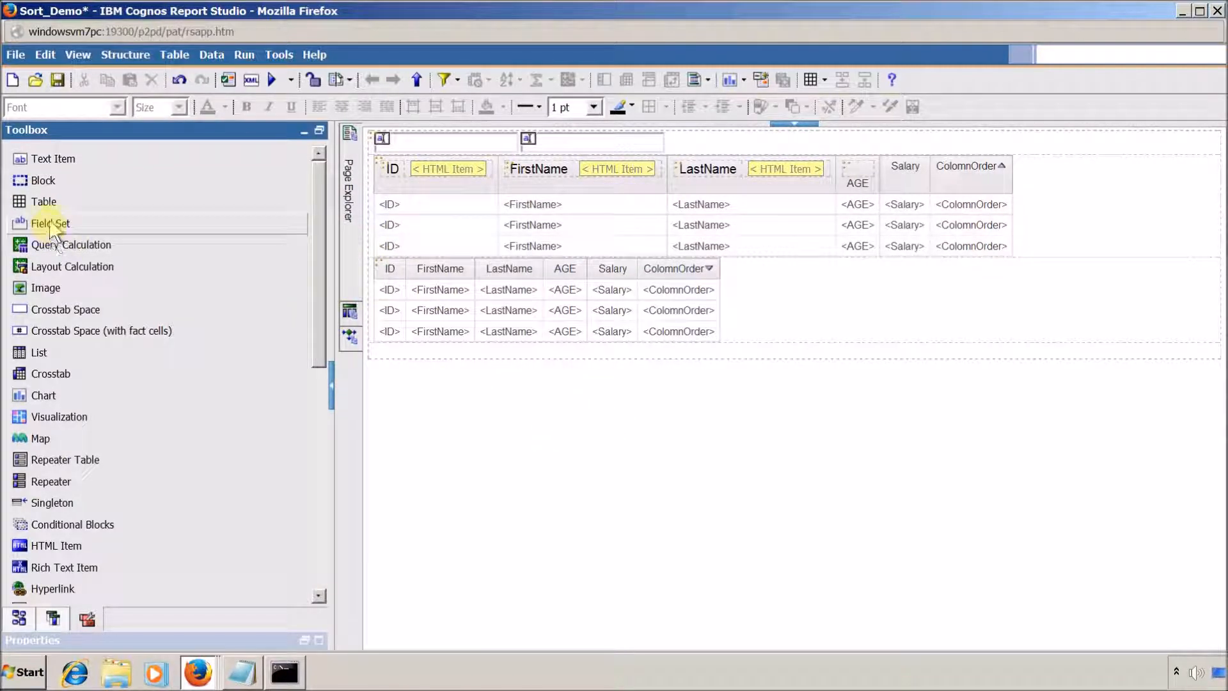
{"action": "left_click_drag", "start_coordinate": [46, 204], "coordinate": [891, 175]}
{"action": "left_click", "coordinate": [576, 417]}
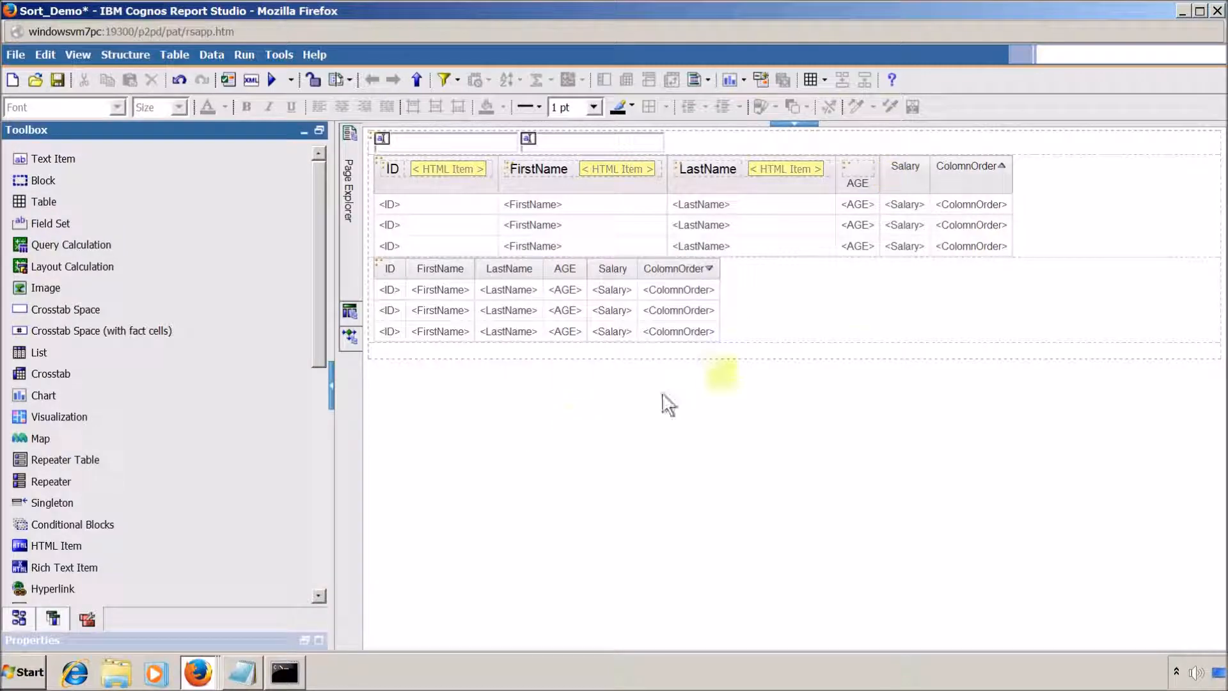
{"action": "left_click", "coordinate": [862, 184]}
{"action": "left_click_drag", "start_coordinate": [862, 185], "coordinate": [922, 172]}
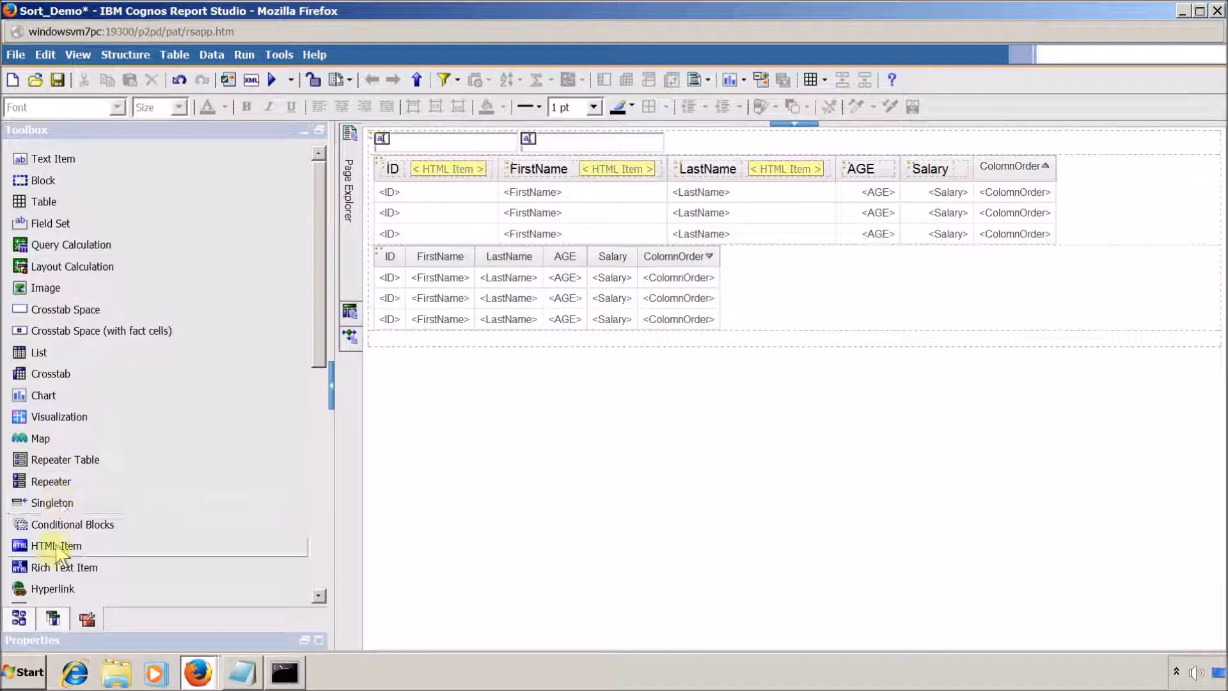
{"action": "left_click_drag", "start_coordinate": [59, 551], "coordinate": [888, 175]}
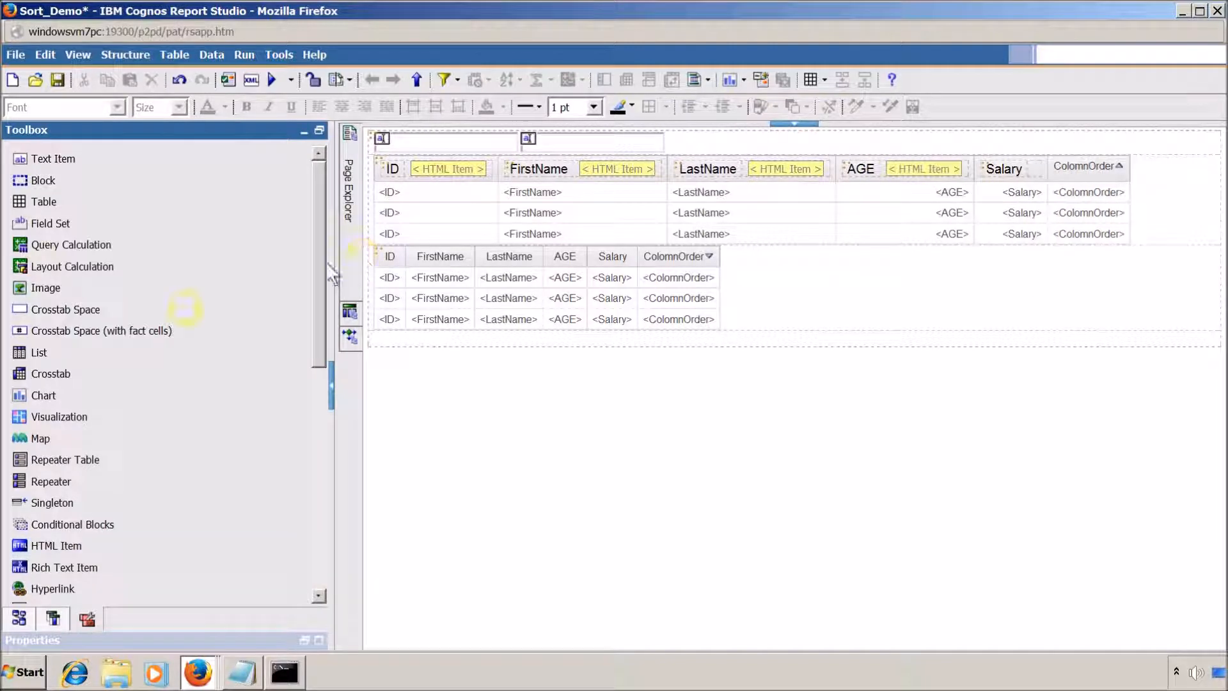
{"action": "left_click_drag", "start_coordinate": [77, 545], "coordinate": [1036, 171]}
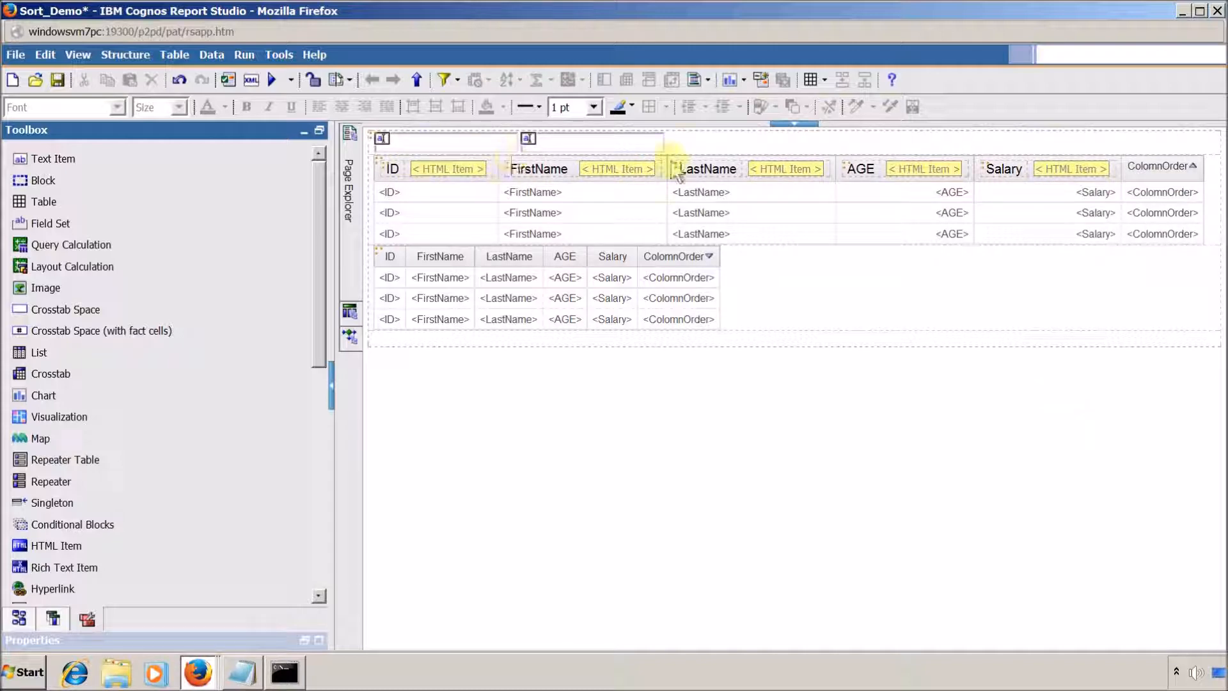
- Copy the table code with the sortAsc(2) and sortDesc(2) arrow images from Sort_Demo_2's FirstName header into the FirstName HTML item of Sort_Demo
{"action": "double_click", "coordinate": [628, 174]}
{"action": "key", "text": "alt+Tab"}
{"action": "key", "text": "alt+Tab"}
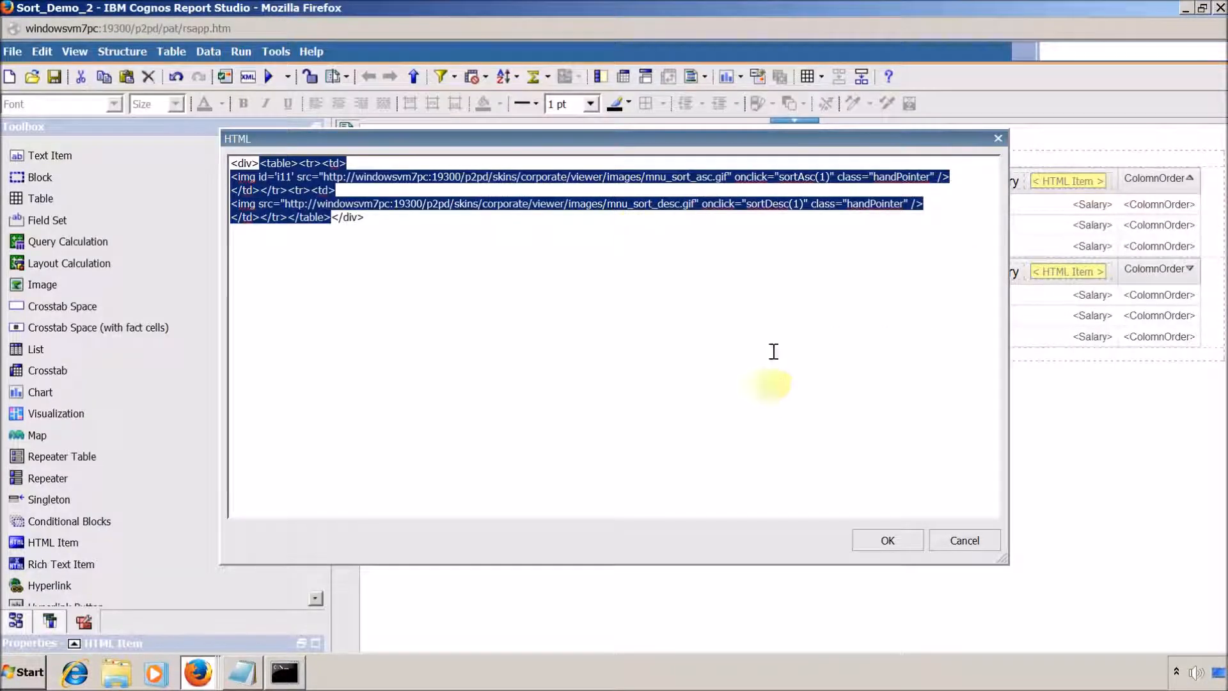
{"action": "left_click", "coordinate": [969, 540]}
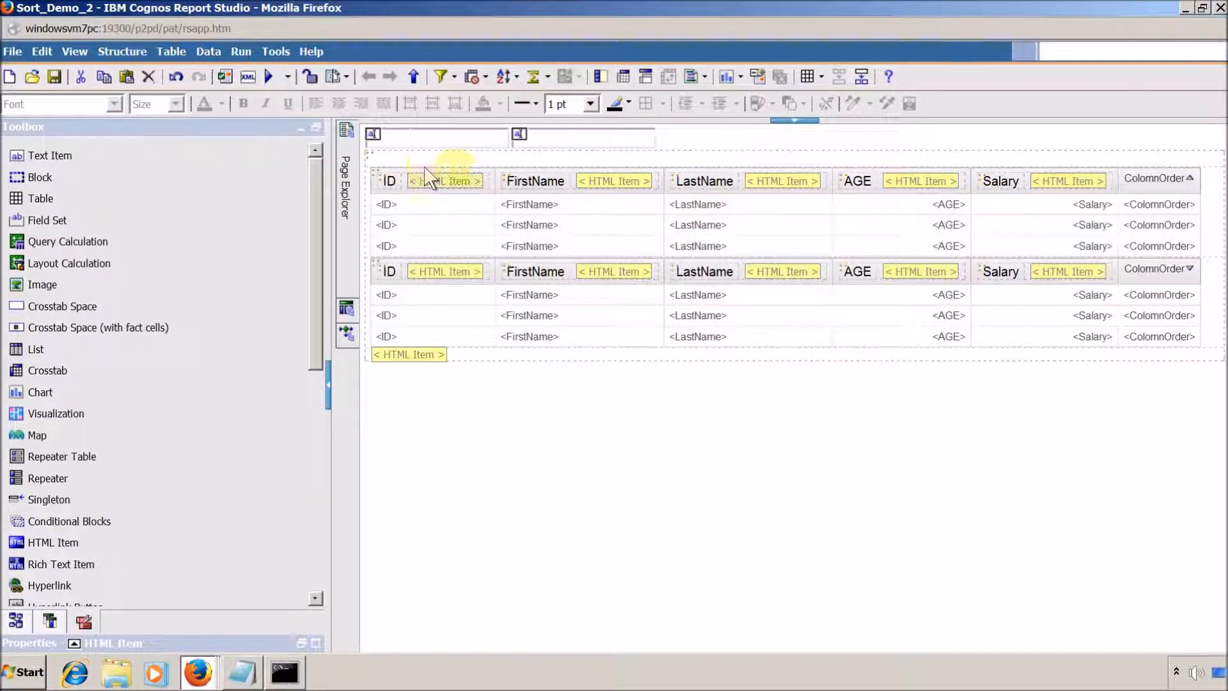
{"action": "double_click", "coordinate": [615, 183]}
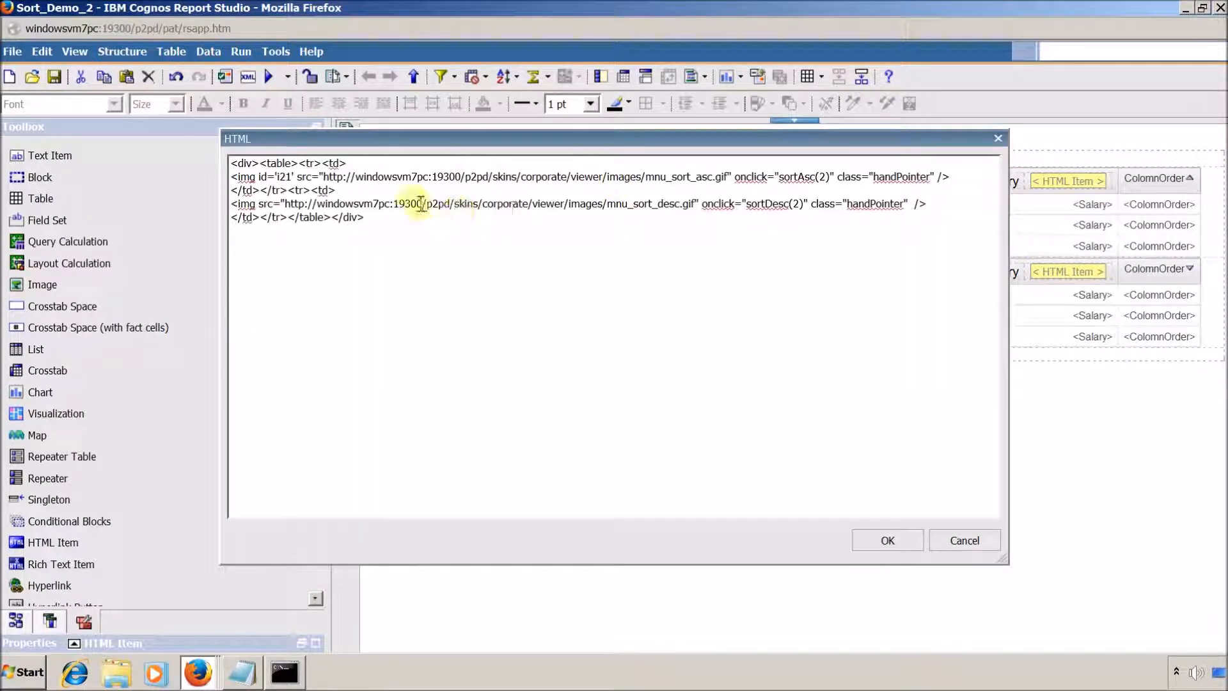
{"action": "left_click_drag", "start_coordinate": [332, 219], "coordinate": [262, 164]}
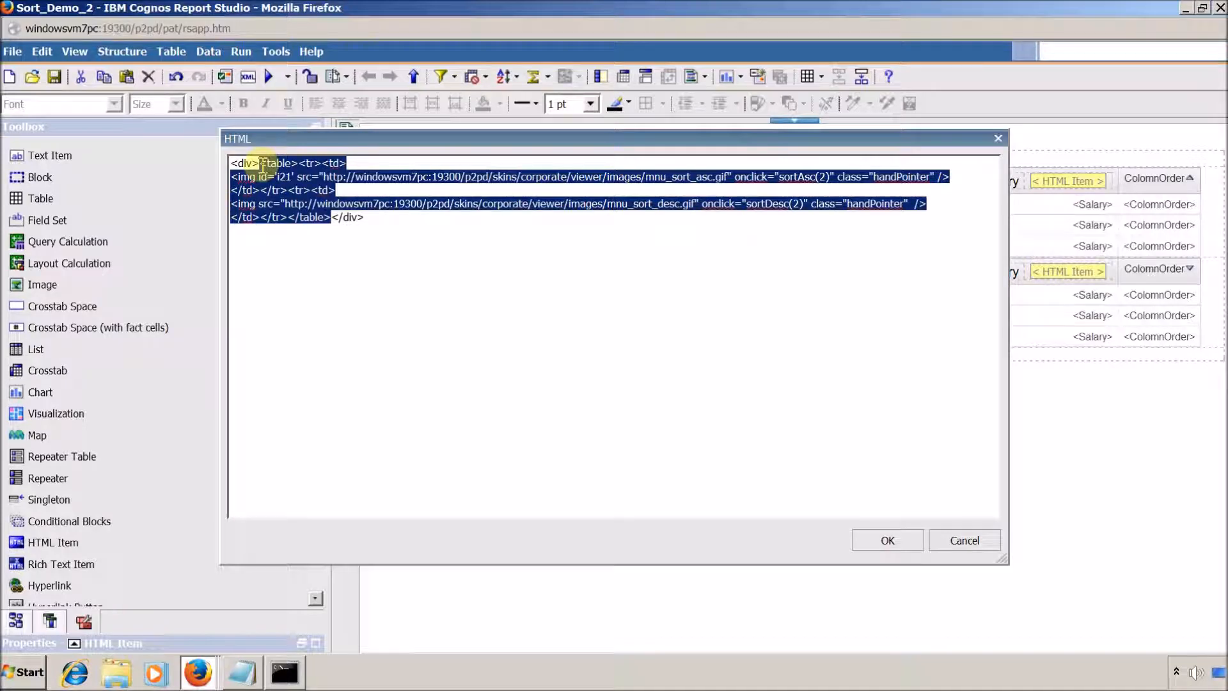
{"action": "key", "text": "alt+Tab"}
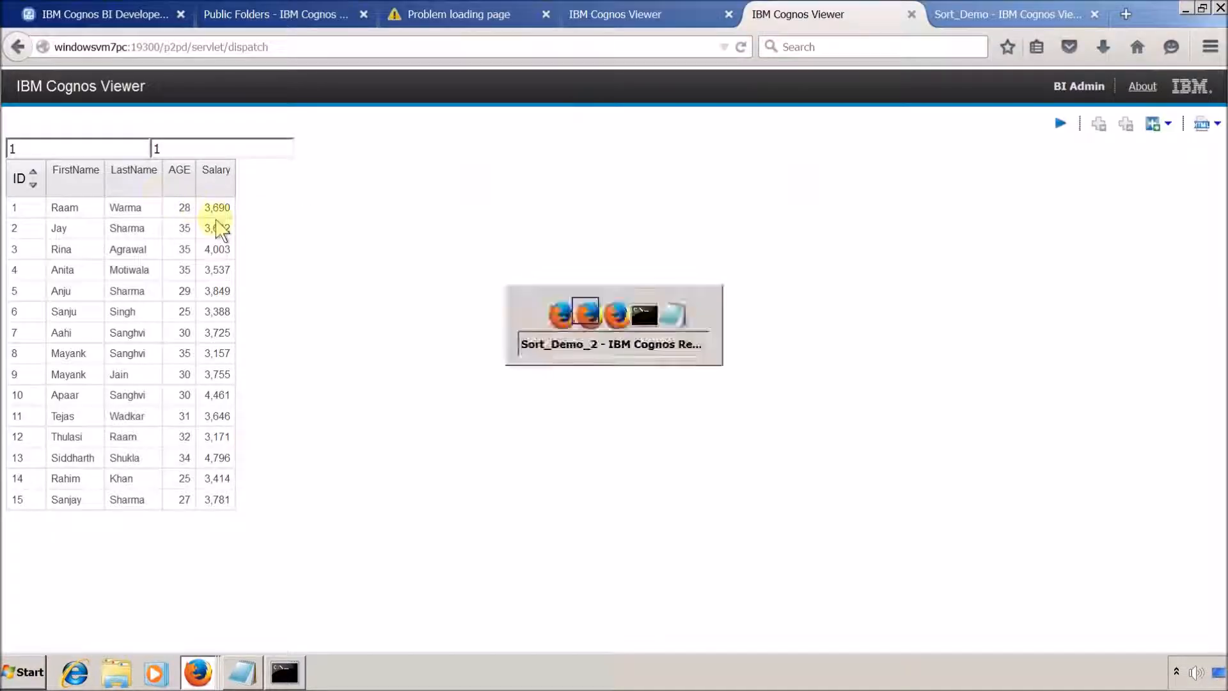
{"action": "key", "text": "alt+Tab"}
{"action": "key", "text": "alt+Tab+Tab"}
{"action": "key", "text": "ctrl+v"}
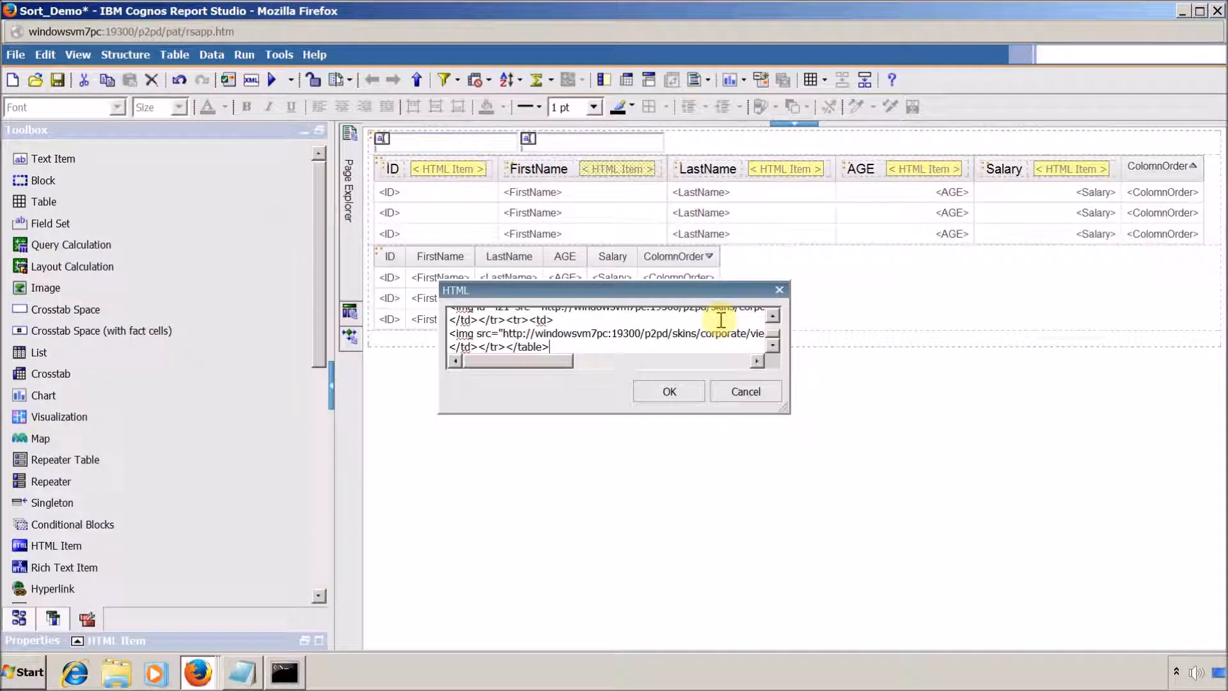
{"action": "left_click", "coordinate": [671, 391]}
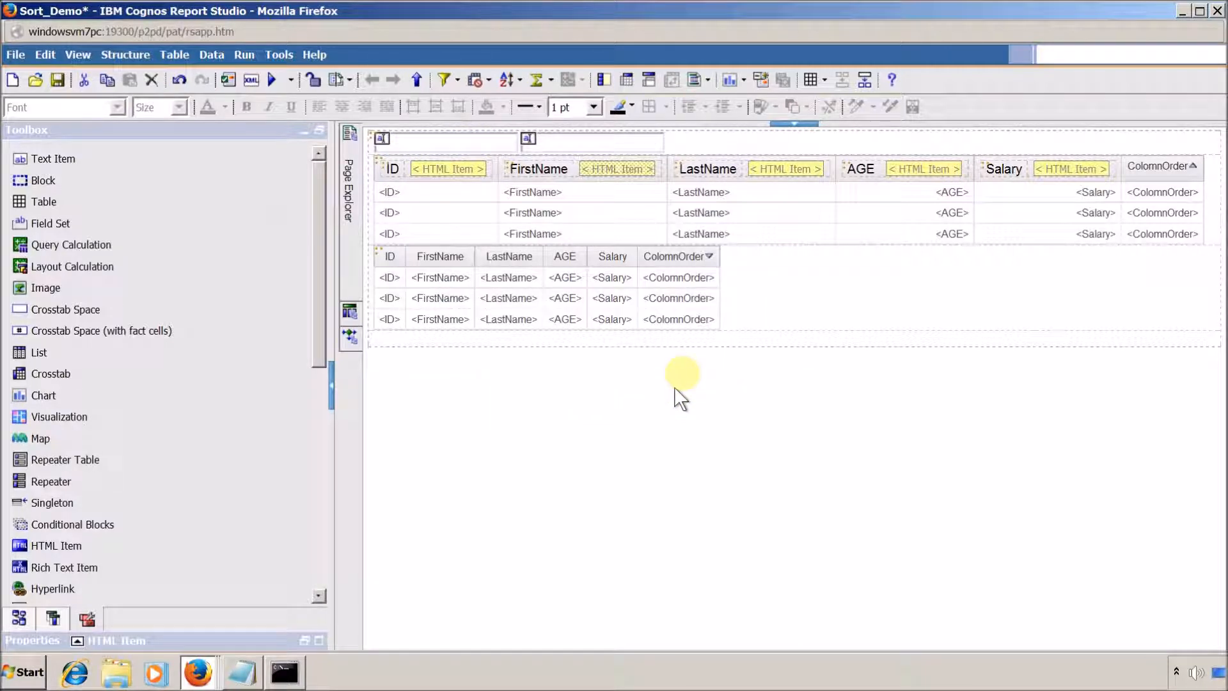
- Copy the table code with the sortAsc(3) and sortDesc(3) arrow images from Sort_Demo_2's LastName header into the LastName HTML item of Sort_Demo
{"action": "double_click", "coordinate": [788, 170]}
{"action": "key", "text": "alt+Tab"}
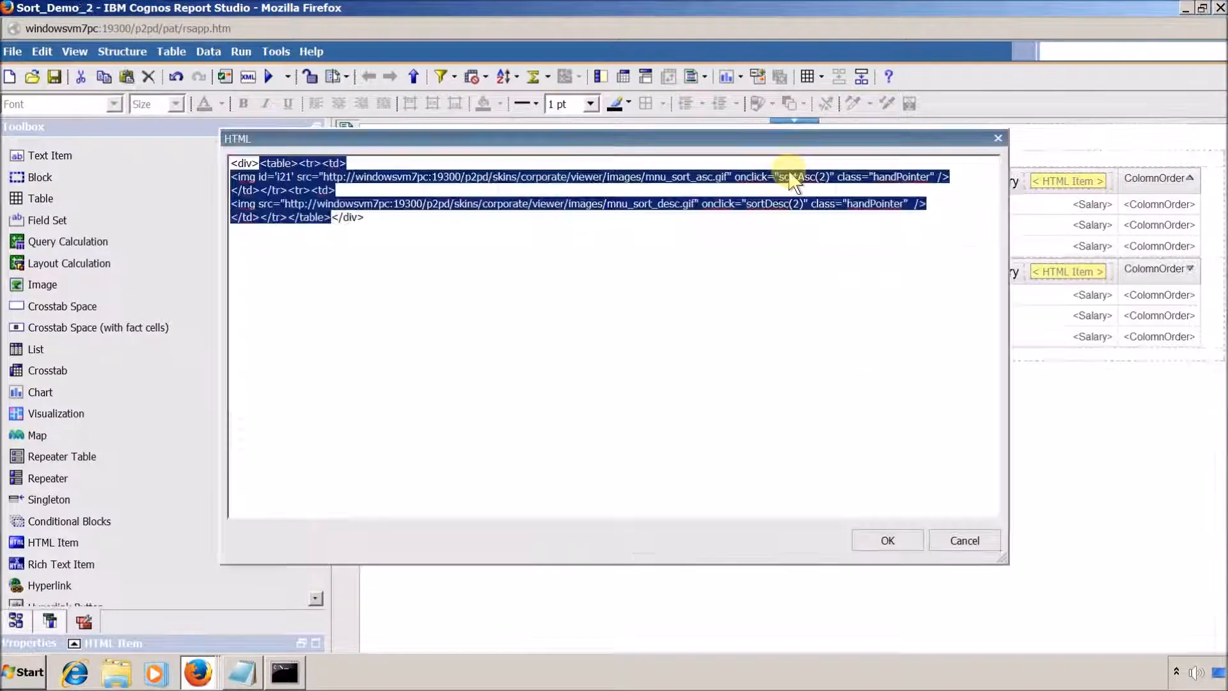
{"action": "left_click", "coordinate": [965, 541]}
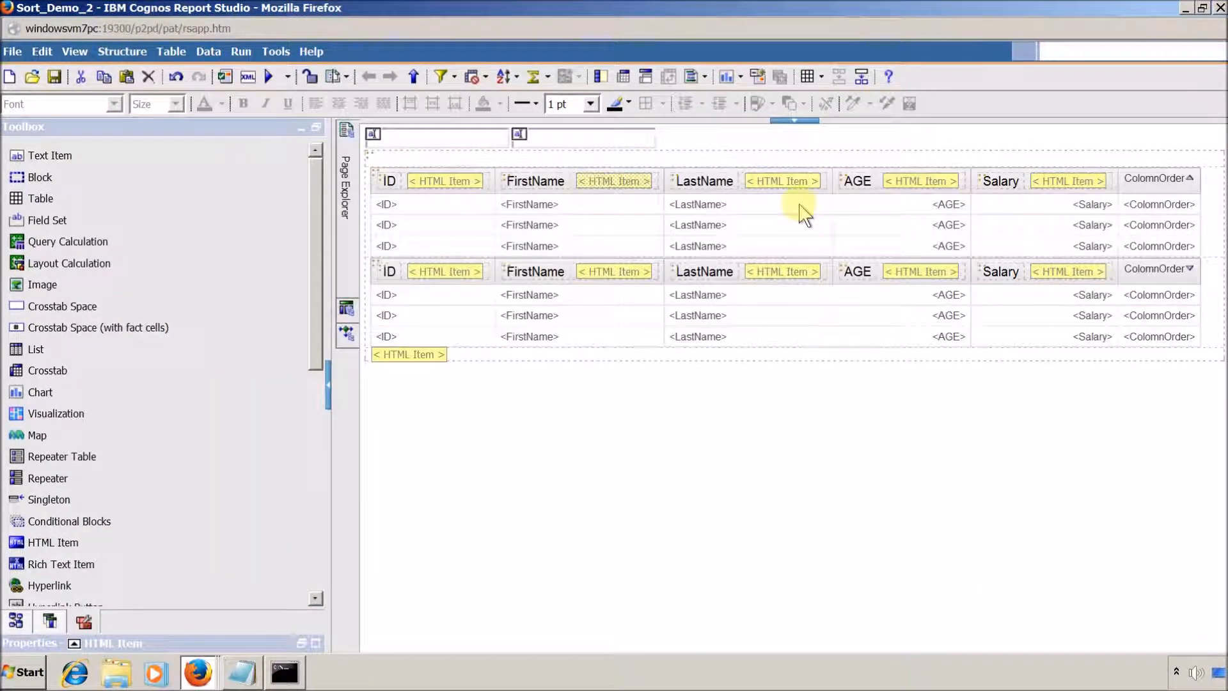
{"action": "double_click", "coordinate": [793, 181]}
{"action": "type", "text": "<div><table><tr><td> <img id='i31' src=\"http://windowsvm7pc:19300/p2pd/skins/corporate/viewer/images/mnu_sort_asc.gif\" onclick=\"sortAsc(3)\" class=\"handPointer\" /> </td></tr><tr><td> <img src=\"http://windowsvm7pc:19300/p2pd/skins/corporate/viewer/images/mnu_sort_desc.gif\" onclick=\"sortDesc(3)\" class=\"handPointer\"  /> </td></tr></table></div>"}
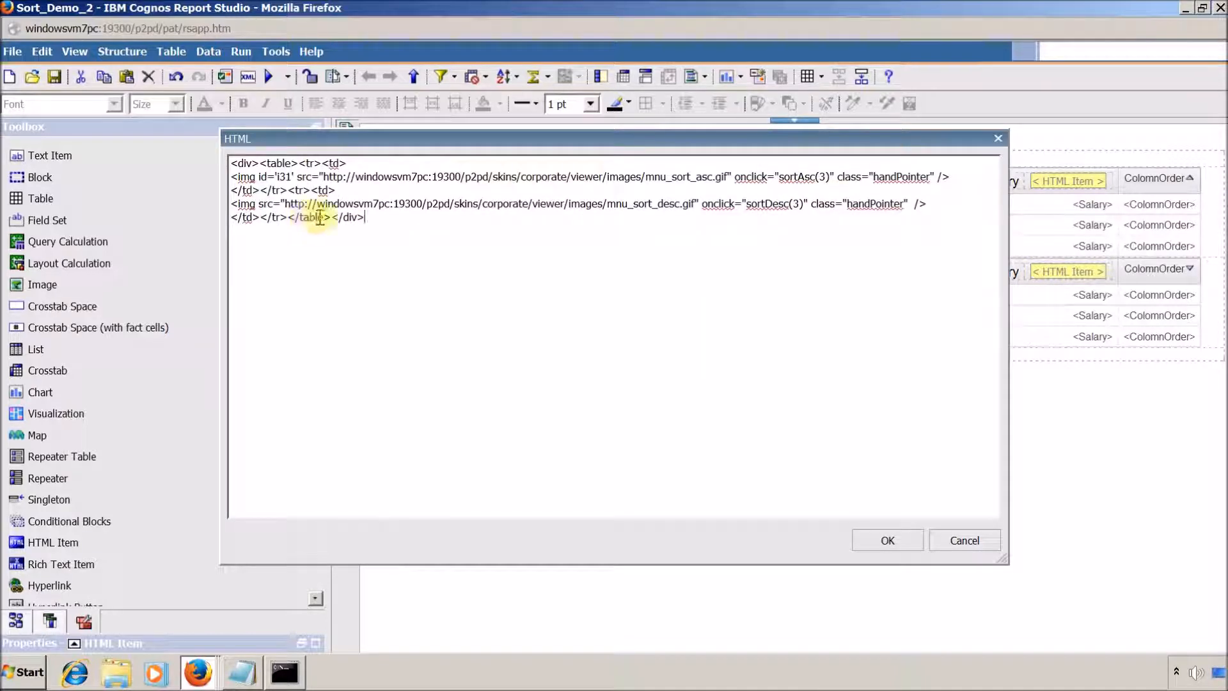
{"action": "left_click_drag", "start_coordinate": [330, 218], "coordinate": [265, 165]}
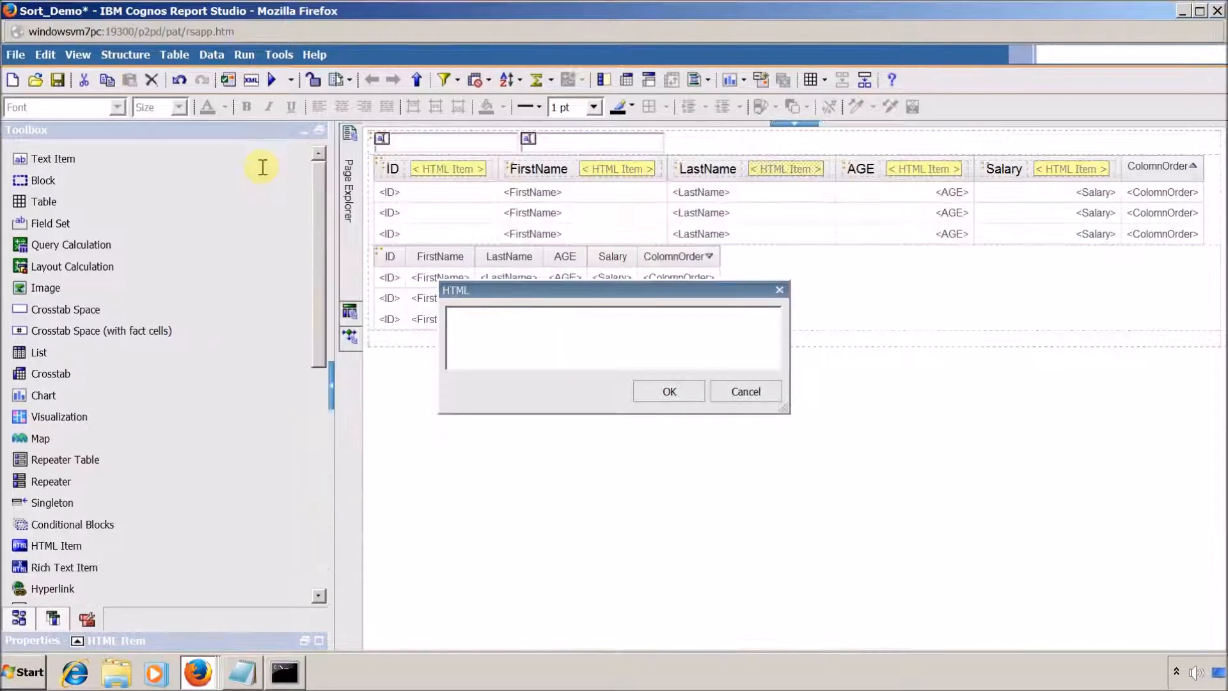
{"action": "key", "text": "ctrl+v"}
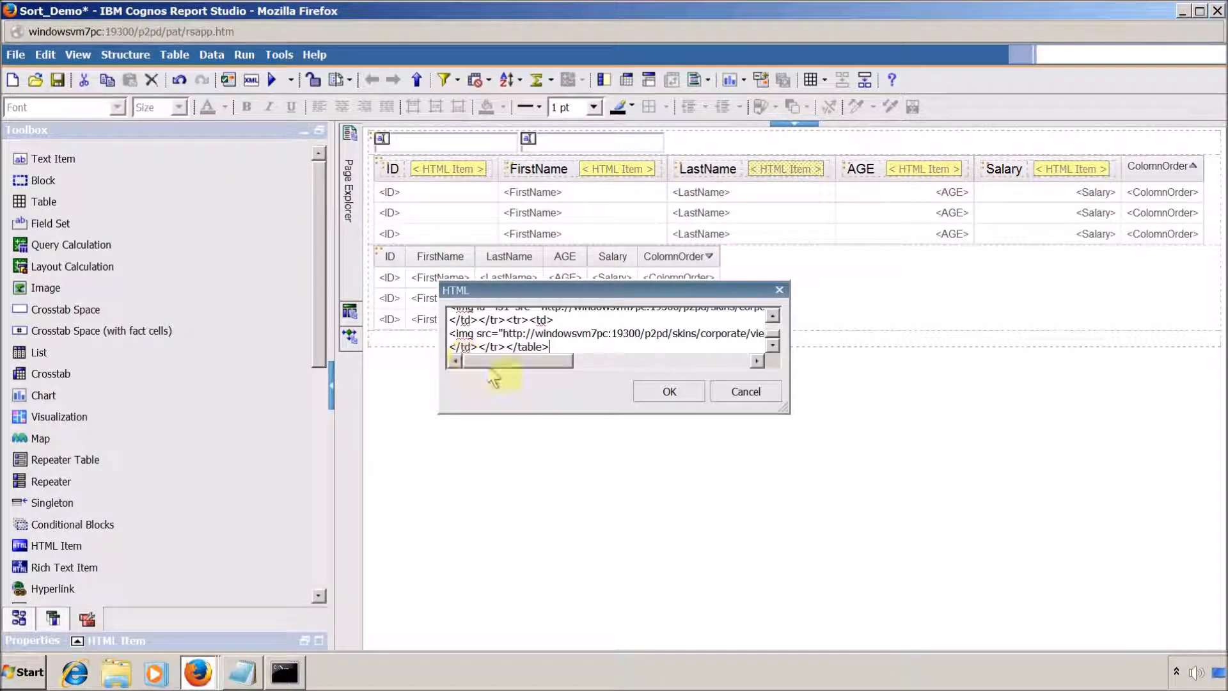
{"action": "left_click", "coordinate": [669, 391]}
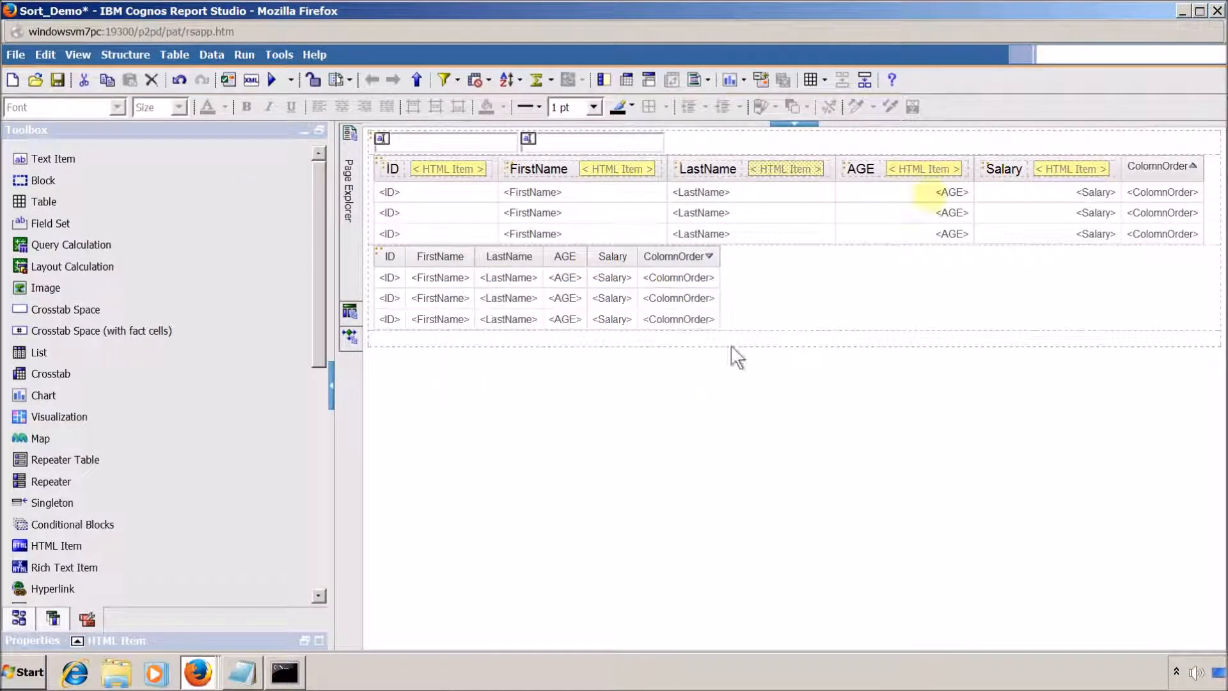
- Copy the table code with the sortAsc(4) and sortDesc(4) arrow images from Sort_Demo_2's AGE header into the AGE HTML item of Sort_Demo
{"action": "left_click", "coordinate": [939, 171]}
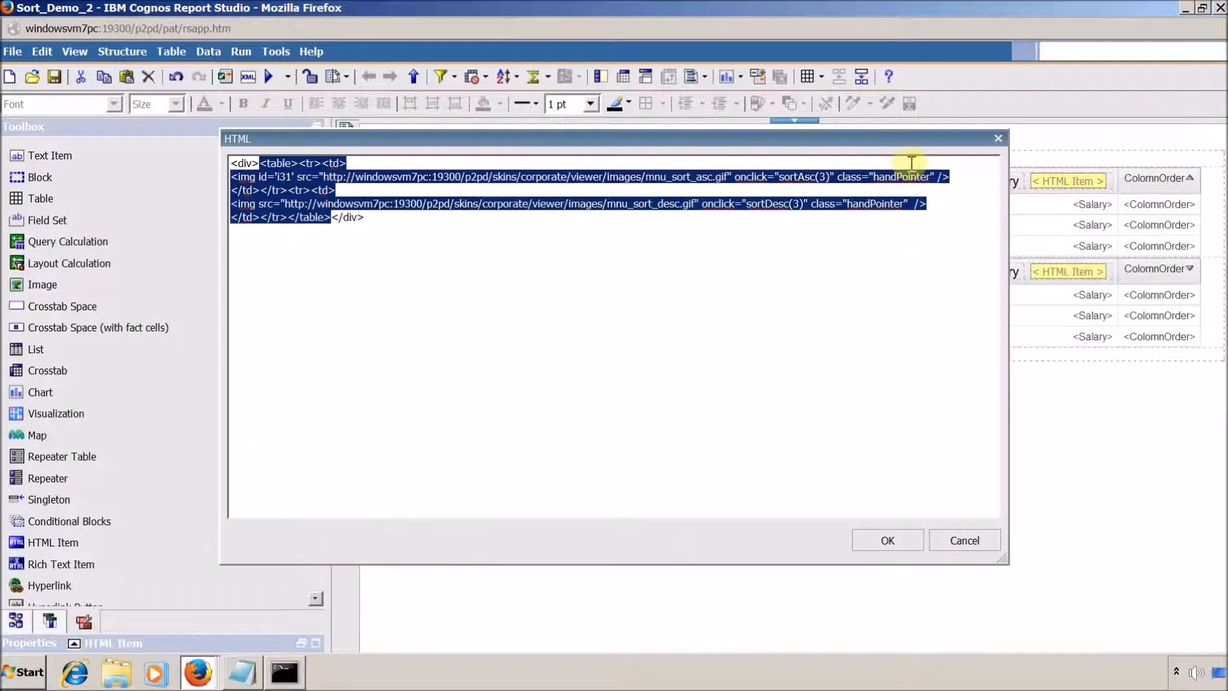
{"action": "left_click", "coordinate": [969, 540]}
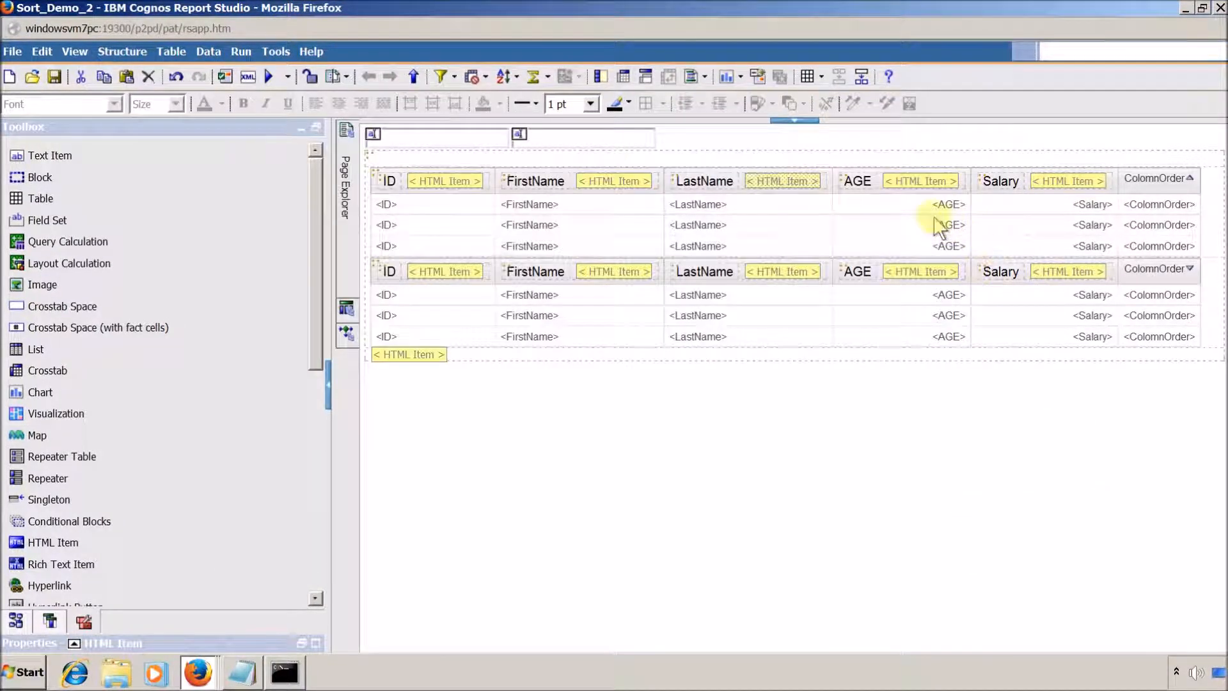
{"action": "double_click", "coordinate": [921, 182]}
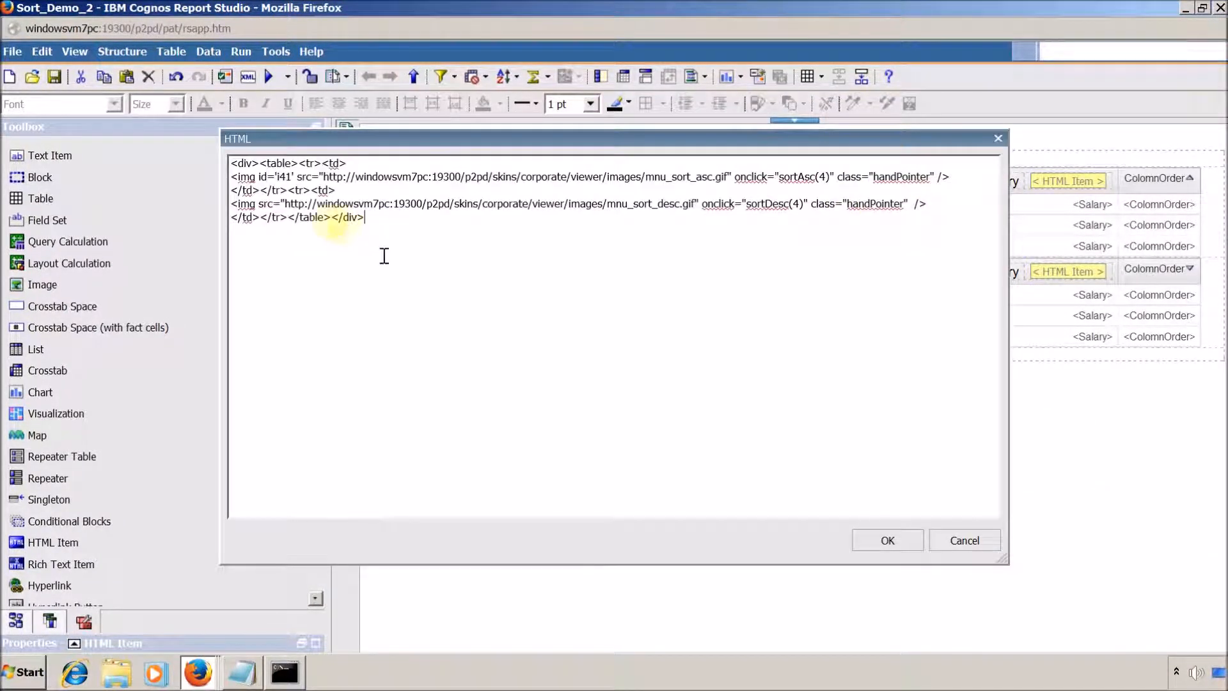
{"action": "left_click_drag", "start_coordinate": [331, 218], "coordinate": [259, 161]}
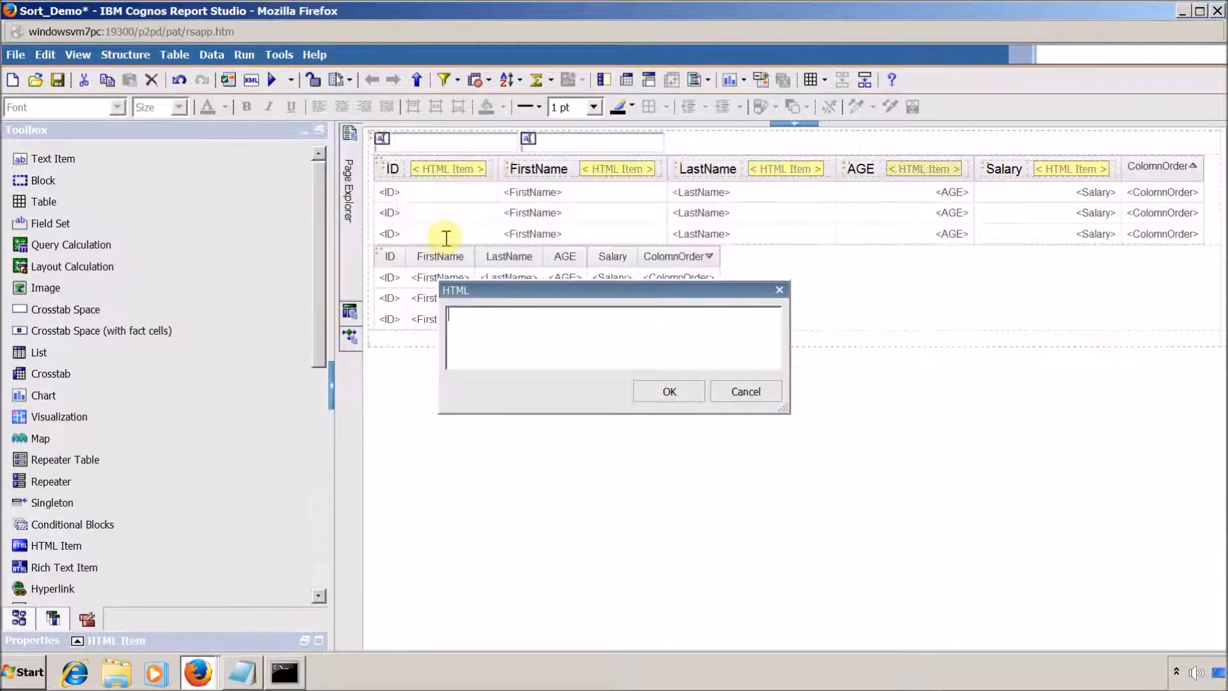
{"action": "type", "text": "<table><tr><td> <img id='i41' src=\"http://windowsvm7pc:19300/p2pd/skins/corporate/viewer/images/mnu_sort_asc.gif\" onclick=\"sortAsc(4)\" class=\"handPointer\" /> </td></tr><tr><td> <img src=\"http://windowsvm7pc:19300/p2pd/skins/corporate/viewer/images/mnu_sort_desc.gif\" onclick=\"sortDesc(4)\" class=\"handPointer\"  /> </td></tr></table>"}
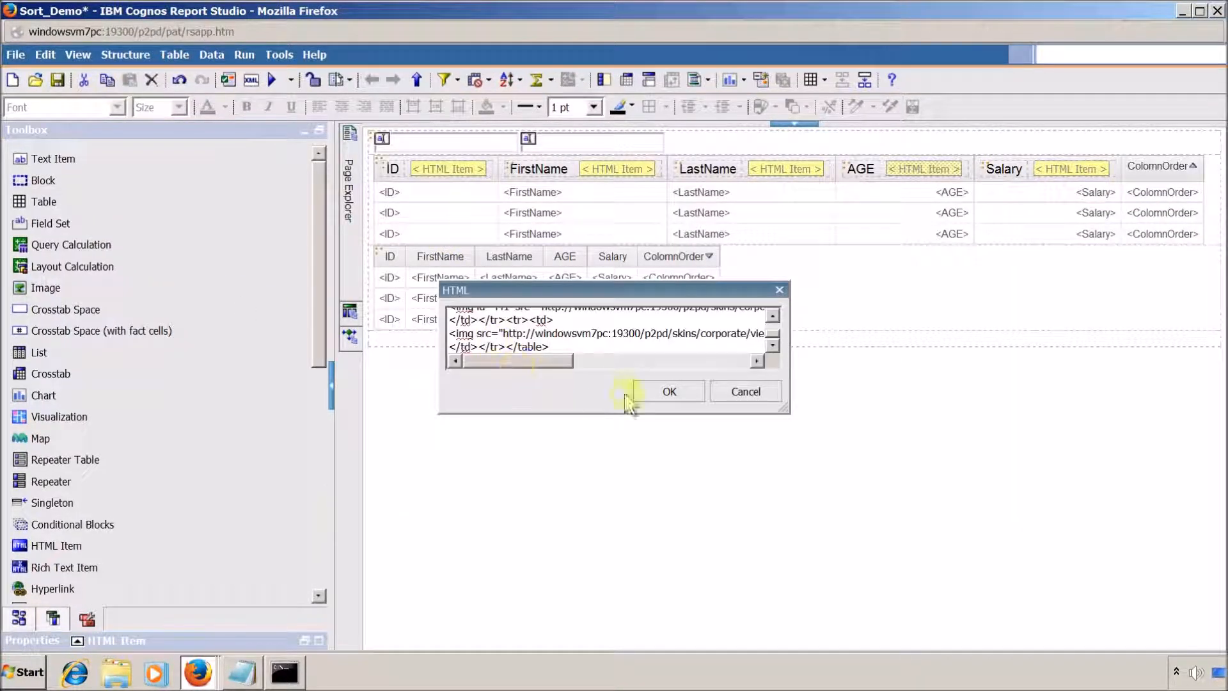
{"action": "left_click", "coordinate": [662, 391]}
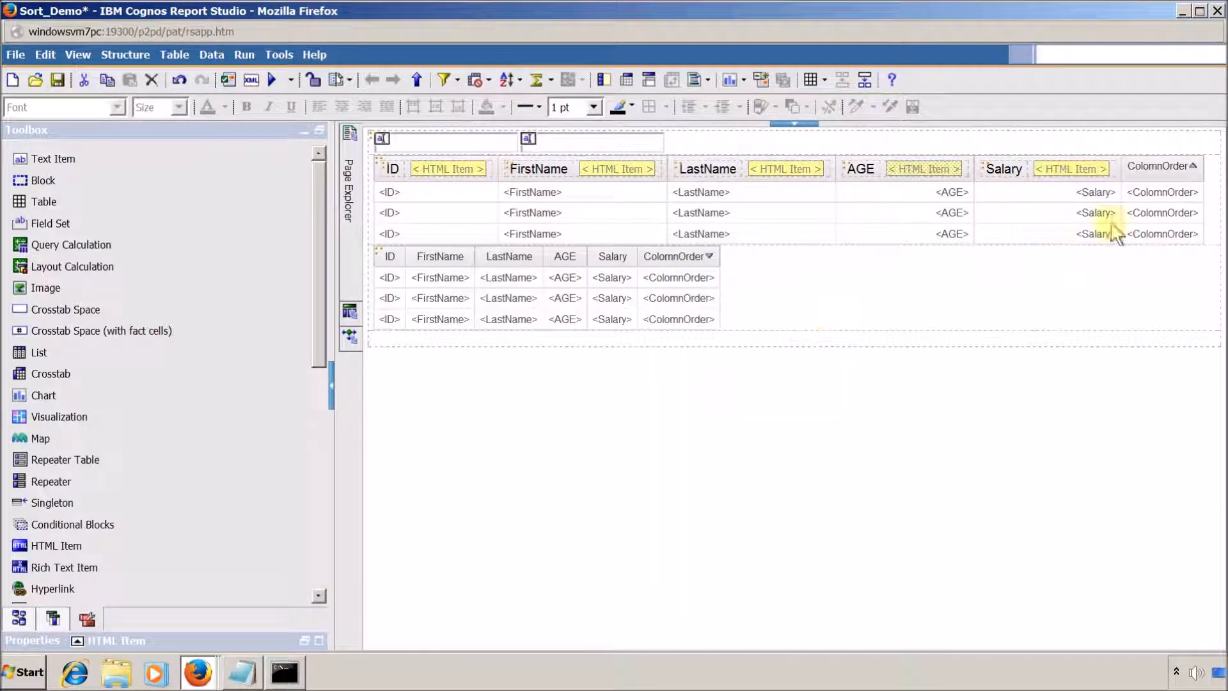
- Copy the table code with the sortAsc(5) and sortDesc(5) arrow images from Sort_Demo_2's Salary header into the Salary HTML item of Sort_Demo
{"action": "double_click", "coordinate": [1075, 167]}
{"action": "key", "text": "alt+Tab"}
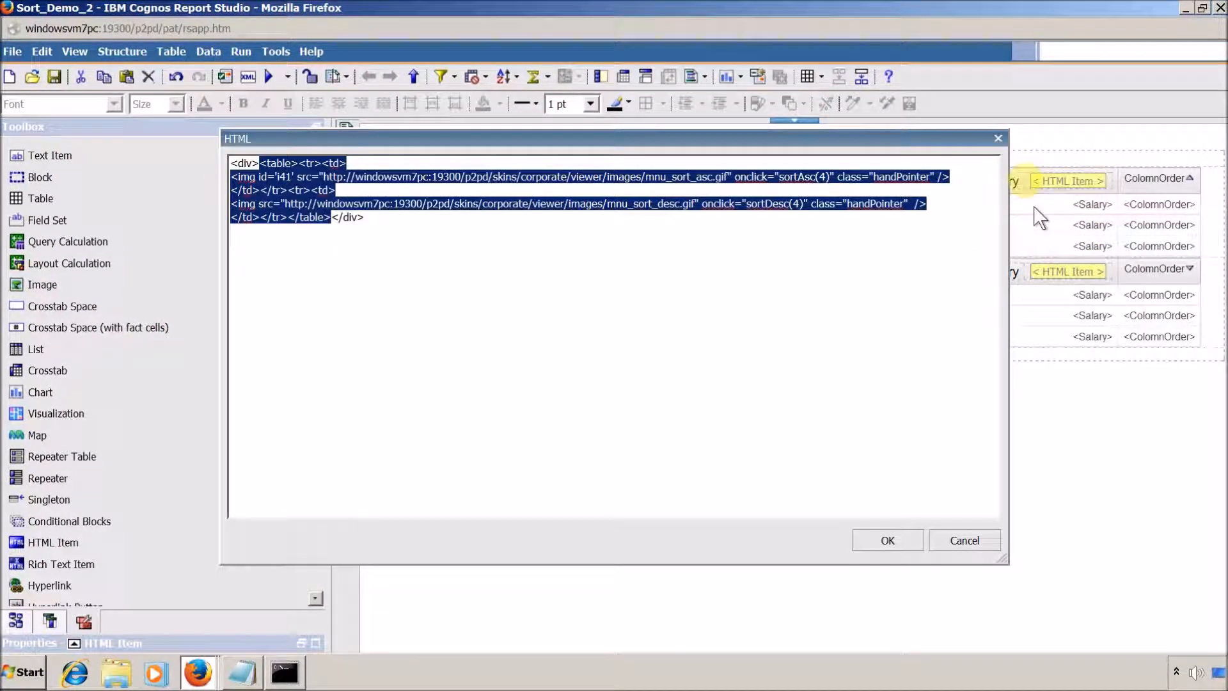
{"action": "left_click", "coordinate": [970, 551]}
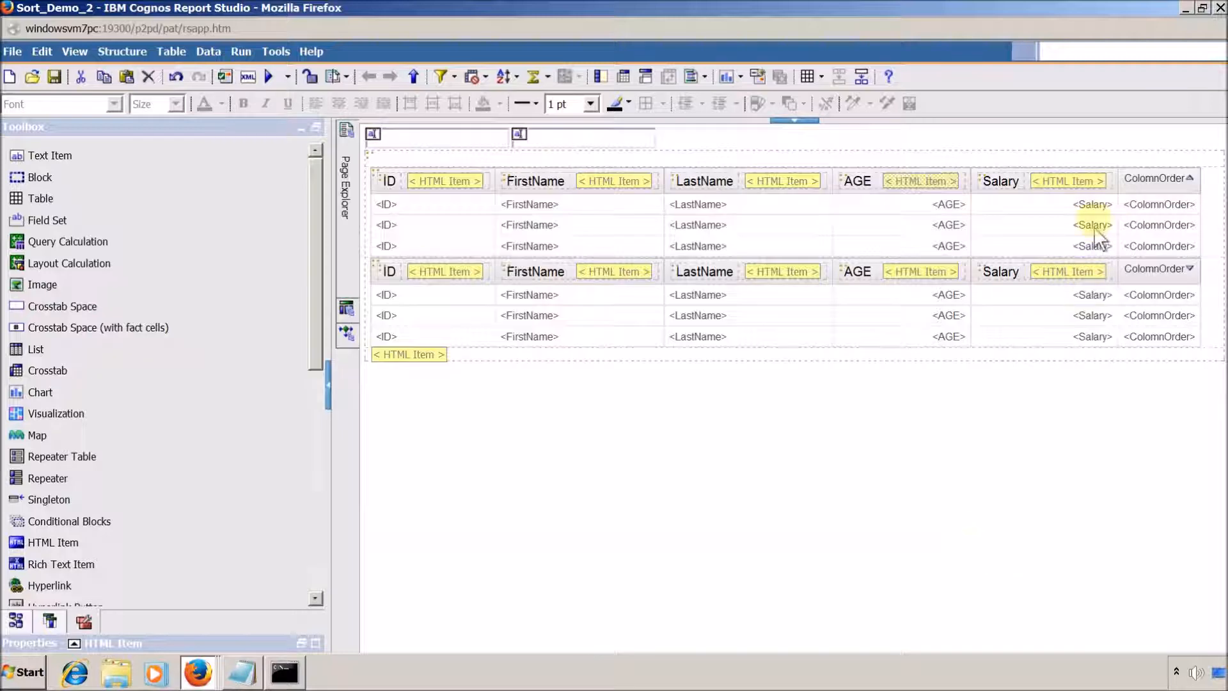
{"action": "double_click", "coordinate": [1074, 182]}
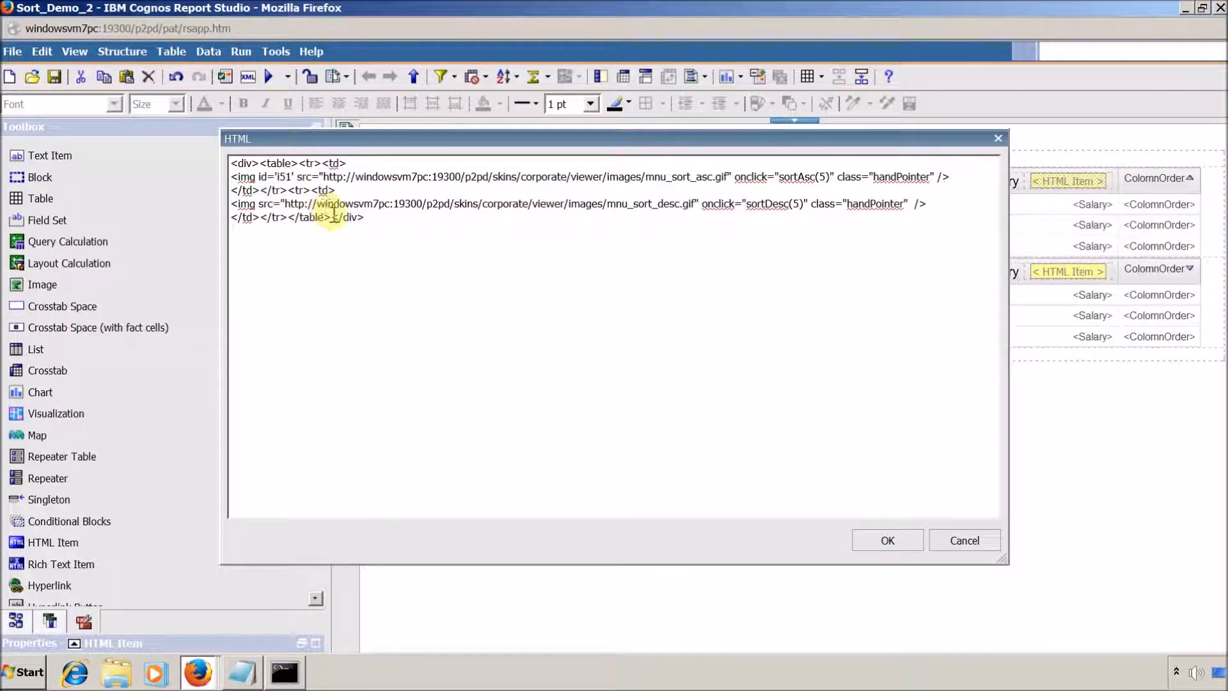
{"action": "left_click_drag", "start_coordinate": [330, 218], "coordinate": [261, 163]}
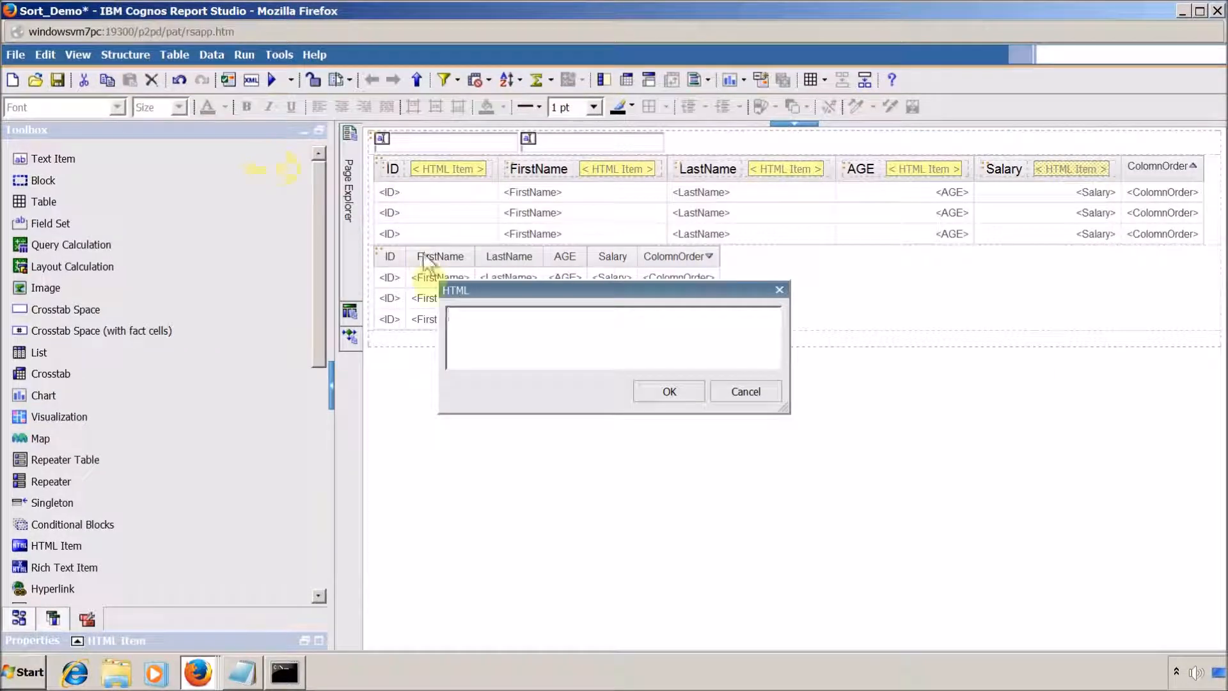
{"action": "type", "text": "<table><tr><td> <img id='i51' src=\"http://windowsvm7pc:19300/p2pd/skins/corporate/viewer/images/mnu_sort_asc.gif\" onclick=\"sortAsc(5)\" class=\"handPointer\" /> </td></tr><tr><td> <img src=\"http://windowsvm7pc:19300/p2pd/skins/corporate/viewer/images/mnu_sort_desc.gif\" onclick=\"sortDesc(5)\" class=\"handPointer\"  /> </td></tr></table>"}
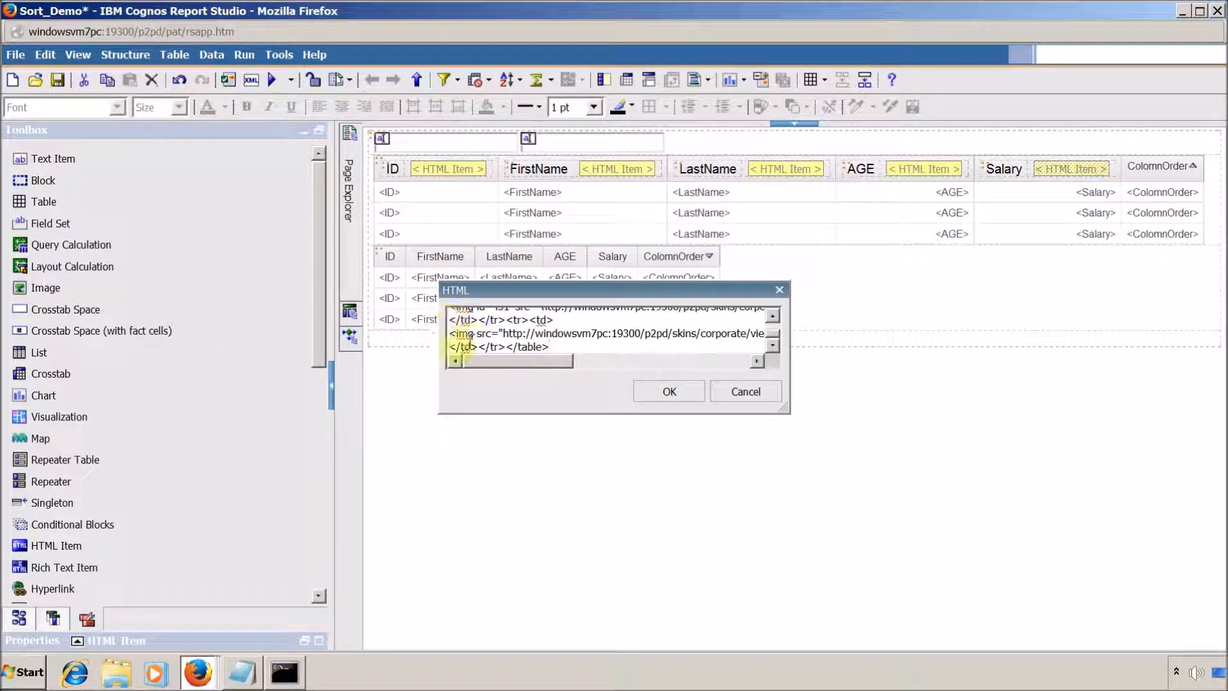
{"action": "left_click", "coordinate": [667, 391]}
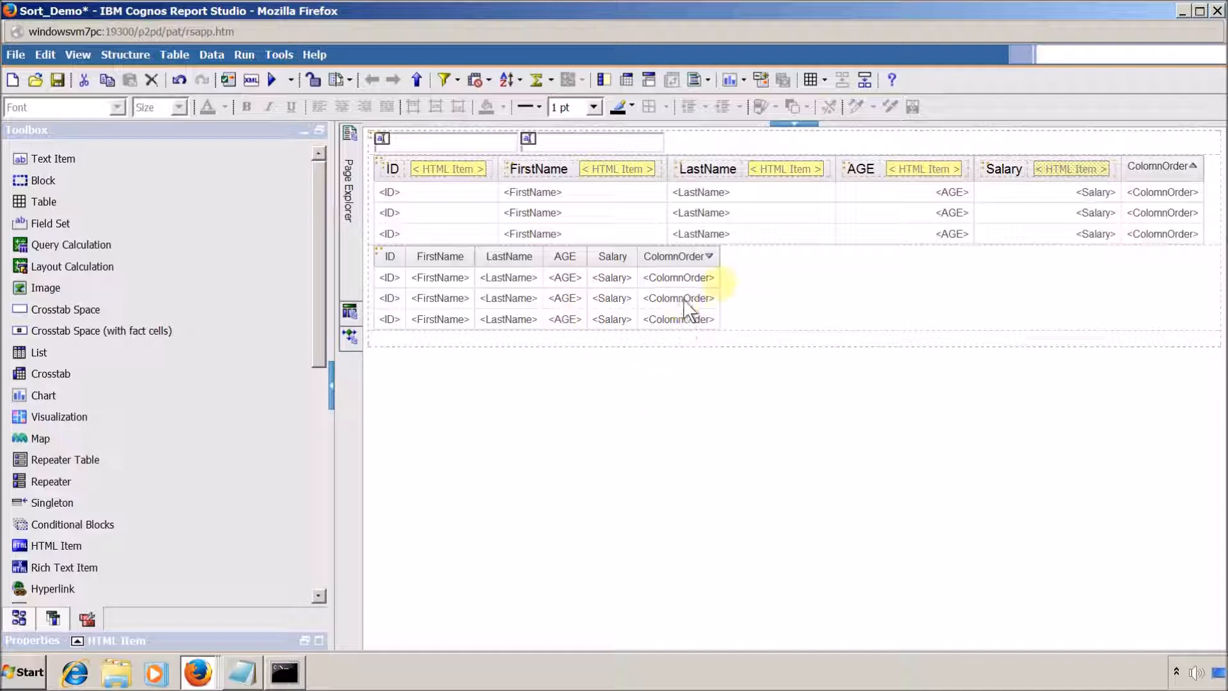
- Copy all the code of the ID header's HTML item in Sort_Demo into a new Notepad document
{"action": "double_click", "coordinate": [441, 179]}
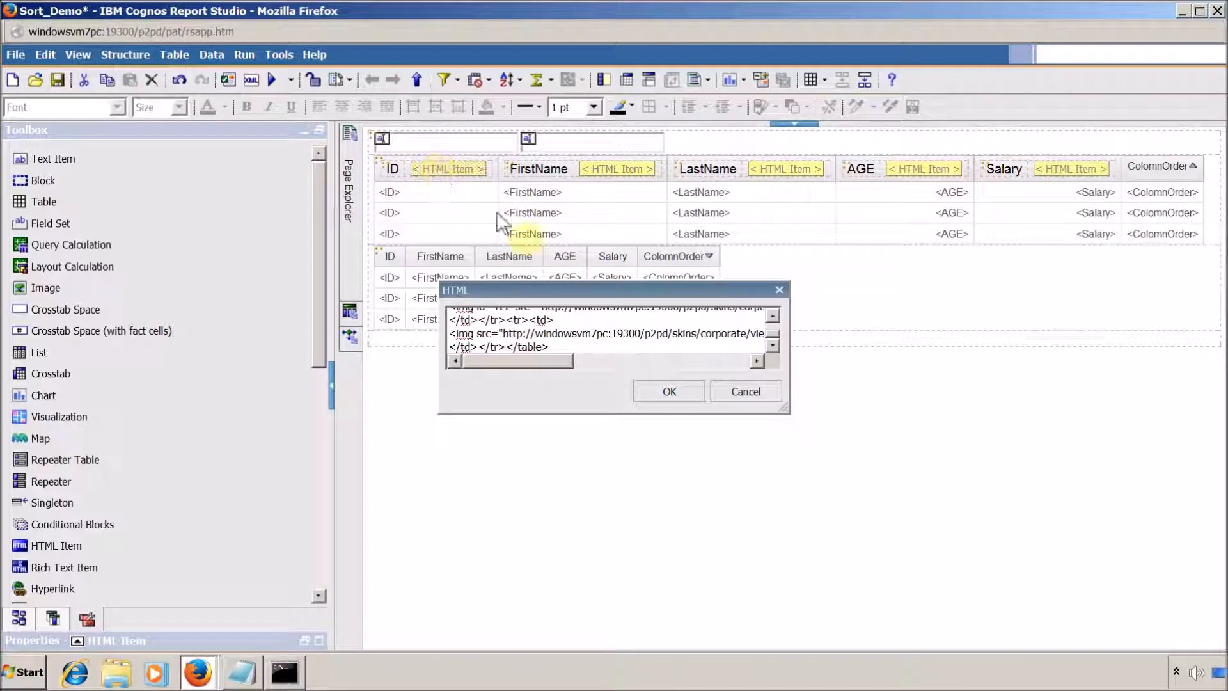
{"action": "left_click_drag", "start_coordinate": [562, 283], "coordinate": [326, 116]}
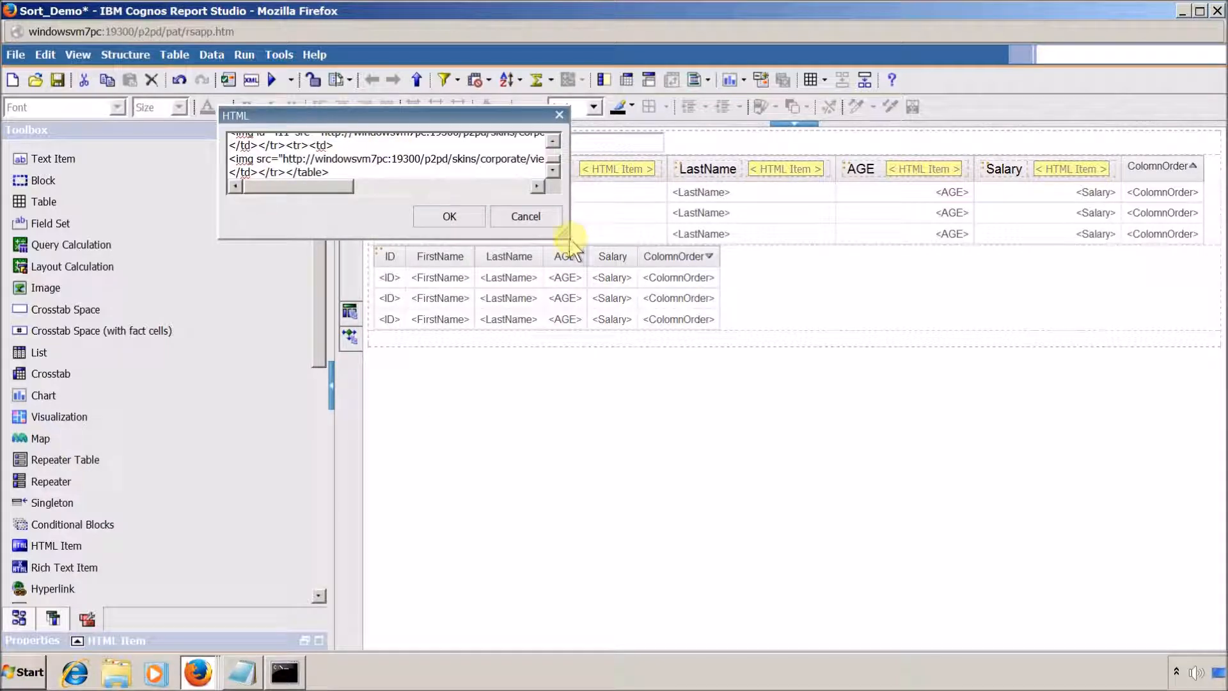
{"action": "left_click_drag", "start_coordinate": [569, 238], "coordinate": [1045, 645]}
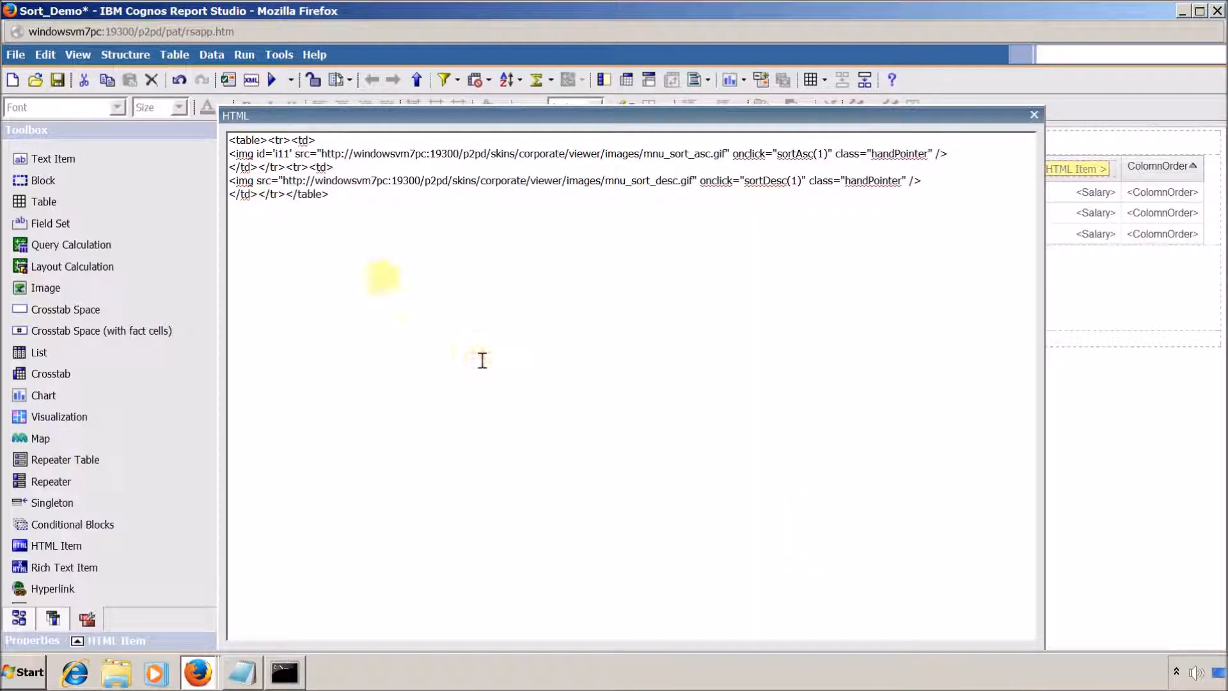
{"action": "left_click_drag", "start_coordinate": [330, 194], "coordinate": [177, 97]}
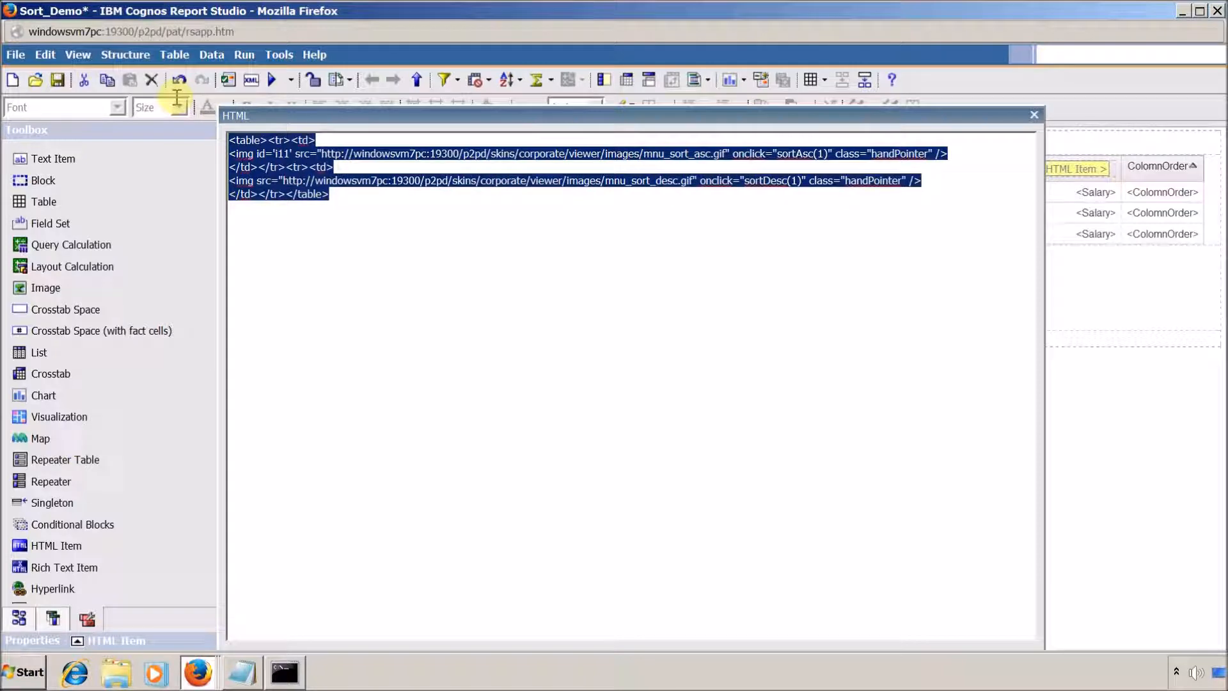
{"action": "key", "text": "super+r"}
{"action": "type", "text": "note"}
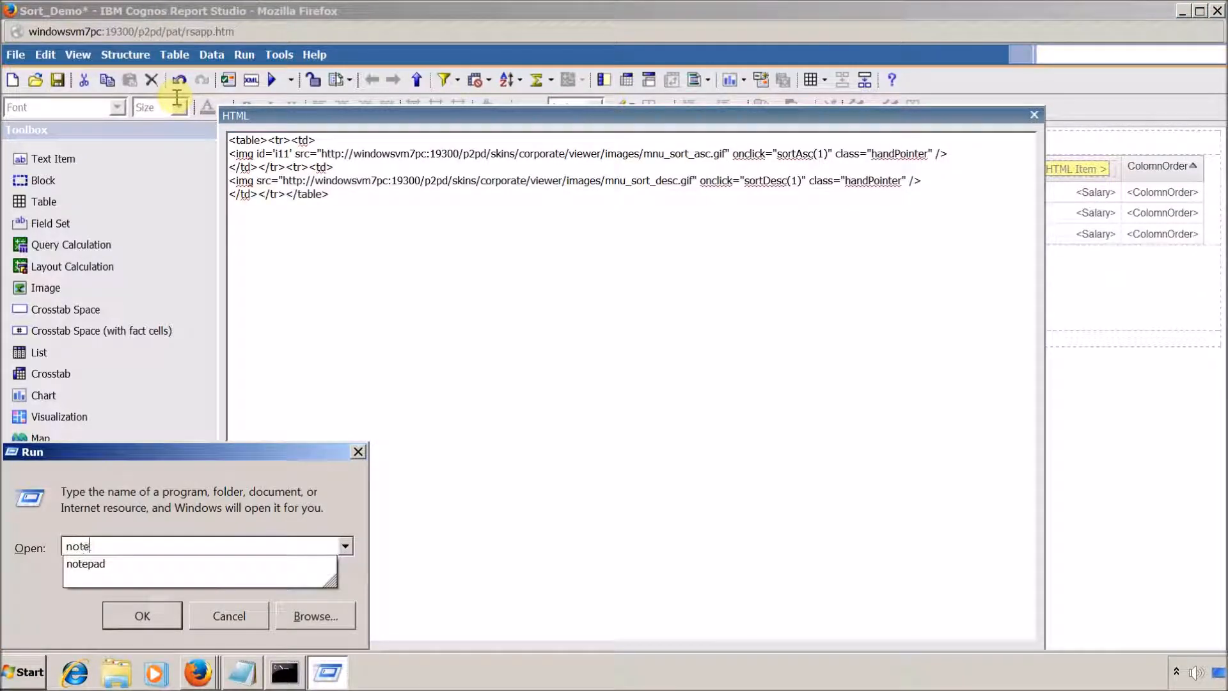
{"action": "type", "text": "pad"}
{"action": "key", "text": "Return"}
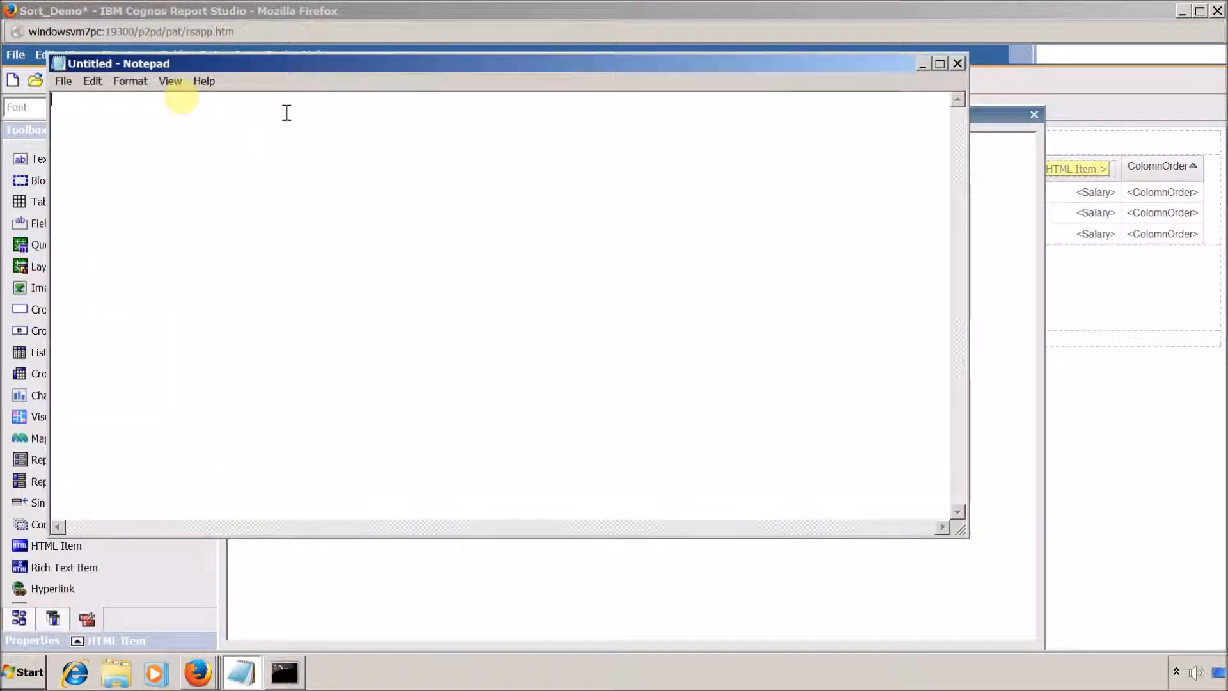
{"action": "key", "text": "ctrl+v"}
- Enlarge the Notepad font to size 28 and maximize the window
{"action": "left_click", "coordinate": [130, 81]}
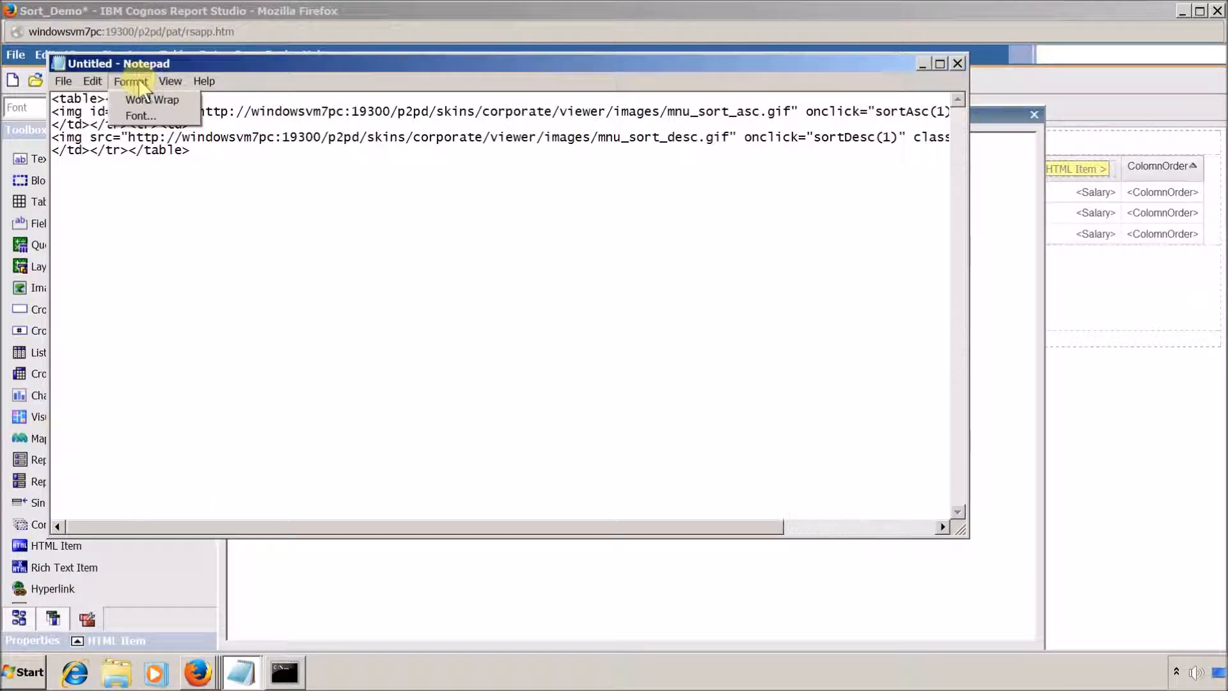
{"action": "left_click", "coordinate": [141, 116]}
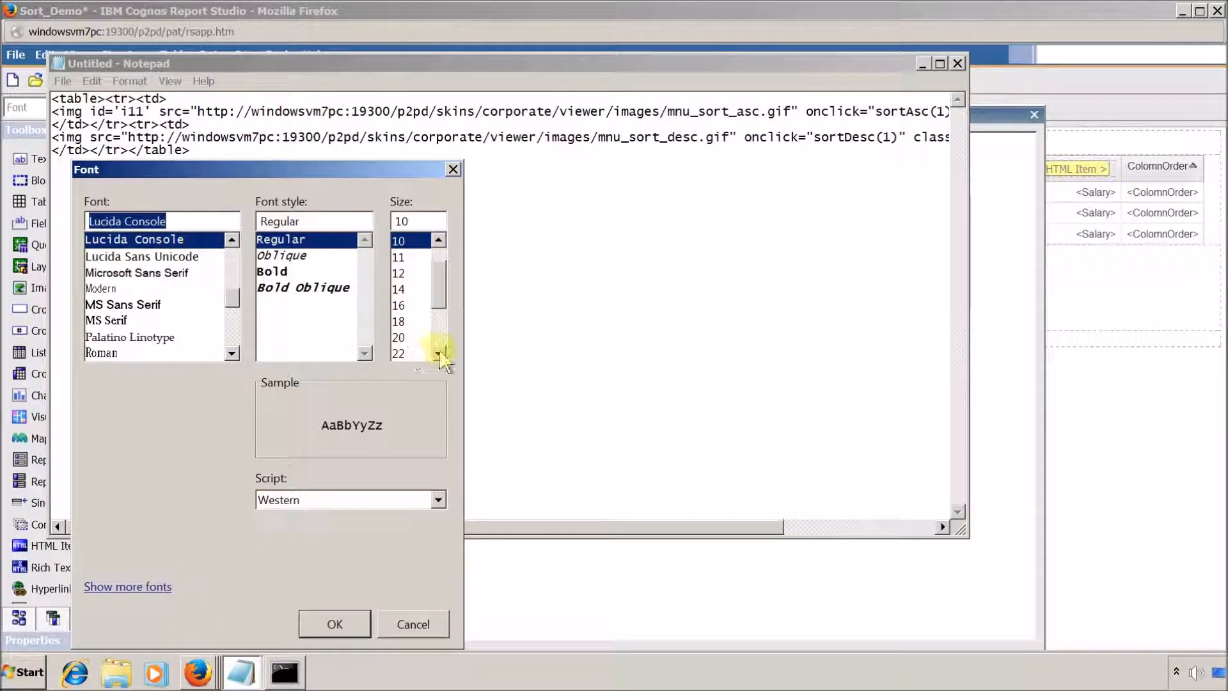
{"action": "left_click", "coordinate": [439, 353]}
{"action": "left_click", "coordinate": [438, 353]}
{"action": "left_click", "coordinate": [439, 353]}
{"action": "left_click", "coordinate": [409, 354]}
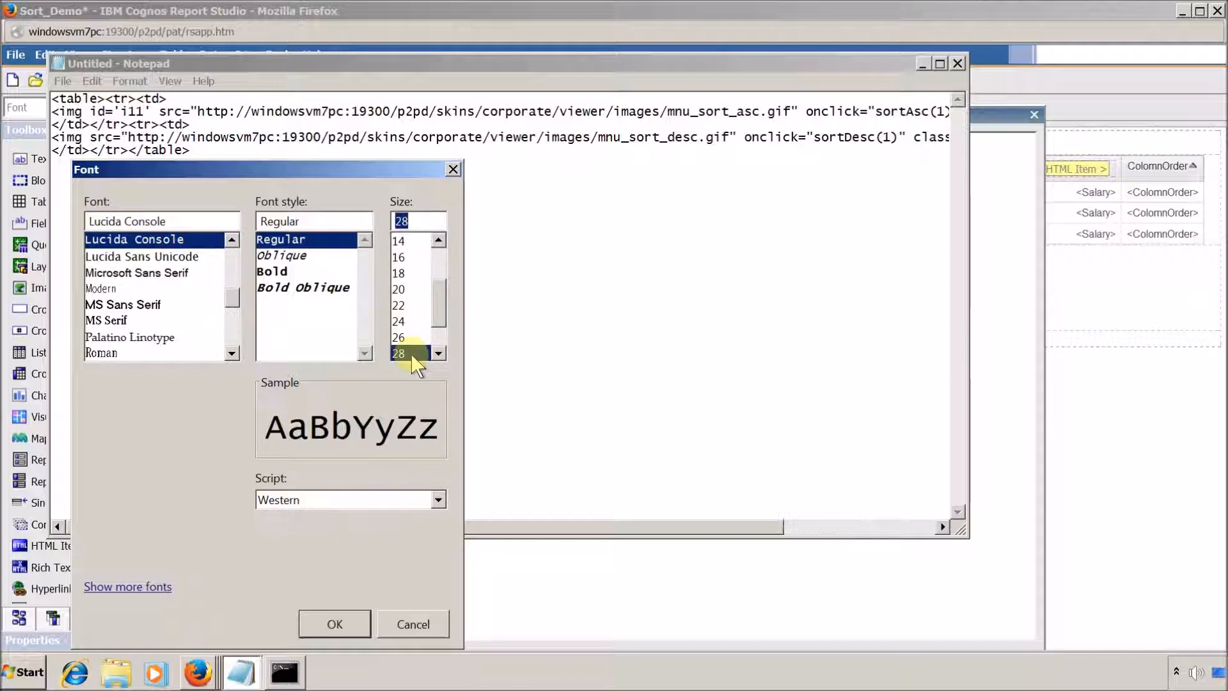
{"action": "left_click", "coordinate": [334, 623]}
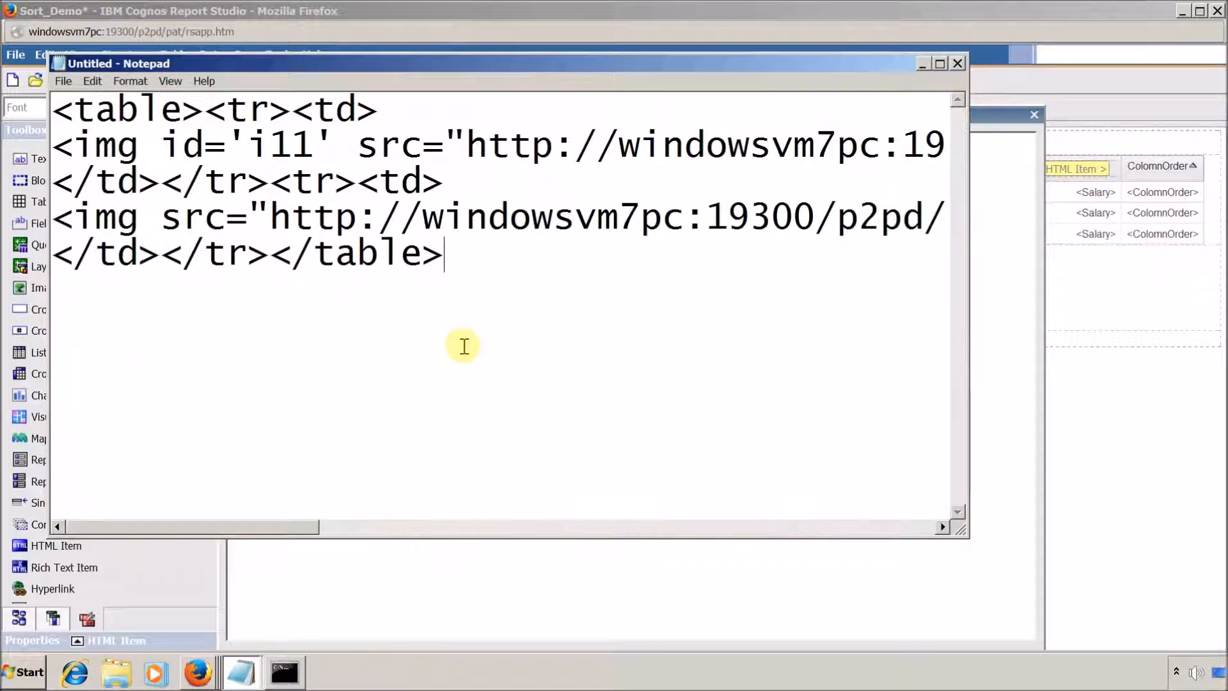
{"action": "double_click", "coordinate": [850, 59]}
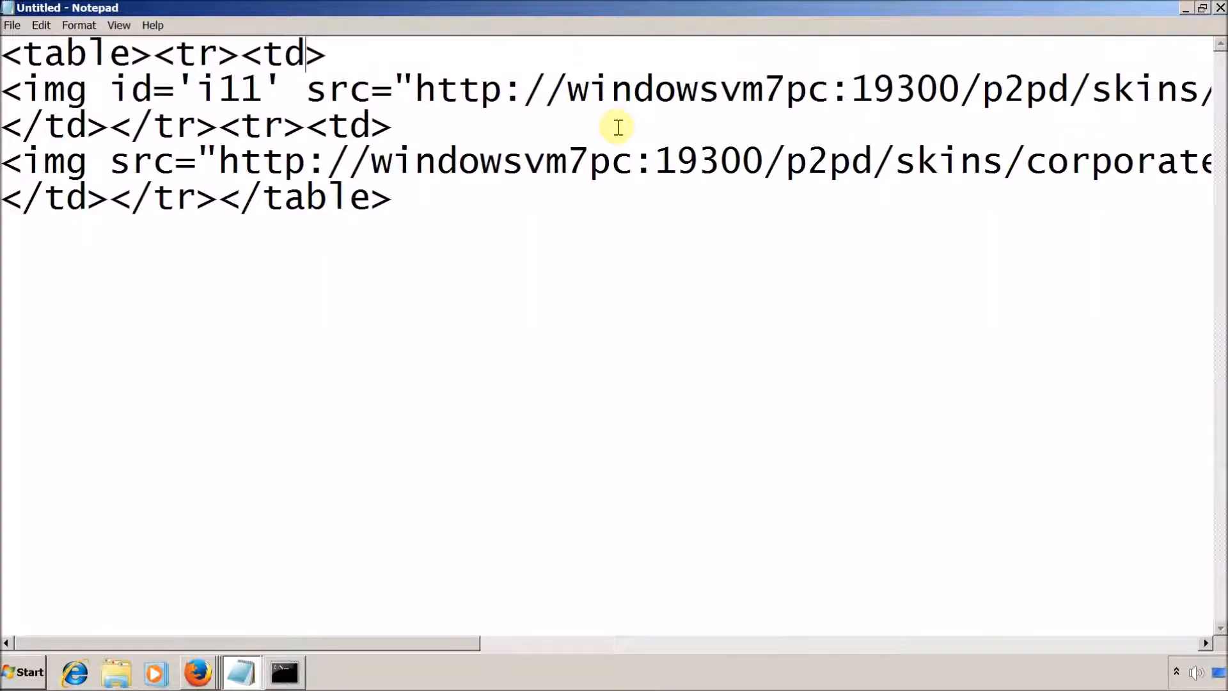
- Put the opening <table> tag on its own line, directly above the first <tr>
{"action": "key", "text": "Left"}
{"action": "key", "text": "Left"}
{"action": "key", "text": "Return"}
{"action": "key", "text": "Return"}
{"action": "key", "text": "Return"}
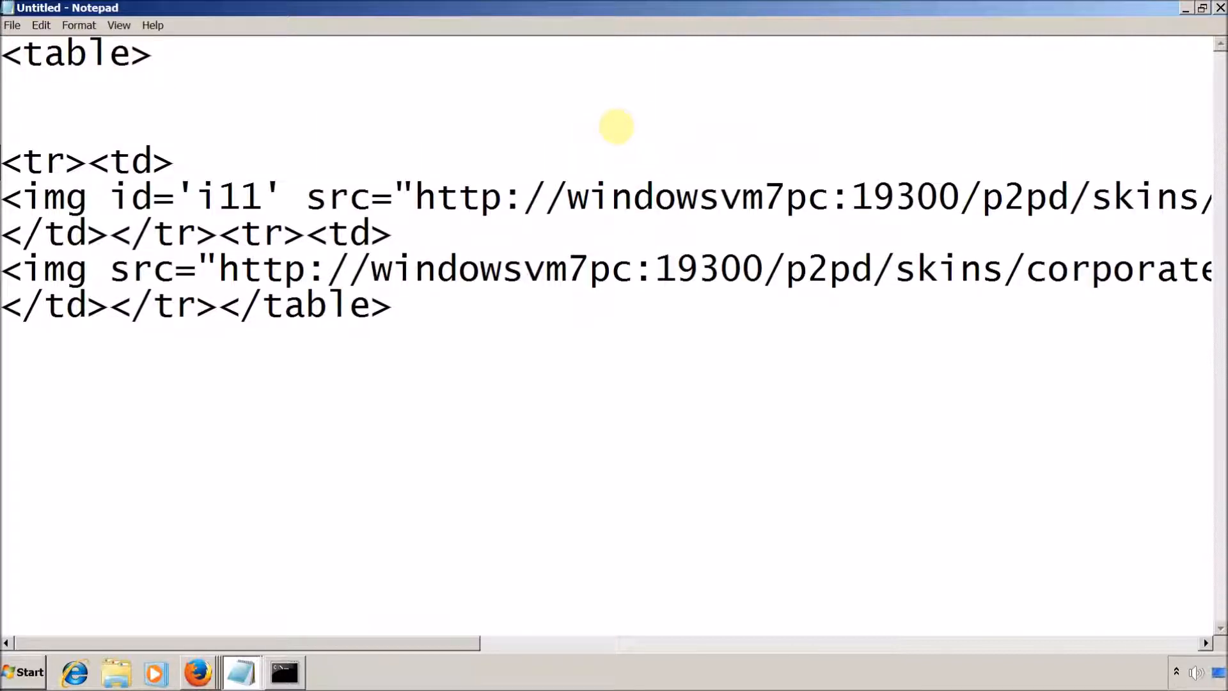
{"action": "key", "text": "shift+Right"}
{"action": "key", "text": "shift+Right"}
{"action": "key", "text": "shift+Right"}
{"action": "key", "text": "shift+Right"}
{"action": "key", "text": "shift+Right"}
{"action": "key", "text": "shift+Right"}
{"action": "key", "text": "shift+Right"}
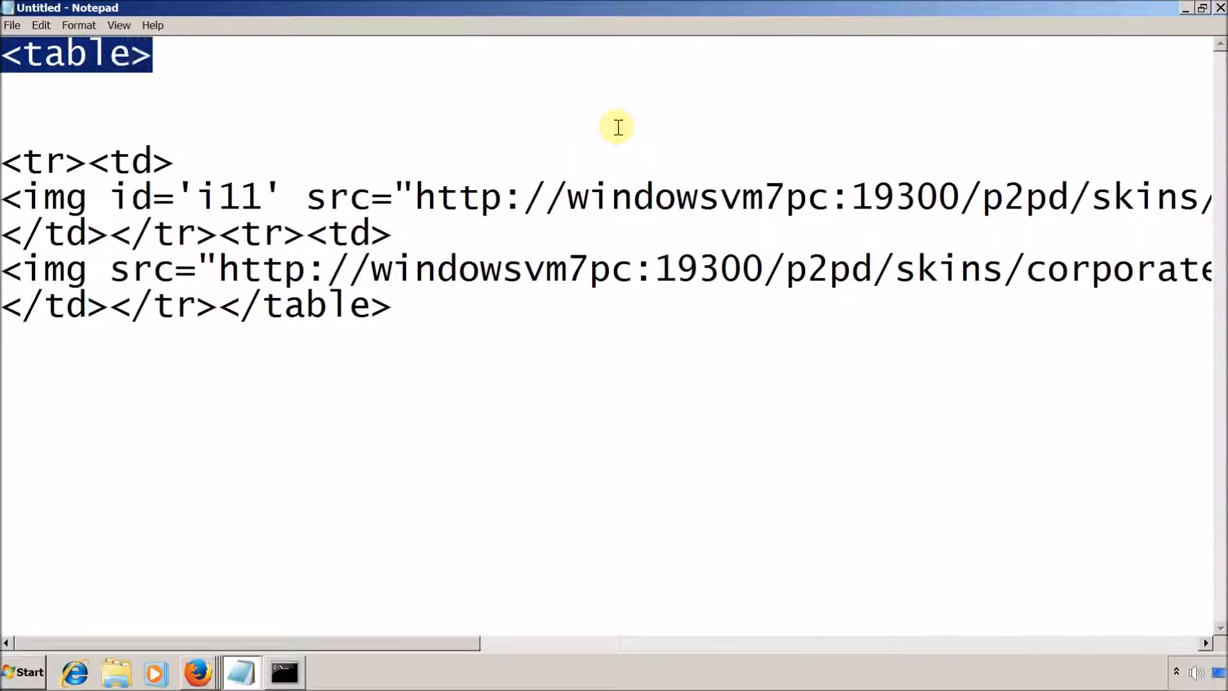
{"action": "key", "text": "Down"}
{"action": "key", "text": "Delete"}
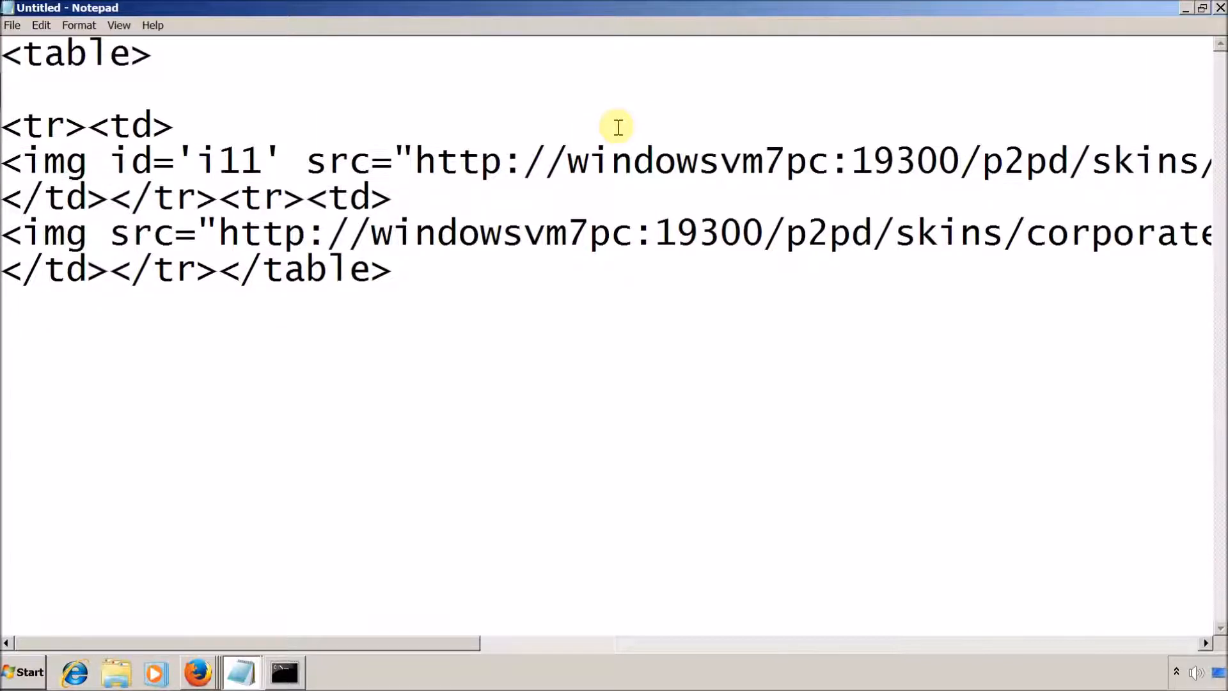
{"action": "key", "text": "Delete"}
- Split the first <tr> tag onto its own line and add a <td></td> pair below it
{"action": "key", "text": "Right"}
{"action": "key", "text": "Right"}
{"action": "key", "text": "Right"}
{"action": "key", "text": "Right"}
{"action": "key", "text": "Right"}
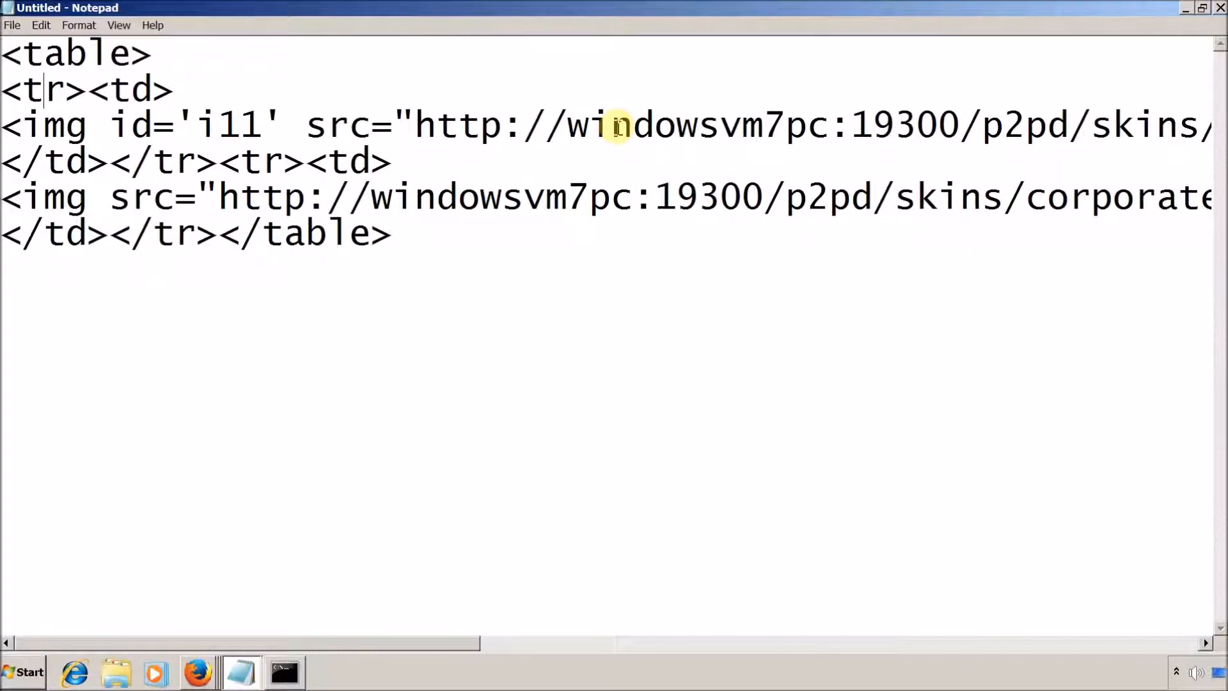
{"action": "key", "text": "Left"}
{"action": "key", "text": "Return"}
{"action": "key", "text": "Return"}
{"action": "key", "text": "Return"}
{"action": "key", "text": "Up"}
{"action": "key", "text": "Up"}
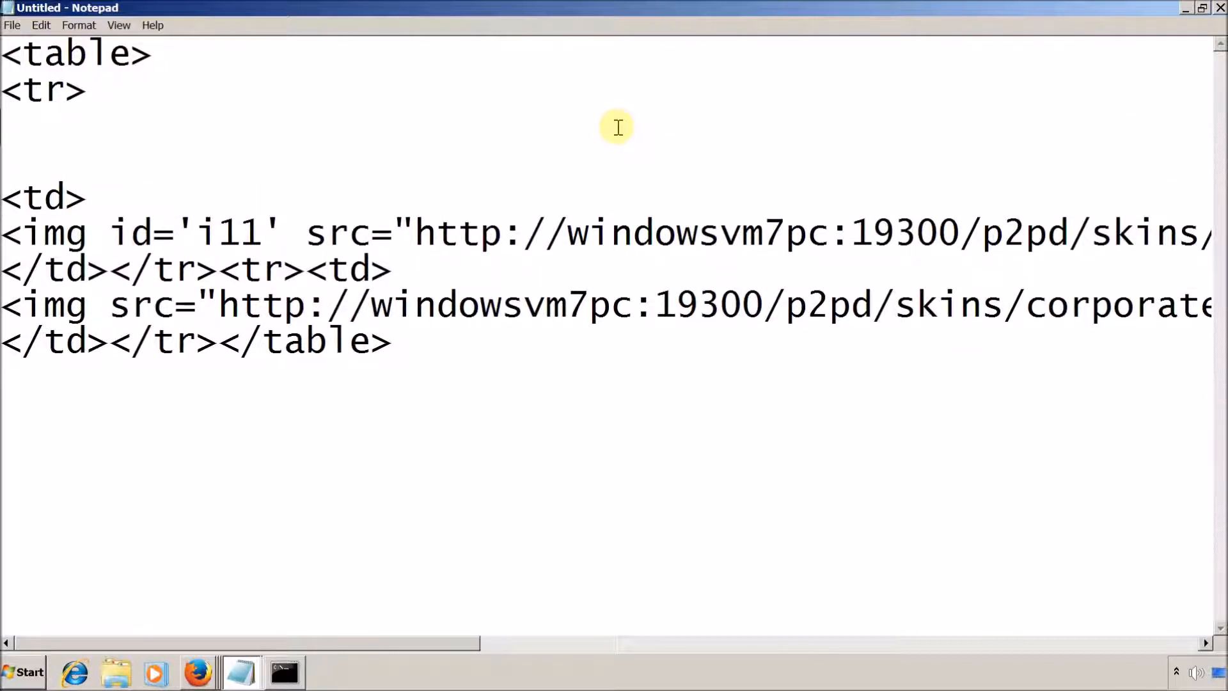
{"action": "type", "text": "<td></td>"}
{"action": "key", "text": "shift+Home"}
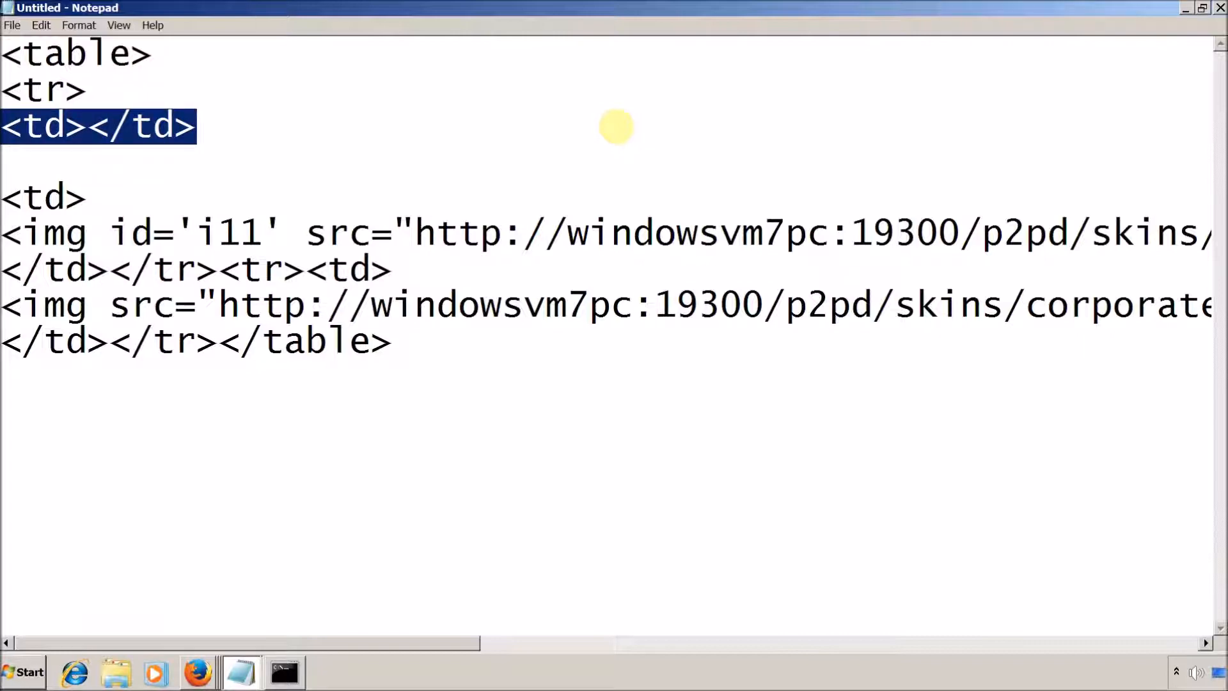
- Remove the empty <td></td> pair and the blank line above the first cell's opening <td> tag
{"action": "key", "text": "Left"}
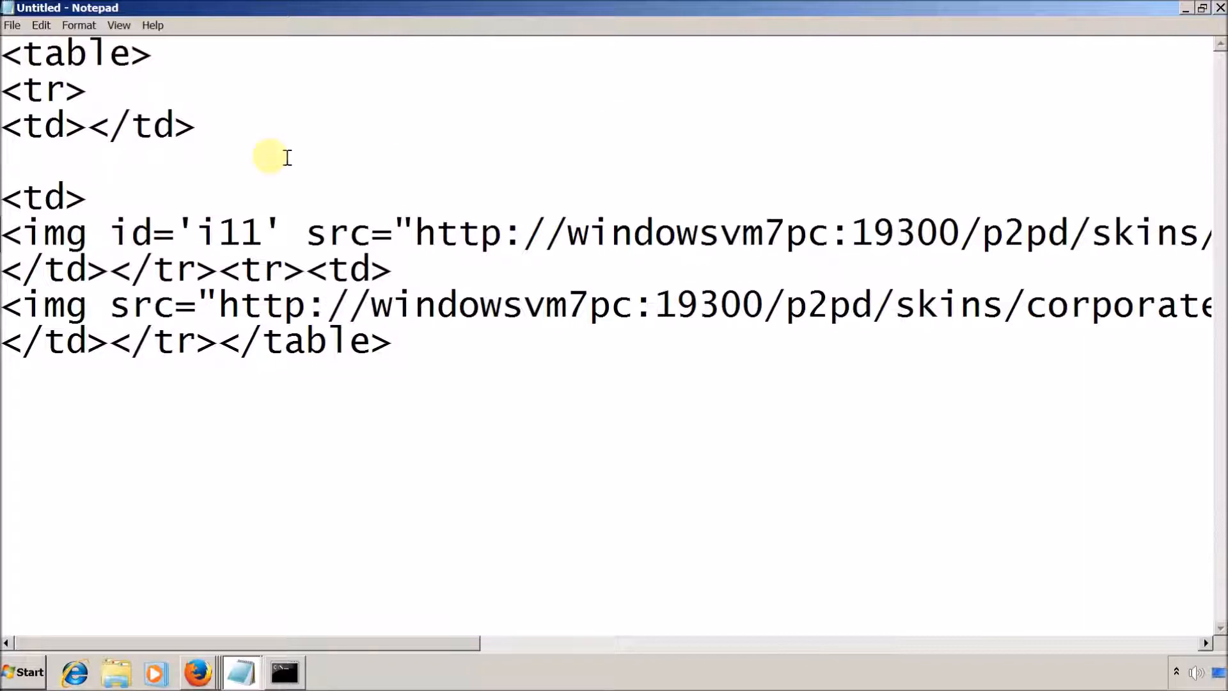
{"action": "left_click_drag", "start_coordinate": [204, 130], "coordinate": [5, 142]}
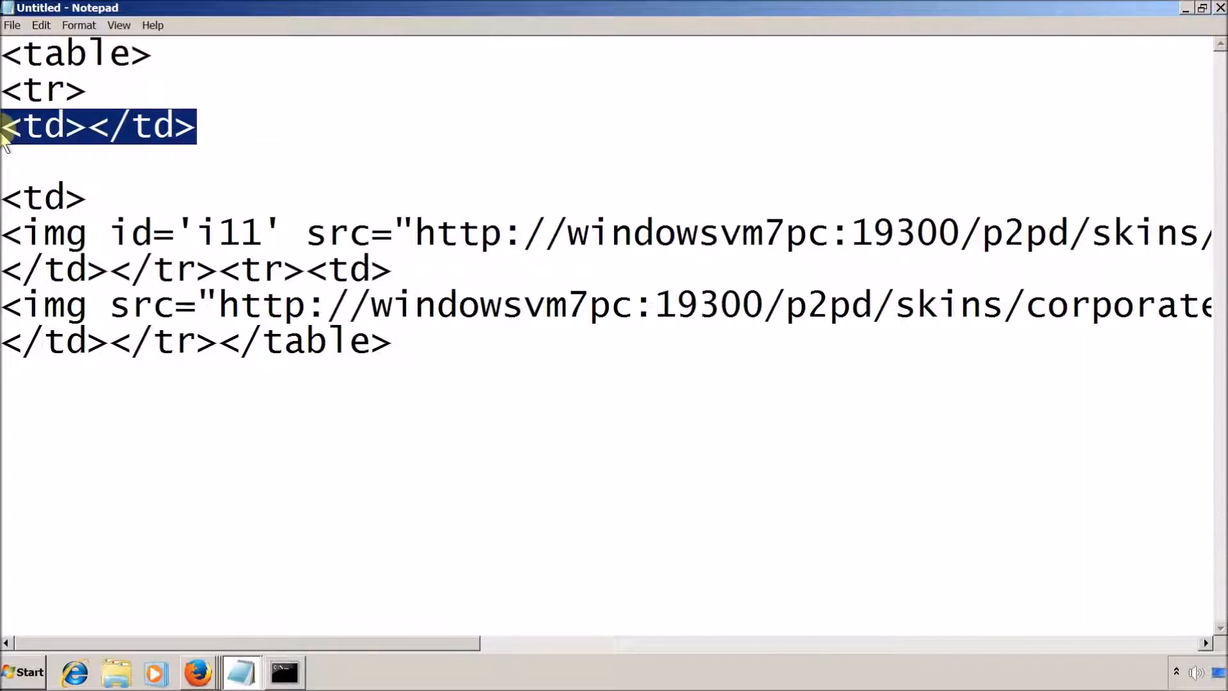
{"action": "key", "text": "Delete"}
{"action": "key", "text": "Delete"}
{"action": "key", "text": "Delete"}
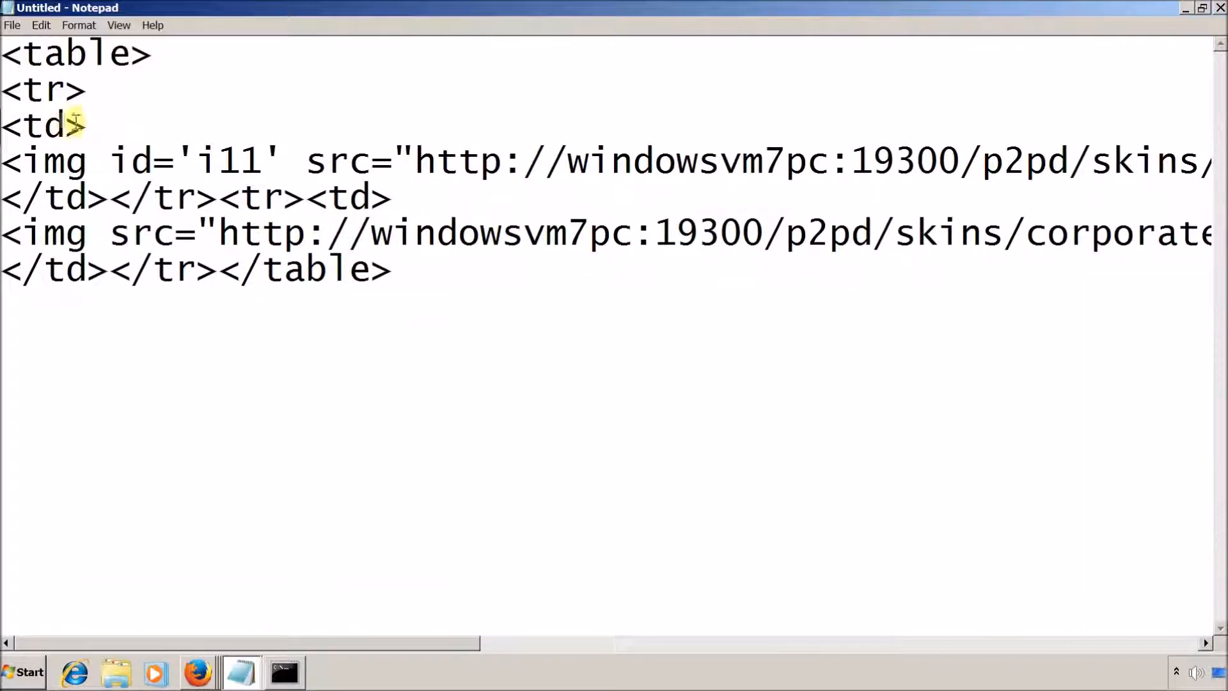
- Put the first cell's closing </td> tag on its own line, directly below the image with id 'i11'
{"action": "left_click_drag", "start_coordinate": [87, 125], "coordinate": [3, 131]}
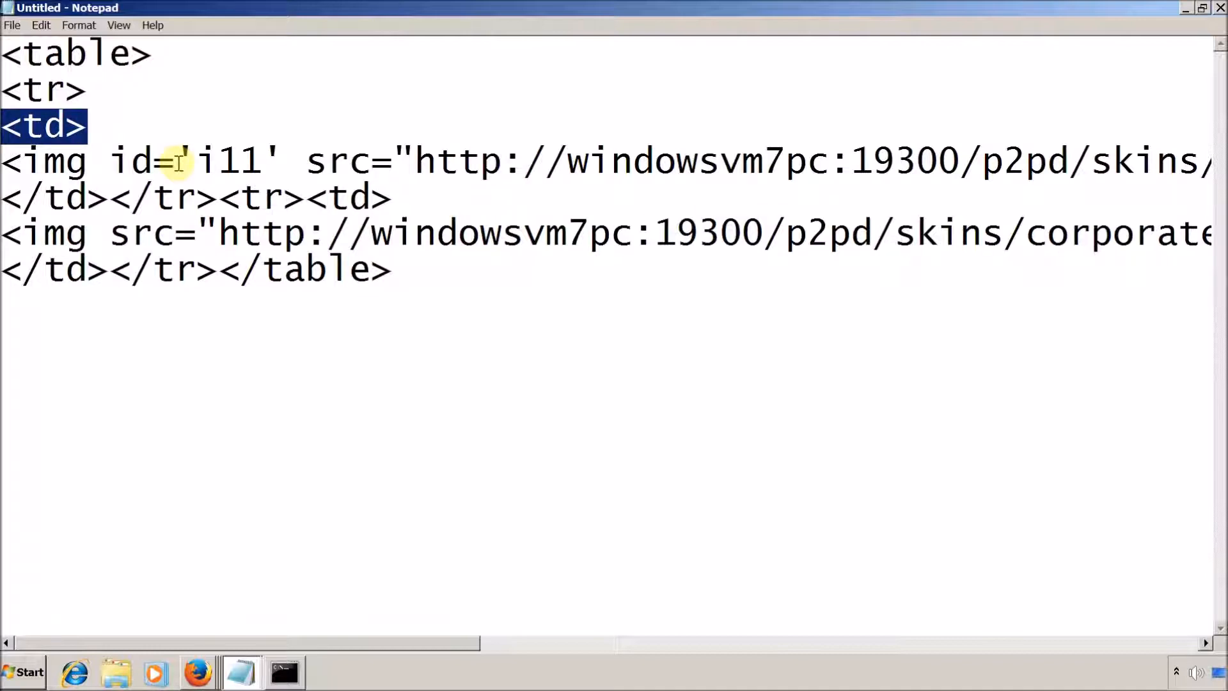
{"action": "left_click", "coordinate": [112, 195]}
{"action": "key", "text": "Return"}
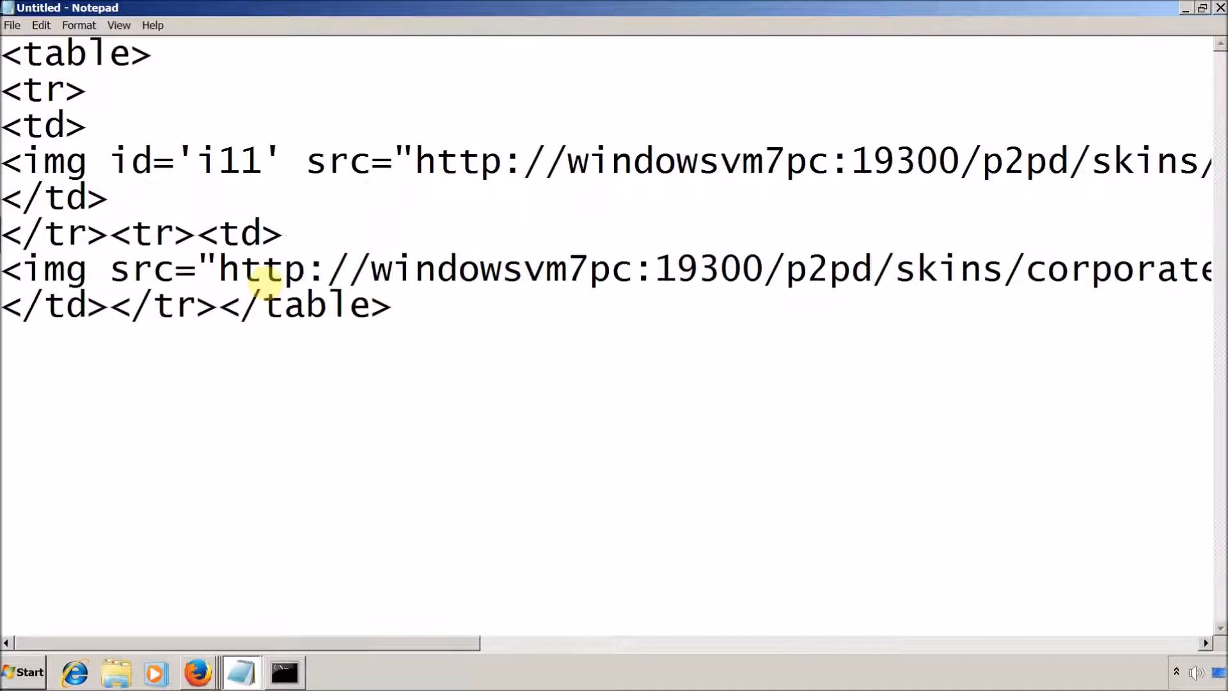
{"action": "key", "text": "shift+Right"}
{"action": "key", "text": "shift+Right"}
{"action": "key", "text": "shift+Right"}
{"action": "key", "text": "shift+Right"}
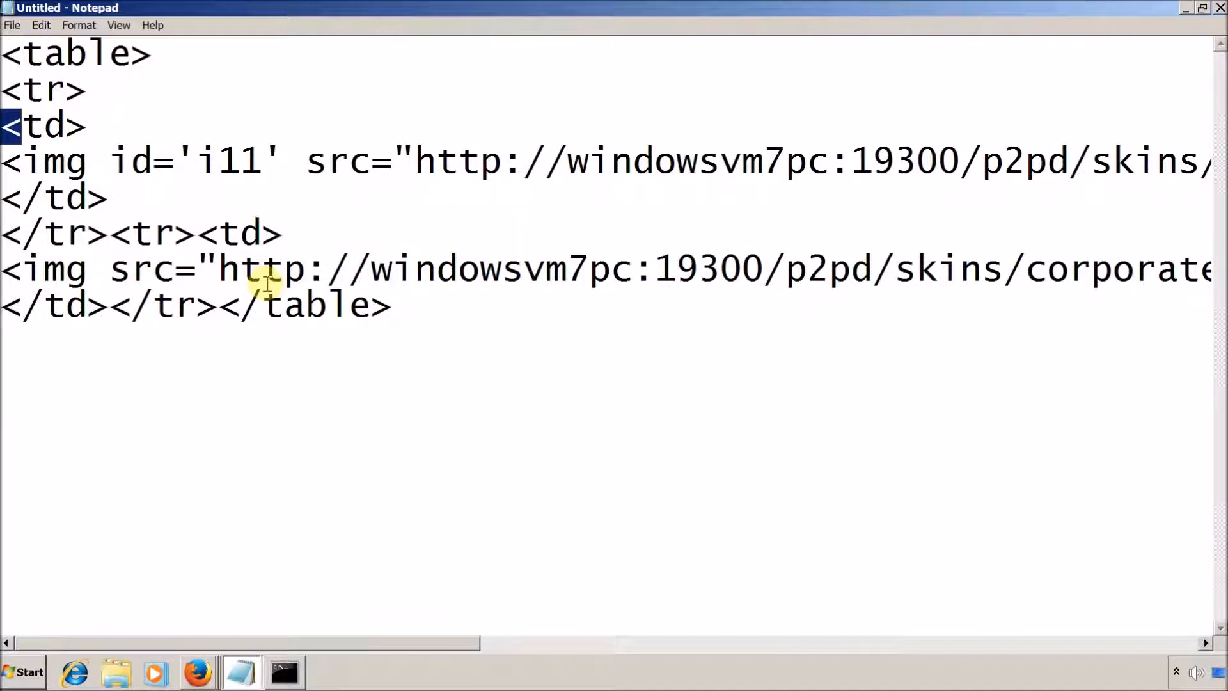
{"action": "key", "text": "Down"}
{"action": "key", "text": "Down"}
{"action": "key", "text": "End"}
{"action": "key", "text": "shift+Home"}
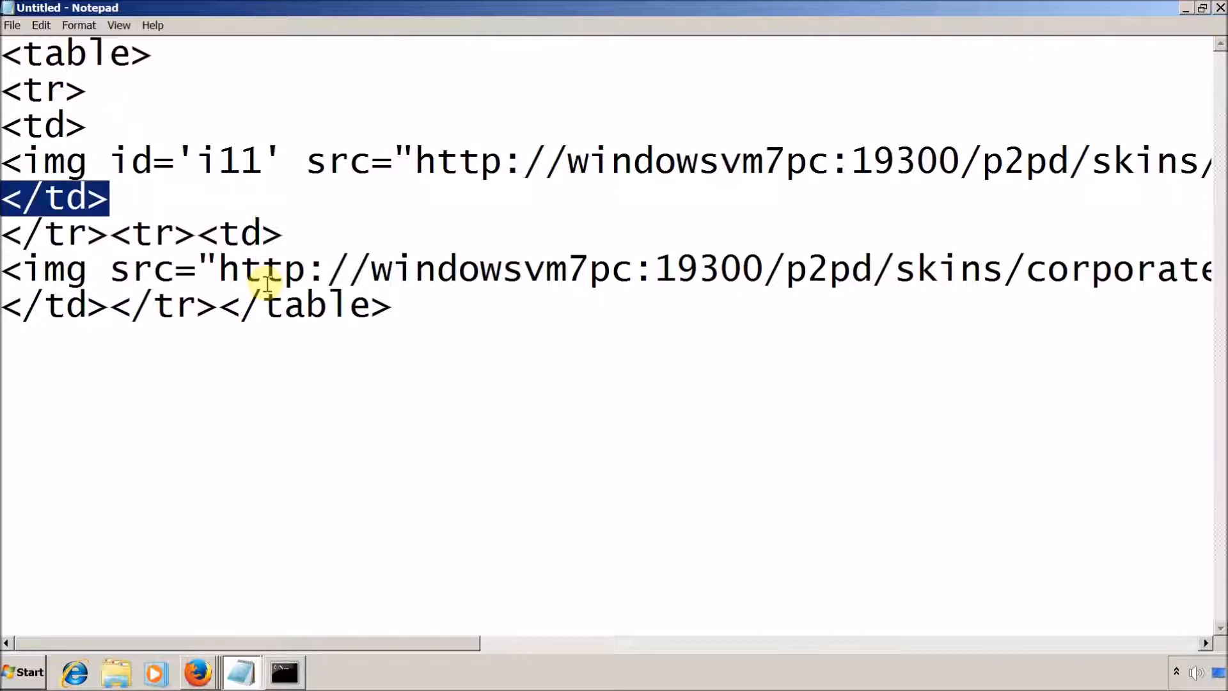
- Put the first row's closing </tr> on its own line, with the second row's <tr> starting directly below without a blank line
{"action": "key", "text": "Down"}
{"action": "key", "text": "Down"}
{"action": "key", "text": "Right"}
{"action": "key", "text": "Right"}
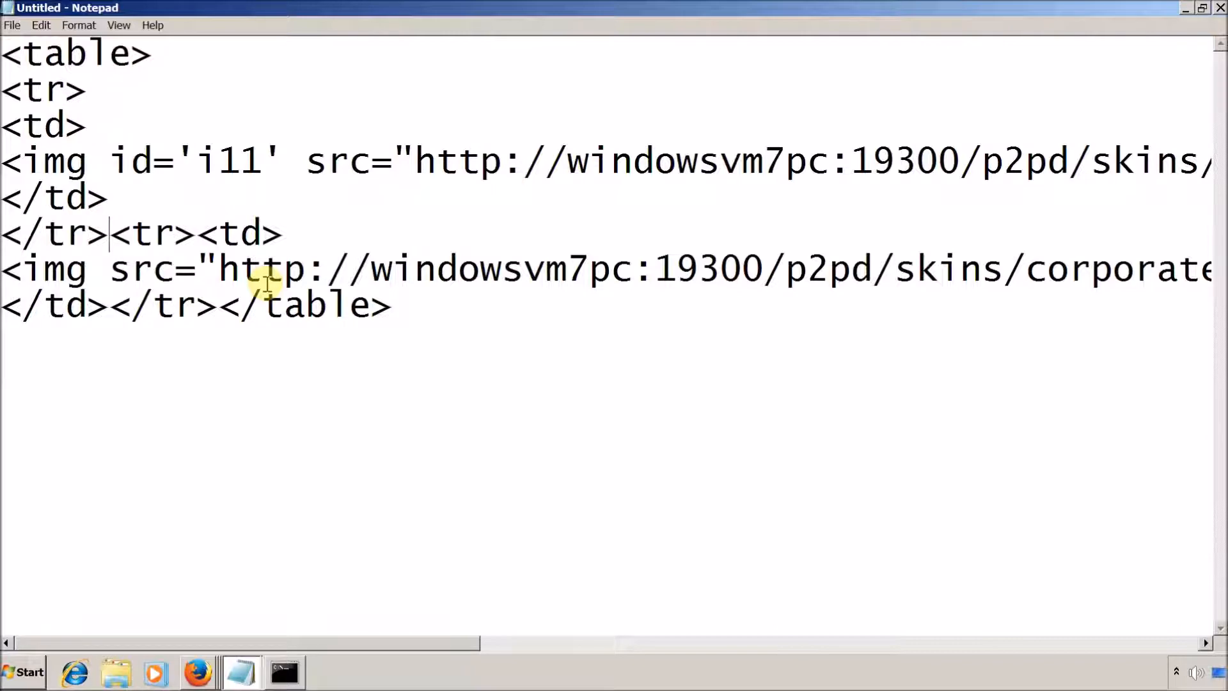
{"action": "key", "text": "Return"}
{"action": "key", "text": "Return"}
{"action": "key", "text": "Up"}
{"action": "key", "text": "Up"}
{"action": "key", "text": "shift+End"}
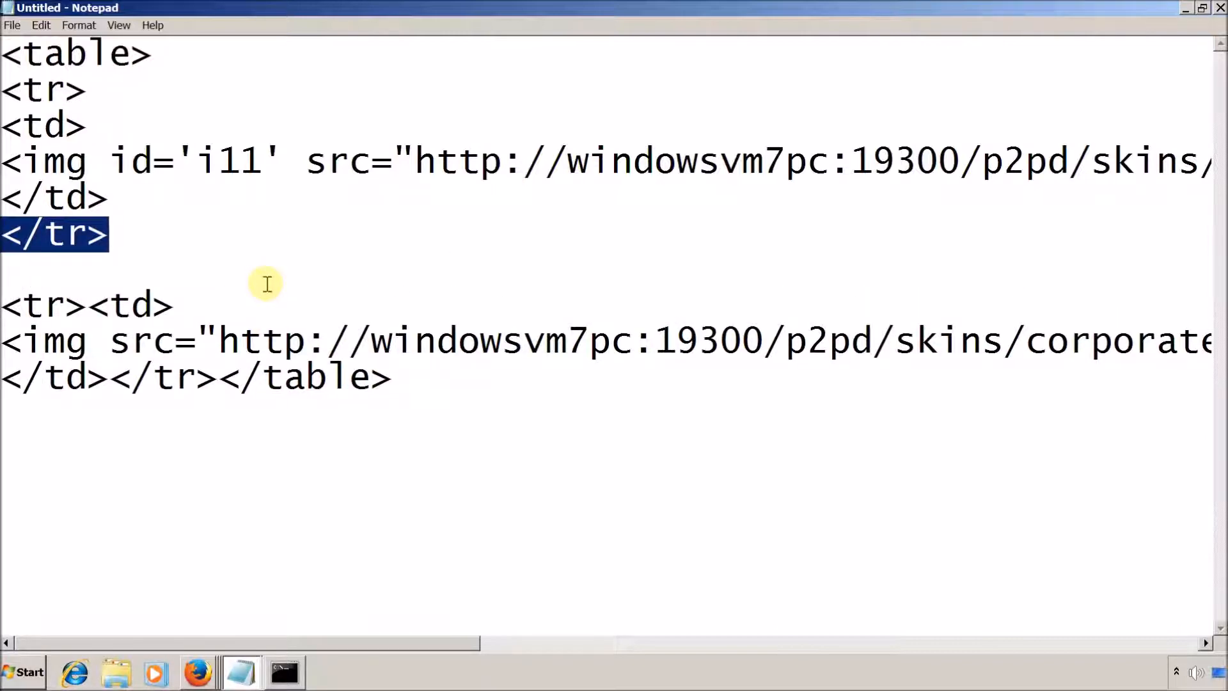
{"action": "key", "text": "Down"}
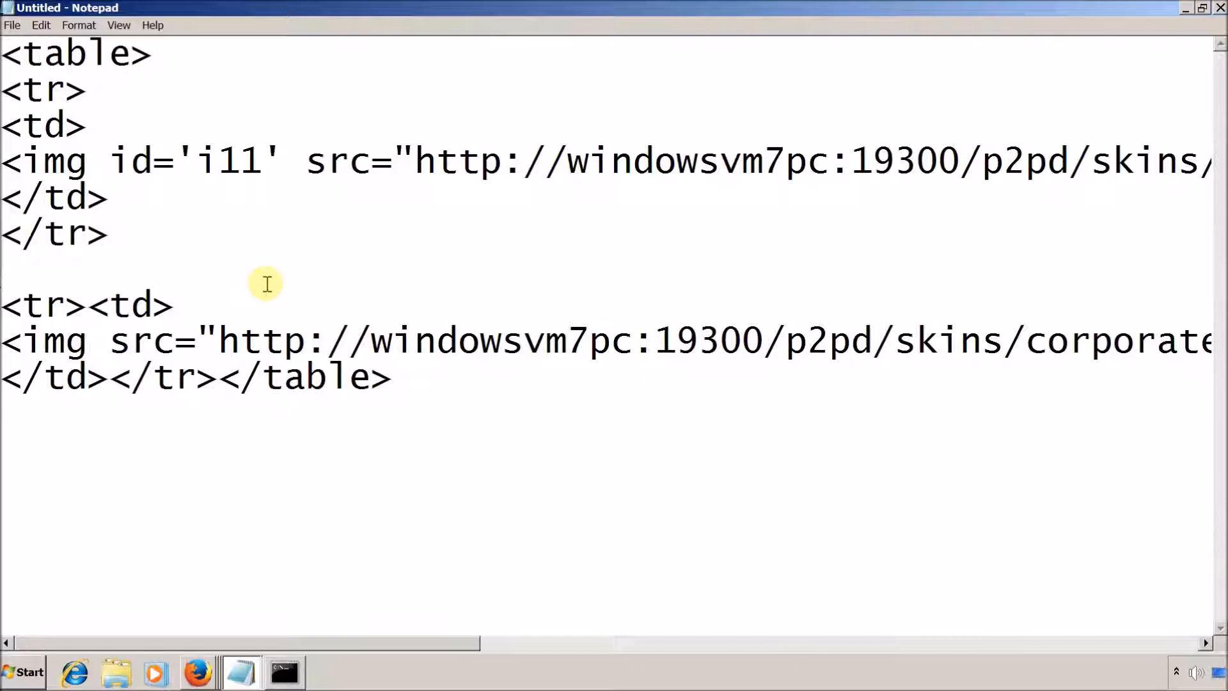
{"action": "key", "text": "BackSpace"}
- Split the second row's <tr> and <td> tags onto separate lines
{"action": "key", "text": "Down"}
{"action": "key", "text": "Left"}
{"action": "key", "text": "shift+Left"}
{"action": "key", "text": "shift+Left"}
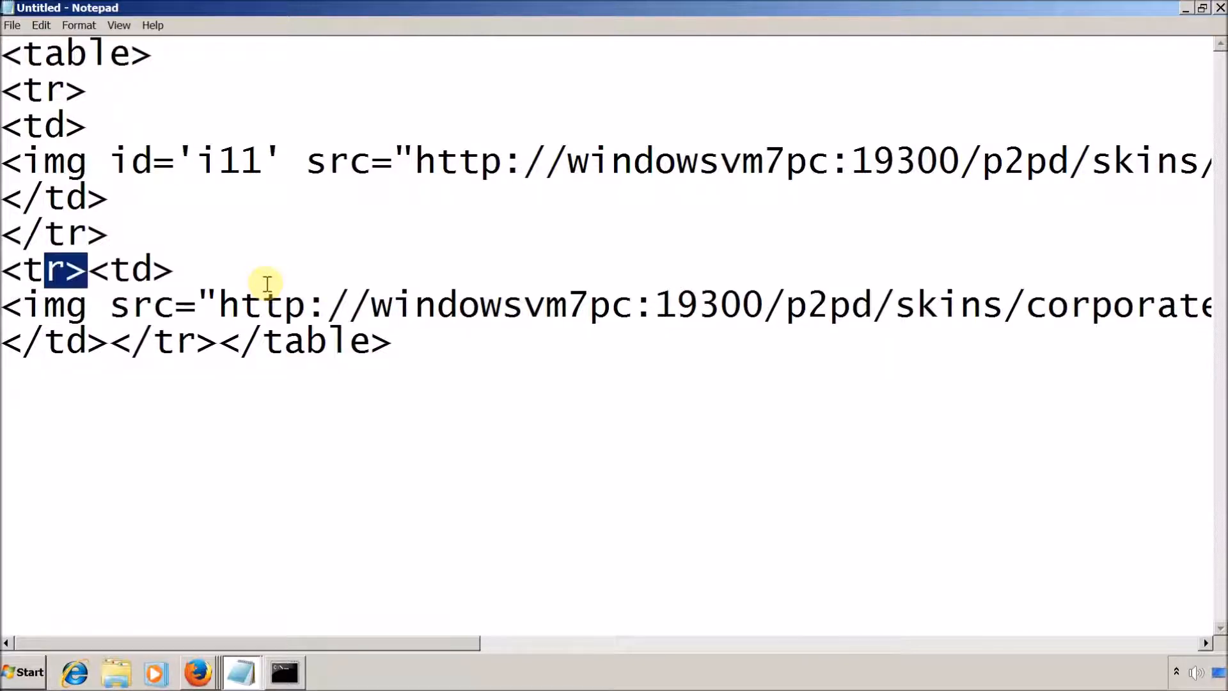
{"action": "key", "text": "shift+Left"}
{"action": "key", "text": "shift+Left"}
{"action": "key", "text": "Right"}
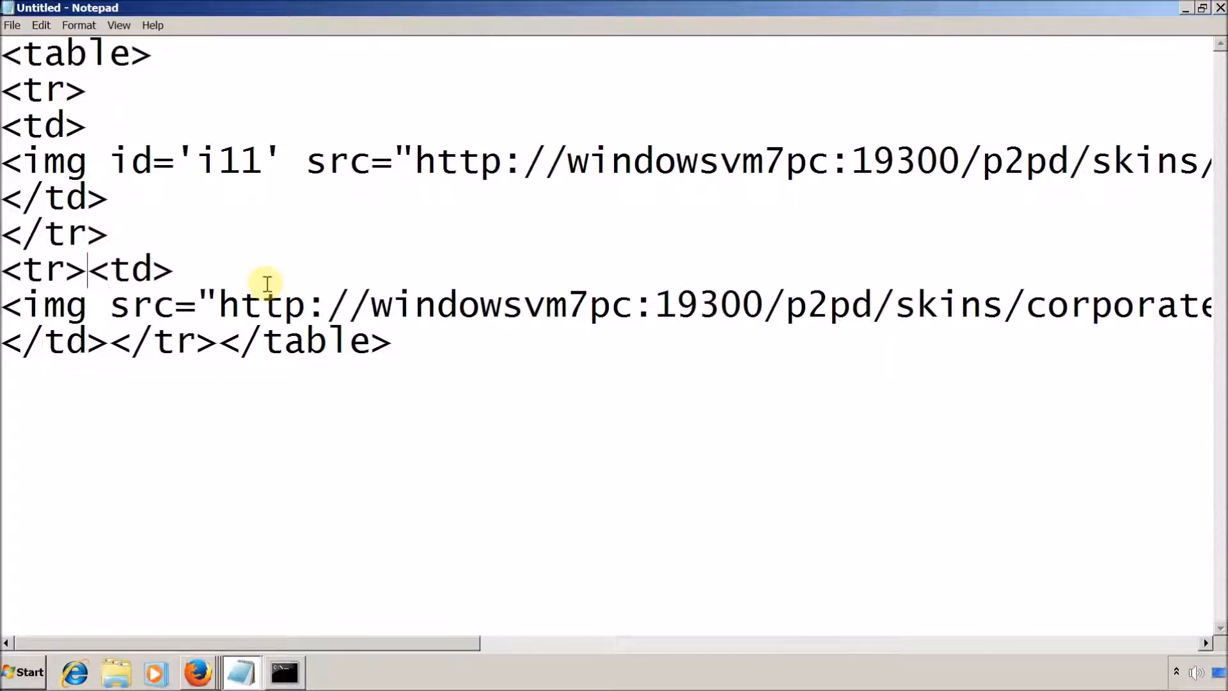
{"action": "key", "text": "Return"}
{"action": "key", "text": "shift+End"}
{"action": "key", "text": "Down"}
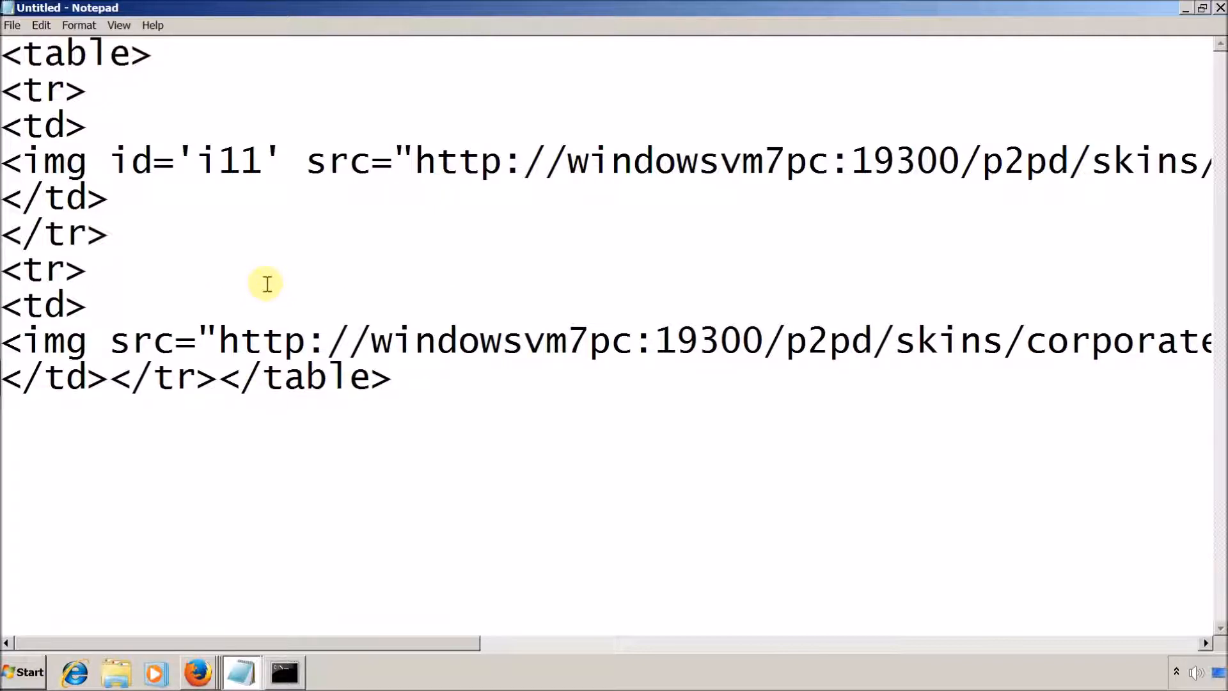
- Break the line after the second cell's closing </td> so that </td> stands alone below the descending-sort image tag
{"action": "key", "text": "Left"}
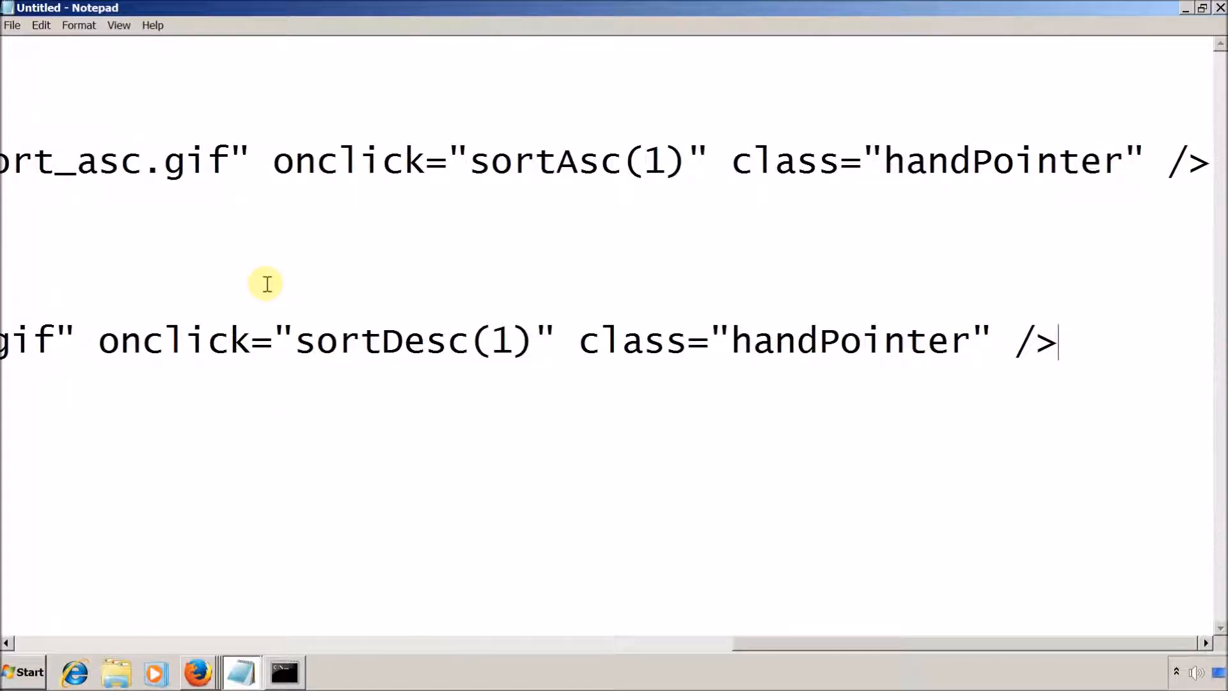
{"action": "key", "text": "Home"}
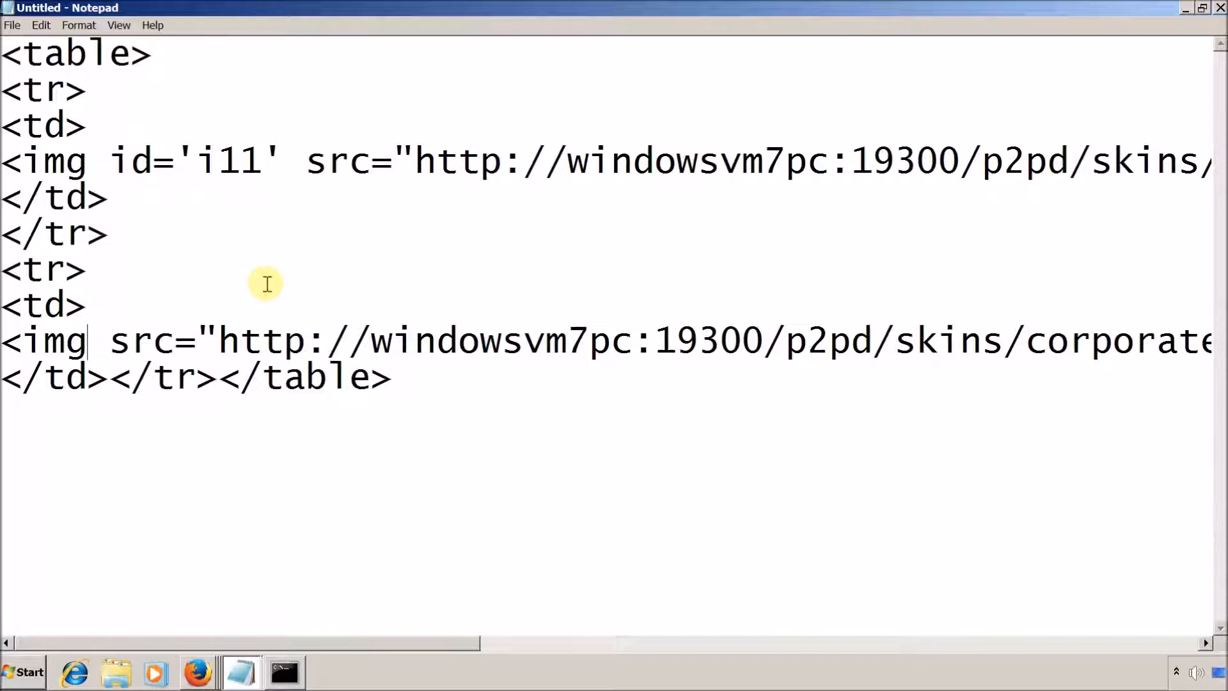
{"action": "key", "text": "Home"}
{"action": "key", "text": "Right"}
{"action": "key", "text": "Right"}
{"action": "key", "text": "Right"}
{"action": "key", "text": "Right"}
{"action": "key", "text": "Right"}
{"action": "key", "text": "Right"}
{"action": "key", "text": "Right"}
{"action": "key", "text": "Right"}
{"action": "key", "text": "Left"}
{"action": "key", "text": "Left"}
{"action": "key", "text": "Left"}
{"action": "key", "text": "Left"}
{"action": "key", "text": "Left"}
{"action": "key", "text": "Return"}
- Move the closing </table> tag onto its own line below the last </tr>
{"action": "key", "text": "Right"}
{"action": "key", "text": "Right"}
{"action": "key", "text": "Right"}
{"action": "key", "text": "Right"}
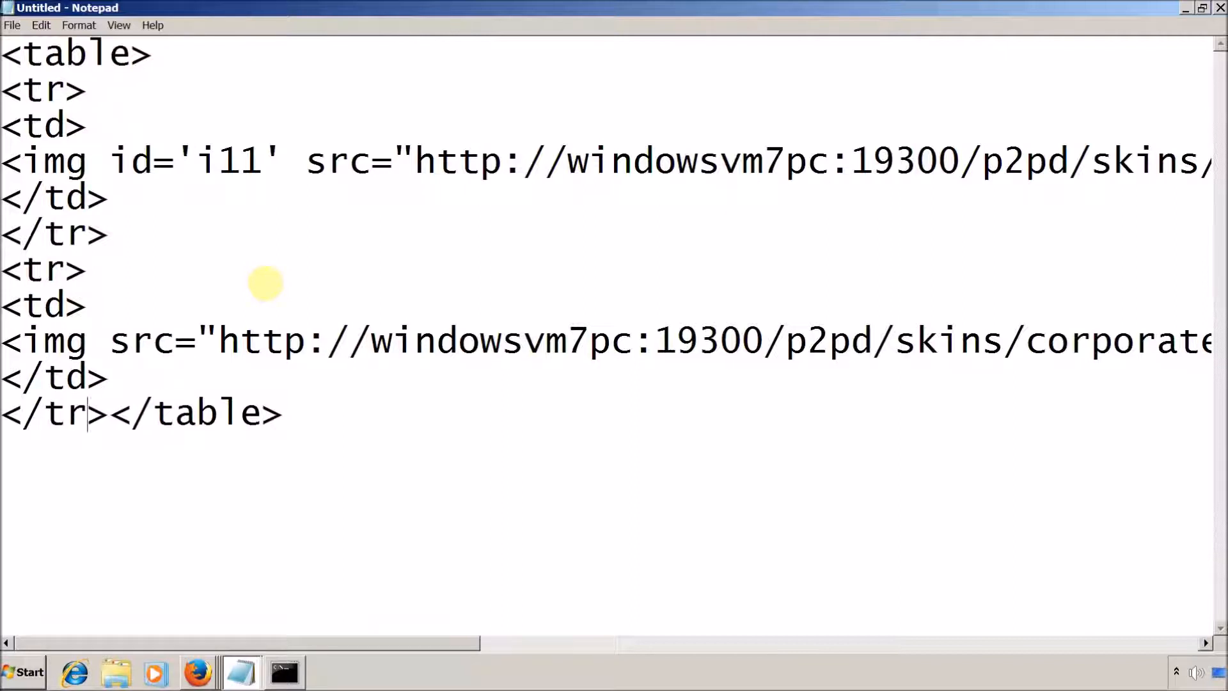
{"action": "key", "text": "Right"}
{"action": "key", "text": "Return"}
{"action": "key", "text": "shift+End"}
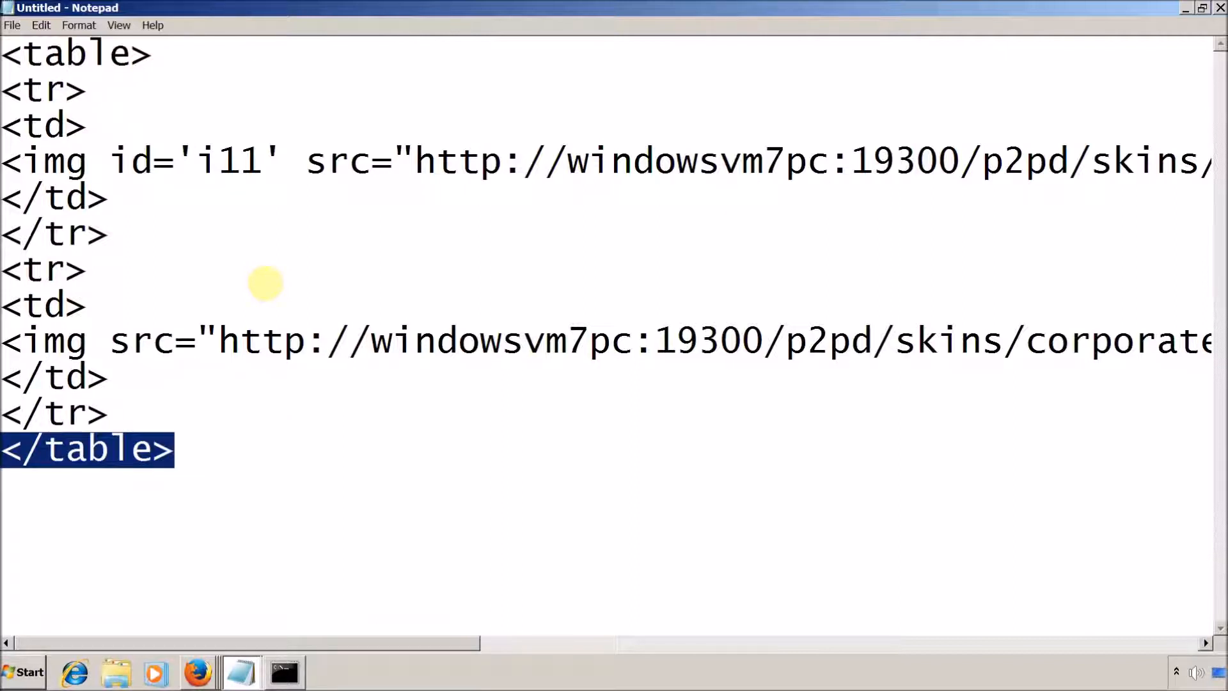
{"action": "key", "text": "Right"}
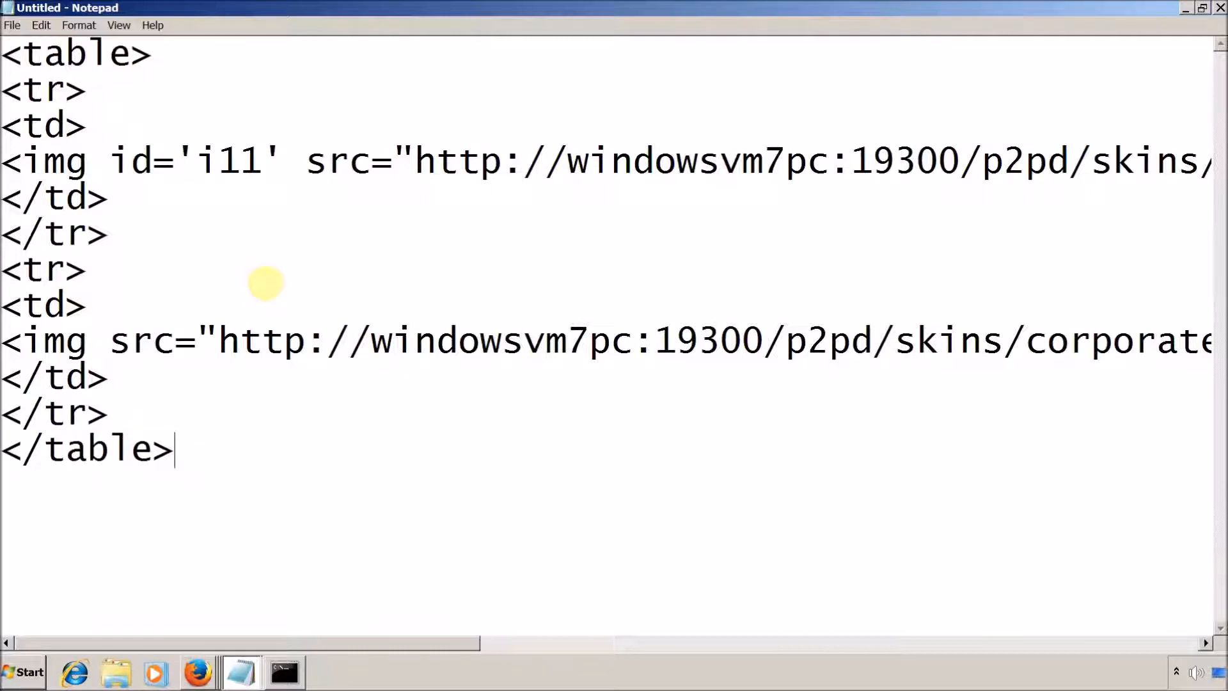
- Examine the whole table markup, then the first <img> tag and its id='i11' attribute
{"action": "key", "text": "ctrl+a"}
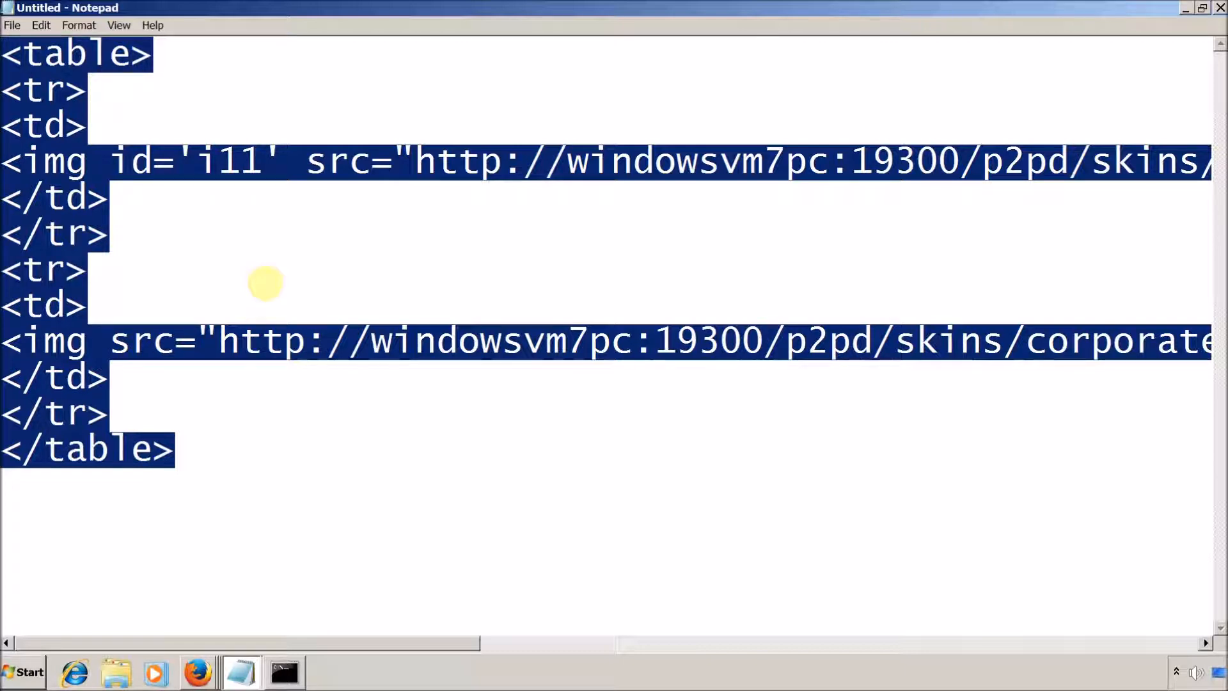
{"action": "left_click", "coordinate": [262, 376]}
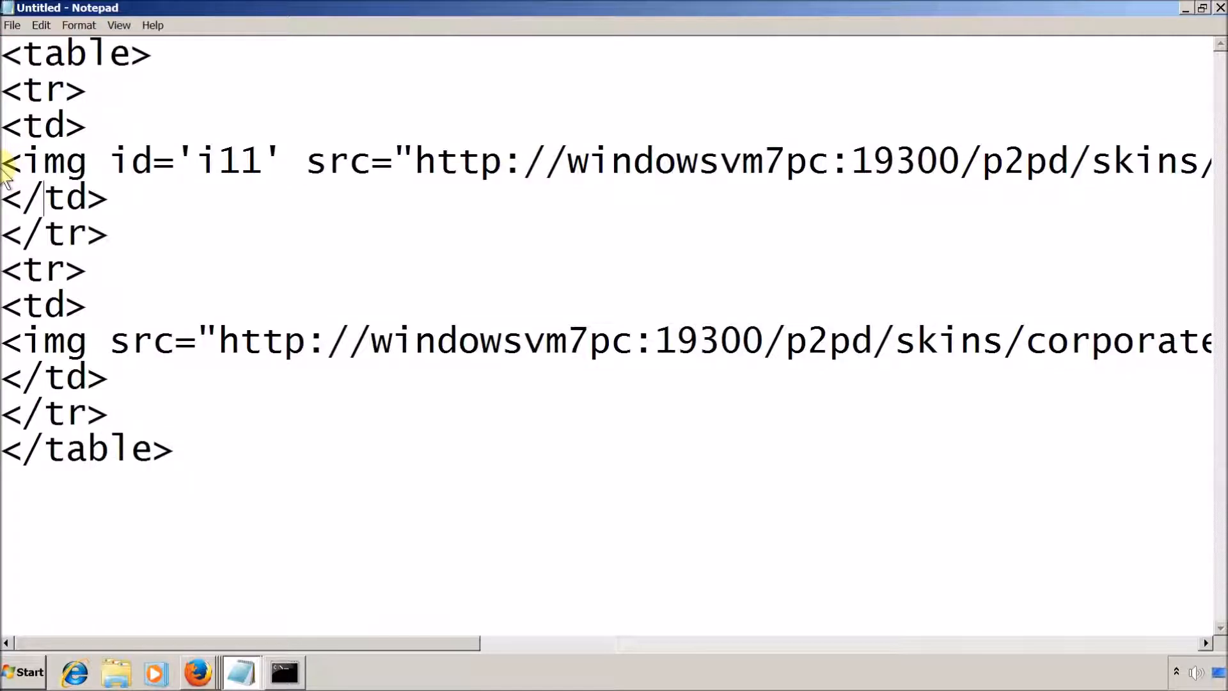
{"action": "left_click_drag", "start_coordinate": [5, 161], "coordinate": [86, 165]}
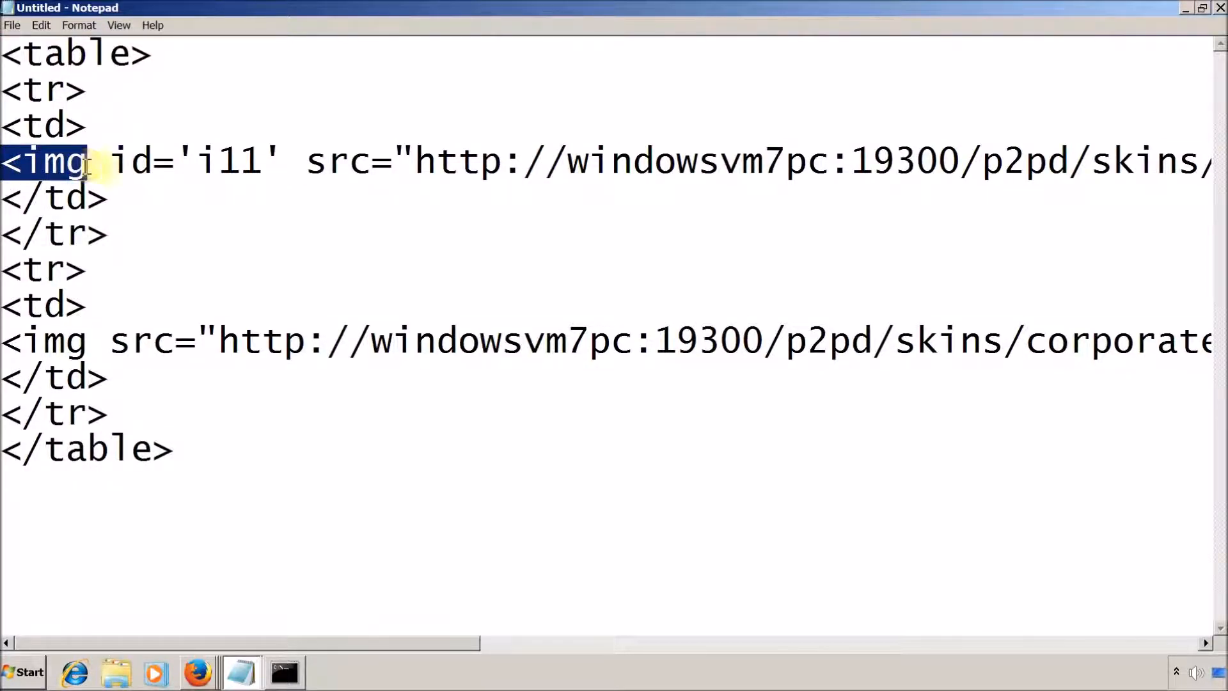
{"action": "left_click_drag", "start_coordinate": [110, 164], "coordinate": [275, 158]}
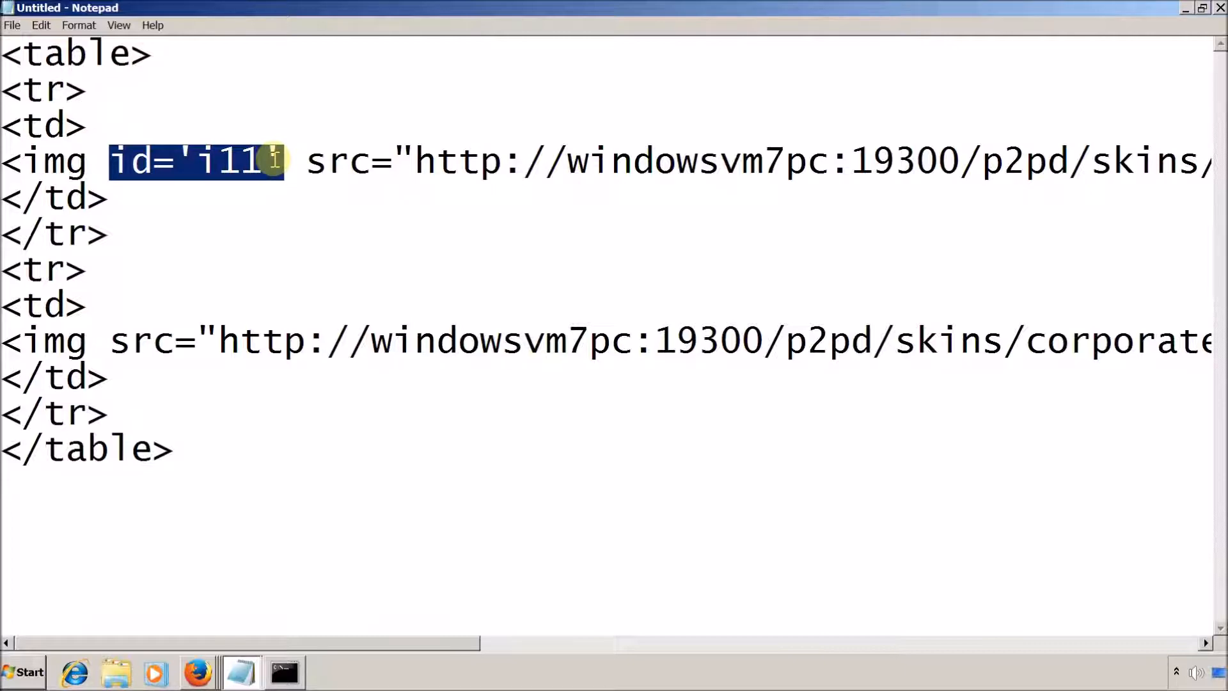
{"action": "left_click", "coordinate": [275, 158]}
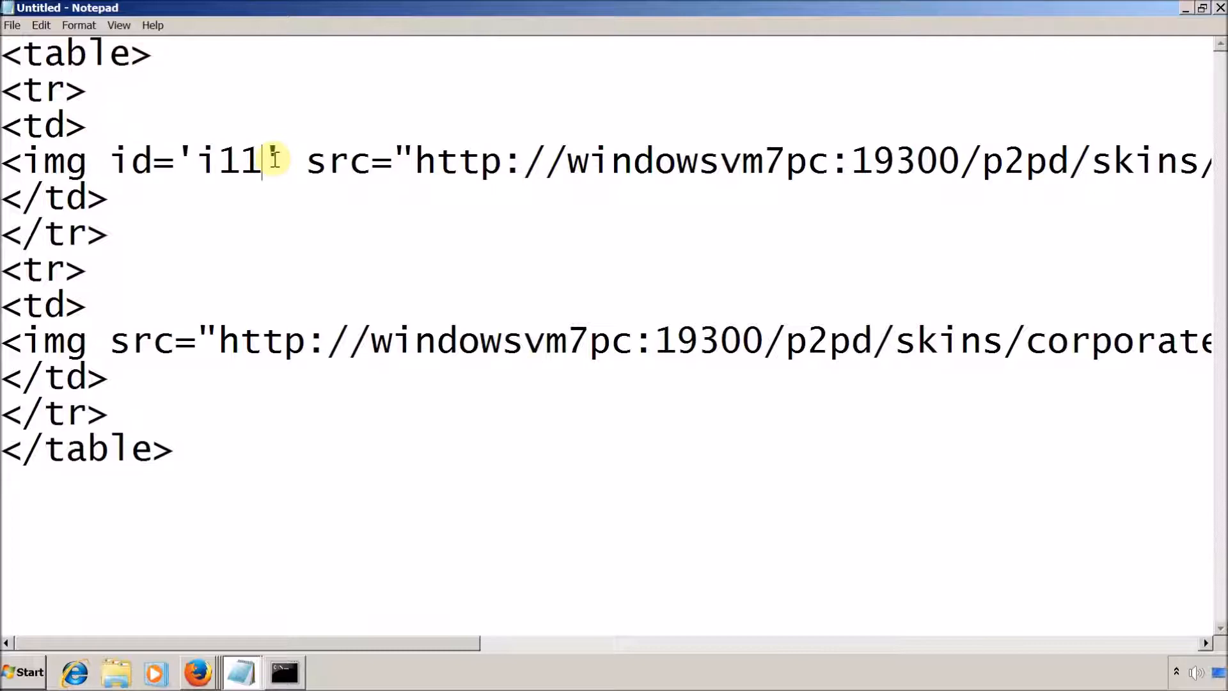
{"action": "key", "text": "ctrl+shift+Left"}
{"action": "key", "text": "ctrl+shift+Left"}
{"action": "key", "text": "ctrl+shift+Right"}
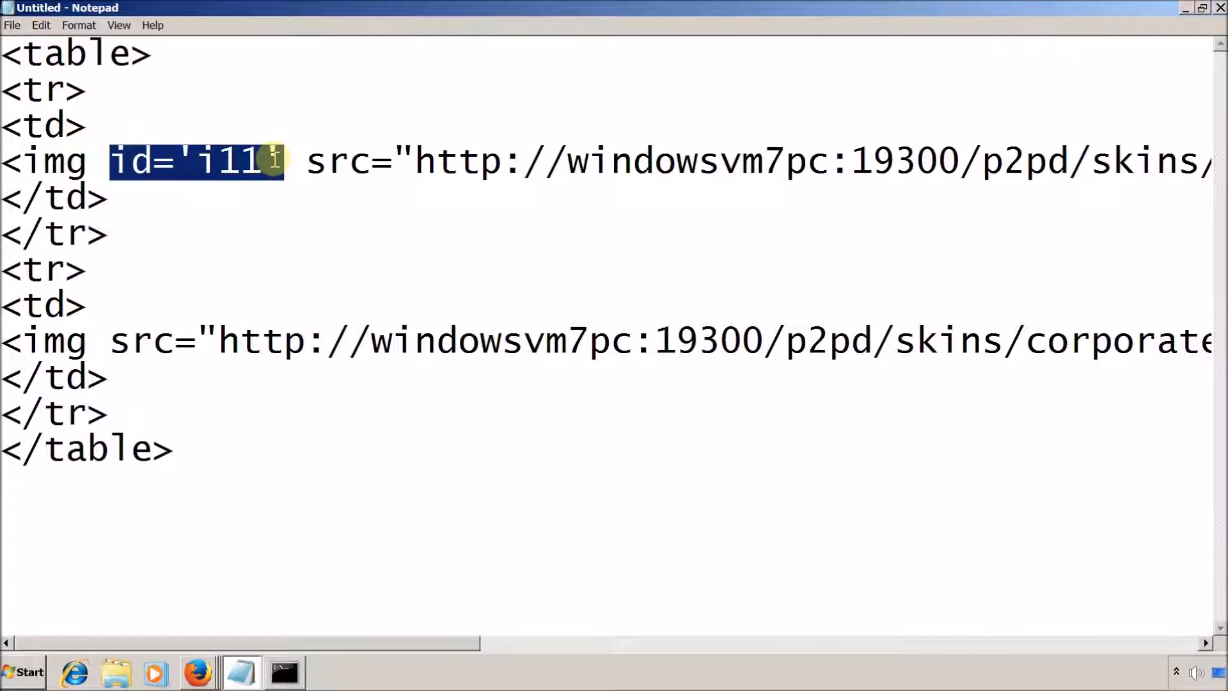
{"action": "key", "text": "Right"}
{"action": "key", "text": "Right"}
{"action": "key", "text": "Right"}
{"action": "key", "text": "Right"}
{"action": "key", "text": "Right"}
{"action": "key", "text": "Right"}
{"action": "key", "text": "Right"}
{"action": "key", "text": "Right"}
{"action": "key", "text": "Right"}
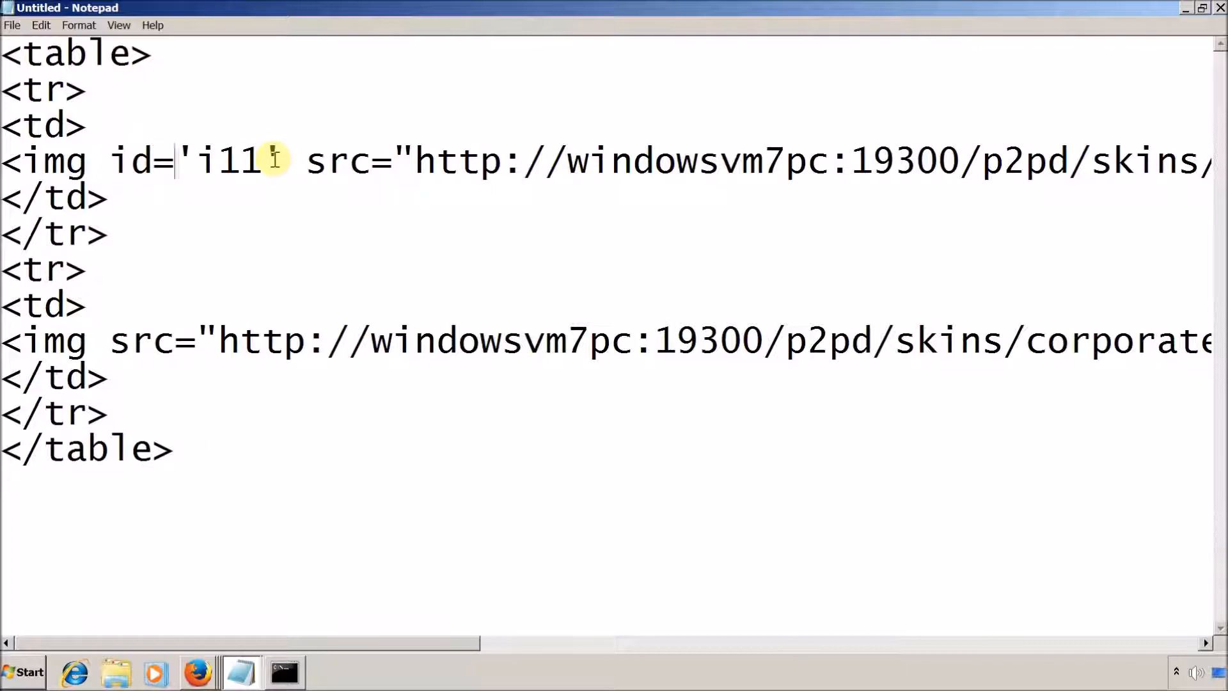
- Copy the image URL ending in mnu_sort_asc.gif from the first img tag's src attribute, without the quotes
{"action": "key", "text": "ctrl+shift+Right"}
{"action": "key", "text": "ctrl+shift+Right"}
{"action": "key", "text": "ctrl+shift+Left"}
{"action": "key", "text": "shift+Left"}
{"action": "key", "text": "Right"}
{"action": "key", "text": "Left"}
{"action": "key", "text": "Left"}
{"action": "key", "text": "ctrl+shift+Left"}
{"action": "key", "text": "ctrl+shift+Left"}
{"action": "key", "text": "ctrl+c"}
{"action": "key", "text": "ctrl+shift+Right"}
{"action": "key", "text": "shift+Right"}
{"action": "key", "text": "shift+Right"}
{"action": "key", "text": "shift+Right"}
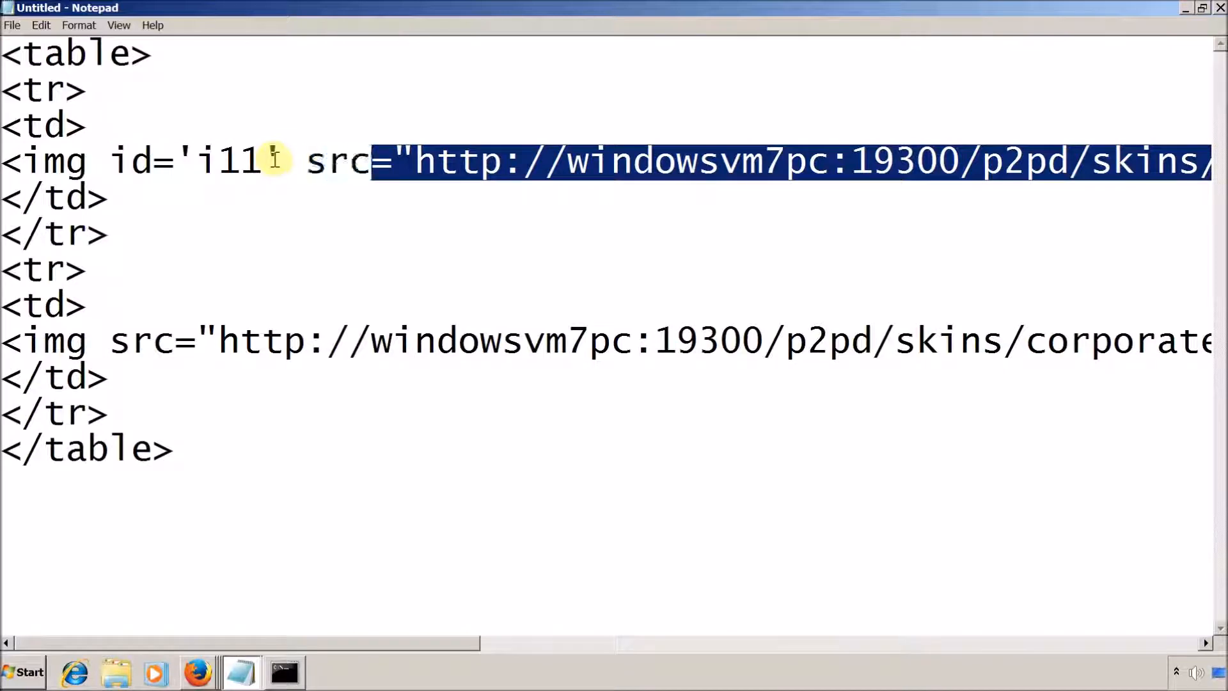
{"action": "key", "text": "shift+Right"}
{"action": "key", "text": "shift+Right"}
- Switch to Firefox and open the copied mnu_sort_asc.gif URL in a new tab to view the arrow image
{"action": "key", "text": "alt+Tab"}
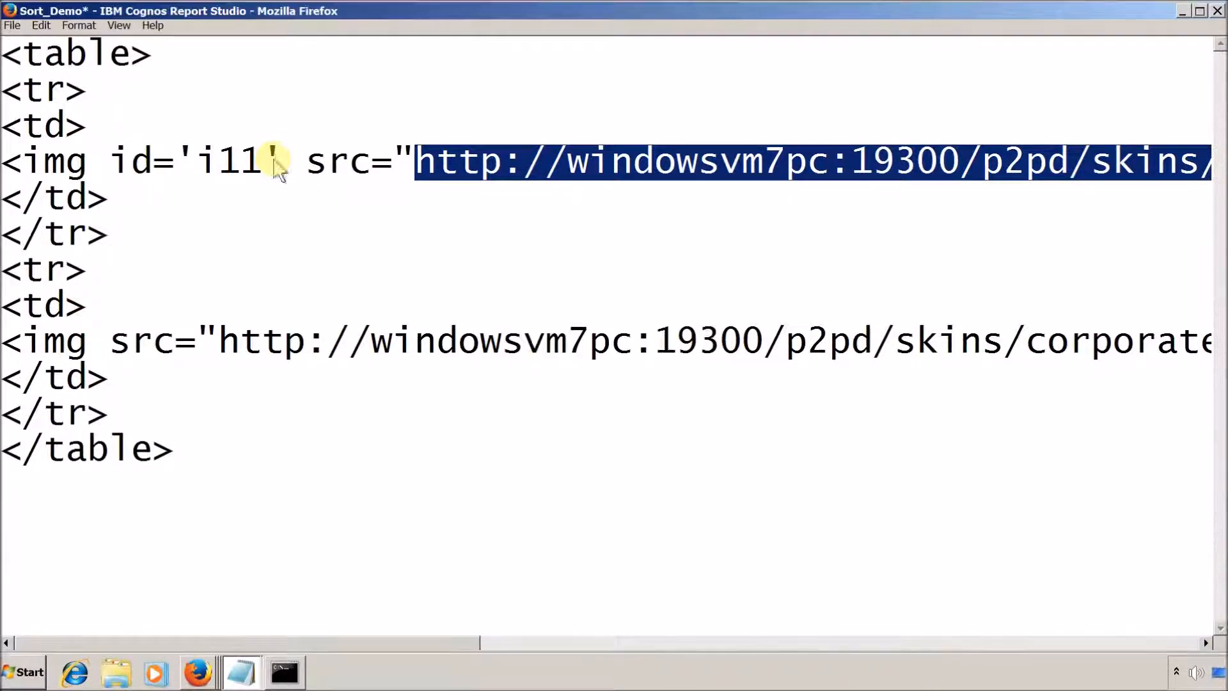
{"action": "key", "text": "alt+Tab"}
{"action": "key", "text": "alt+Tab"}
{"action": "key", "text": "alt+Tab"}
{"action": "key", "text": "alt+Tab"}
{"action": "key", "text": "alt+Tab"}
{"action": "left_click", "coordinate": [1127, 14]}
{"action": "key", "text": "ctrl+v"}
{"action": "key", "text": "Return"}
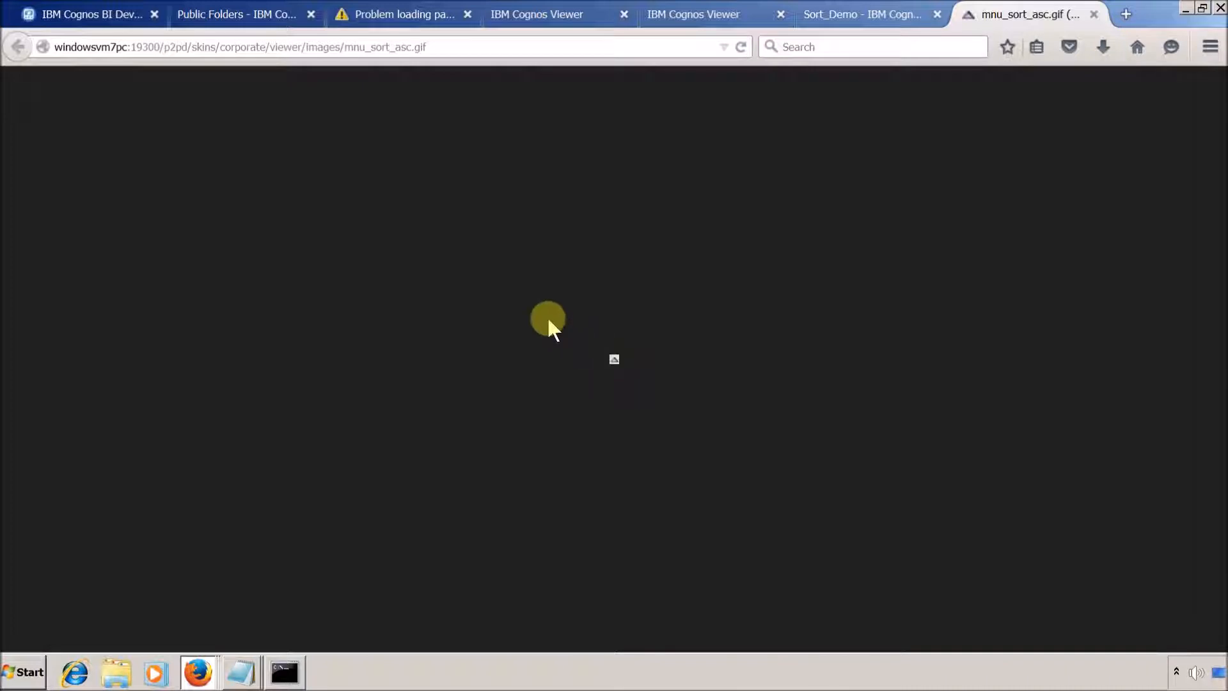
{"action": "left_click_drag", "start_coordinate": [422, 49], "coordinate": [45, 38]}
- Switch back to Notepad and replace the first image's src URL with the placeholder <ImageURL>
{"action": "key", "text": "alt+Tab"}
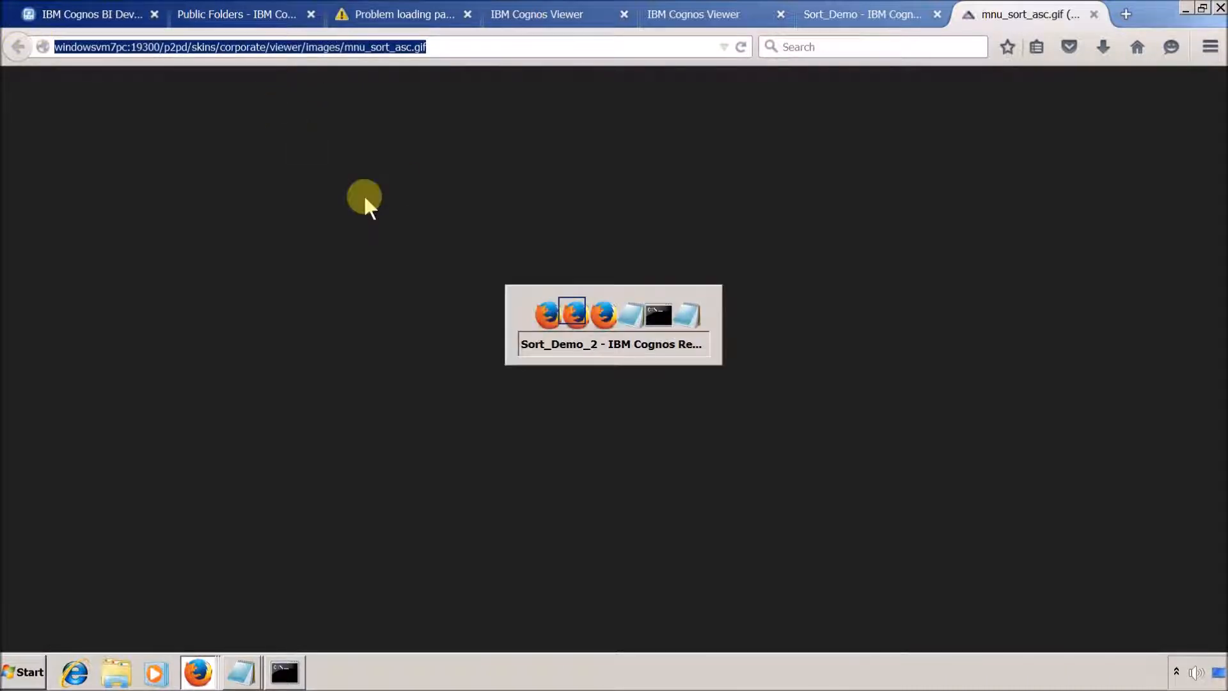
{"action": "key", "text": "alt+Tab"}
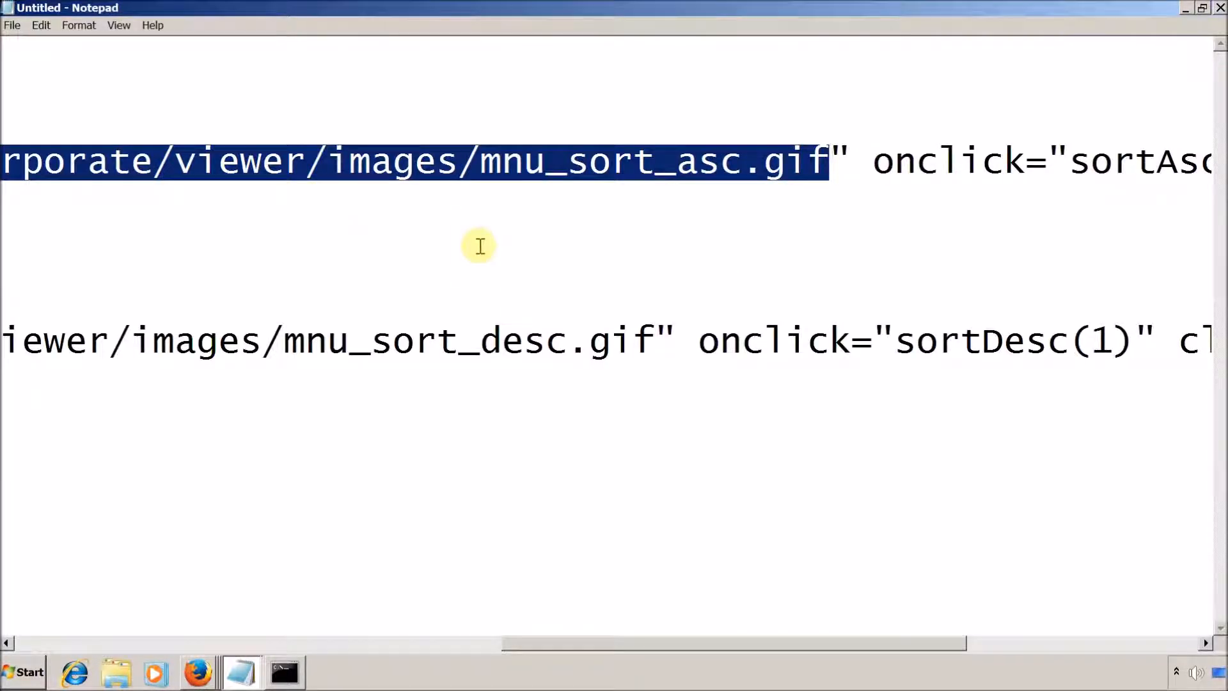
{"action": "key", "text": "Delete"}
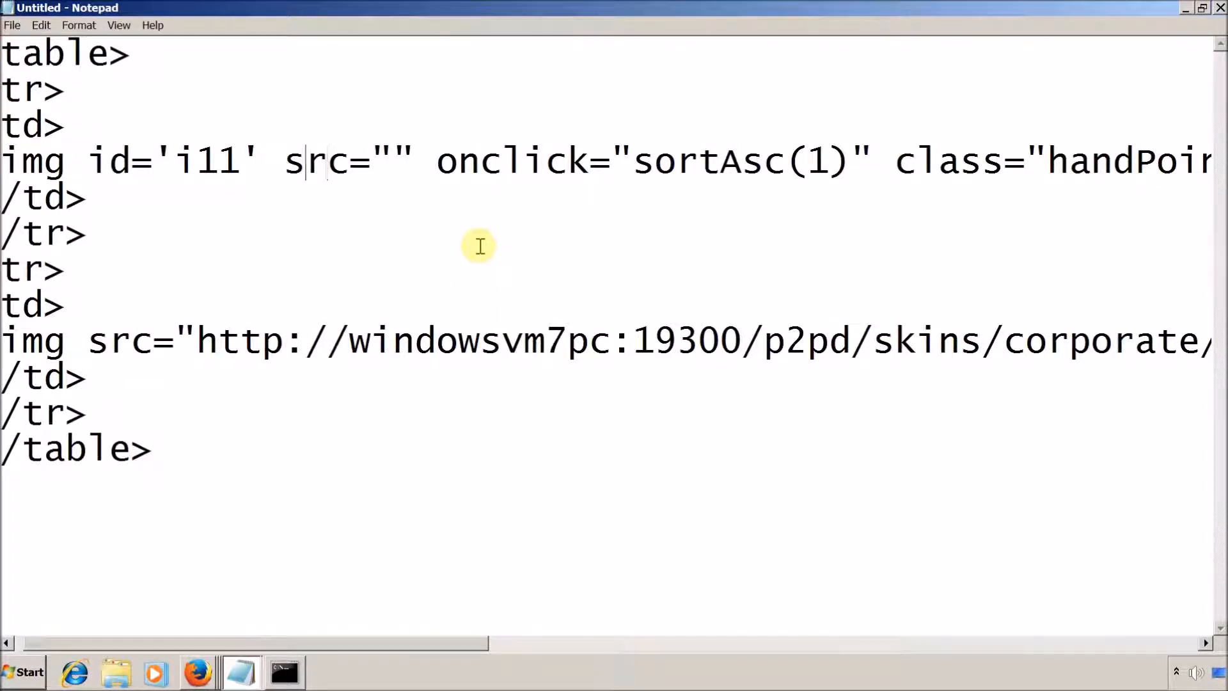
{"action": "key", "text": "Right"}
{"action": "key", "text": "Right"}
{"action": "key", "text": "Left"}
{"action": "type", "text": "<ImageURL>"}
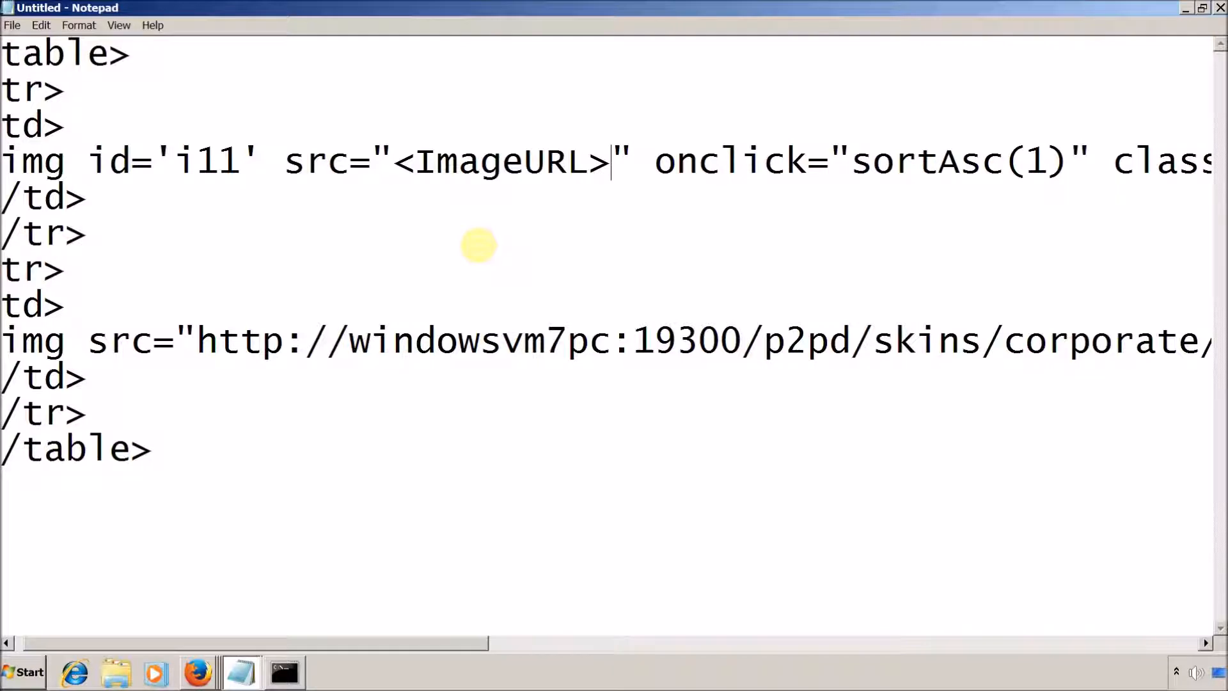
- Paste the copied mnu_sort_asc.gif URL on a new line directly above the first img tag
{"action": "key", "text": "Home"}
{"action": "key", "text": "Return"}
{"action": "key", "text": "Up"}
{"action": "key", "text": "ctrl+v"}
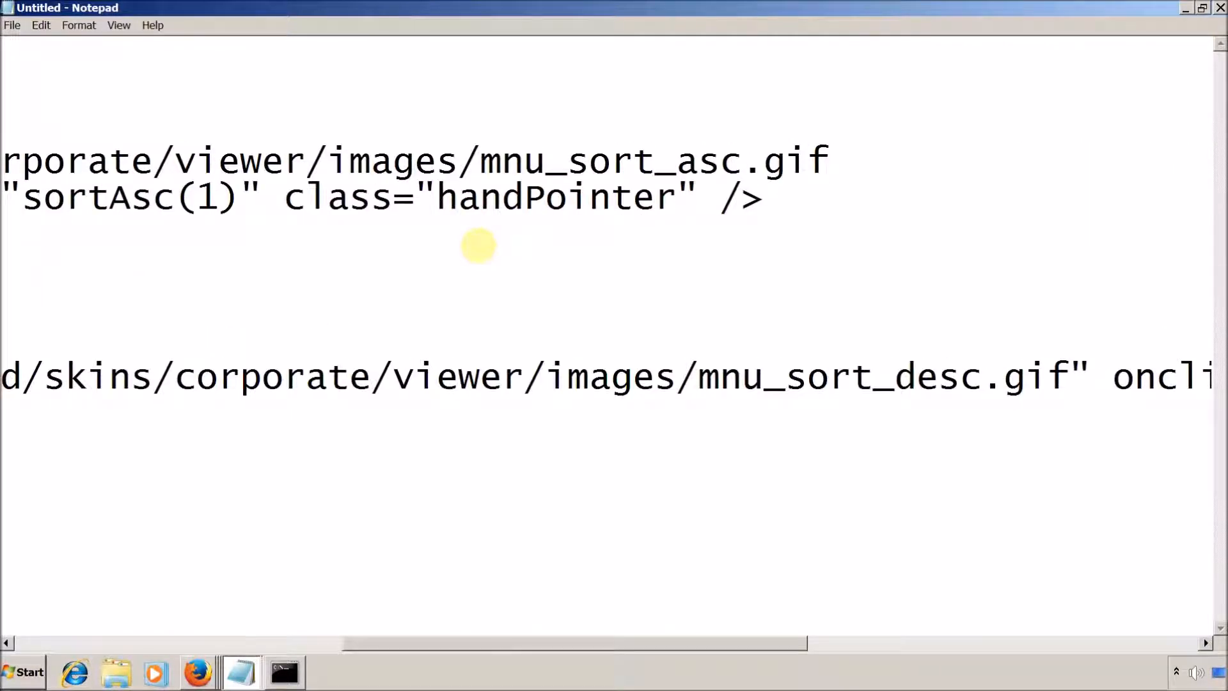
{"action": "key", "text": "Home"}
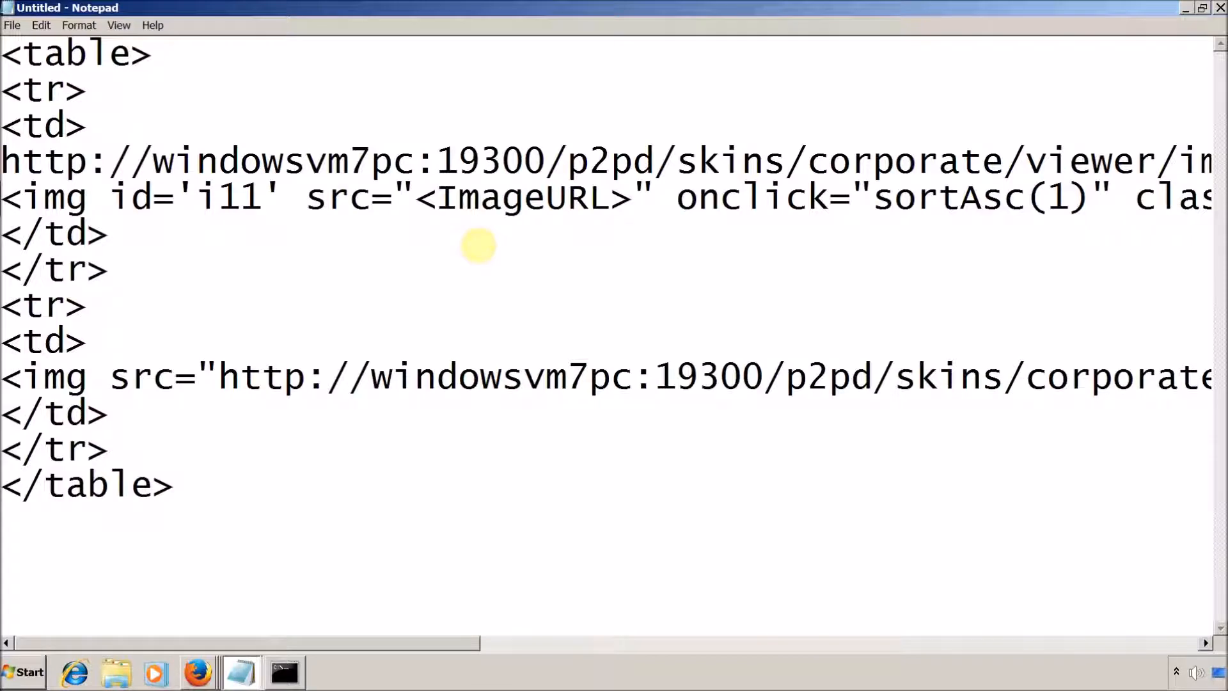
{"action": "left_click", "coordinate": [811, 161]}
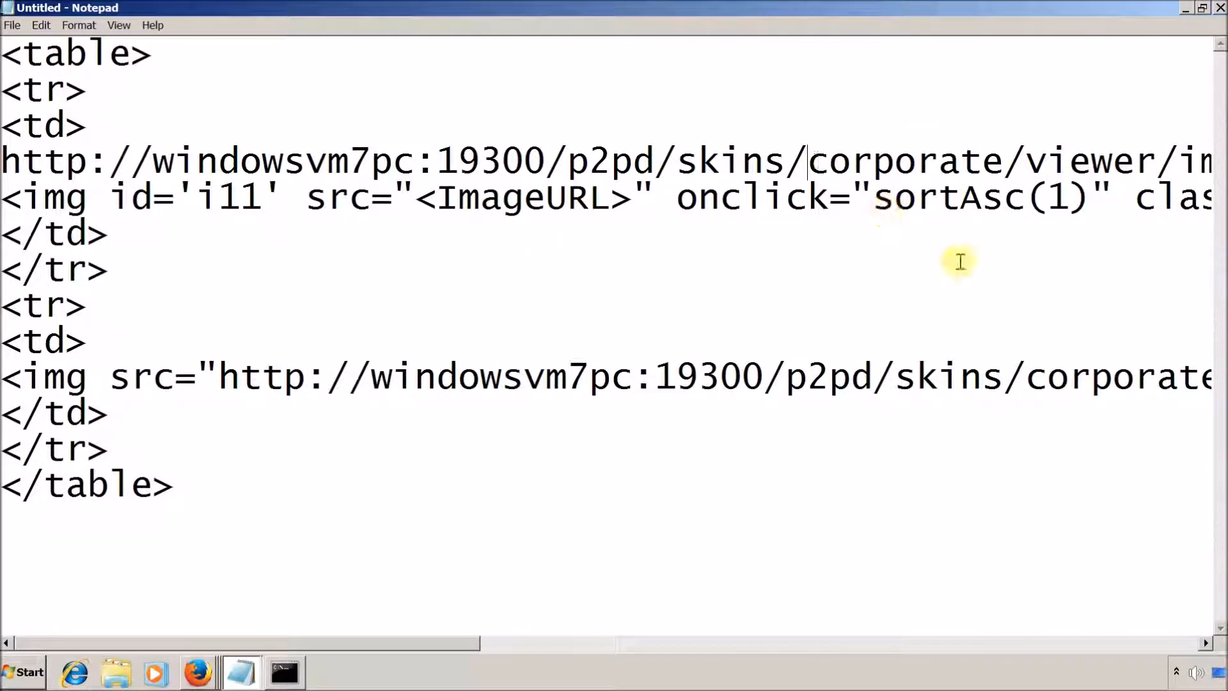
- Break the pasted image URL onto a new line after skins/ and move the first img tag's attributes from onclick onward to a new line
{"action": "key", "text": "Return"}
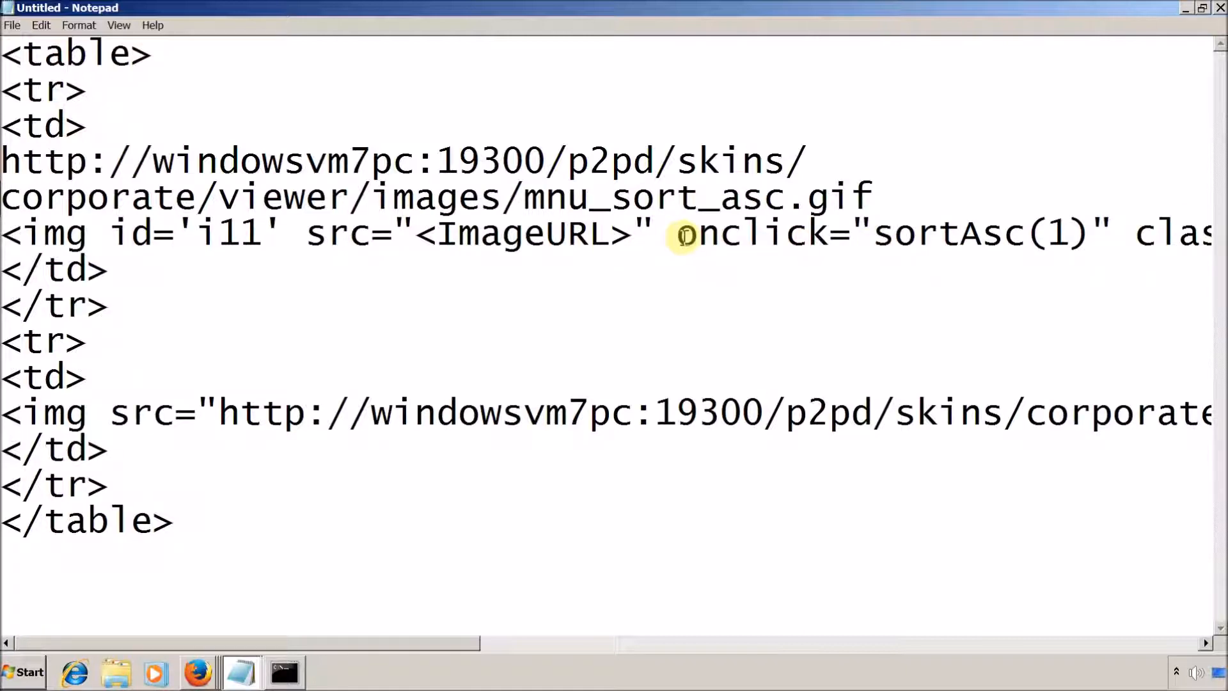
{"action": "key", "text": "Return"}
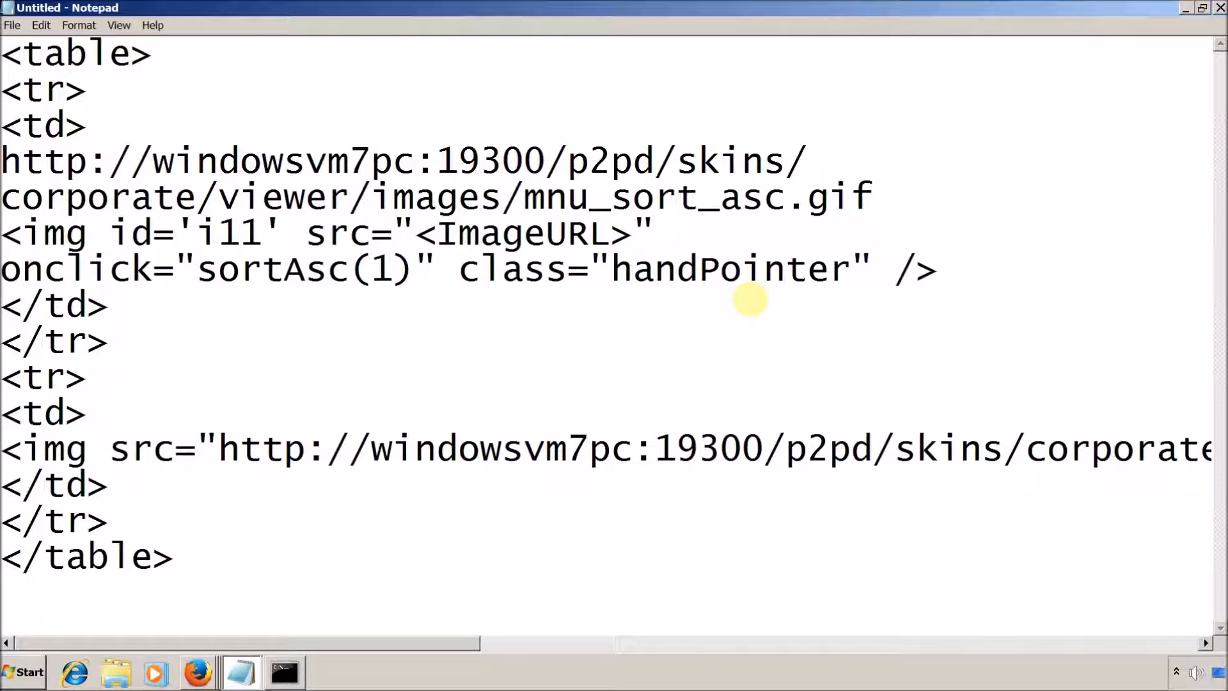
- Examine the first img tag's onclick attribute and the sortAsc(1) function call it contains by highlighting each part
{"action": "left_click_drag", "start_coordinate": [198, 269], "coordinate": [340, 269]}
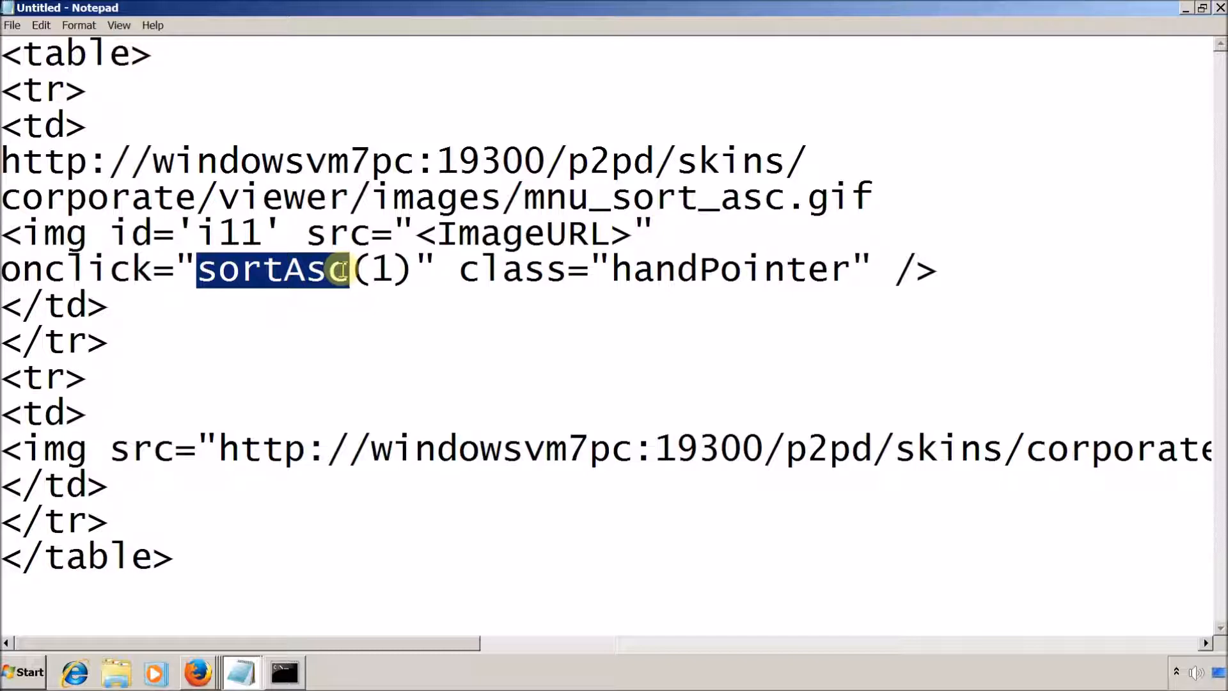
{"action": "key", "text": "Left"}
{"action": "key", "text": "Left"}
{"action": "key", "text": "Left"}
{"action": "key", "text": "Left"}
{"action": "key", "text": "Left"}
{"action": "key", "text": "Left"}
{"action": "key", "text": "Left"}
{"action": "key", "text": "shift+Right"}
{"action": "key", "text": "shift+Right"}
{"action": "key", "text": "shift+Right"}
{"action": "key", "text": "shift+Right"}
{"action": "key", "text": "shift+Right"}
{"action": "key", "text": "shift+Right"}
{"action": "key", "text": "shift+Right"}
{"action": "key", "text": "shift+Right"}
{"action": "key", "text": "shift+Right"}
{"action": "key", "text": "shift+Right"}
{"action": "key", "text": "shift+Right"}
{"action": "key", "text": "shift+Right"}
{"action": "key", "text": "shift+Left"}
{"action": "key", "text": "shift+Left"}
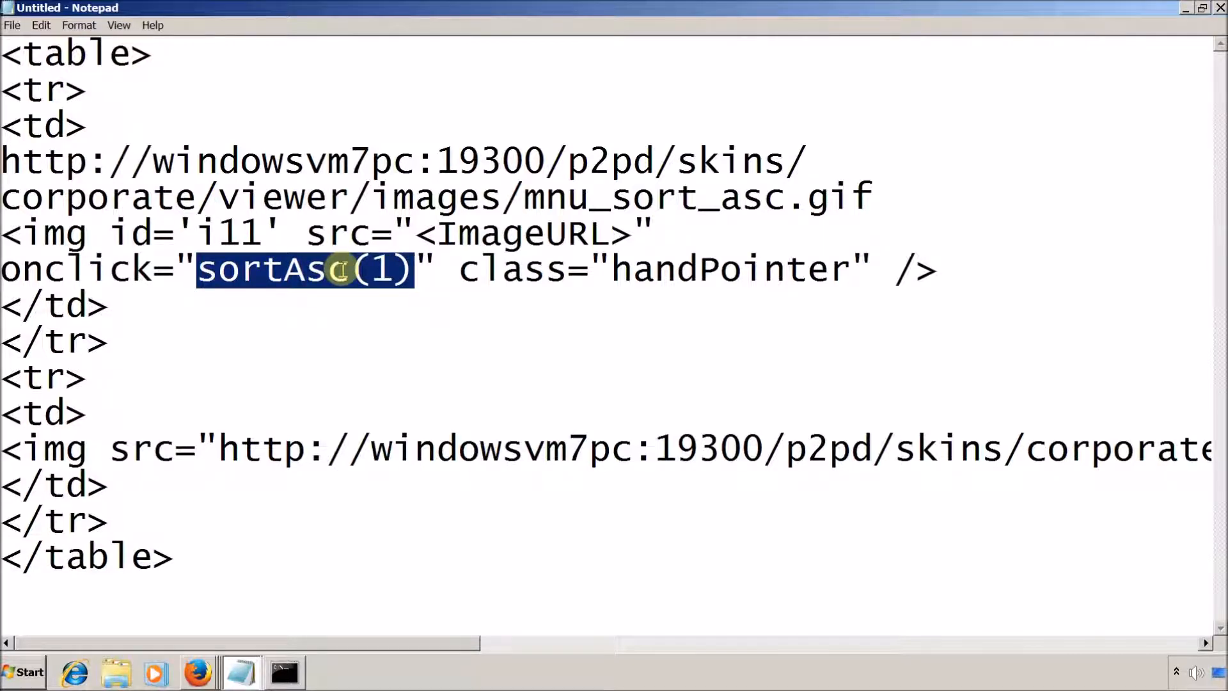
{"action": "key", "text": "Left"}
{"action": "key", "text": "Left"}
{"action": "key", "text": "Left"}
{"action": "key", "text": "Left"}
{"action": "key", "text": "Left"}
{"action": "key", "text": "Left"}
{"action": "key", "text": "Left"}
{"action": "key", "text": "Left"}
{"action": "key", "text": "Left"}
{"action": "key", "text": "shift+Right"}
{"action": "key", "text": "shift+Right"}
{"action": "key", "text": "shift+Right"}
{"action": "key", "text": "shift+Right"}
{"action": "key", "text": "shift+Right"}
{"action": "key", "text": "shift+Right"}
{"action": "key", "text": "shift+Right"}
{"action": "key", "text": "shift+Right"}
{"action": "key", "text": "shift+Right"}
{"action": "key", "text": "shift+Right"}
{"action": "key", "text": "Left"}
{"action": "key", "text": "Left"}
{"action": "key", "text": "Left"}
{"action": "key", "text": "Left"}
{"action": "key", "text": "Left"}
{"action": "key", "text": "Left"}
{"action": "key", "text": "Left"}
{"action": "key", "text": "Left"}
{"action": "key", "text": "Left"}
{"action": "key", "text": "Left"}
{"action": "key", "text": "Left"}
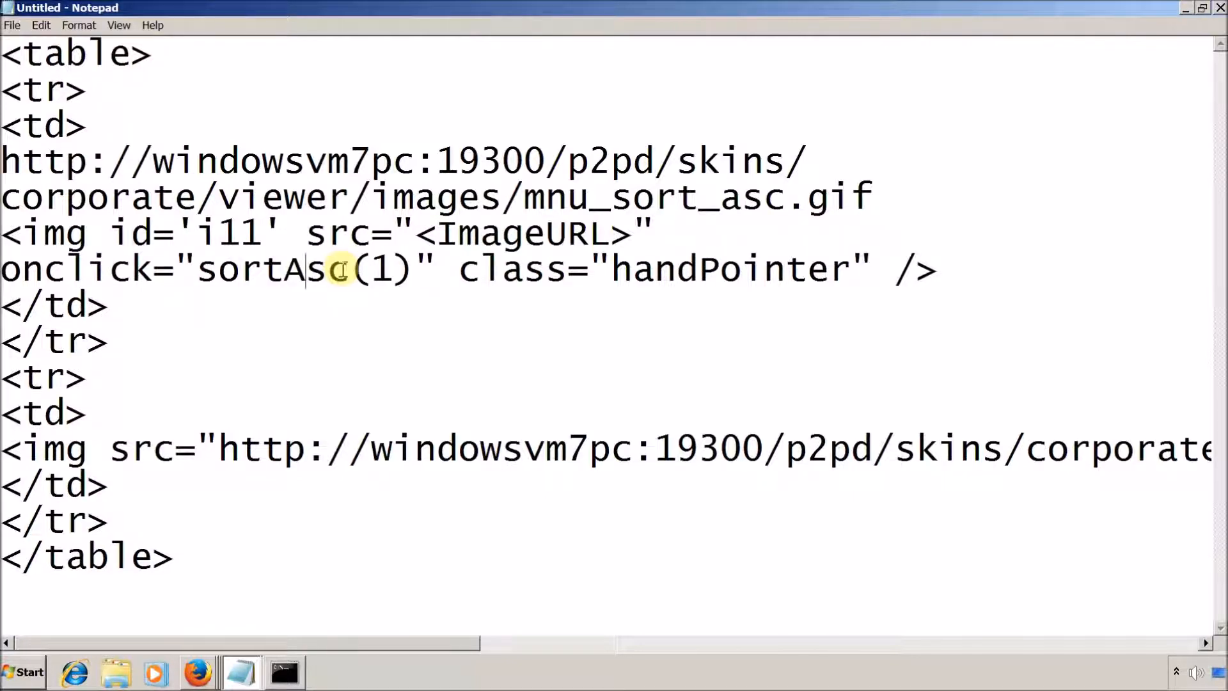
{"action": "key", "text": "Left"}
{"action": "key", "text": "Left"}
{"action": "key", "text": "Right"}
{"action": "key", "text": "shift+Home"}
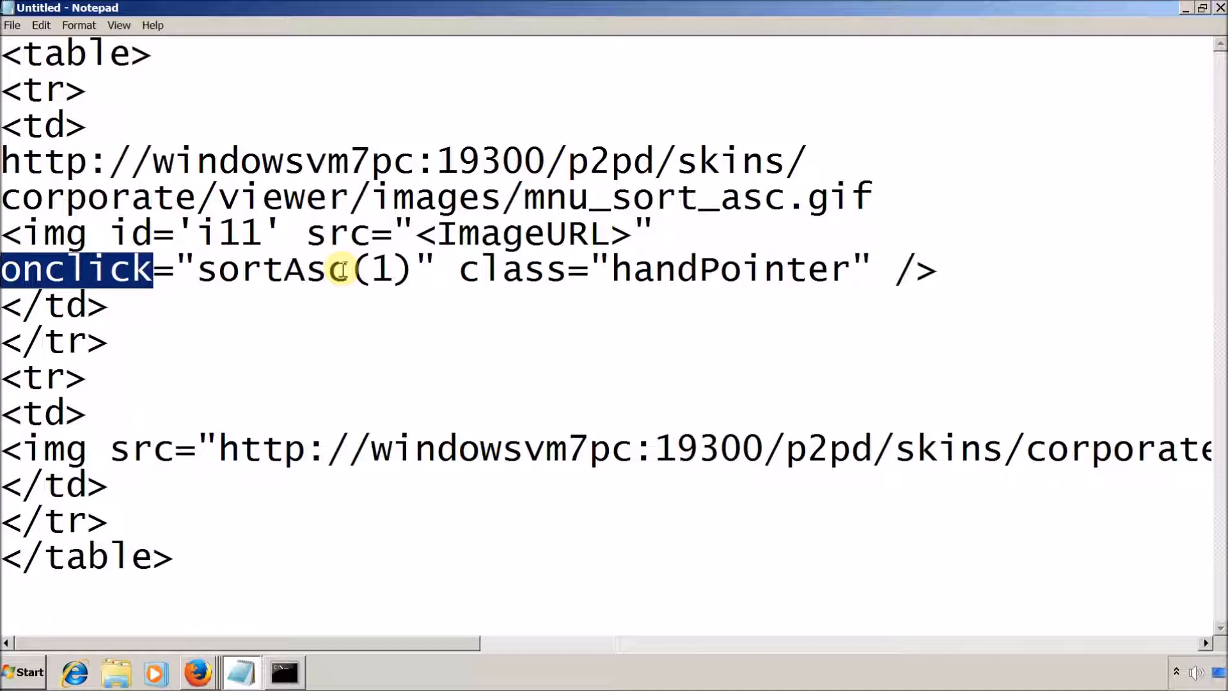
{"action": "key", "text": "Right"}
{"action": "key", "text": "Right"}
{"action": "key", "text": "Right"}
{"action": "key", "text": "Right"}
{"action": "key", "text": "Right"}
{"action": "key", "text": "Right"}
{"action": "key", "text": "Right"}
{"action": "key", "text": "Right"}
{"action": "key", "text": "Right"}
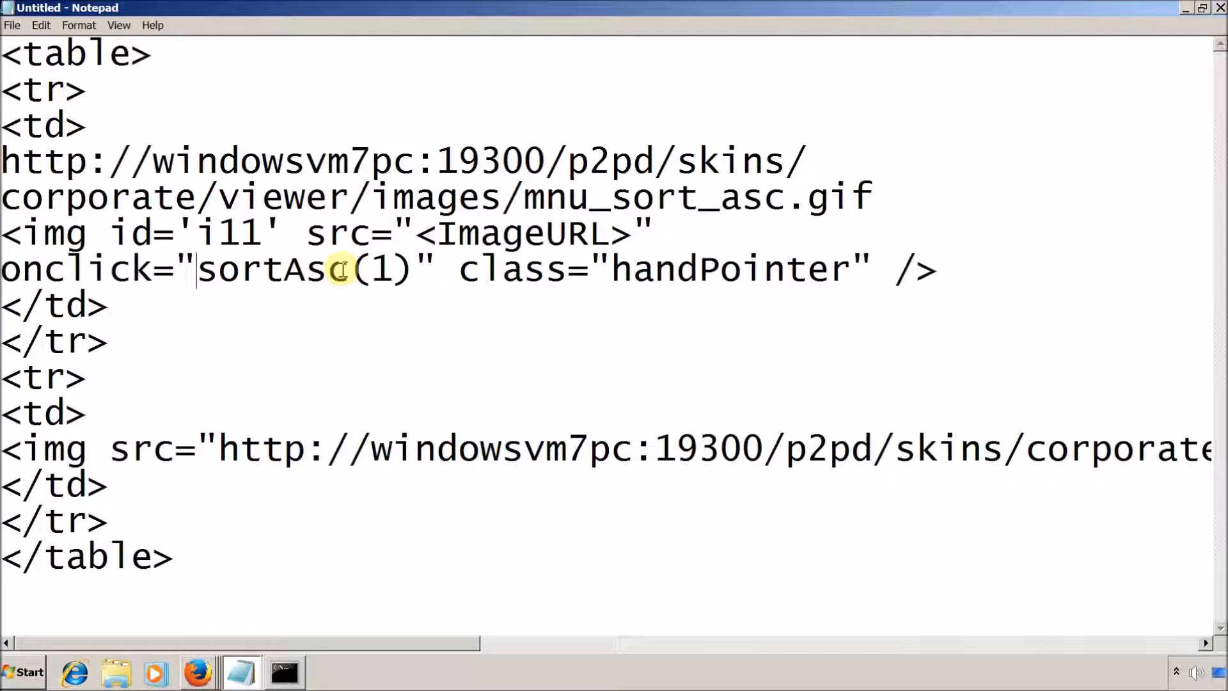
- Examine the class="handPointer" attribute at the end of the first img tag
{"action": "key", "text": "ctrl+shift+Right"}
{"action": "key", "text": "shift+Right"}
{"action": "key", "text": "shift+Right"}
{"action": "key", "text": "shift+Right"}
{"action": "key", "text": "Right"}
{"action": "key", "text": "Right"}
{"action": "key", "text": "Right"}
{"action": "key", "text": "Right"}
{"action": "key", "text": "Left"}
{"action": "key", "text": "ctrl+shift+Right"}
{"action": "key", "text": "shift+Left"}
{"action": "key", "text": "shift+Left"}
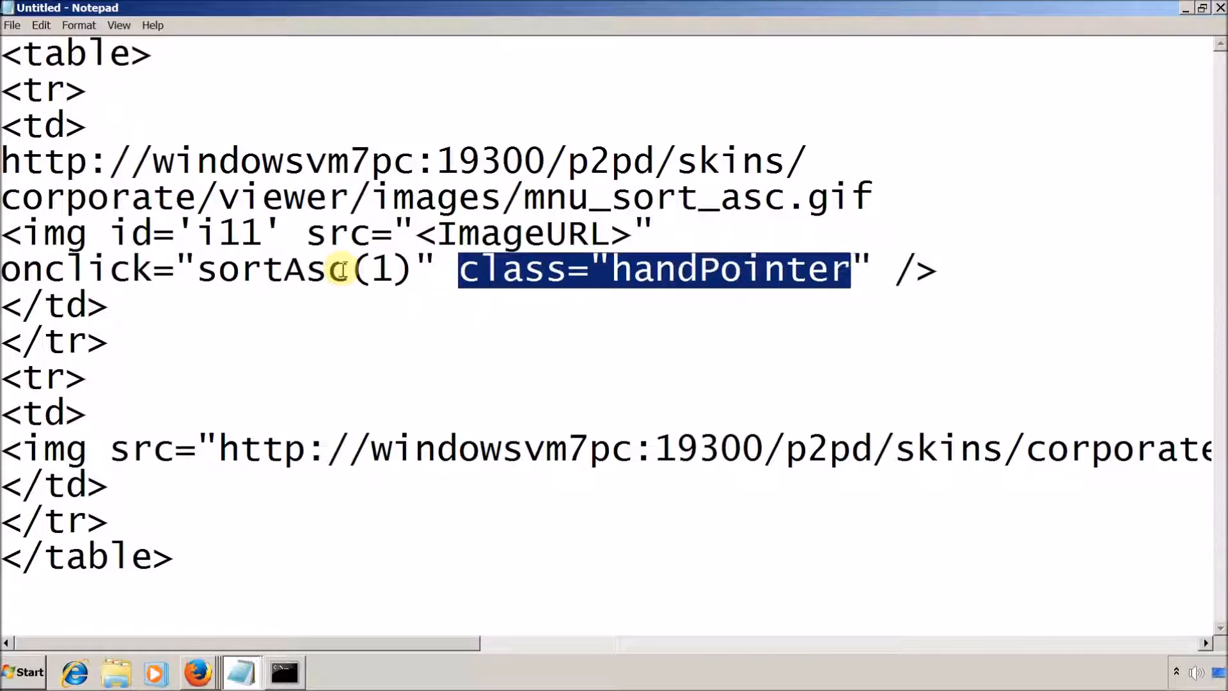
{"action": "key", "text": "Left"}
{"action": "key", "text": "Left"}
{"action": "key", "text": "Right"}
{"action": "key", "text": "Right"}
{"action": "key", "text": "ctrl+shift+Left"}
{"action": "key", "text": "shift+Right"}
{"action": "key", "text": "shift+Right"}
{"action": "key", "text": "shift+Right"}
{"action": "key", "text": "shift+Right"}
{"action": "key", "text": "shift+Right"}
{"action": "key", "text": "shift+Right"}
{"action": "key", "text": "shift+Right"}
{"action": "key", "text": "Right"}
{"action": "key", "text": "Right"}
{"action": "key", "text": "Right"}
{"action": "key", "text": "Right"}
{"action": "key", "text": "Right"}
{"action": "key", "text": "Right"}
{"action": "key", "text": "Right"}
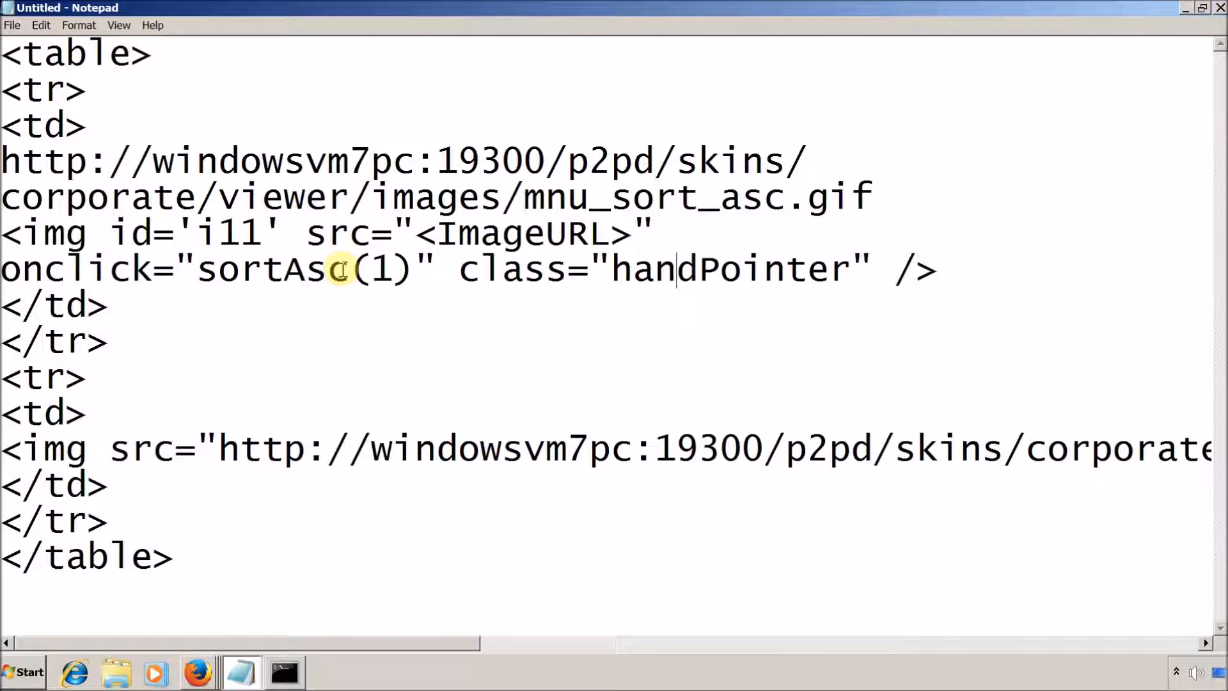
{"action": "key", "text": "Right"}
{"action": "key", "text": "Right"}
{"action": "key", "text": "Right"}
{"action": "key", "text": "Right"}
{"action": "key", "text": "Right"}
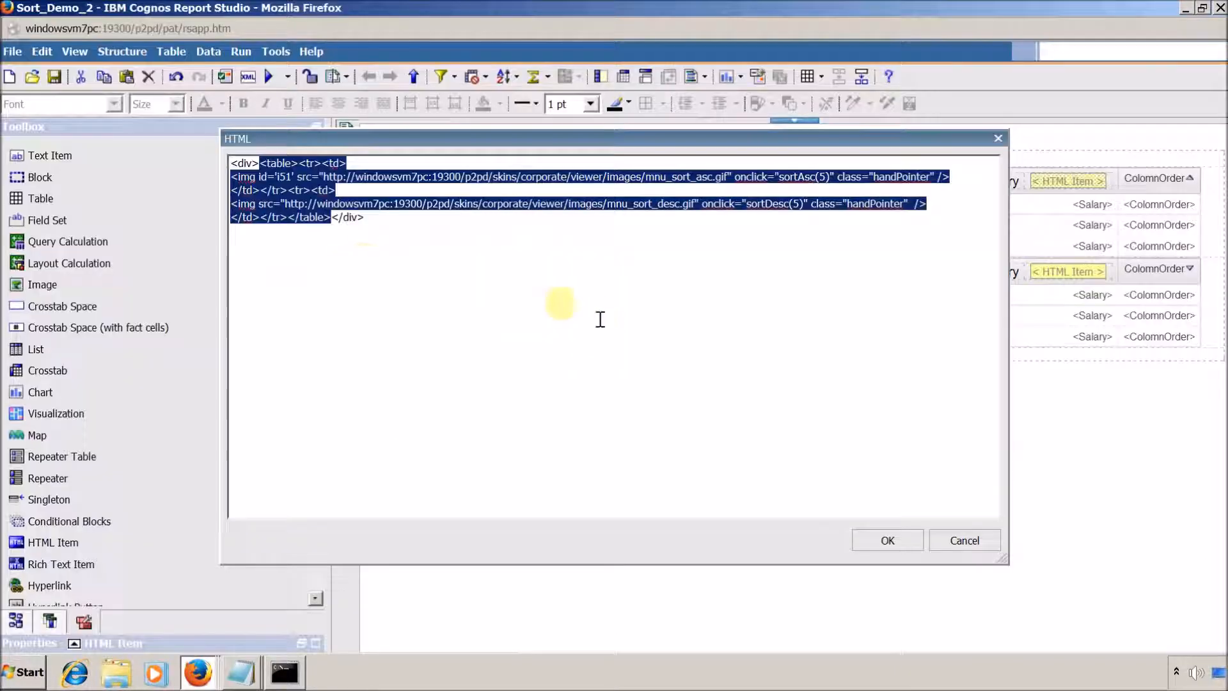
- In Sort_Demo_2, try removing class="handPointer" from the ascending arrow image in the Salary header's HTML item and undo the change
{"action": "left_click", "coordinate": [444, 236]}
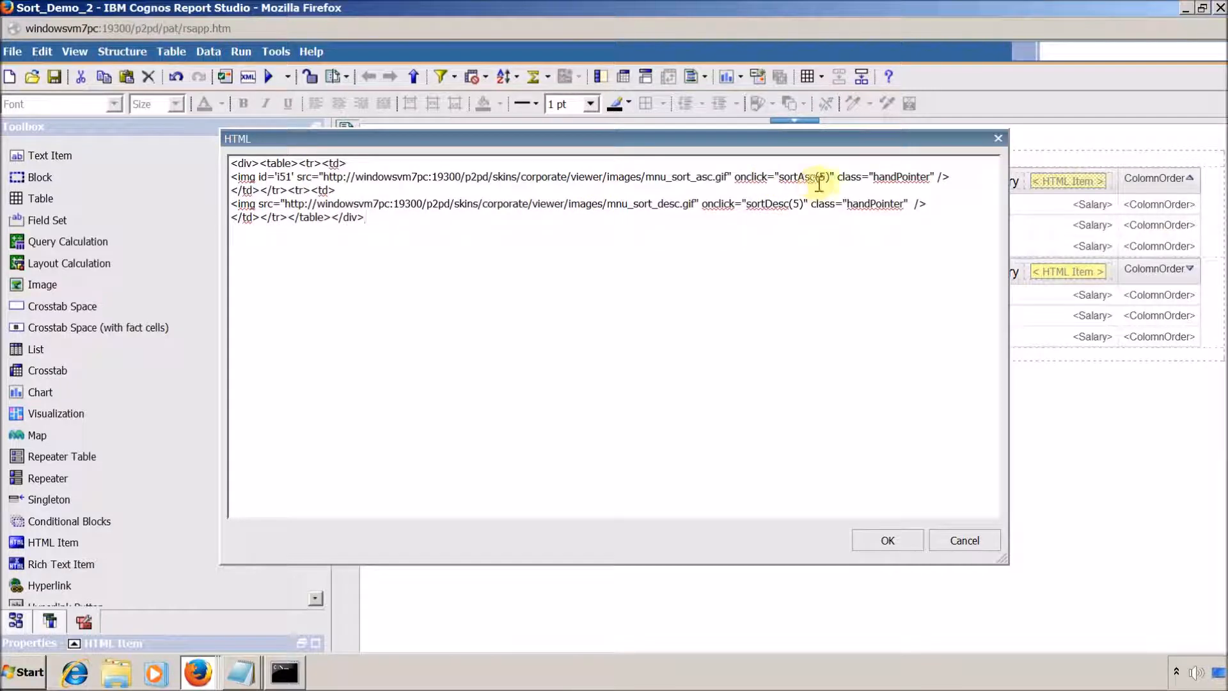
{"action": "left_click", "coordinate": [839, 178]}
{"action": "key", "text": "shift+Right"}
{"action": "key", "text": "shift+Right"}
{"action": "key", "text": "shift+Right"}
{"action": "key", "text": "shift+Right"}
{"action": "key", "text": "shift+Right"}
{"action": "key", "text": "shift+Right"}
{"action": "key", "text": "shift+Right"}
{"action": "key", "text": "shift+Right"}
{"action": "key", "text": "shift+Right"}
{"action": "key", "text": "shift+Right"}
{"action": "key", "text": "shift+Right"}
{"action": "key", "text": "shift+Right"}
{"action": "key", "text": "shift+Right"}
{"action": "key", "text": "shift+Right"}
{"action": "key", "text": "shift+Right"}
{"action": "key", "text": "shift+Right"}
{"action": "key", "text": "shift+Right"}
{"action": "key", "text": "shift+Right"}
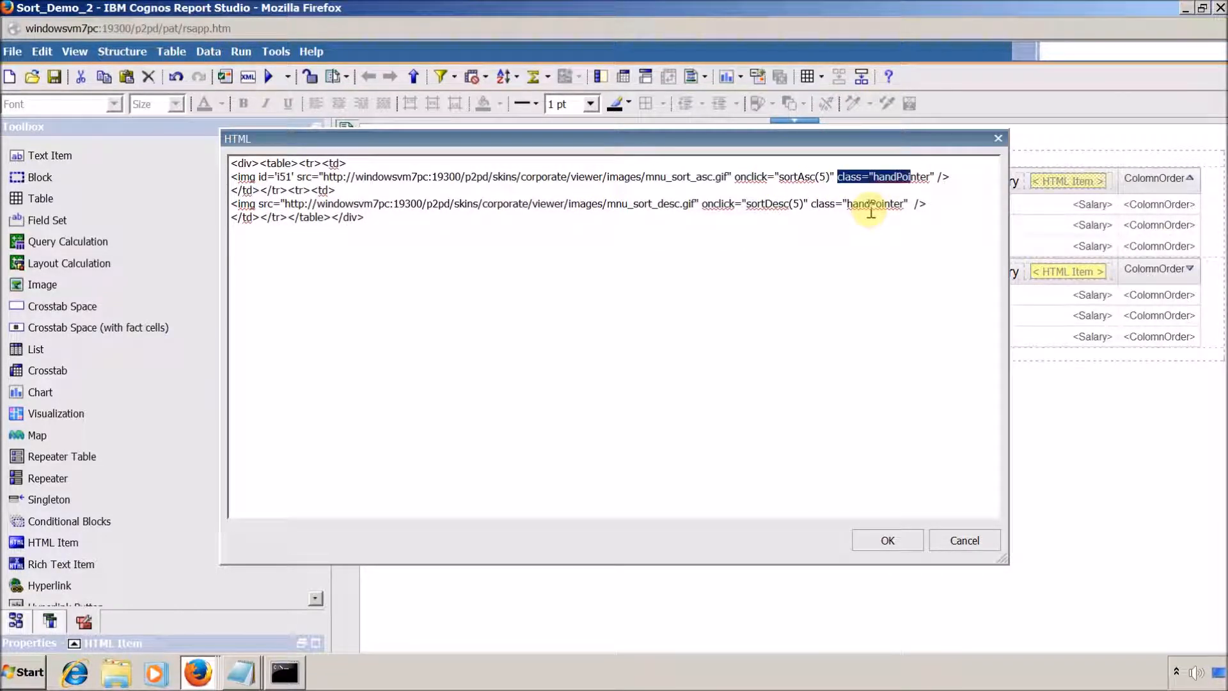
{"action": "key", "text": "Delete"}
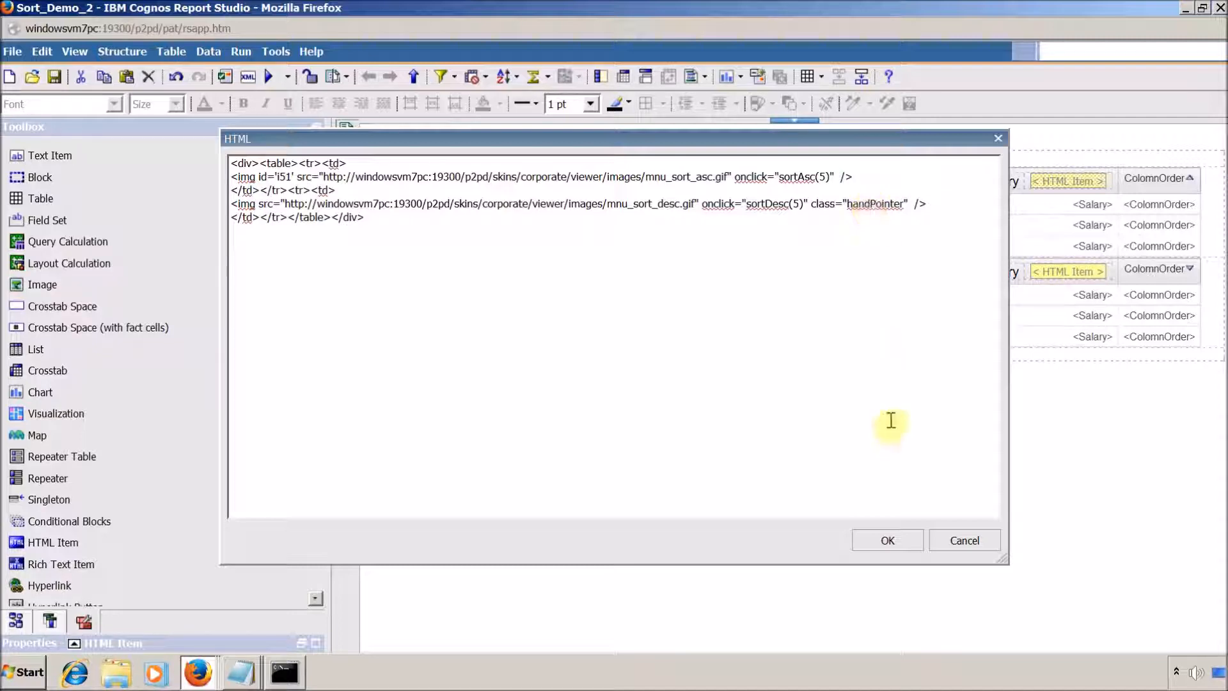
{"action": "left_click", "coordinate": [885, 541]}
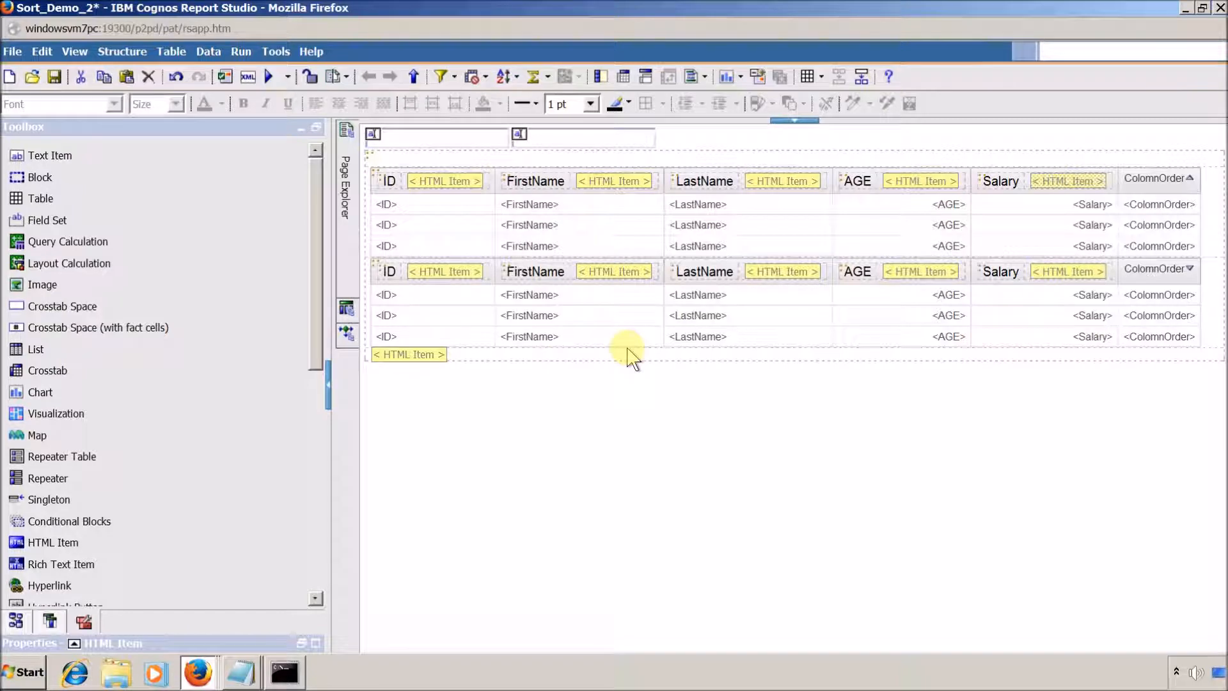
{"action": "key", "text": "ctrl+z"}
- Switch to the Sort_Demo report and remove class="handPointer" from the sortAsc(1) image in the ID header's HTML item
{"action": "key", "text": "alt+Tab"}
{"action": "key", "text": "alt+Tab"}
{"action": "key", "text": "alt+Tab"}
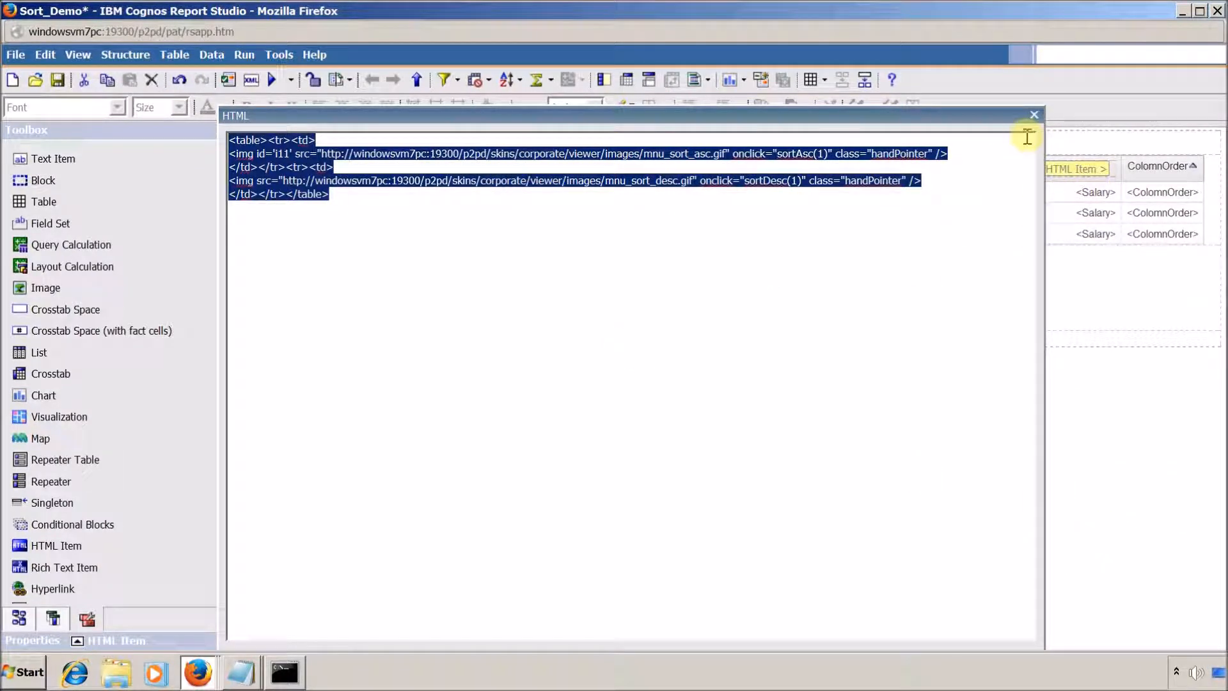
{"action": "left_click", "coordinate": [1034, 115]}
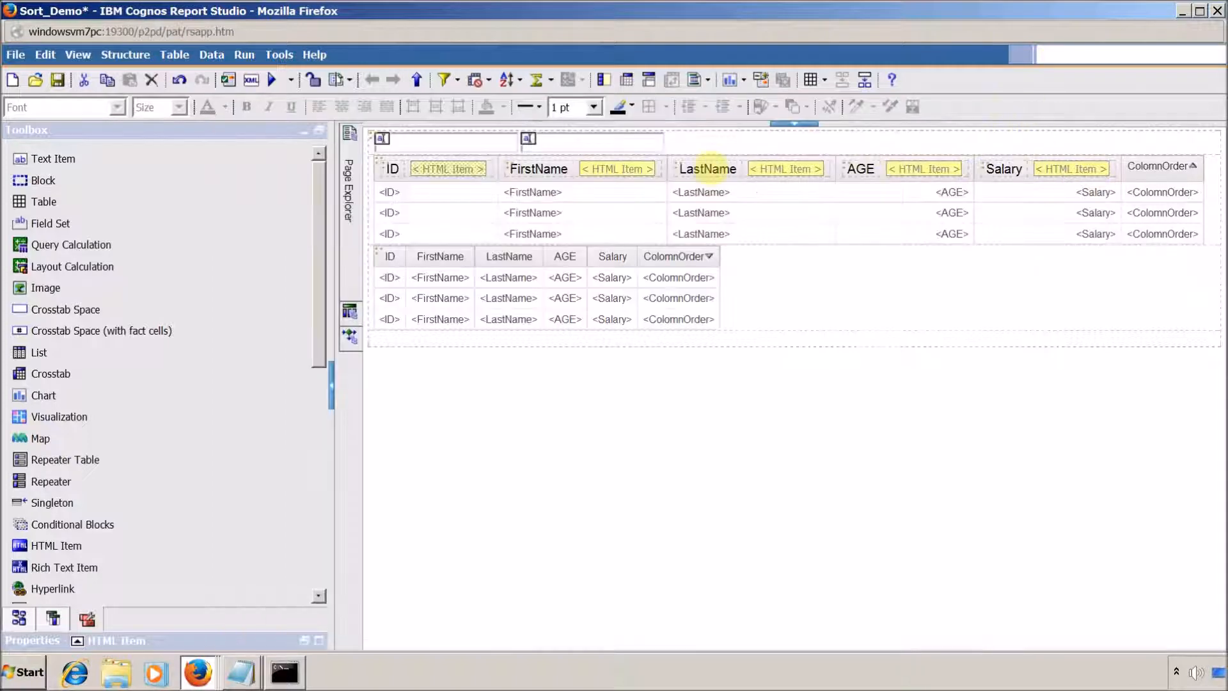
{"action": "double_click", "coordinate": [452, 170]}
{"action": "left_click", "coordinate": [819, 104]}
{"action": "key", "text": "shift+Right"}
{"action": "key", "text": "shift+Right"}
{"action": "key", "text": "shift+Right"}
{"action": "key", "text": "shift+Right"}
{"action": "key", "text": "shift+Right"}
{"action": "key", "text": "shift+Right"}
{"action": "key", "text": "shift+Right"}
{"action": "key", "text": "shift+Right"}
{"action": "key", "text": "shift+Right"}
{"action": "key", "text": "shift+Right"}
{"action": "key", "text": "shift+Right"}
{"action": "key", "text": "shift+Right"}
{"action": "key", "text": "shift+Right"}
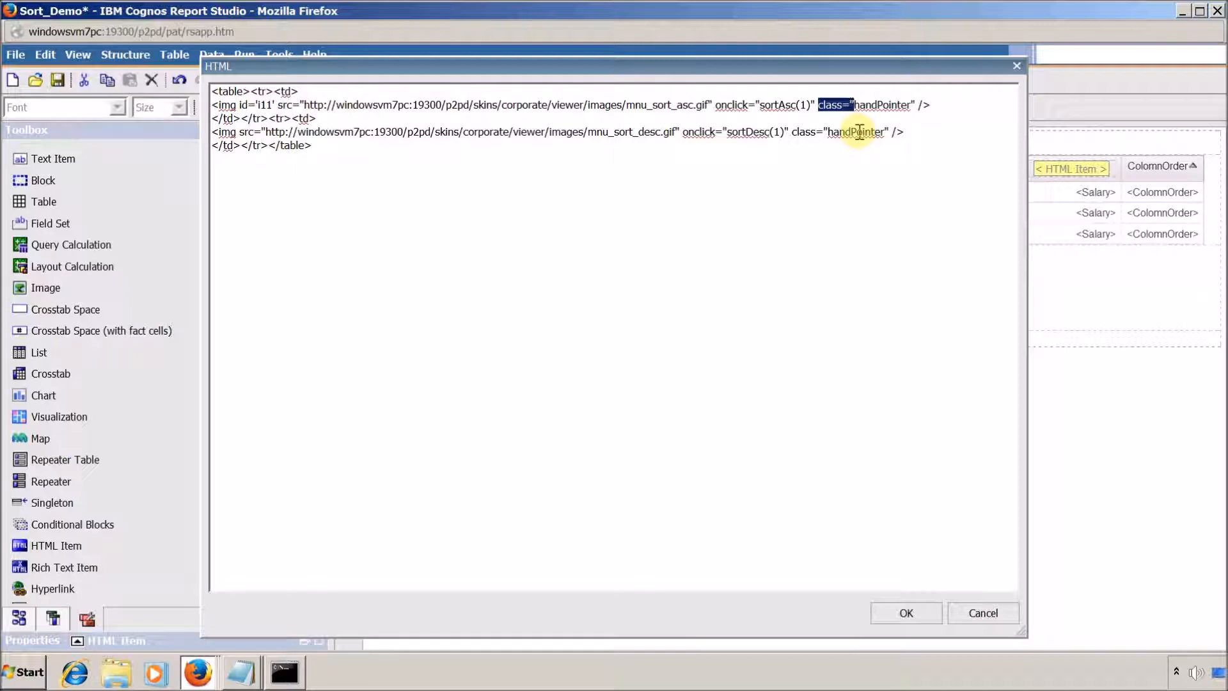
{"action": "key", "text": "shift+Right"}
{"action": "key", "text": "shift+Right"}
{"action": "key", "text": "shift+Right"}
{"action": "key", "text": "shift+Right"}
{"action": "key", "text": "shift+Right"}
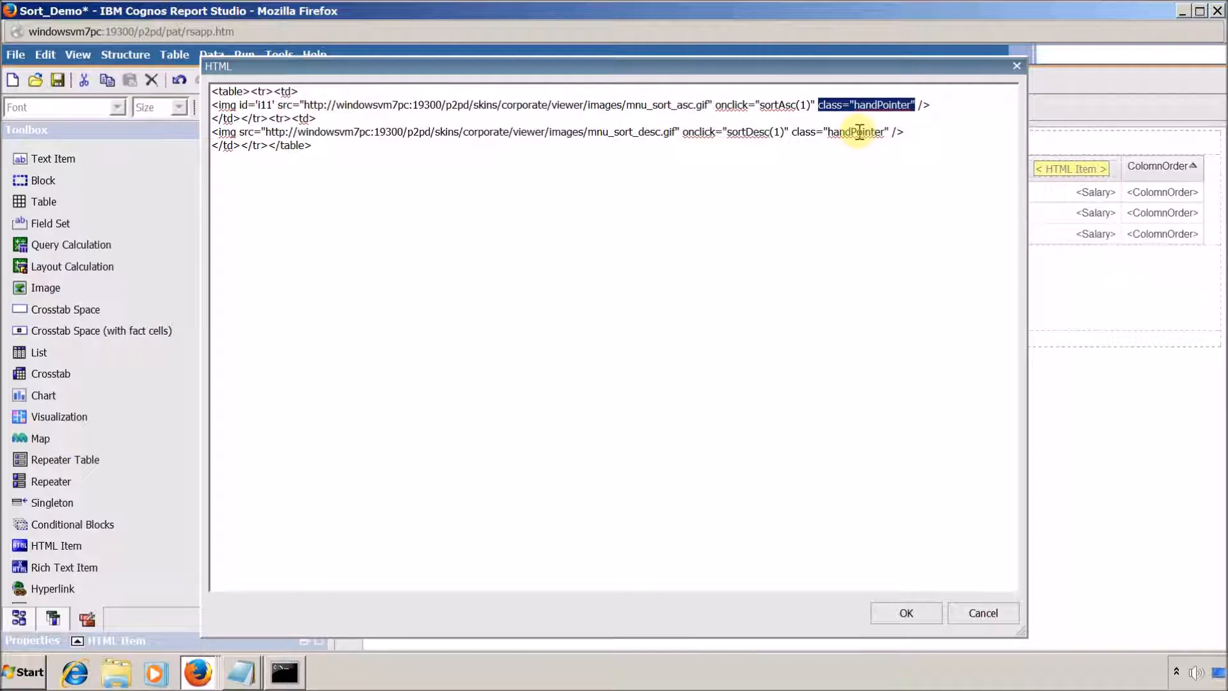
{"action": "key", "text": "Delete"}
{"action": "left_click", "coordinate": [923, 615]}
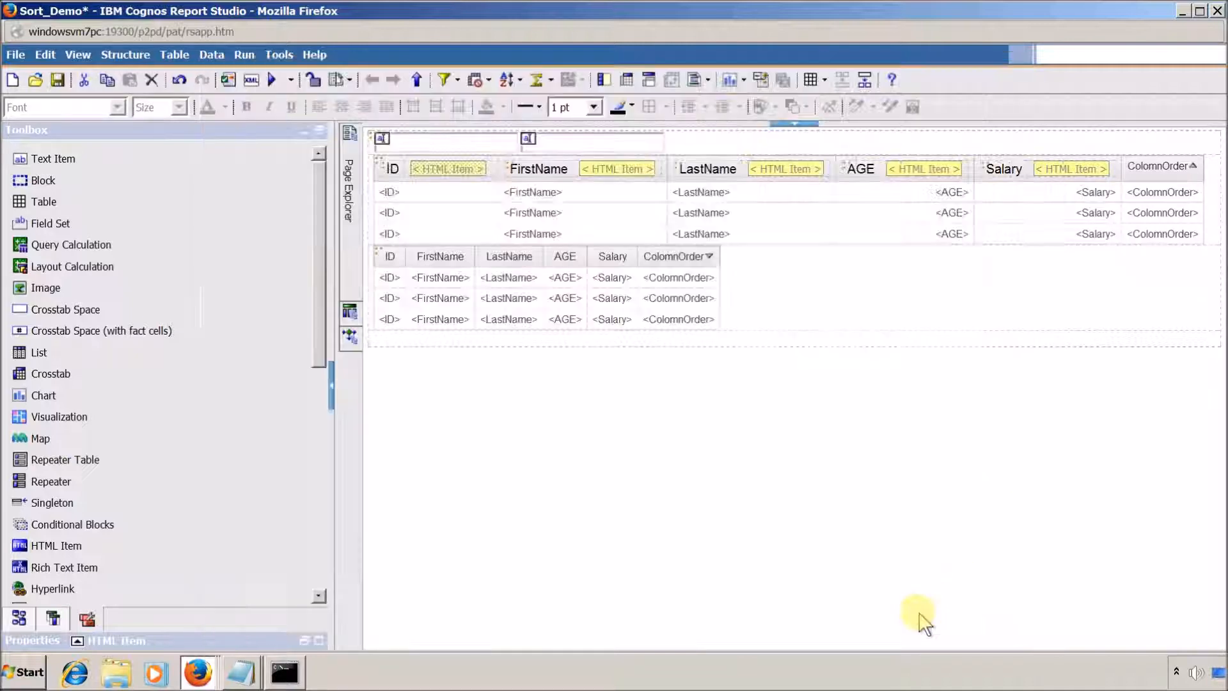
- Run the Sort_Demo report and test the ascending arrow in the ID column header
{"action": "left_click", "coordinate": [273, 80]}
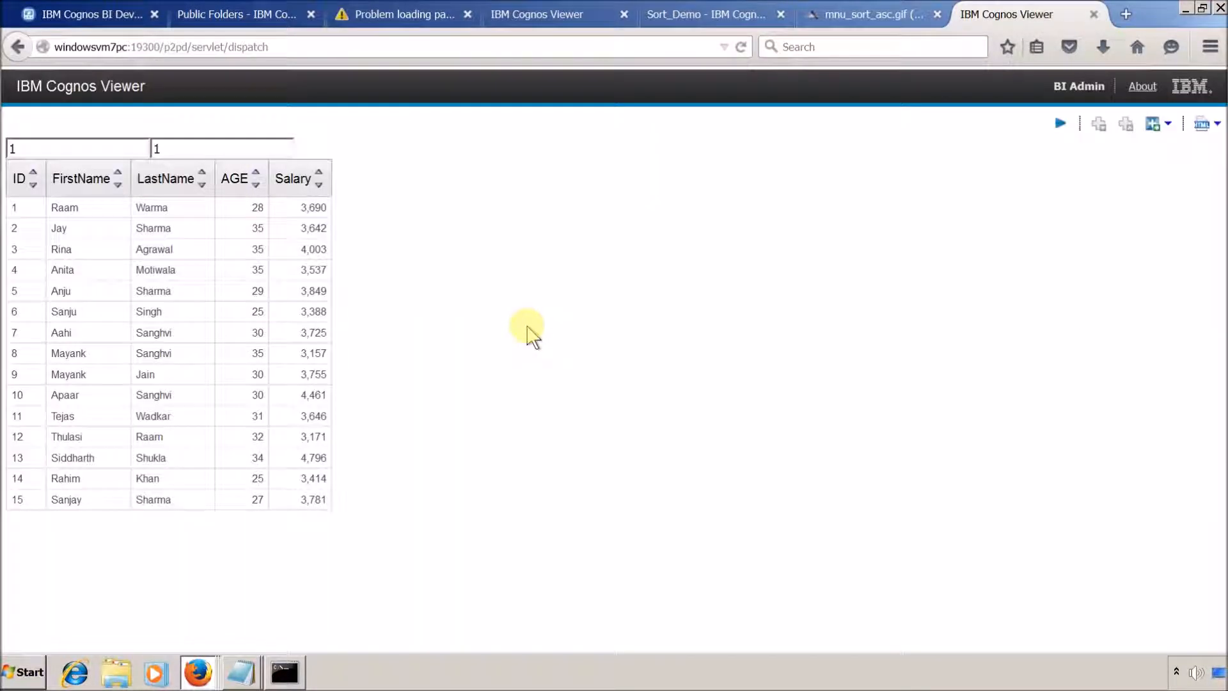
{"action": "left_click", "coordinate": [32, 172]}
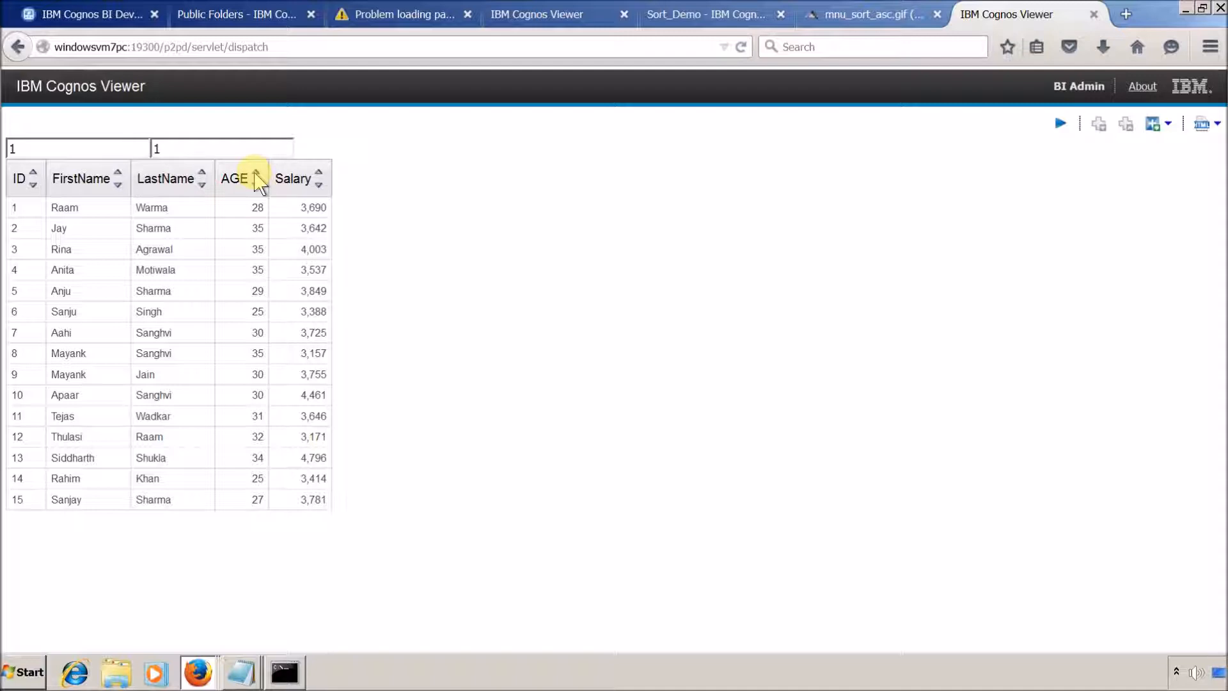
- Switch to Notepad and add class="handPointer" after the existing class attribute in the first img tag
{"action": "key", "text": "alt+Tab"}
{"action": "key", "text": "alt+Tab"}
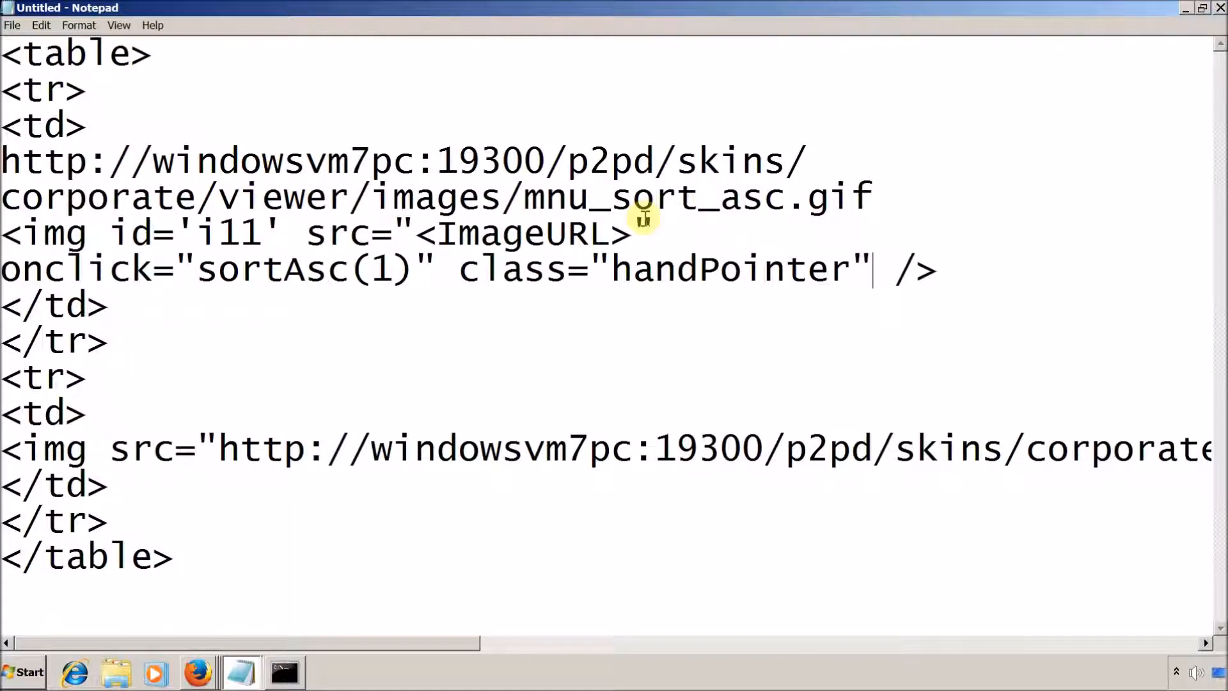
{"action": "type", "text": "class=\"handPointer\""}
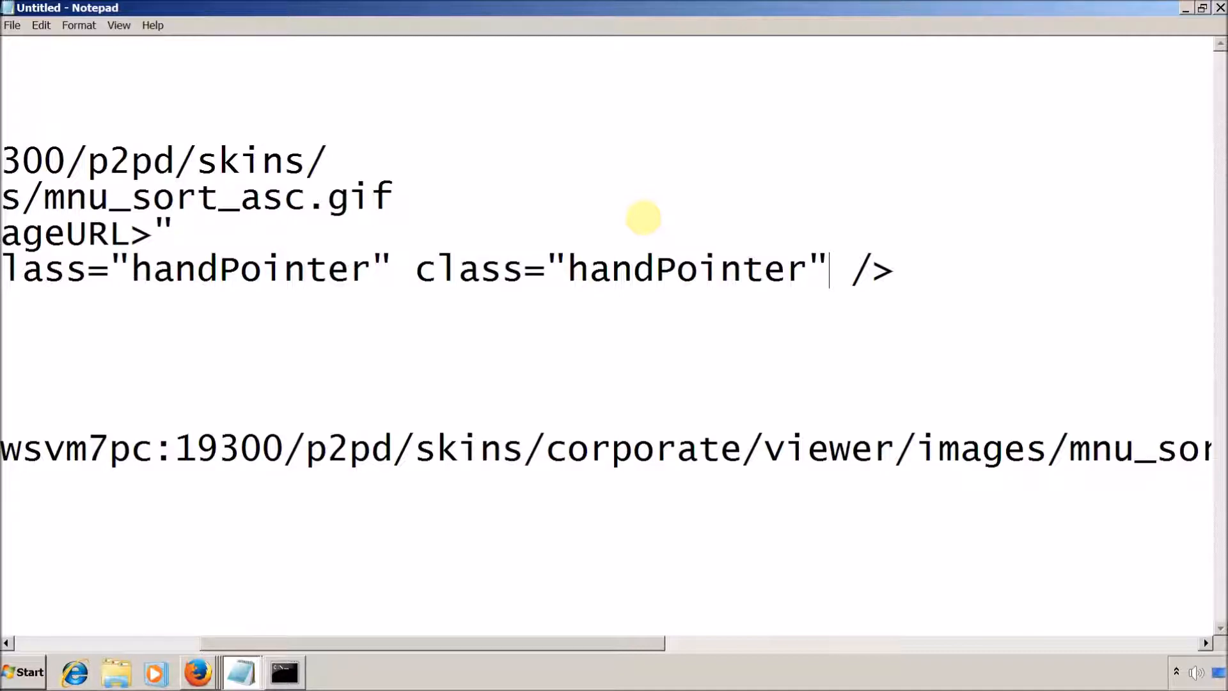
- Switch back to the Sort_Demo report in Report Studio and insert an HTML Item directly below the second list
{"action": "key", "text": "alt+Tab"}
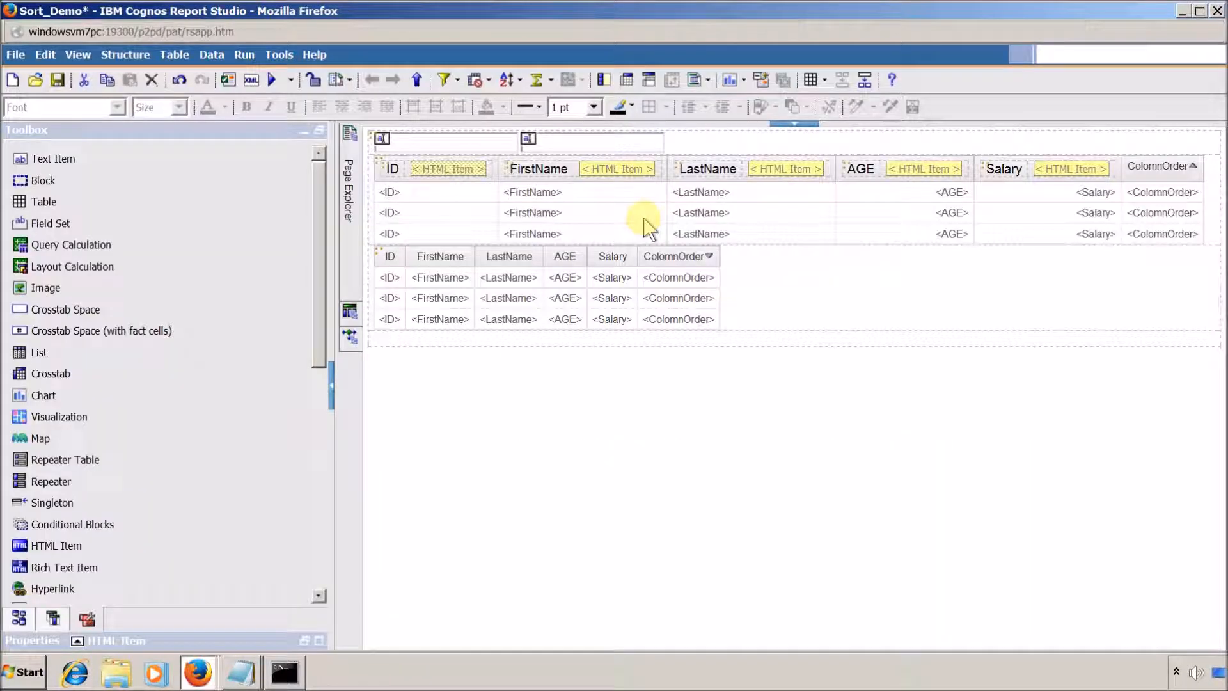
{"action": "left_click_drag", "start_coordinate": [317, 237], "coordinate": [300, 391]}
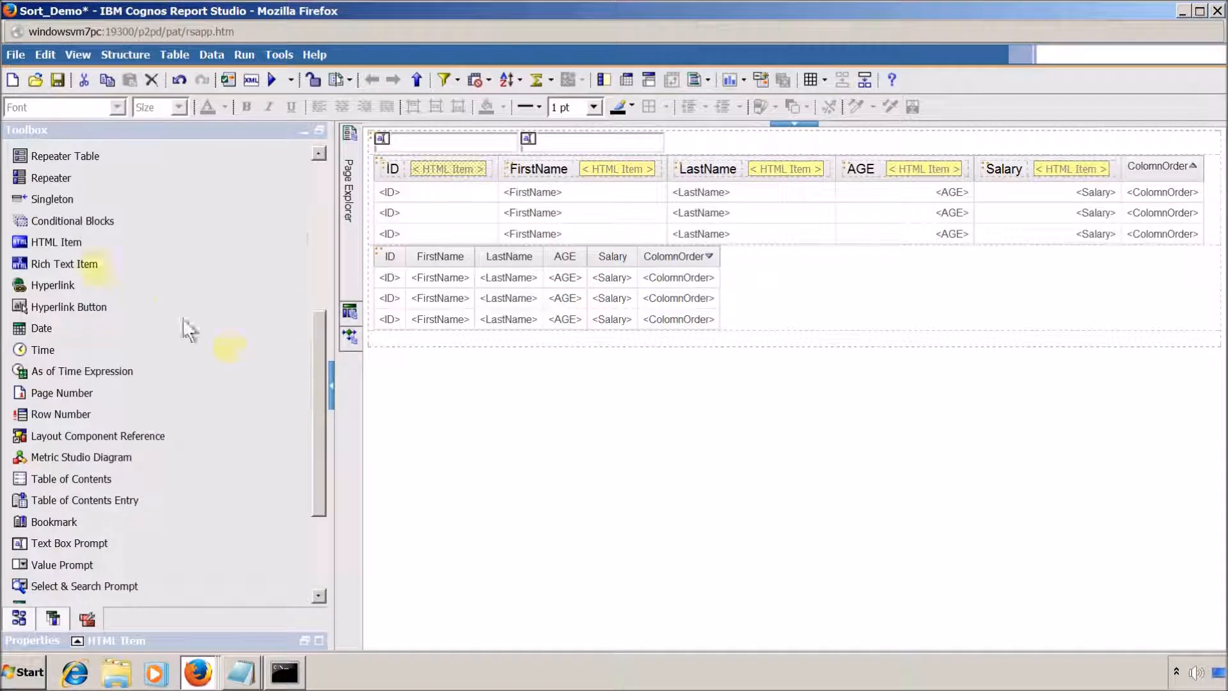
{"action": "left_click_drag", "start_coordinate": [45, 248], "coordinate": [382, 343]}
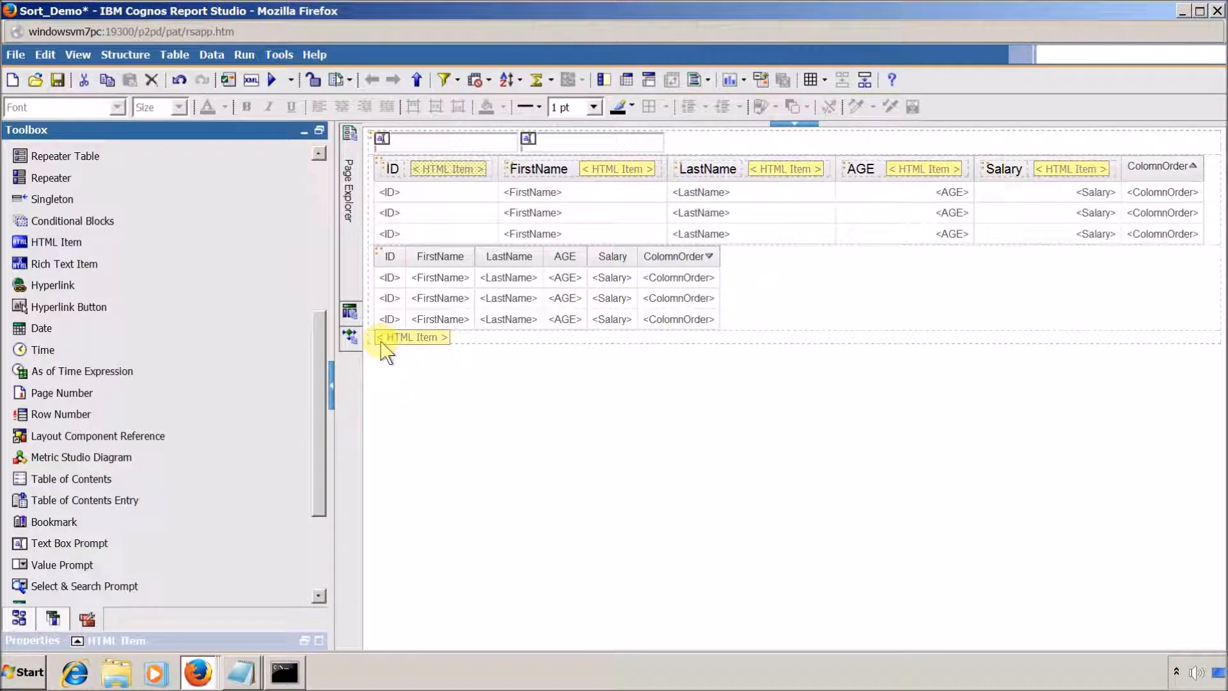
- Open the HTML item below the second list and enter opening and closing <style> tags with blank lines between them
{"action": "double_click", "coordinate": [396, 339]}
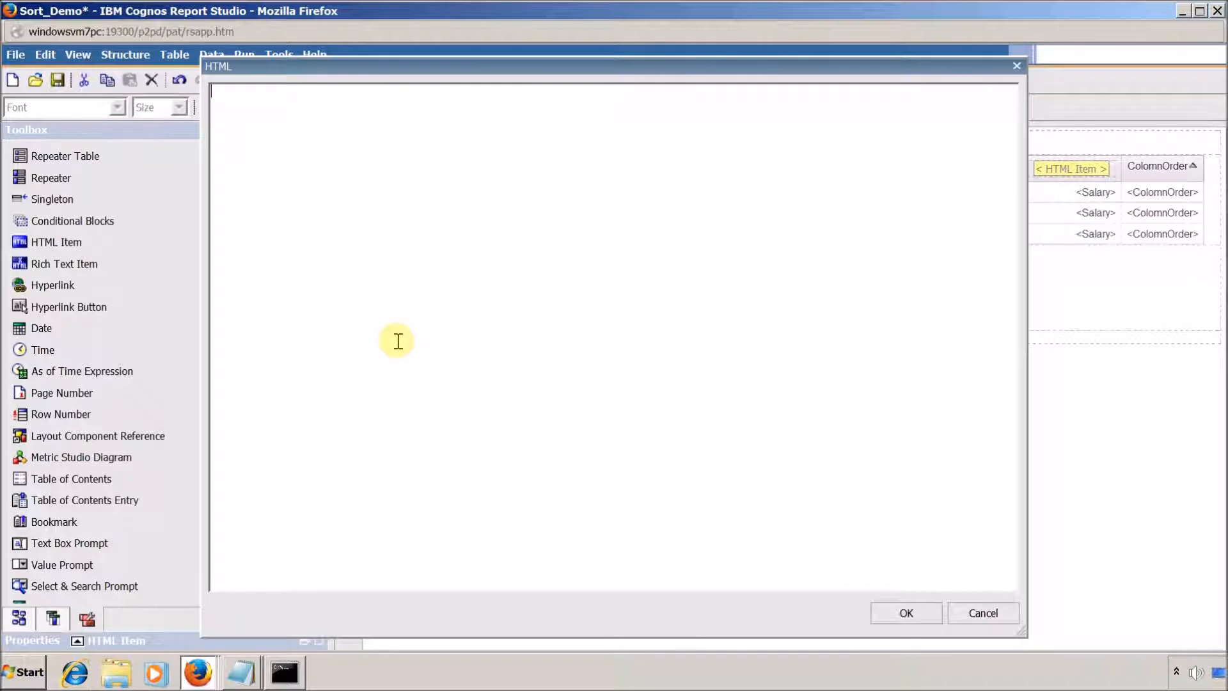
{"action": "type", "text": "<style></style>"}
{"action": "key", "text": "Left"}
{"action": "key", "text": "Left"}
{"action": "key", "text": "Left"}
{"action": "key", "text": "Left"}
{"action": "key", "text": "Left"}
{"action": "key", "text": "Left"}
{"action": "key", "text": "Left"}
{"action": "key", "text": "Left"}
{"action": "key", "text": "Return"}
{"action": "key", "text": "Return"}
{"action": "key", "text": "Return"}
{"action": "key", "text": "Up"}
{"action": "key", "text": "Return"}
- Switch to the Sort_Demo_2 report and copy the .handPointer and .curr style rules from the HTML item below its lists
{"action": "key", "text": "alt+Tab"}
{"action": "key", "text": "alt+Tab"}
{"action": "key", "text": "alt+Tab"}
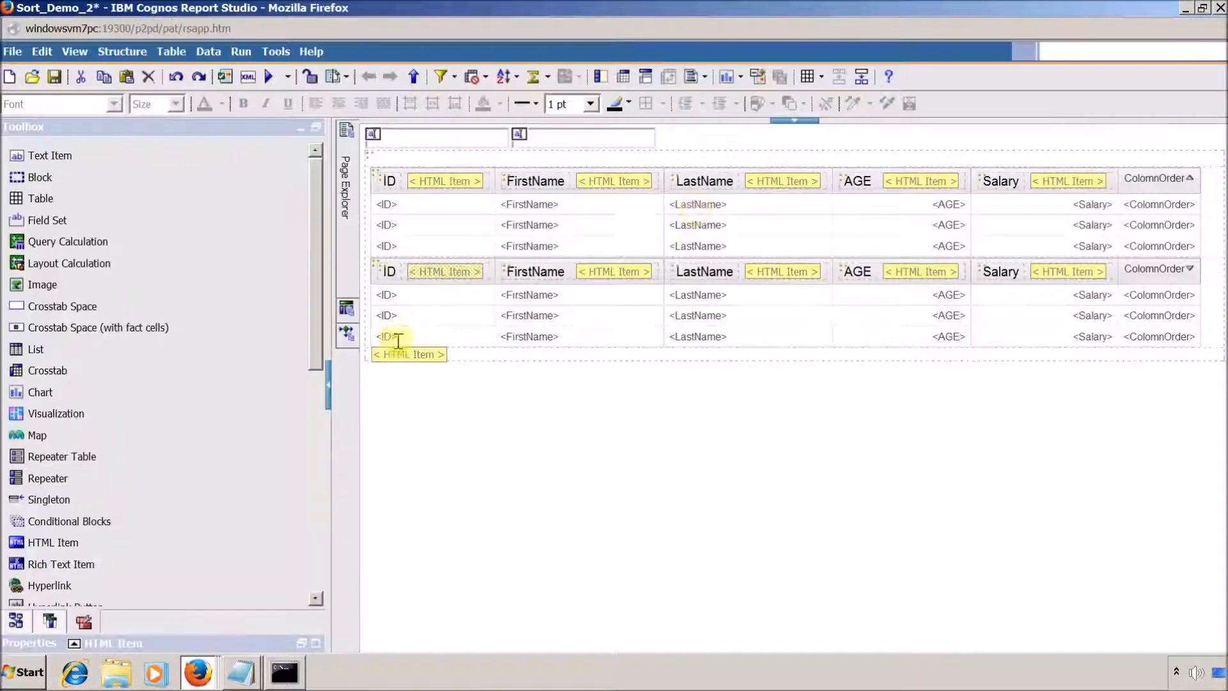
{"action": "double_click", "coordinate": [432, 350]}
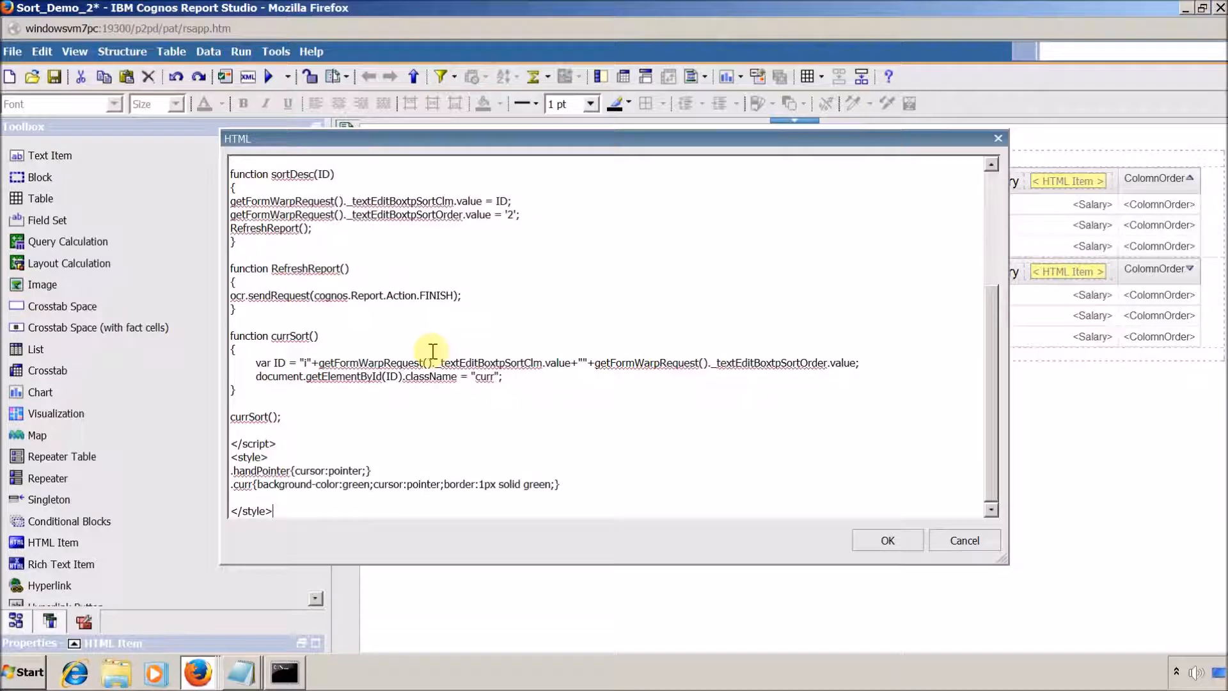
{"action": "left_click", "coordinate": [361, 454]}
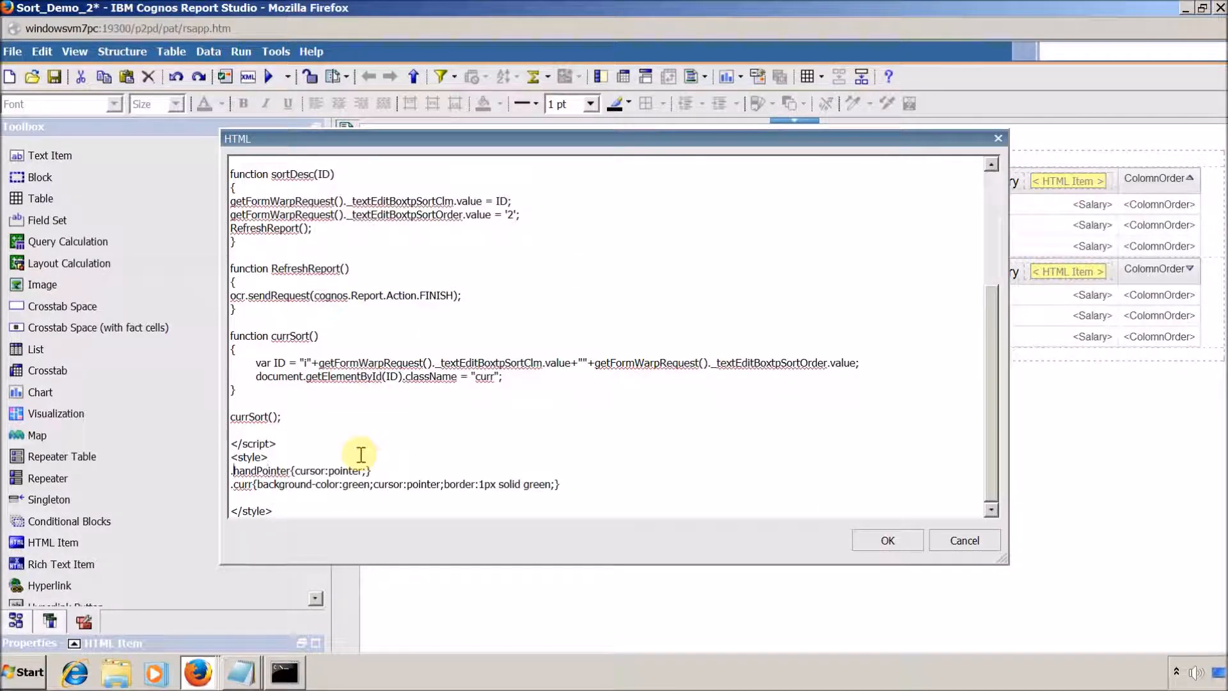
{"action": "key", "text": "shift+Down"}
{"action": "key", "text": "shift+Down"}
{"action": "key", "text": "ctrl+c"}
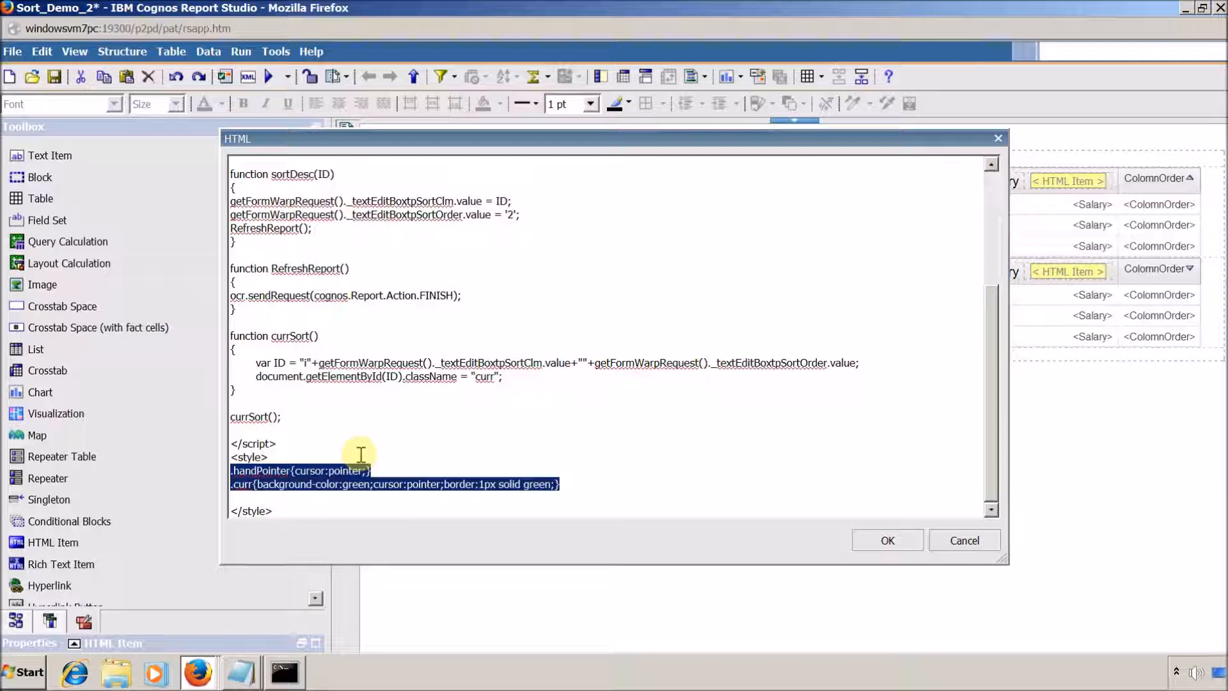
- Switch back to the Sort_Demo report, paste the copied rules between the <style> tags and accept the HTML item
{"action": "key", "text": "alt+Tab"}
{"action": "key", "text": "alt+Tab"}
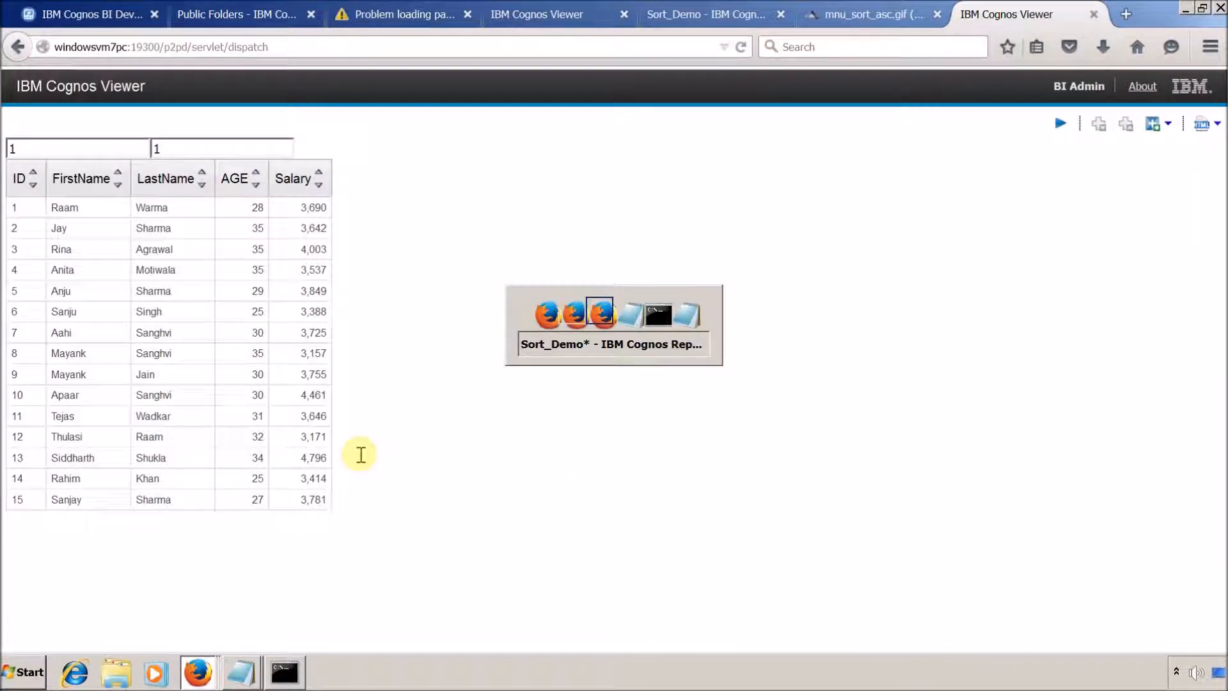
{"action": "key", "text": "ctrl+v"}
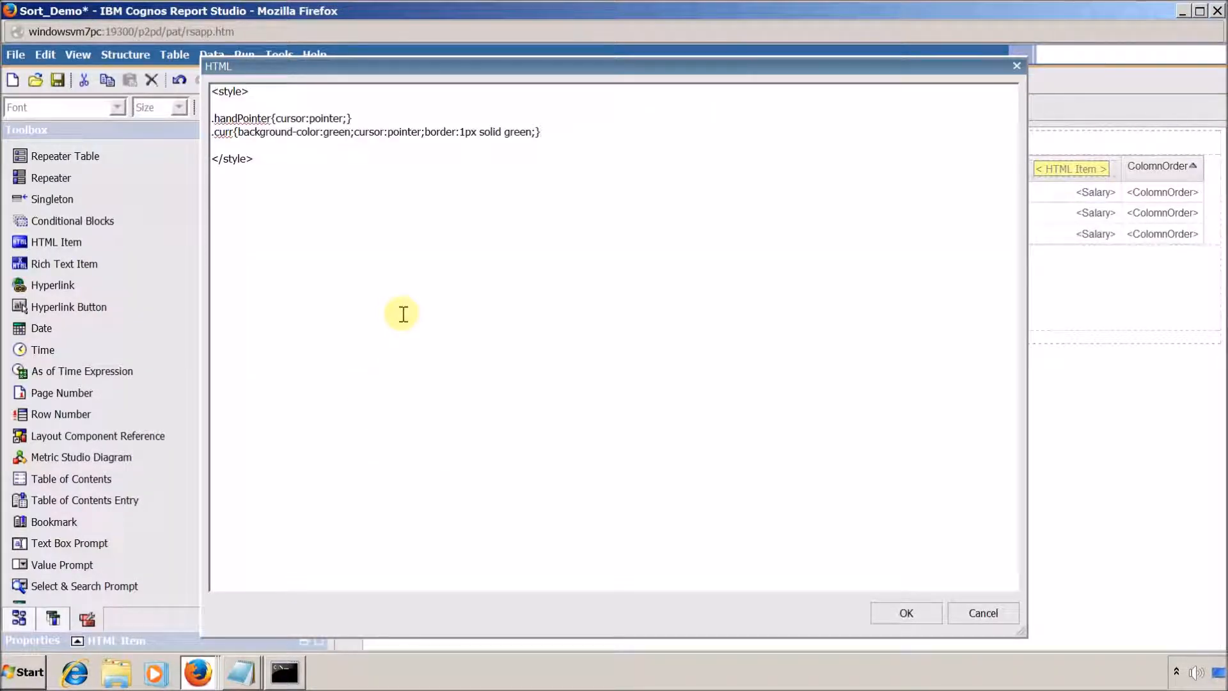
{"action": "key", "text": "Up"}
{"action": "key", "text": "ctrl+Left"}
{"action": "key", "text": "ctrl+shift+Left"}
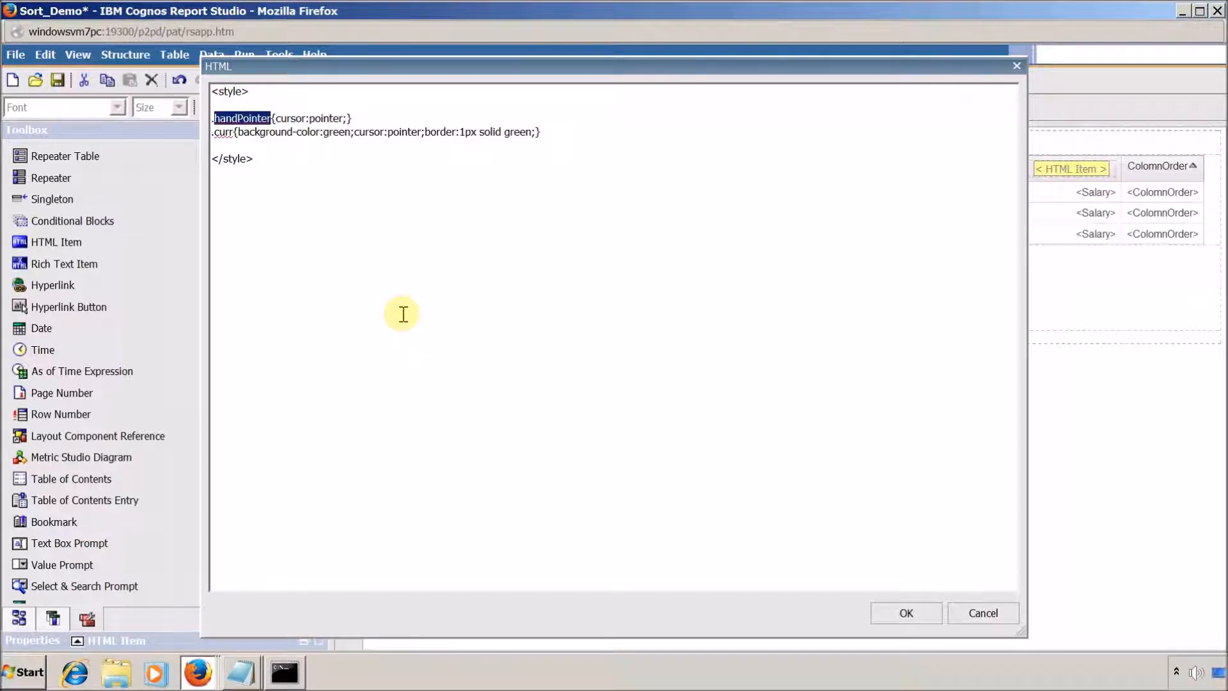
{"action": "left_click", "coordinate": [403, 314]}
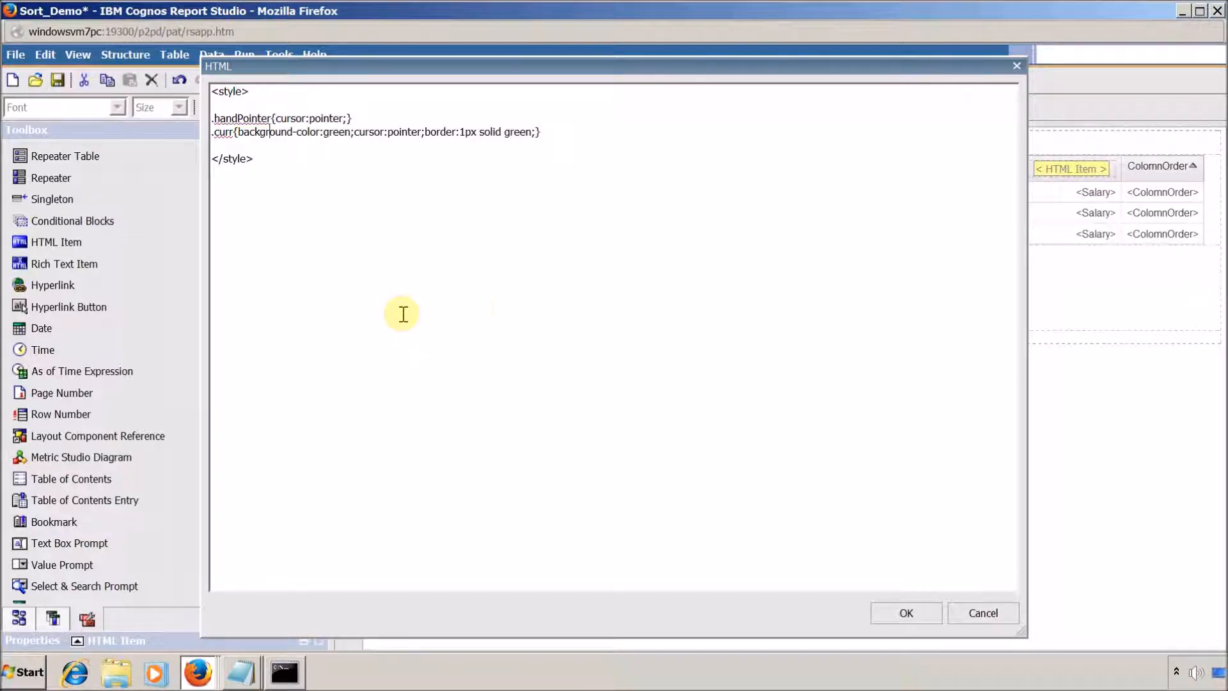
{"action": "left_click", "coordinate": [892, 607]}
- Save the Sort_Demo report, run it to check the pointer over the ID header arrows, and return to Report Studio
{"action": "left_click", "coordinate": [57, 80]}
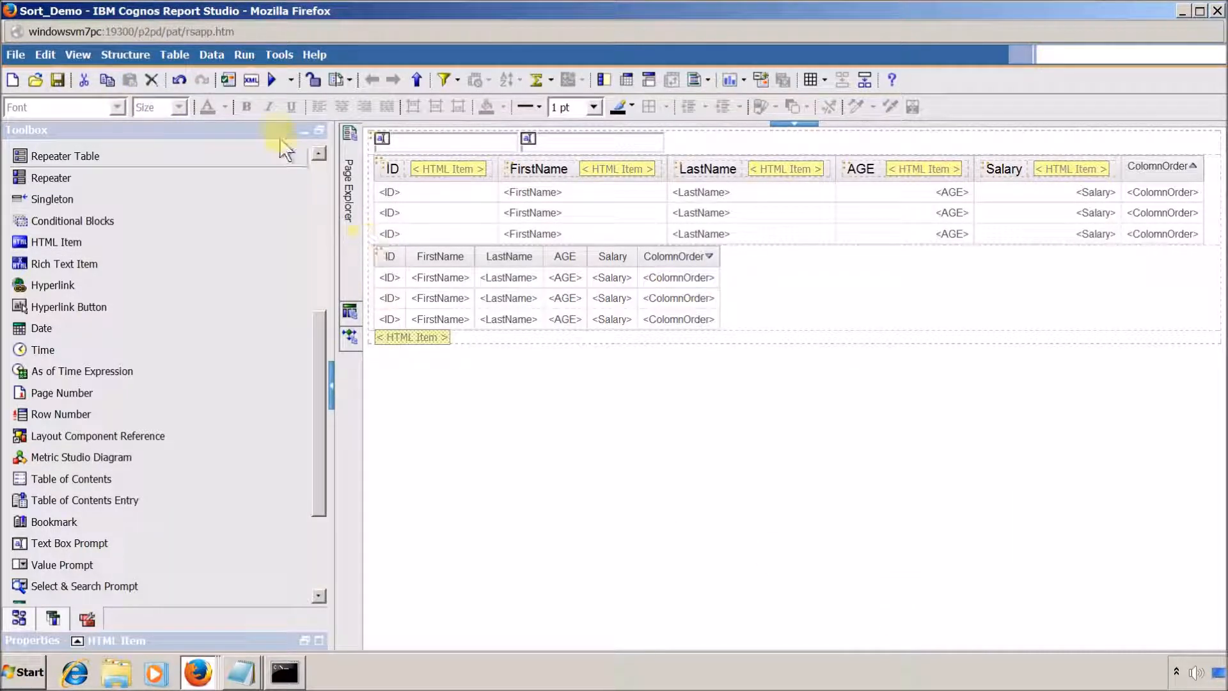
{"action": "left_click", "coordinate": [270, 80]}
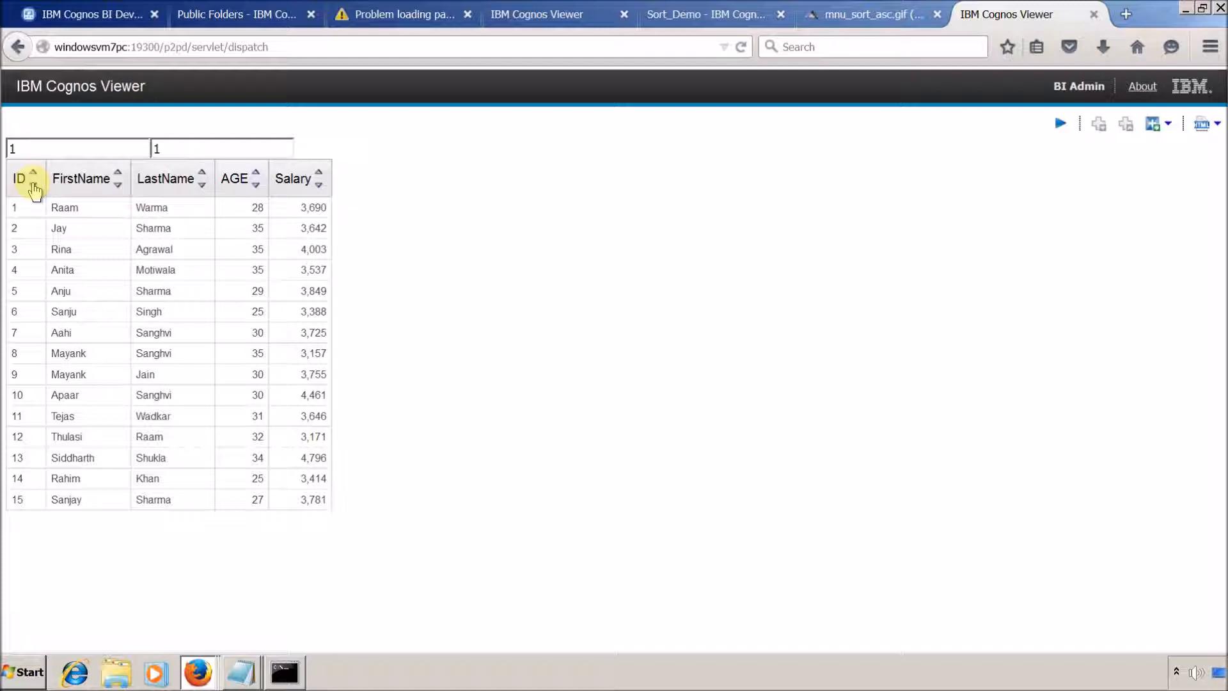
{"action": "key", "text": "alt+Tab"}
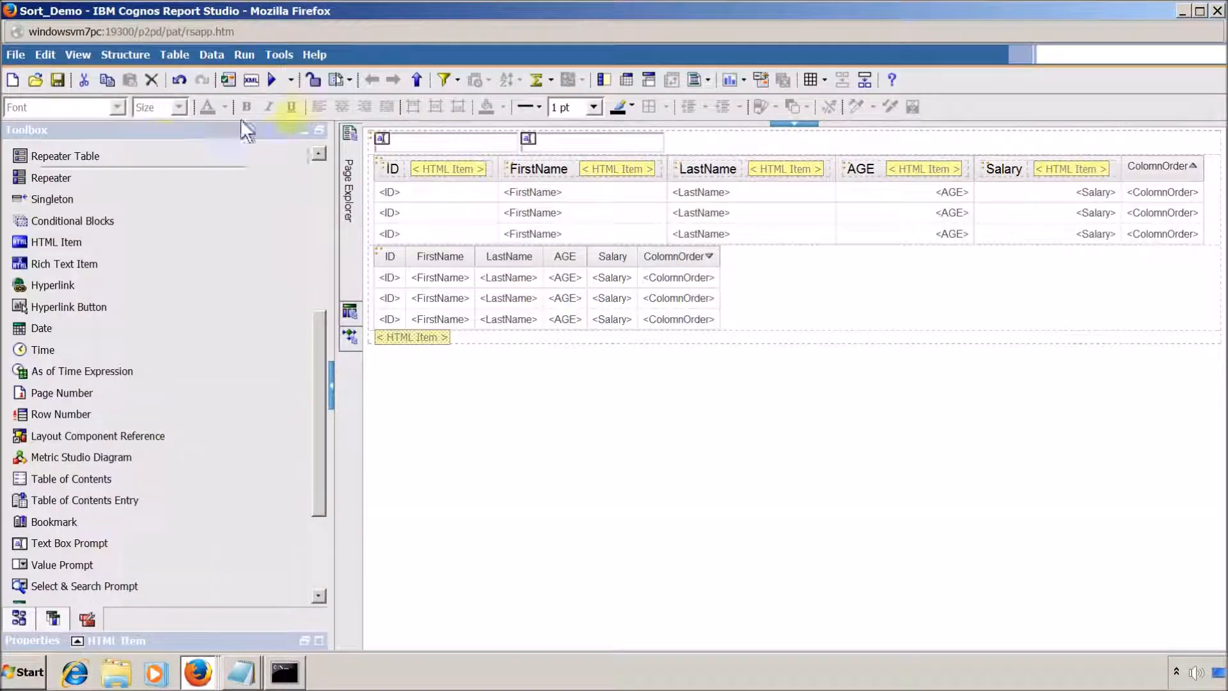
- In the ID header's HTML item, copy class="handPointer" from the sortDesc(1) image into the sortAsc(1) image tag
{"action": "double_click", "coordinate": [471, 167]}
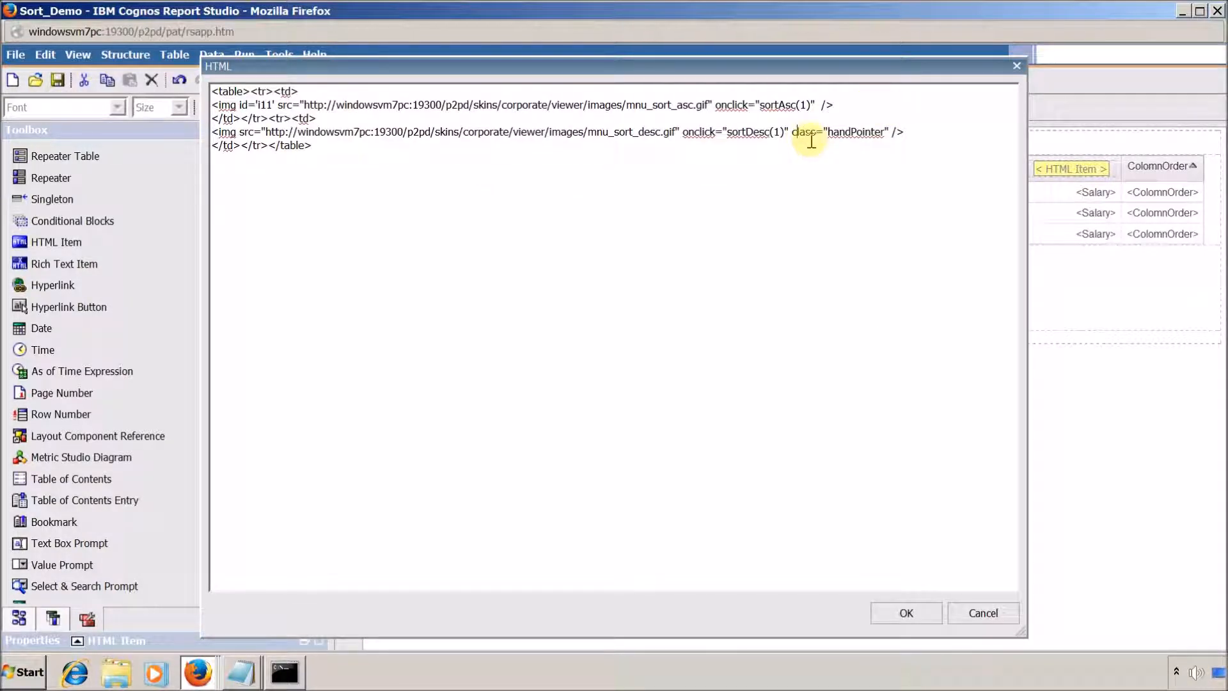
{"action": "key", "text": "ctrl+shift+Right"}
{"action": "key", "text": "ctrl+shift+Right"}
{"action": "key", "text": "shift+Left"}
{"action": "key", "text": "ctrl+c"}
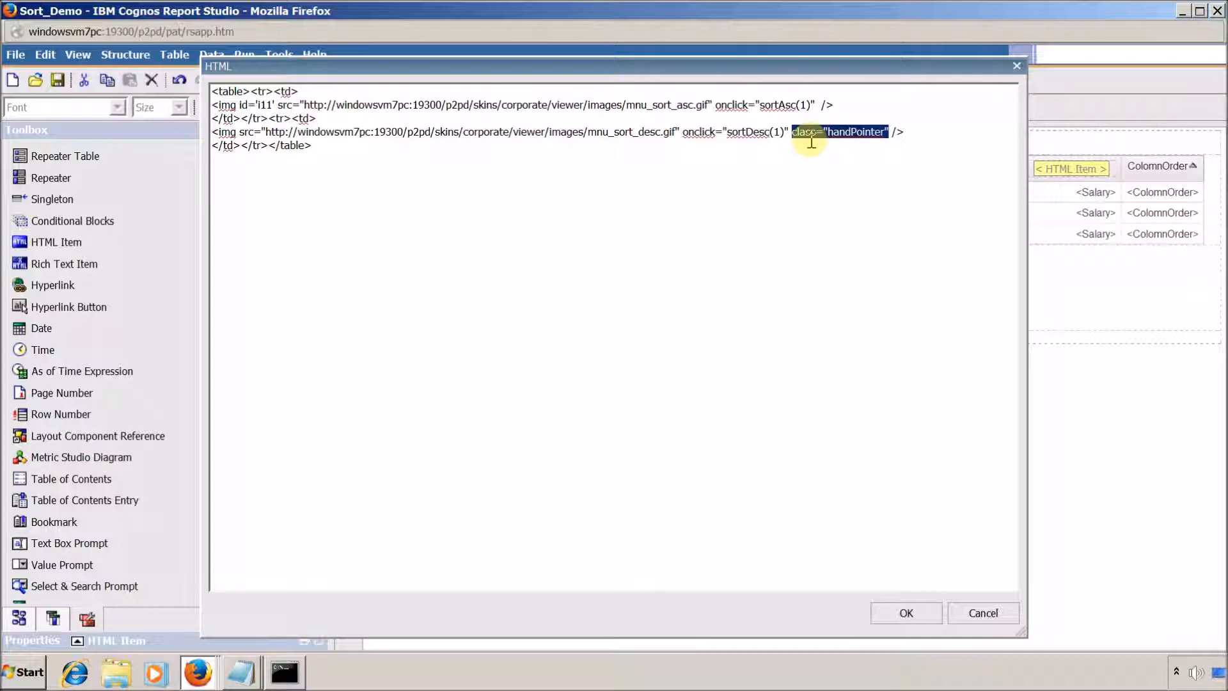
{"action": "key", "text": "Up"}
{"action": "key", "text": "ctrl+v"}
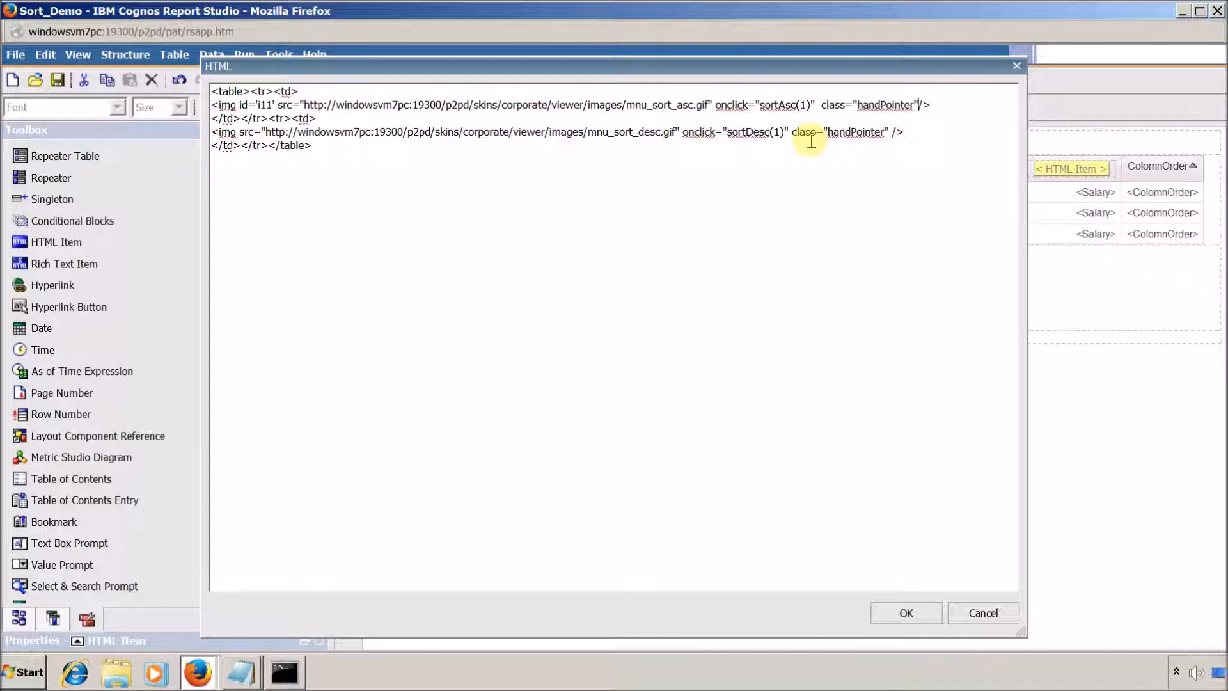
{"action": "left_click", "coordinate": [905, 613]}
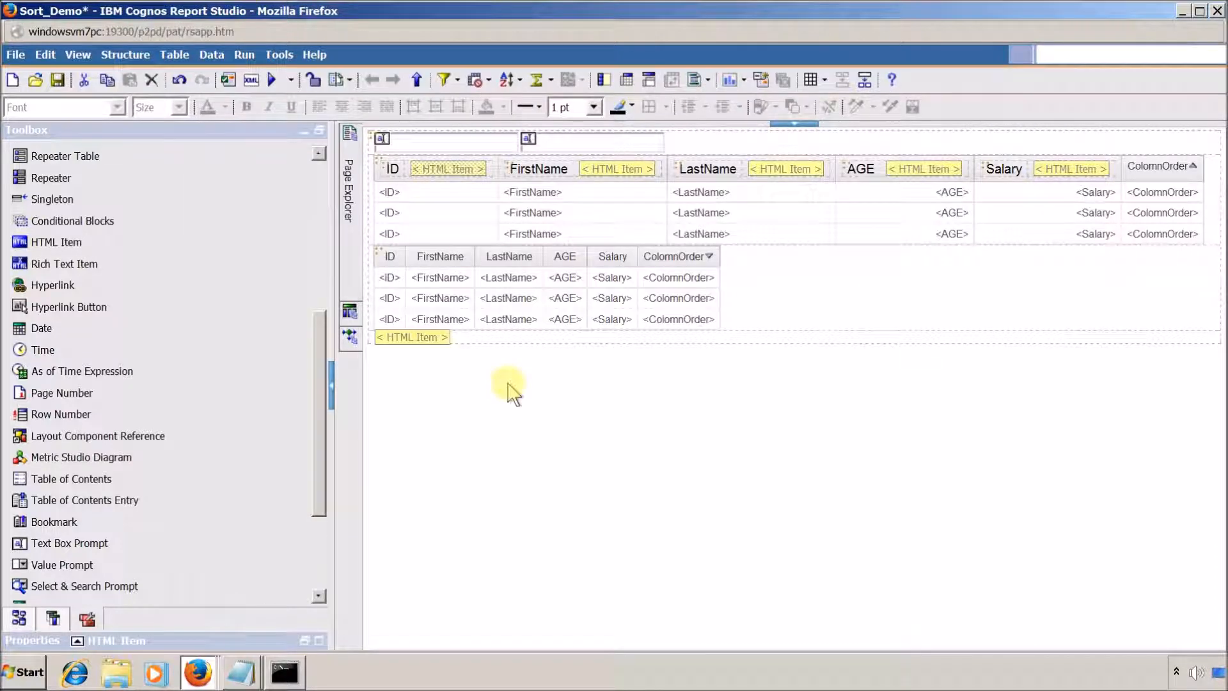
- Compare the .curr rule in the HTML item below the lists with the highlighted sort arrow in the finished report's output
{"action": "double_click", "coordinate": [439, 339]}
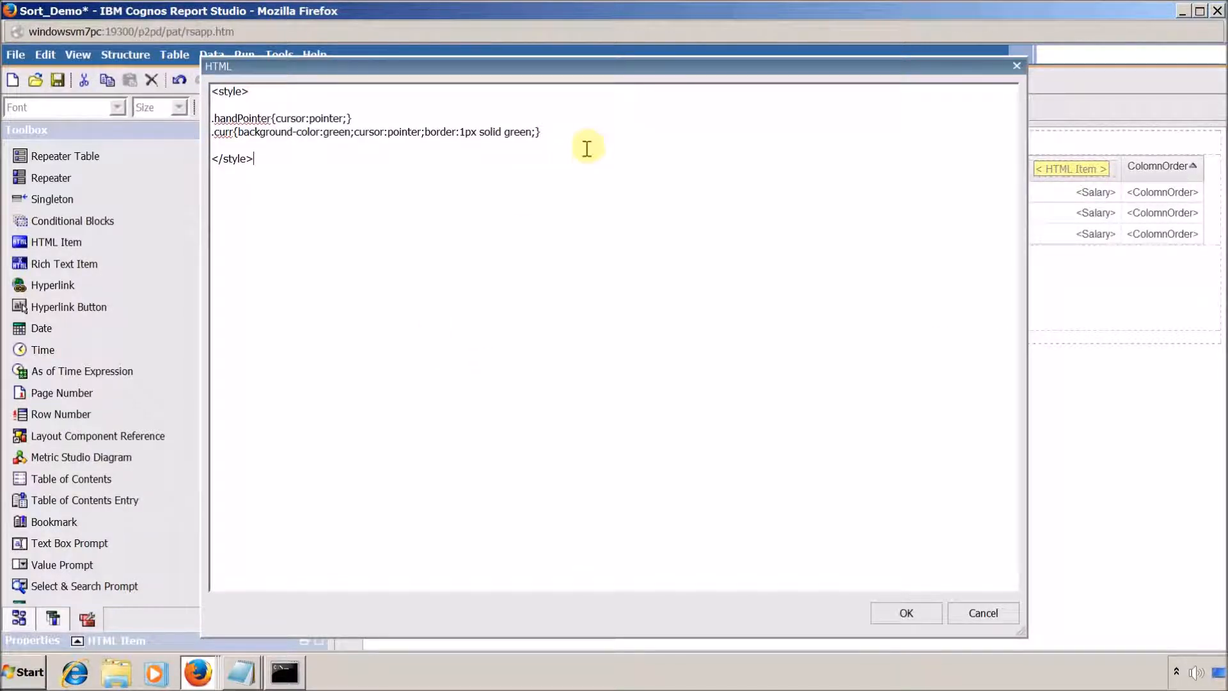
{"action": "left_click_drag", "start_coordinate": [557, 135], "coordinate": [205, 138]}
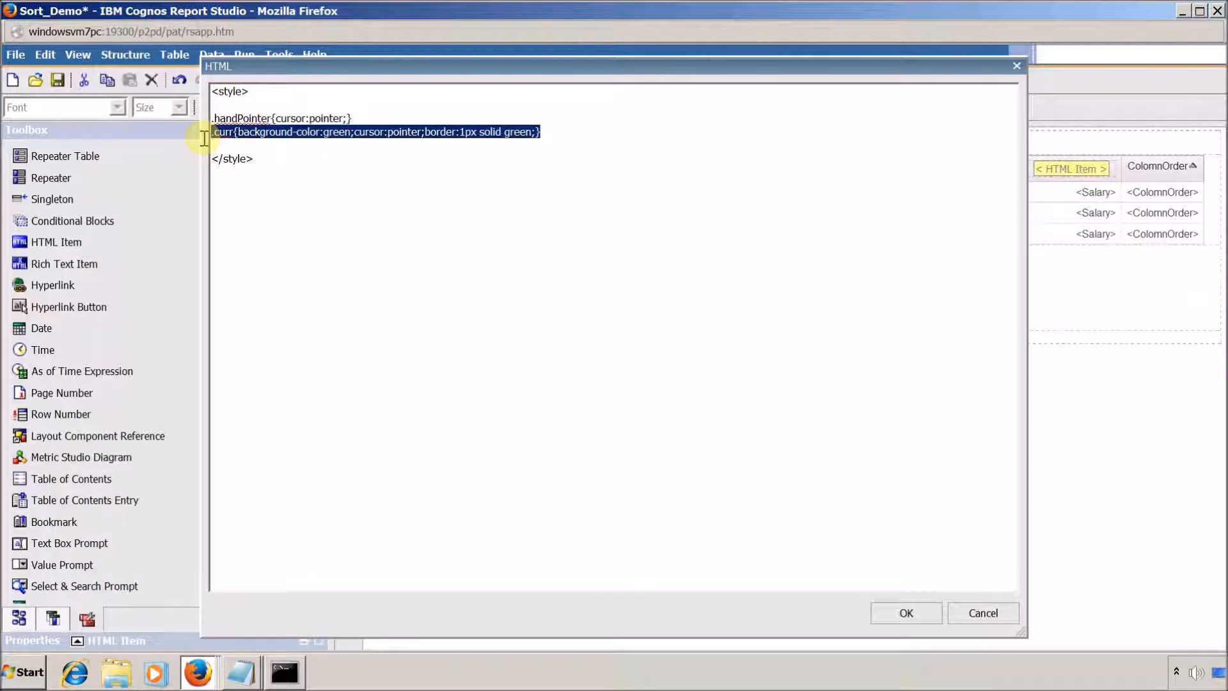
{"action": "key", "text": "alt+Tab"}
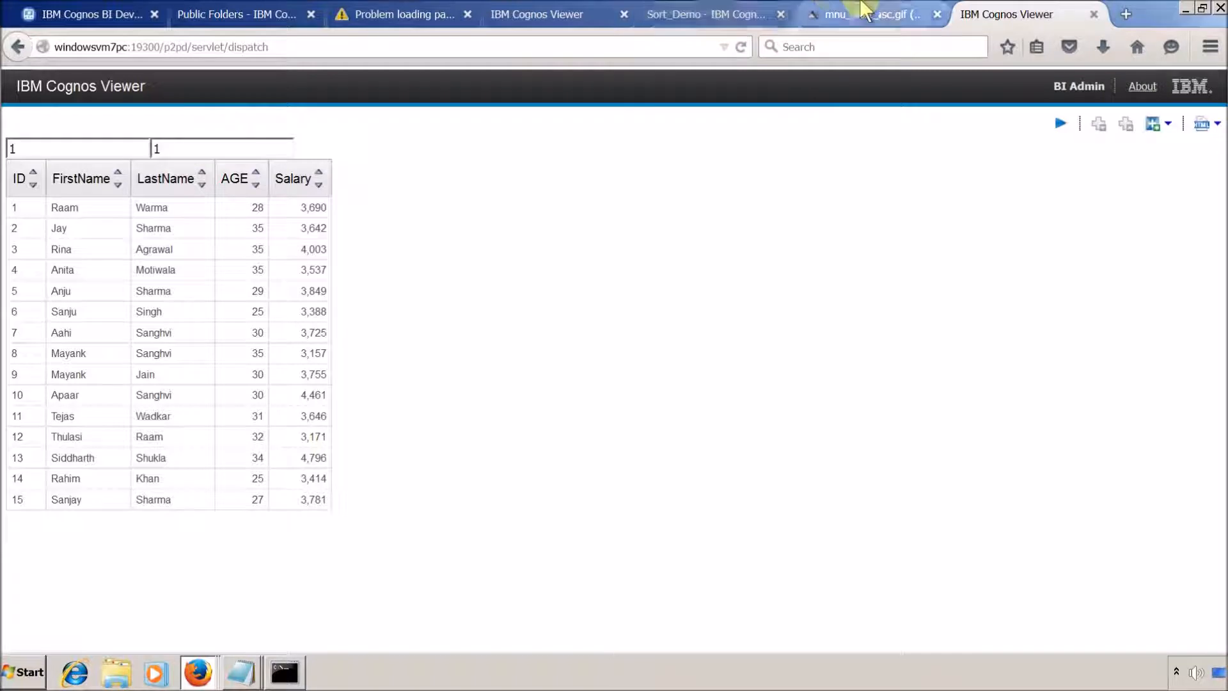
{"action": "left_click", "coordinate": [865, 9]}
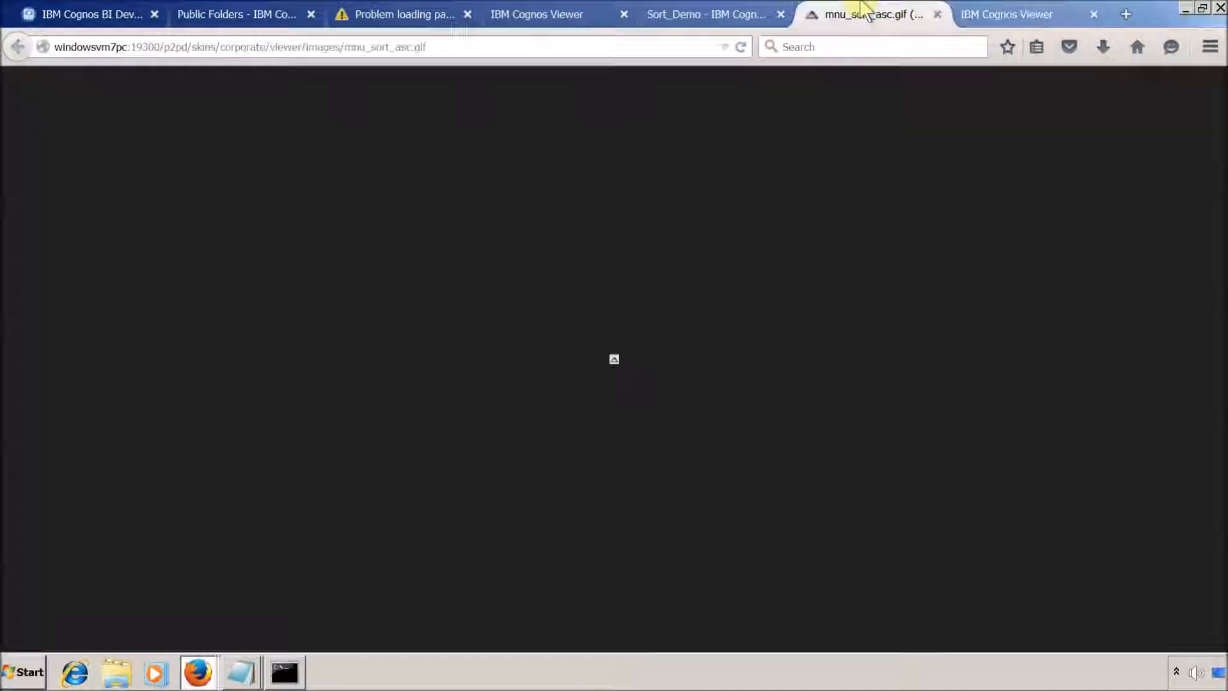
{"action": "left_click", "coordinate": [666, 10]}
{"action": "left_click", "coordinate": [595, 13]}
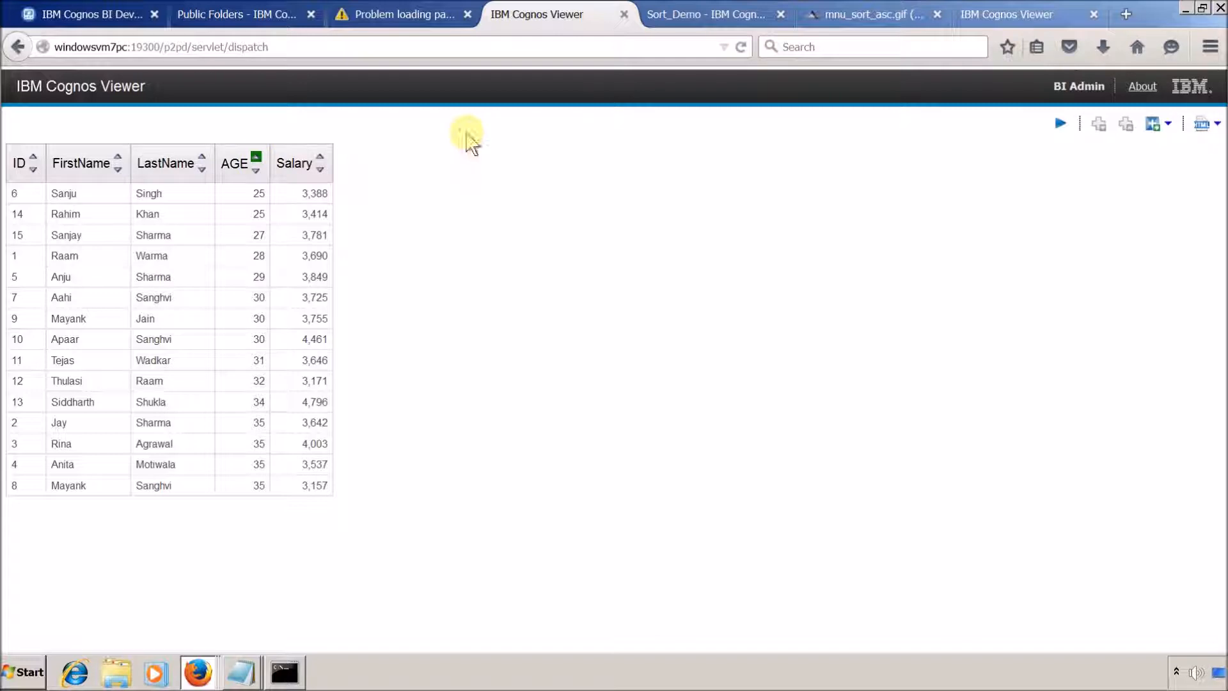
{"action": "key", "text": "alt+Tab"}
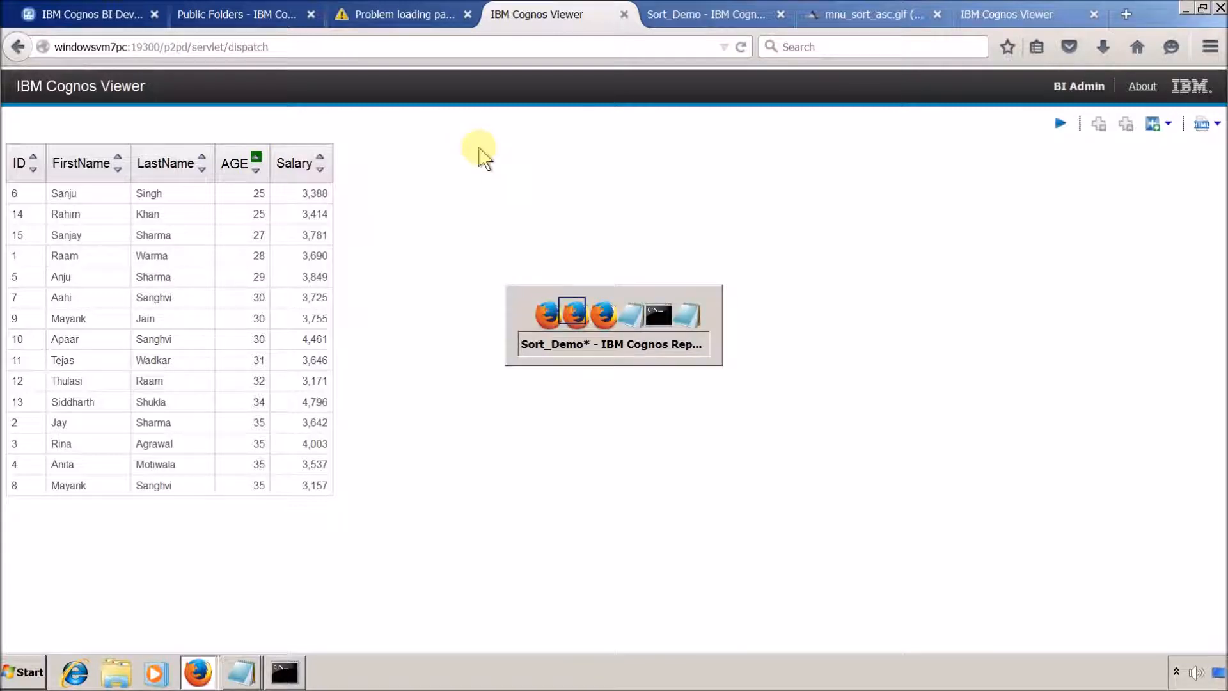
{"action": "key", "text": "alt+Tab"}
{"action": "key", "text": "alt+Tab"}
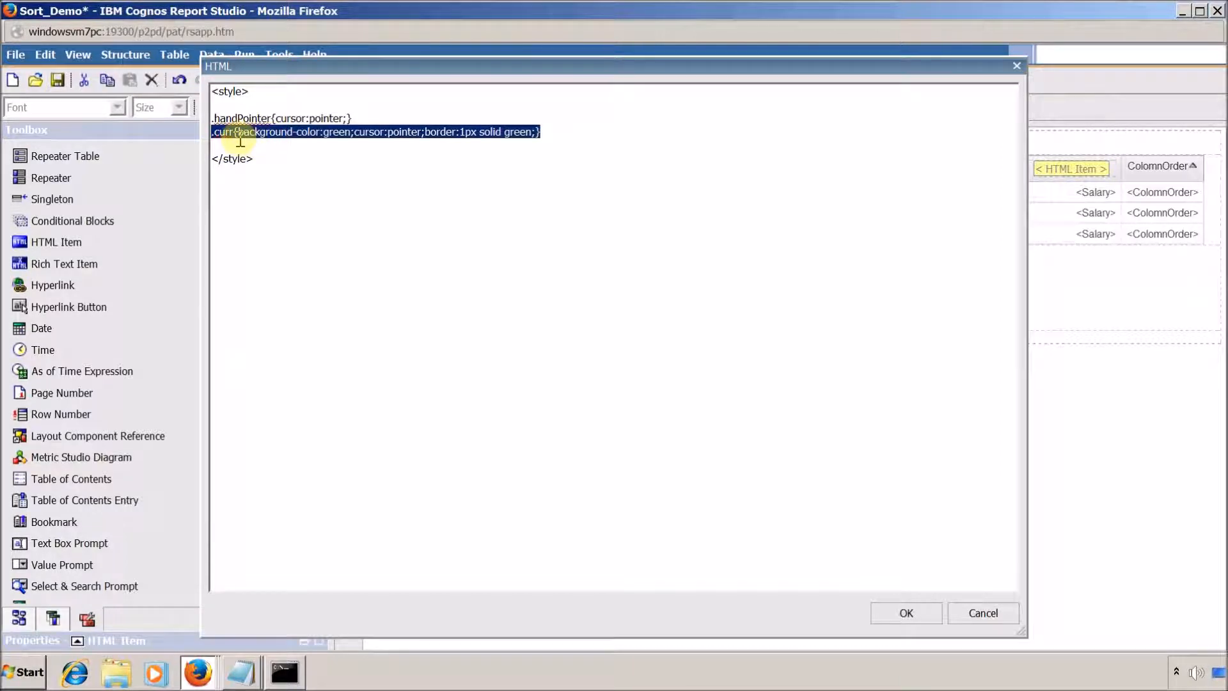
- Examine the background-color:green declaration inside the .curr style rule
{"action": "left_click", "coordinate": [292, 177]}
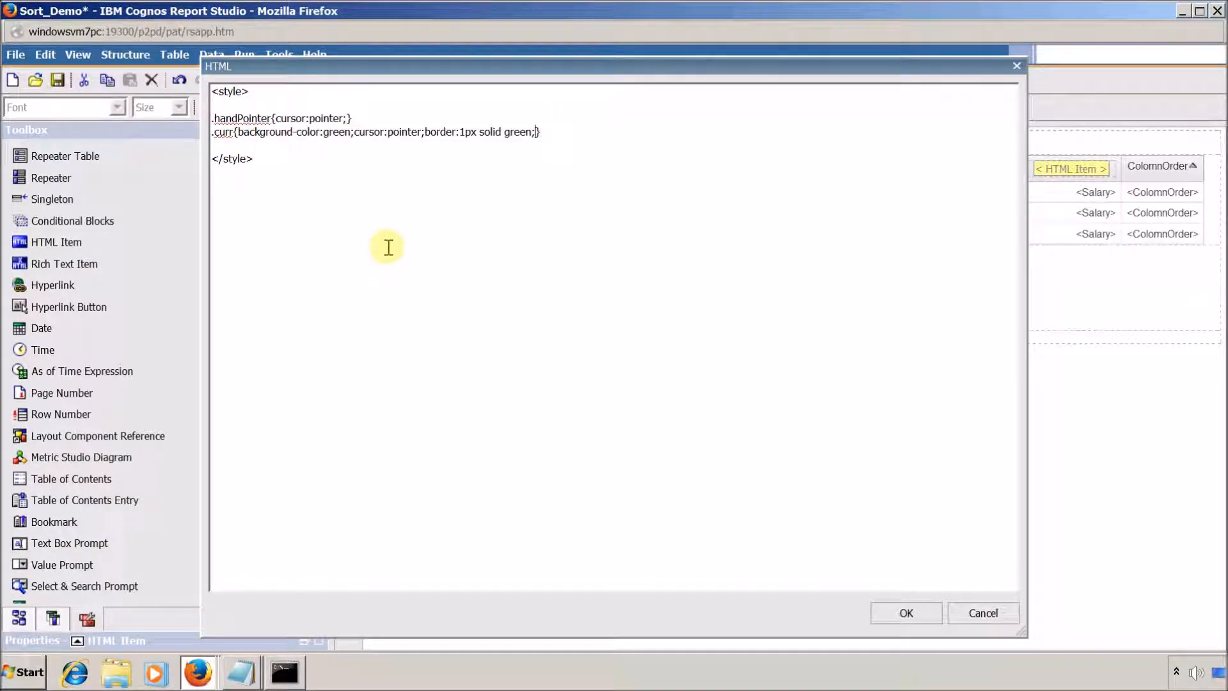
{"action": "key", "text": "Left"}
{"action": "key", "text": "Left"}
{"action": "key", "text": "Left"}
{"action": "key", "text": "Left"}
{"action": "key", "text": "Left"}
{"action": "key", "text": "Left"}
{"action": "key", "text": "Left"}
{"action": "key", "text": "Left"}
{"action": "key", "text": "Left"}
{"action": "key", "text": "Left"}
{"action": "key", "text": "shift+Right"}
{"action": "key", "text": "shift+Right"}
{"action": "key", "text": "shift+Right"}
{"action": "key", "text": "shift+Right"}
{"action": "key", "text": "shift+Right"}
{"action": "key", "text": "shift+Right"}
{"action": "key", "text": "shift+Right"}
{"action": "key", "text": "shift+Right"}
{"action": "key", "text": "shift+Right"}
{"action": "key", "text": "shift+Right"}
{"action": "key", "text": "shift+Right"}
{"action": "key", "text": "shift+Right"}
{"action": "key", "text": "shift+Right"}
{"action": "key", "text": "shift+Right"}
{"action": "key", "text": "shift+Right"}
{"action": "key", "text": "shift+Right"}
{"action": "key", "text": "shift+Right"}
{"action": "key", "text": "shift+Right"}
{"action": "key", "text": "shift+Right"}
{"action": "key", "text": "shift+Right"}
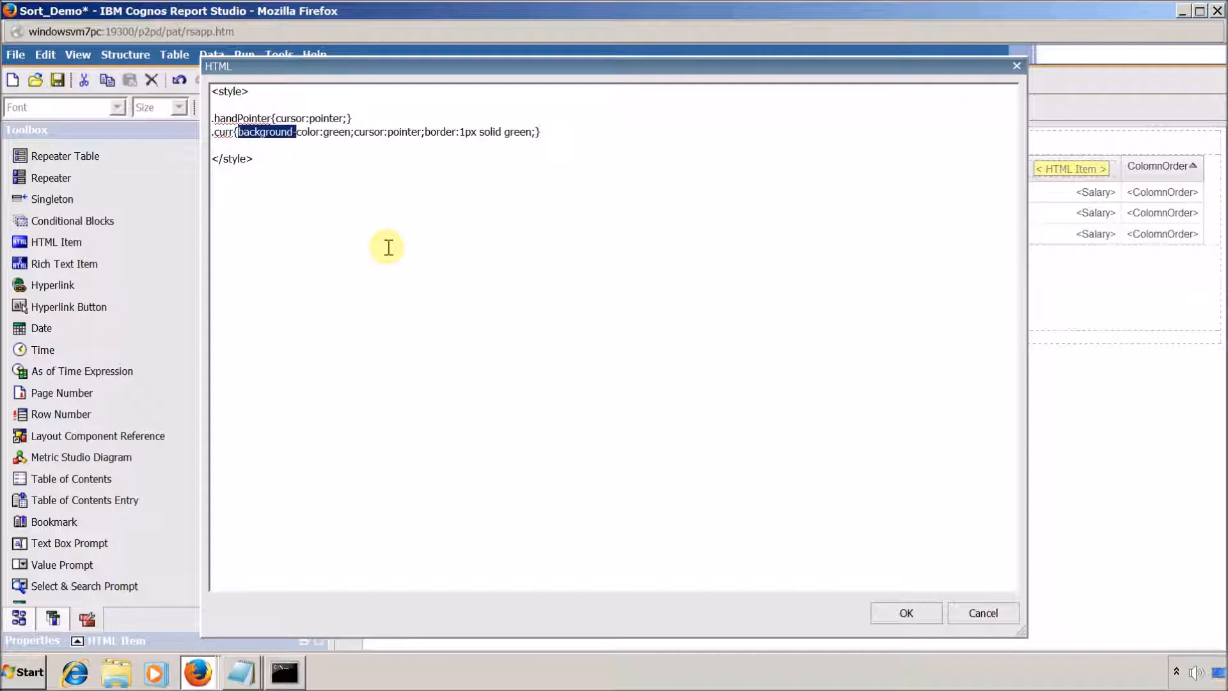
{"action": "key", "text": "shift+Right"}
{"action": "key", "text": "shift+Right"}
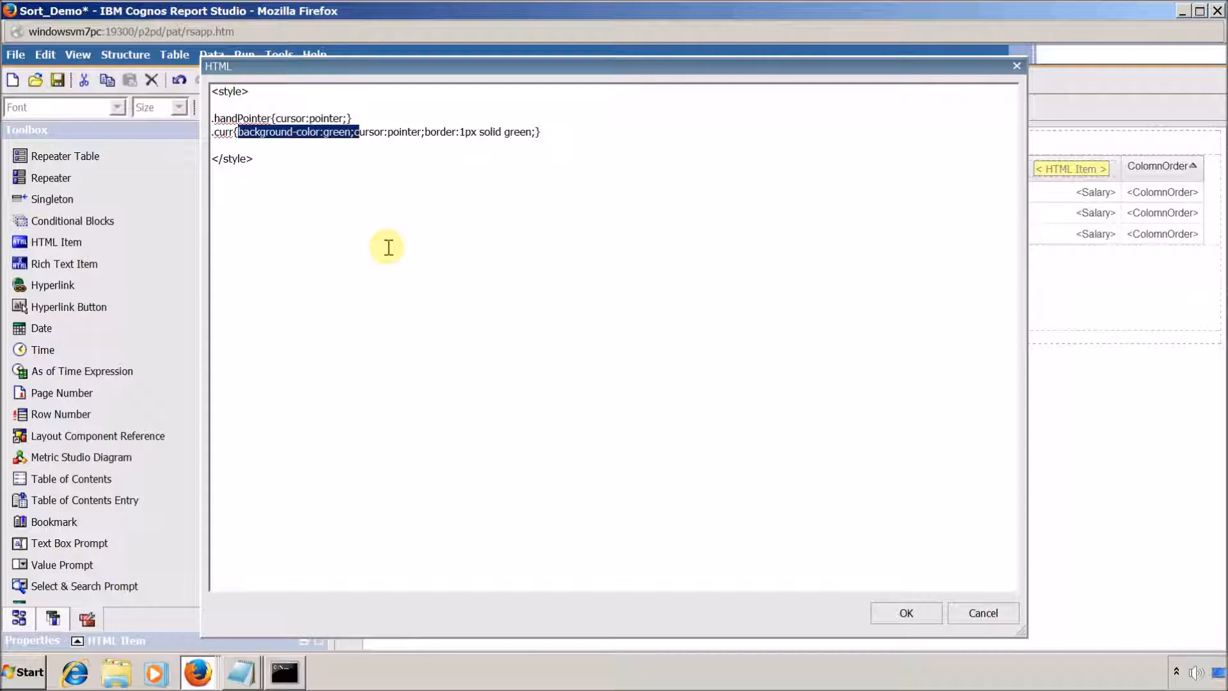
- Examine the cursor:pointer declarations in the .curr and .handPointer style rules
{"action": "key", "text": "Right"}
{"action": "key", "text": "Right"}
{"action": "key", "text": "Right"}
{"action": "key", "text": "Right"}
{"action": "key", "text": "Right"}
{"action": "key", "text": "Right"}
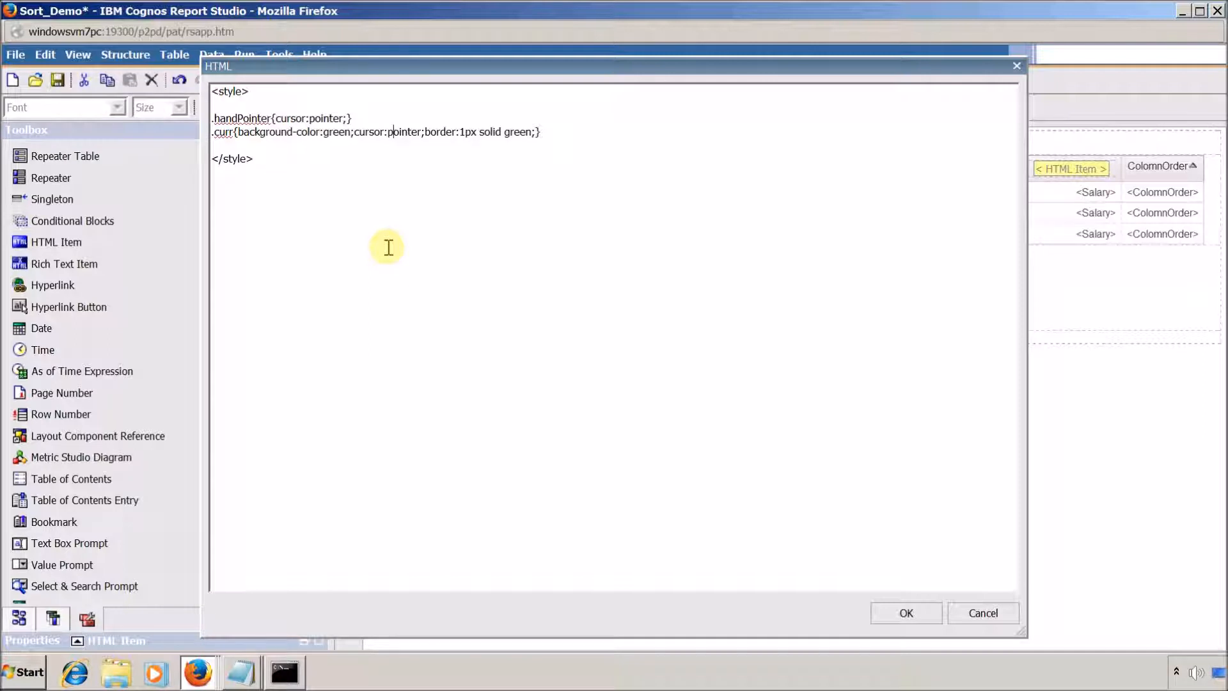
{"action": "key", "text": "shift+Left"}
{"action": "key", "text": "shift+Left"}
{"action": "key", "text": "shift+Left"}
{"action": "key", "text": "shift+Left"}
{"action": "key", "text": "shift+Left"}
{"action": "key", "text": "shift+Left"}
{"action": "key", "text": "shift+Left"}
{"action": "key", "text": "shift+Left"}
{"action": "key", "text": "shift+Left"}
{"action": "key", "text": "shift+Left"}
{"action": "key", "text": "shift+Left"}
{"action": "key", "text": "shift+Left"}
{"action": "key", "text": "shift+Left"}
{"action": "key", "text": "shift+Left"}
{"action": "key", "text": "shift+Left"}
{"action": "key", "text": "Up"}
{"action": "key", "text": "shift+Left"}
{"action": "key", "text": "shift+Left"}
{"action": "key", "text": "shift+Left"}
{"action": "key", "text": "shift+Left"}
{"action": "key", "text": "shift+Left"}
{"action": "key", "text": "shift+Left"}
{"action": "key", "text": "shift+Left"}
{"action": "key", "text": "shift+Left"}
{"action": "key", "text": "shift+Left"}
{"action": "key", "text": "shift+Left"}
{"action": "key", "text": "shift+Left"}
{"action": "key", "text": "shift+Left"}
{"action": "key", "text": "shift+Left"}
{"action": "key", "text": "shift+Left"}
{"action": "key", "text": "shift+Left"}
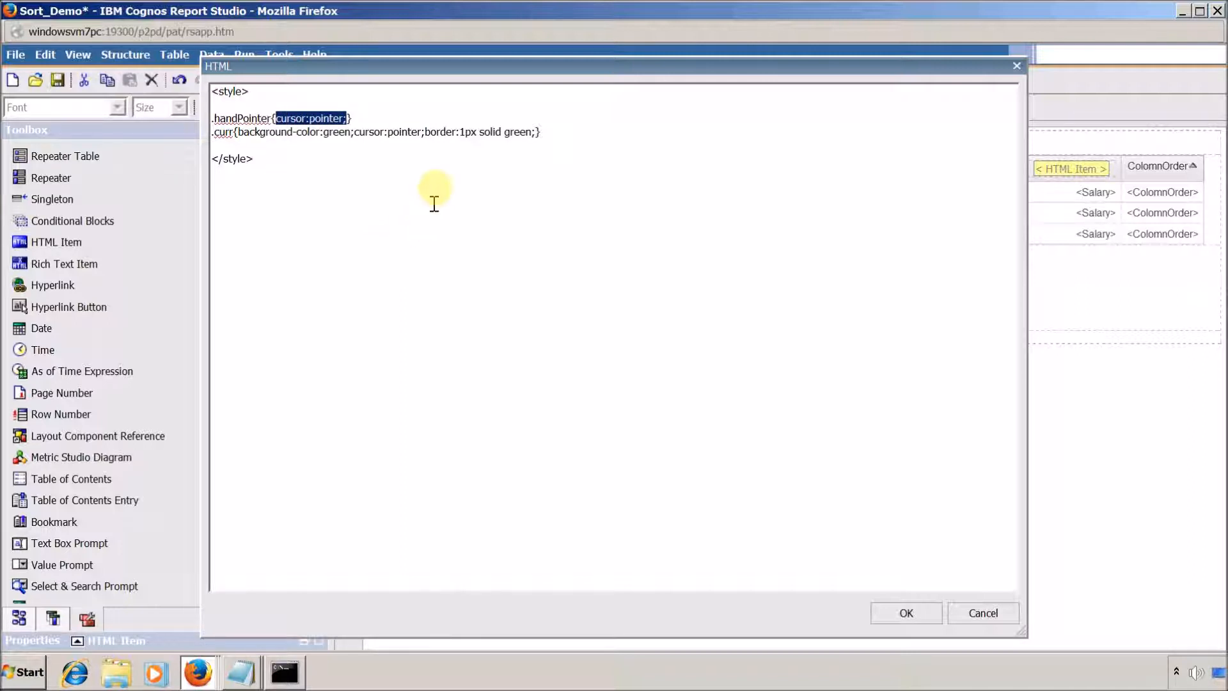
- Examine the border:1px solid green declaration and the whole .curr rule, and close the HTML item
{"action": "left_click_drag", "start_coordinate": [425, 132], "coordinate": [537, 136]}
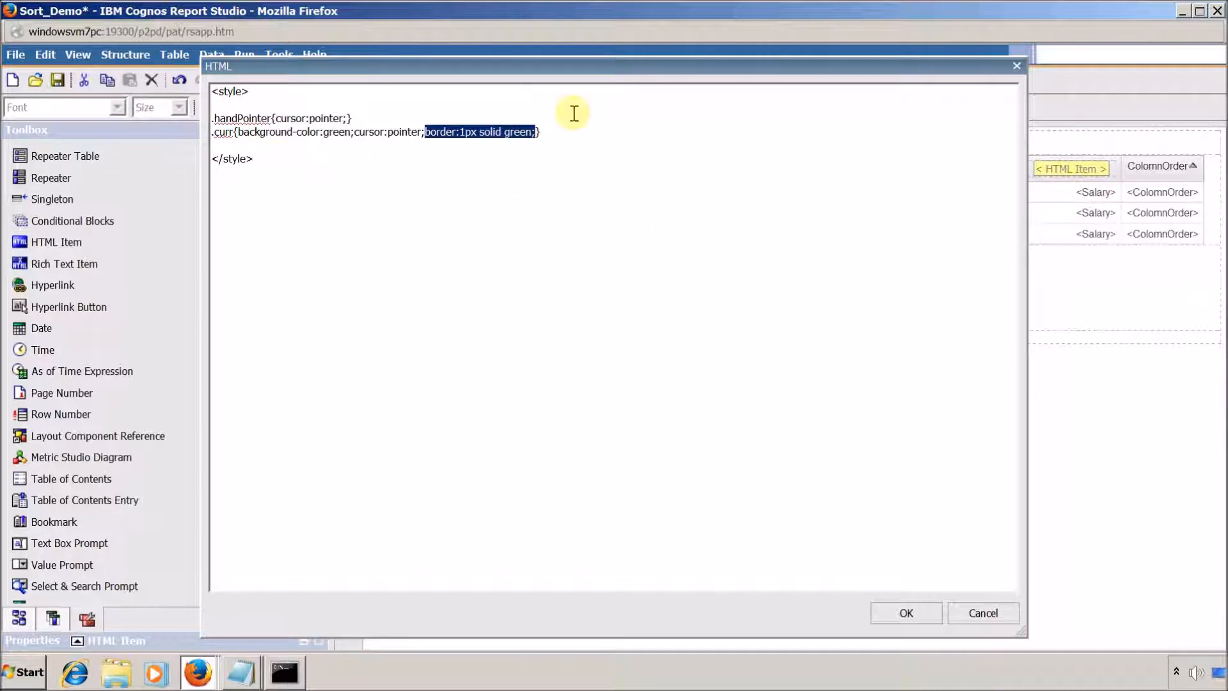
{"action": "left_click", "coordinate": [570, 135]}
{"action": "left_click_drag", "start_coordinate": [569, 134], "coordinate": [202, 136]}
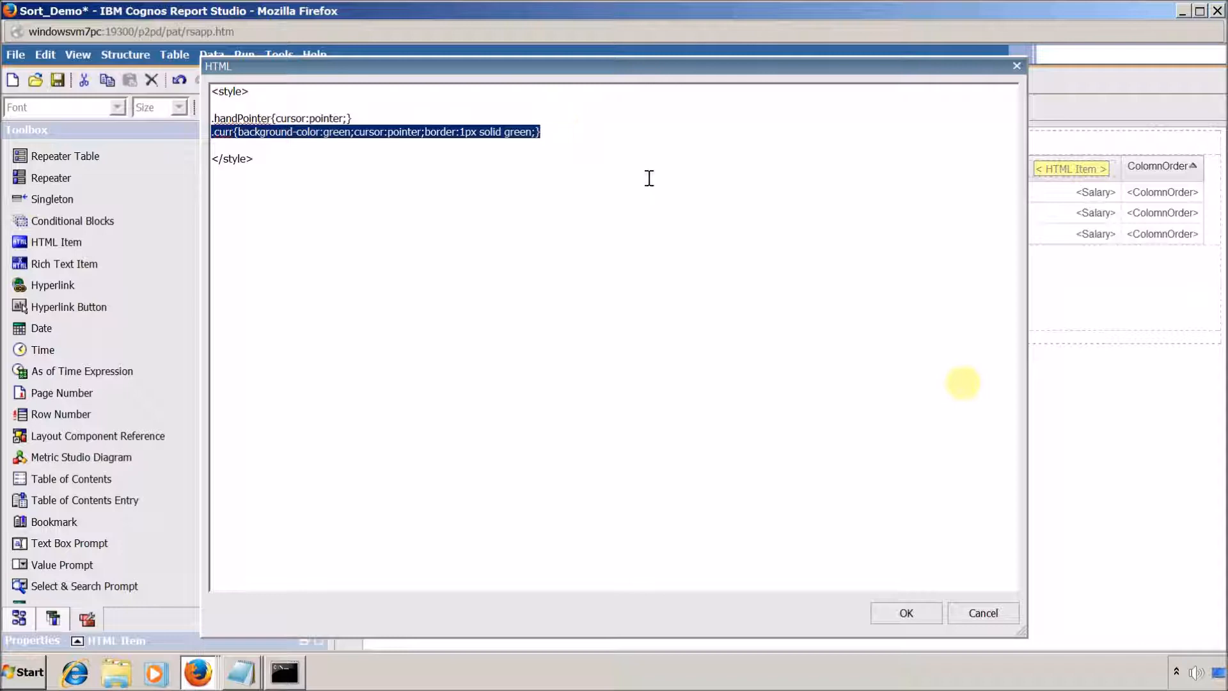
{"action": "left_click", "coordinate": [915, 611]}
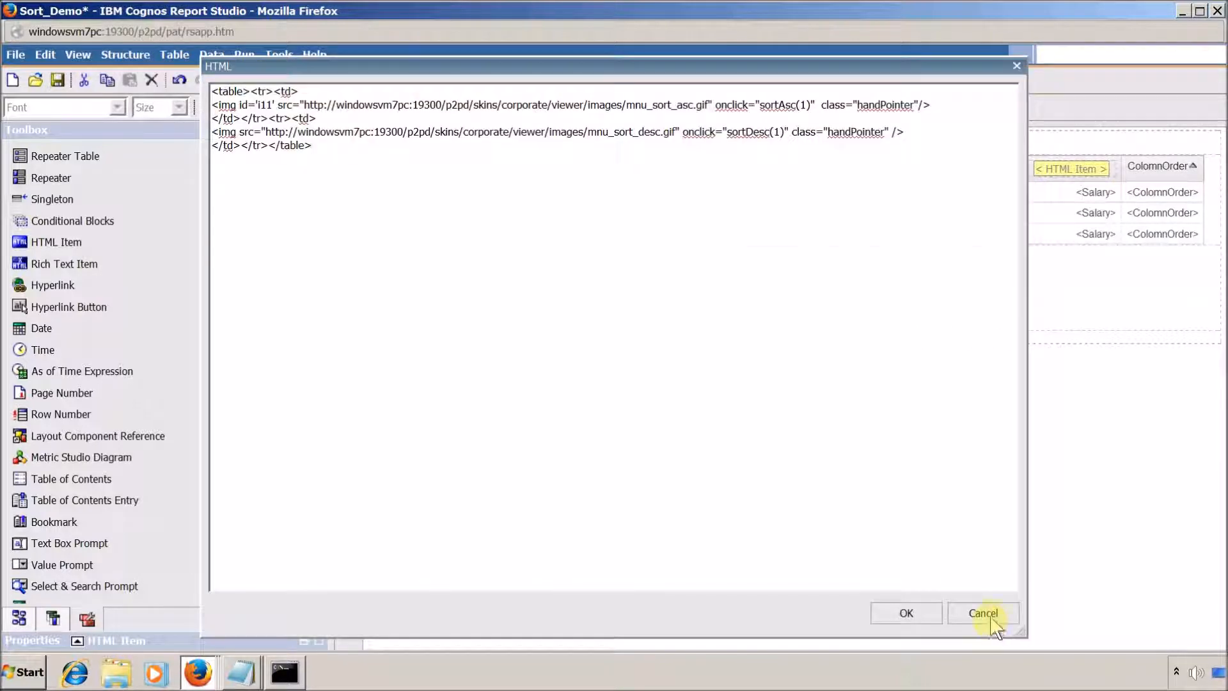
- Reopen the ID header's HTML item and examine the sortAsc(1) and sortDesc(1) calls in its onclick attributes
{"action": "left_click", "coordinate": [983, 612]}
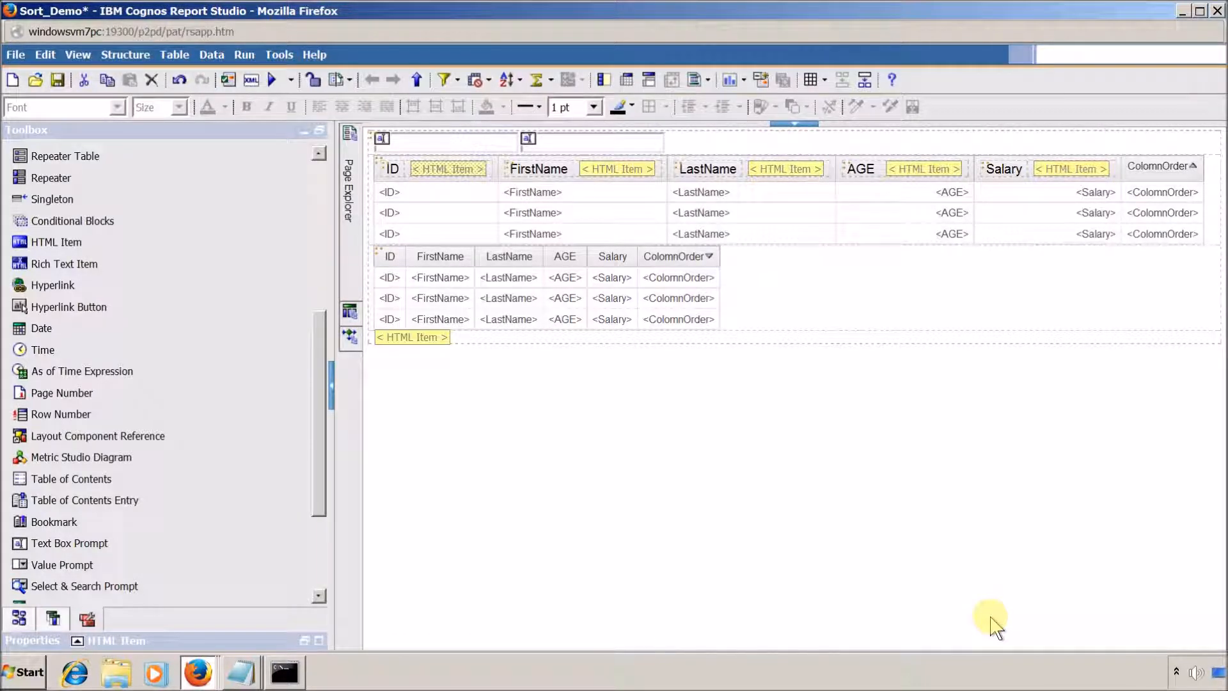
{"action": "double_click", "coordinate": [429, 170]}
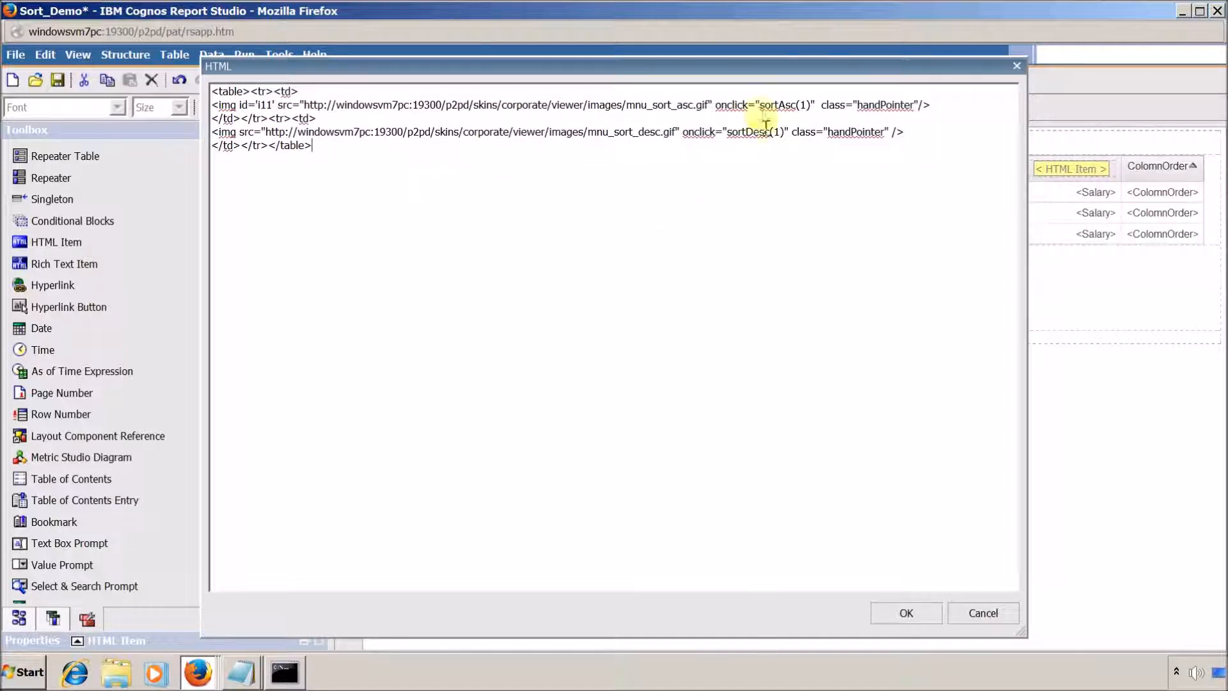
{"action": "left_click_drag", "start_coordinate": [759, 105], "coordinate": [812, 104]}
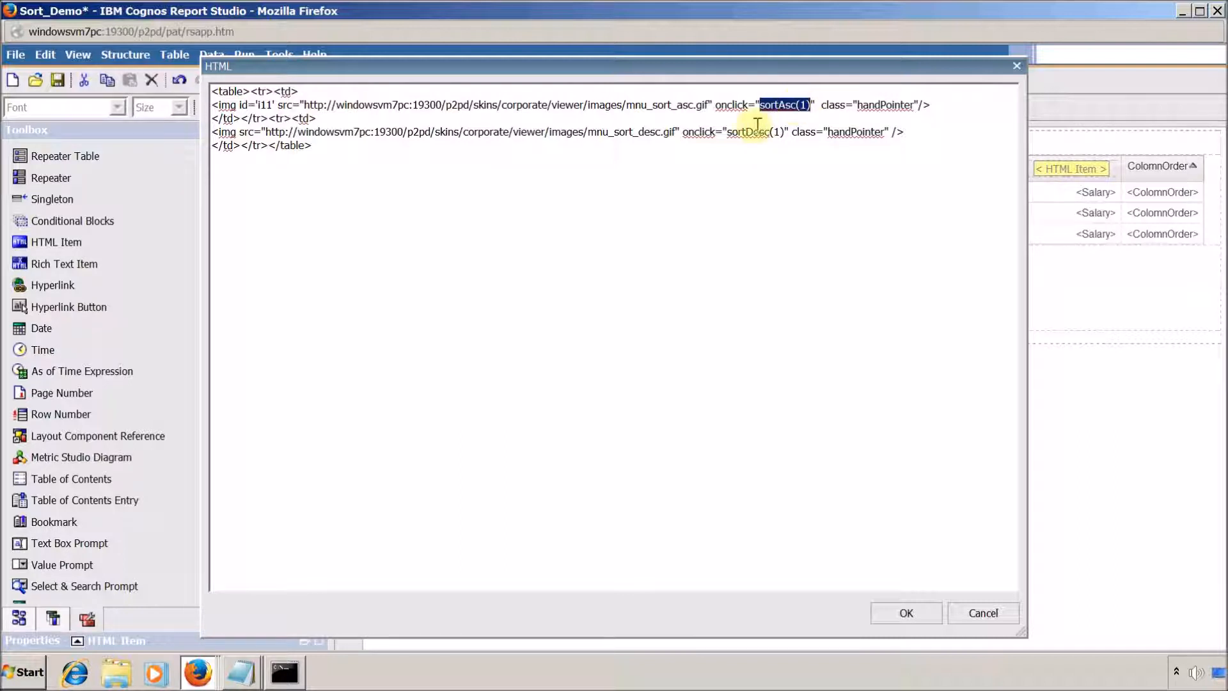
{"action": "left_click_drag", "start_coordinate": [730, 133], "coordinate": [772, 132]}
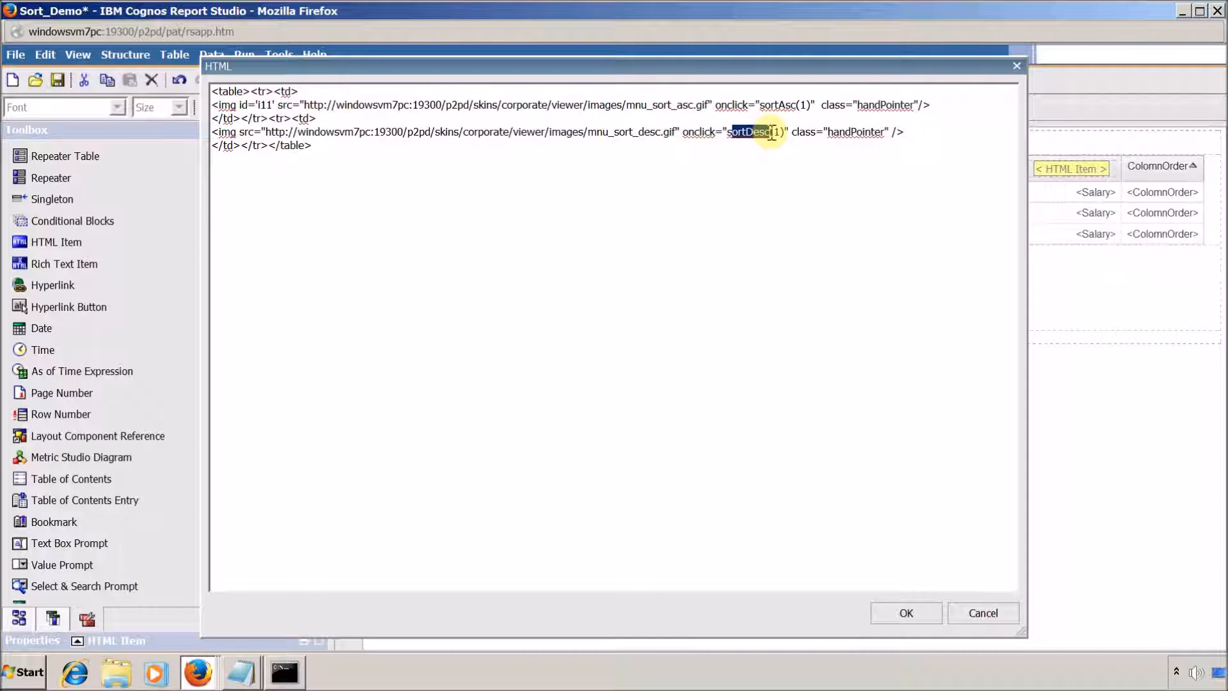
- Examine the sortAsc and sortDesc function names in the image onclick attributes, and close the HTML item without changes
{"action": "left_click", "coordinate": [787, 115]}
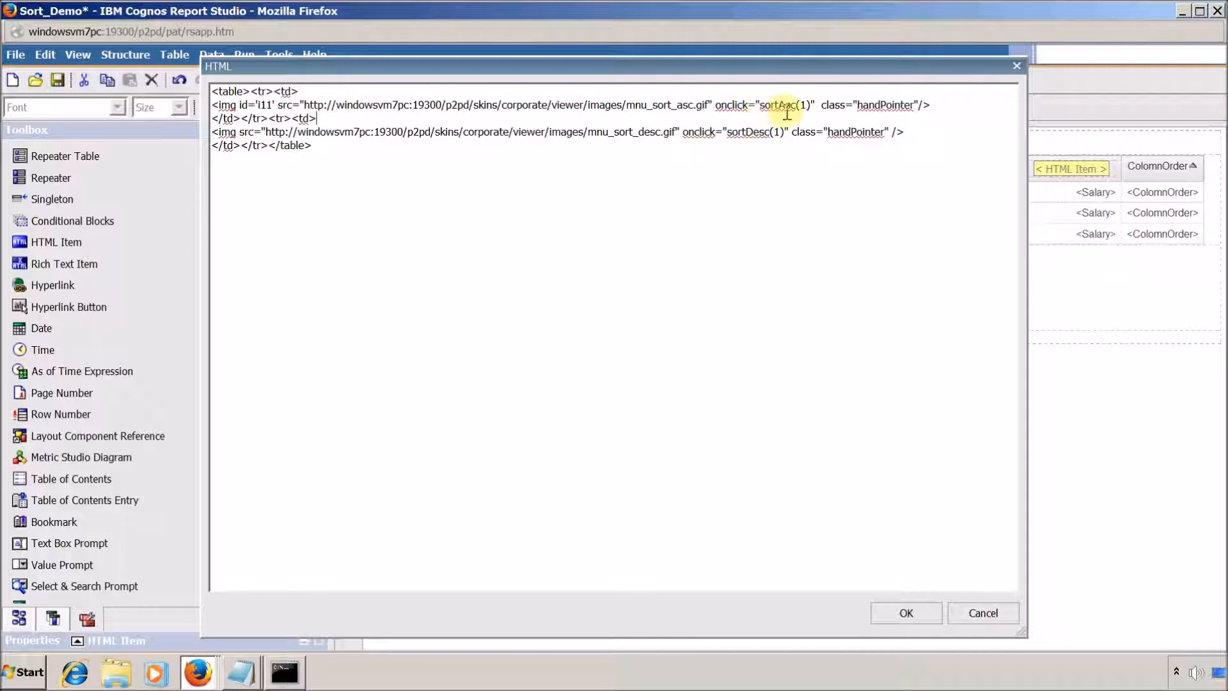
{"action": "left_click_drag", "start_coordinate": [770, 105], "coordinate": [787, 105]}
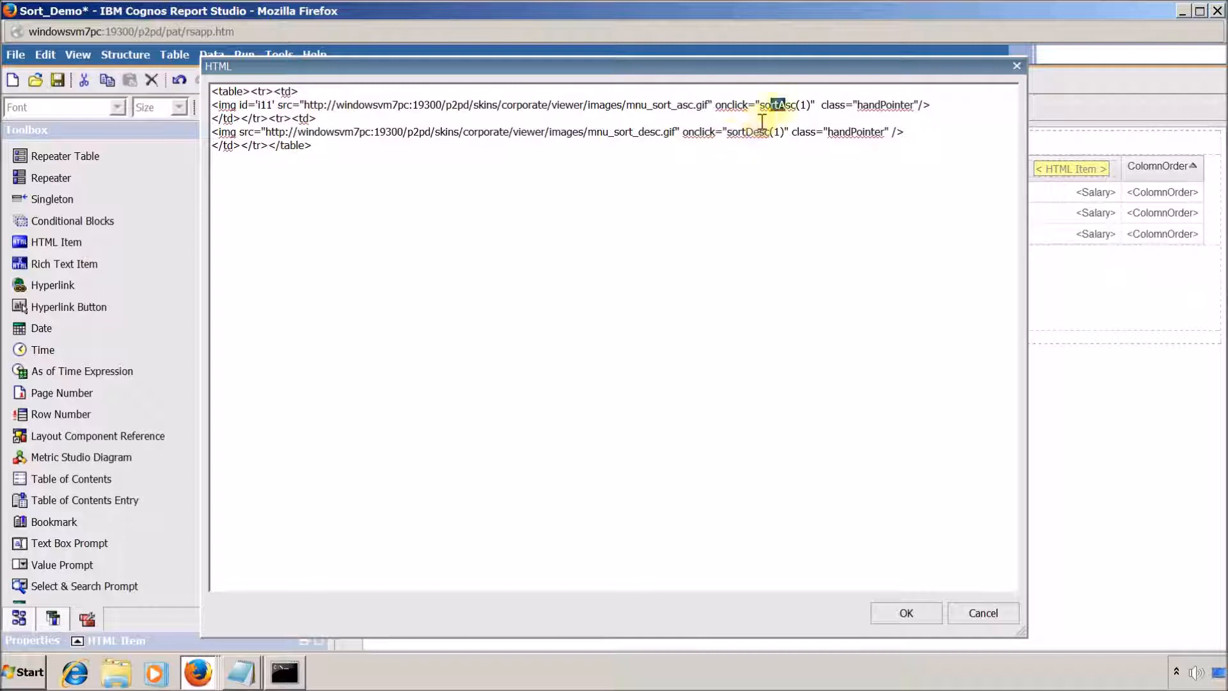
{"action": "left_click_drag", "start_coordinate": [731, 133], "coordinate": [764, 140]}
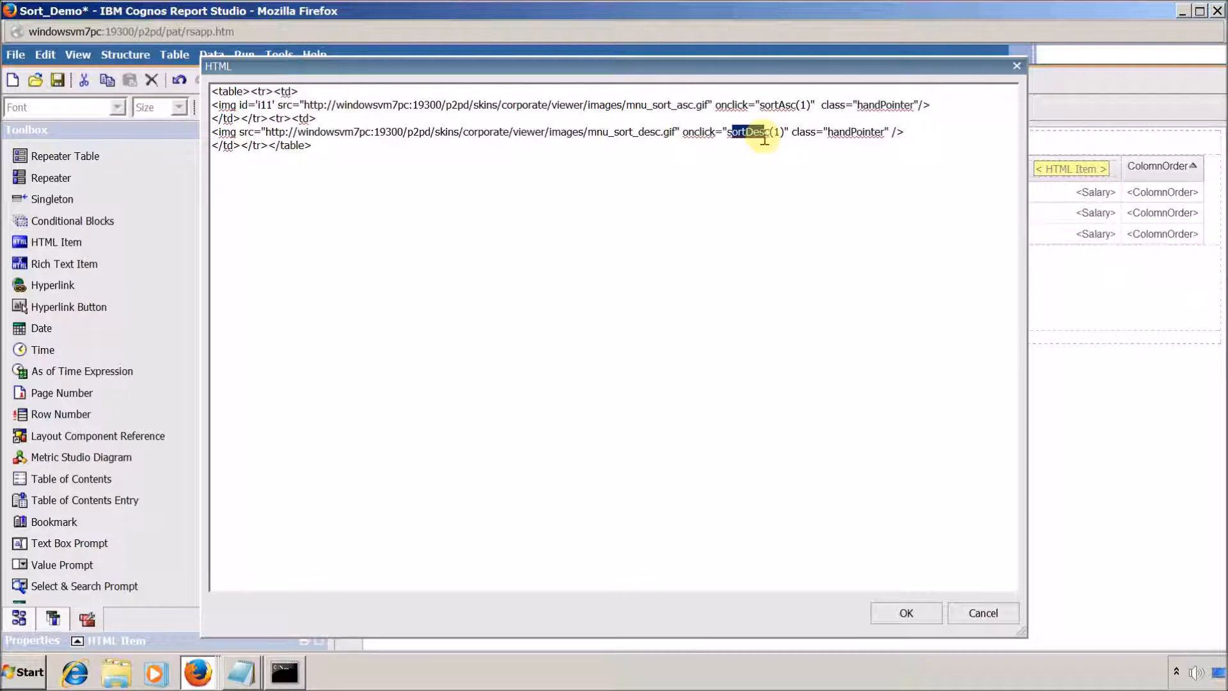
{"action": "left_click_drag", "start_coordinate": [760, 105], "coordinate": [796, 110]}
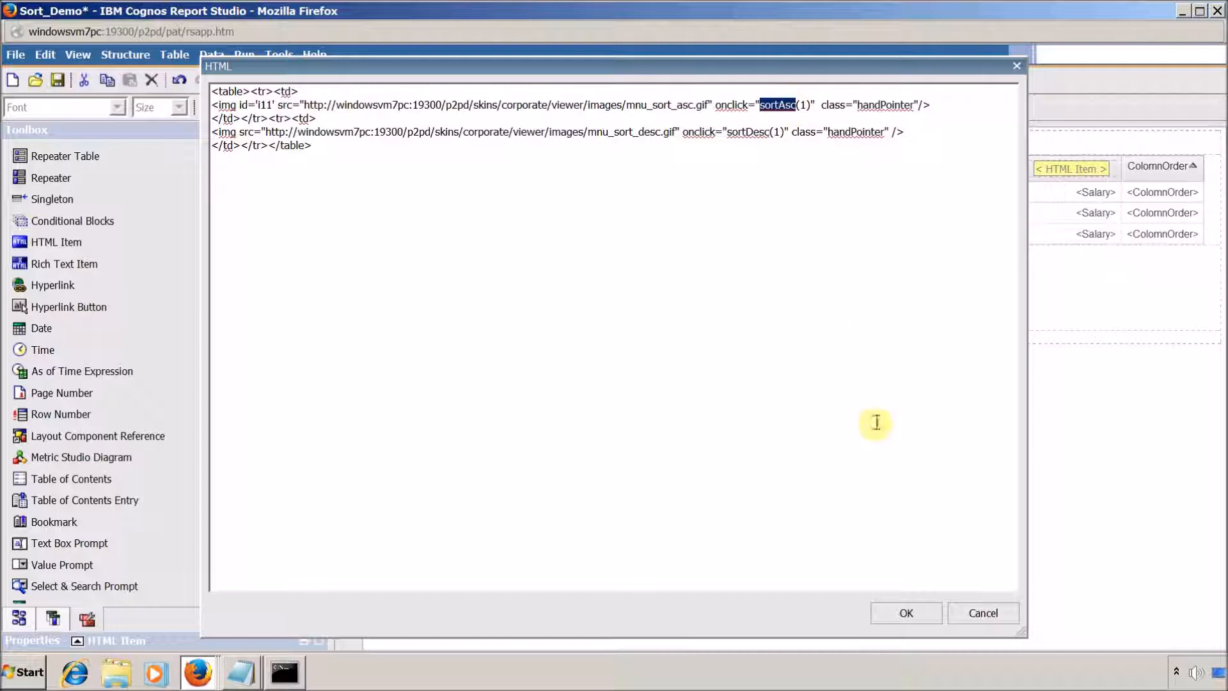
{"action": "left_click", "coordinate": [982, 613]}
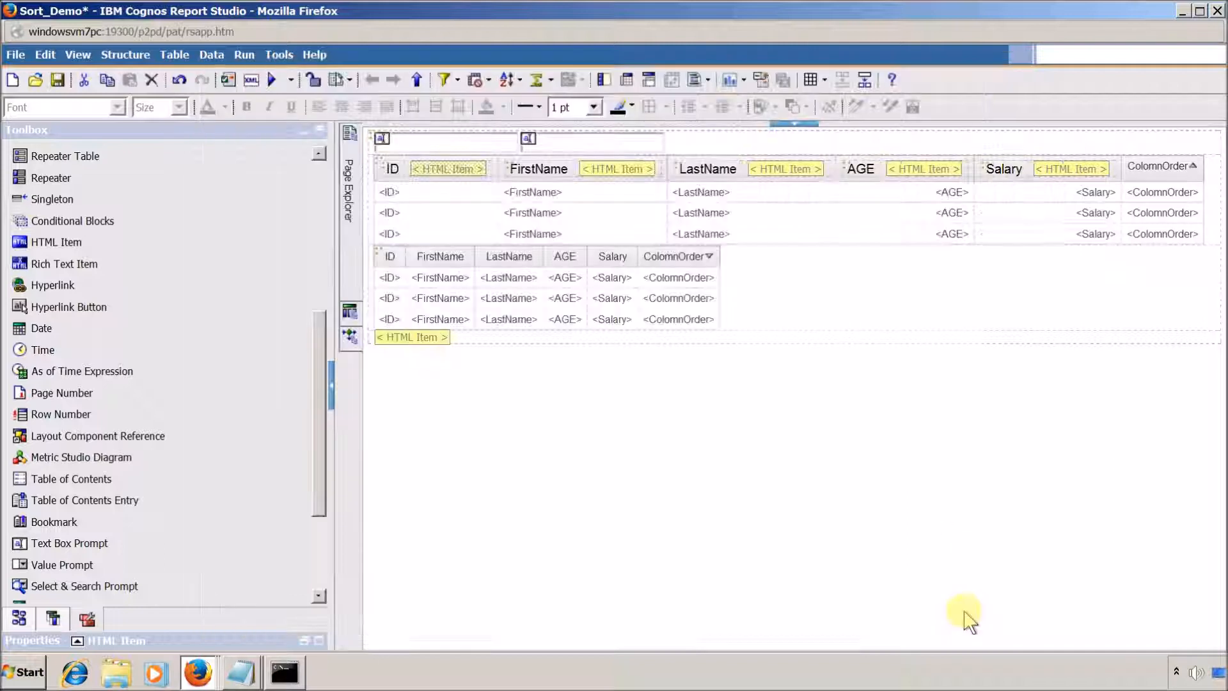
- Open the HTML item below the second list, which holds the .handPointer and .curr style rules
{"action": "left_click", "coordinate": [392, 342]}
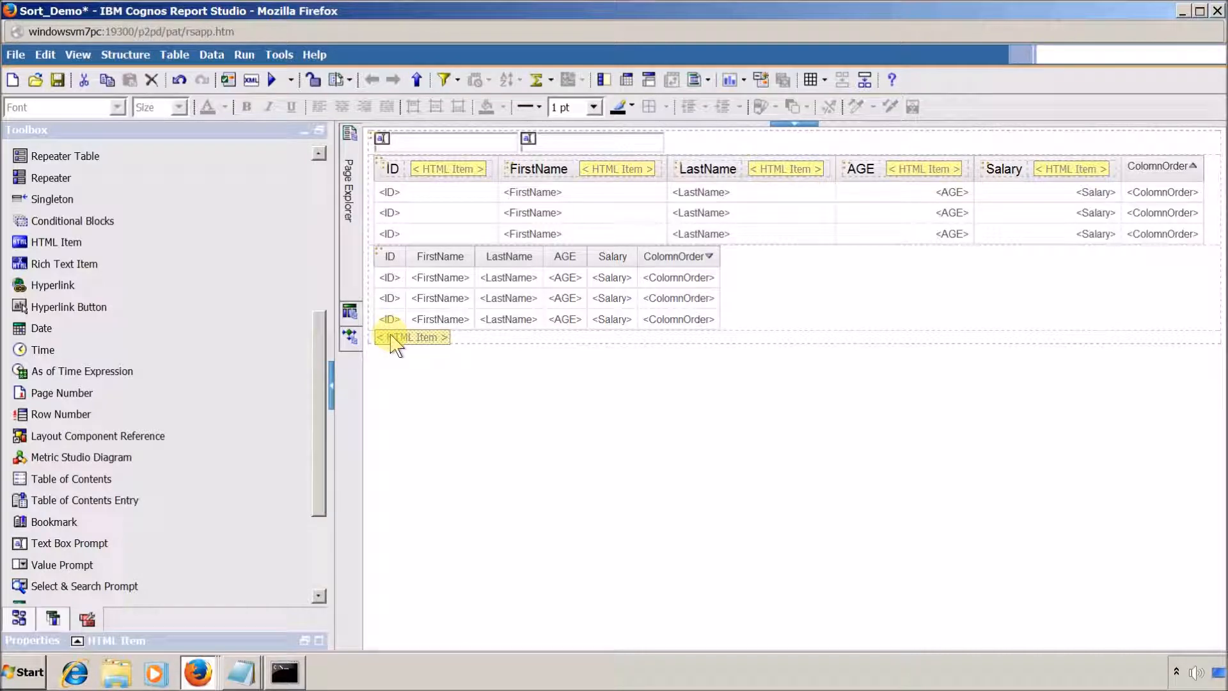
{"action": "double_click", "coordinate": [392, 342]}
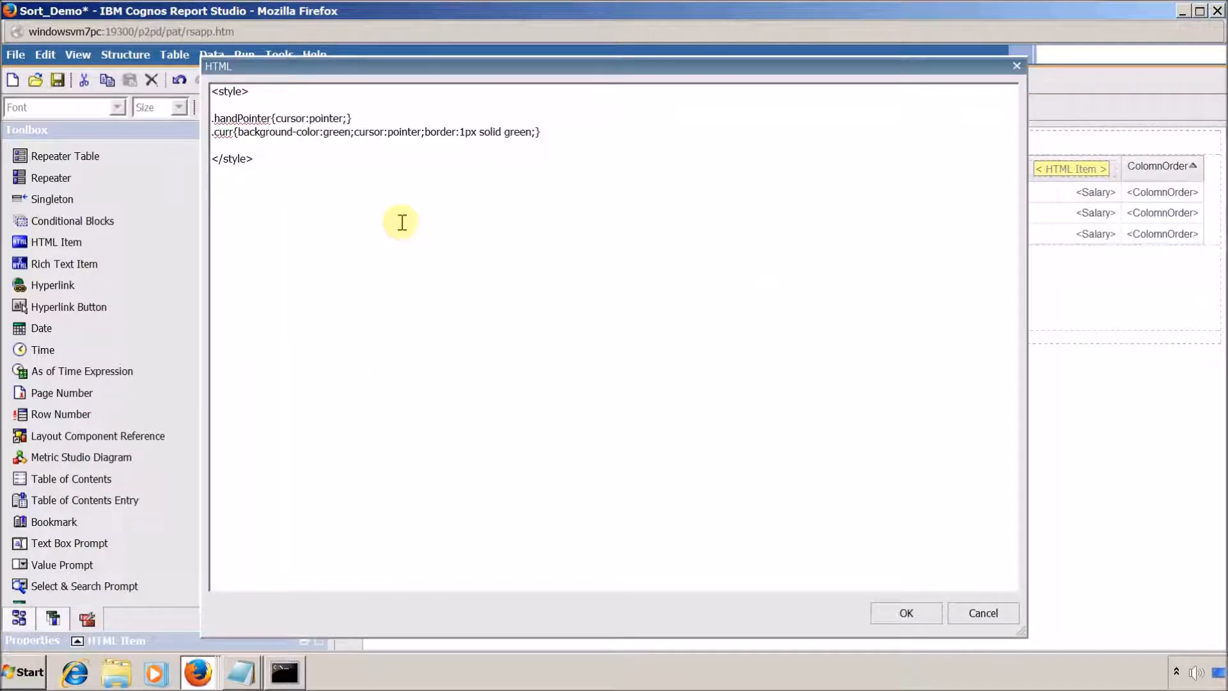
- Add an empty script block with blank lines inside it below the style block in the HTML item
{"action": "type", "text": "<script></script>"}
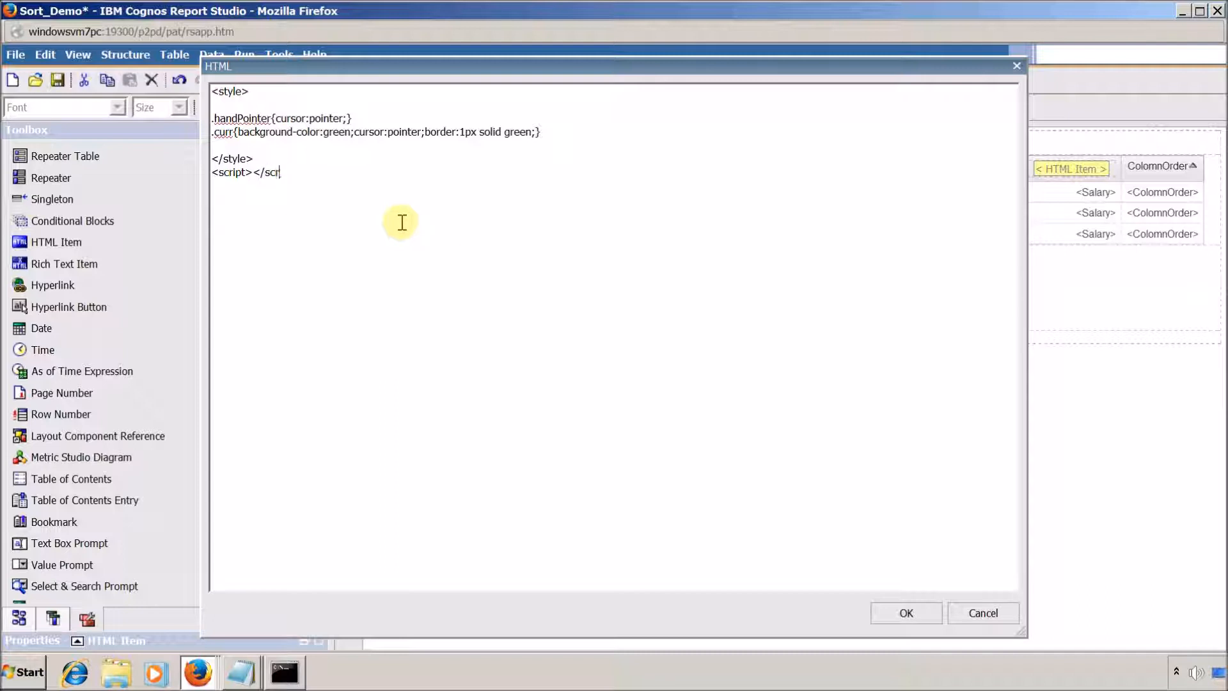
{"action": "key", "text": "Left"}
{"action": "key", "text": "Left"}
{"action": "key", "text": "Left"}
{"action": "key", "text": "Left"}
{"action": "key", "text": "Left"}
{"action": "key", "text": "Left"}
{"action": "key", "text": "Left"}
{"action": "key", "text": "Return"}
{"action": "key", "text": "Return"}
{"action": "key", "text": "Up"}
{"action": "key", "text": "Return"}
{"action": "key", "text": "Return"}
{"action": "key", "text": "Up"}
- Write an empty function sortAsc(ID) with opening and closing braces inside the script block
{"action": "type", "text": "functio"}
{"action": "key", "text": "BackSpace"}
{"action": "type", "text": "n sortAsc(ID)"}
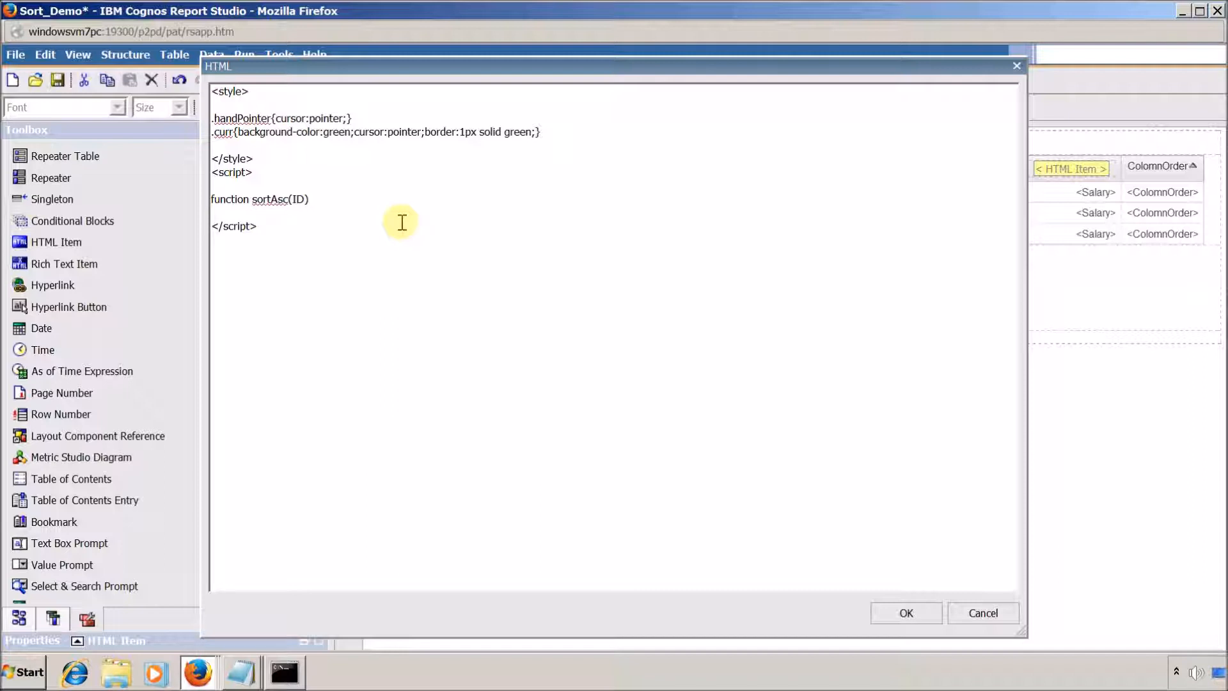
{"action": "key", "text": "Return"}
{"action": "type", "text": "{"}
{"action": "key", "text": "Return"}
{"action": "type", "text": "}"}
{"action": "key", "text": "Return"}
- Duplicate the whole sortAsc(ID) function below the original and leave a blank line in the copy's body
{"action": "key", "text": "Up"}
{"action": "key", "text": "Up"}
{"action": "key", "text": "Up"}
{"action": "key", "text": "shift+End"}
{"action": "key", "text": "shift+Down"}
{"action": "key", "text": "shift+Down"}
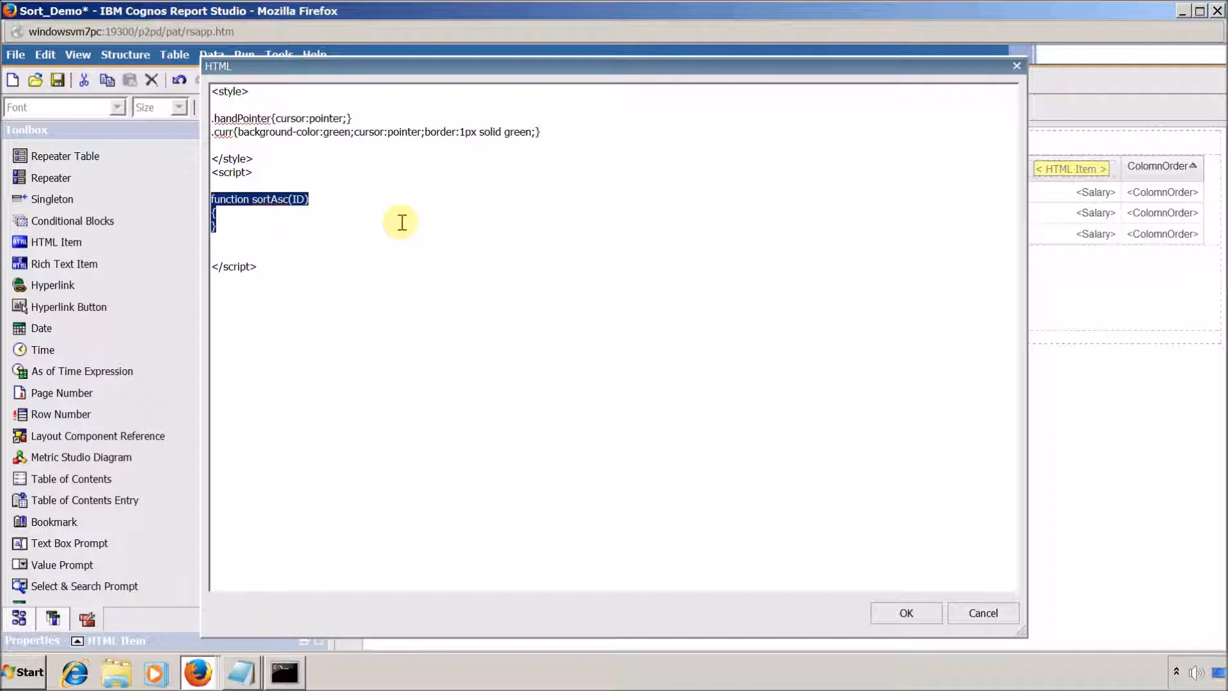
{"action": "key", "text": "ctrl+c"}
{"action": "key", "text": "Down"}
{"action": "key", "text": "Return"}
{"action": "key", "text": "Return"}
{"action": "key", "text": "ctrl+v"}
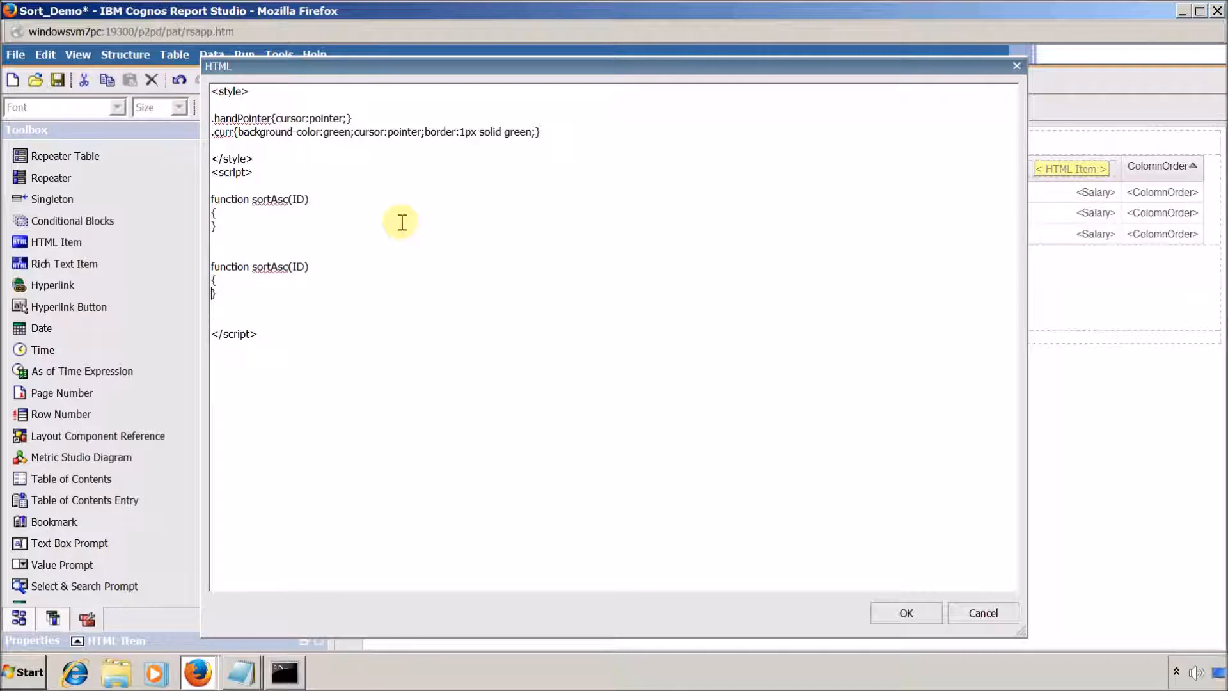
{"action": "key", "text": "Return"}
- Insert the statement alert(ID); in the body of the first sortAsc function
{"action": "key", "text": "Up"}
{"action": "key", "text": "Up"}
{"action": "key", "text": "Up"}
{"action": "key", "text": "Up"}
{"action": "key", "text": "Up"}
{"action": "key", "text": "Up"}
{"action": "key", "text": "Return"}
{"action": "key", "text": "Up"}
{"action": "type", "text": "alert(ID"}
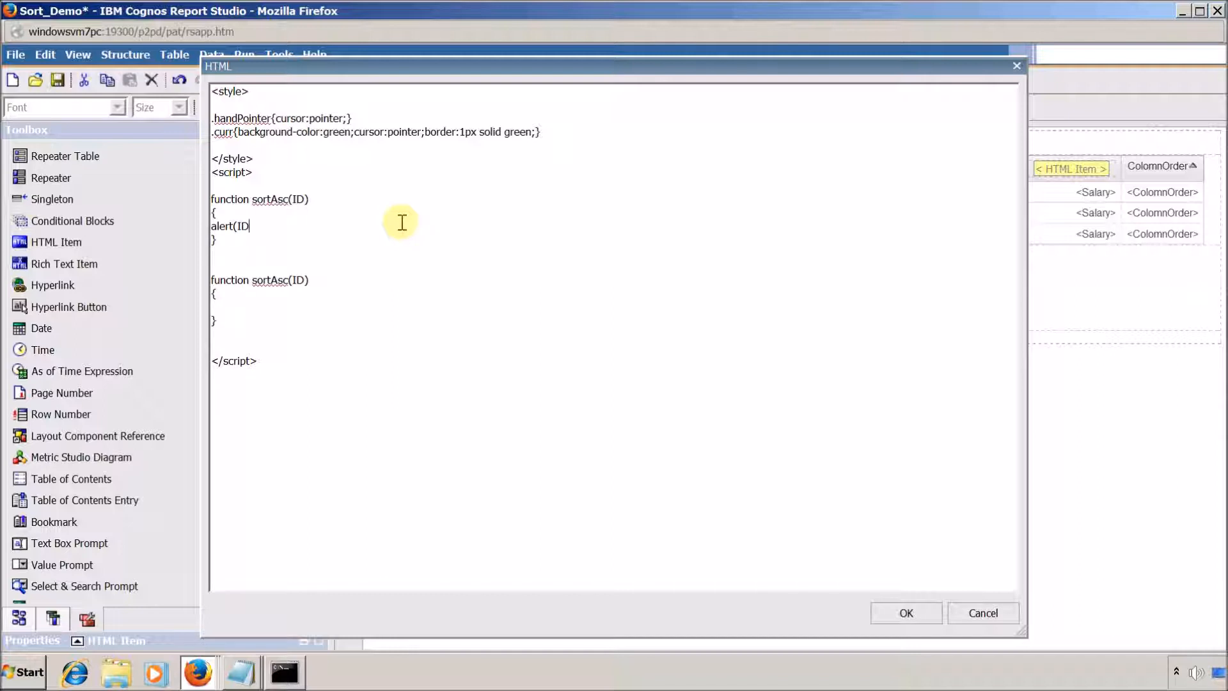
{"action": "type", "text": ");"}
- Copy the alert(ID); statement into the body of the second function
{"action": "key", "text": "shift+Left"}
{"action": "key", "text": "shift+Left"}
{"action": "key", "text": "Down"}
{"action": "key", "text": "Down"}
{"action": "key", "text": "shift+Left"}
{"action": "key", "text": "shift+Left"}
{"action": "key", "text": "shift+Left"}
{"action": "key", "text": "shift+Left"}
{"action": "key", "text": "shift+Left"}
{"action": "key", "text": "shift+Left"}
{"action": "key", "text": "shift+Left"}
{"action": "key", "text": "shift+Left"}
{"action": "key", "text": "shift+Left"}
{"action": "key", "text": "shift+Left"}
{"action": "key", "text": "ctrl+c"}
{"action": "key", "text": "Down"}
{"action": "key", "text": "Down"}
{"action": "key", "text": "Down"}
{"action": "key", "text": "Down"}
{"action": "key", "text": "Down"}
{"action": "key", "text": "Down"}
{"action": "key", "text": "ctrl+v"}
- Rename the second function to sortDesc(ID)
{"action": "key", "text": "Right"}
{"action": "key", "text": "Right"}
{"action": "key", "text": "Right"}
{"action": "key", "text": "shift+Right"}
{"action": "key", "text": "shift+Right"}
{"action": "key", "text": "shift+Right"}
{"action": "type", "text": "Desc"}
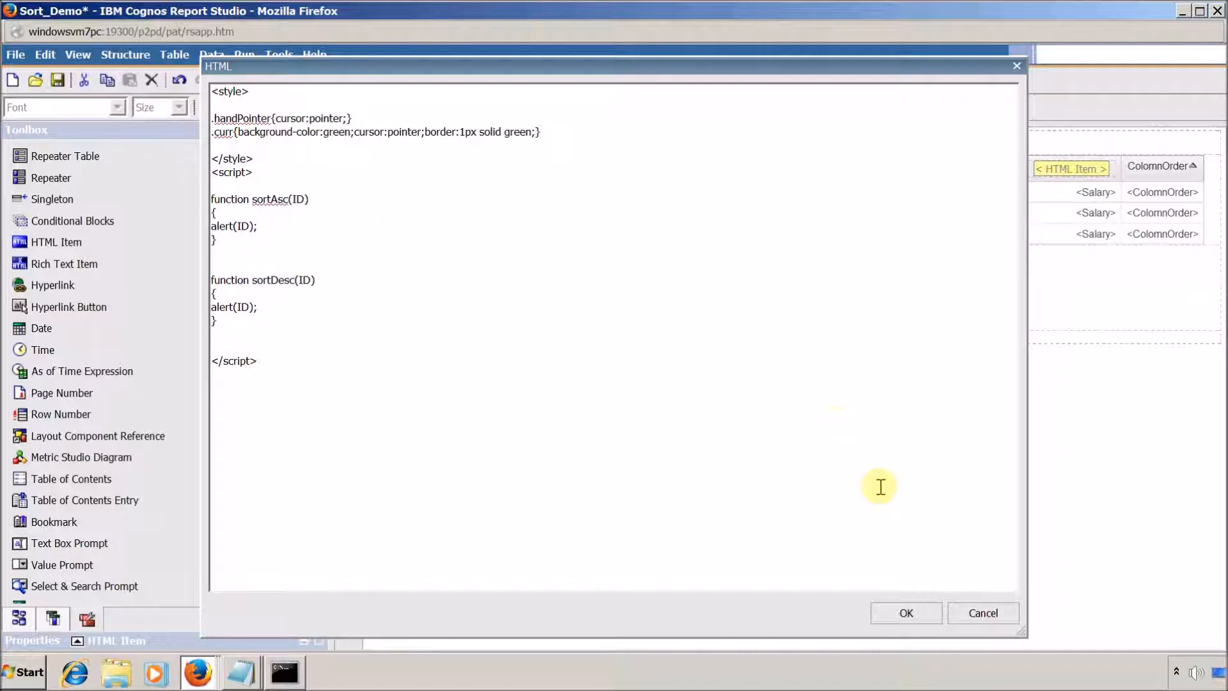
- Apply the HTML code, save the report and run it
{"action": "left_click", "coordinate": [894, 617]}
{"action": "left_click", "coordinate": [56, 80]}
{"action": "left_click", "coordinate": [271, 81]}
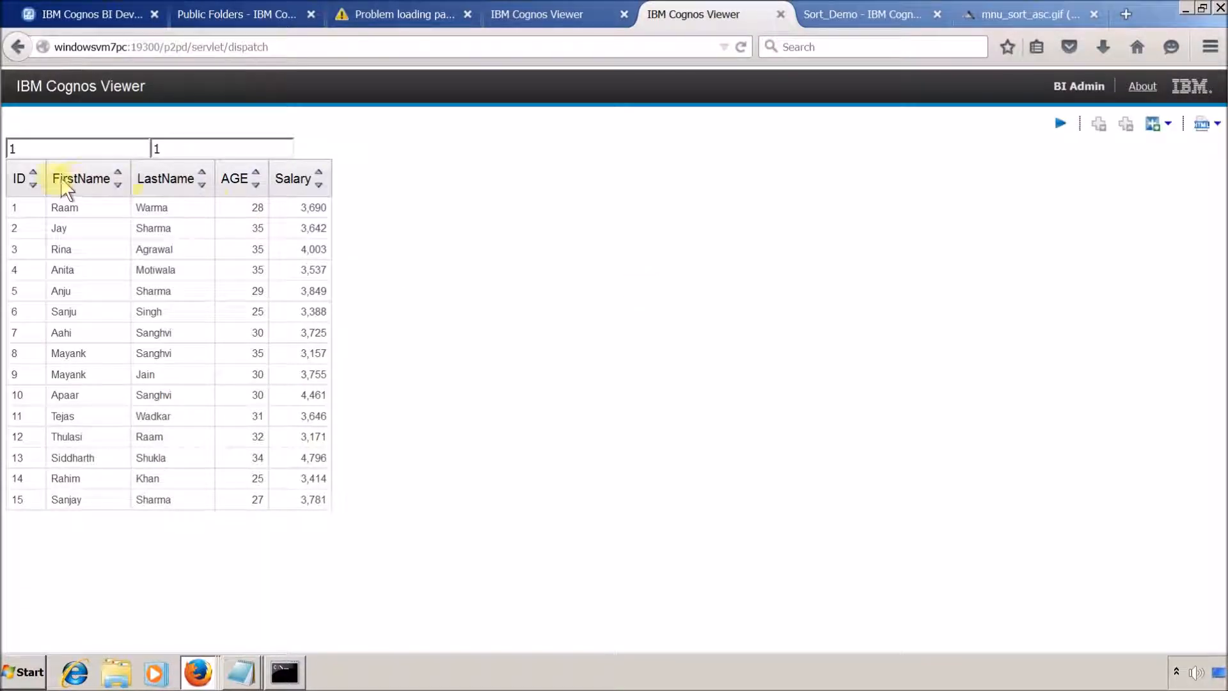
- Test the sort arrows of the ID, FirstName, LastName and AGE columns, dismissing each alert
{"action": "left_click", "coordinate": [35, 178]}
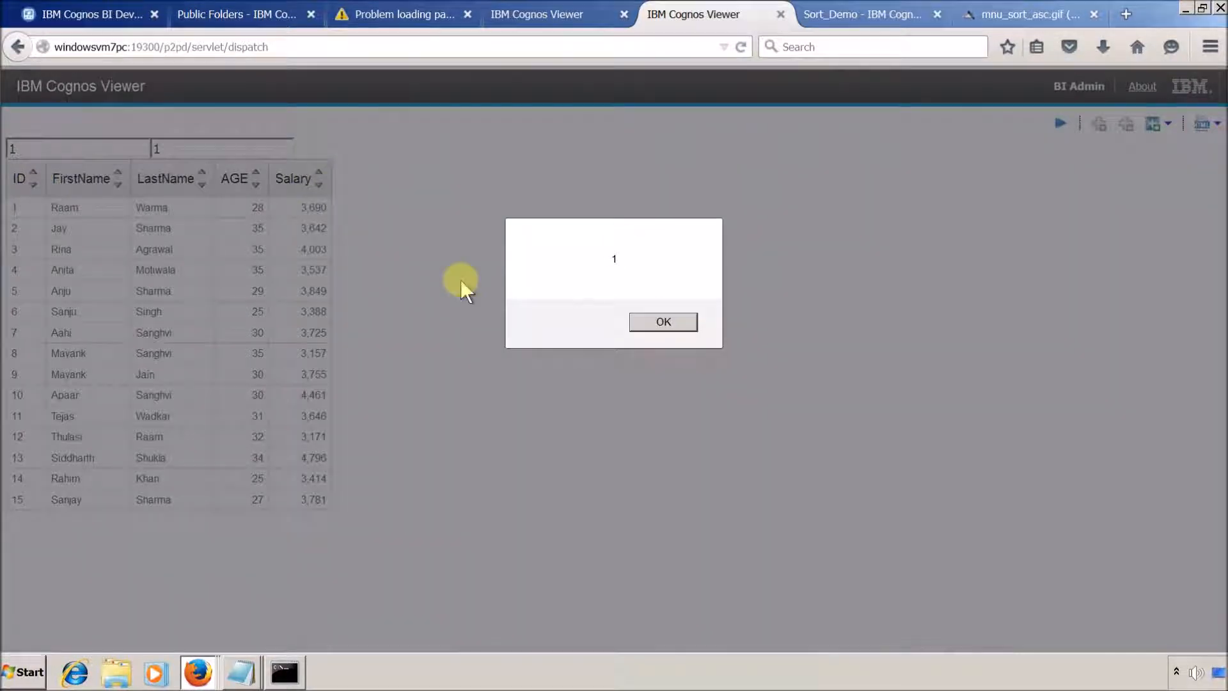
{"action": "left_click", "coordinate": [639, 323]}
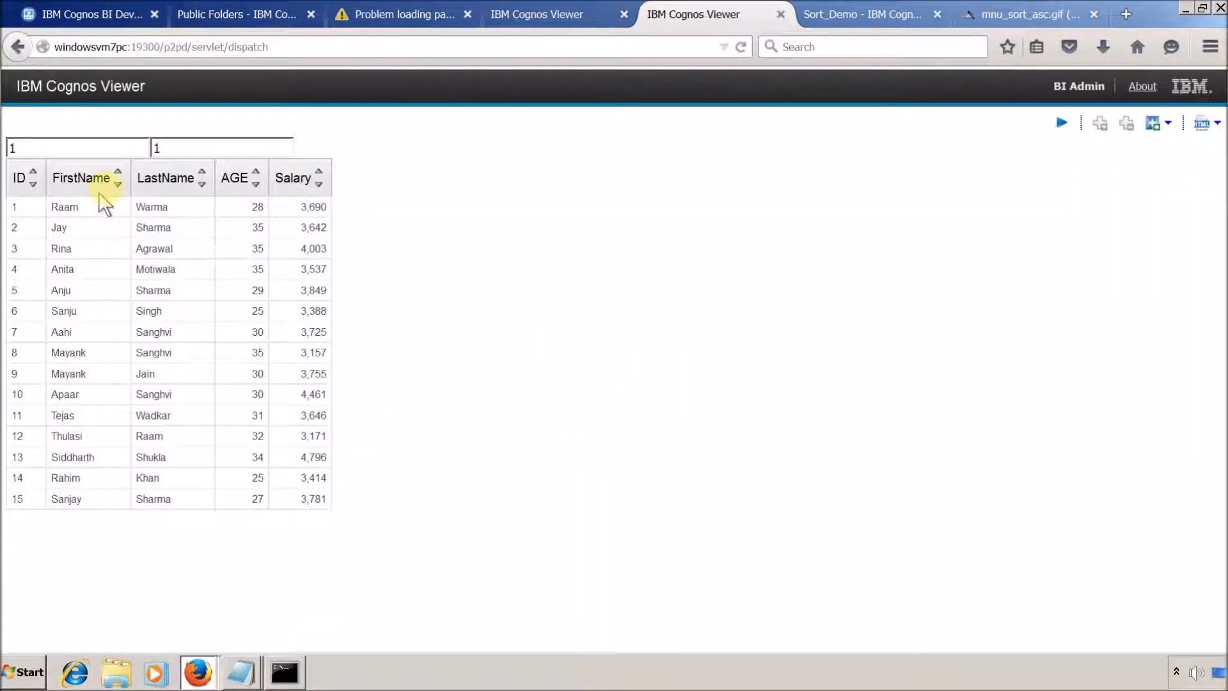
{"action": "left_click", "coordinate": [111, 174]}
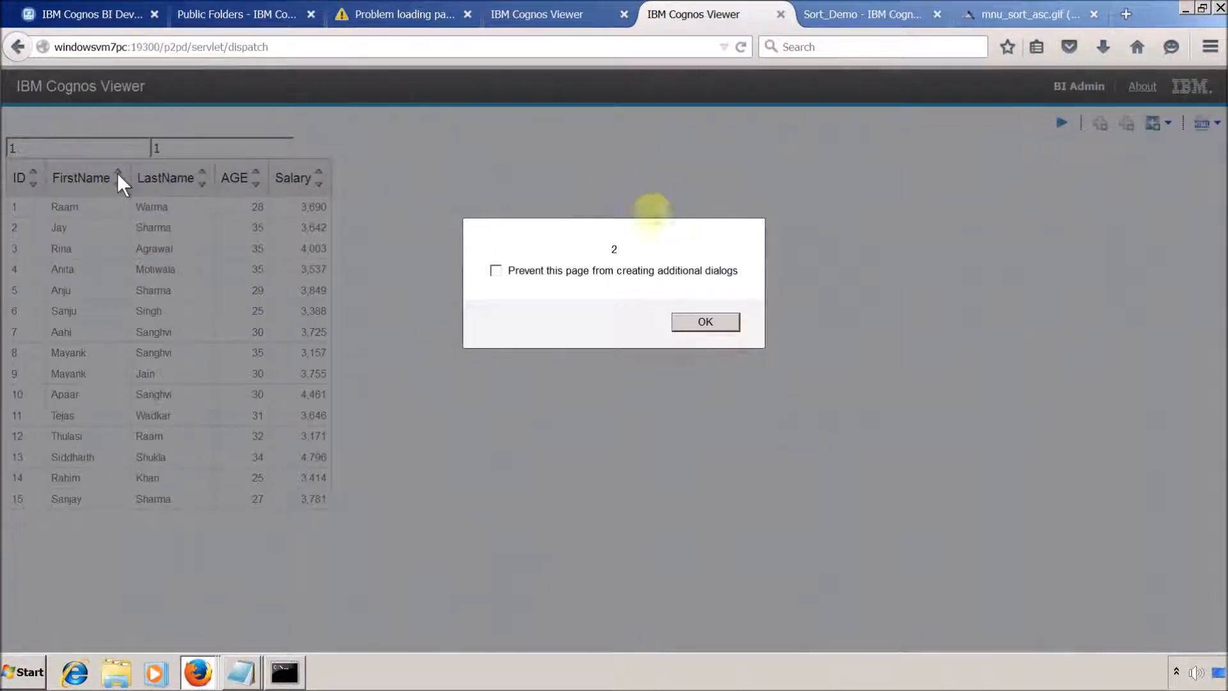
{"action": "left_click", "coordinate": [710, 323]}
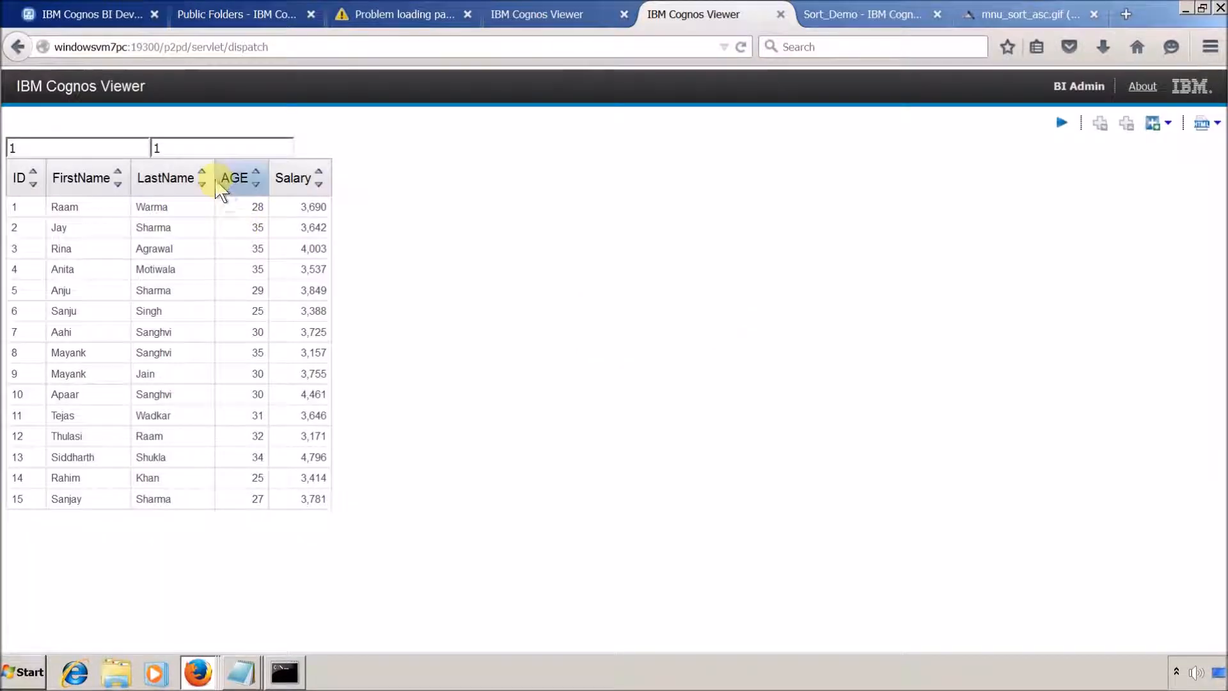
{"action": "left_click", "coordinate": [203, 175]}
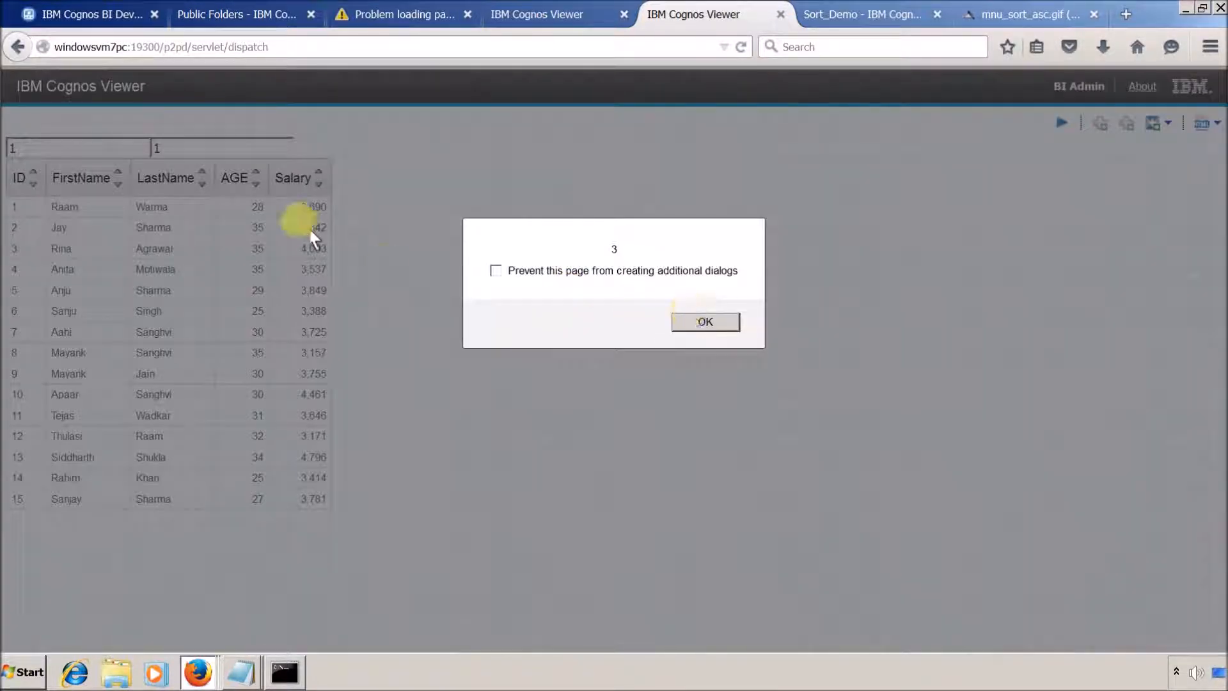
{"action": "left_click", "coordinate": [706, 323]}
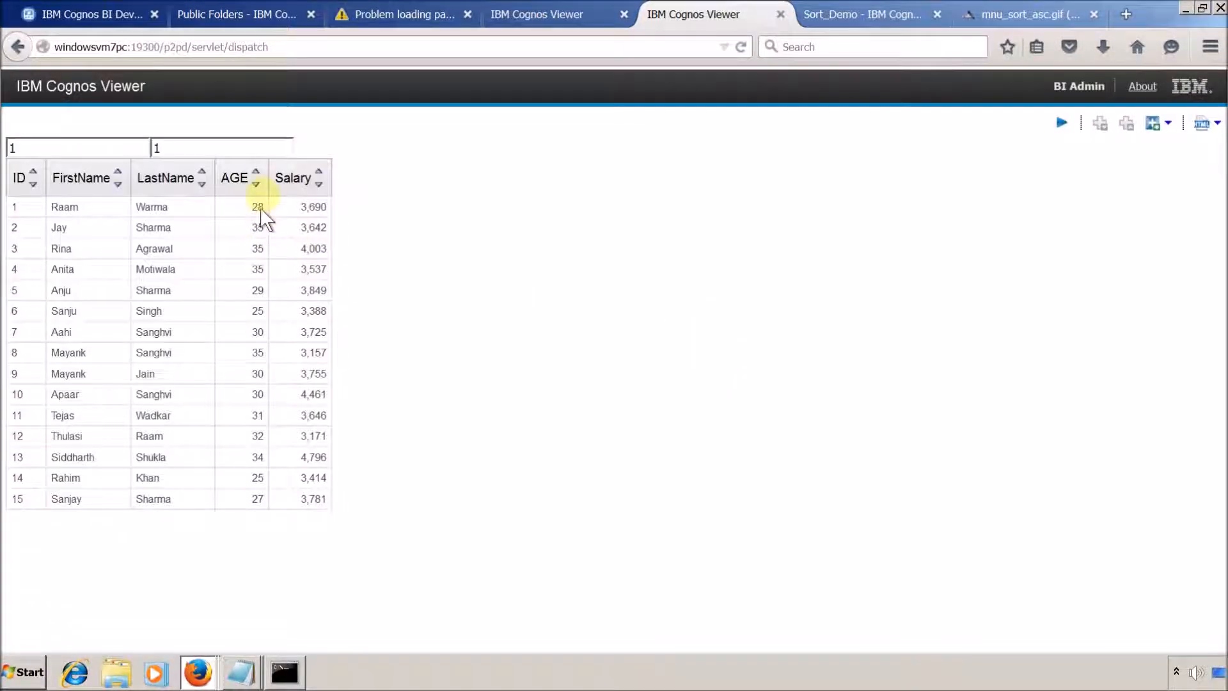
{"action": "left_click", "coordinate": [255, 172]}
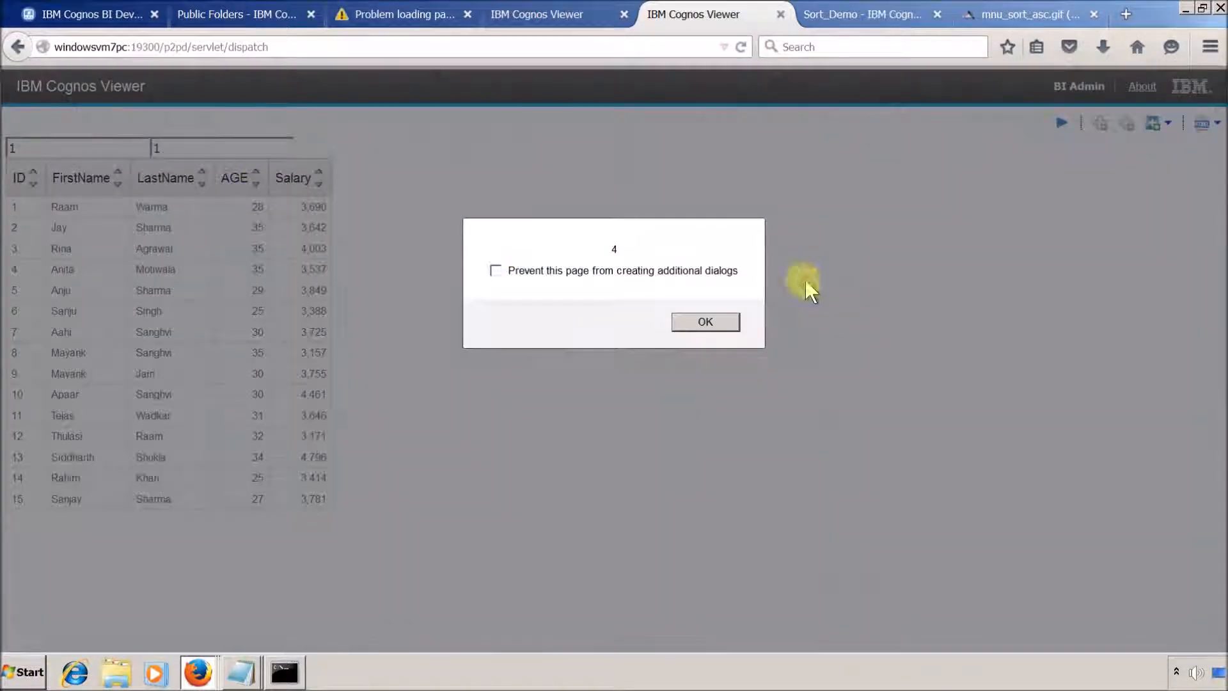
{"action": "left_click", "coordinate": [729, 326]}
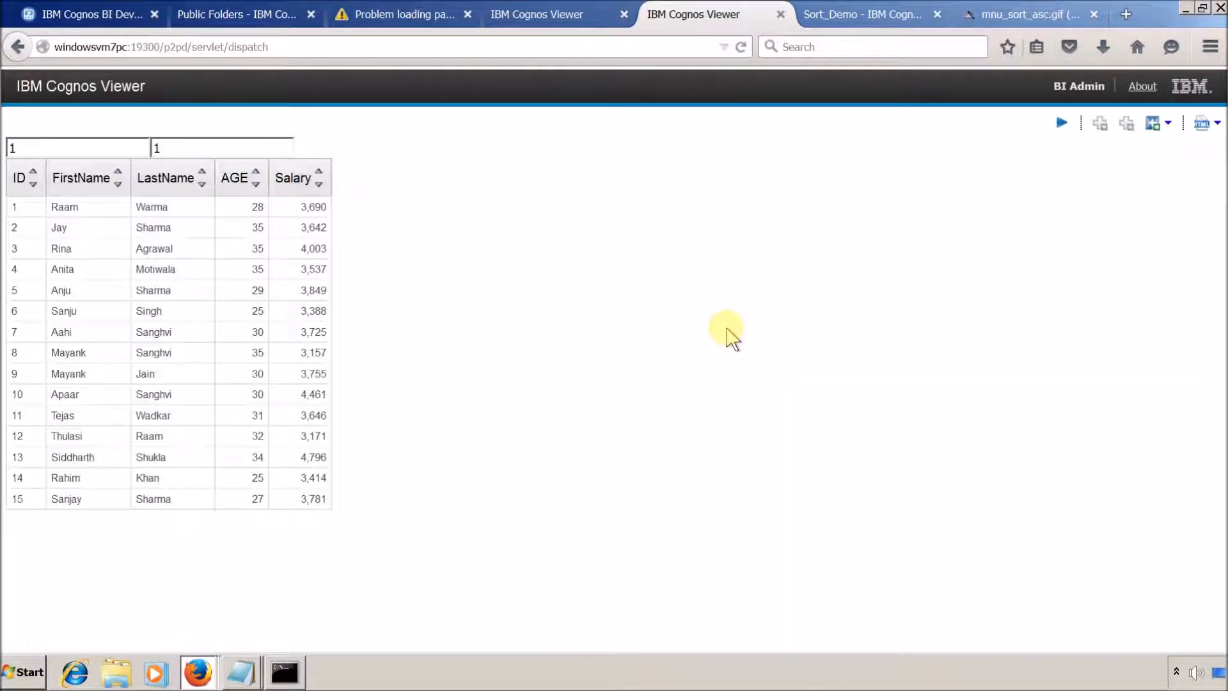
- Examine the sortAsc(1) call in the ID header's HTML item and the script in Sort_Demo_2, leaving both unchanged
{"action": "key", "text": "alt+Tab"}
{"action": "key", "text": "alt+Tab"}
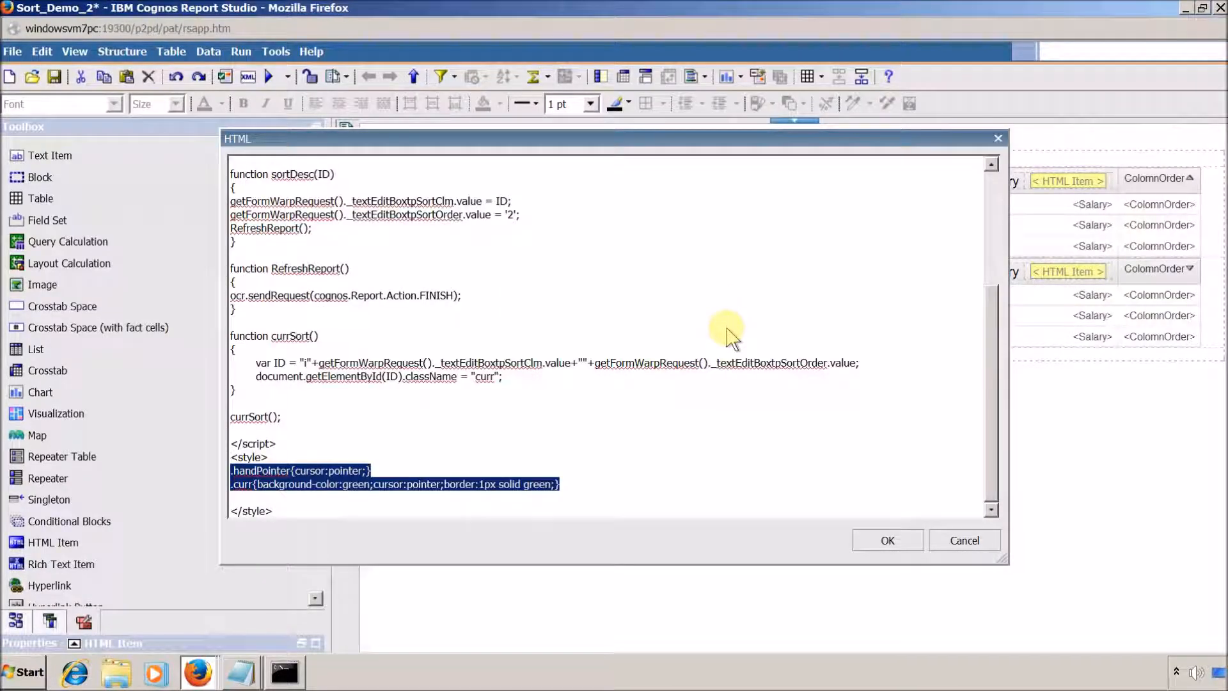
{"action": "key", "text": "alt+Tab"}
{"action": "key", "text": "alt+Tab"}
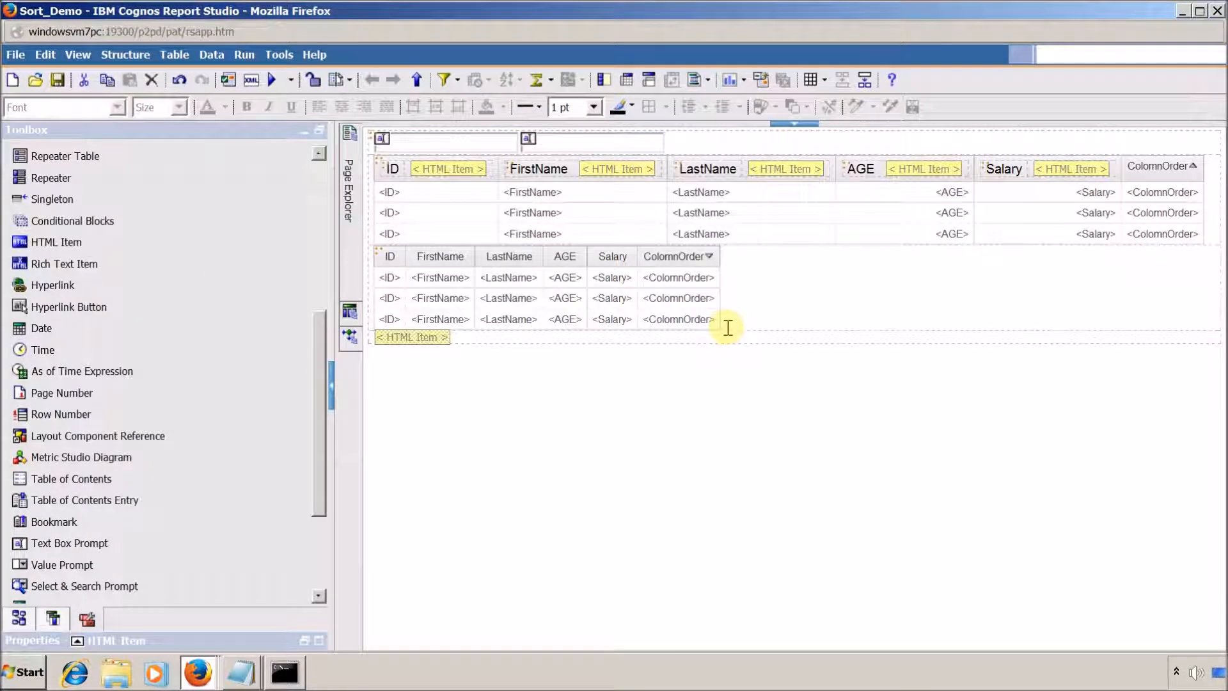
{"action": "double_click", "coordinate": [471, 169]}
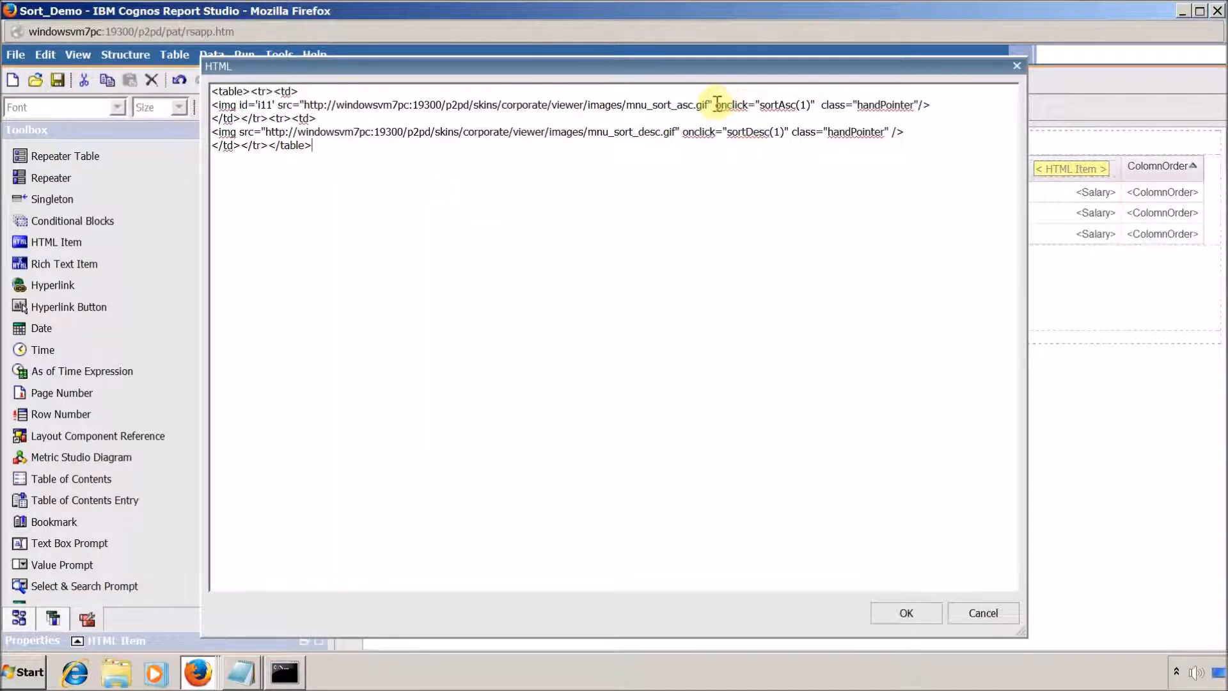
{"action": "left_click_drag", "start_coordinate": [761, 105], "coordinate": [804, 105]}
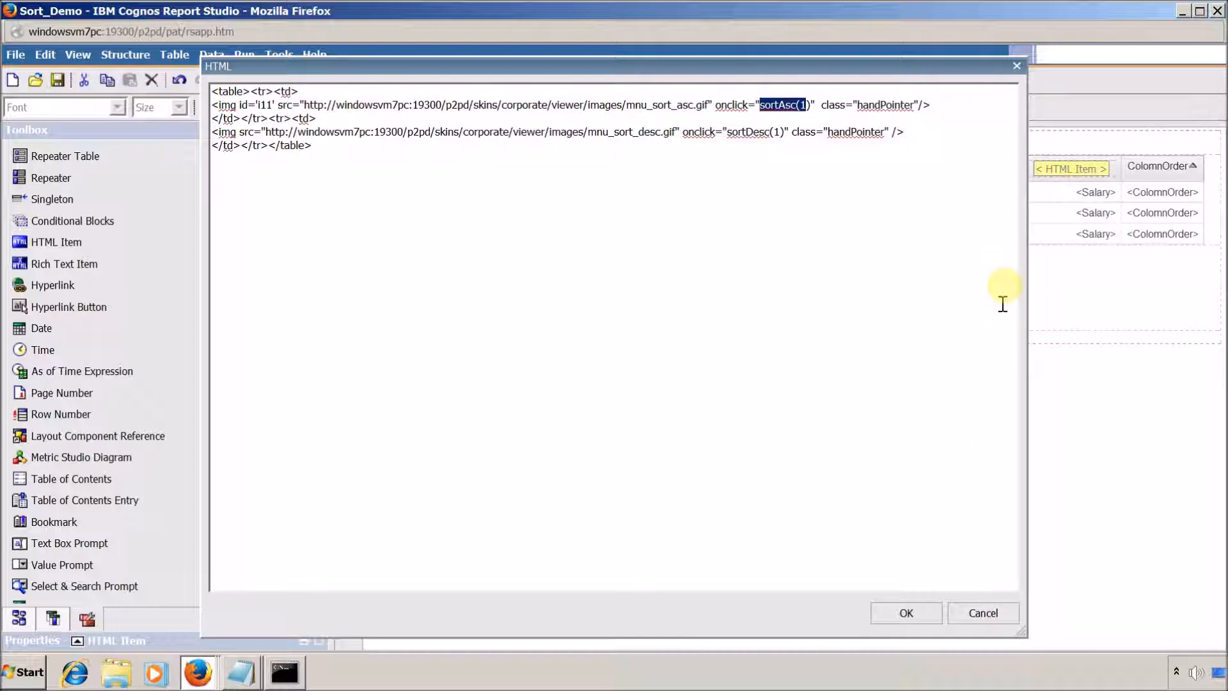
{"action": "left_click", "coordinate": [983, 614]}
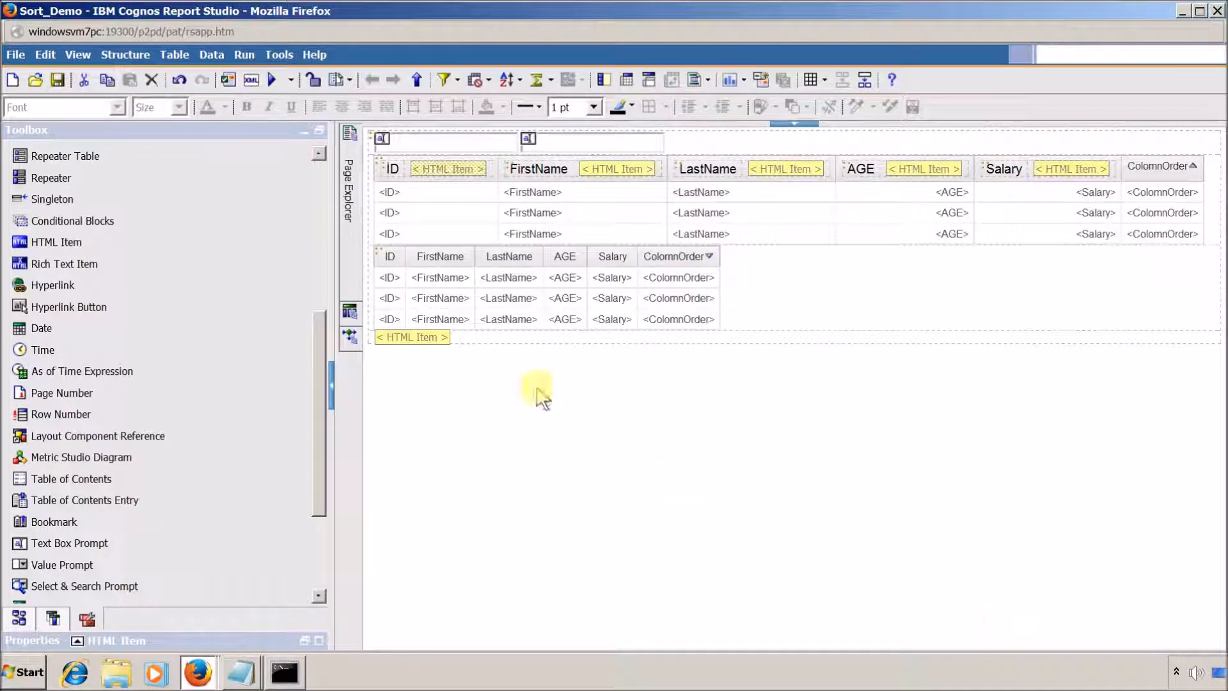
{"action": "key", "text": "alt+Tab"}
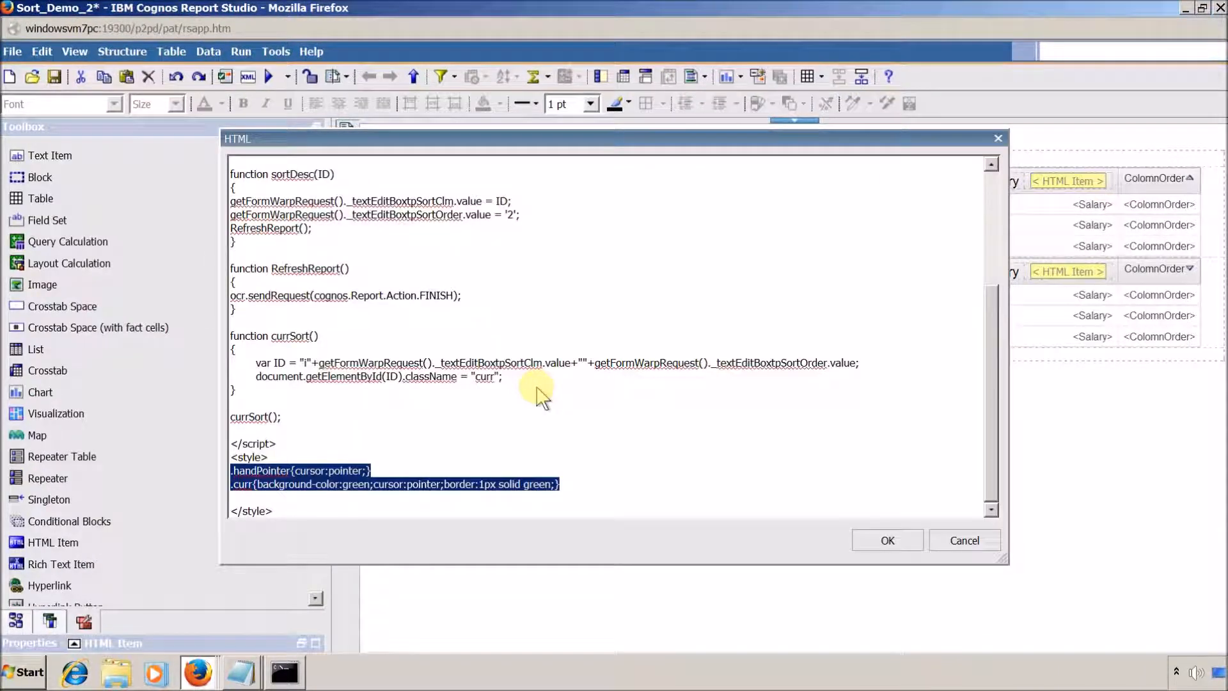
{"action": "key", "text": "alt+Tab"}
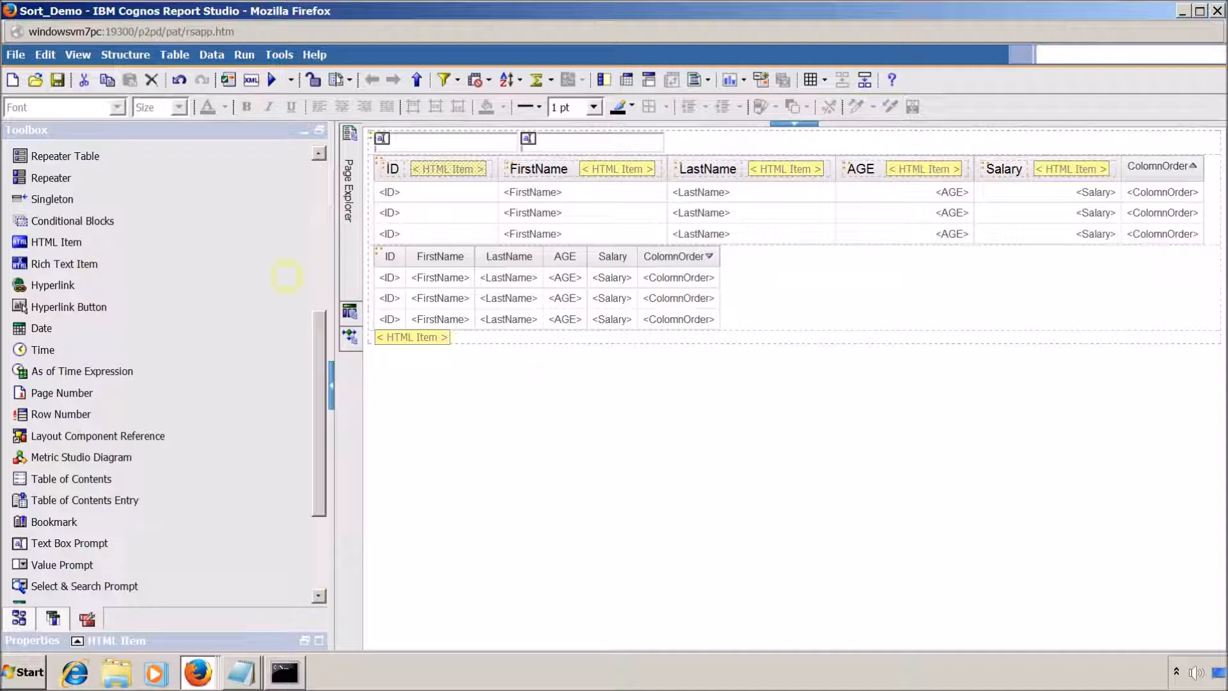
- Open the Sort report from Query Studio Report Samples and select its value prompt for inspection
{"action": "left_click", "coordinate": [32, 81]}
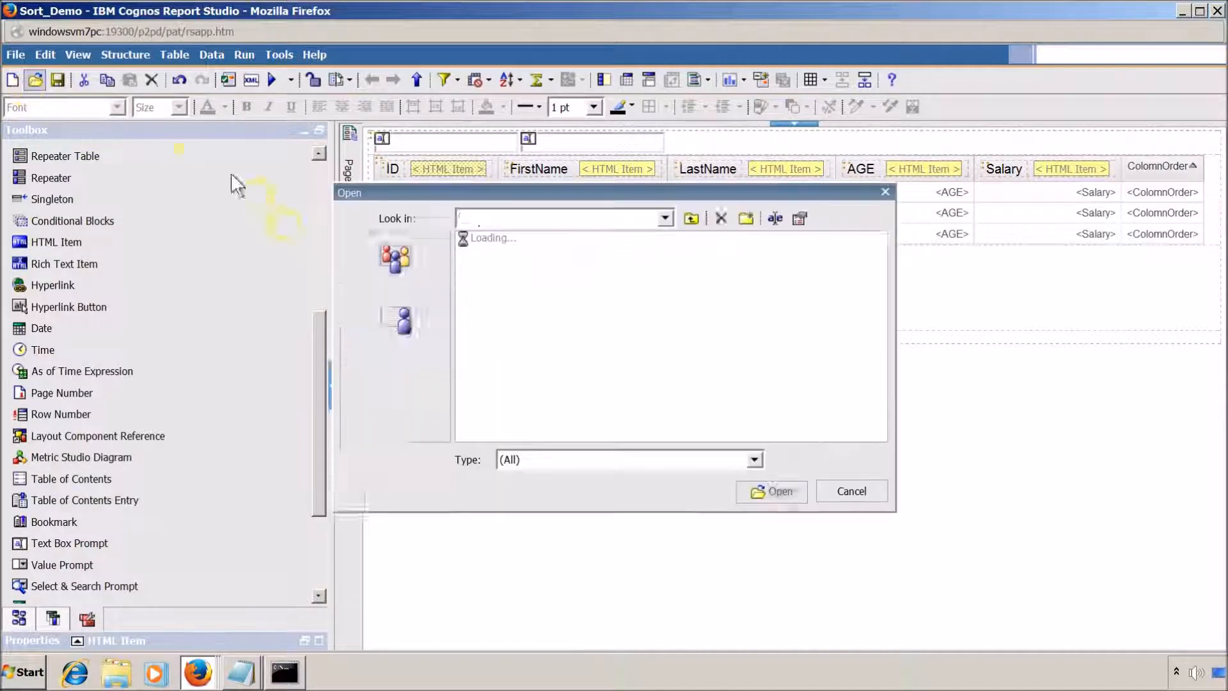
{"action": "left_click", "coordinate": [483, 279]}
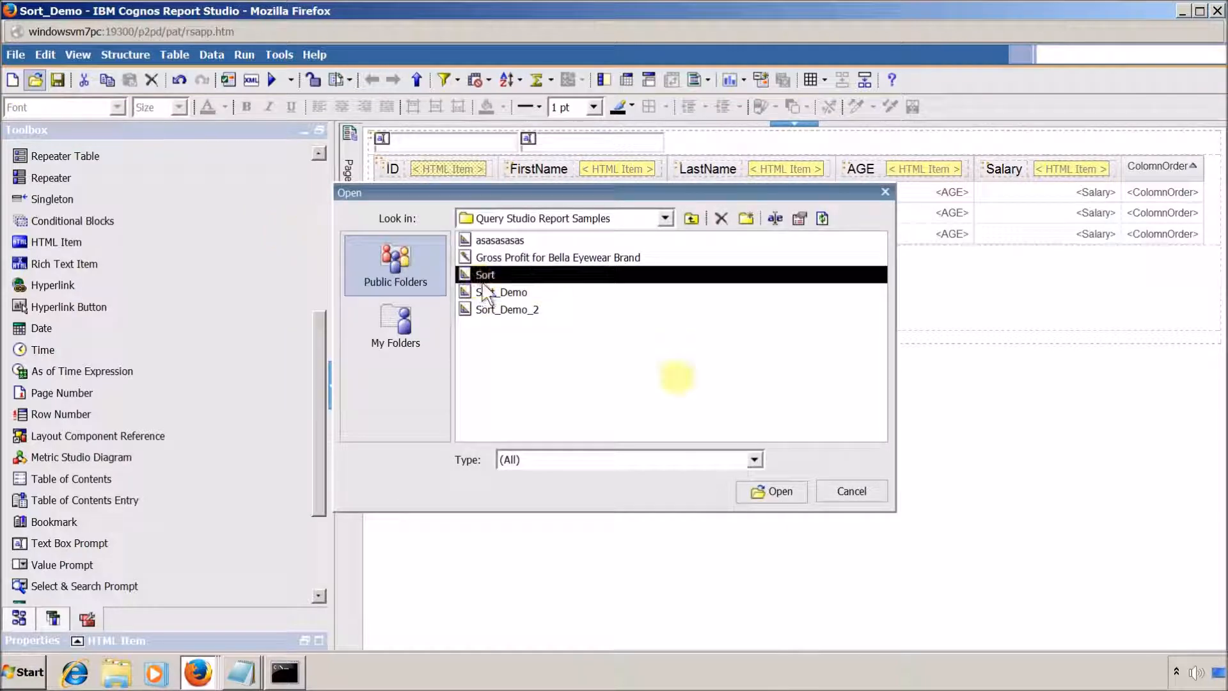
{"action": "left_click", "coordinate": [758, 492]}
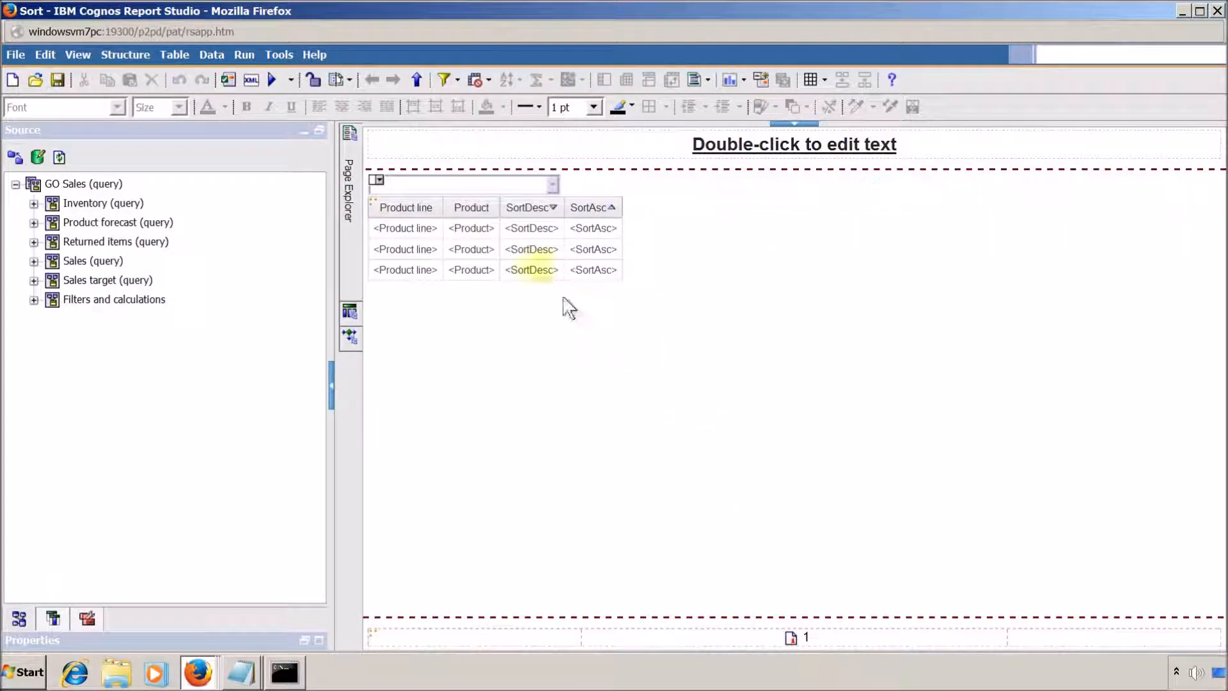
{"action": "left_click", "coordinate": [472, 199]}
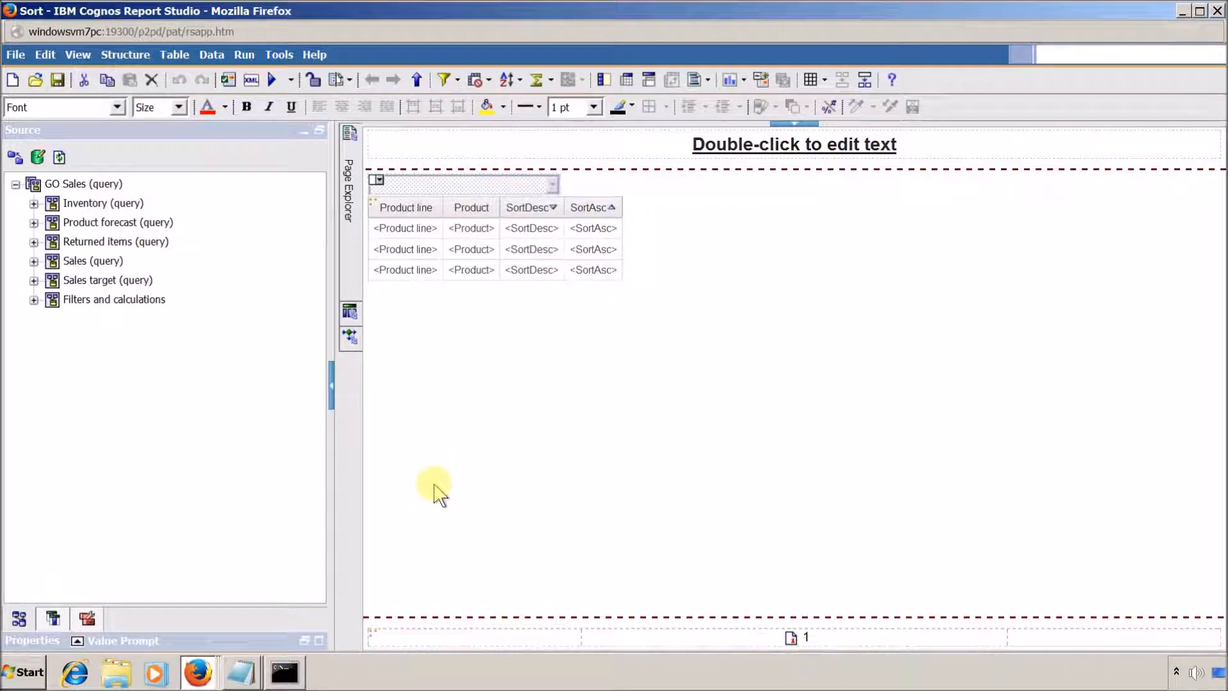
- Reopen the Sort_Demo report from Query Studio Report Samples and select its page body
{"action": "left_click", "coordinate": [36, 81]}
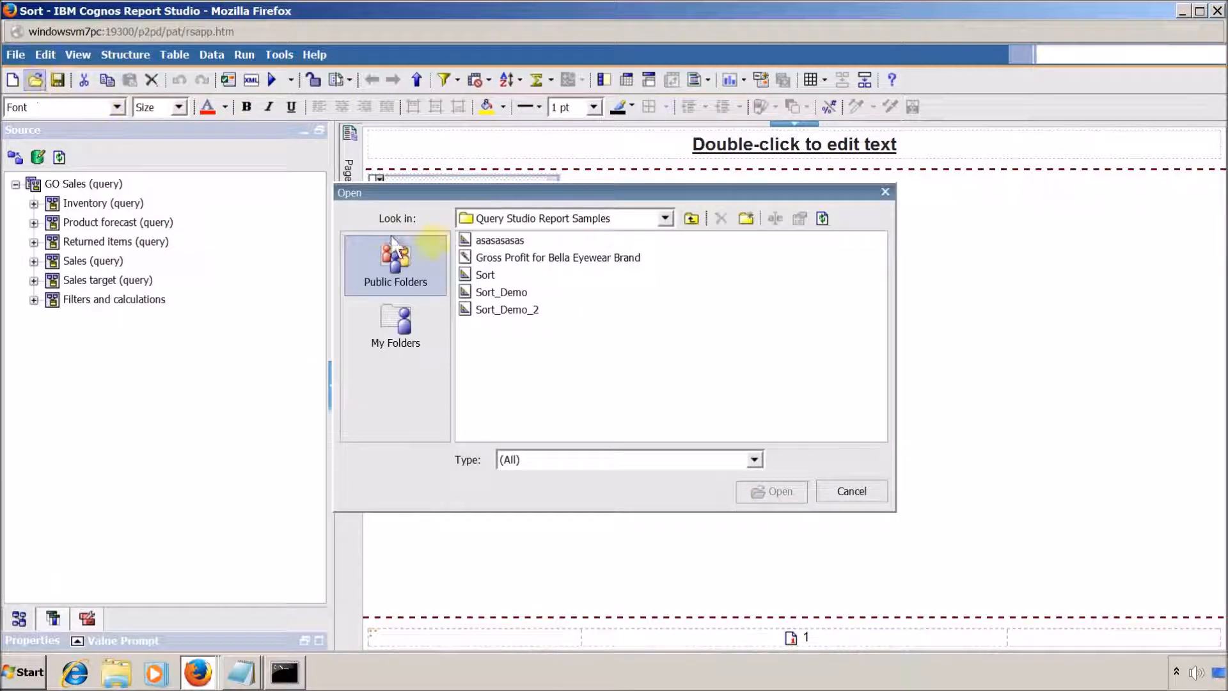
{"action": "left_click", "coordinate": [512, 292]}
{"action": "left_click", "coordinate": [773, 492]}
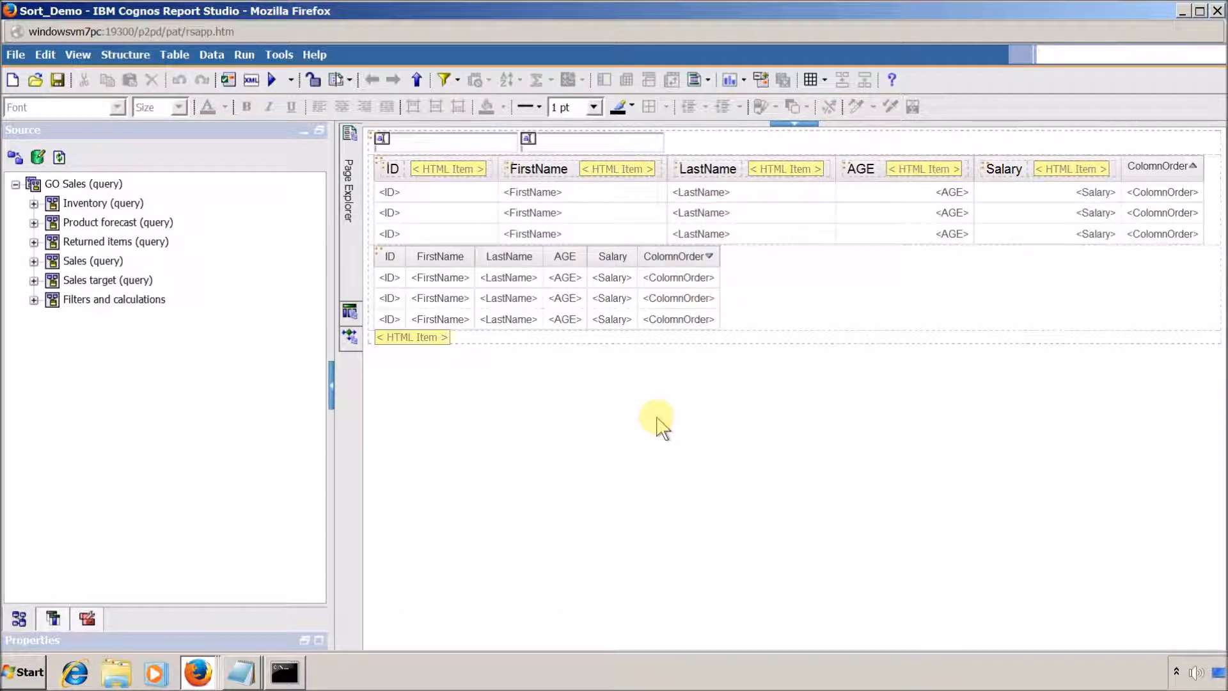
{"action": "left_click", "coordinate": [613, 415]}
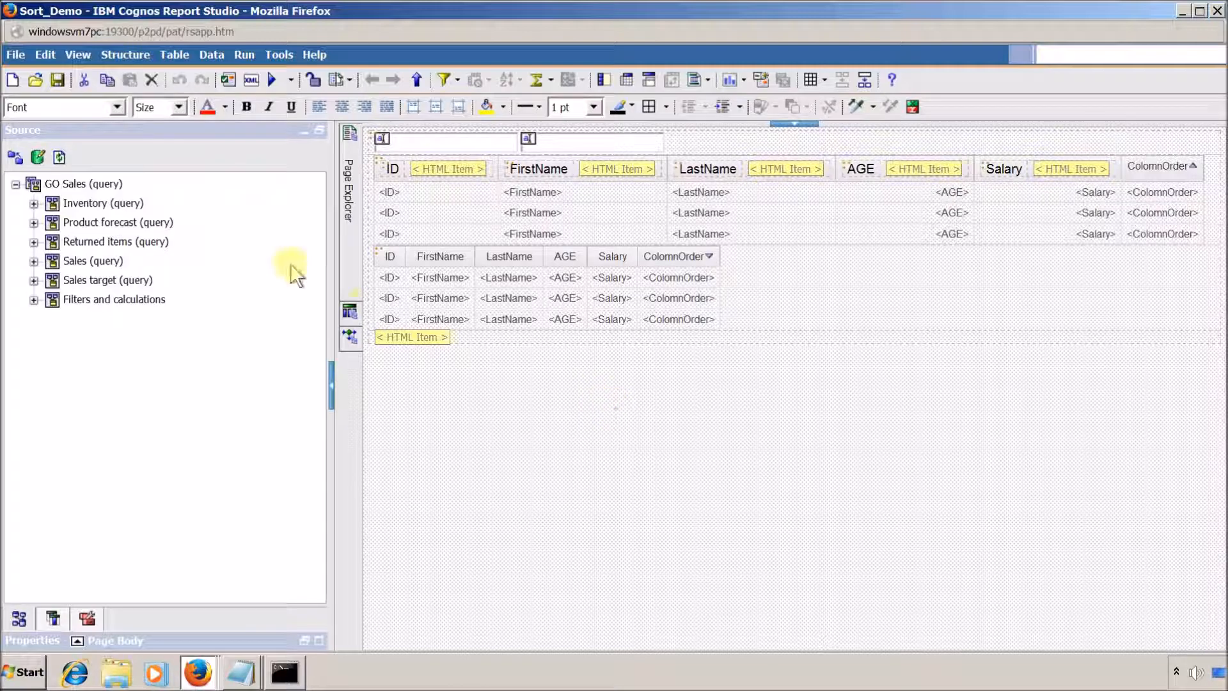
- Review the rendered reports in the browser, including the Sorting Column prompt's choices in Sort_Demo, and return to the Sort_Demo design
{"action": "key", "text": "alt+Tab"}
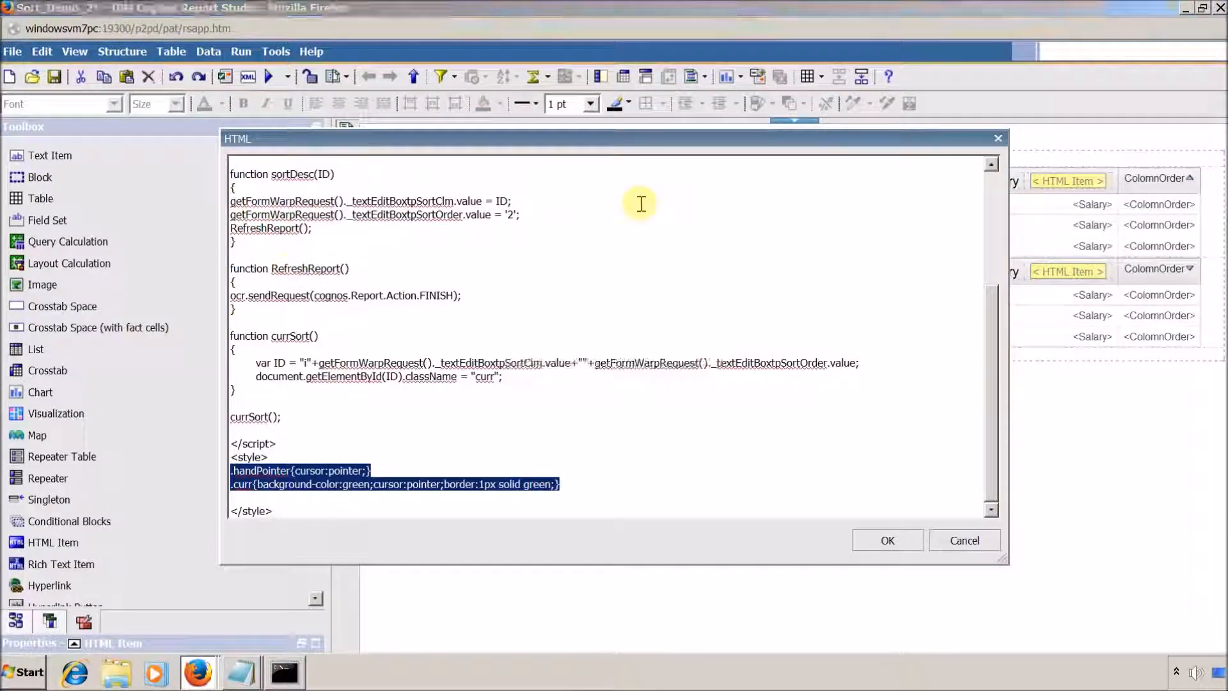
{"action": "key", "text": "alt+Tab"}
{"action": "left_click", "coordinate": [557, 14]}
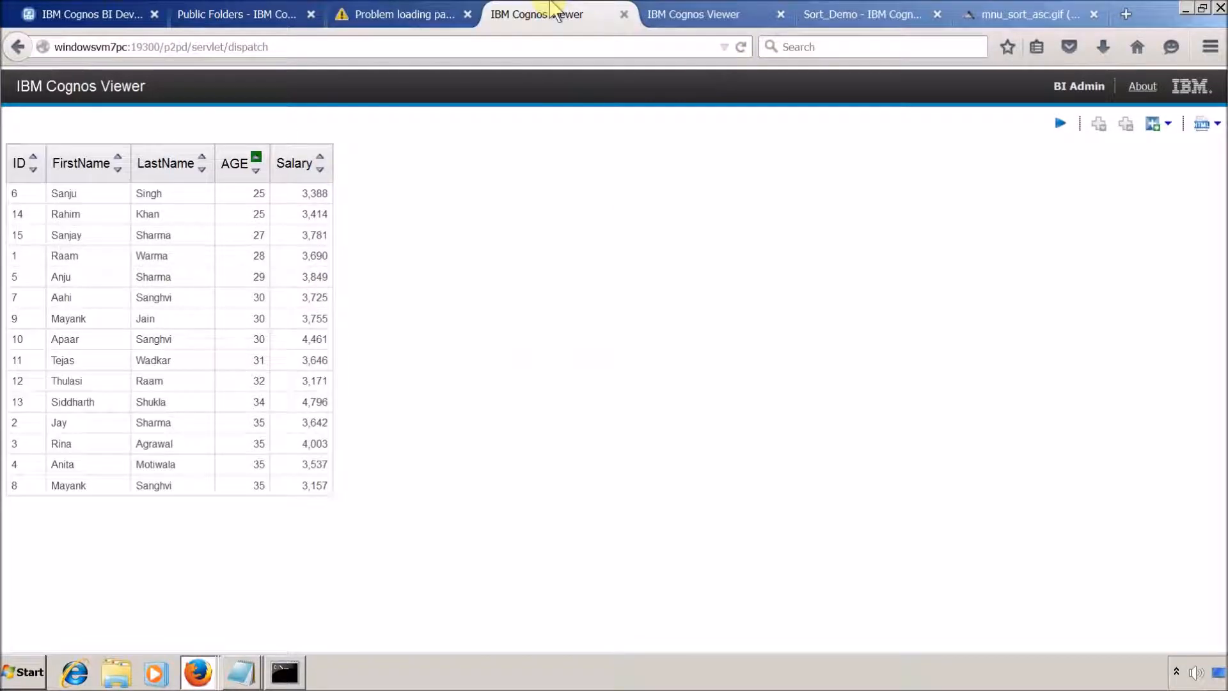
{"action": "left_click", "coordinate": [729, 13]}
{"action": "left_click", "coordinate": [843, 14]}
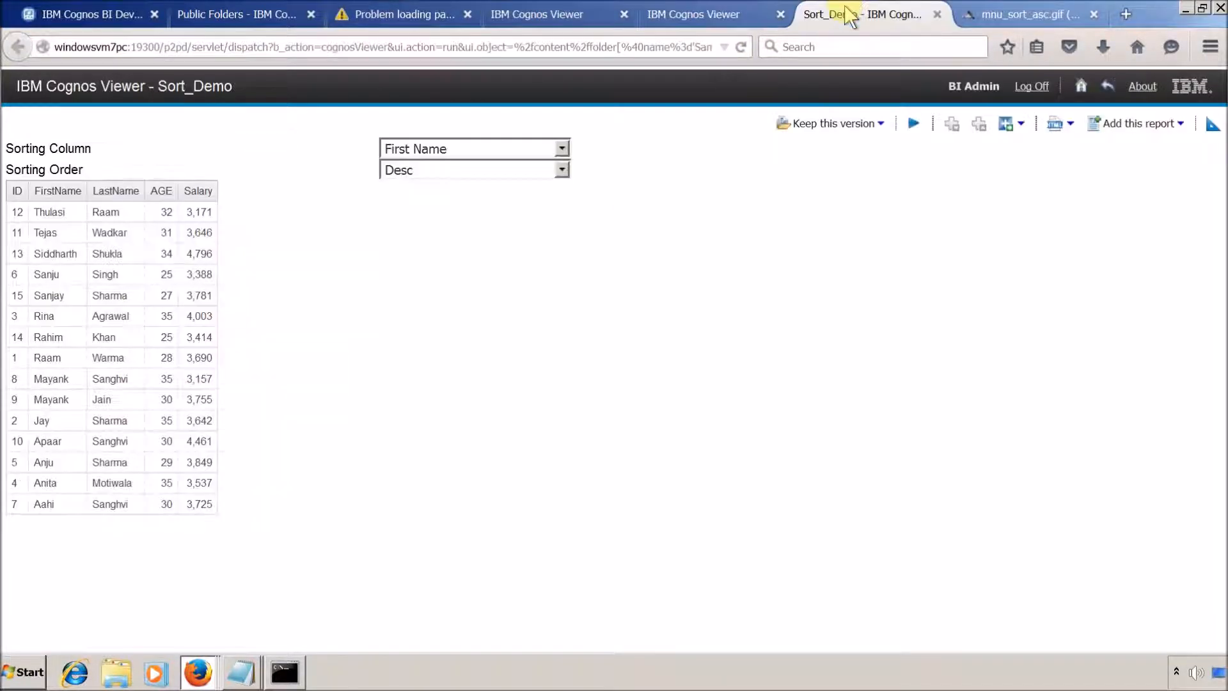
{"action": "left_click", "coordinate": [527, 150]}
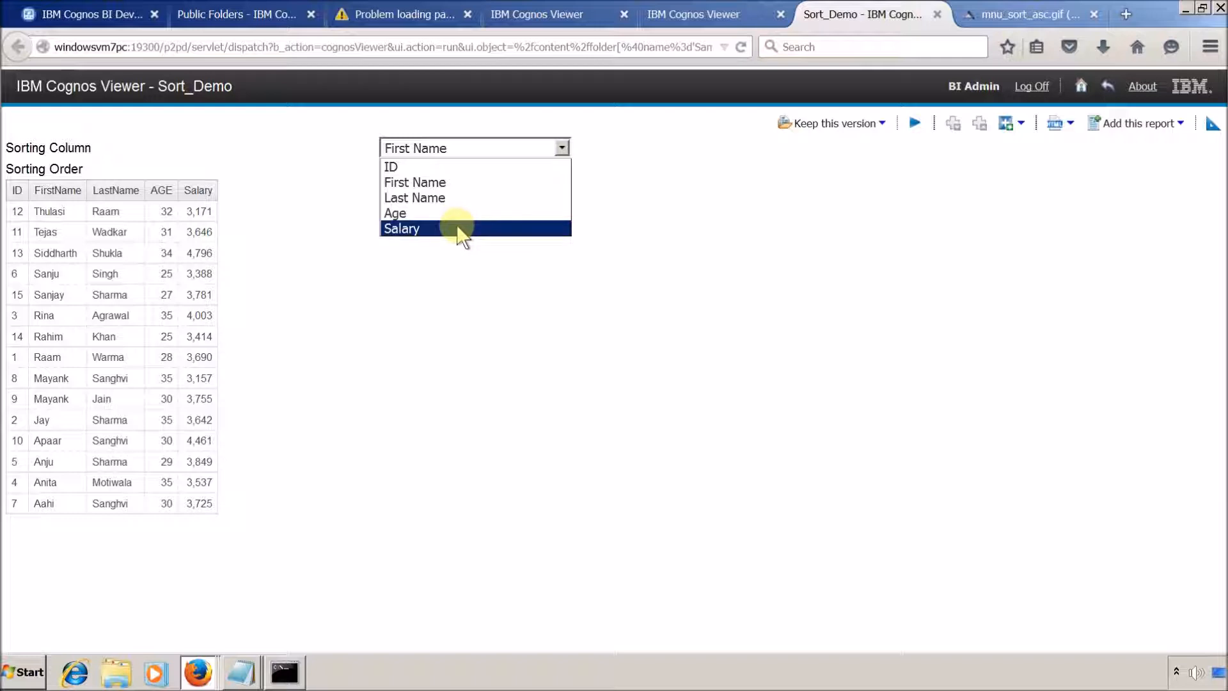
{"action": "key", "text": "alt+Tab"}
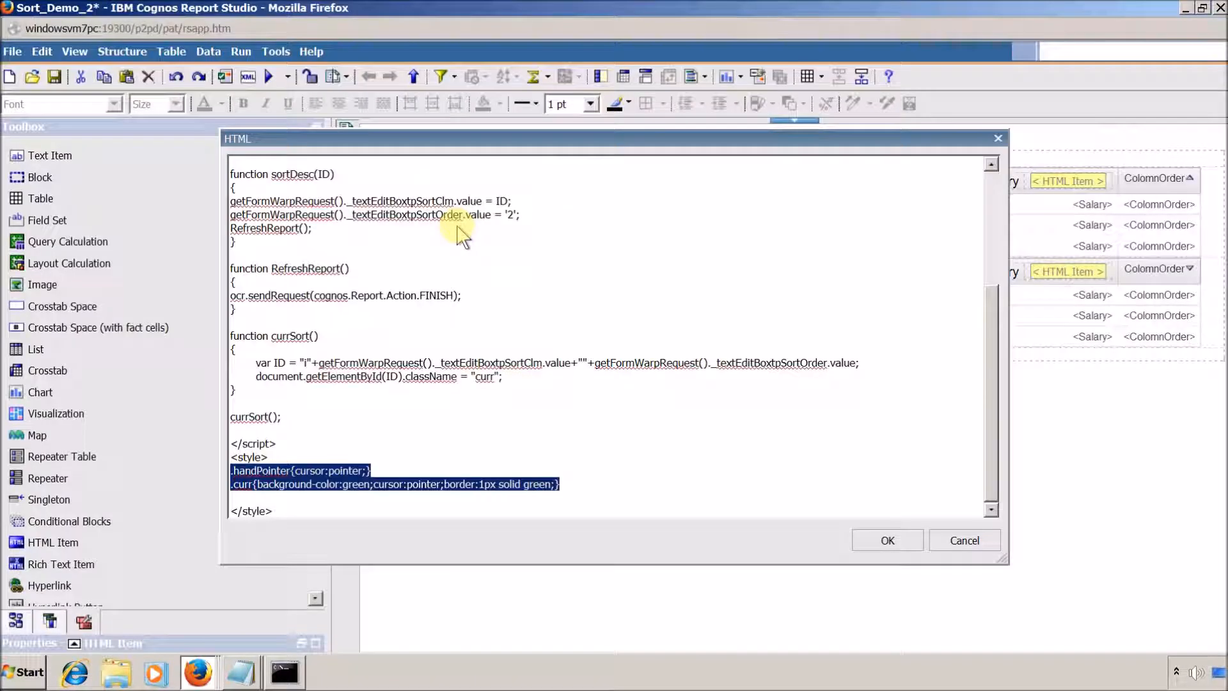
{"action": "key", "text": "alt+Tab"}
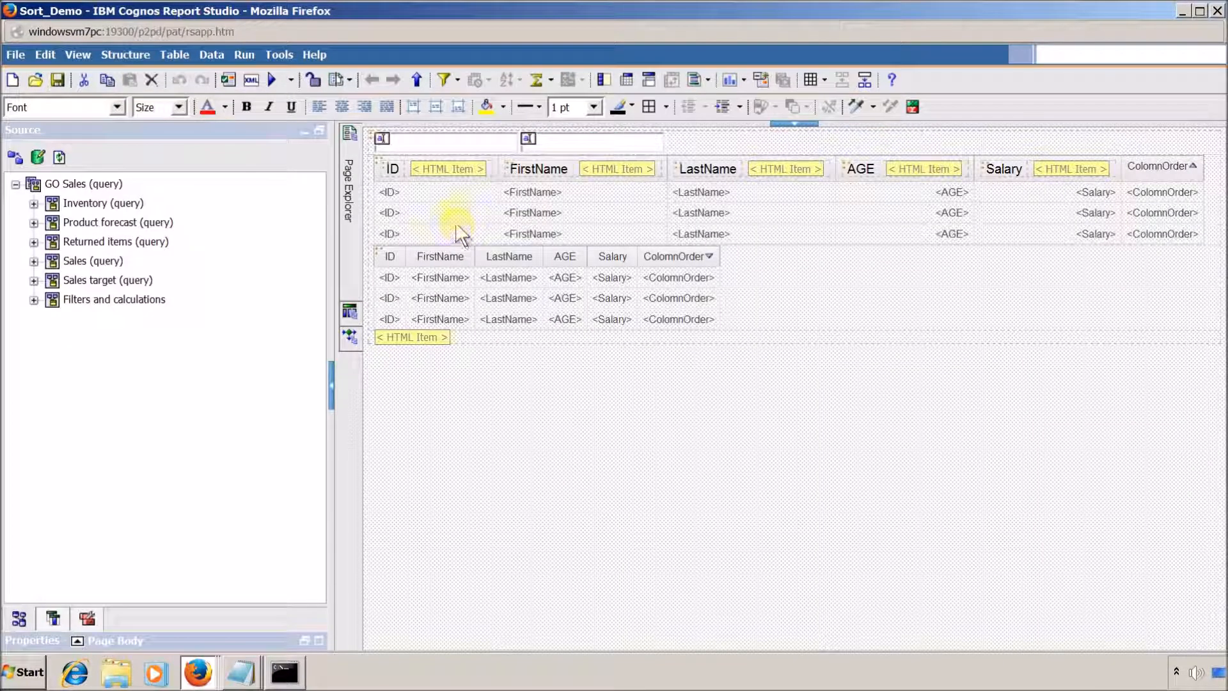
- Examine the sortAsc and sortDesc calls in the ID header's HTML item, then close it without changes
{"action": "left_click", "coordinate": [451, 170]}
{"action": "double_click", "coordinate": [452, 170]}
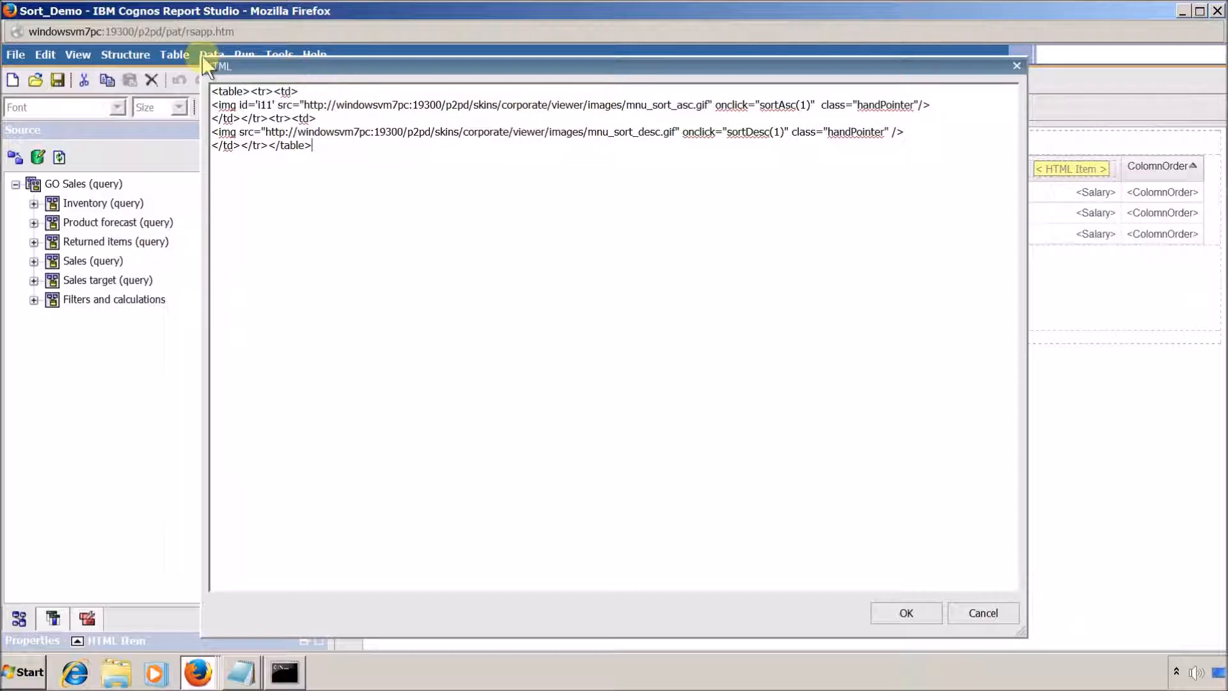
{"action": "left_click_drag", "start_coordinate": [204, 59], "coordinate": [565, 225]}
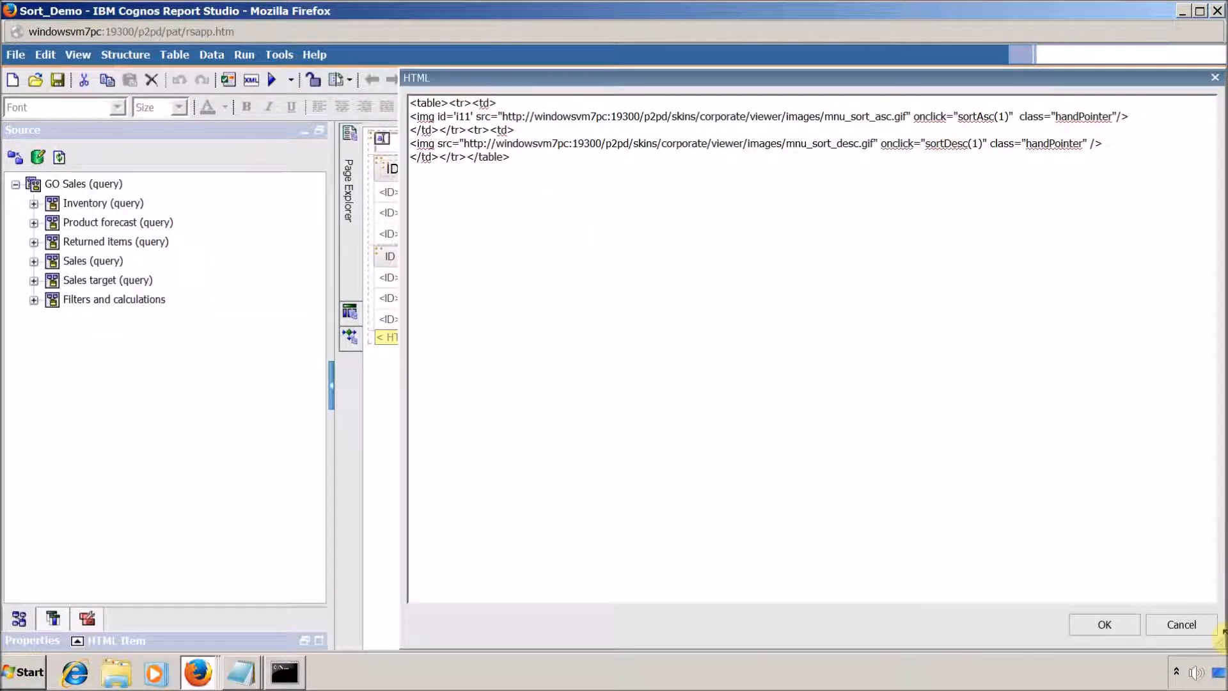
{"action": "left_click_drag", "start_coordinate": [1218, 641], "coordinate": [1146, 218]}
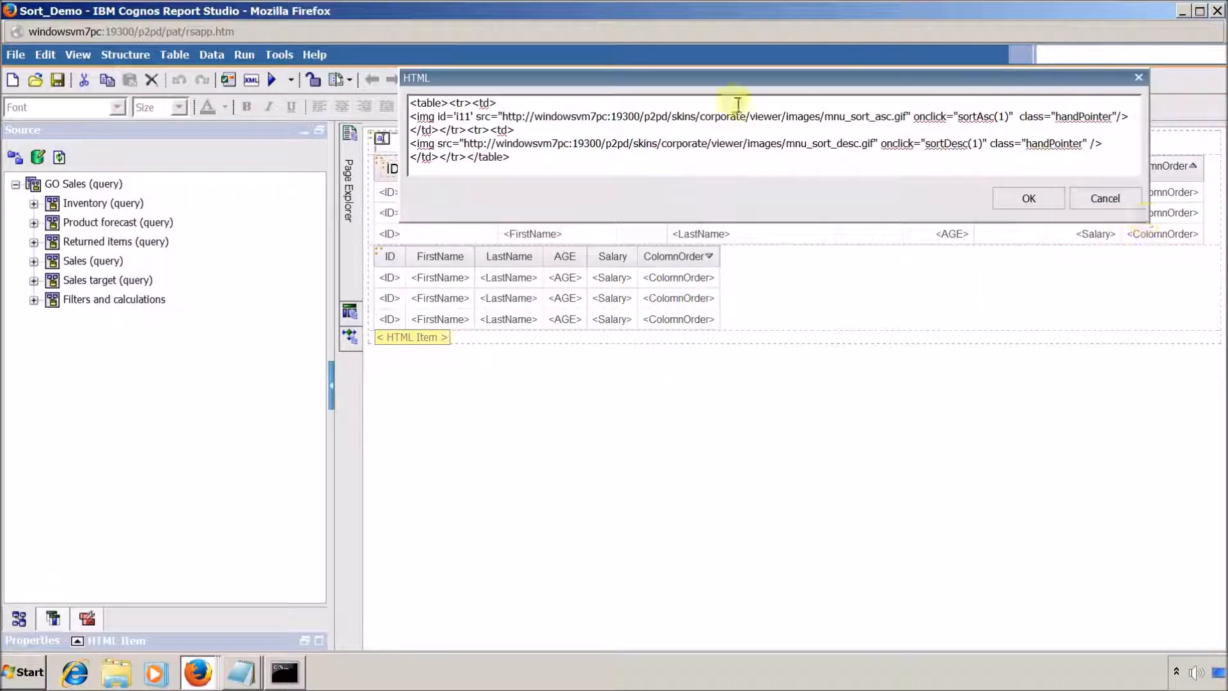
{"action": "left_click_drag", "start_coordinate": [730, 78], "coordinate": [678, 352]}
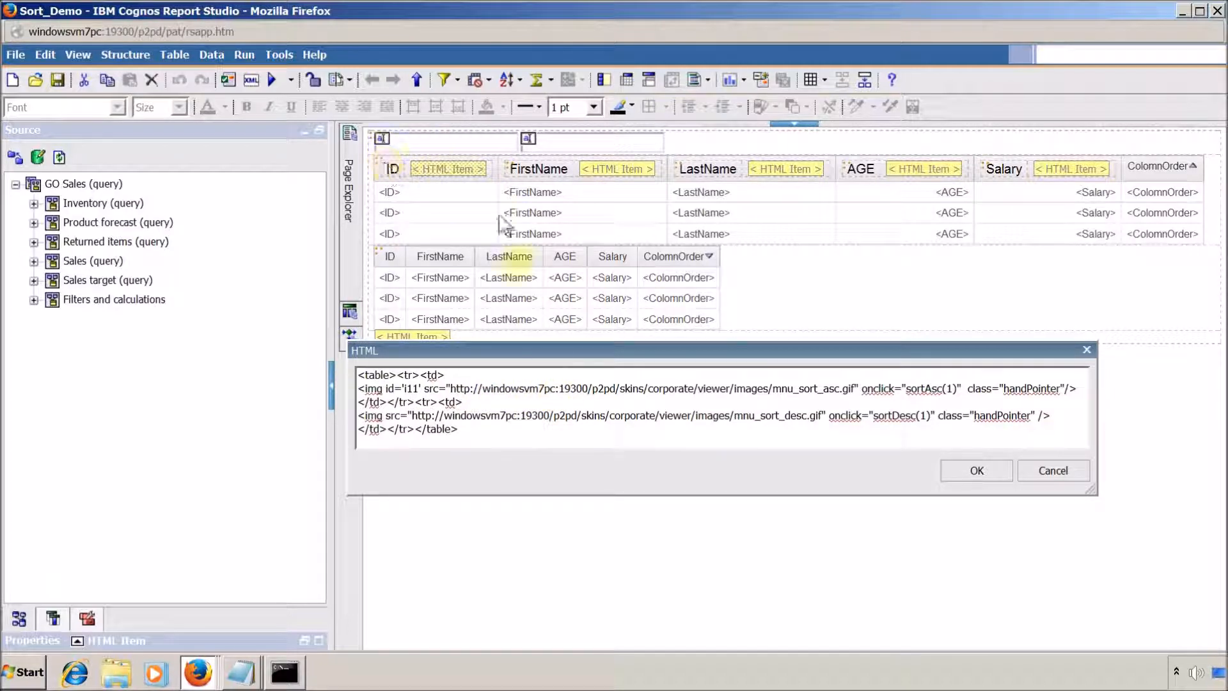
{"action": "double_click", "coordinate": [948, 388]}
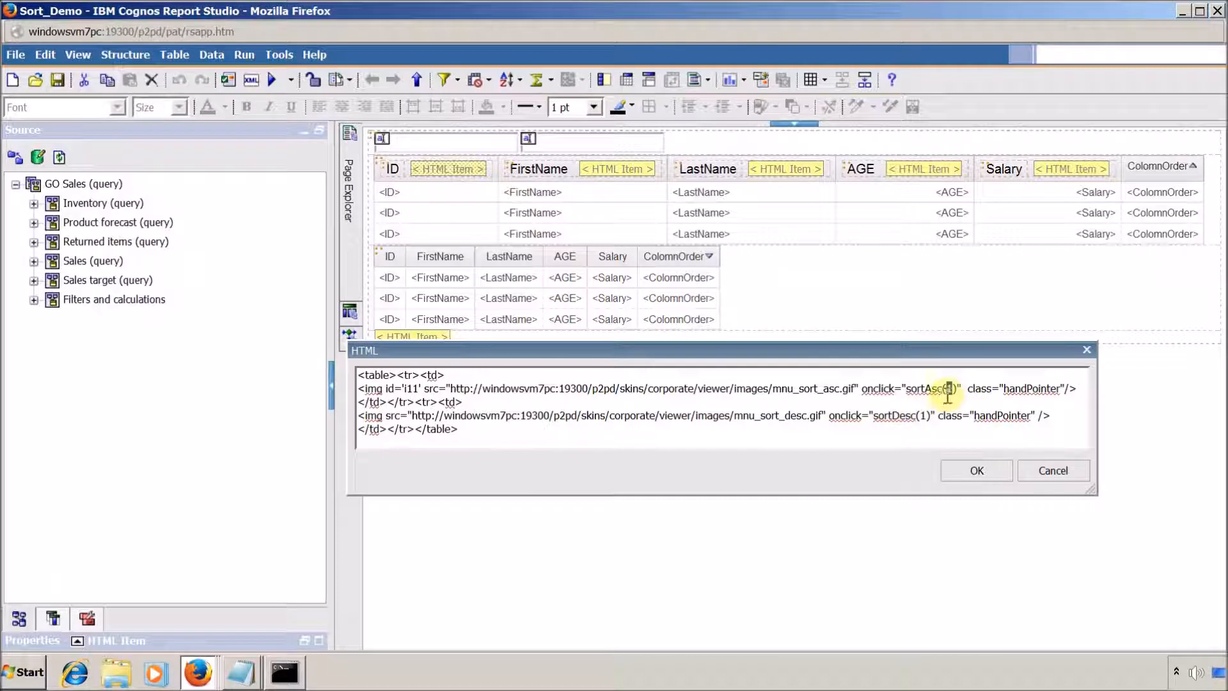
{"action": "left_click", "coordinate": [1047, 472]}
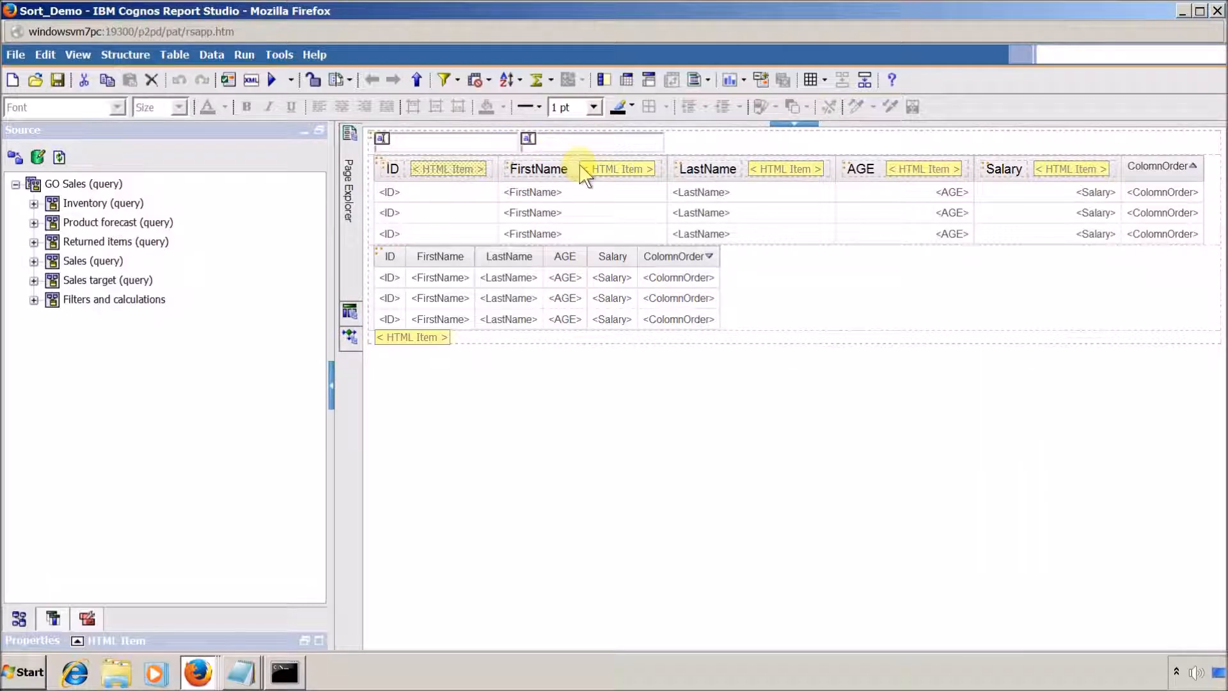
- Examine the sort call arguments in the FirstName and LastName headers' HTML items, then the two text box prompts above the list
{"action": "double_click", "coordinate": [601, 170]}
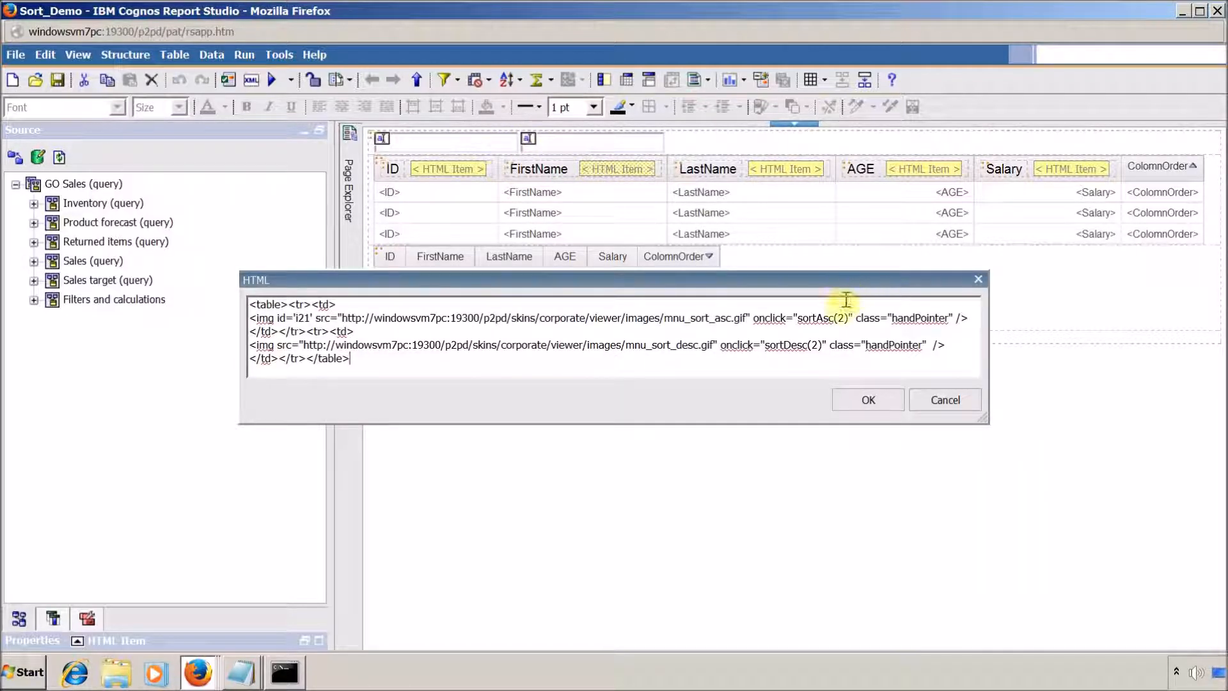
{"action": "left_click", "coordinate": [978, 279]}
{"action": "double_click", "coordinate": [793, 170]}
{"action": "left_click", "coordinate": [944, 398]}
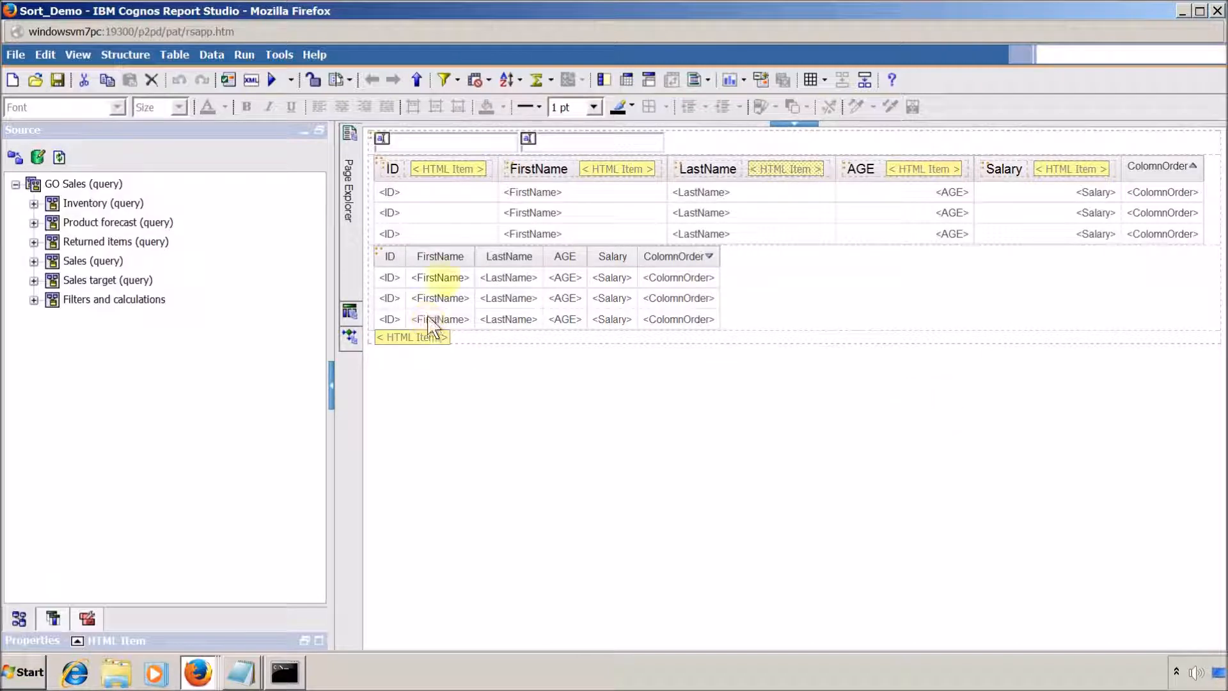
{"action": "double_click", "coordinate": [781, 172]}
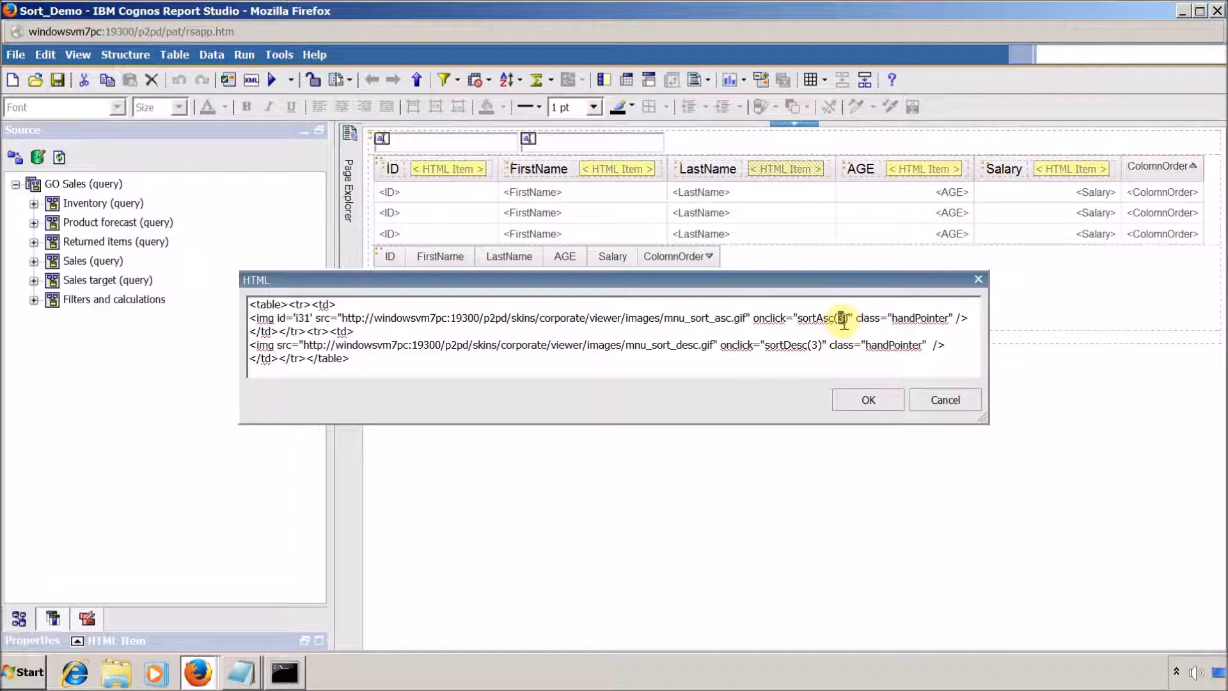
{"action": "left_click", "coordinate": [921, 398]}
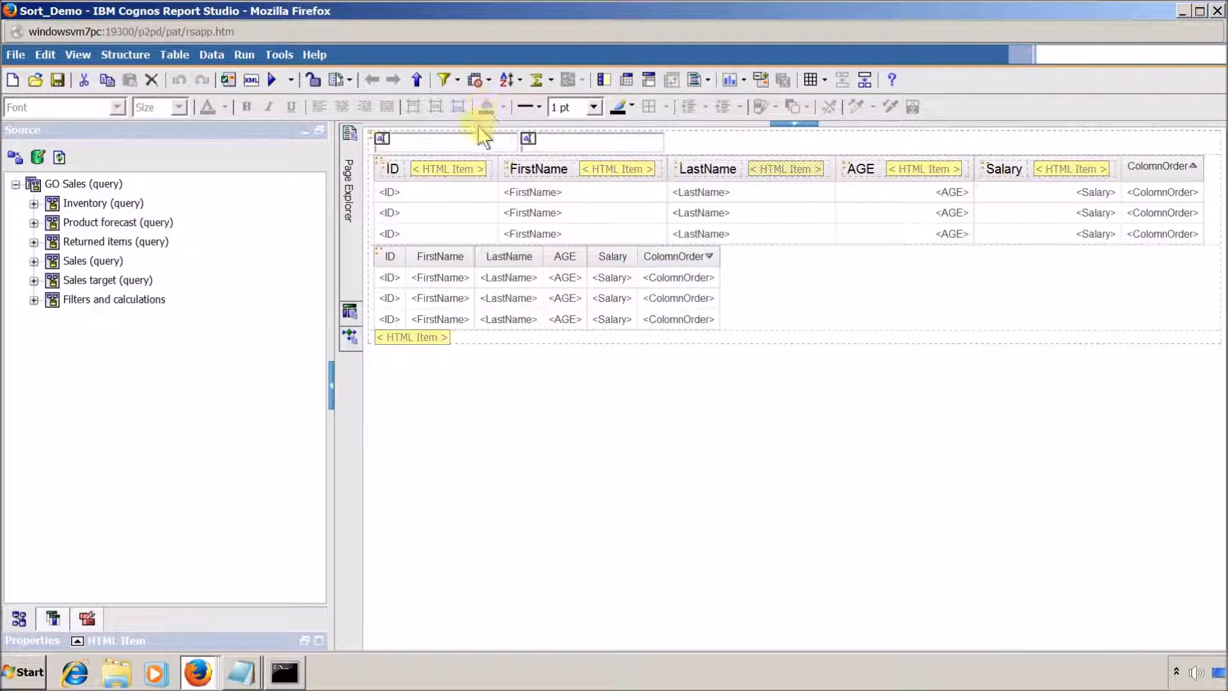
{"action": "left_click", "coordinate": [484, 135]}
{"action": "left_click", "coordinate": [593, 149]}
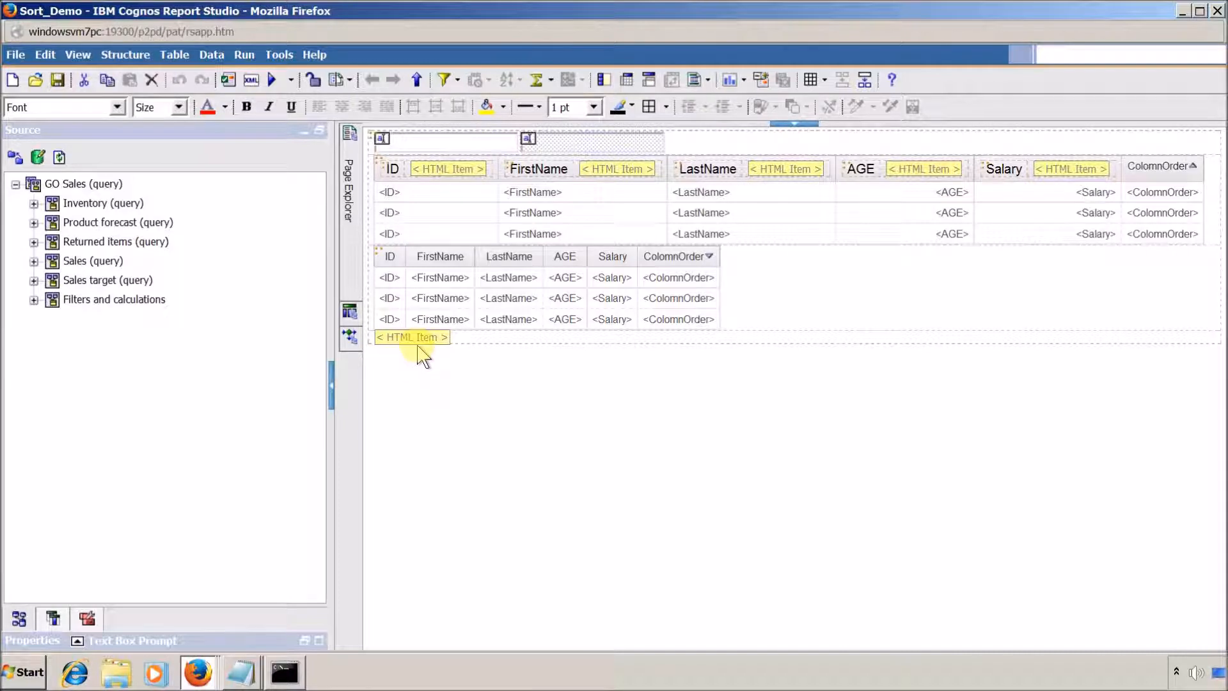
- Open the script HTML item below the lists in an enlarged editor and remove the alert(ID) line from sortAsc
{"action": "double_click", "coordinate": [420, 339]}
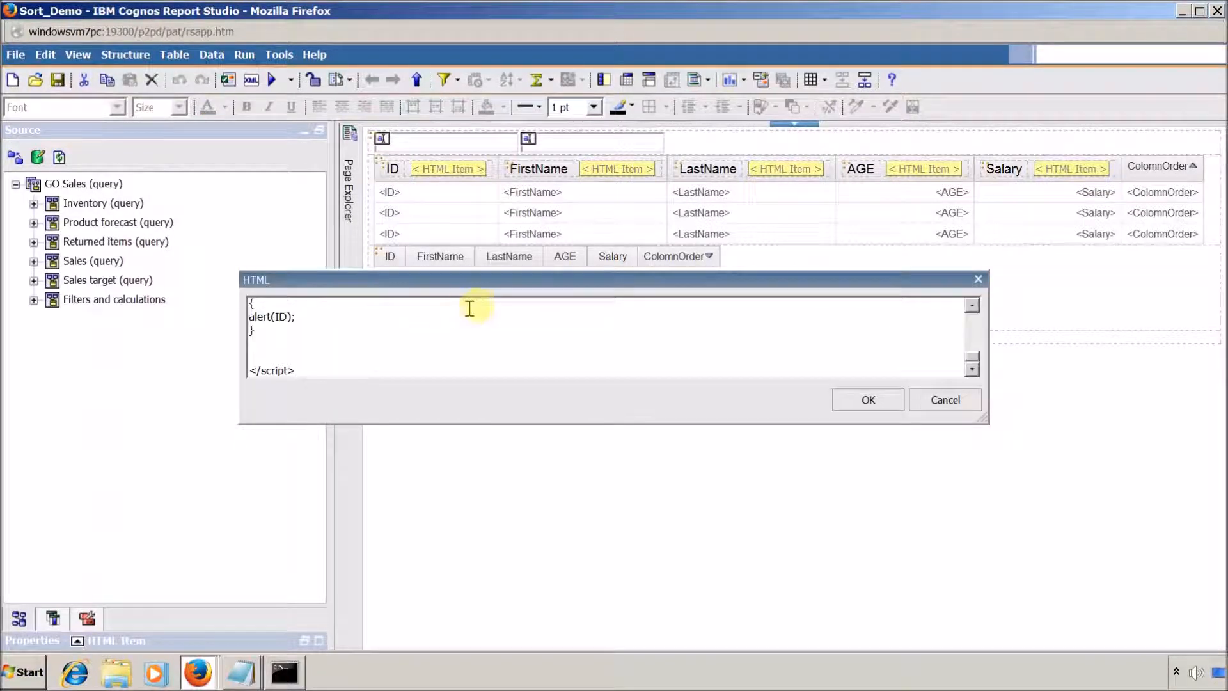
{"action": "left_click_drag", "start_coordinate": [598, 281], "coordinate": [539, 94]}
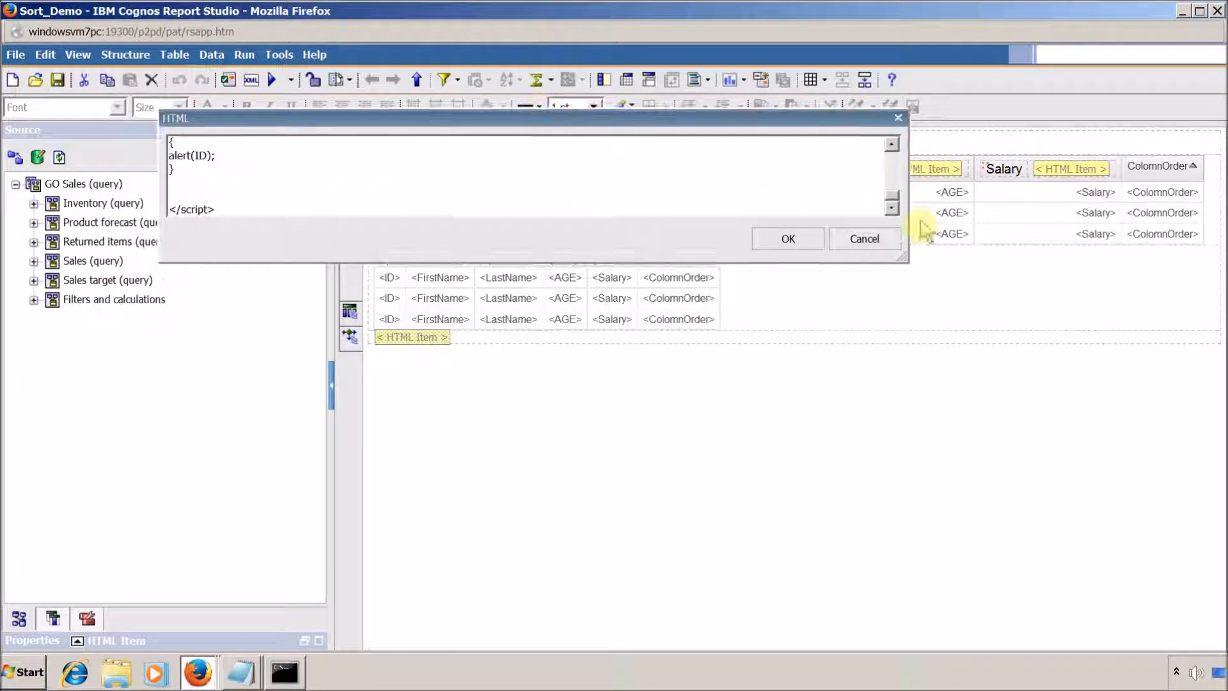
{"action": "left_click_drag", "start_coordinate": [900, 250], "coordinate": [1085, 449]}
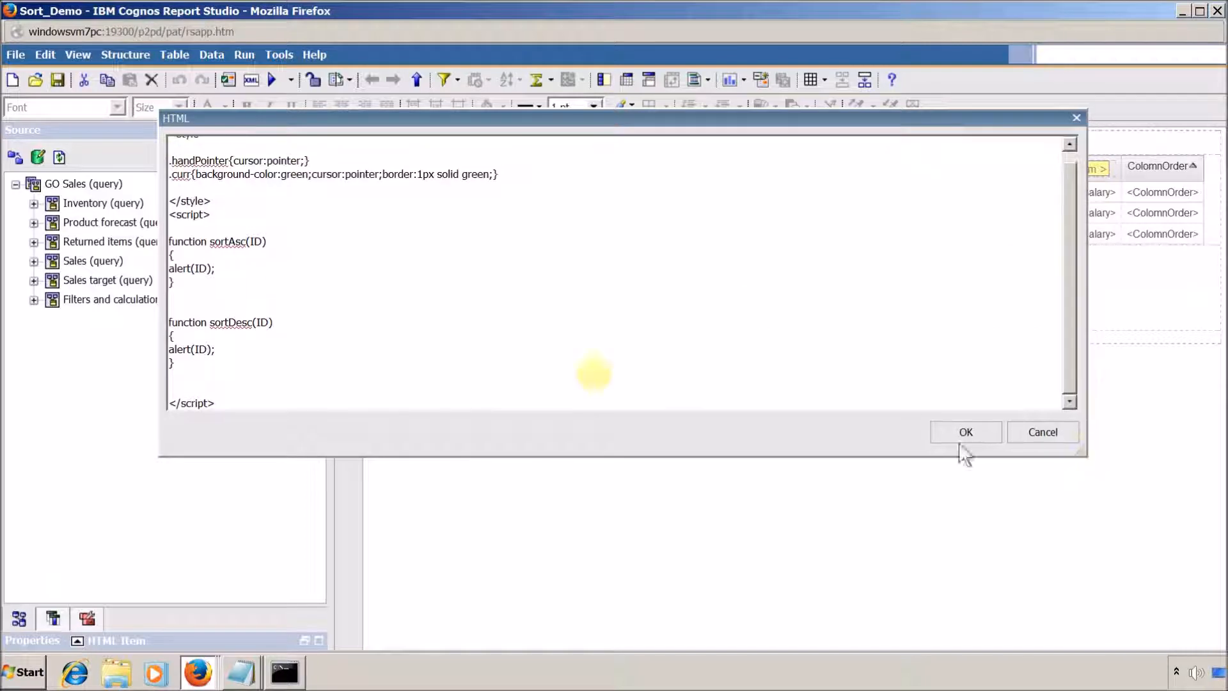
{"action": "left_click", "coordinate": [333, 264]}
{"action": "key", "text": "BackSpace"}
{"action": "key", "text": "BackSpace"}
{"action": "key", "text": "BackSpace"}
{"action": "key", "text": "BackSpace"}
{"action": "key", "text": "BackSpace"}
{"action": "key", "text": "BackSpace"}
{"action": "key", "text": "BackSpace"}
{"action": "key", "text": "BackSpace"}
{"action": "key", "text": "BackSpace"}
{"action": "key", "text": "BackSpace"}
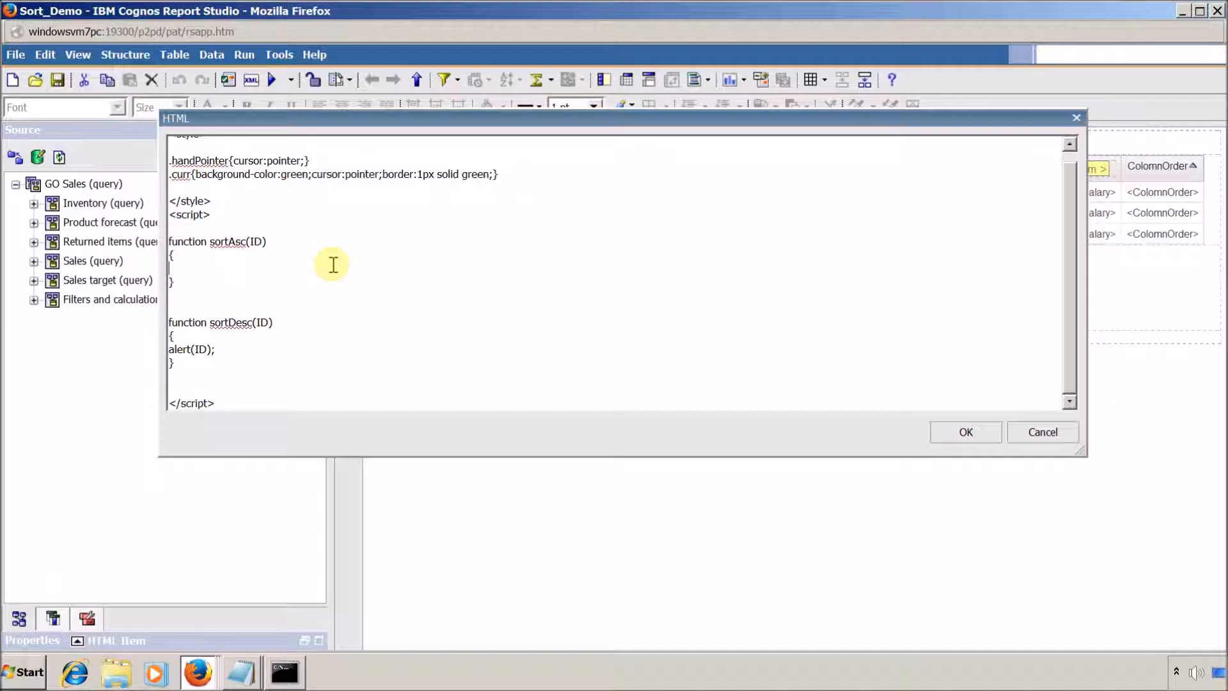
- Copy the two getFormWarpRequest() lines from sortAsc in Sort_Demo_2 and paste them into the empty sortAsc function in Sort_Demo
{"action": "key", "text": "alt+Tab"}
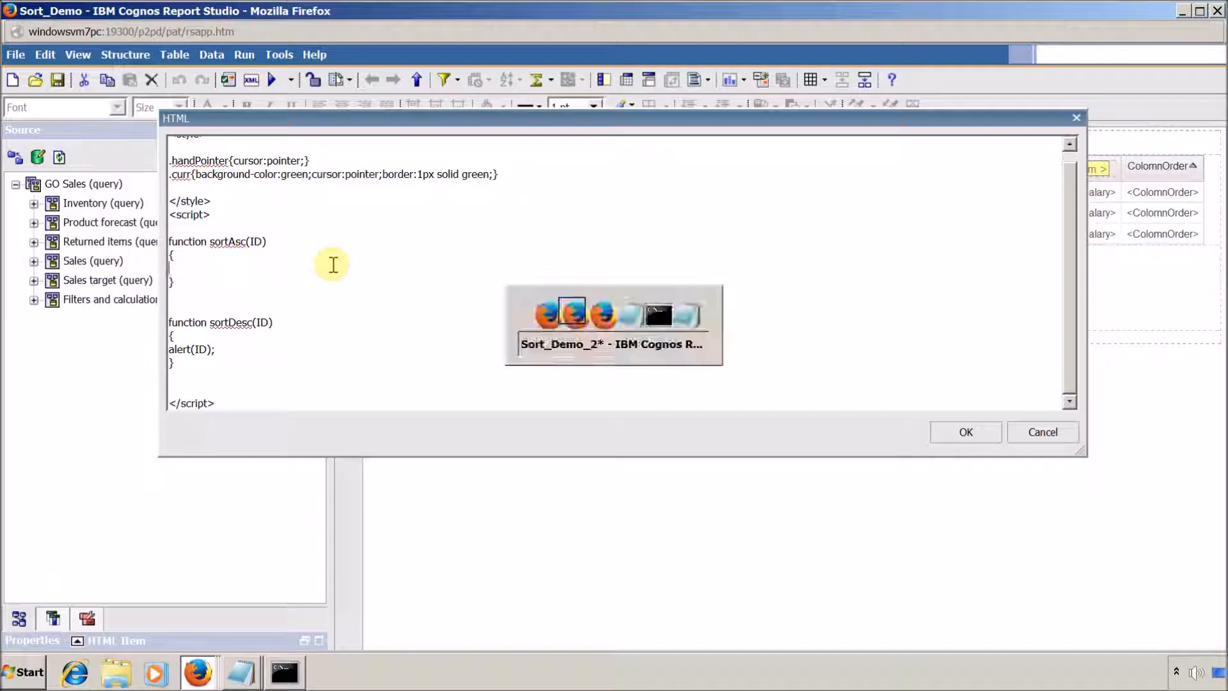
{"action": "key", "text": "alt+Tab"}
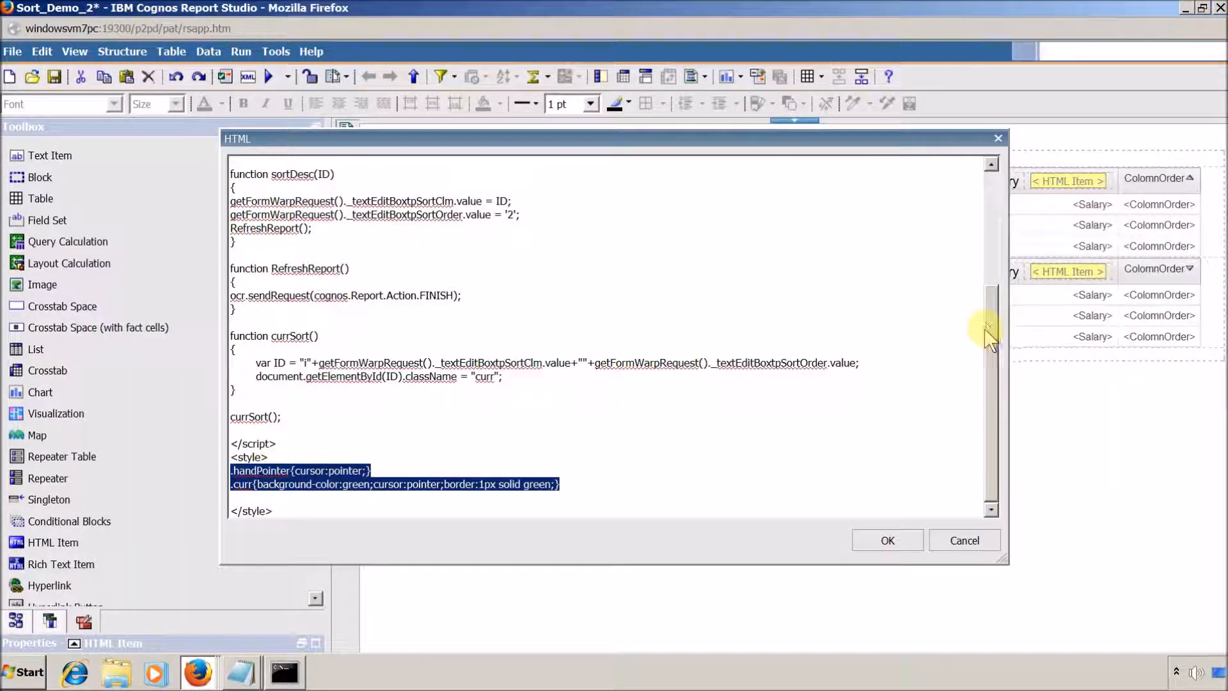
{"action": "left_click_drag", "start_coordinate": [991, 329], "coordinate": [974, 204]}
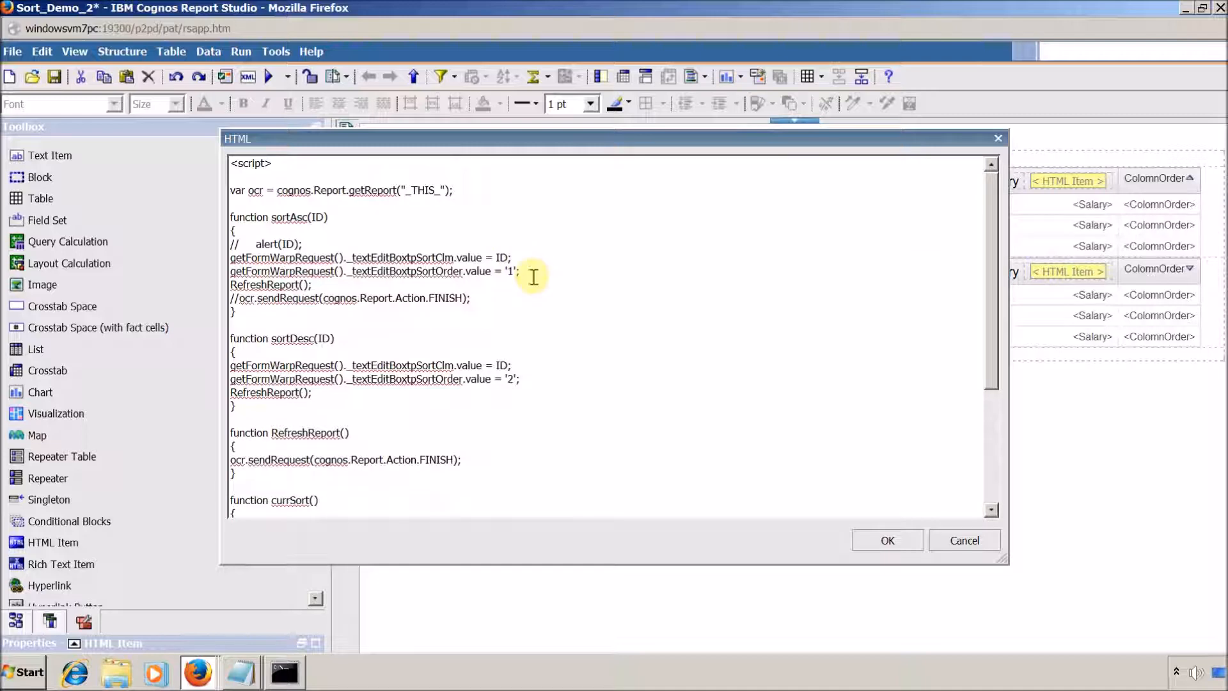
{"action": "left_click_drag", "start_coordinate": [541, 274], "coordinate": [230, 257]}
{"action": "key", "text": "ctrl+c"}
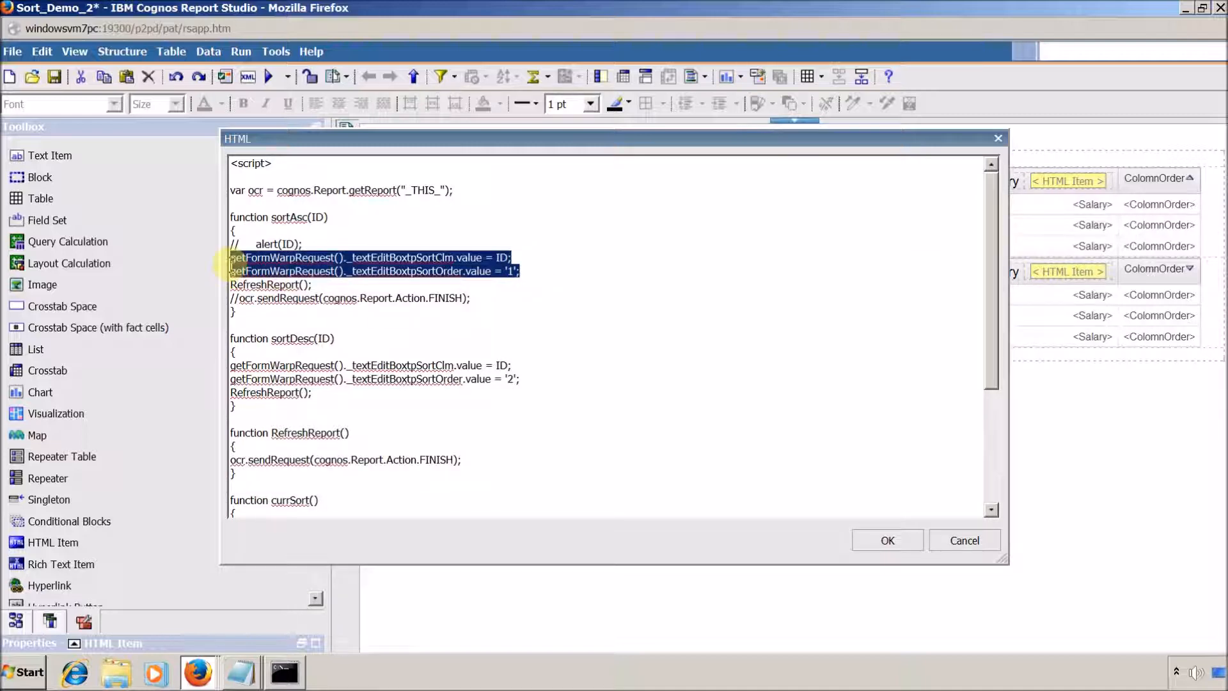
{"action": "key", "text": "alt+Tab"}
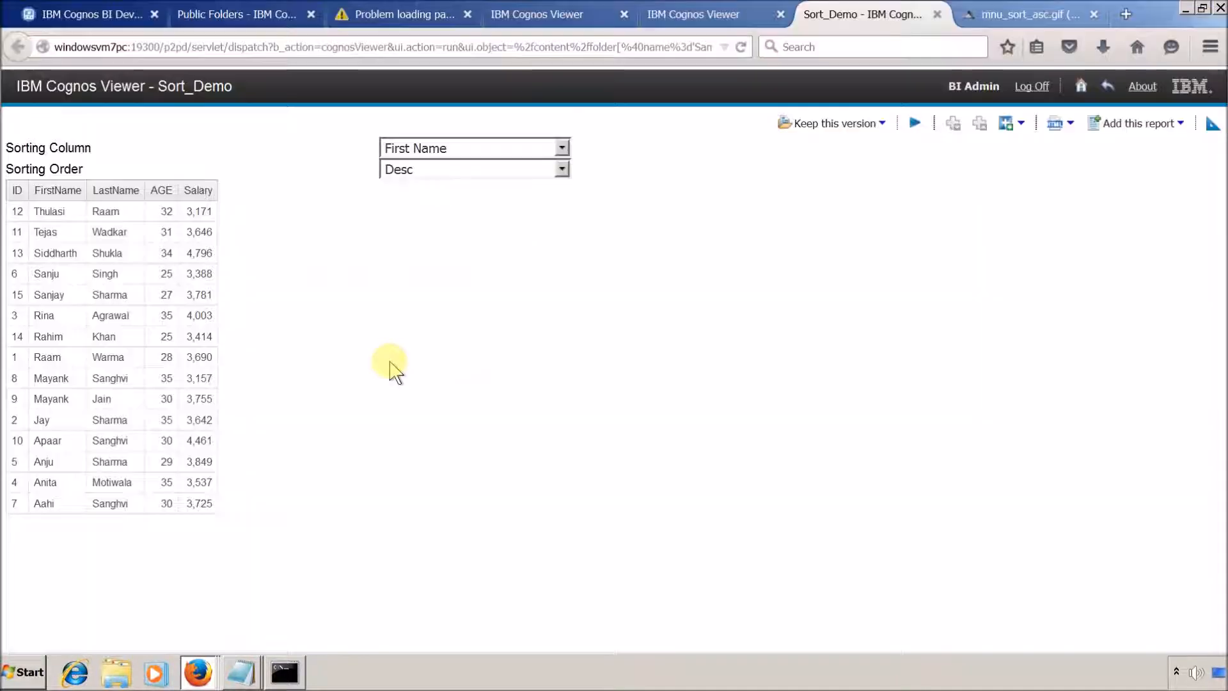
{"action": "key", "text": "alt+Tab"}
{"action": "key", "text": "alt+Tab"}
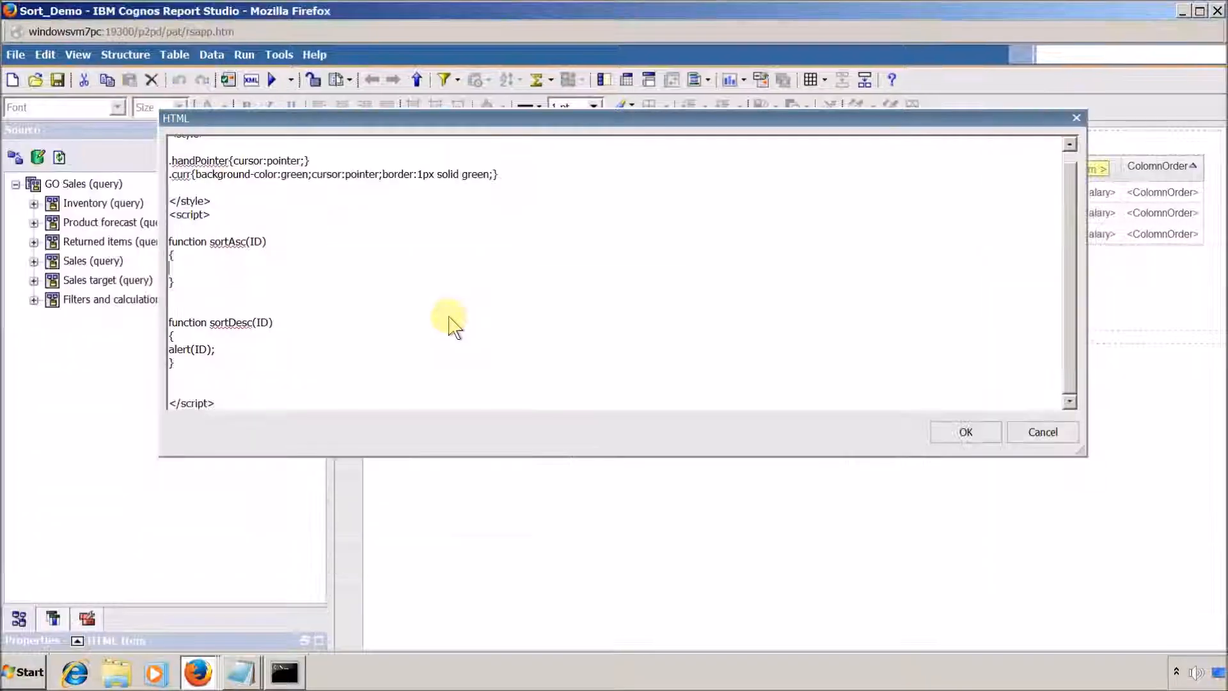
{"action": "key", "text": "ctrl+v"}
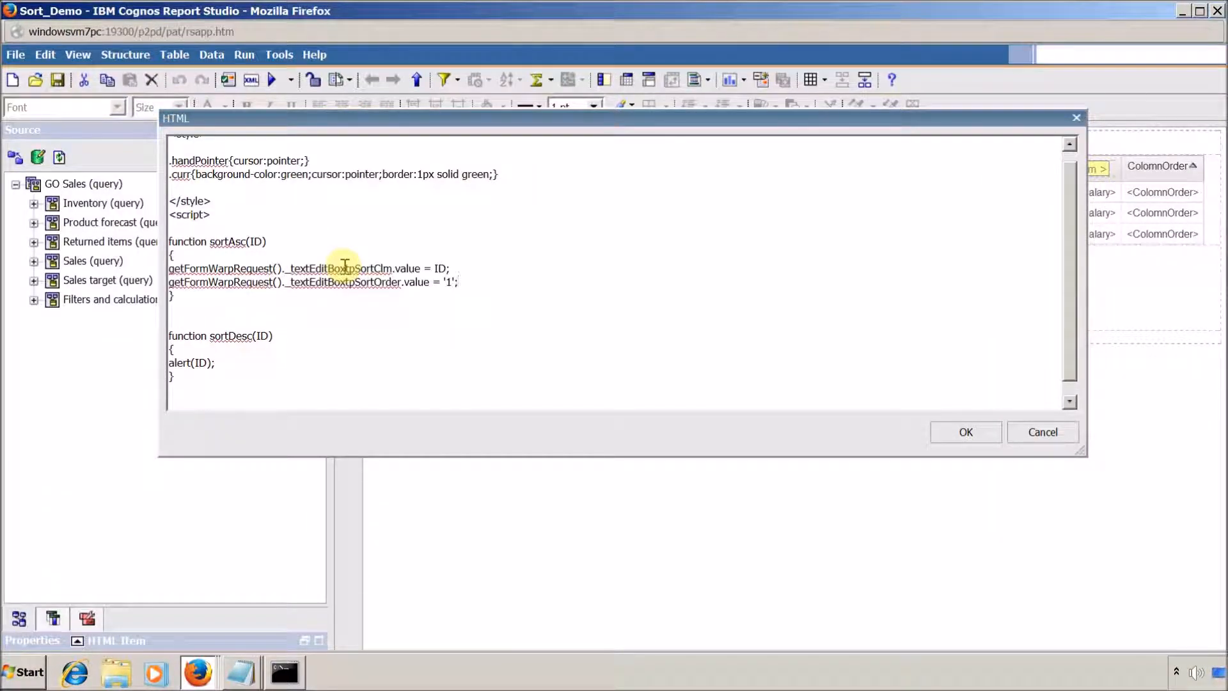
- Replace tpSortClm with tbp in the first line of sortAsc and apply the script
{"action": "key", "text": "Up"}
{"action": "key", "text": "Home"}
{"action": "key", "text": "ctrl+shift+Right"}
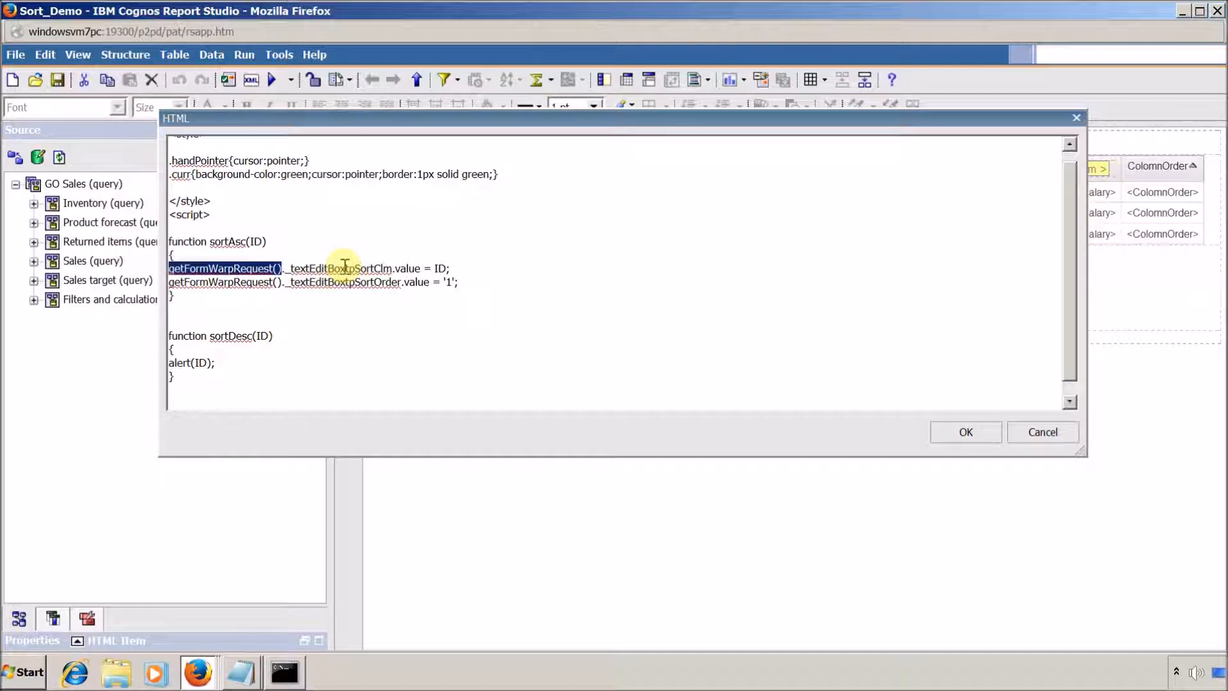
{"action": "key", "text": "Right"}
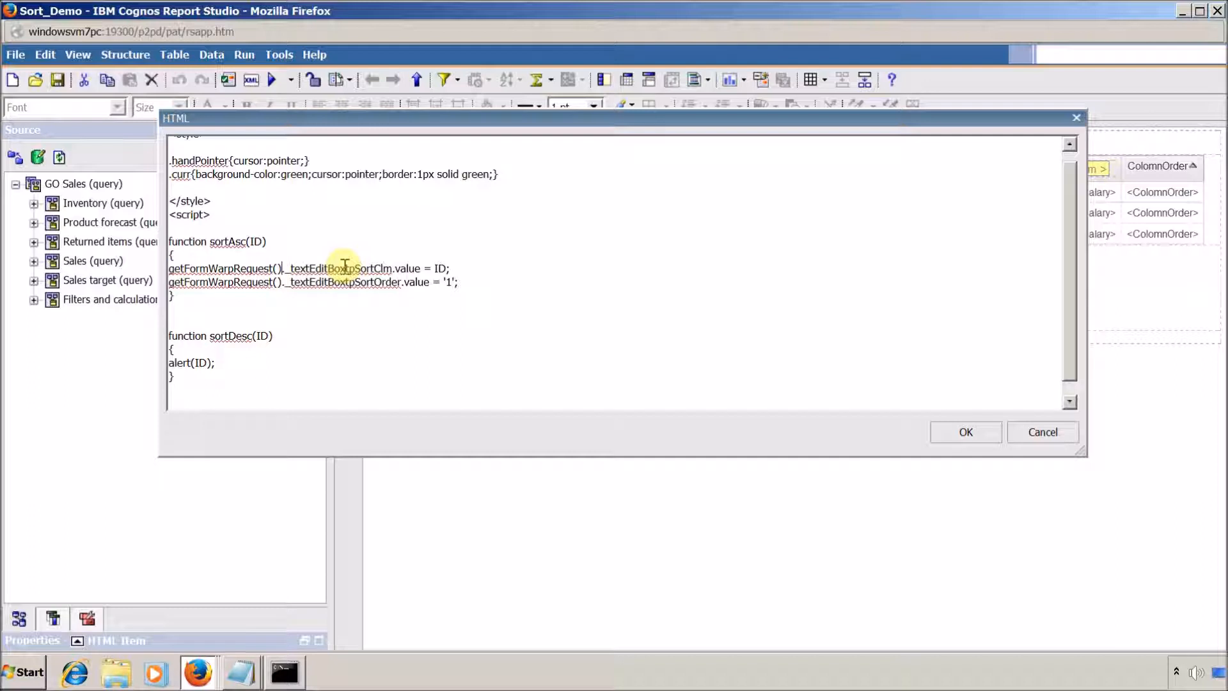
{"action": "key", "text": "shift+Right"}
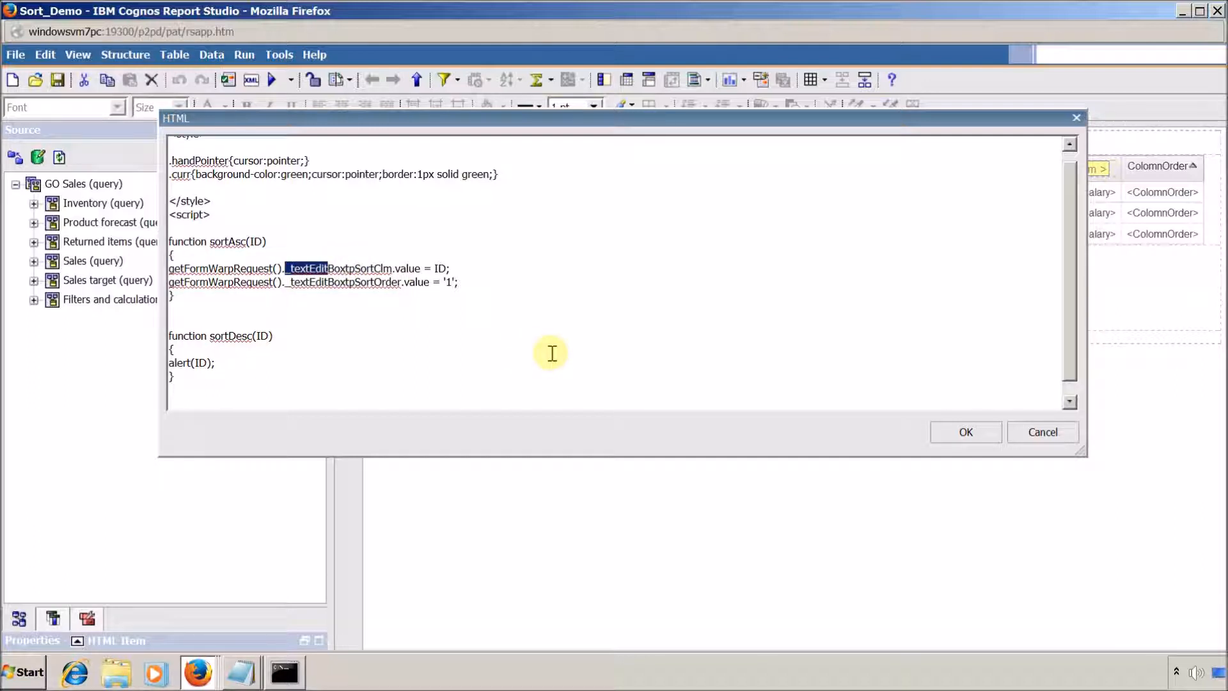
{"action": "key", "text": "Right"}
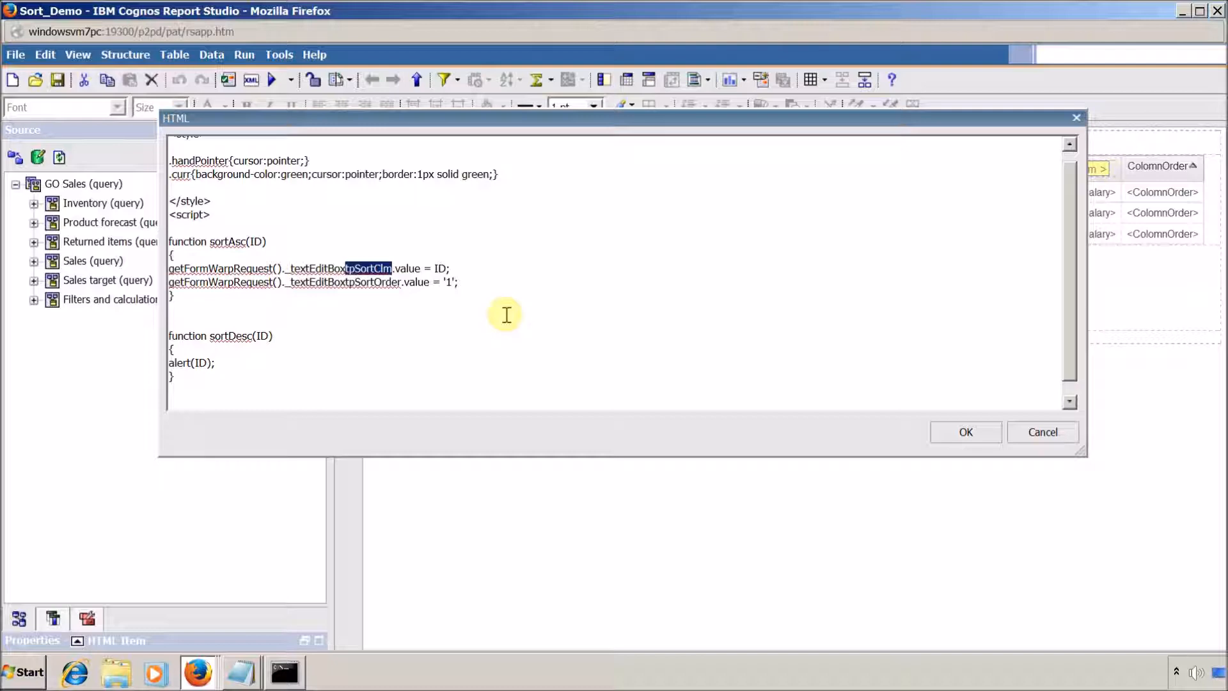
{"action": "key", "text": "Delete"}
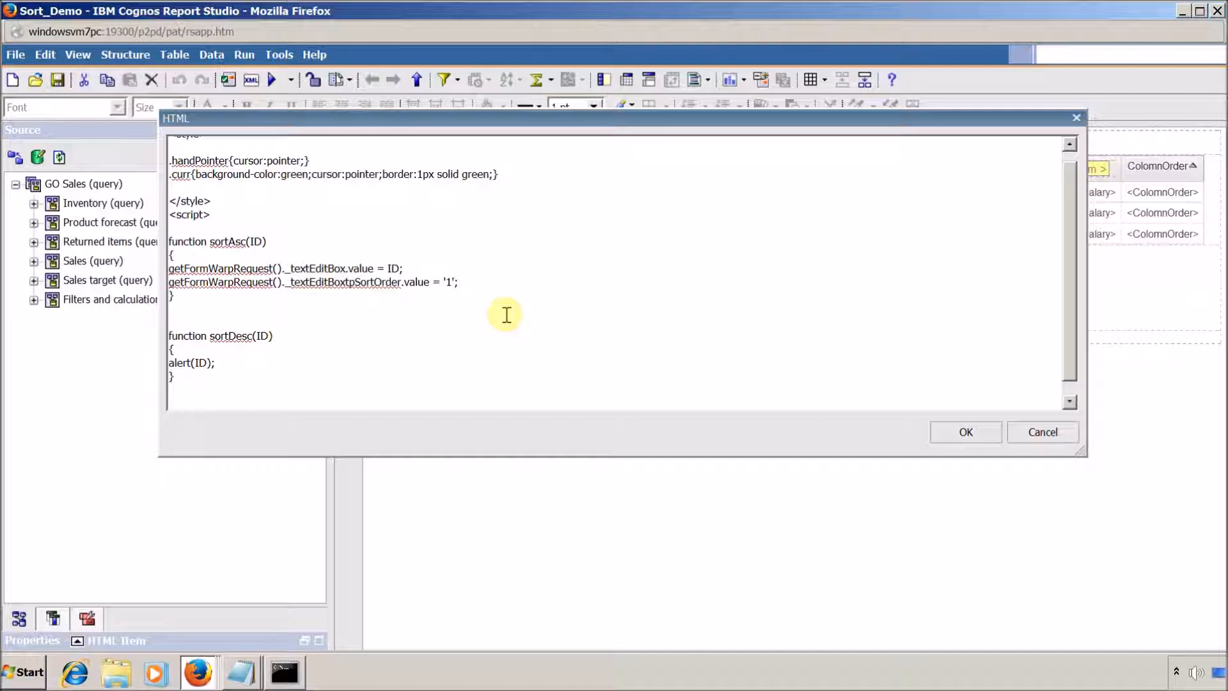
{"action": "type", "text": "tp"}
{"action": "left_click", "coordinate": [983, 434]}
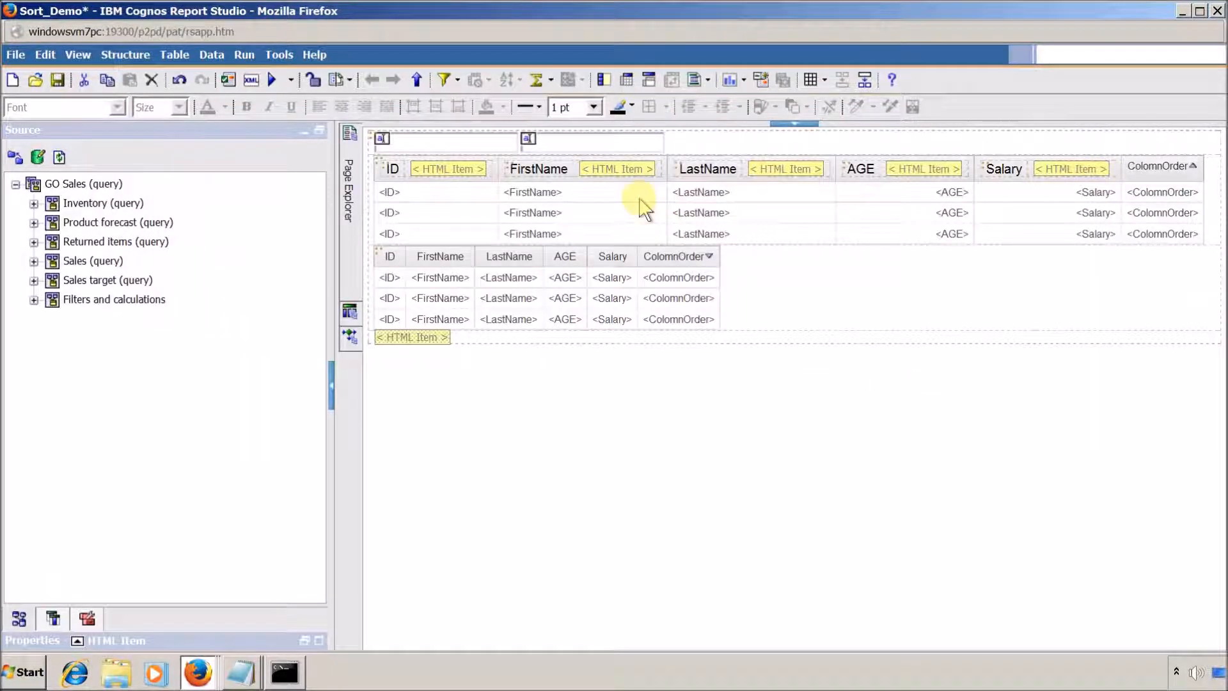
- Look up the Name property of the first text box prompt
{"action": "left_click", "coordinate": [481, 147]}
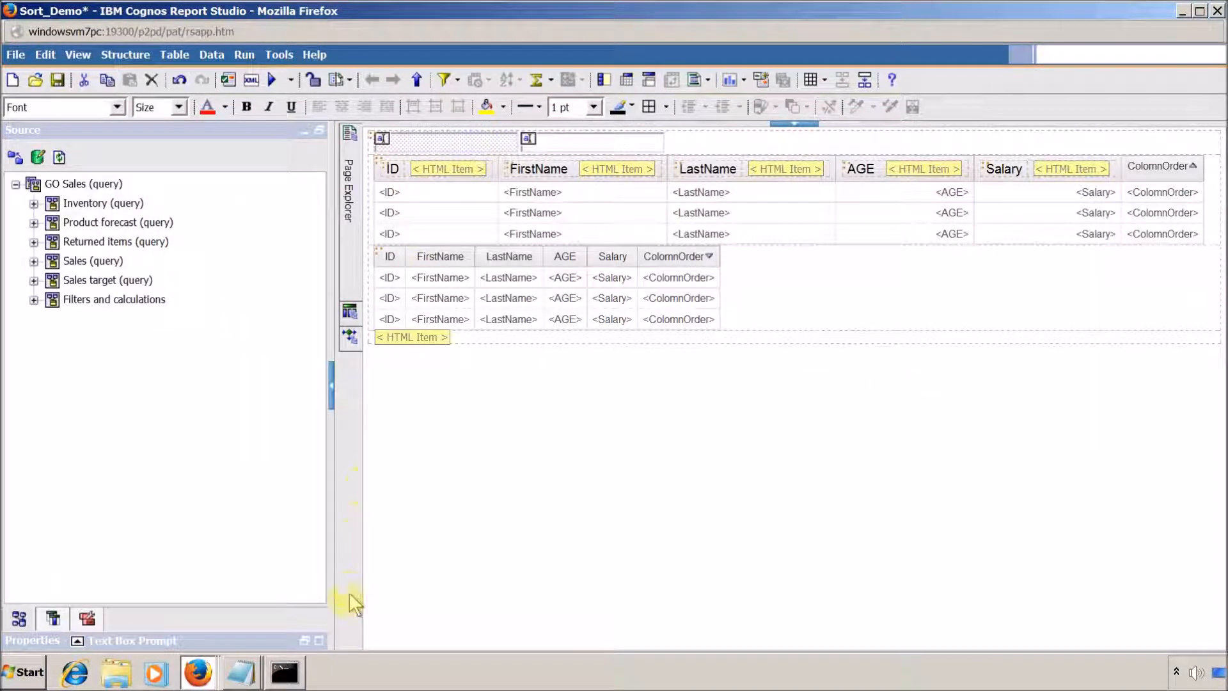
{"action": "left_click", "coordinate": [319, 638]}
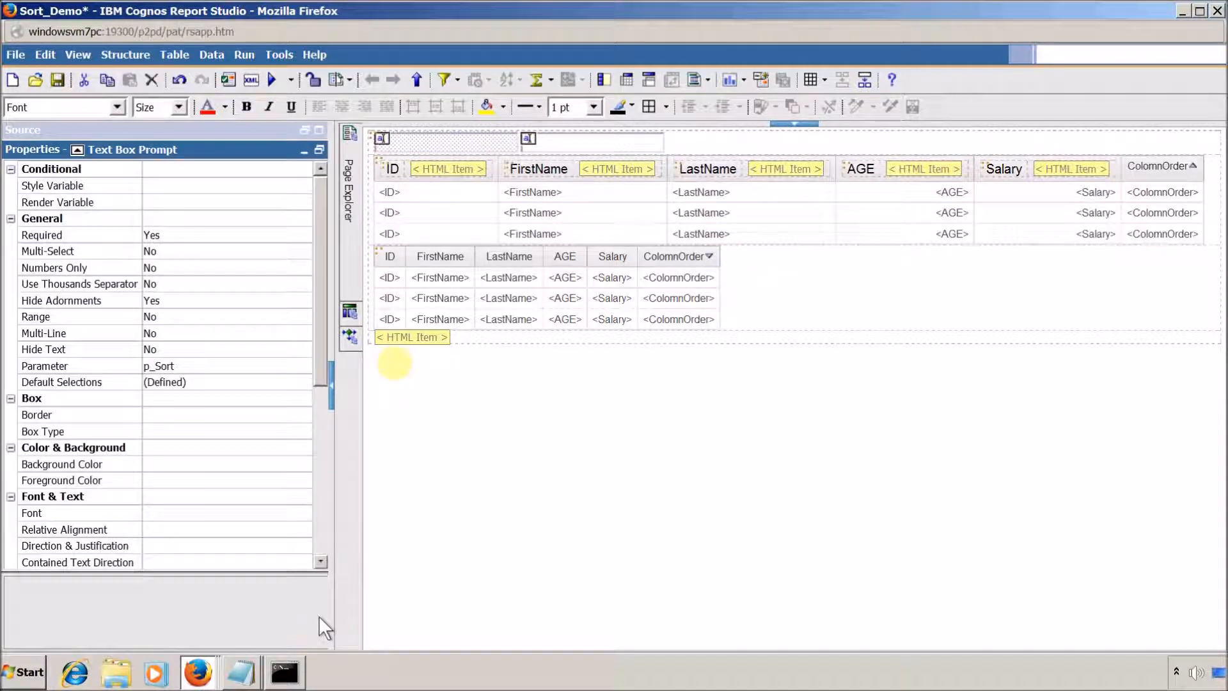
{"action": "left_click_drag", "start_coordinate": [320, 192], "coordinate": [310, 501]}
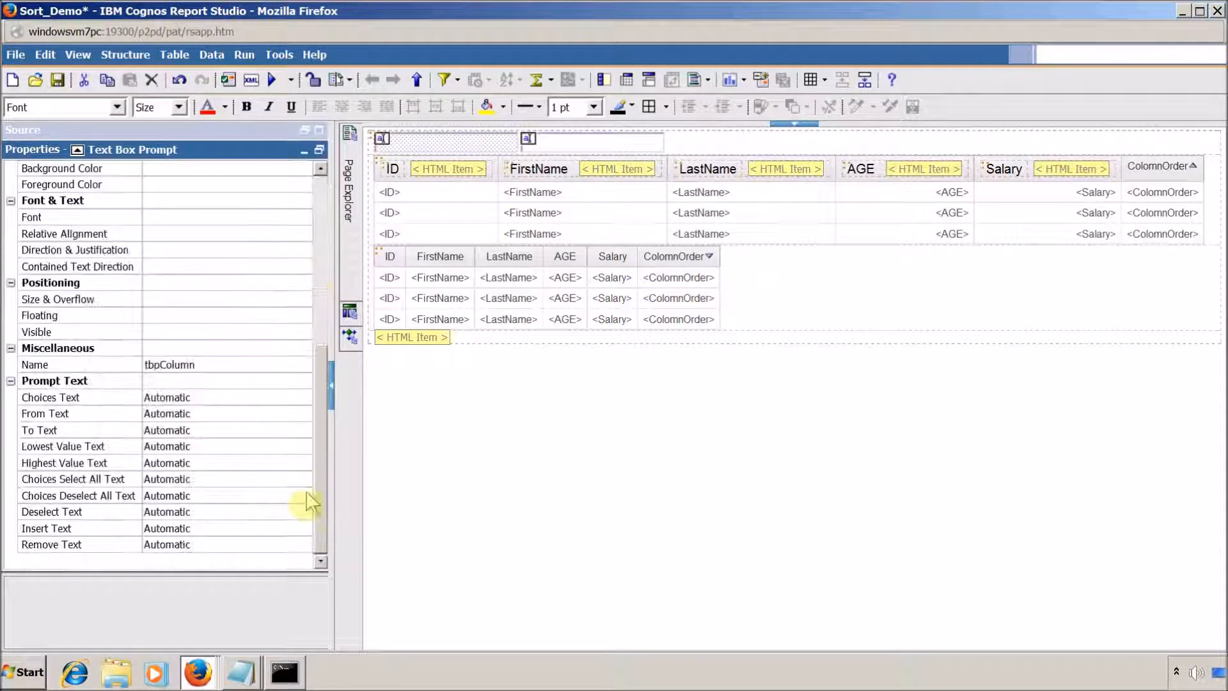
{"action": "left_click", "coordinate": [83, 358]}
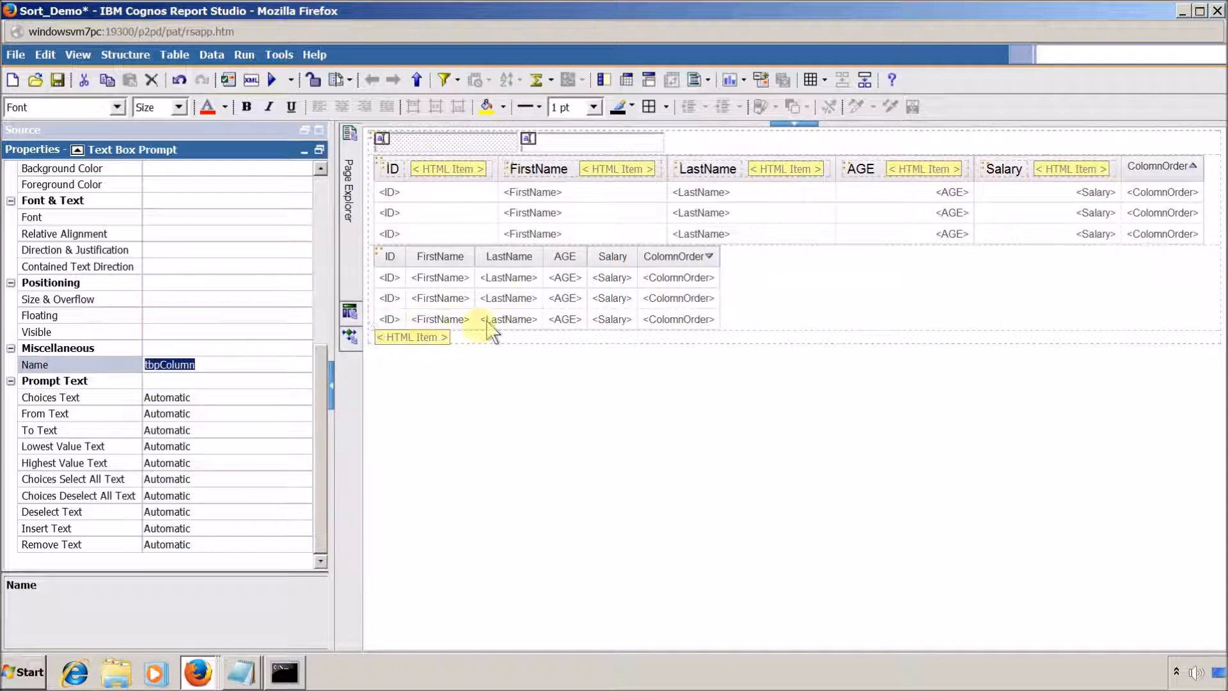
- Complete the prompt reference in the first line of sortAsc as _textEditBoxtbpColumn and apply the script
{"action": "double_click", "coordinate": [420, 338]}
{"action": "left_click", "coordinate": [356, 320]}
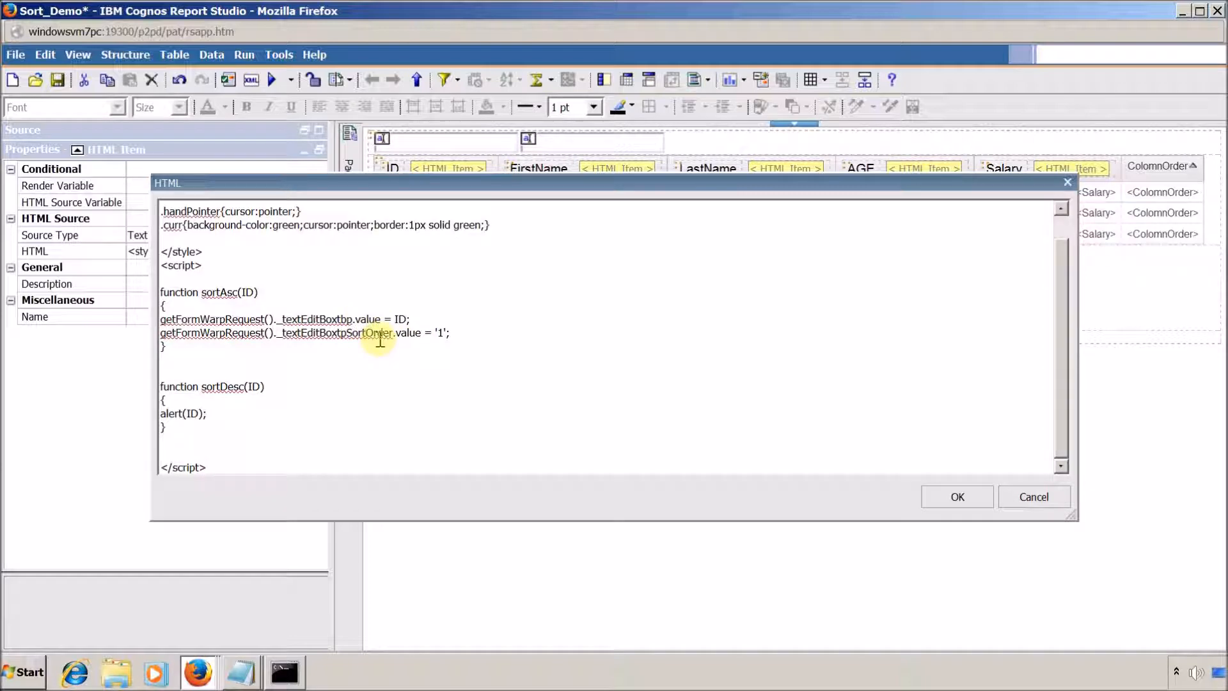
{"action": "type", "text": "tbpColumn"}
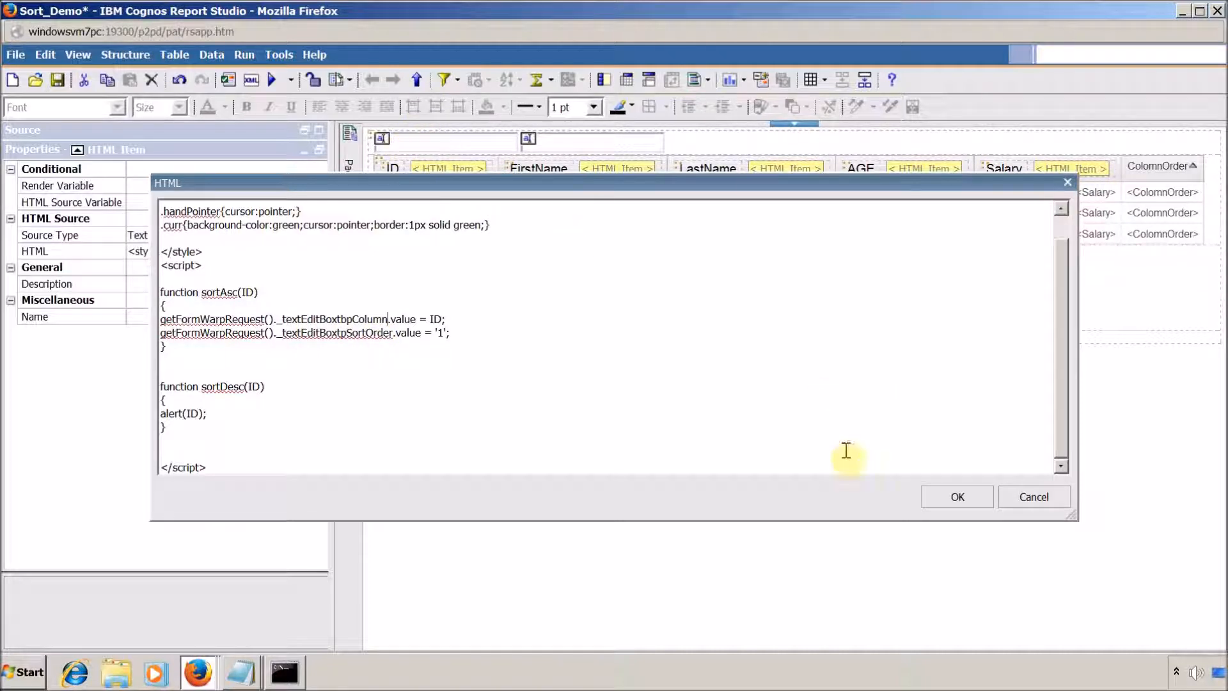
{"action": "left_click", "coordinate": [958, 497]}
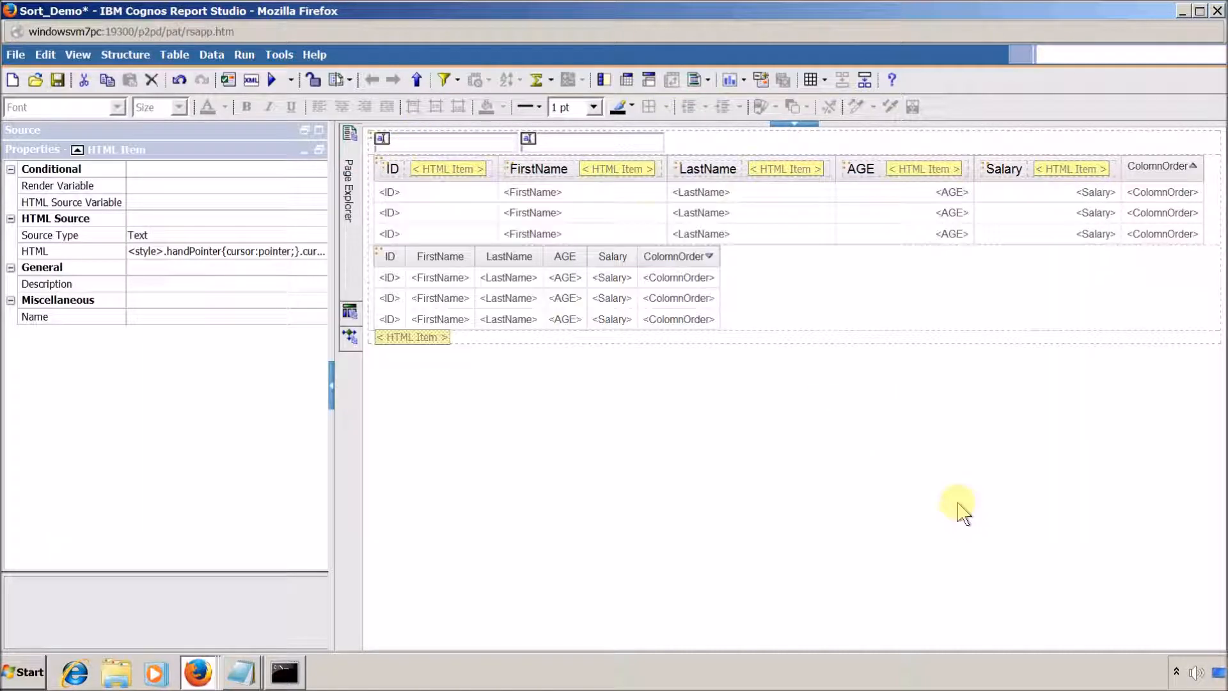
- Copy the second text box prompt's name, use it to complete the reference in sortAsc's second line as _textEditBoxtbpOrder, and apply the script
{"action": "left_click", "coordinate": [595, 149]}
{"action": "left_click_drag", "start_coordinate": [324, 334], "coordinate": [320, 531]}
{"action": "left_click", "coordinate": [192, 364]}
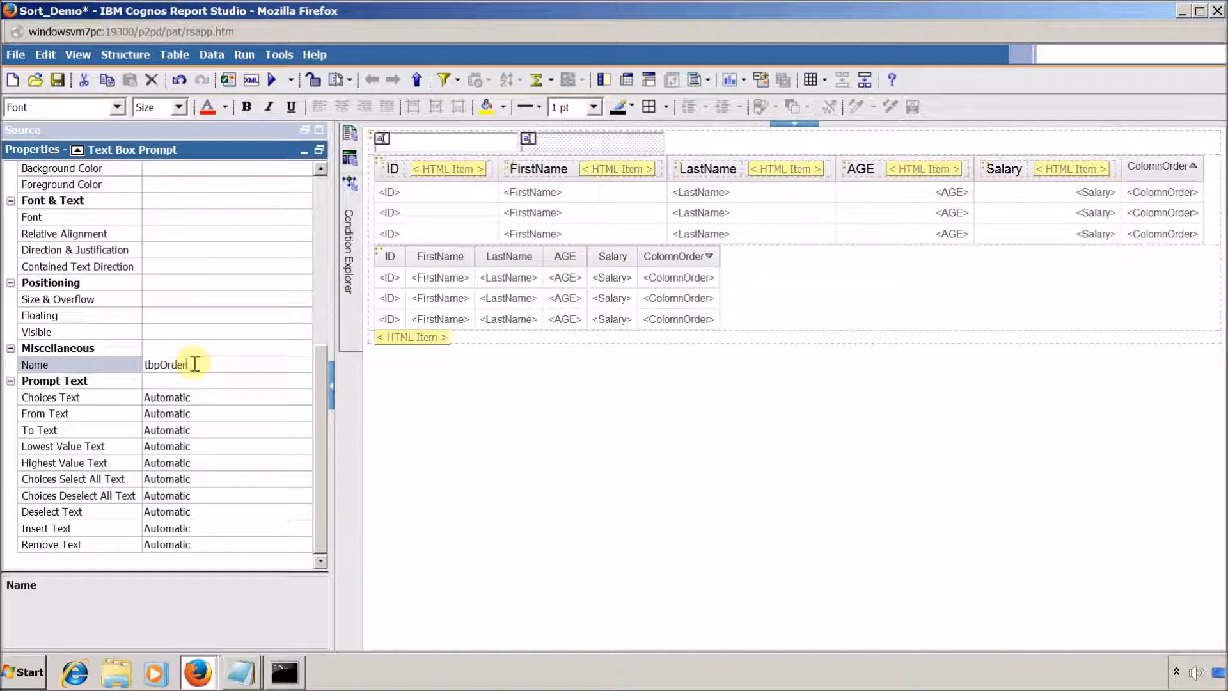
{"action": "left_click", "coordinate": [192, 364]}
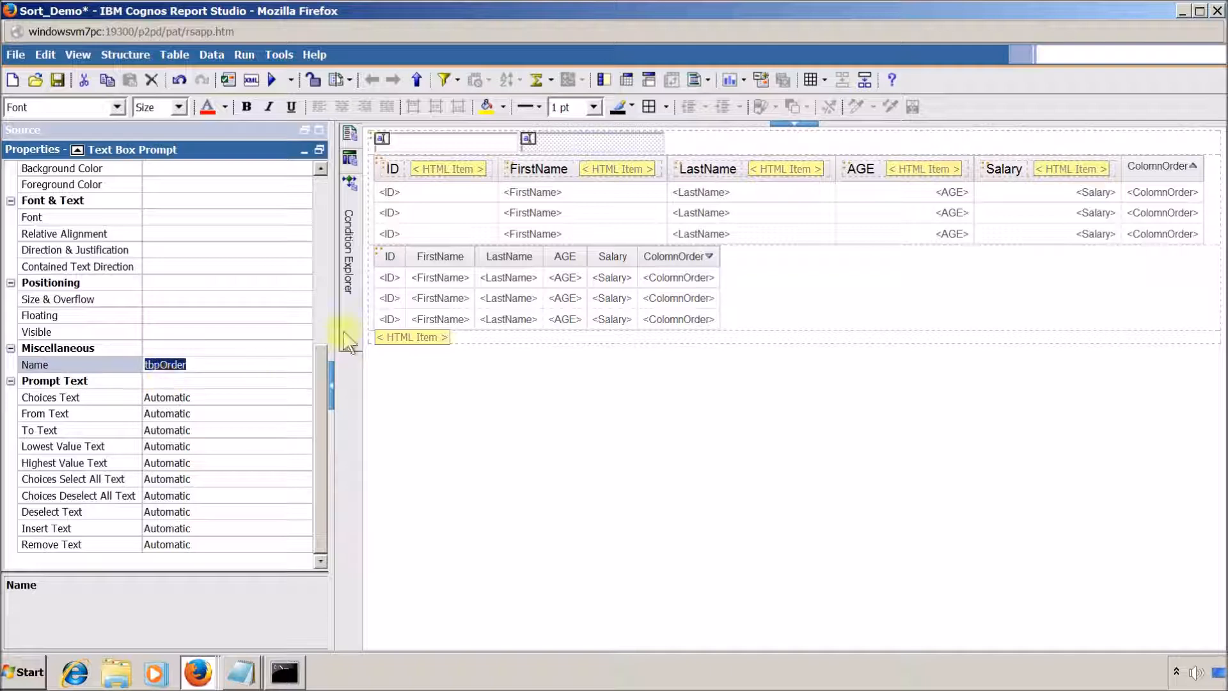
{"action": "double_click", "coordinate": [403, 338]}
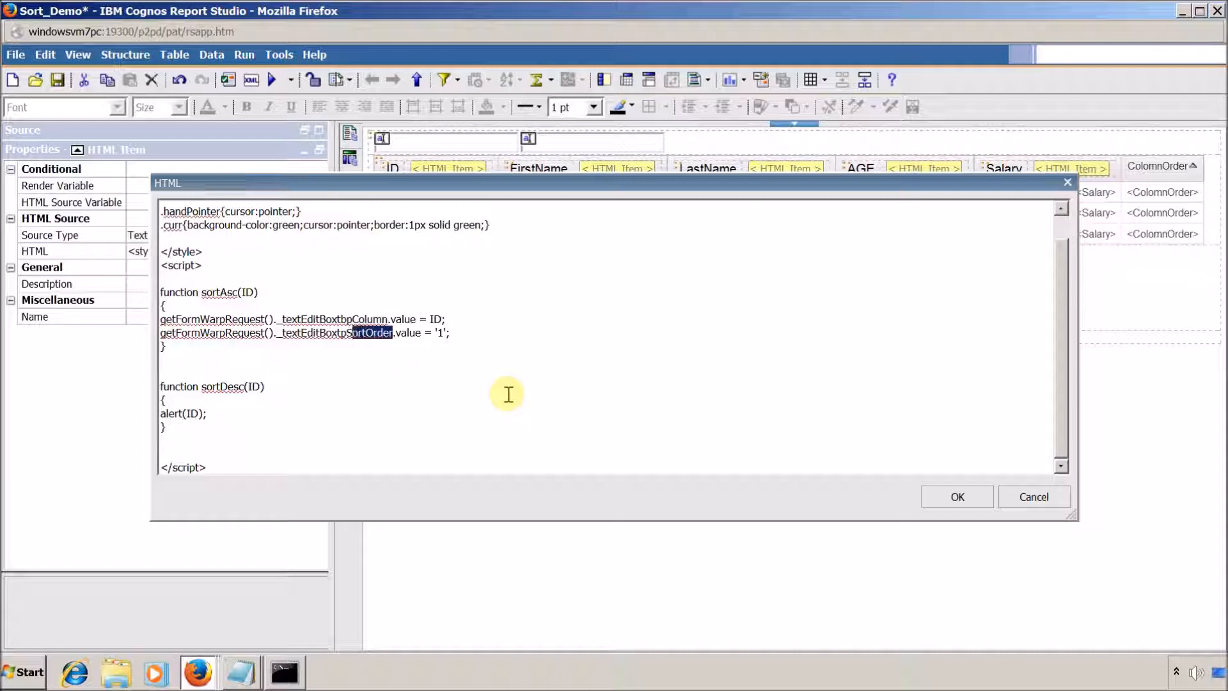
{"action": "type", "text": "tbpOrder"}
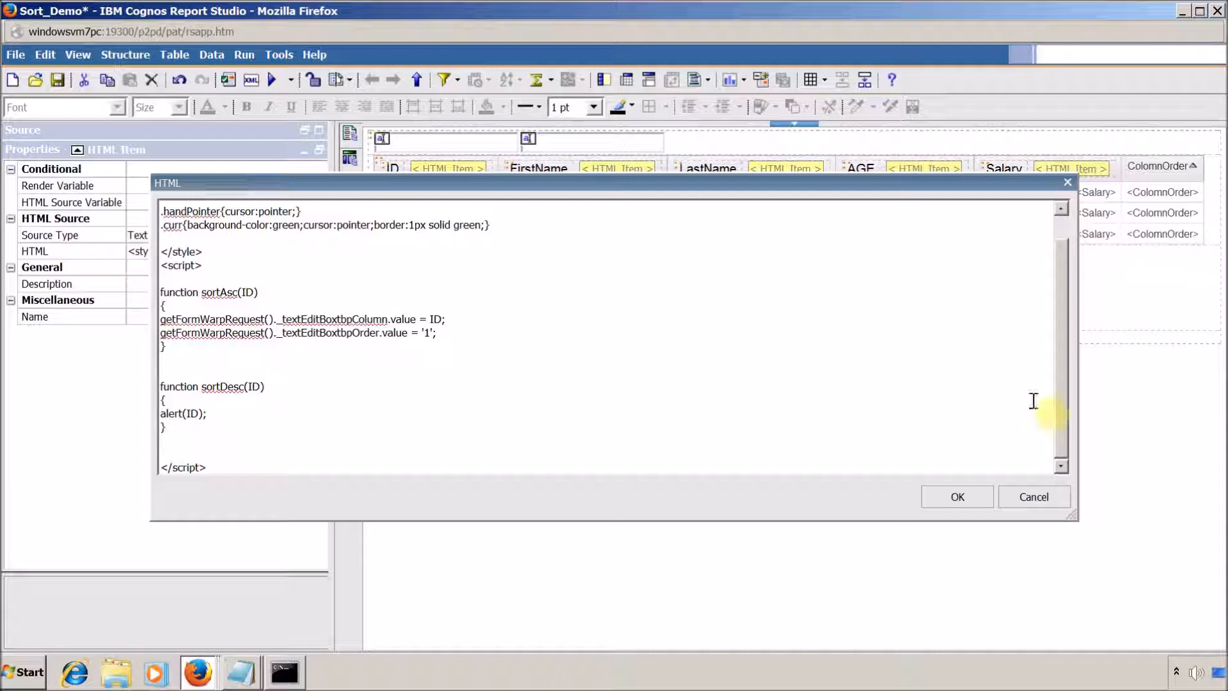
{"action": "left_click", "coordinate": [957, 497]}
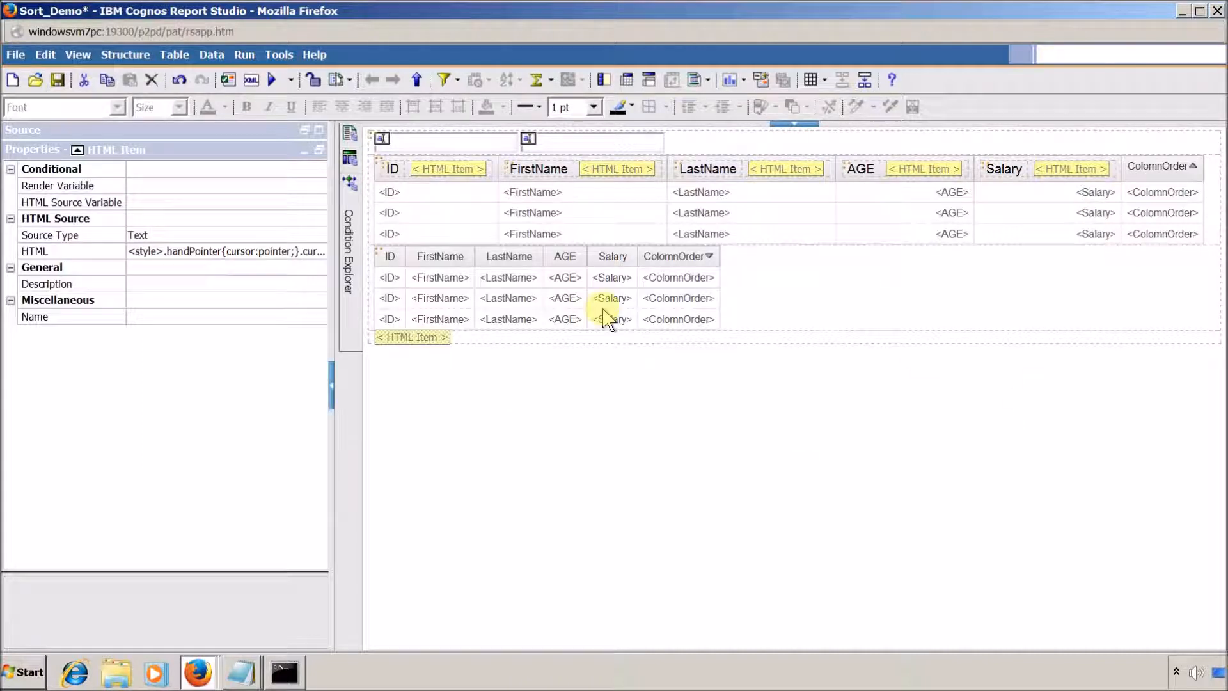
- Replace alert(ID) in sortDesc with sortAsc's two getFormWarpRequest() lines, set the order value there to '2', and apply the script
{"action": "double_click", "coordinate": [407, 339]}
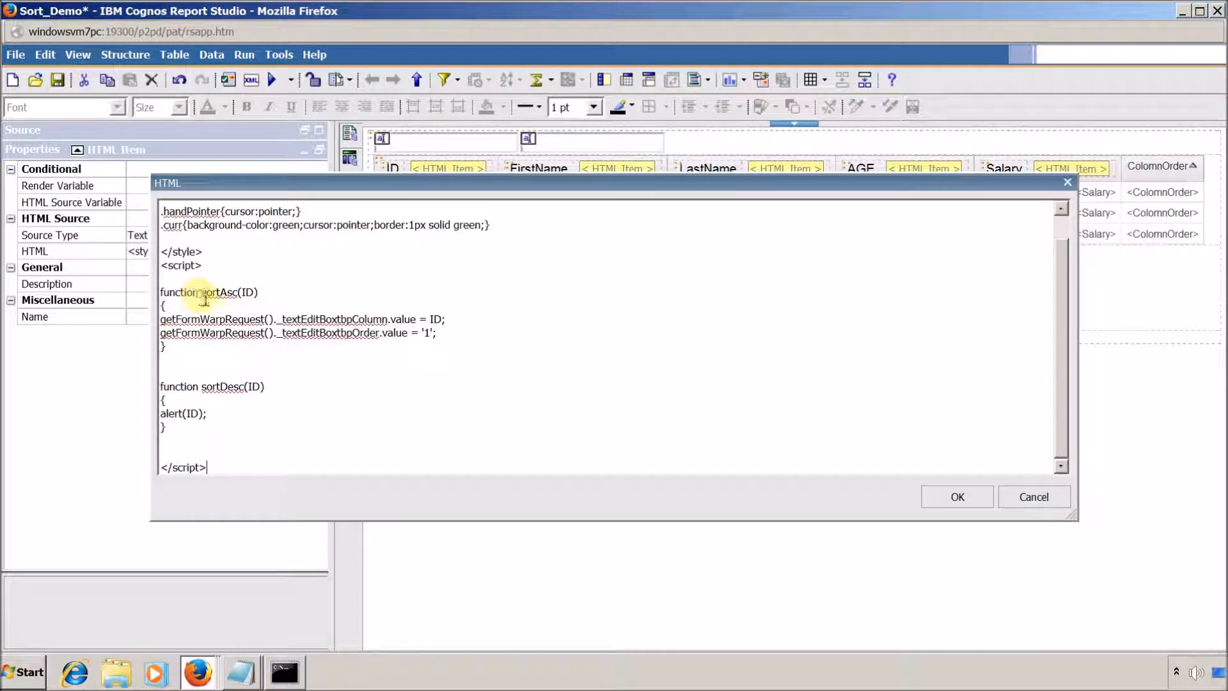
{"action": "left_click_drag", "start_coordinate": [242, 294], "coordinate": [256, 295]}
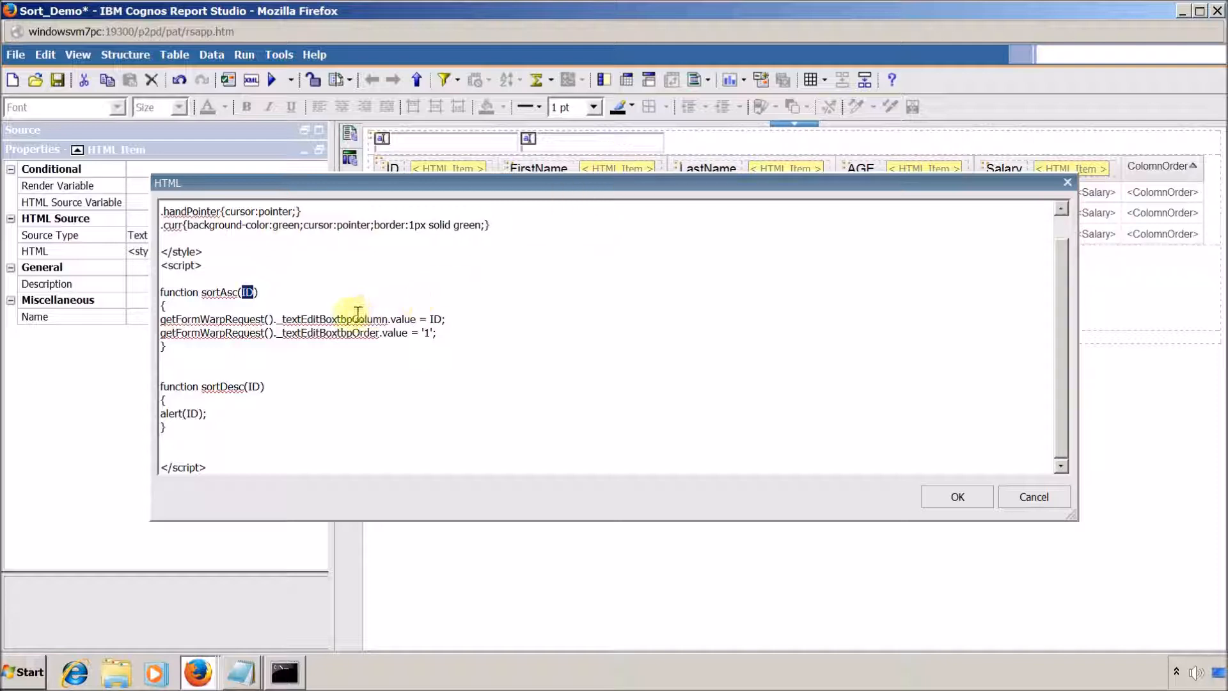
{"action": "left_click_drag", "start_coordinate": [453, 336], "coordinate": [163, 334]}
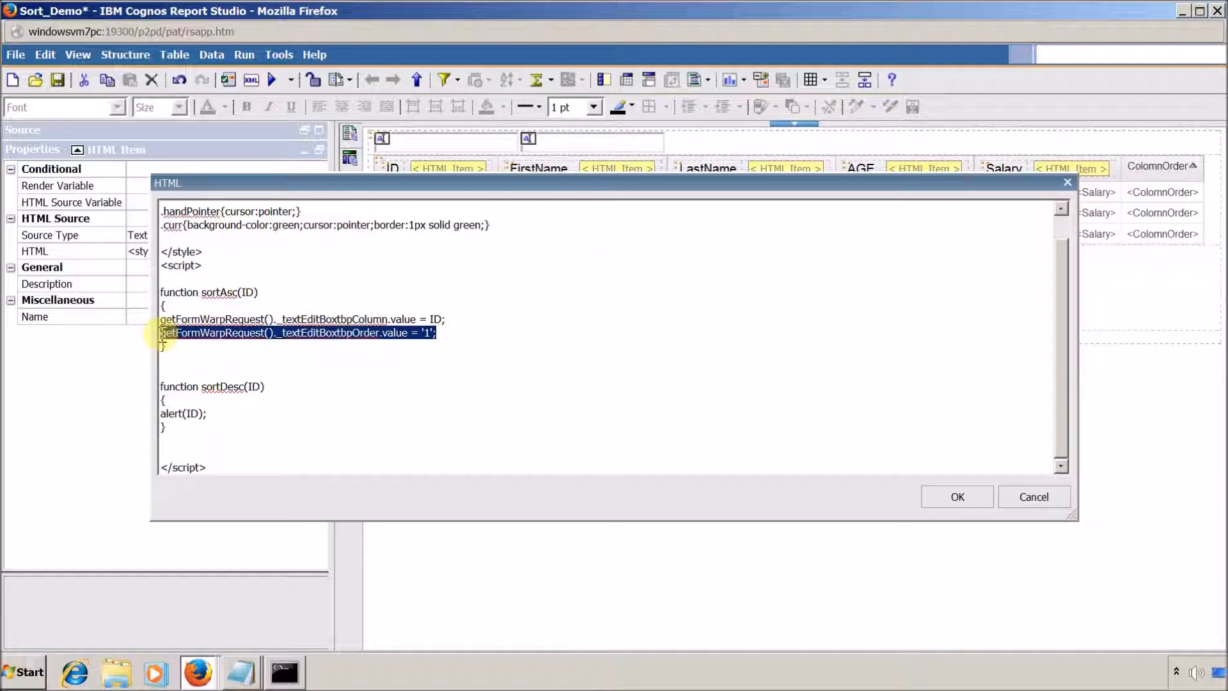
{"action": "left_click", "coordinate": [458, 334]}
{"action": "key", "text": "shift+Home"}
{"action": "key", "text": "shift+Up"}
{"action": "key", "text": "ctrl+c"}
{"action": "key", "text": "Down"}
{"action": "key", "text": "Down"}
{"action": "key", "text": "Down"}
{"action": "key", "text": "Down"}
{"action": "key", "text": "Down"}
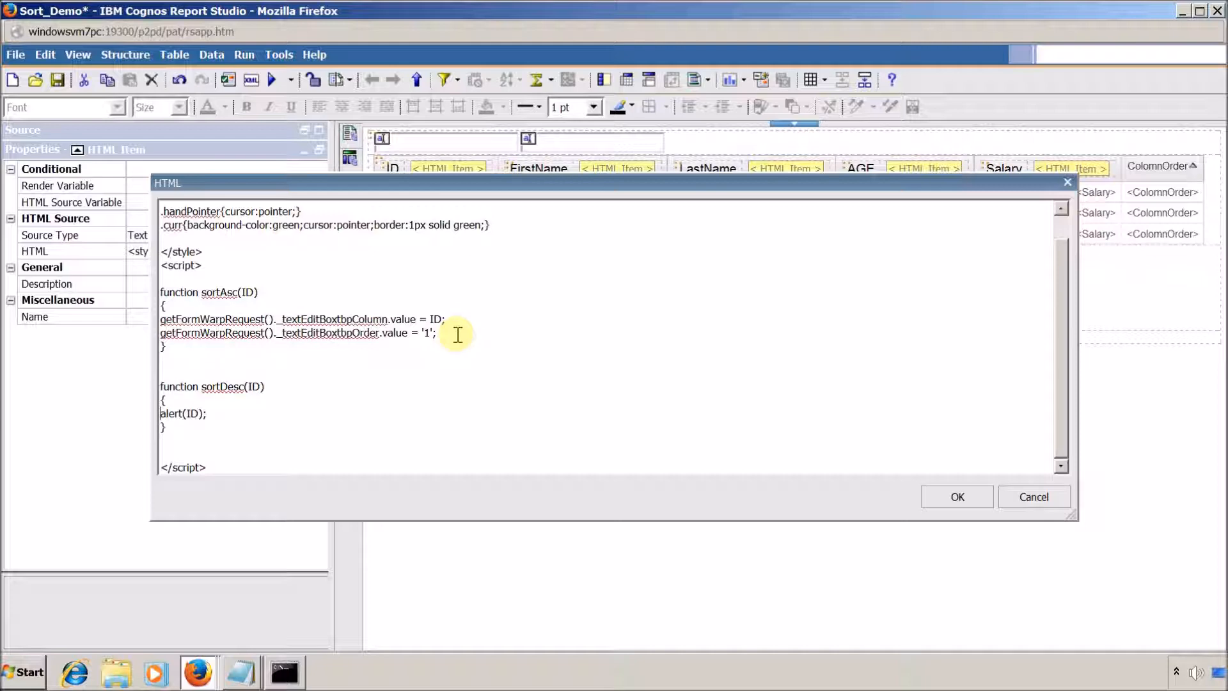
{"action": "key", "text": "Down"}
{"action": "key", "text": "shift+End"}
{"action": "key", "text": "ctrl+v"}
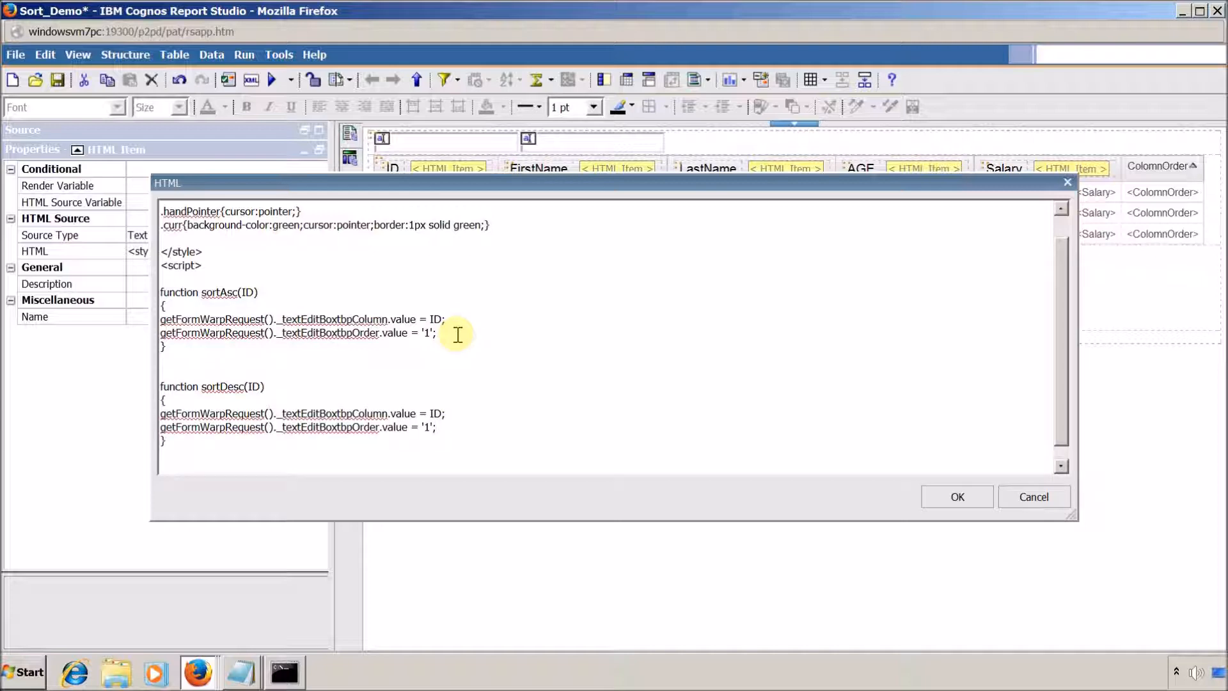
{"action": "key", "text": "Up"}
{"action": "left_click", "coordinate": [967, 502]}
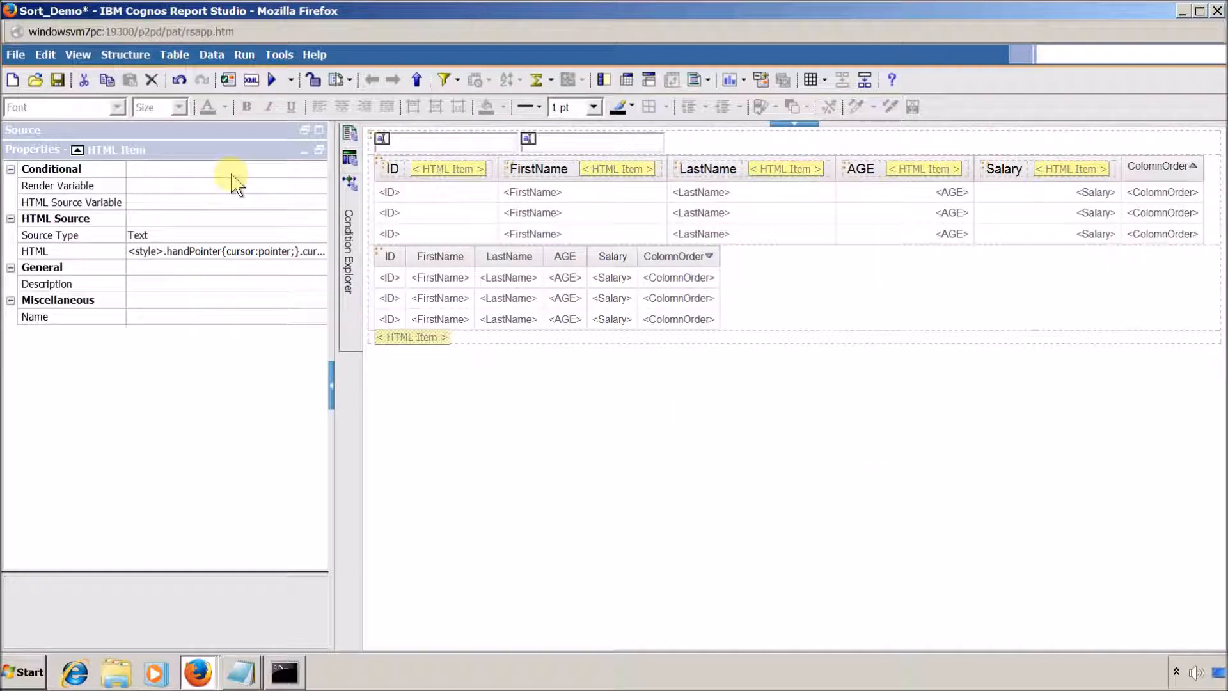
- Save and run the report, and test the descending sort arrows of the ID, FirstName, AGE and Salary columns
{"action": "left_click", "coordinate": [57, 80]}
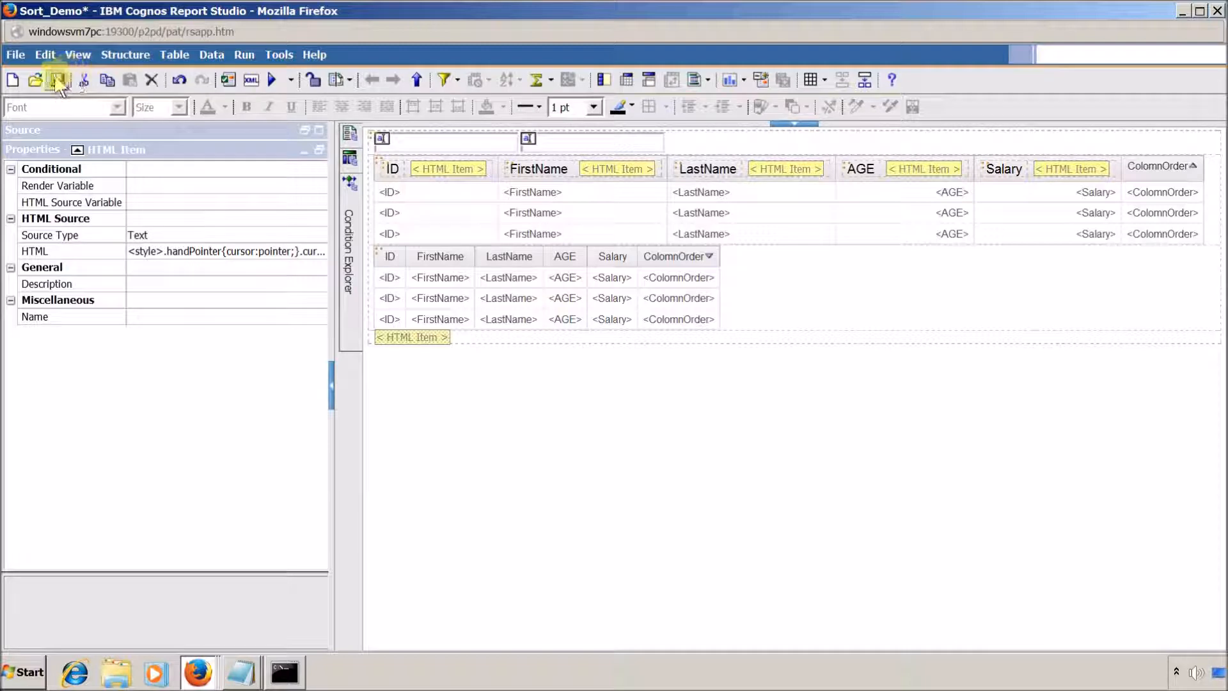
{"action": "left_click", "coordinate": [273, 79]}
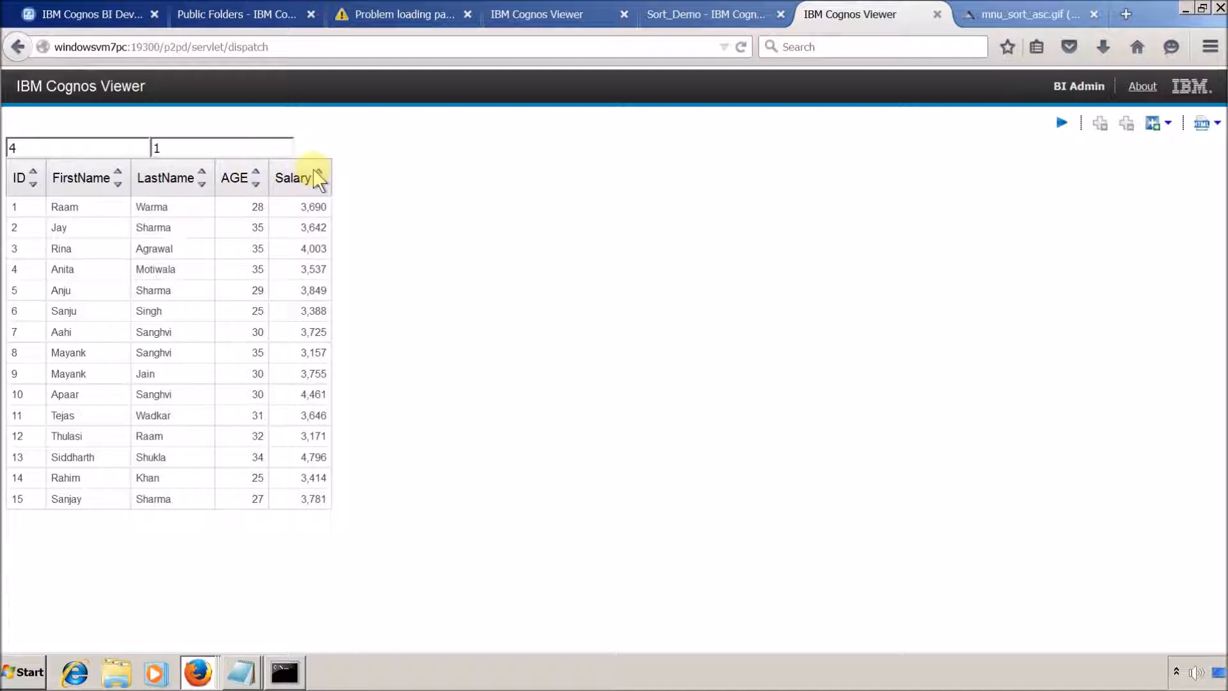
{"action": "left_click", "coordinate": [32, 184]}
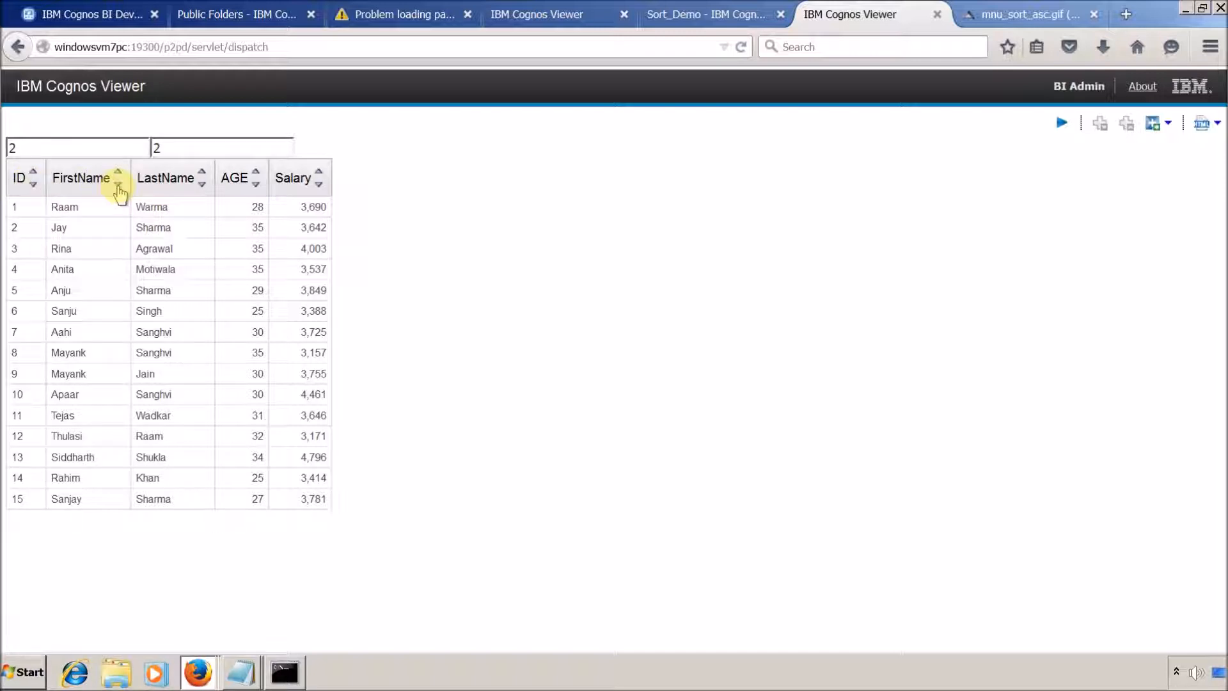
{"action": "left_click", "coordinate": [255, 185]}
{"action": "left_click", "coordinate": [257, 186]}
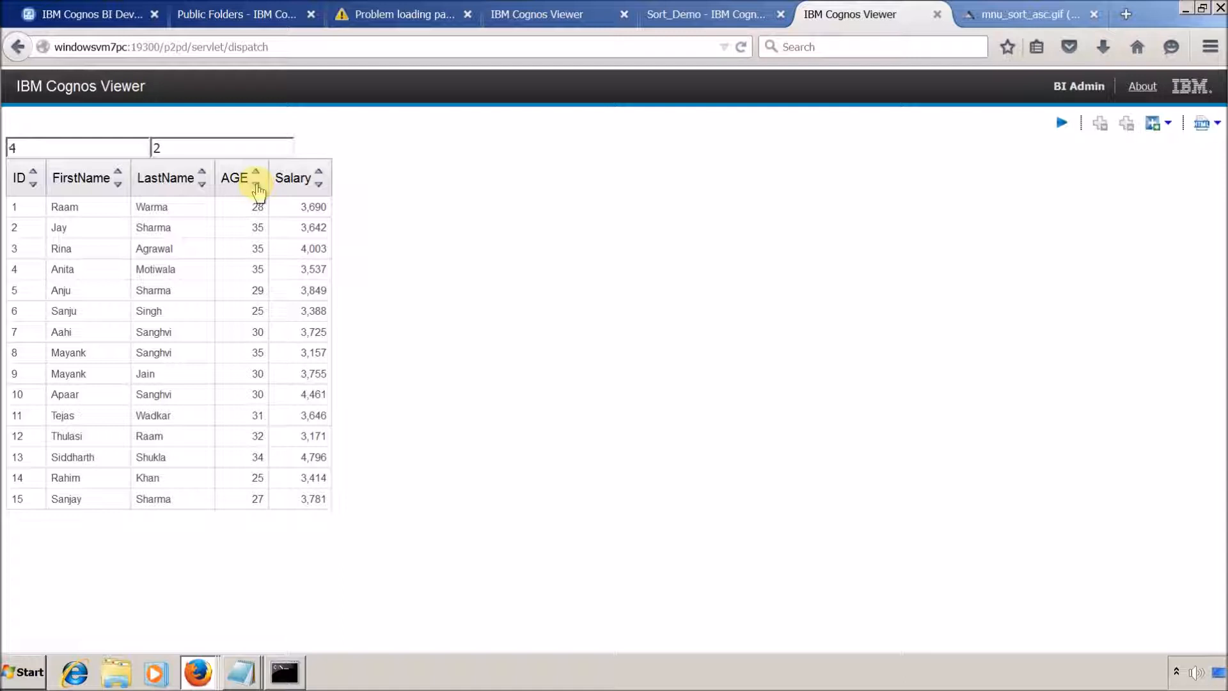
{"action": "left_click", "coordinate": [318, 185]}
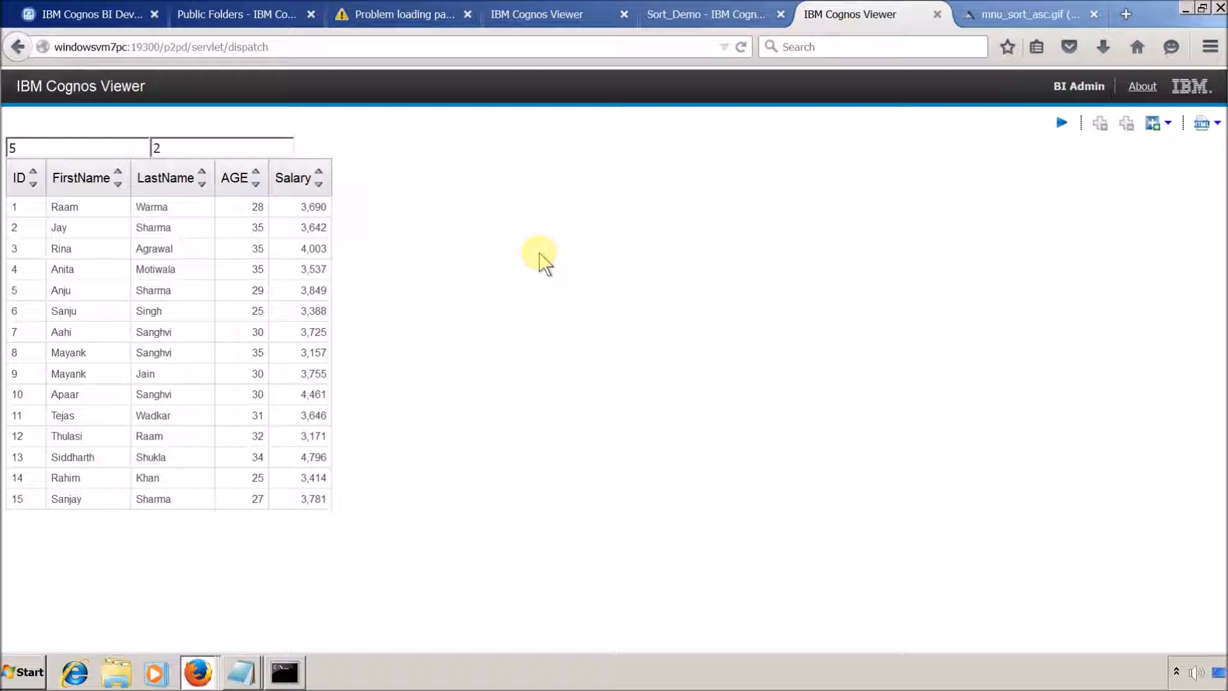
- Copy the line var ocr = cognos.Report.getReport("_THIS_"); from the Sort_Demo_2 script and insert it above sortAsc in Sort_Demo
{"action": "key", "text": "alt+Tab"}
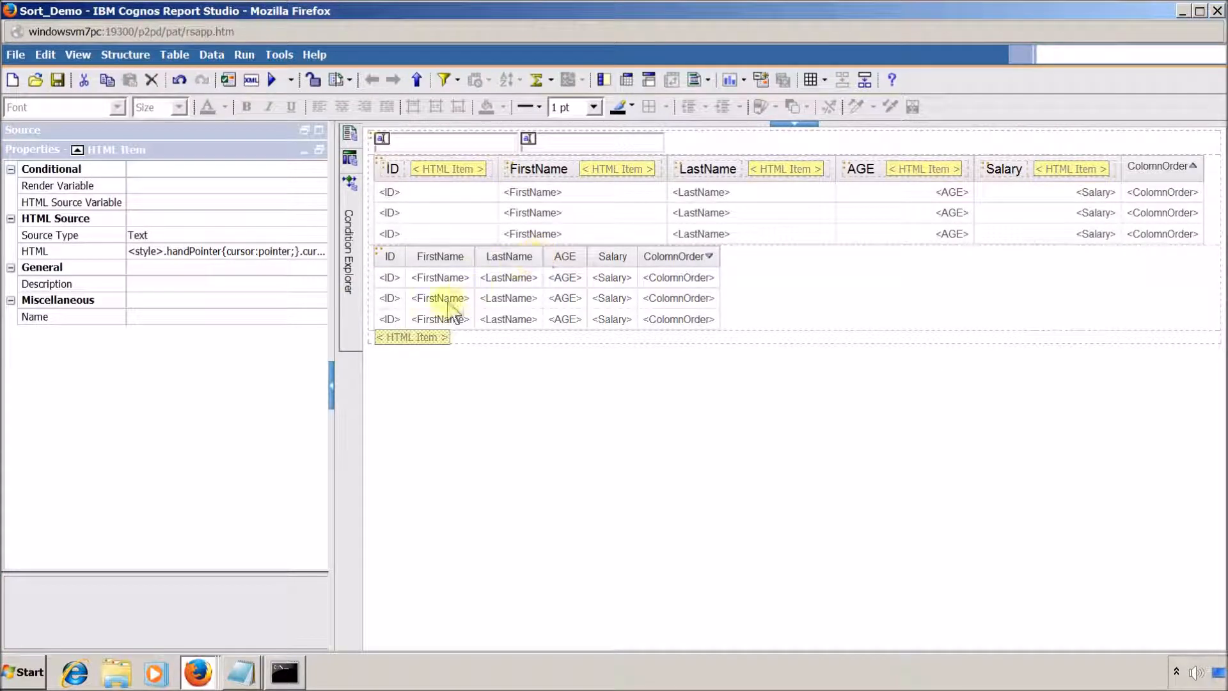
{"action": "double_click", "coordinate": [429, 337]}
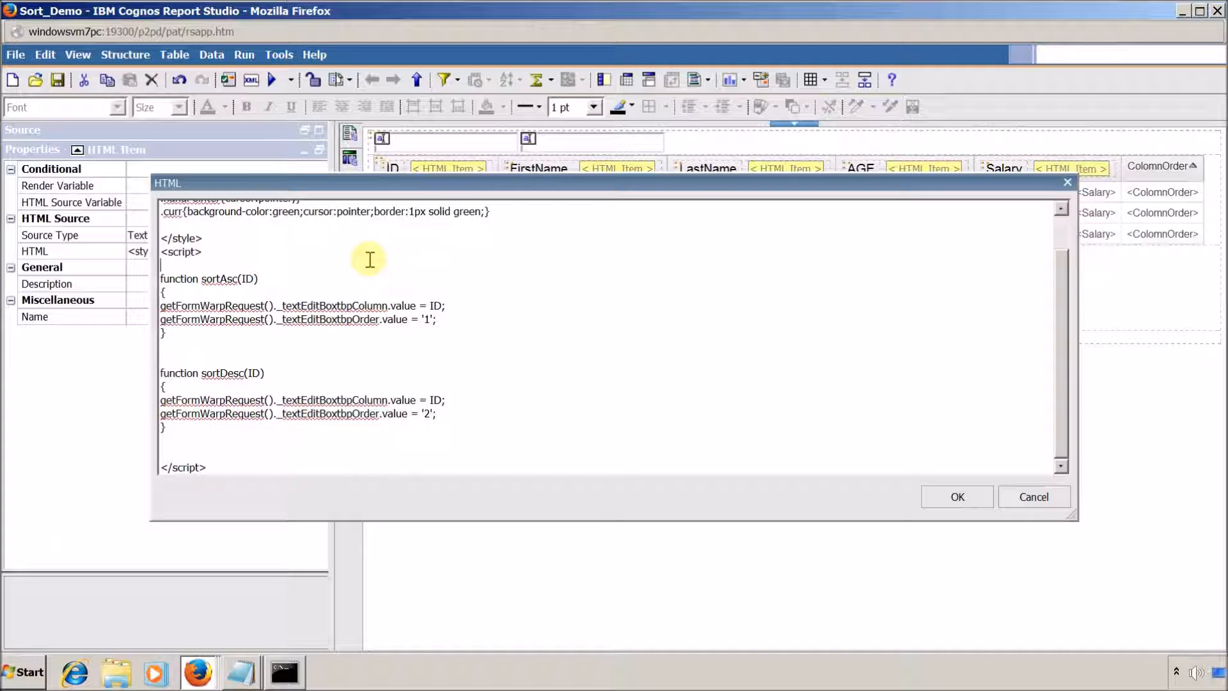
{"action": "left_click", "coordinate": [370, 259]}
{"action": "key", "text": "Return"}
{"action": "key", "text": "Return"}
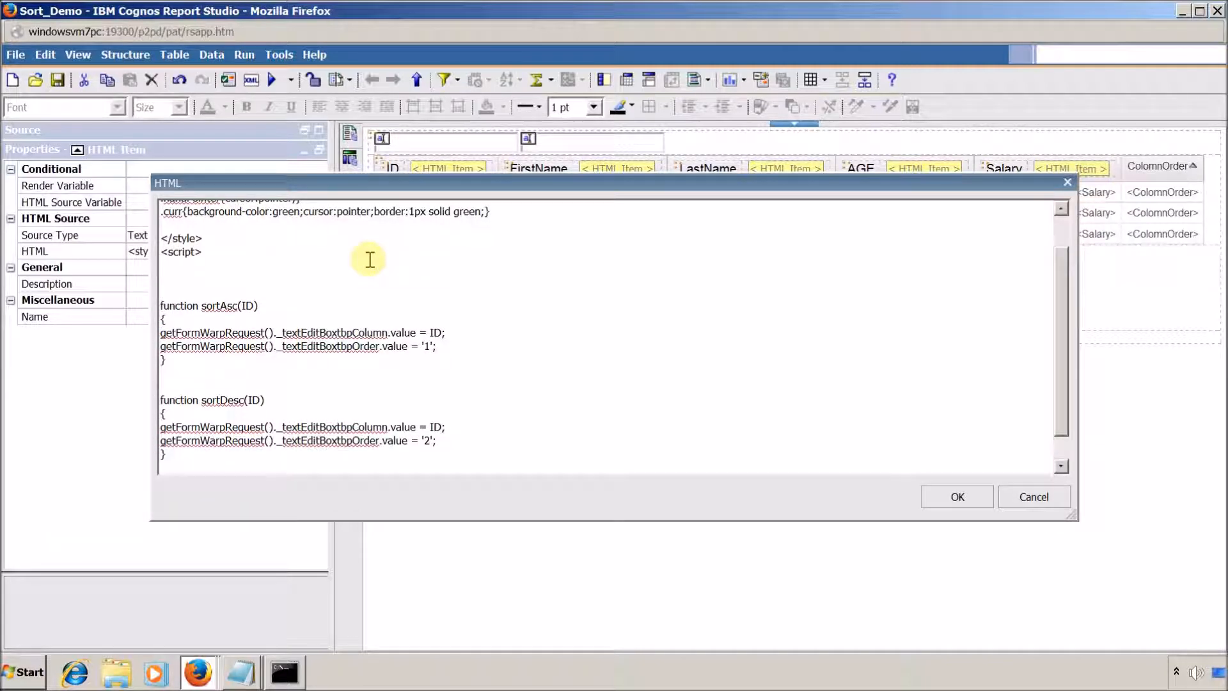
{"action": "type", "text": "var"}
{"action": "key", "text": "alt+Tab"}
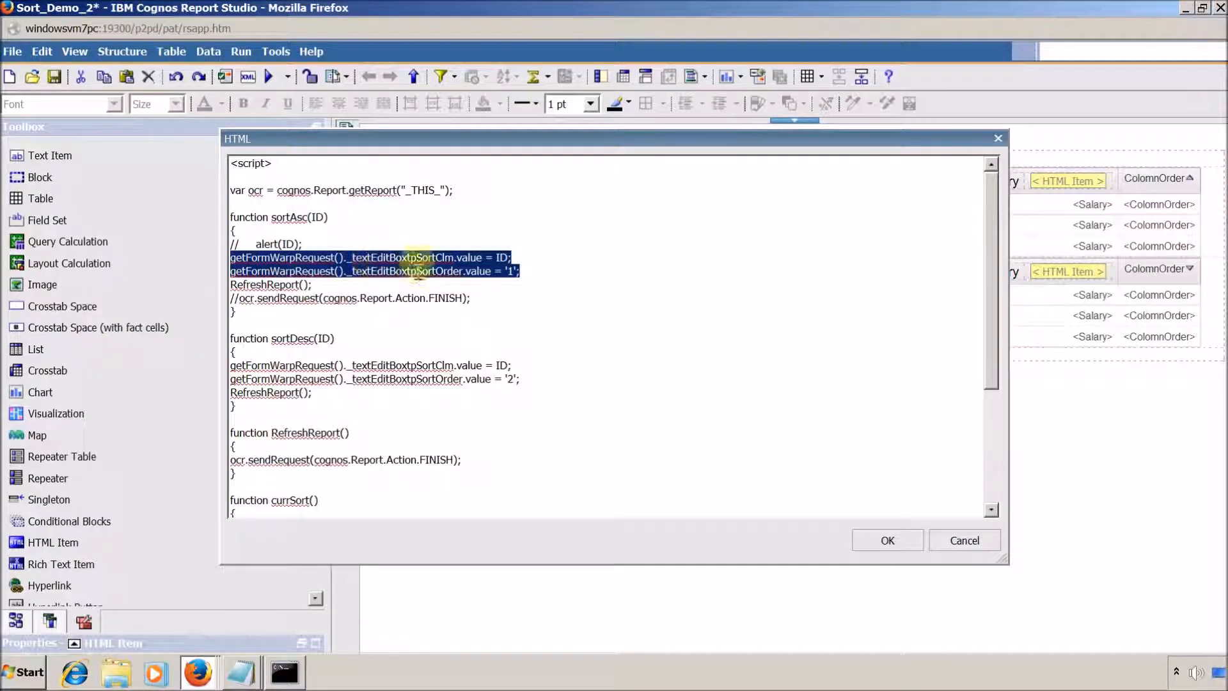
{"action": "left_click", "coordinate": [422, 223]}
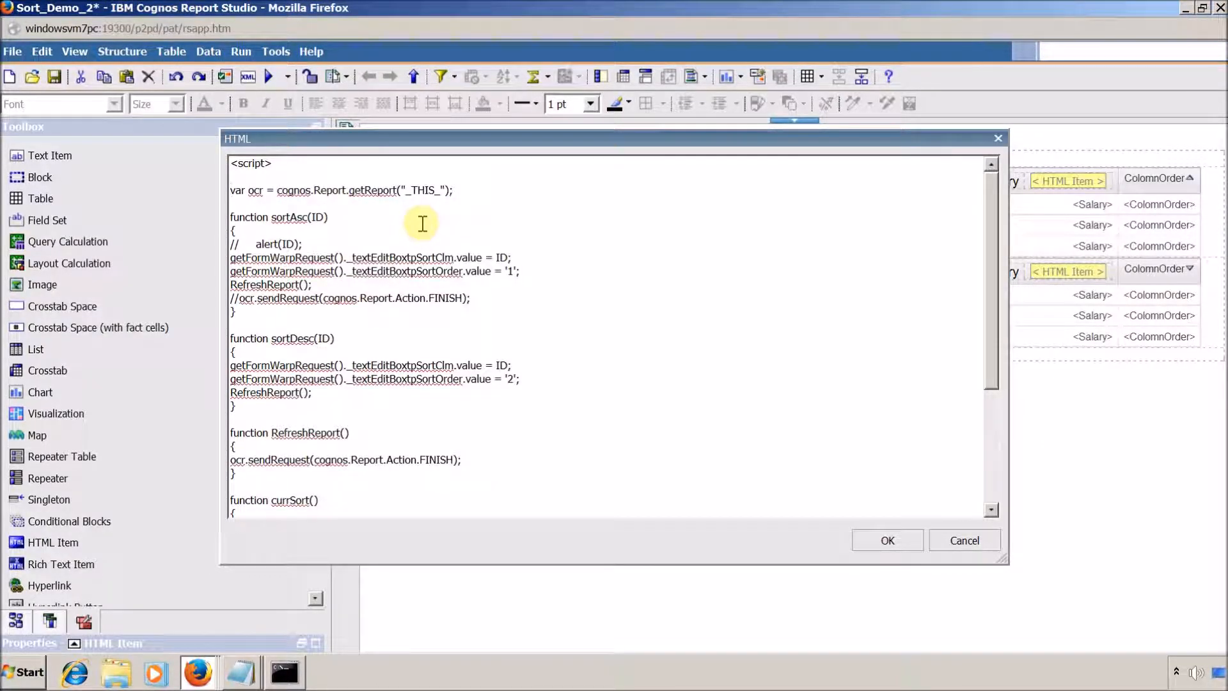
{"action": "key", "text": "shift+End"}
{"action": "key", "text": "ctrl+c"}
{"action": "key", "text": "alt+Tab"}
{"action": "key", "text": "Up"}
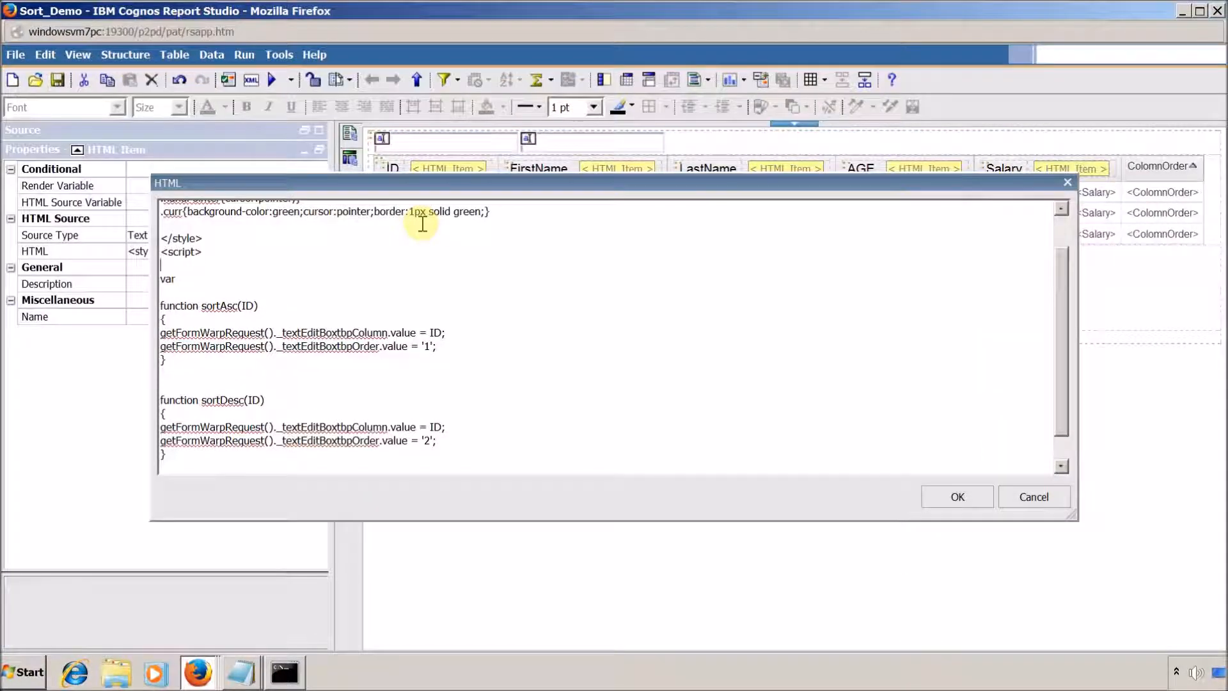
{"action": "key", "text": "shift+Home"}
{"action": "key", "text": "ctrl+v"}
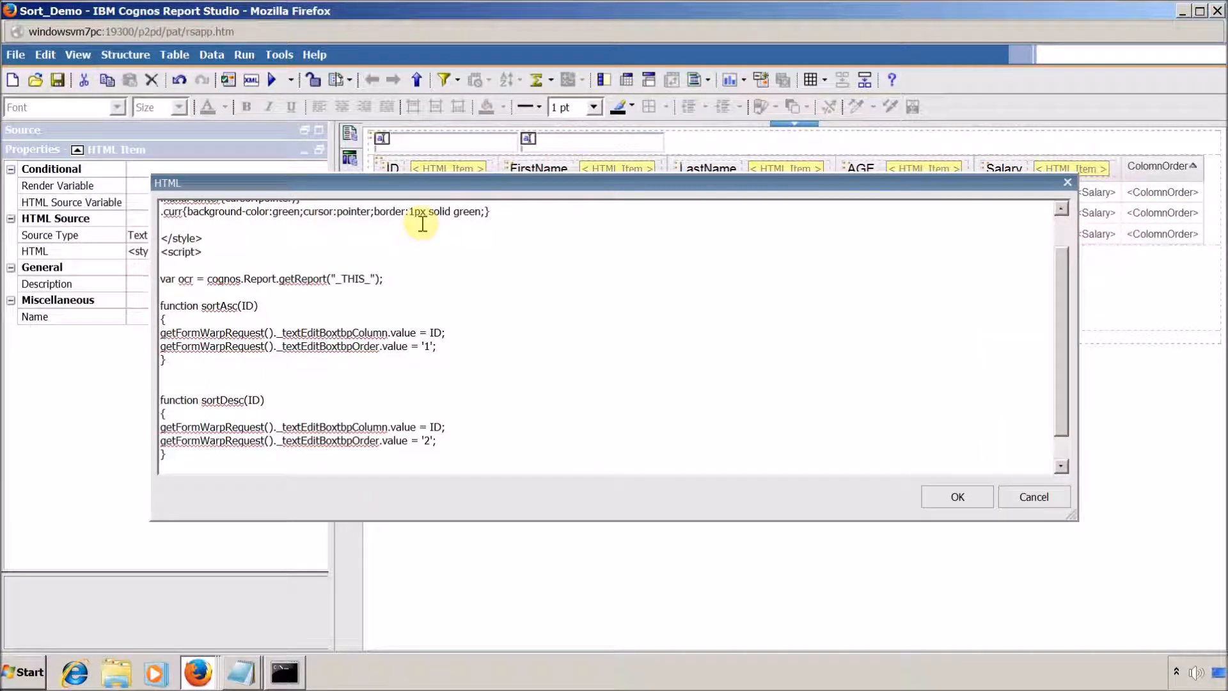
- Examine the getReport("_THIS_") expression and the ocr variable name in the pasted declaration
{"action": "key", "text": "ctrl+shift+Left"}
{"action": "key", "text": "ctrl+shift+Left"}
{"action": "key", "text": "ctrl+shift+Left"}
{"action": "key", "text": "ctrl+shift+Left"}
{"action": "key", "text": "ctrl+shift+Left"}
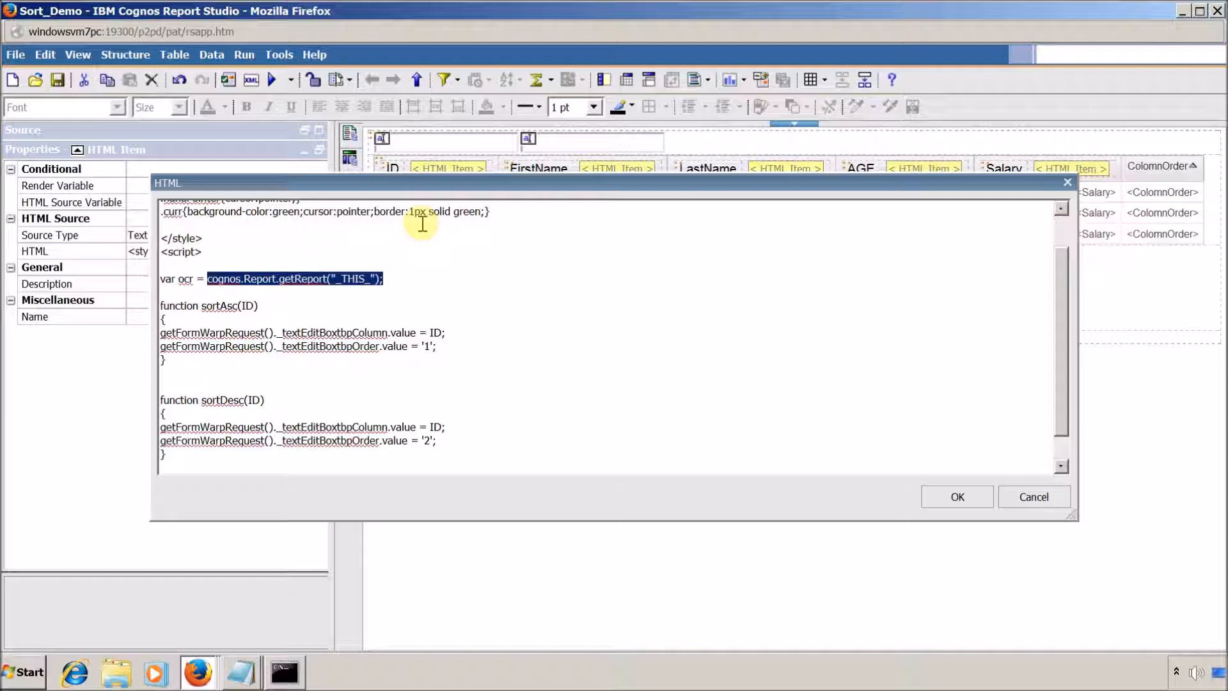
{"action": "key", "text": "ctrl+Left"}
{"action": "key", "text": "shift+Left"}
{"action": "key", "text": "shift+Left"}
{"action": "key", "text": "shift+Left"}
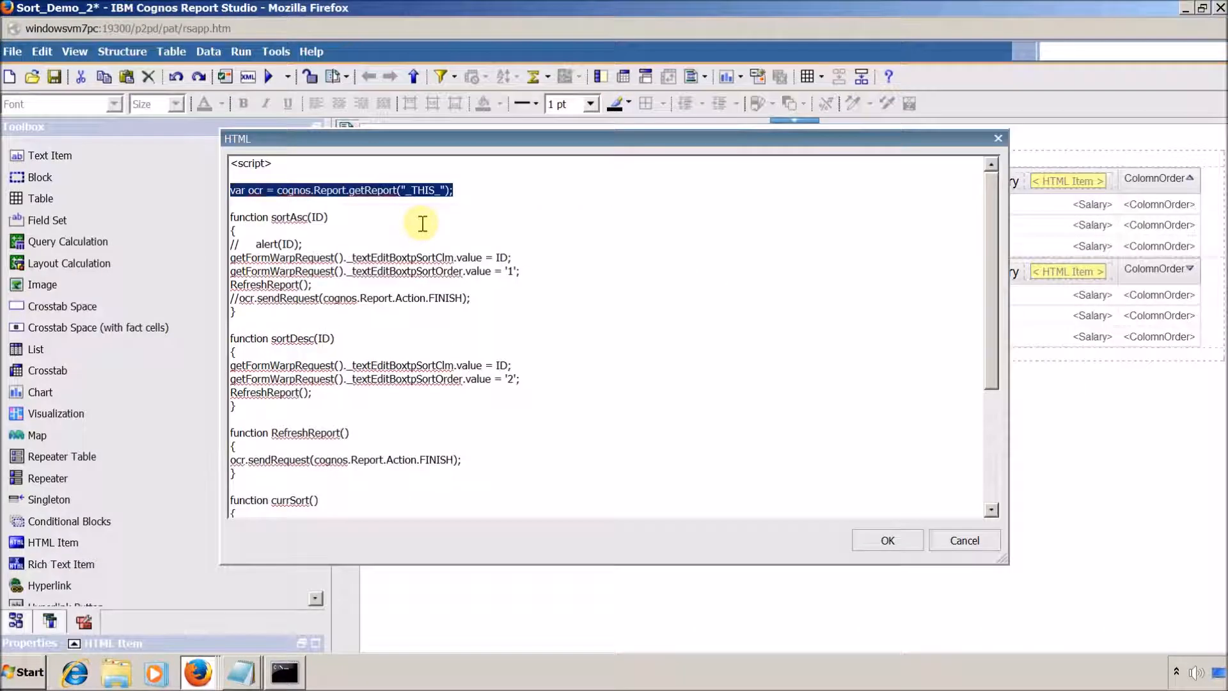
- Copy ocr.sendRequest(cognos.Report.Action.FINISH); from the Sort_Demo_2 script and add it as the last line of sortAsc in Sort_Demo
{"action": "key", "text": "Left"}
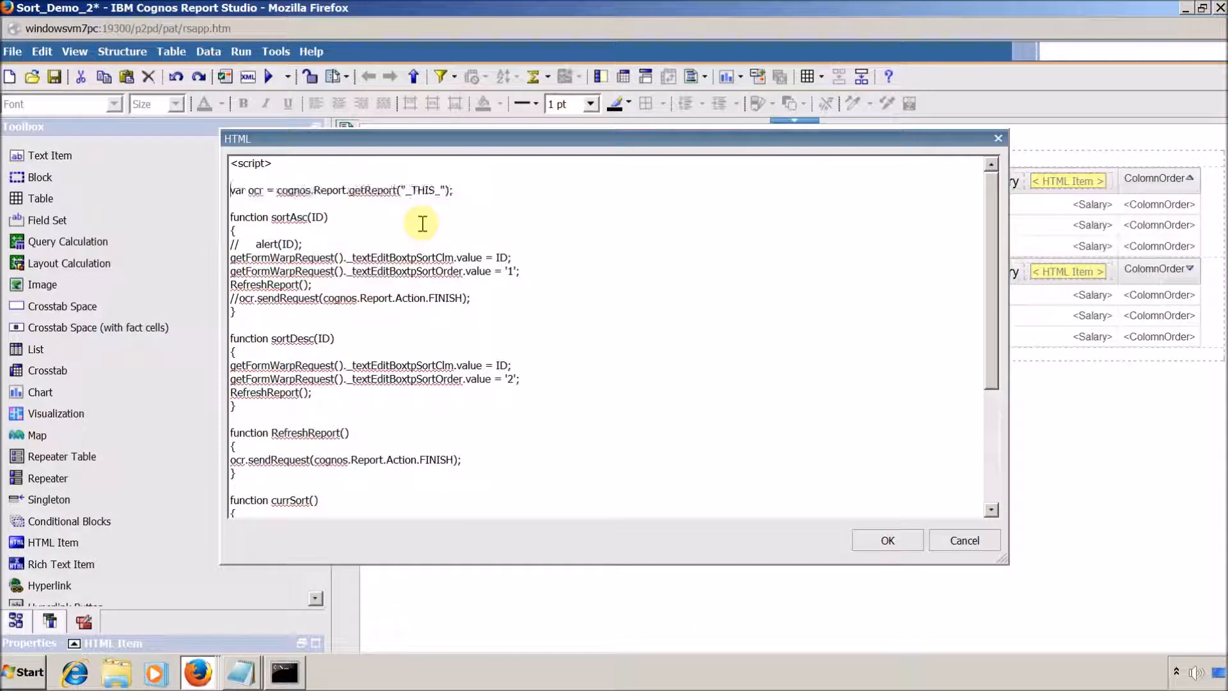
{"action": "key", "text": "Down"}
{"action": "key", "text": "Down"}
{"action": "key", "text": "Down"}
{"action": "key", "text": "Up"}
{"action": "key", "text": "Up"}
{"action": "key", "text": "shift+End"}
{"action": "key", "text": "ctrl+c"}
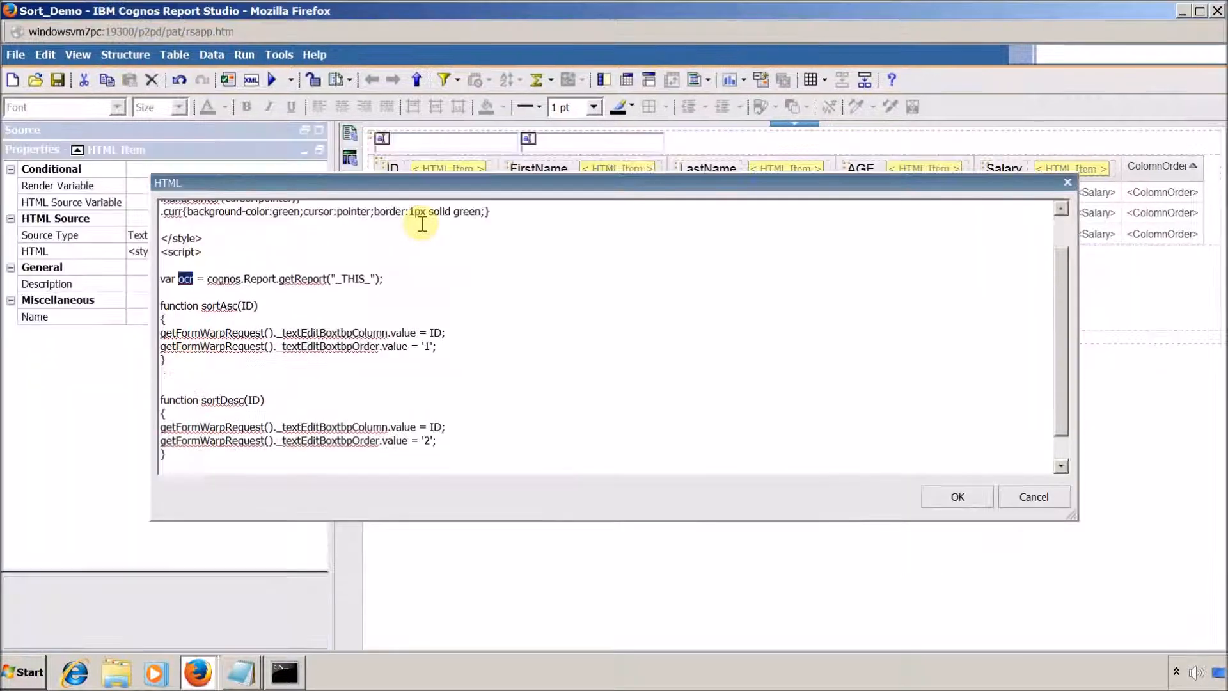
{"action": "key", "text": "Down"}
{"action": "key", "text": "Down"}
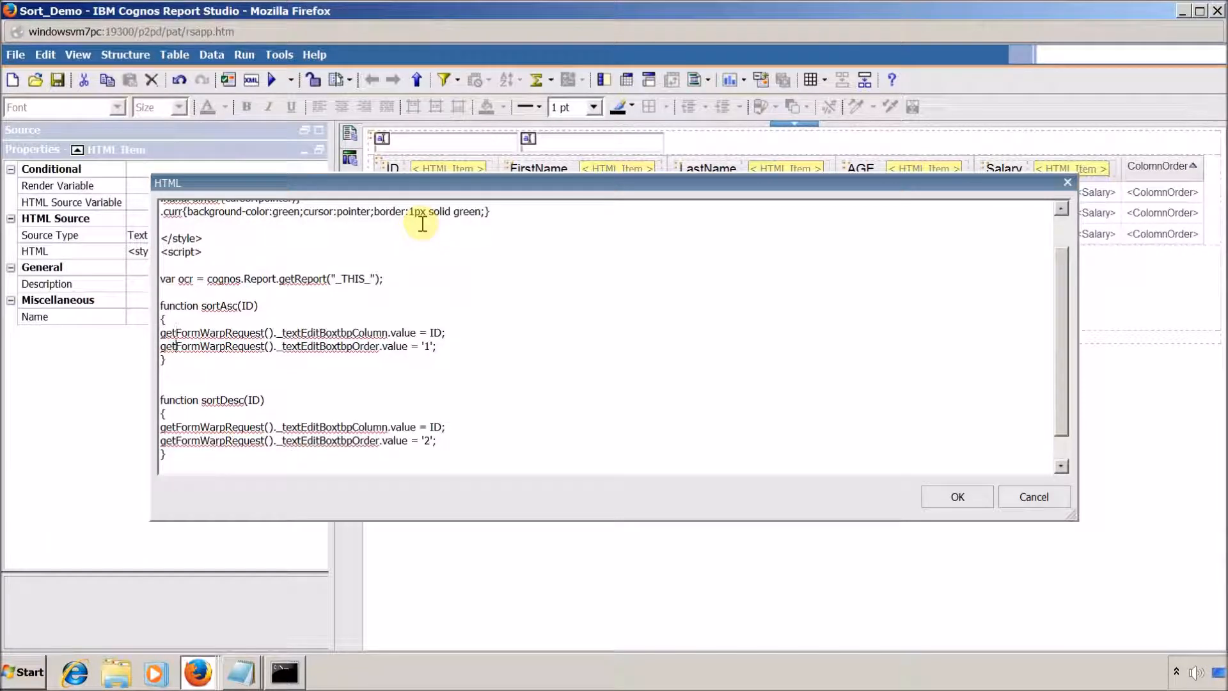
{"action": "key", "text": "Return"}
{"action": "key", "text": "ctrl+v"}
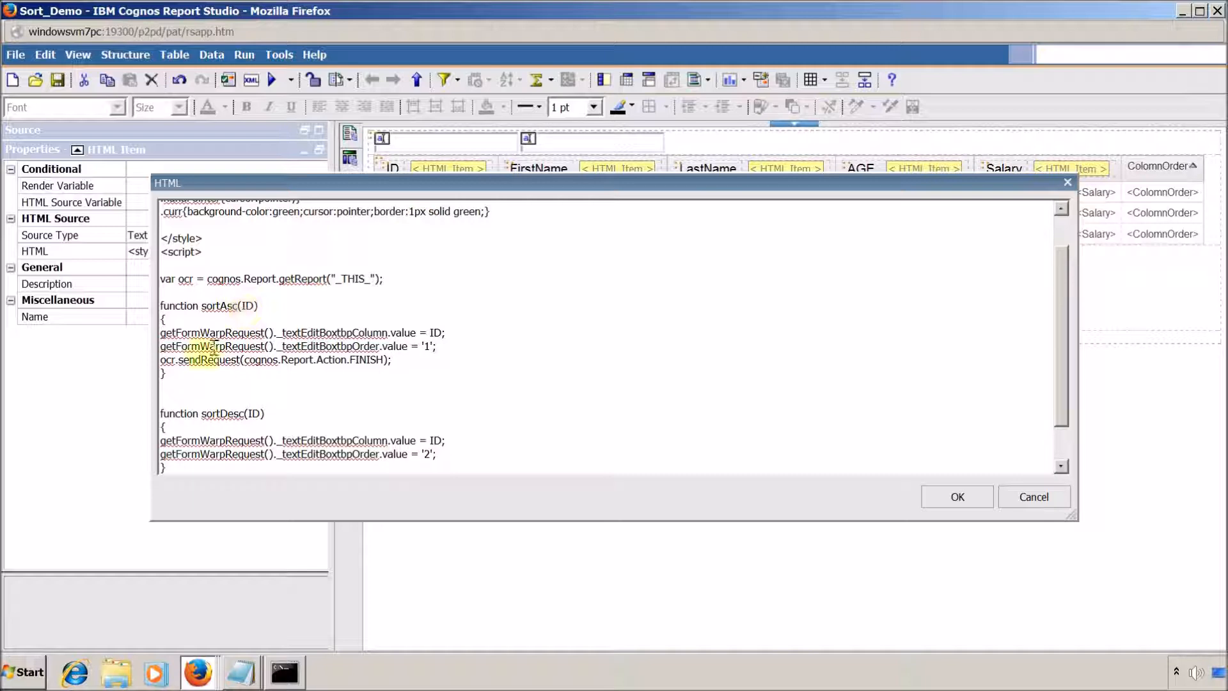
- Review the ocr declaration and the sendRequest call in sortAsc, and apply the script
{"action": "left_click_drag", "start_coordinate": [207, 279], "coordinate": [356, 282]}
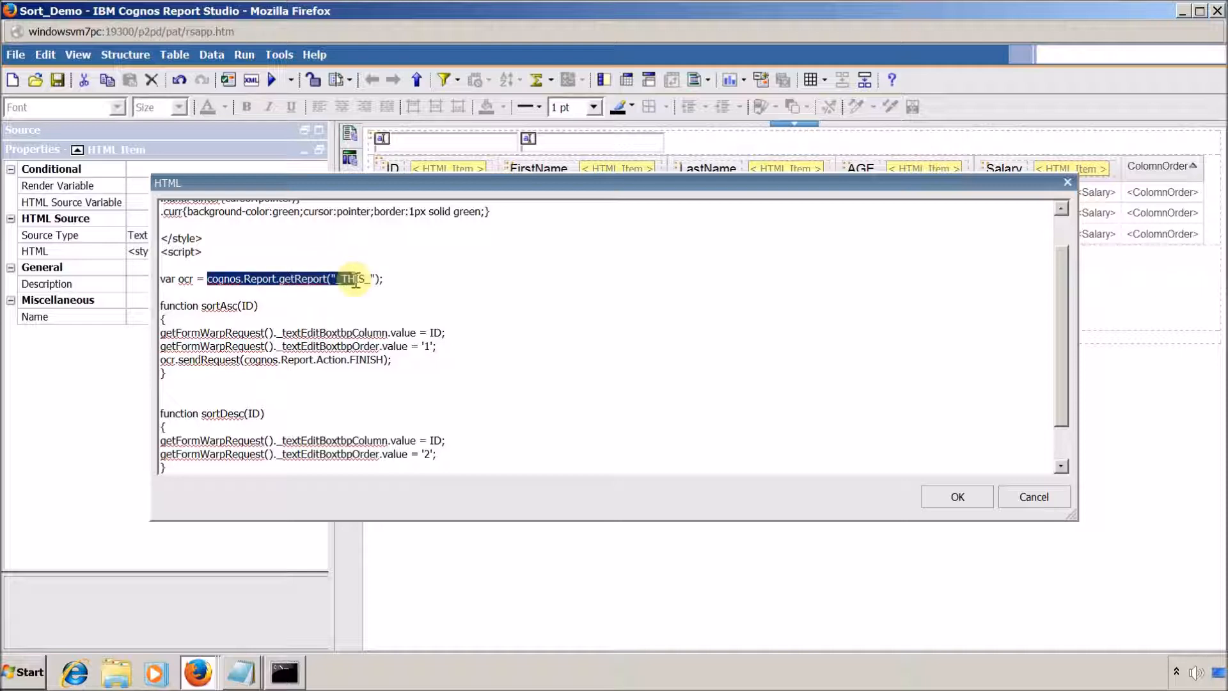
{"action": "left_click", "coordinate": [190, 280]}
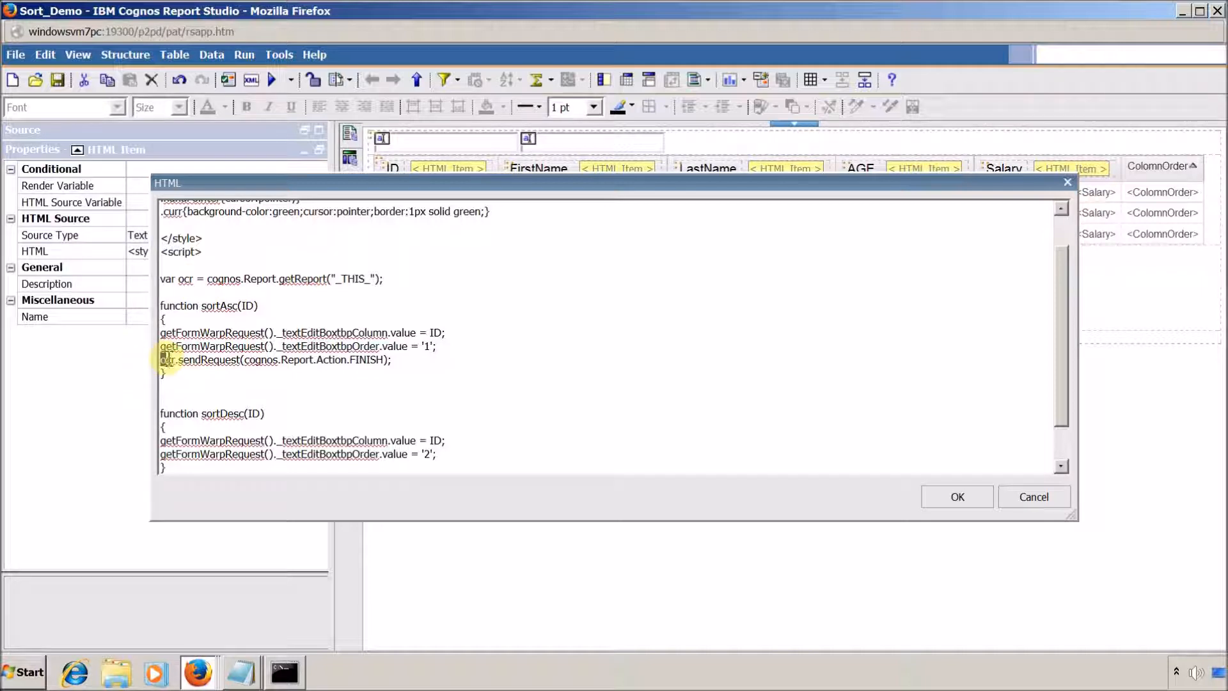
{"action": "left_click_drag", "start_coordinate": [189, 359], "coordinate": [256, 355]}
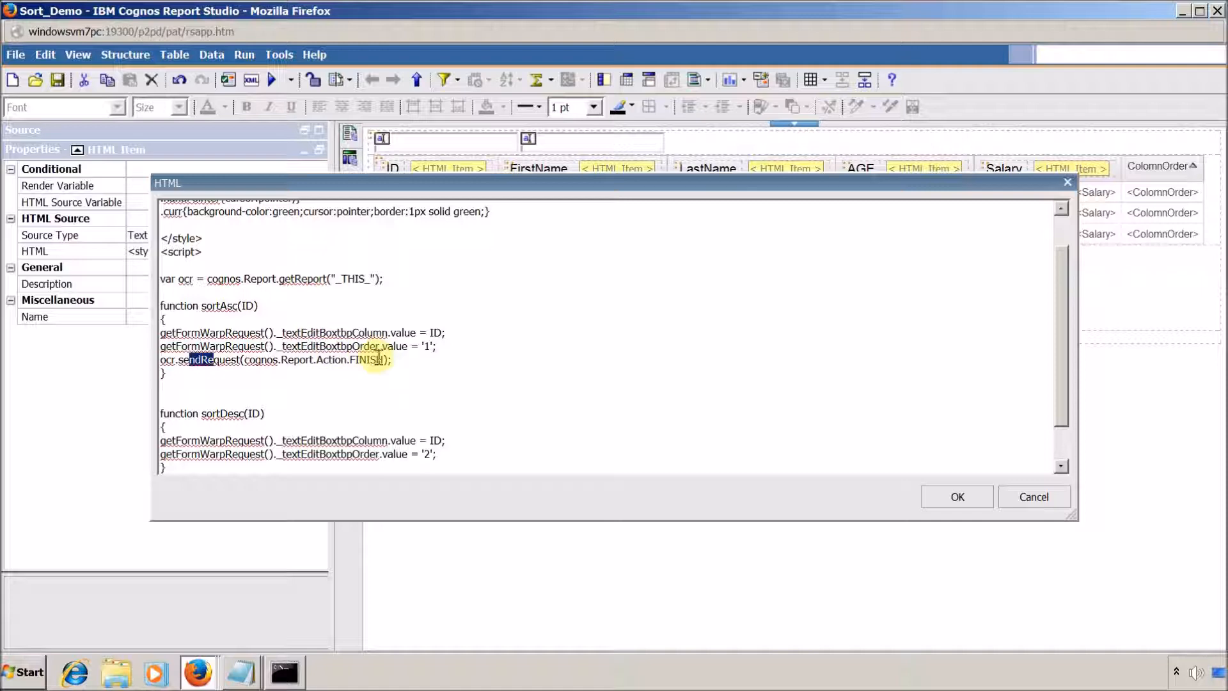
{"action": "left_click_drag", "start_coordinate": [383, 360], "coordinate": [246, 360]}
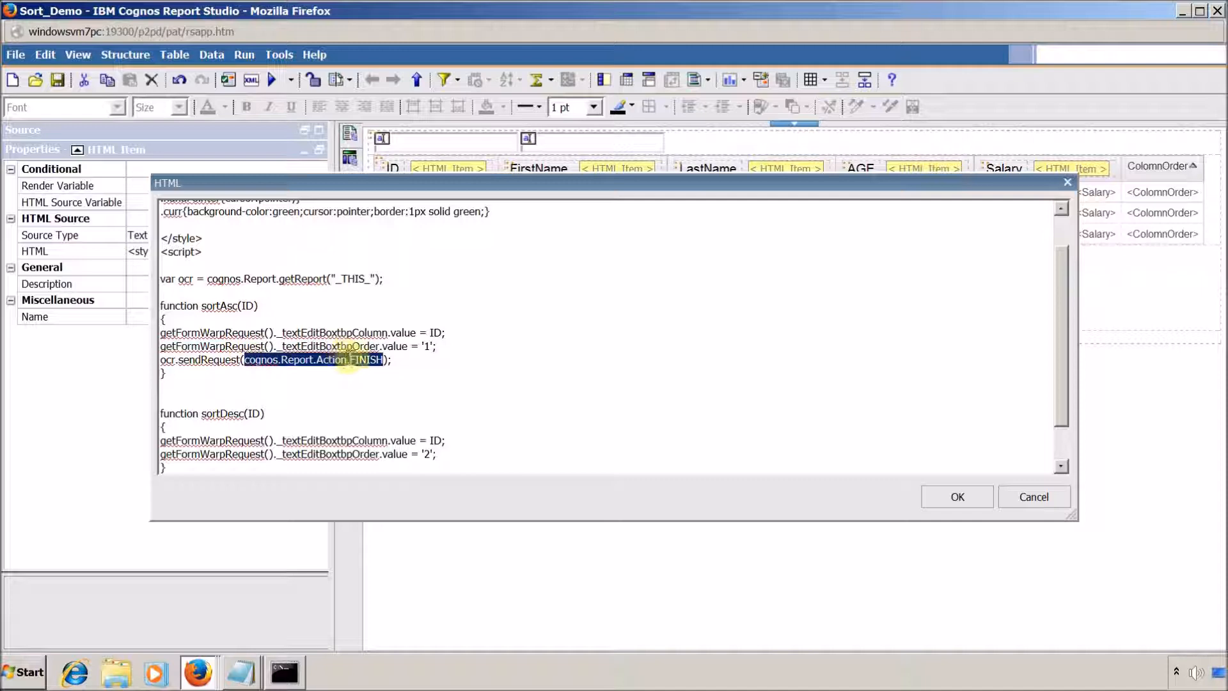
{"action": "left_click_drag", "start_coordinate": [396, 362], "coordinate": [136, 359]}
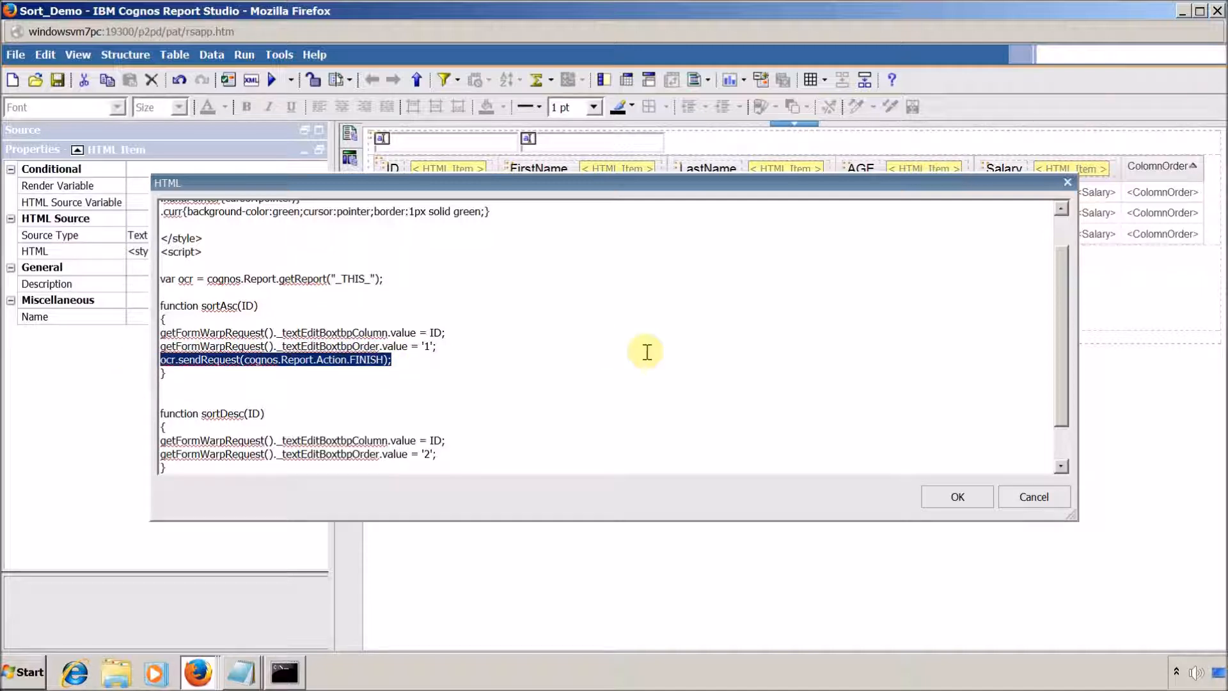
{"action": "left_click", "coordinate": [959, 498]}
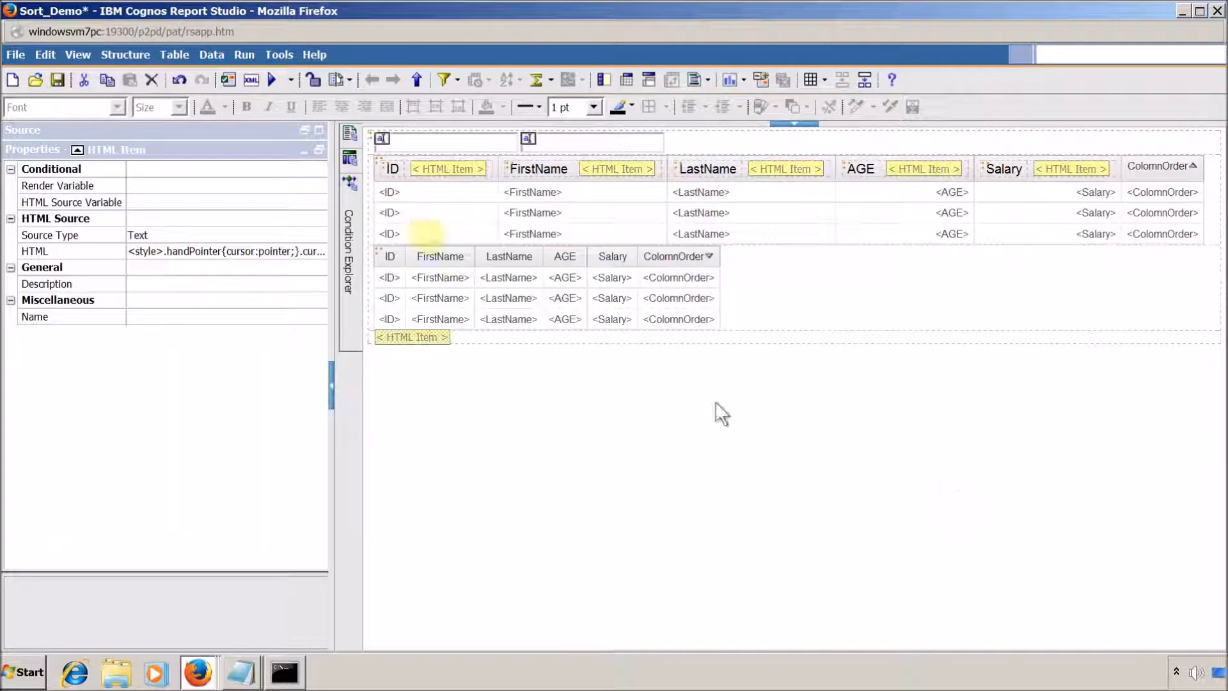
- Save Sort_Demo, run it, and test ascending sorting on the ID, FirstName and LastName columns
{"action": "left_click", "coordinate": [57, 81]}
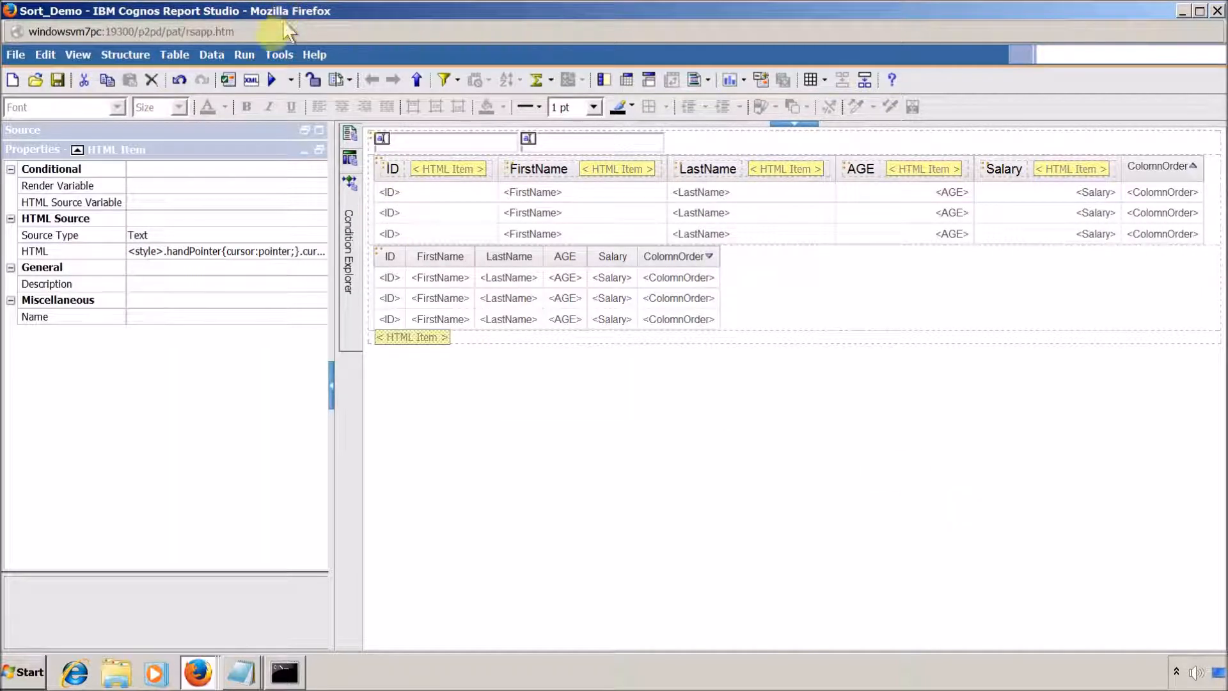
{"action": "left_click", "coordinate": [271, 79]}
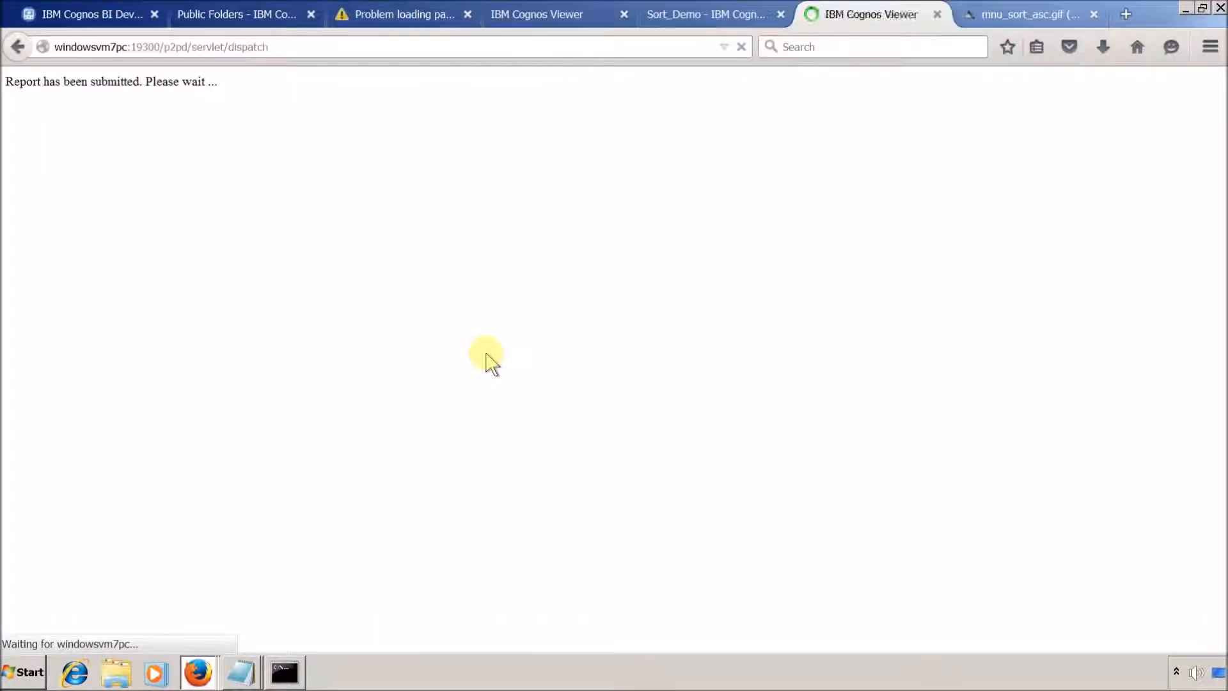
{"action": "left_click", "coordinate": [33, 174]}
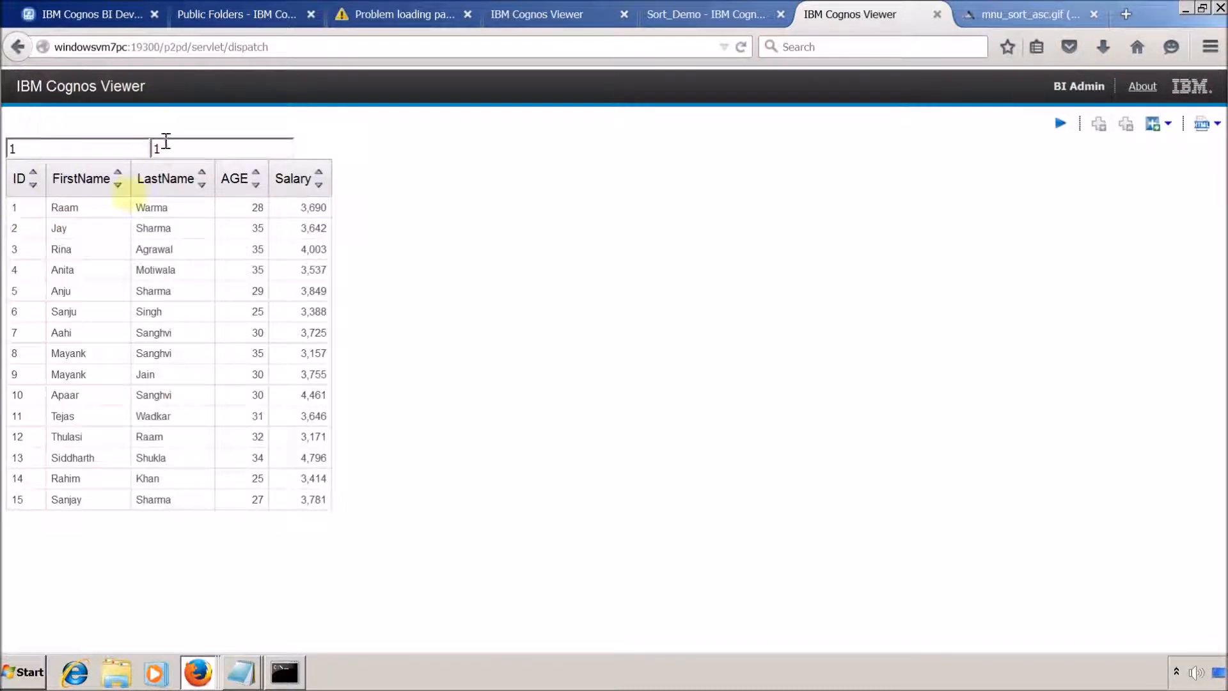
{"action": "left_click", "coordinate": [119, 174]}
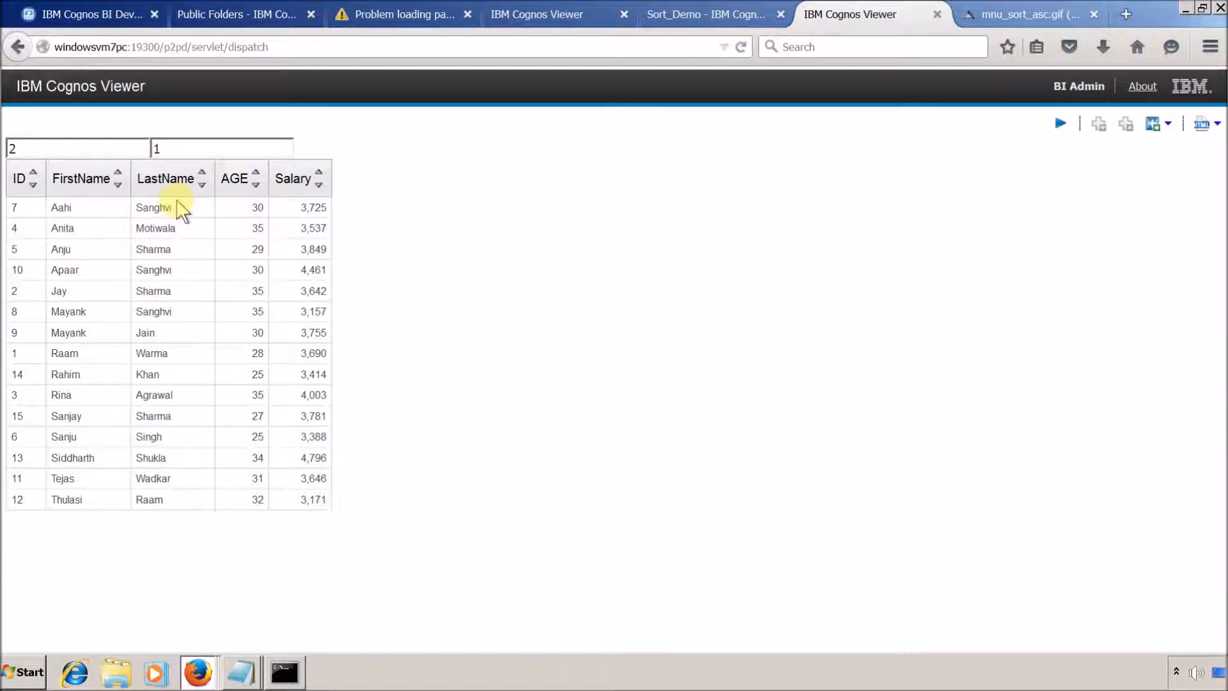
{"action": "left_click", "coordinate": [201, 172]}
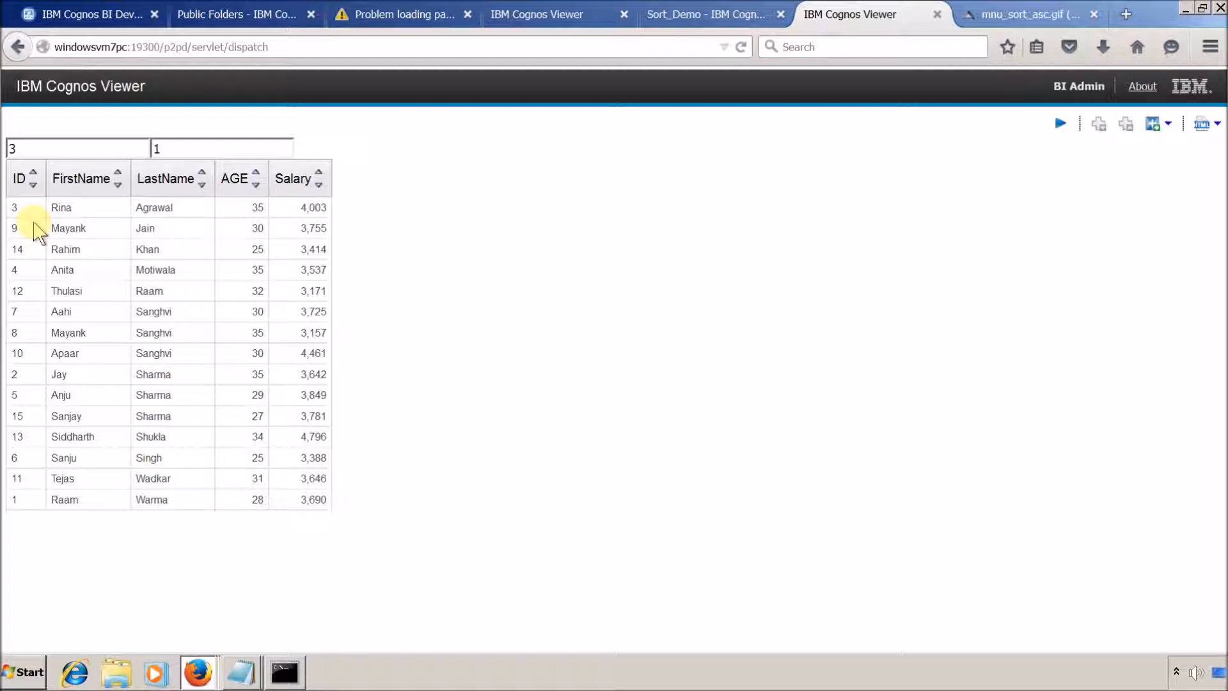
- Return to Report Studio and cut the line ocr.sendRequest(cognos.Report.Action.FINISH); from sortAsc in the HTML item script below the lists
{"action": "key", "text": "alt+Tab"}
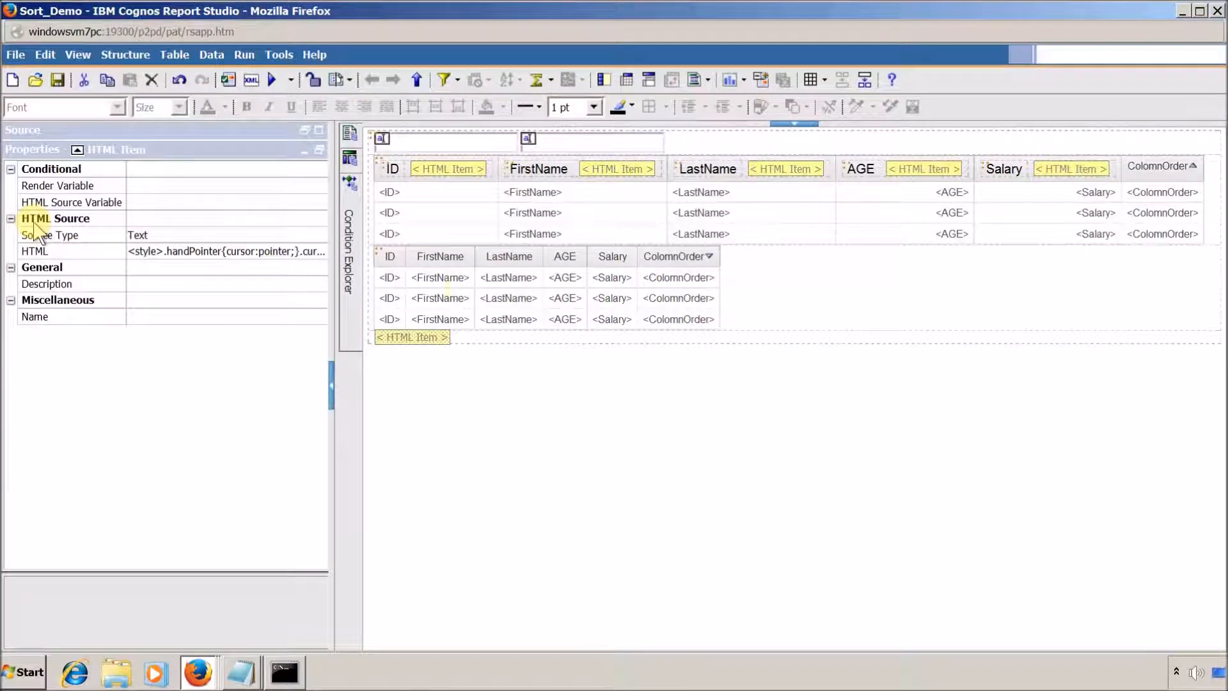
{"action": "double_click", "coordinate": [427, 338]}
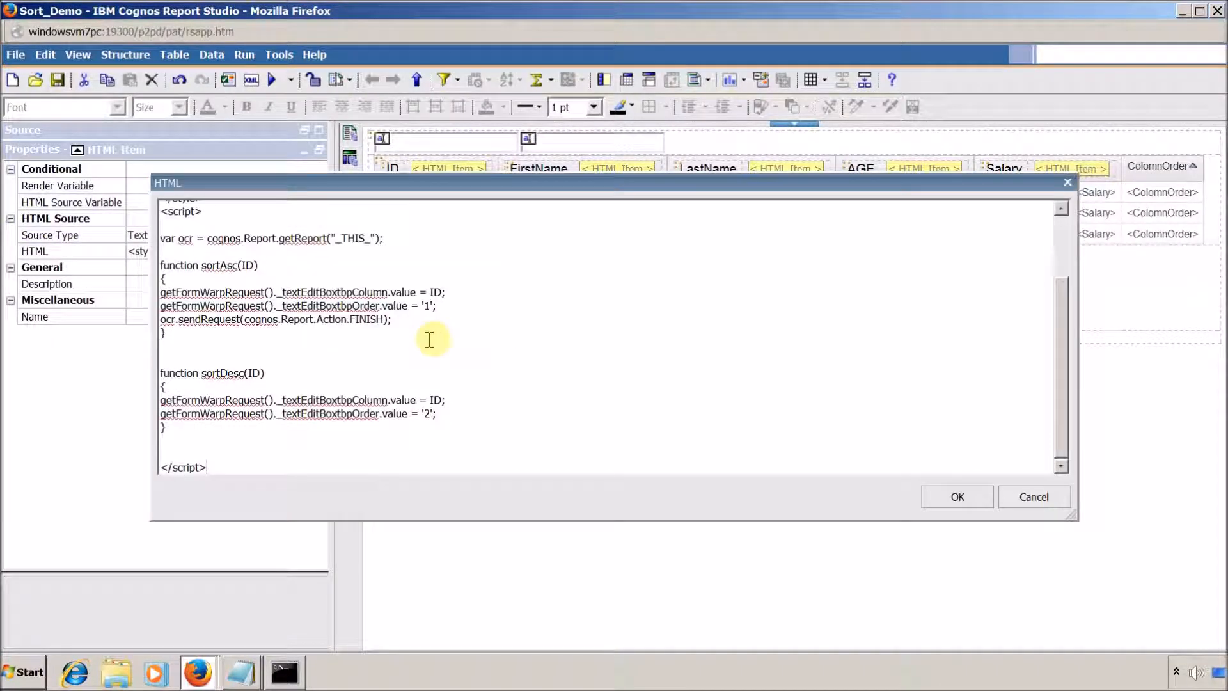
{"action": "left_click", "coordinate": [411, 328]}
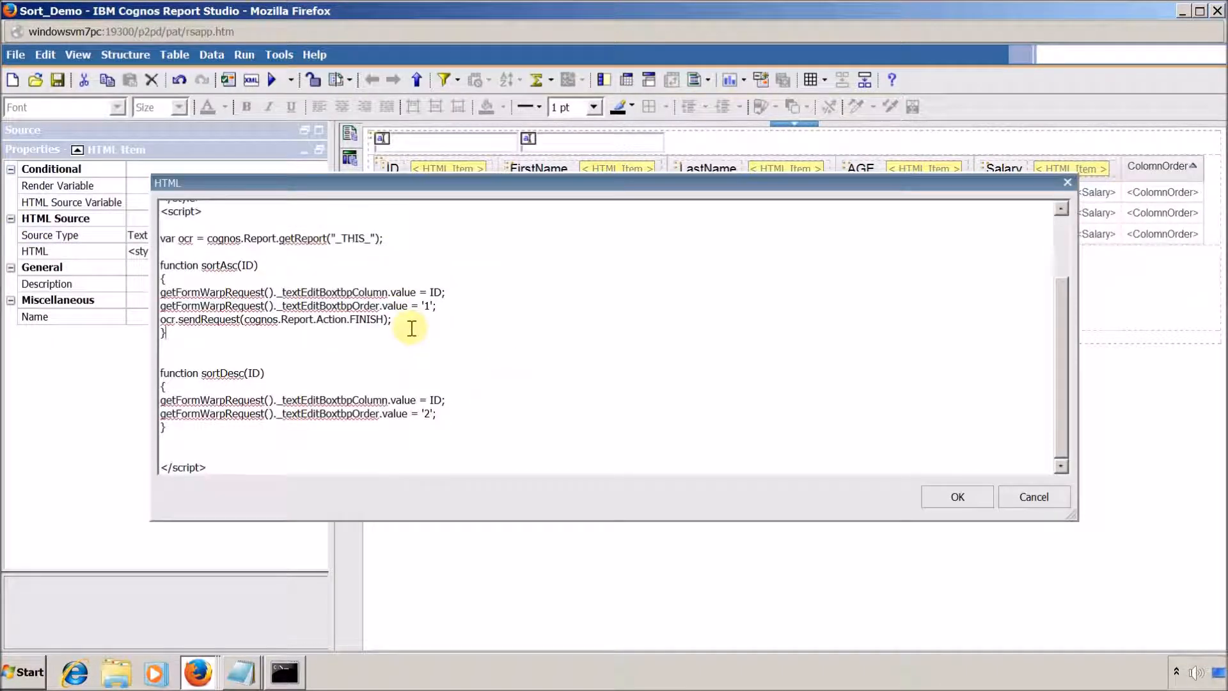
{"action": "triple_click", "coordinate": [414, 324]}
{"action": "key", "text": "ctrl+c"}
{"action": "key", "text": "Delete"}
- Add a function ReRunReport() after sortDesc and paste the cut ocr.sendRequest(cognos.Report.Action.FINISH); line as its body
{"action": "key", "text": "Down"}
{"action": "key", "text": "Down"}
{"action": "key", "text": "Down"}
{"action": "key", "text": "Return"}
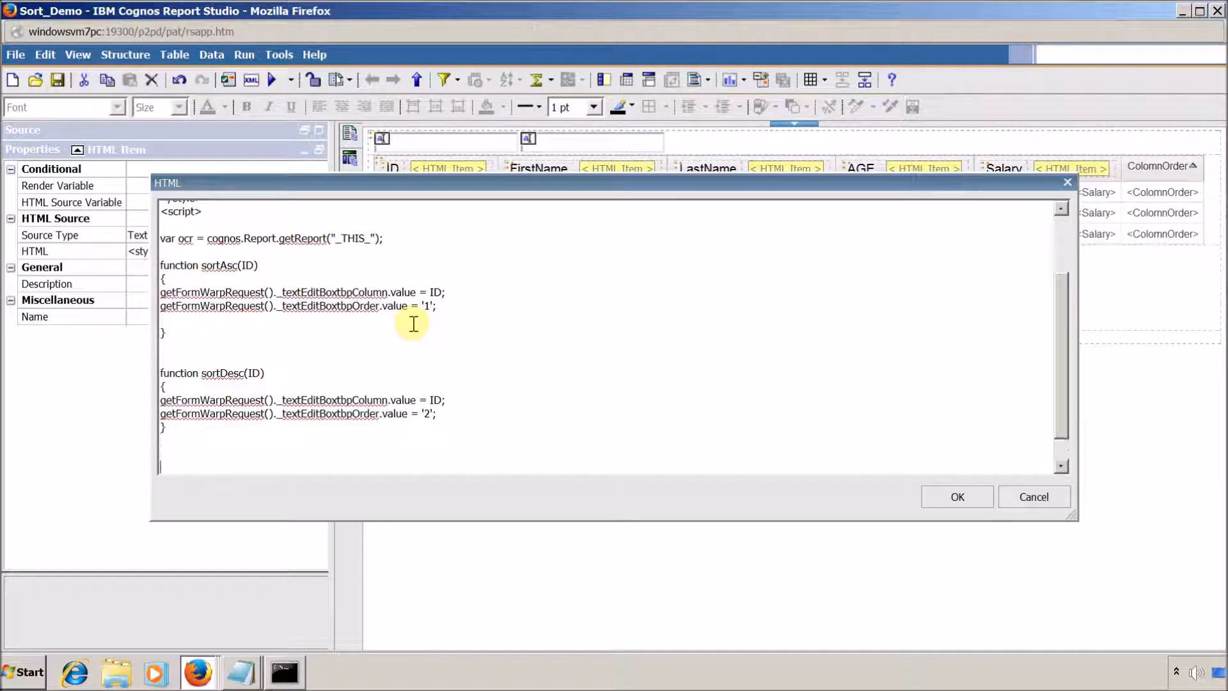
{"action": "type", "text": "functio"}
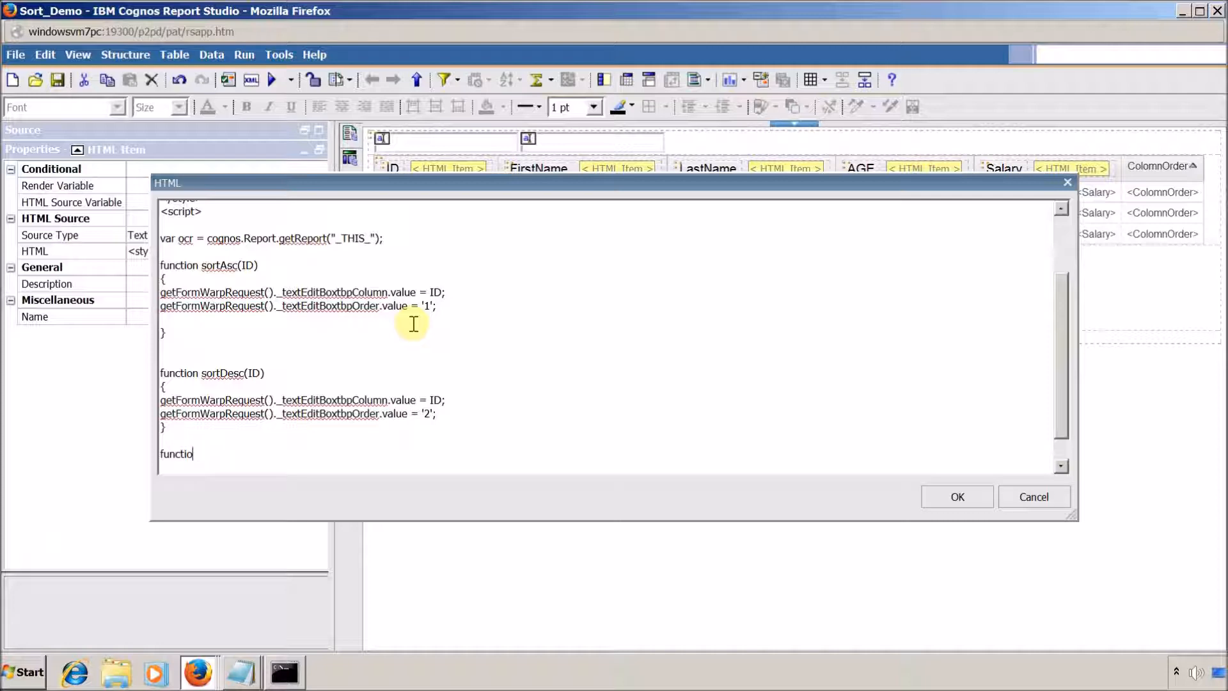
{"action": "type", "text": "n Rer"}
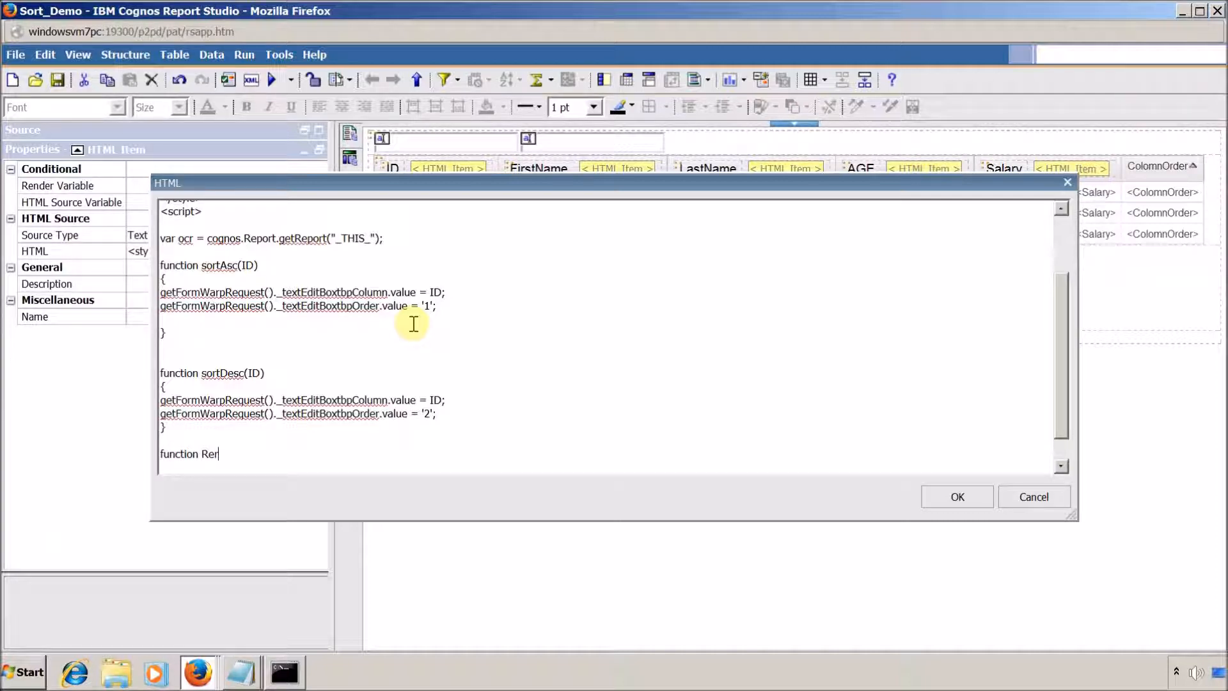
{"action": "key", "text": "BackSpace"}
{"action": "type", "text": "RunReport()"}
{"action": "key", "text": "Return"}
{"action": "type", "text": "{"}
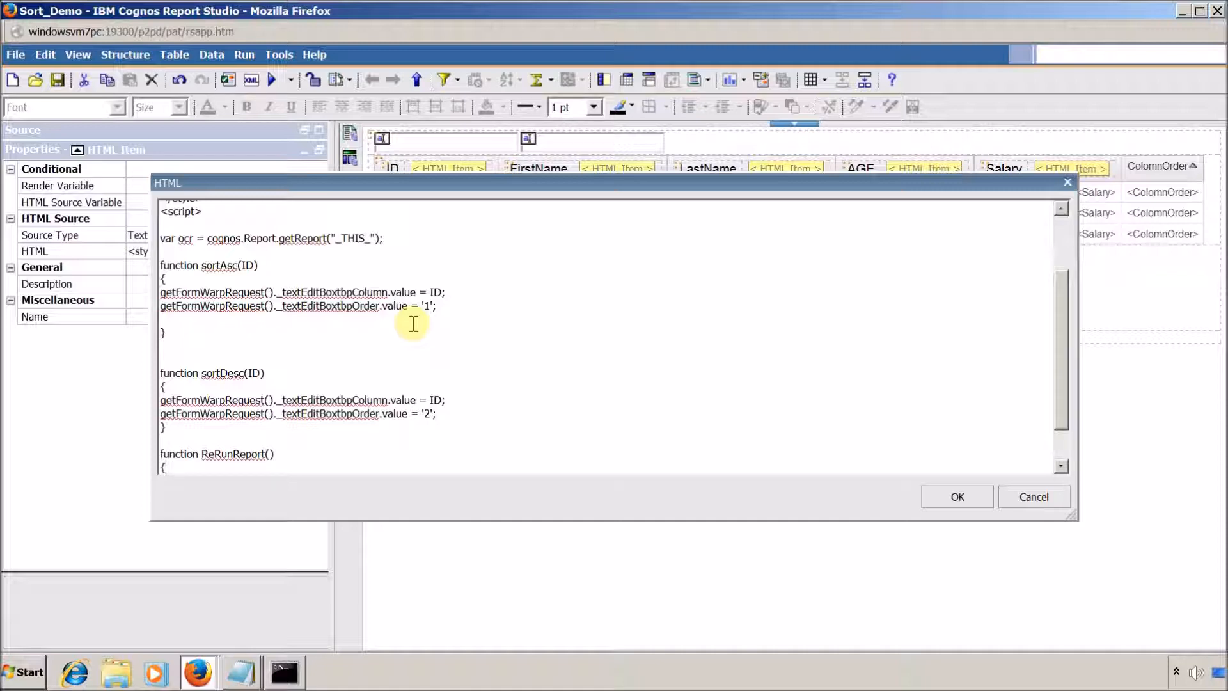
{"action": "key", "text": "Return"}
{"action": "type", "text": "/"}
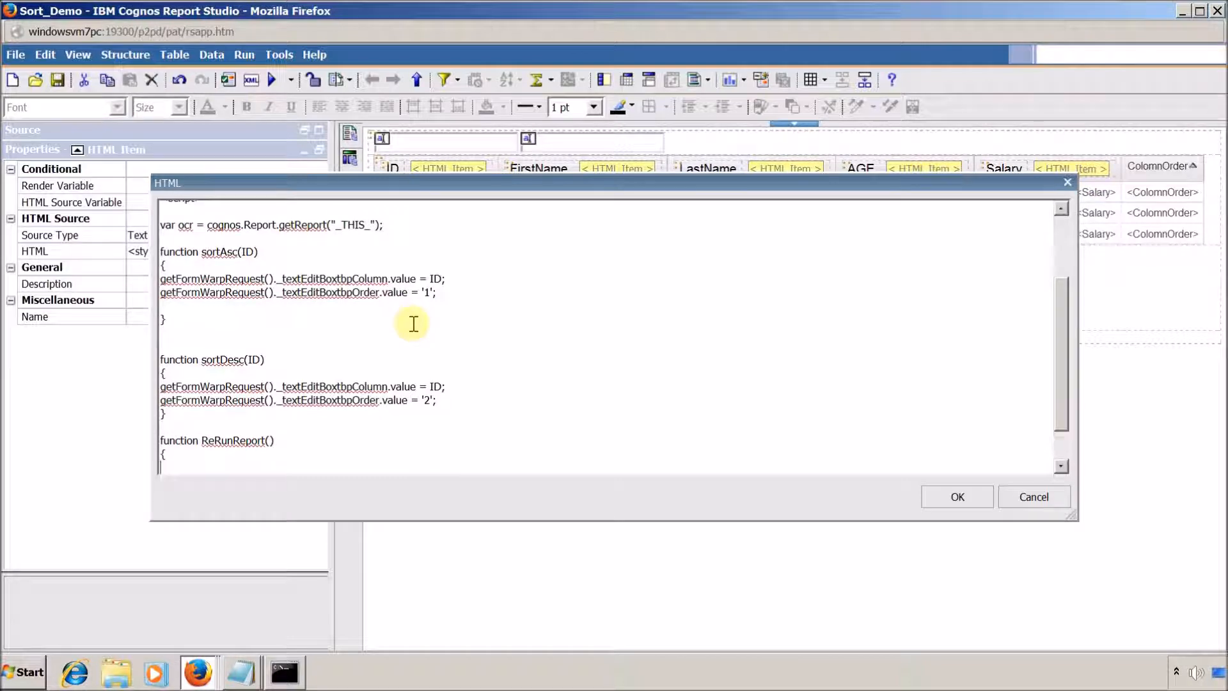
{"action": "type", "text": "}"}
{"action": "key", "text": "Return"}
{"action": "key", "text": "ctrl+v"}
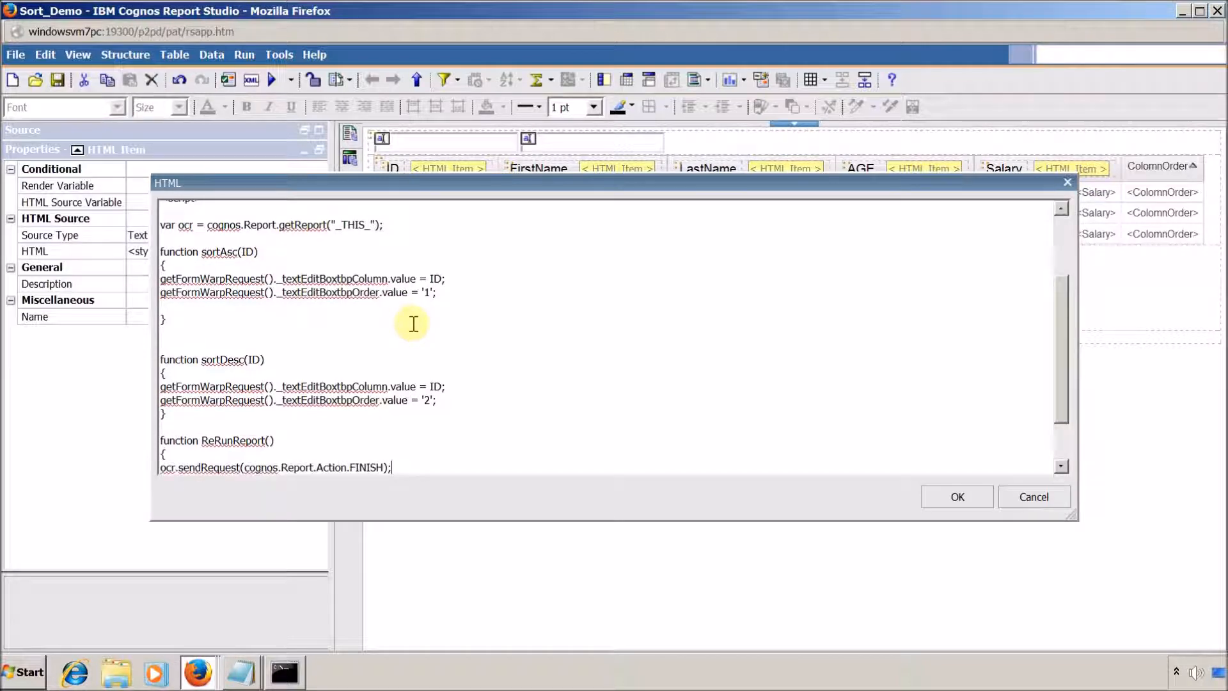
- Add a ReRunReport(); call as the last line of both sortAsc and sortDesc, and apply the script
{"action": "key", "text": "ctrl+shift+Left"}
{"action": "key", "text": "ctrl+c"}
{"action": "key", "text": "Left"}
{"action": "key", "text": "Up"}
{"action": "key", "text": "Up"}
{"action": "key", "text": "Up"}
{"action": "key", "text": "Up"}
{"action": "key", "text": "Up"}
{"action": "key", "text": "ctrl+v"}
{"action": "type", "text": ";"}
{"action": "key", "text": "Down"}
{"action": "key", "text": "Down"}
{"action": "key", "text": "Down"}
{"action": "key", "text": "Down"}
{"action": "key", "text": "Down"}
{"action": "key", "text": "Return"}
{"action": "key", "text": "ctrl+v"}
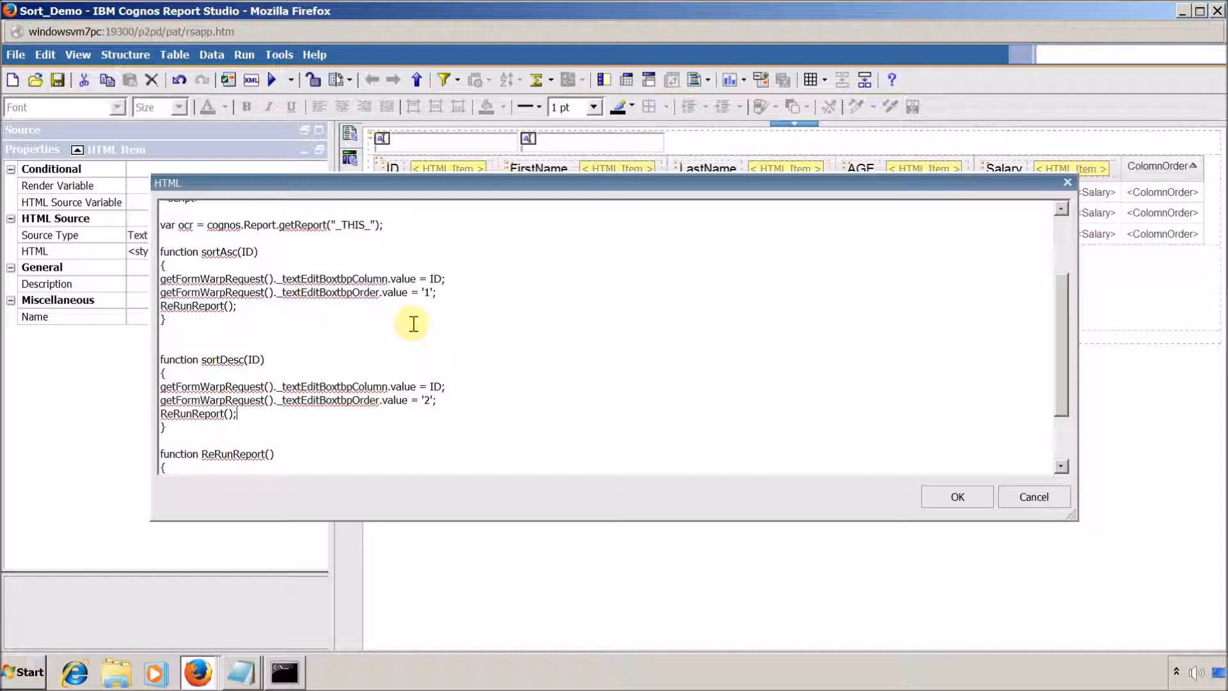
{"action": "left_click", "coordinate": [957, 503]}
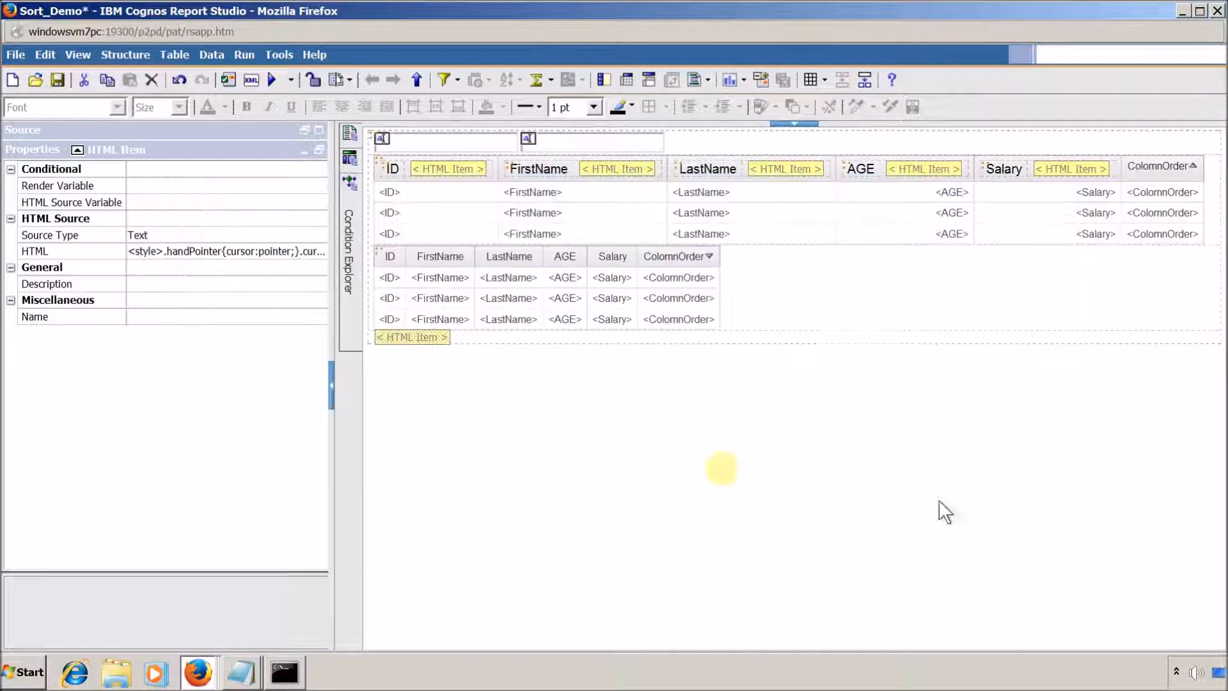
- Save and run Sort_Demo, test ascending sorting on ID and FirstName and descending on LastName, and return to Report Studio
{"action": "left_click", "coordinate": [54, 83]}
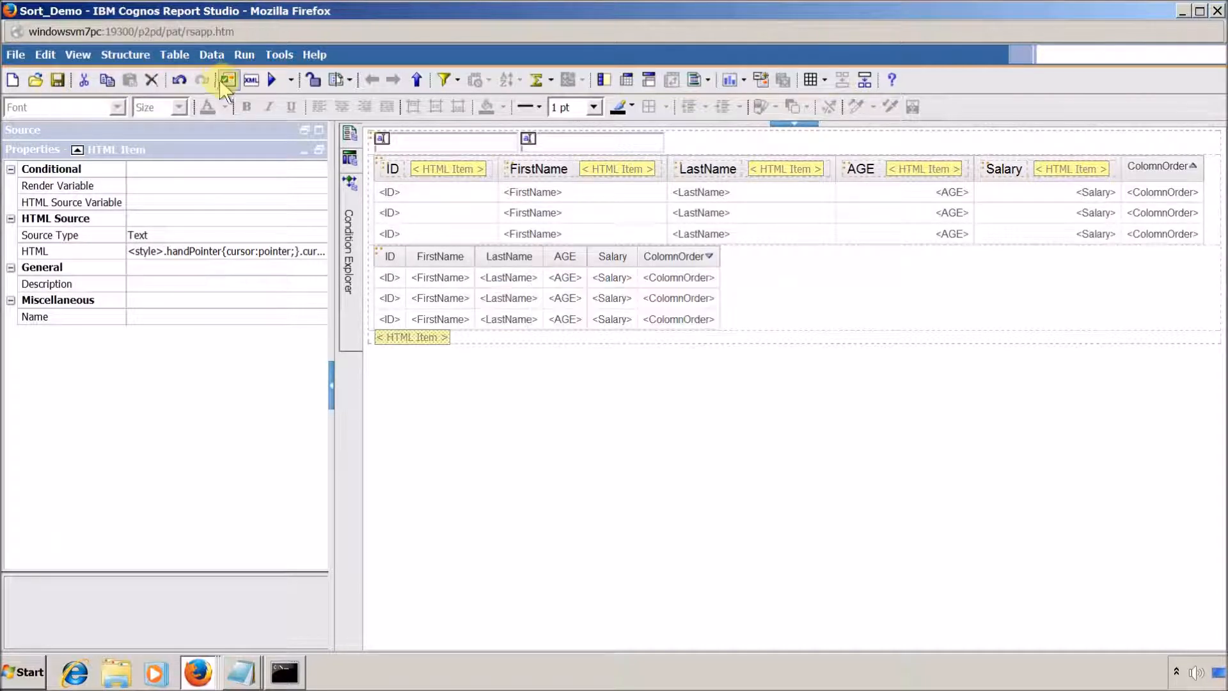
{"action": "left_click", "coordinate": [268, 88]}
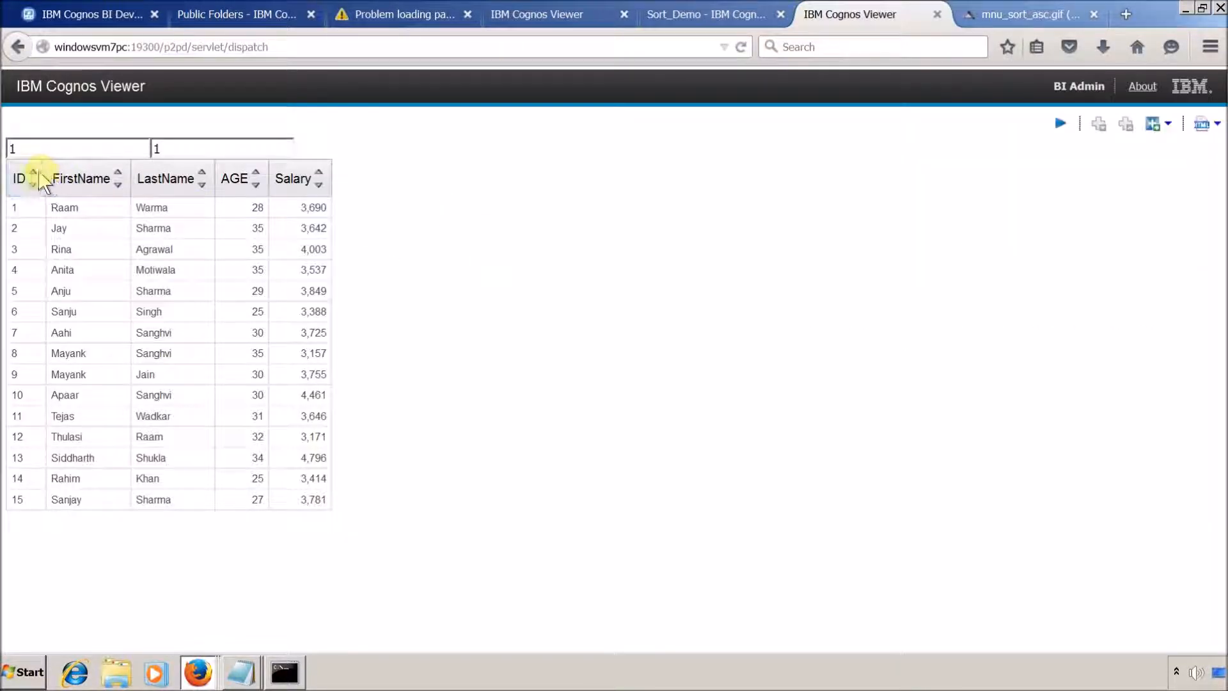
{"action": "left_click", "coordinate": [32, 171]}
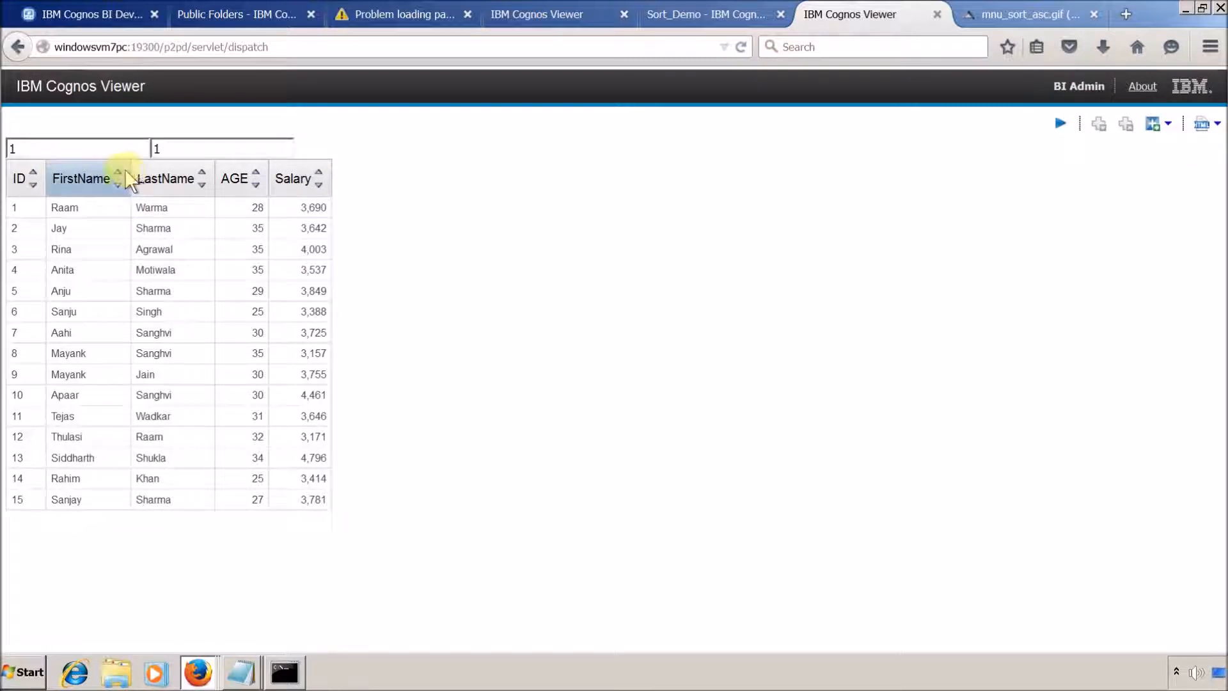
{"action": "left_click", "coordinate": [118, 171]}
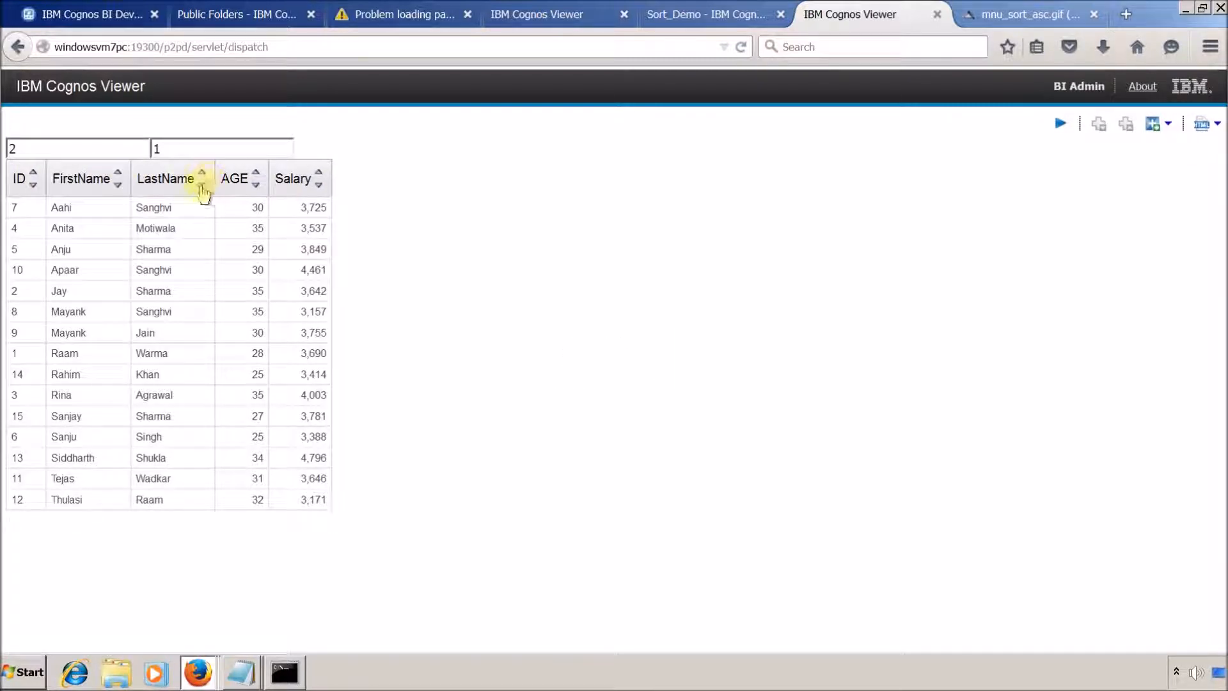
{"action": "left_click", "coordinate": [201, 185]}
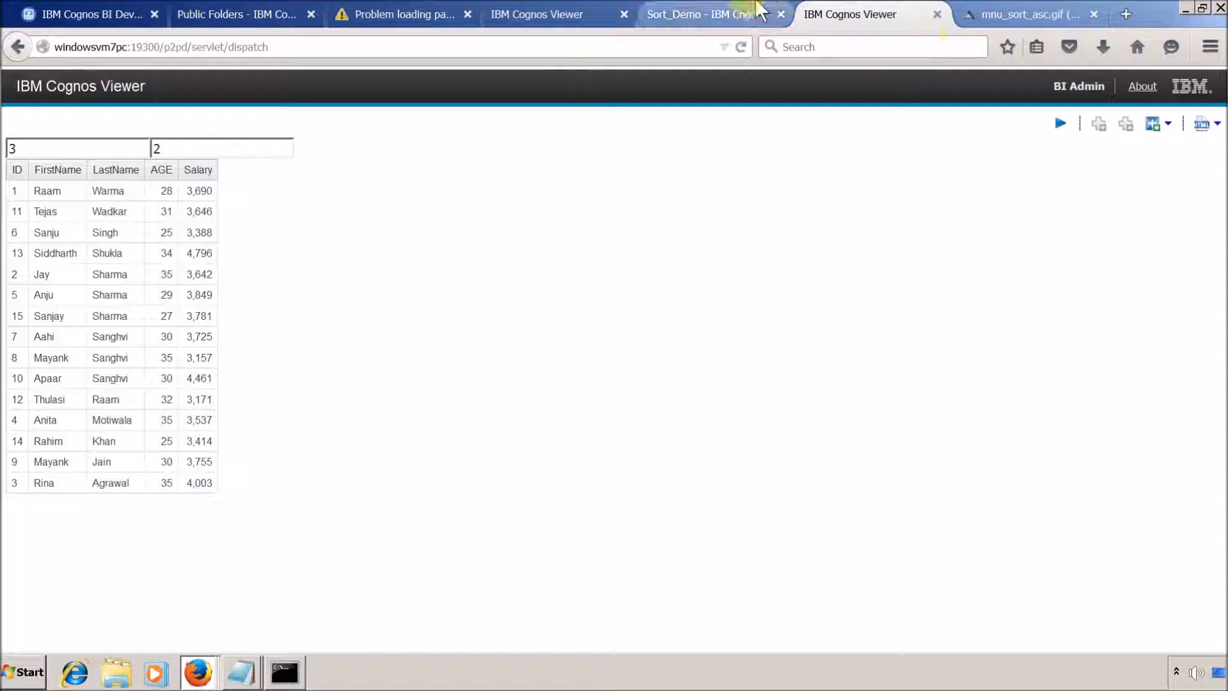
{"action": "left_click", "coordinate": [734, 11]}
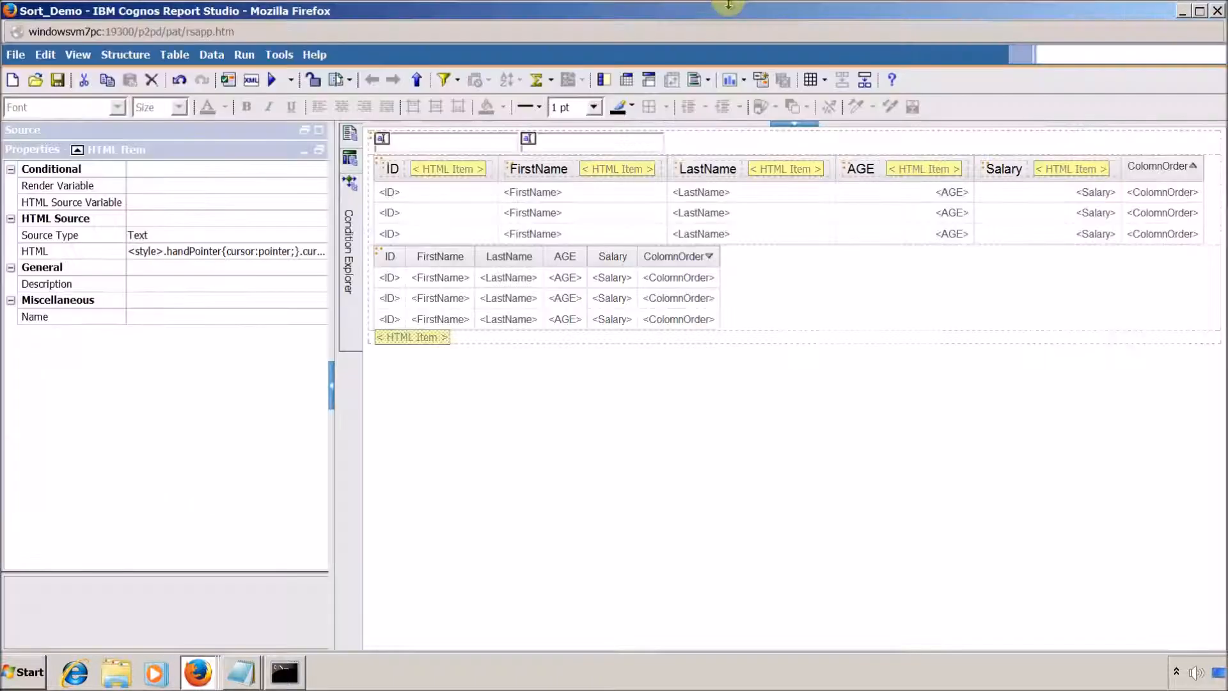
- Delete the lower list and replace it with a copy of the upper list that has the sort icons
{"action": "left_click", "coordinate": [383, 258]}
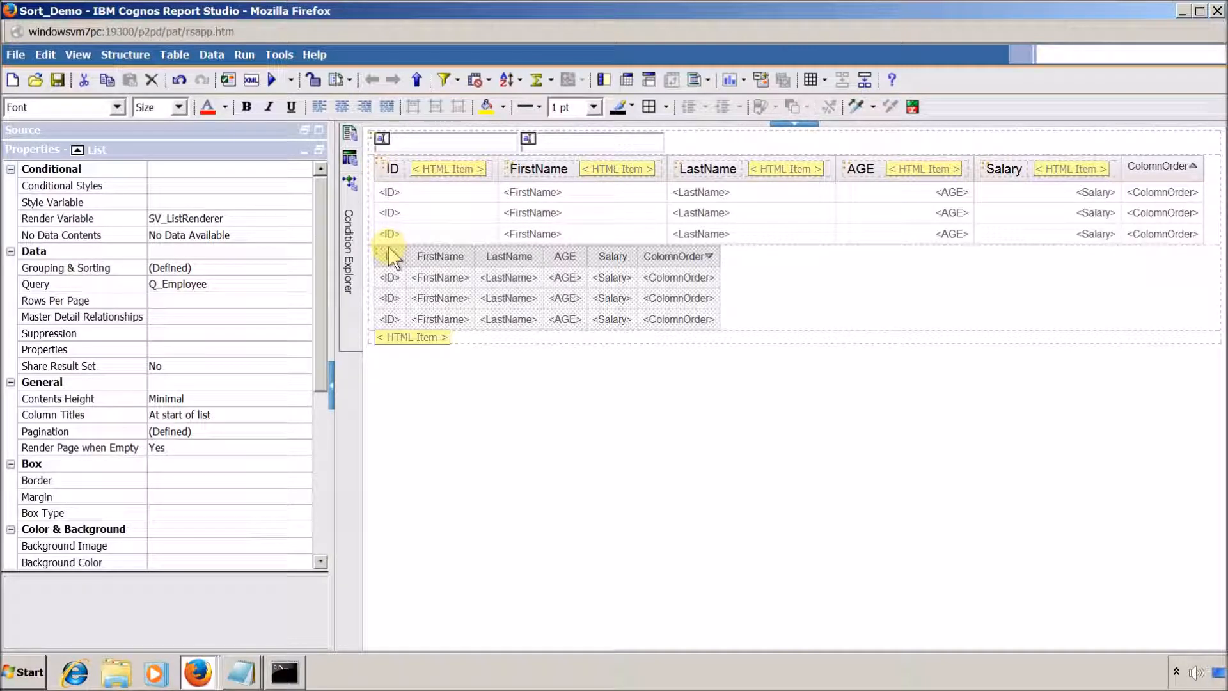
{"action": "key", "text": "Delete"}
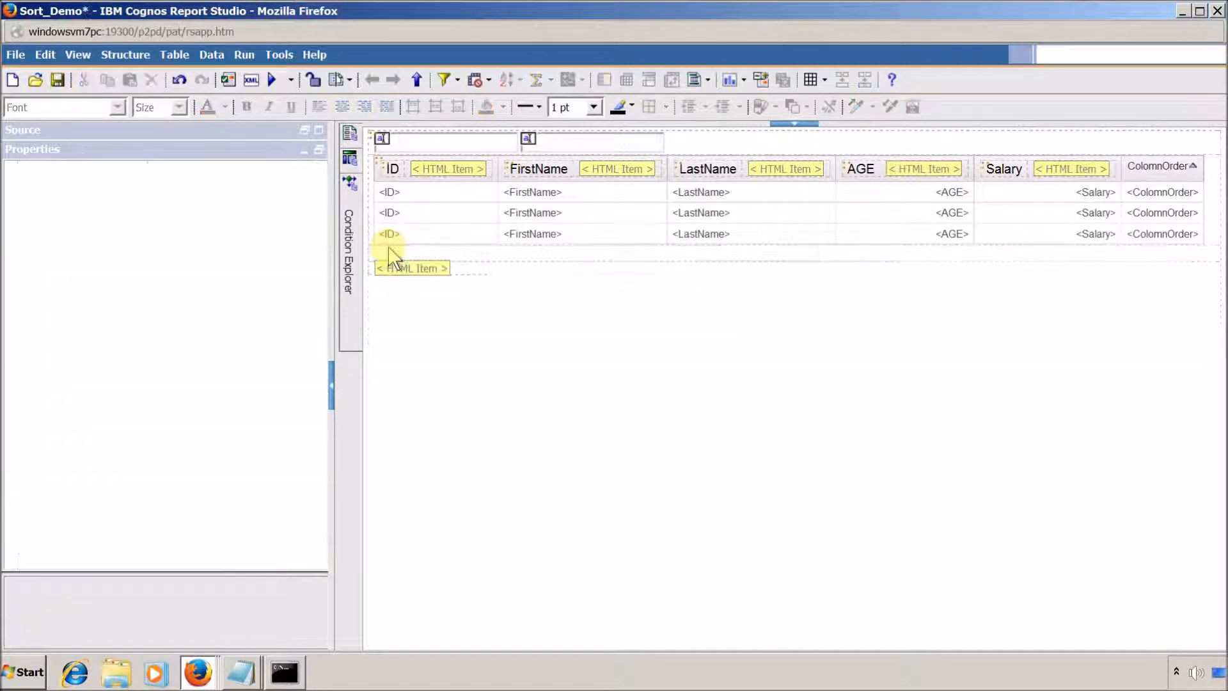
{"action": "left_click", "coordinate": [382, 171]}
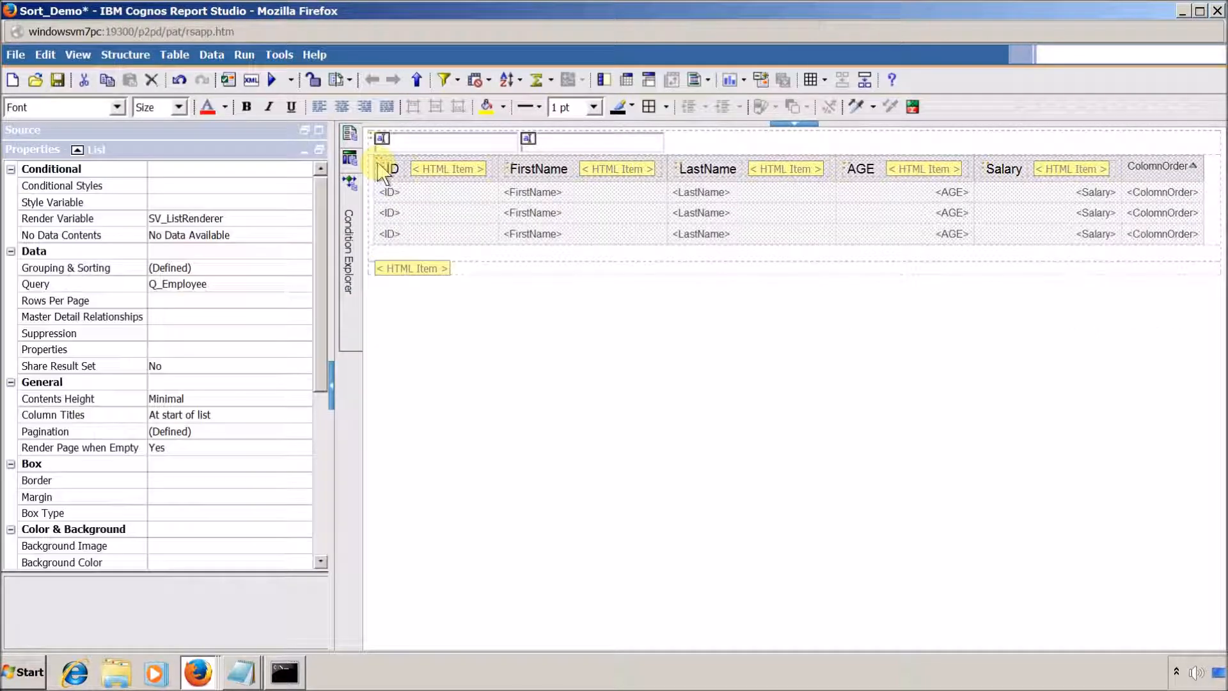
{"action": "left_click", "coordinate": [393, 250]}
{"action": "key", "text": "ctrl+v"}
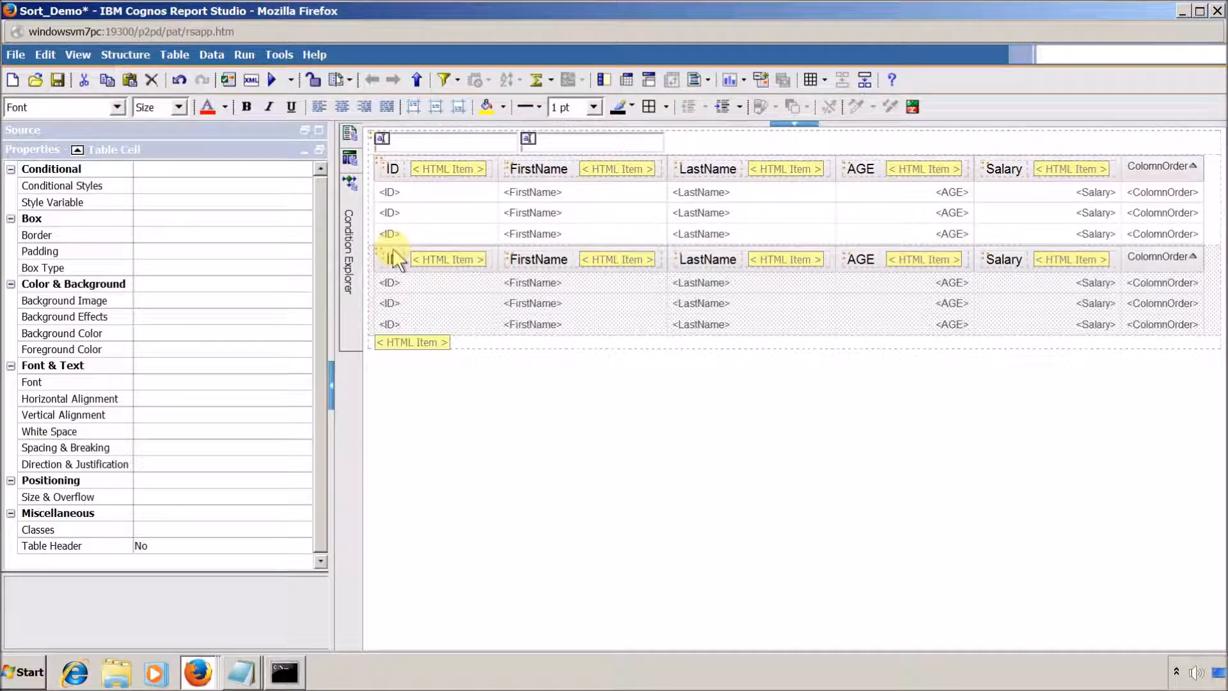
- In the lower list's ID header HTML, move the id attribute from the ascending to the descending image and set it to 'i12'
{"action": "double_click", "coordinate": [448, 261]}
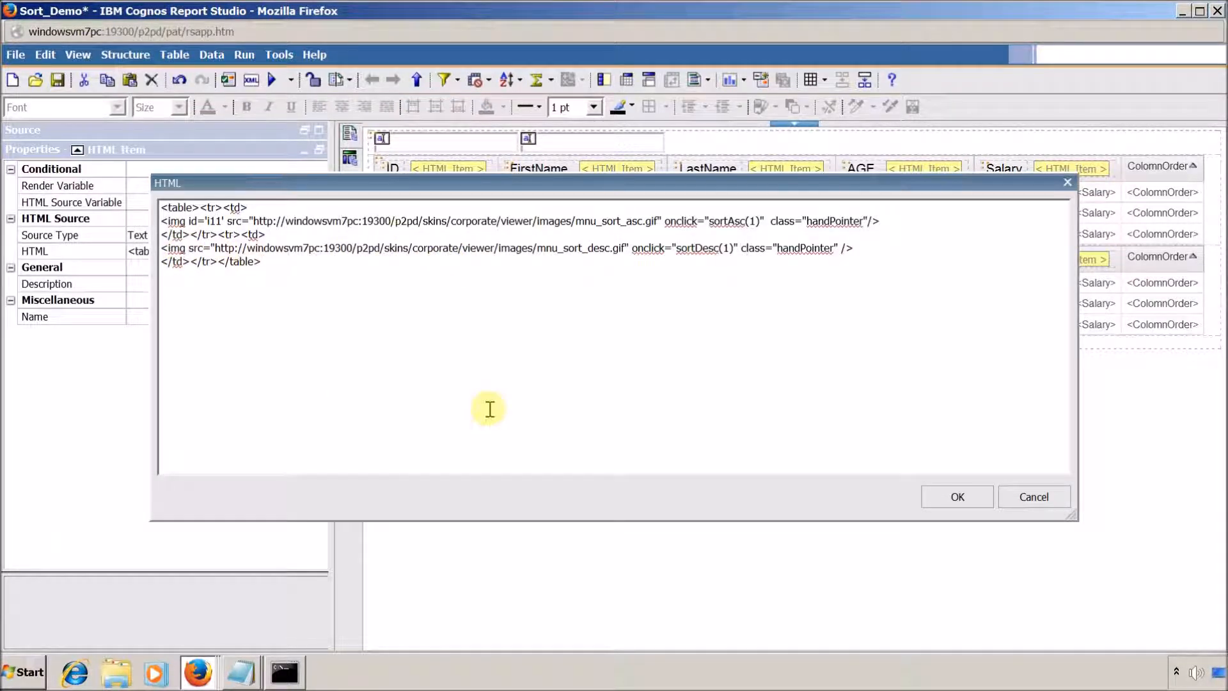
{"action": "key", "text": "Up"}
{"action": "key", "text": "shift+Right"}
{"action": "key", "text": "shift+Right"}
{"action": "key", "text": "shift+Right"}
{"action": "key", "text": "shift+Right"}
{"action": "key", "text": "shift+Right"}
{"action": "key", "text": "shift+Right"}
{"action": "key", "text": "shift+Right"}
{"action": "key", "text": "shift+Right"}
{"action": "key", "text": "ctrl+x"}
{"action": "key", "text": "Down"}
{"action": "key", "text": "Down"}
{"action": "key", "text": "ctrl+v"}
{"action": "key", "text": "Left"}
{"action": "key", "text": "Left"}
{"action": "key", "text": "BackSpace"}
{"action": "type", "text": "2"}
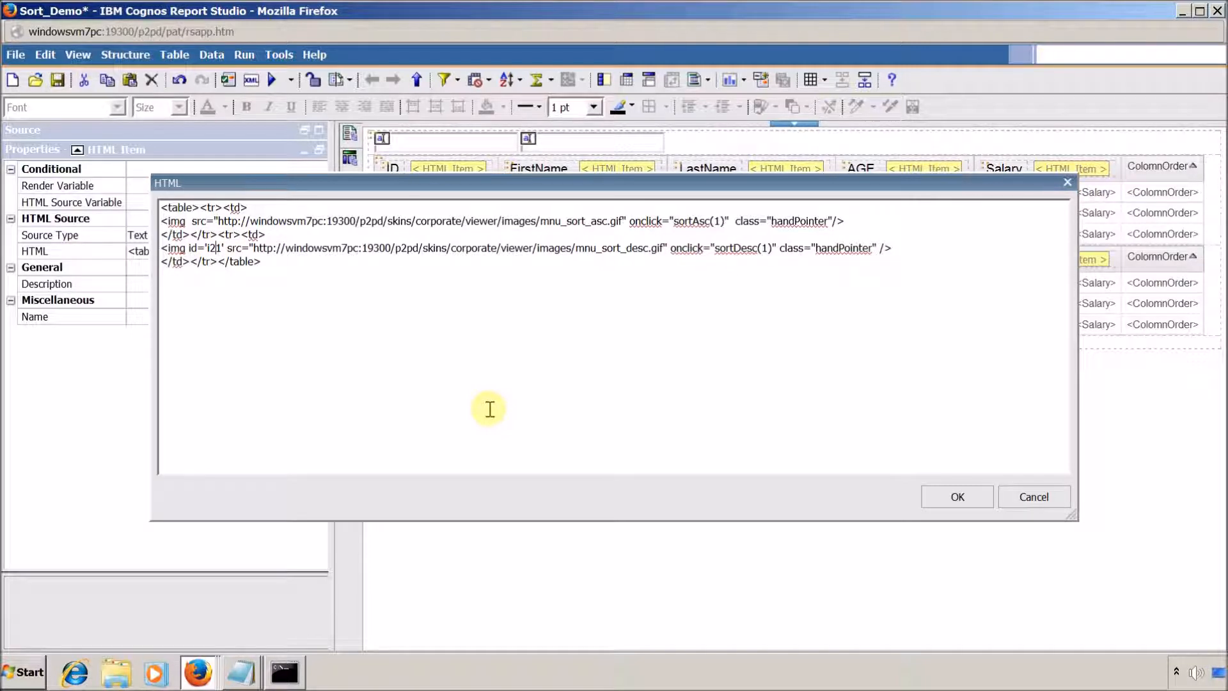
{"action": "key", "text": "BackSpace"}
{"action": "type", "text": "1"}
- Add the comment <!--iColumnIDSortingOrder--> below the table in the ID header HTML to document the id naming, and apply it
{"action": "type", "text": "i"}
{"action": "type", "text": "mage"}
{"action": "key", "text": "BackSpace"}
{"action": "key", "text": "BackSpace"}
{"action": "key", "text": "BackSpace"}
{"action": "key", "text": "BackSpace"}
{"action": "type", "text": "ColumnIDSortingOrder"}
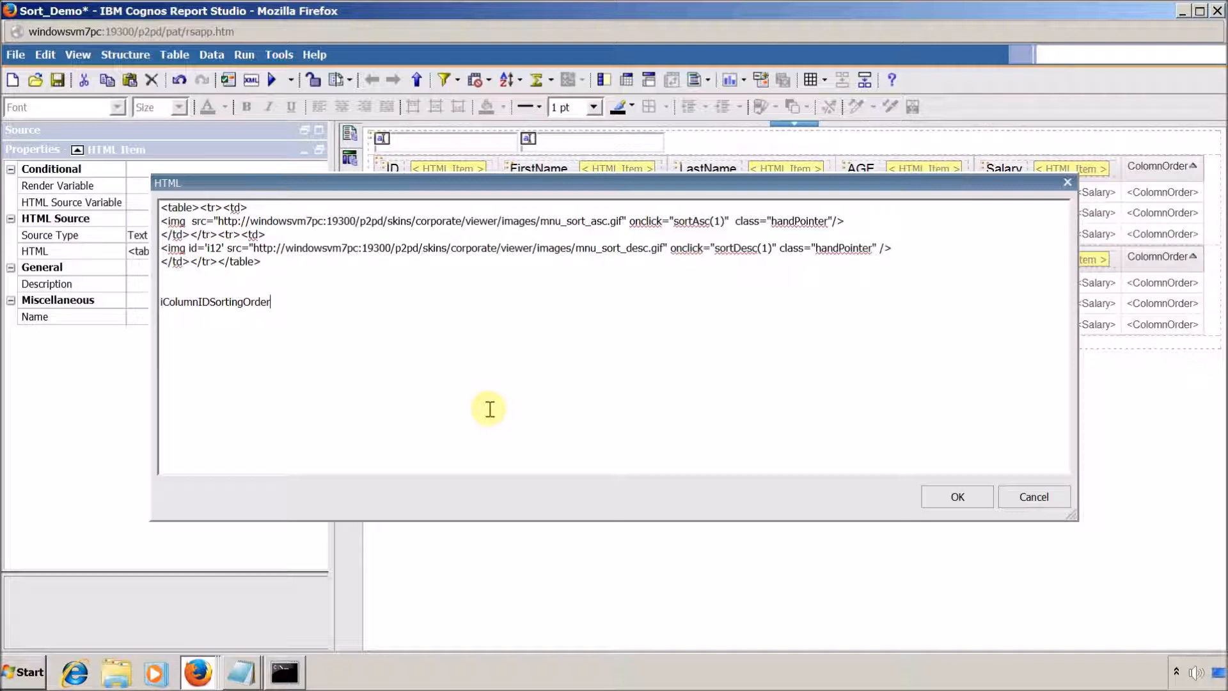
{"action": "key", "text": "Home"}
{"action": "type", "text": "//"}
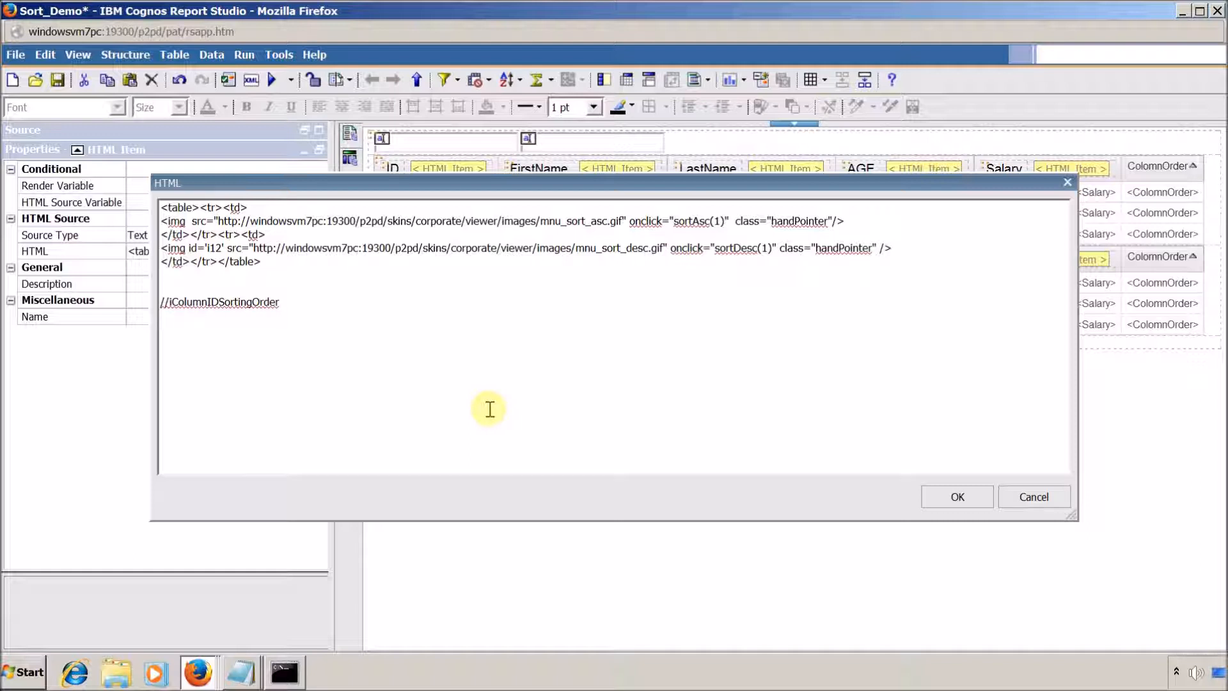
{"action": "key", "text": "BackSpace"}
{"action": "key", "text": "BackSpace"}
{"action": "type", "text": "<!--"}
{"action": "type", "text": "-->"}
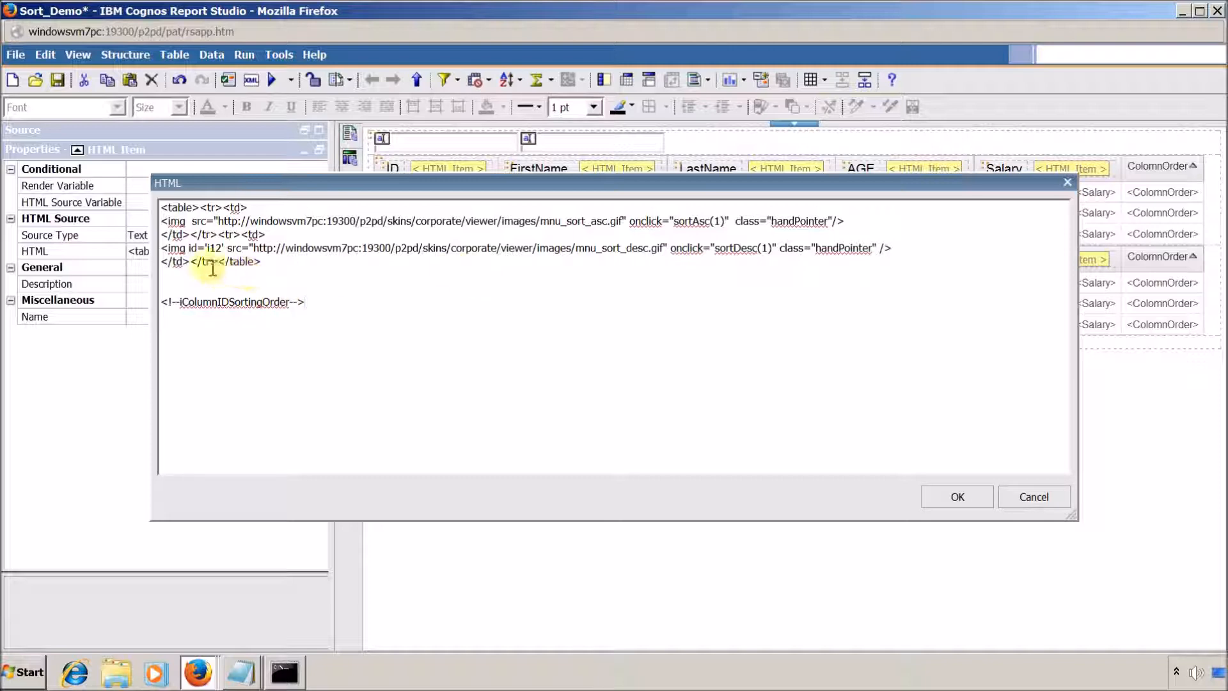
{"action": "left_click", "coordinate": [957, 497]}
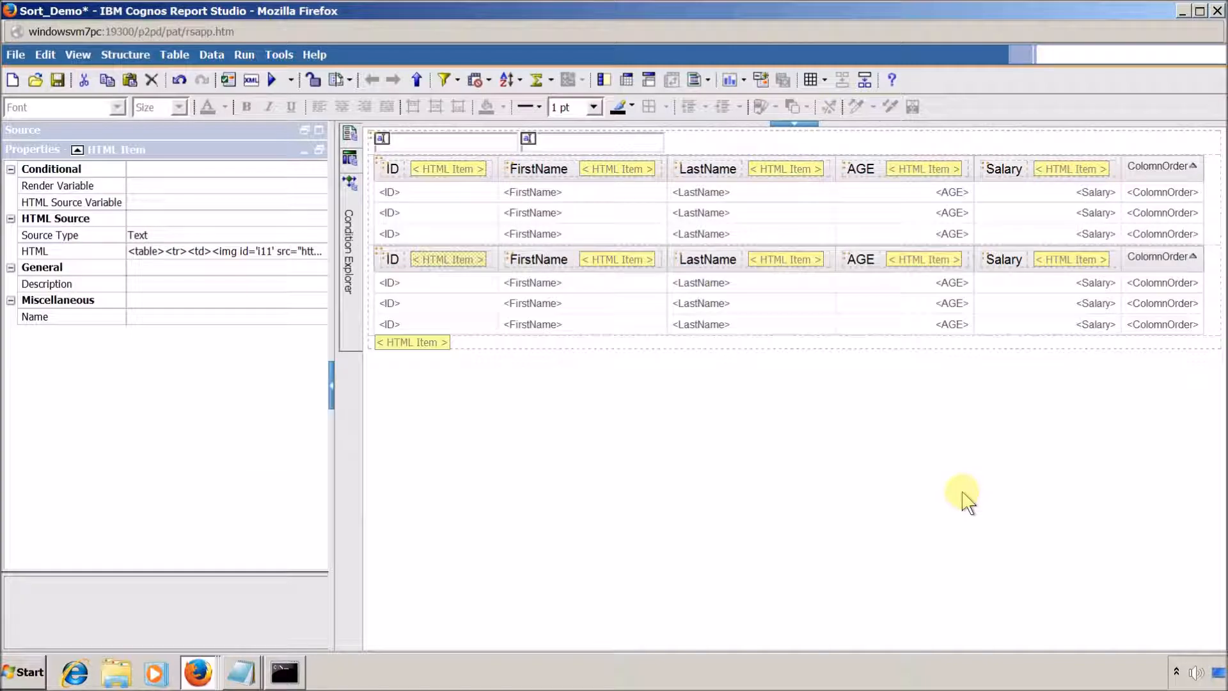
- In the lower list's FirstName header HTML, move the id attribute to the descending image, set it to 'i22', and apply it
{"action": "double_click", "coordinate": [617, 259]}
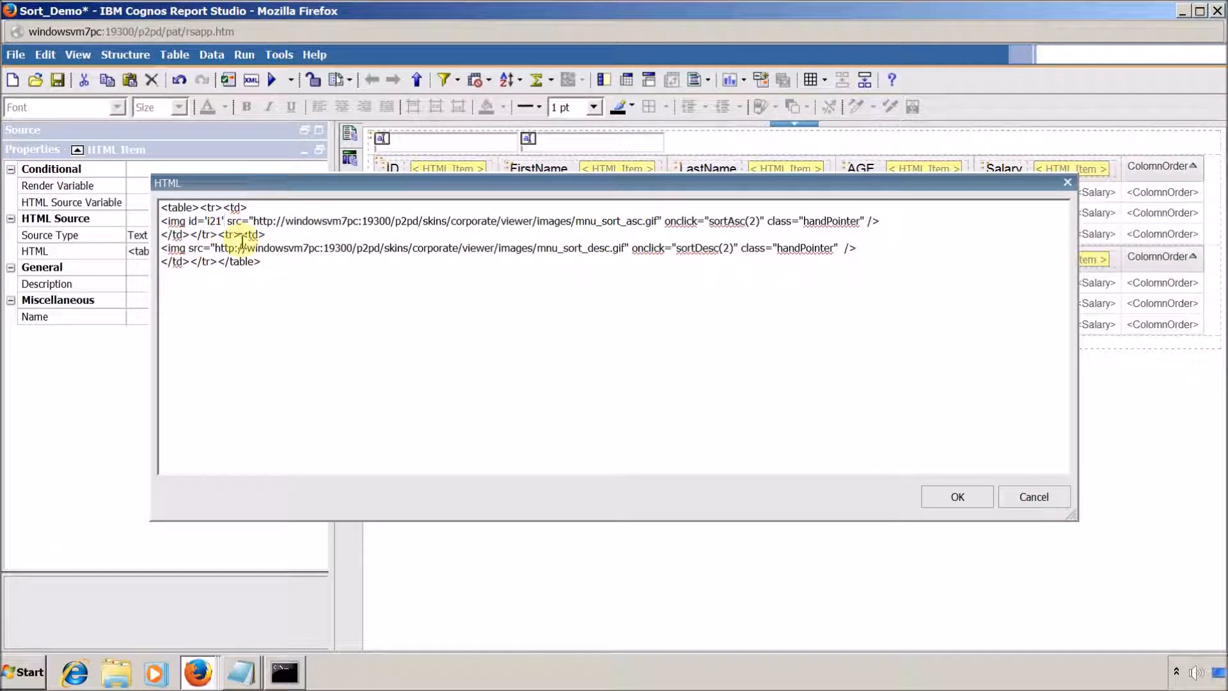
{"action": "double_click", "coordinate": [215, 221]}
{"action": "key", "text": "ctrl+shift+Left"}
{"action": "key", "text": "ctrl+x"}
{"action": "key", "text": "Down"}
{"action": "key", "text": "Down"}
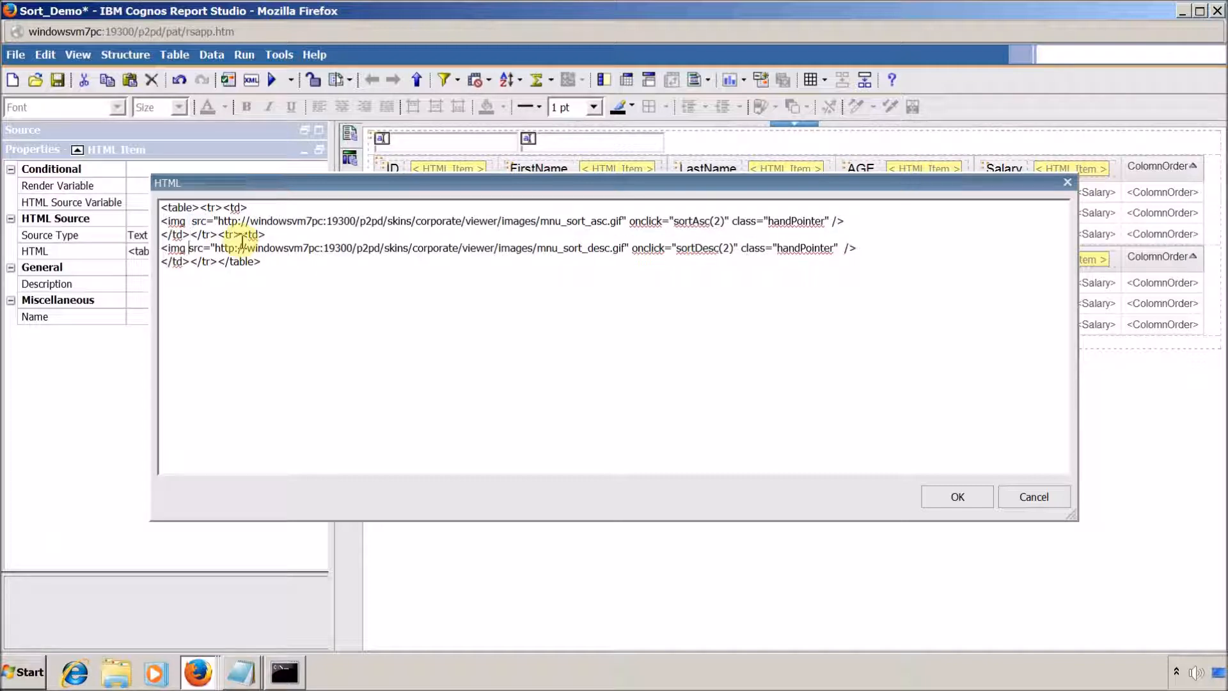
{"action": "key", "text": "Left"}
{"action": "key", "text": "ctrl+v"}
{"action": "key", "text": "Left"}
{"action": "key", "text": "BackSpace"}
{"action": "type", "text": "2"}
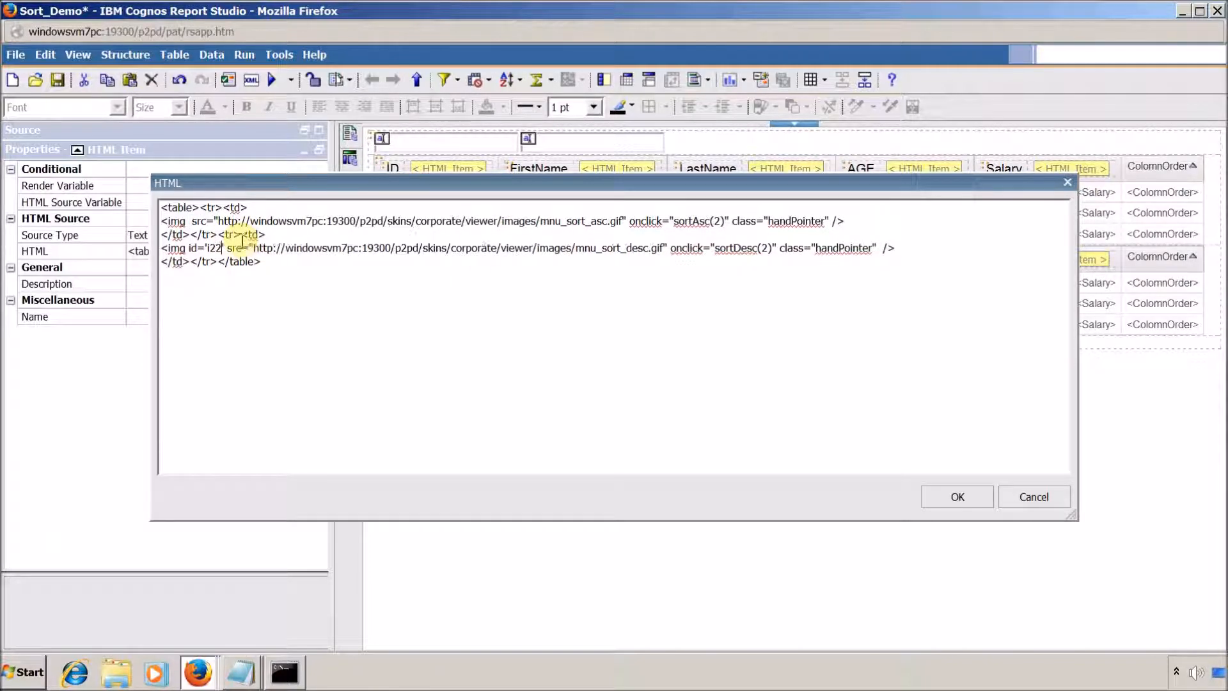
{"action": "left_click", "coordinate": [953, 497]}
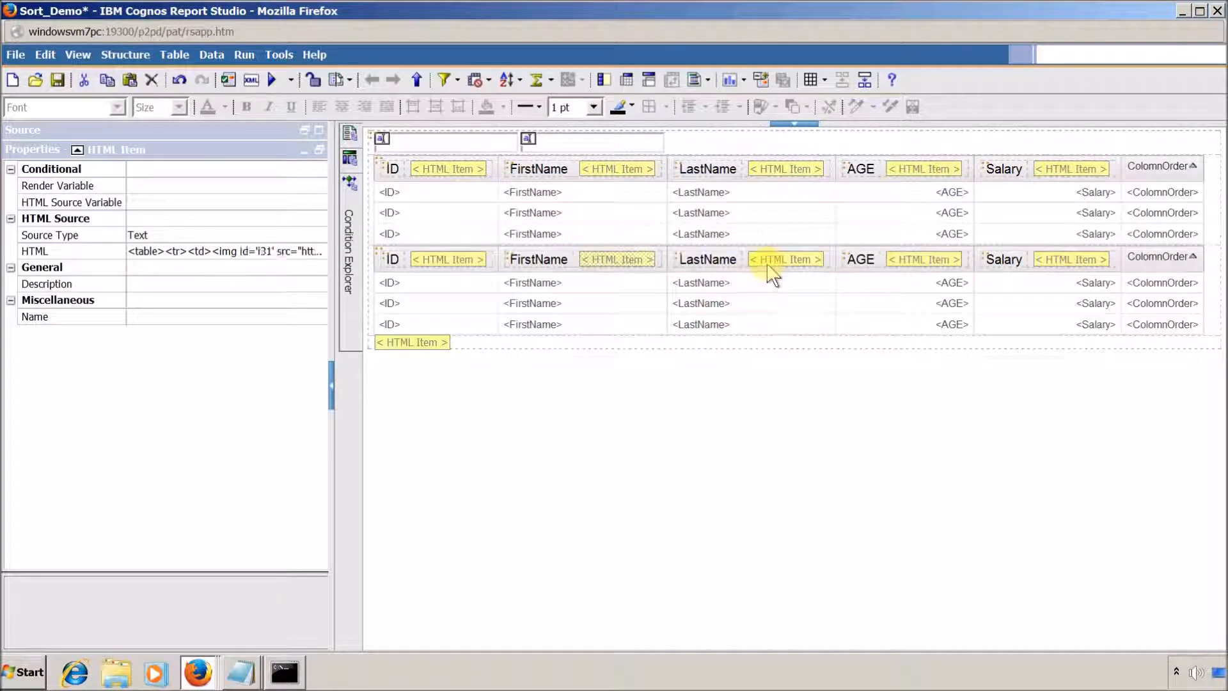
- In the lower list's LastName header HTML, move the id attribute from the ascending to the descending image and apply it
{"action": "double_click", "coordinate": [769, 260]}
{"action": "left_click", "coordinate": [225, 221]}
{"action": "key", "text": "ctrl+shift+Left"}
{"action": "key", "text": "ctrl+shift+Left"}
{"action": "key", "text": "ctrl+x"}
{"action": "key", "text": "Down"}
{"action": "key", "text": "Down"}
{"action": "key", "text": "ctrl+v"}
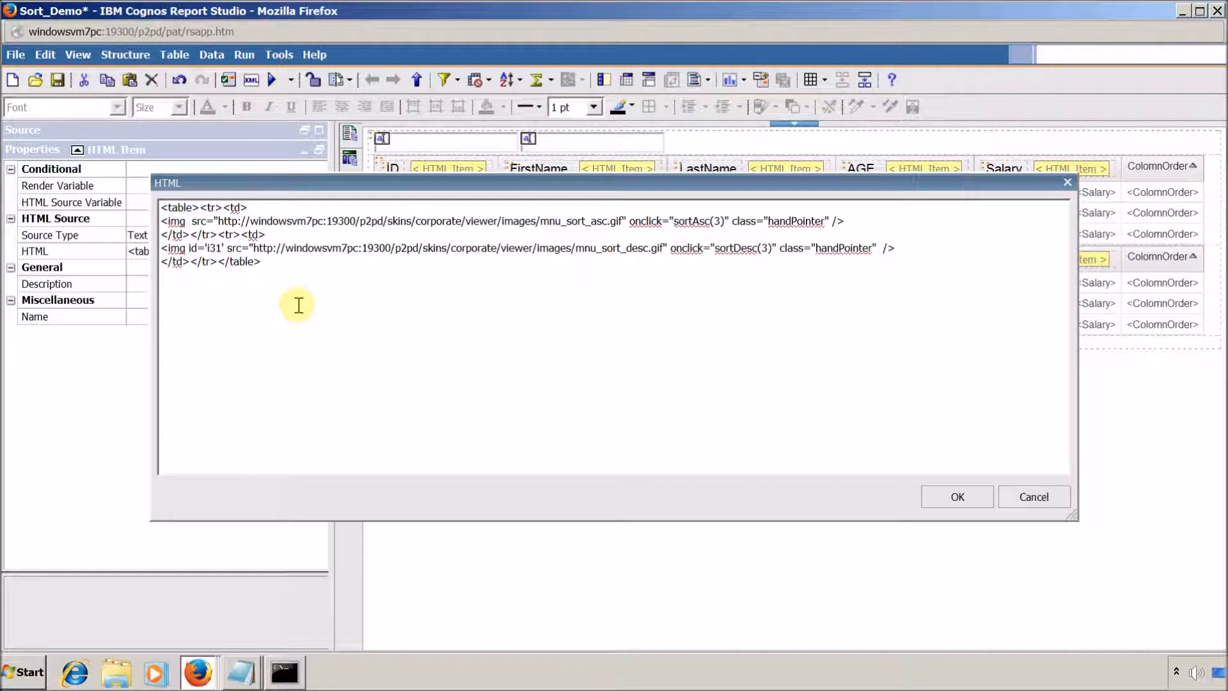
{"action": "left_click", "coordinate": [965, 497]}
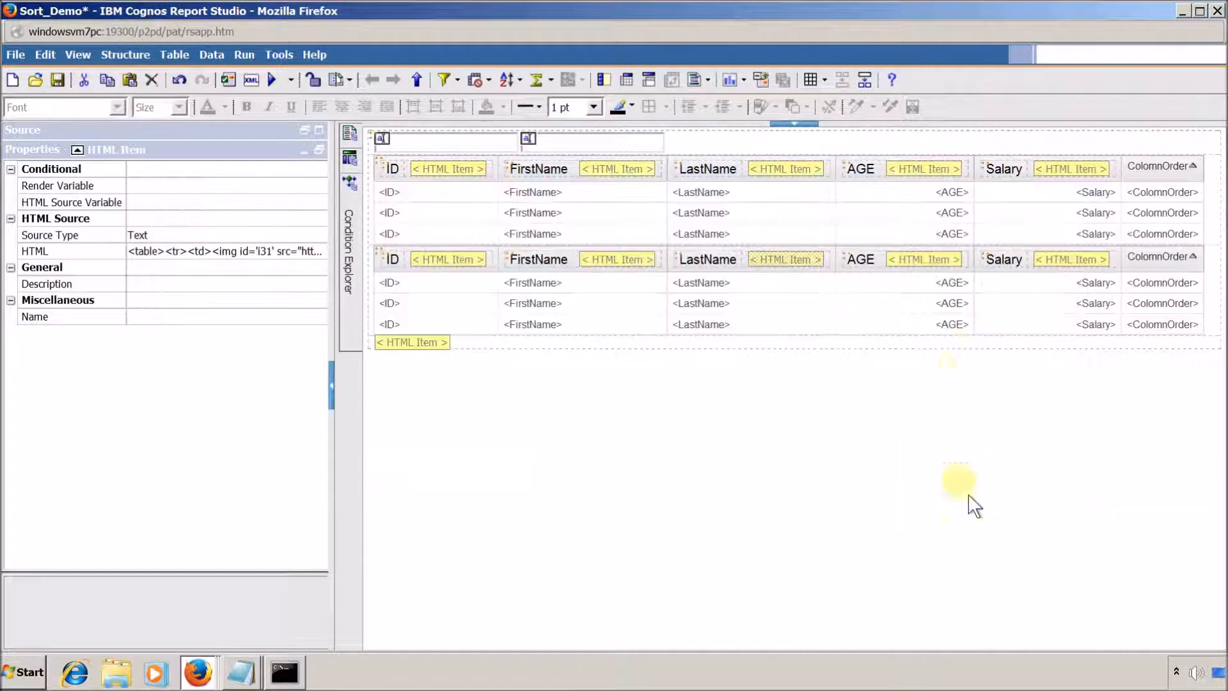
- In the lower list's AGE header HTML, move the id attribute to the descending image, set it to 'i42', and apply it
{"action": "double_click", "coordinate": [925, 259]}
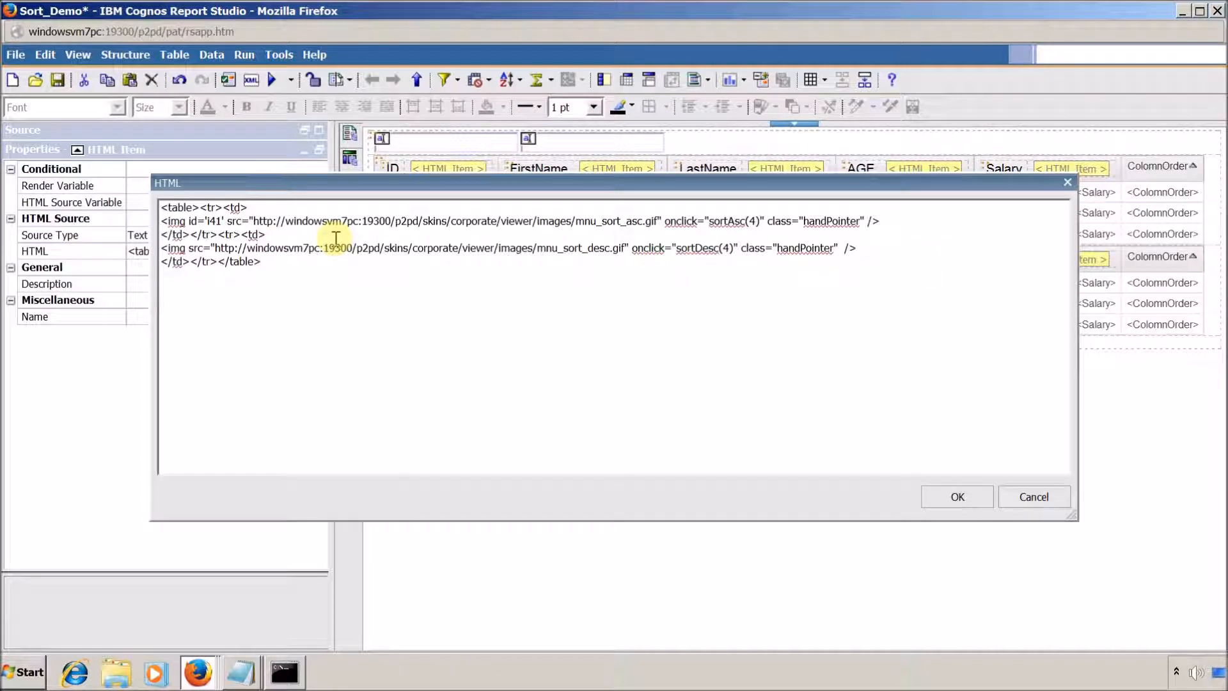
{"action": "key", "text": "ctrl+shift+Left"}
{"action": "key", "text": "ctrl+shift+Left"}
{"action": "key", "text": "ctrl+x"}
{"action": "key", "text": "Down"}
{"action": "key", "text": "Down"}
{"action": "key", "text": "Left"}
{"action": "key", "text": "ctrl+v"}
{"action": "key", "text": "BackSpace"}
{"action": "type", "text": "2"}
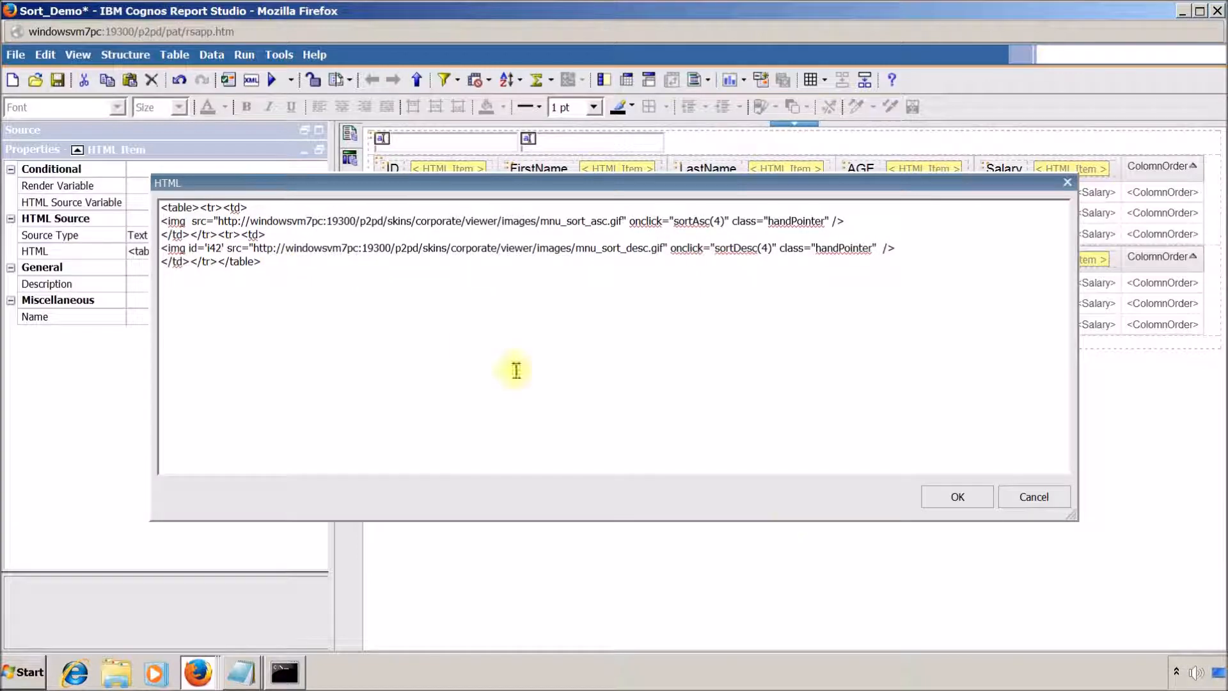
{"action": "left_click", "coordinate": [954, 496]}
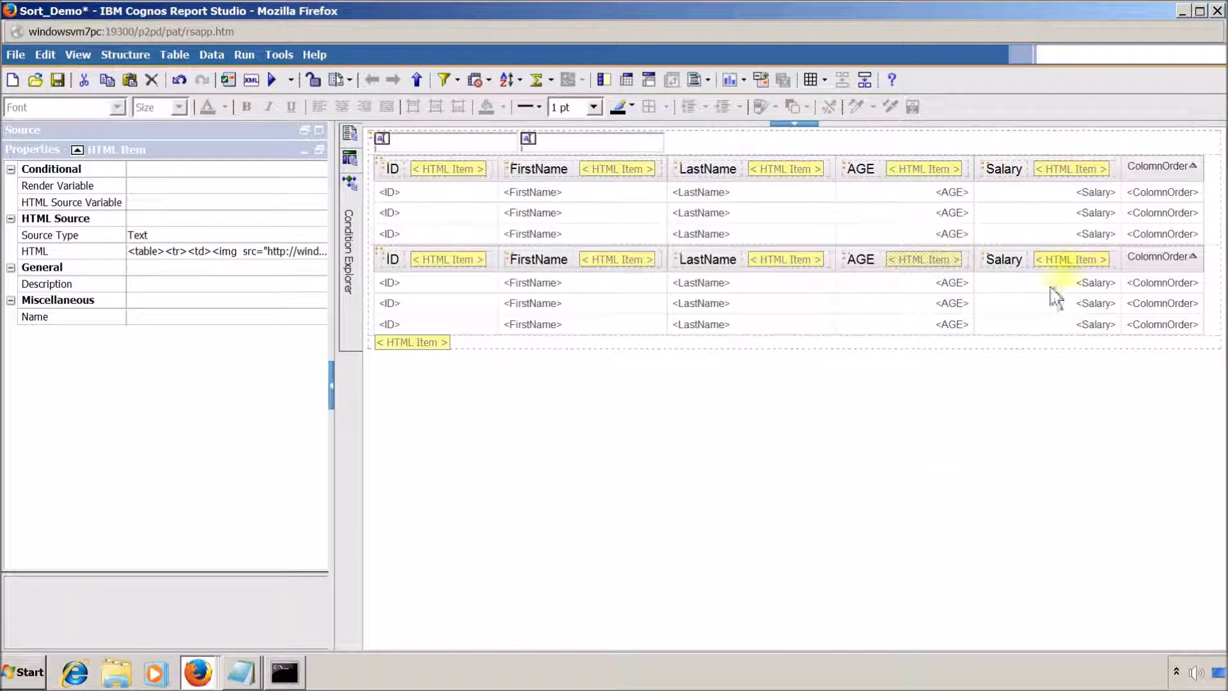
- In the lower list's Salary header HTML, move the id attribute to the descending image, set it to 'i52', and apply it
{"action": "double_click", "coordinate": [1071, 259]}
{"action": "left_click", "coordinate": [218, 221]}
{"action": "key", "text": "Right"}
{"action": "key", "text": "shift+Left"}
{"action": "key", "text": "shift+Left"}
{"action": "key", "text": "shift+Left"}
{"action": "key", "text": "shift+Left"}
{"action": "key", "text": "shift+Left"}
{"action": "key", "text": "shift+Left"}
{"action": "key", "text": "shift+Left"}
{"action": "key", "text": "shift+Left"}
{"action": "key", "text": "Delete"}
{"action": "key", "text": "Down"}
{"action": "key", "text": "Down"}
{"action": "key", "text": "Left"}
{"action": "key", "text": "ctrl+v"}
{"action": "key", "text": "Left"}
{"action": "key", "text": "BackSpace"}
{"action": "type", "text": "2"}
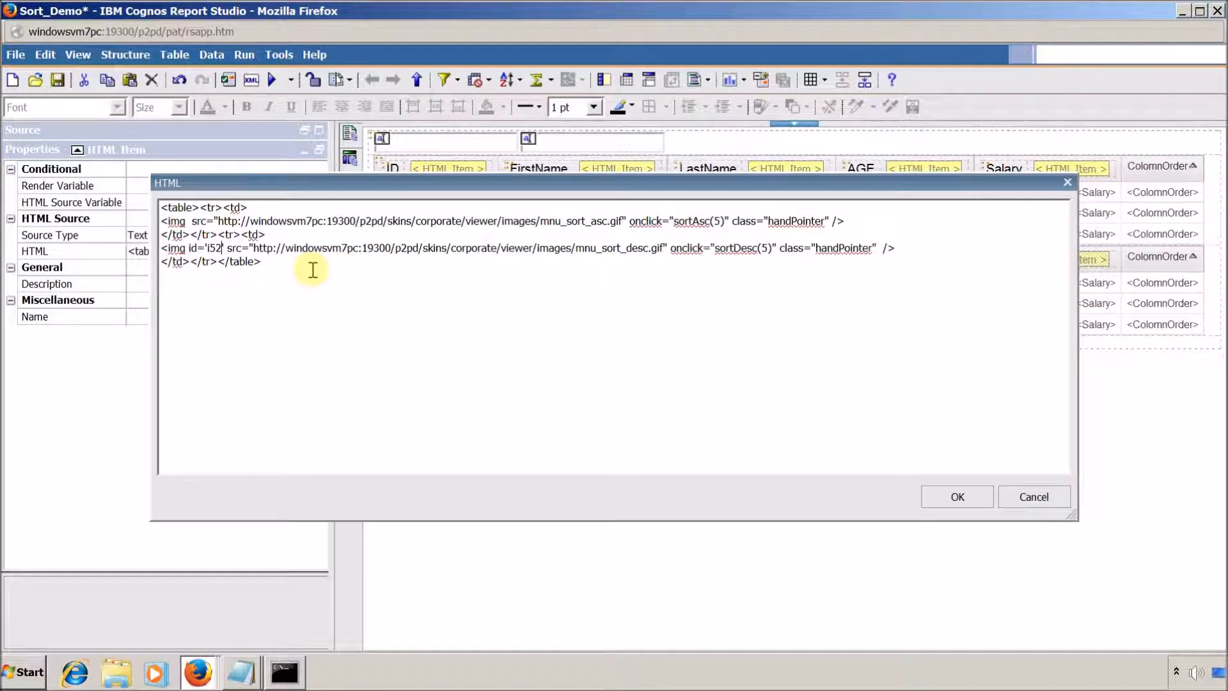
{"action": "left_click", "coordinate": [952, 498]}
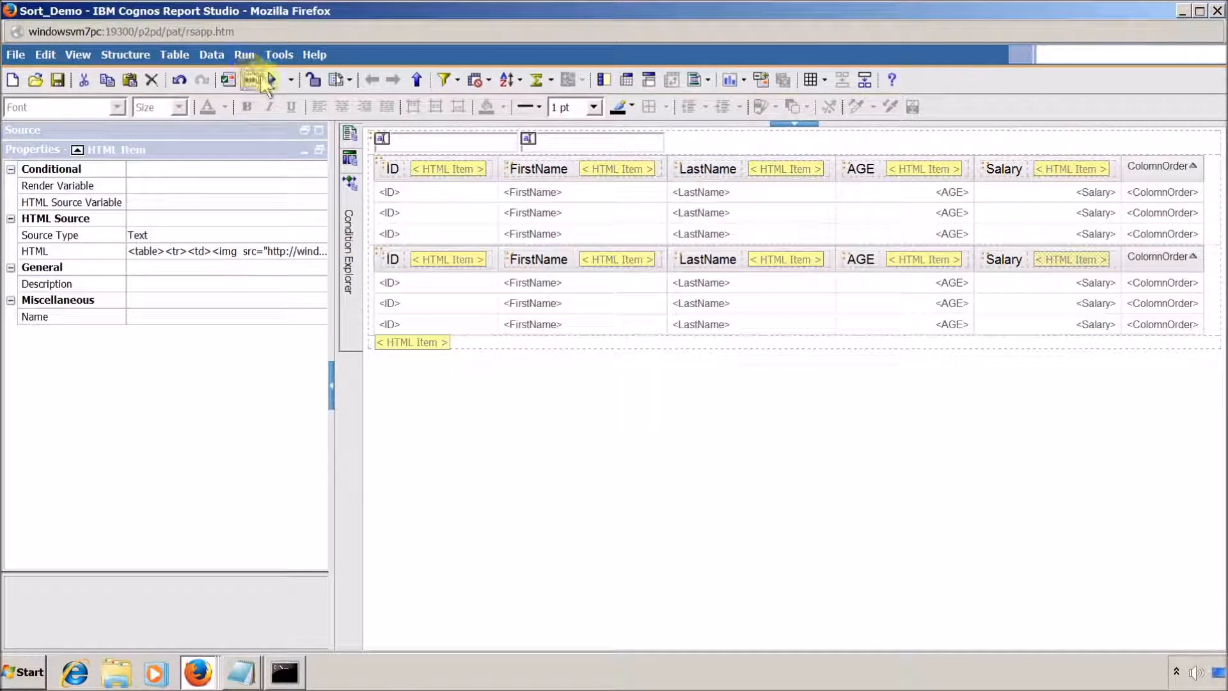
- Run Sort_Demo to check how the two lists render, close the viewer, and return to Report Studio
{"action": "left_click", "coordinate": [266, 78]}
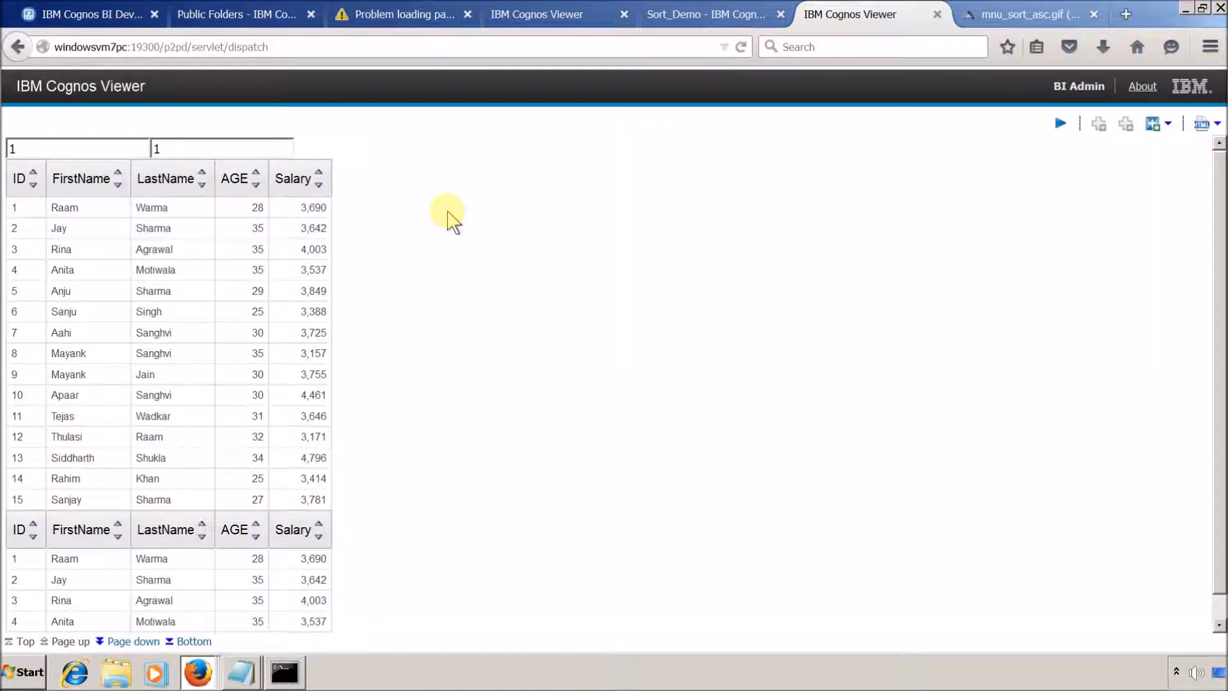
{"action": "left_click", "coordinate": [938, 14]}
{"action": "key", "text": "alt+Tab"}
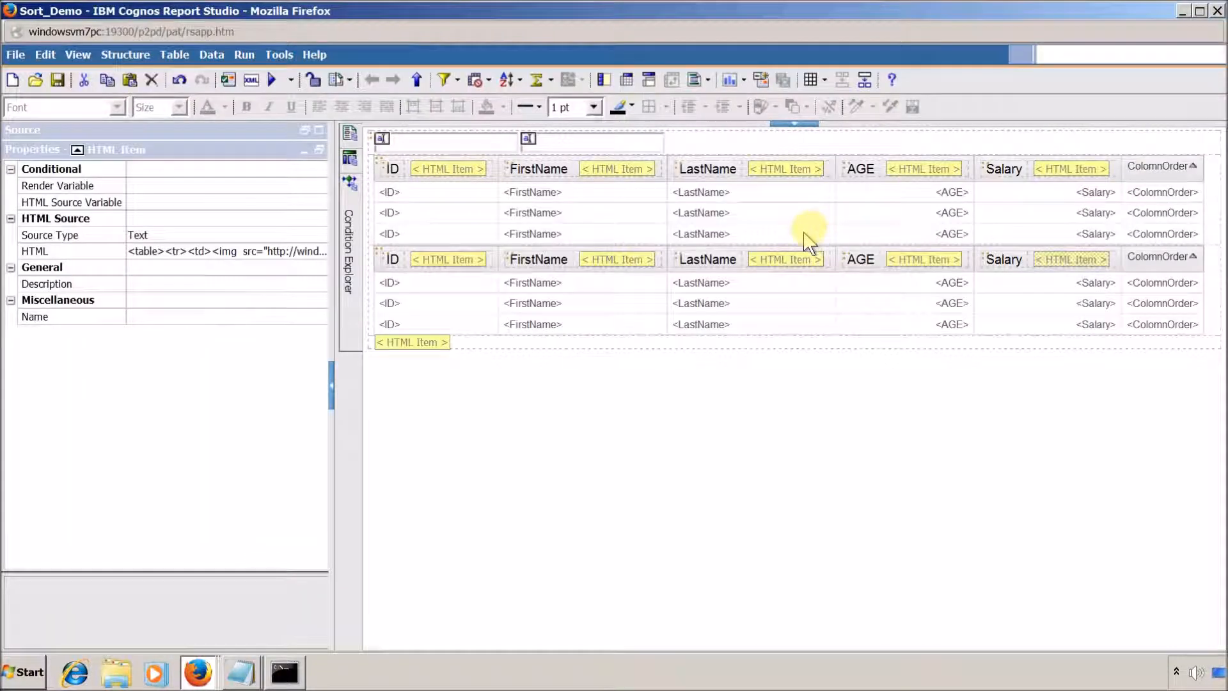
- Set the lower list's SV_ListRenderer render variable to render for value 2 instead of value 1
{"action": "left_click", "coordinate": [379, 257]}
{"action": "left_click", "coordinate": [300, 220]}
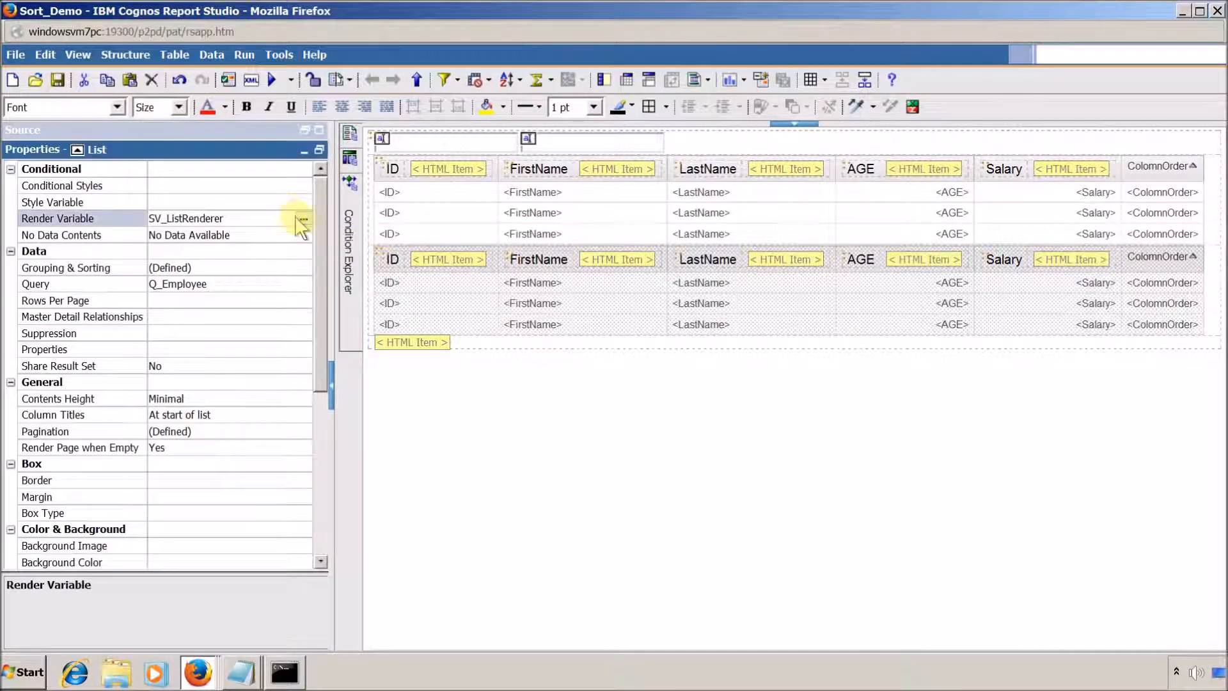
{"action": "left_click", "coordinate": [303, 219]}
{"action": "left_click", "coordinate": [483, 248]}
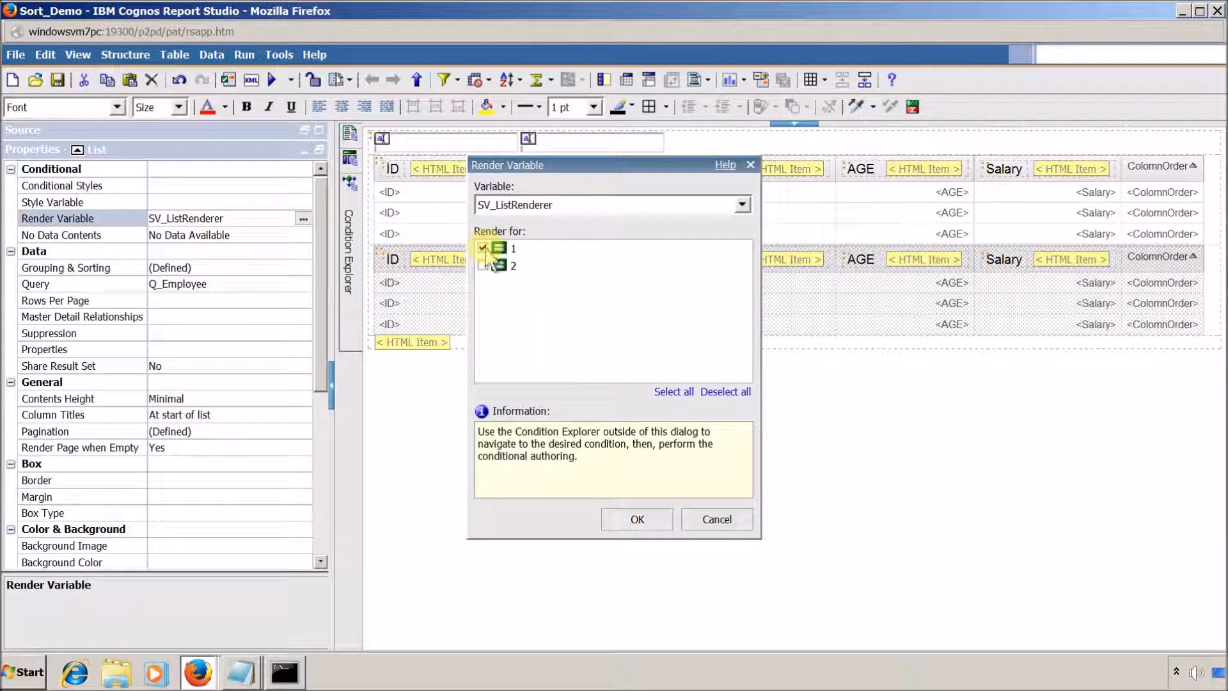
{"action": "left_click", "coordinate": [485, 249]}
{"action": "left_click", "coordinate": [484, 267]}
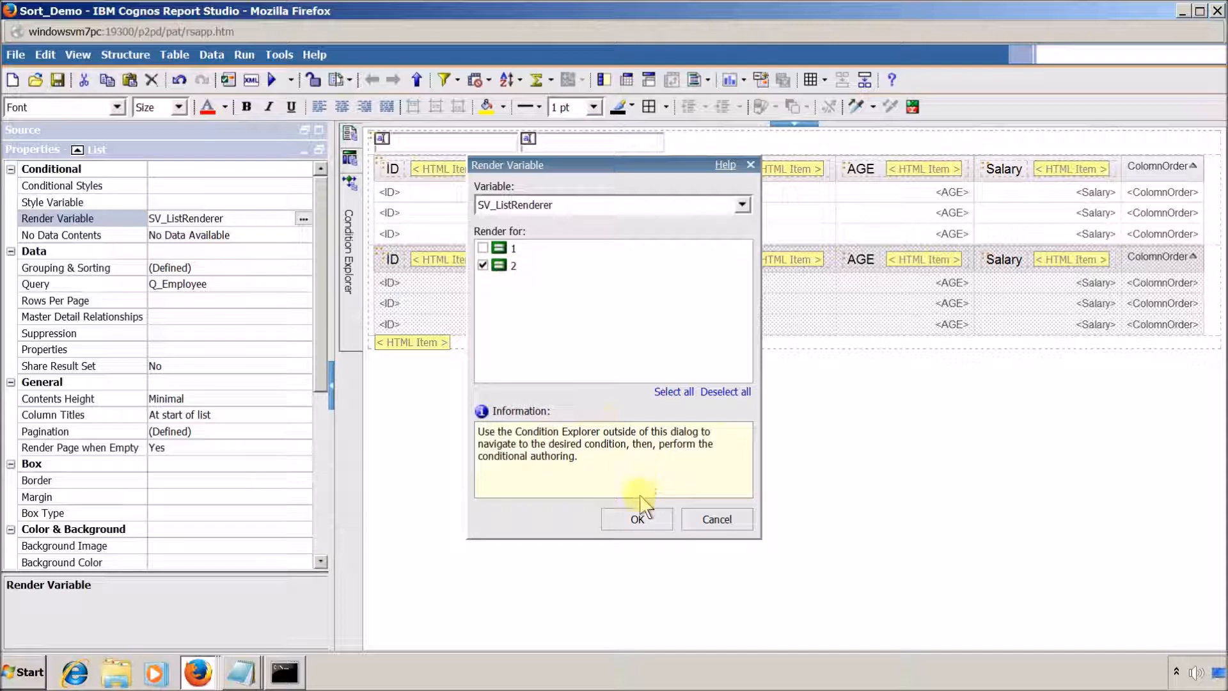
{"action": "left_click", "coordinate": [637, 518]}
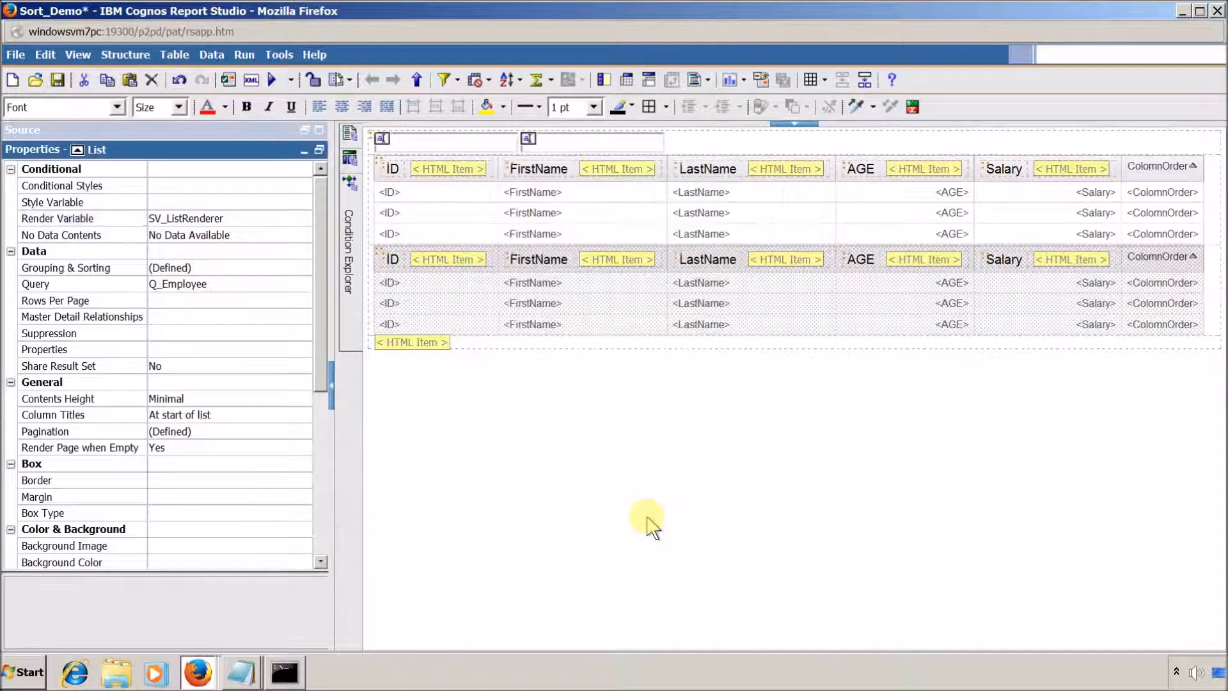
- Sort the lower list's ColomnOrder column in descending order and save the report
{"action": "left_click", "coordinate": [1175, 305]}
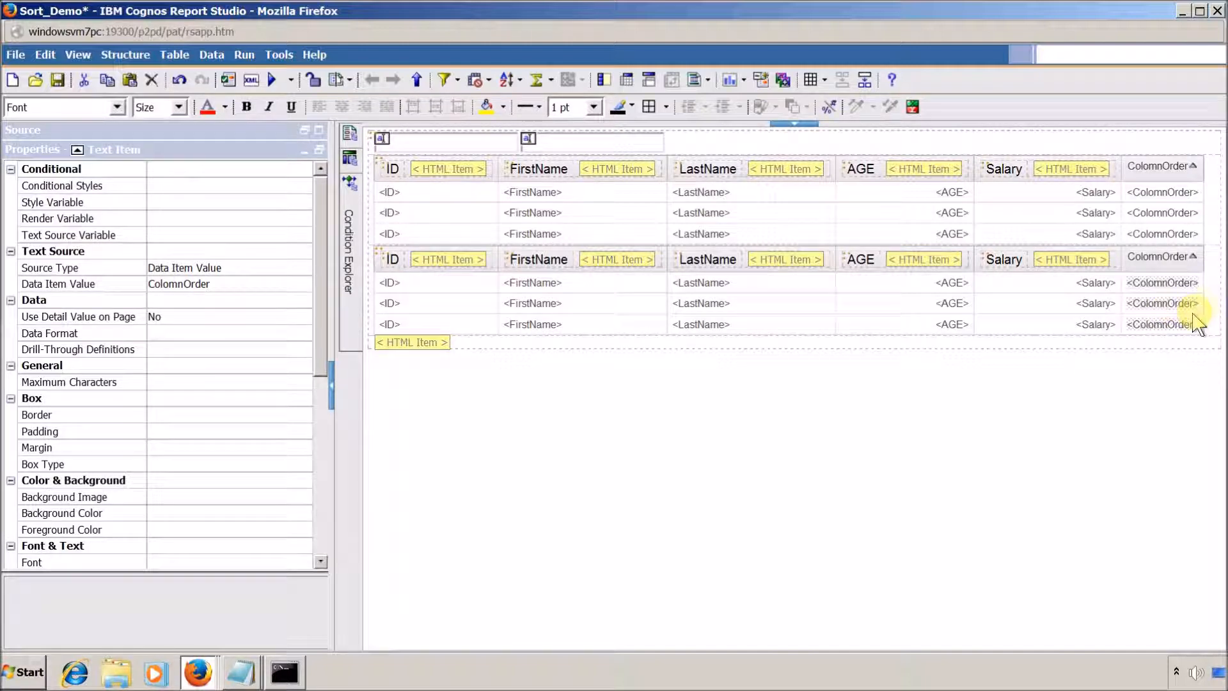
{"action": "left_click", "coordinate": [1198, 314]}
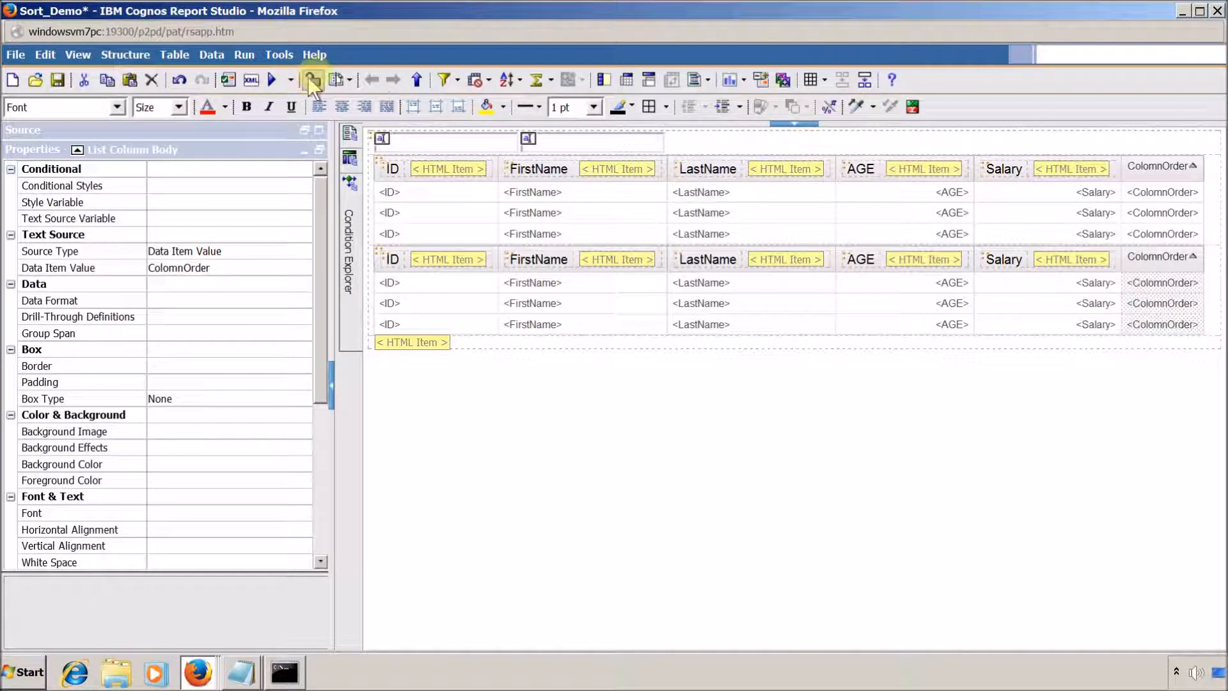
{"action": "left_click", "coordinate": [513, 79]}
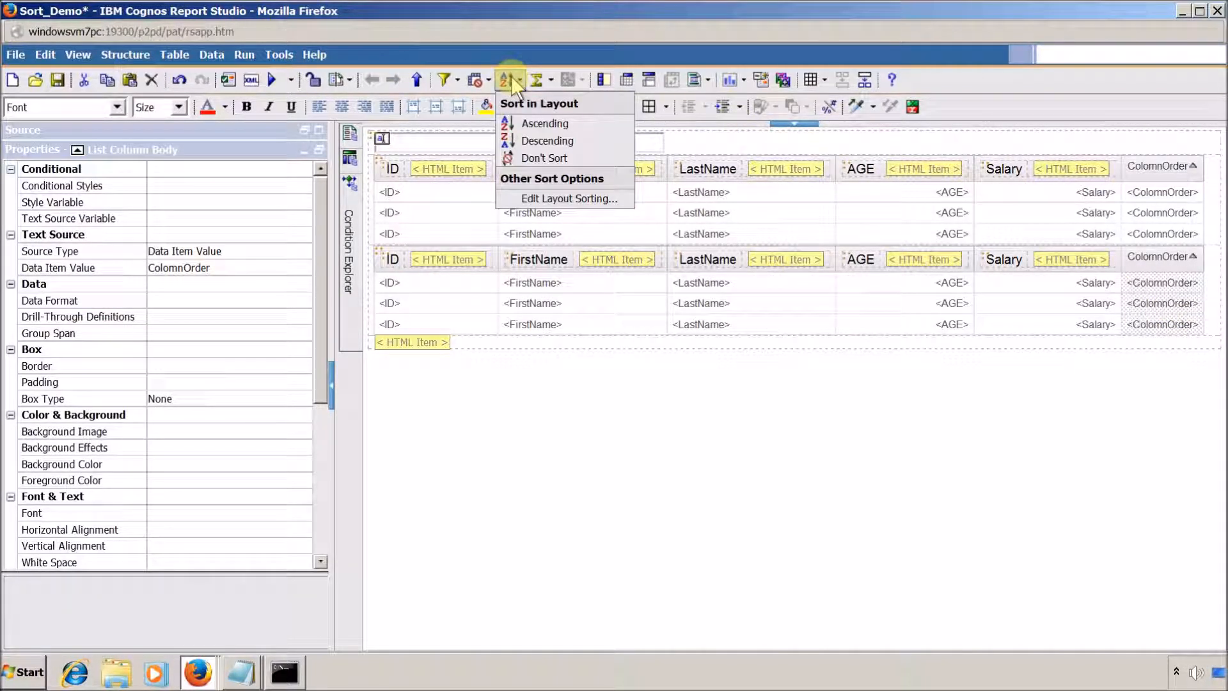
{"action": "left_click", "coordinate": [530, 137]}
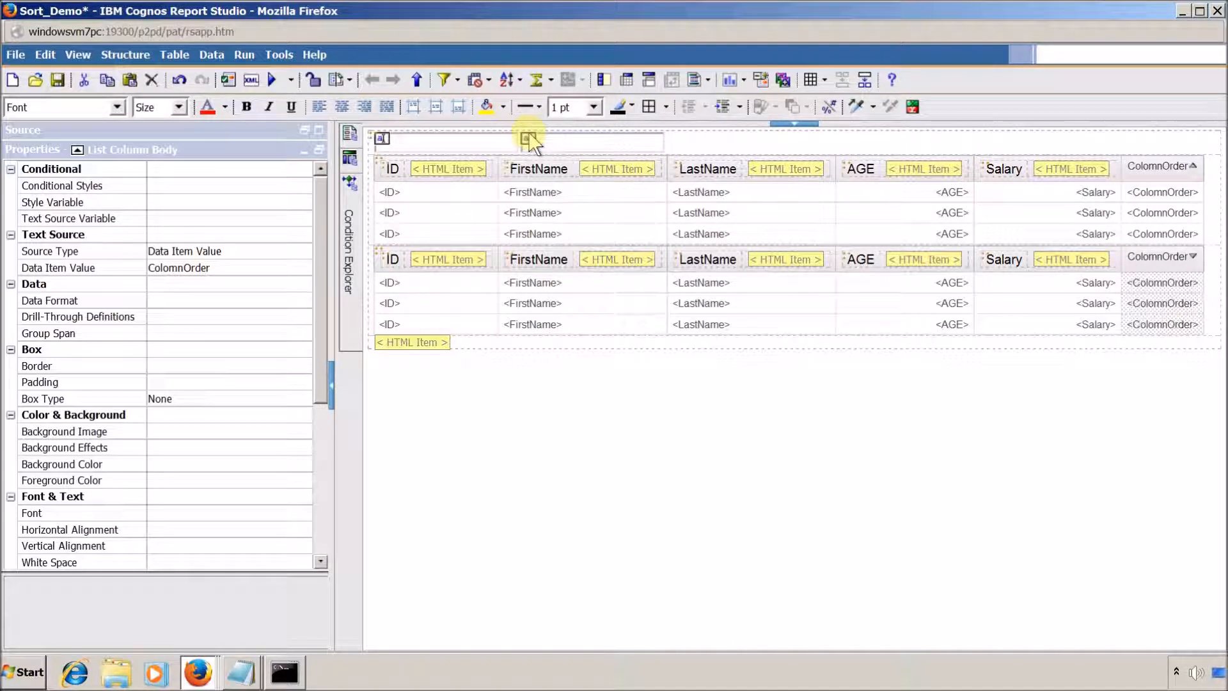
{"action": "left_click", "coordinate": [57, 80]}
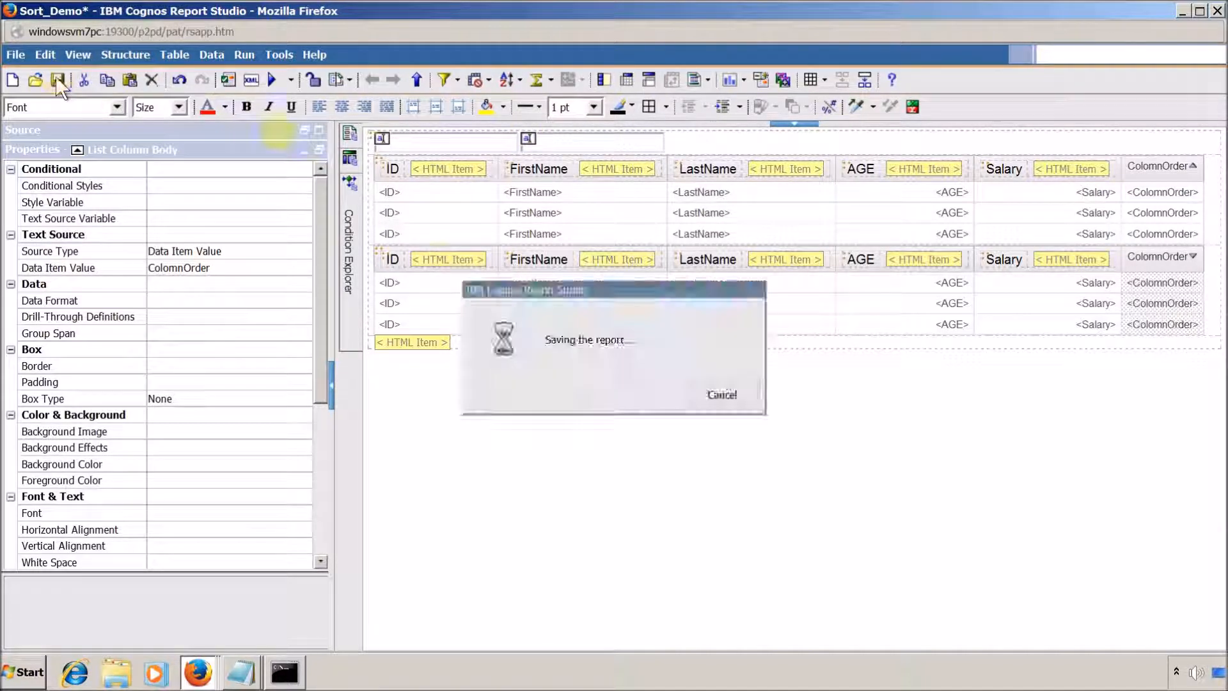
- Review the report expression of the SV_ListRenderer variable and close it without changes
{"action": "mouse_move", "coordinate": [355, 235]}
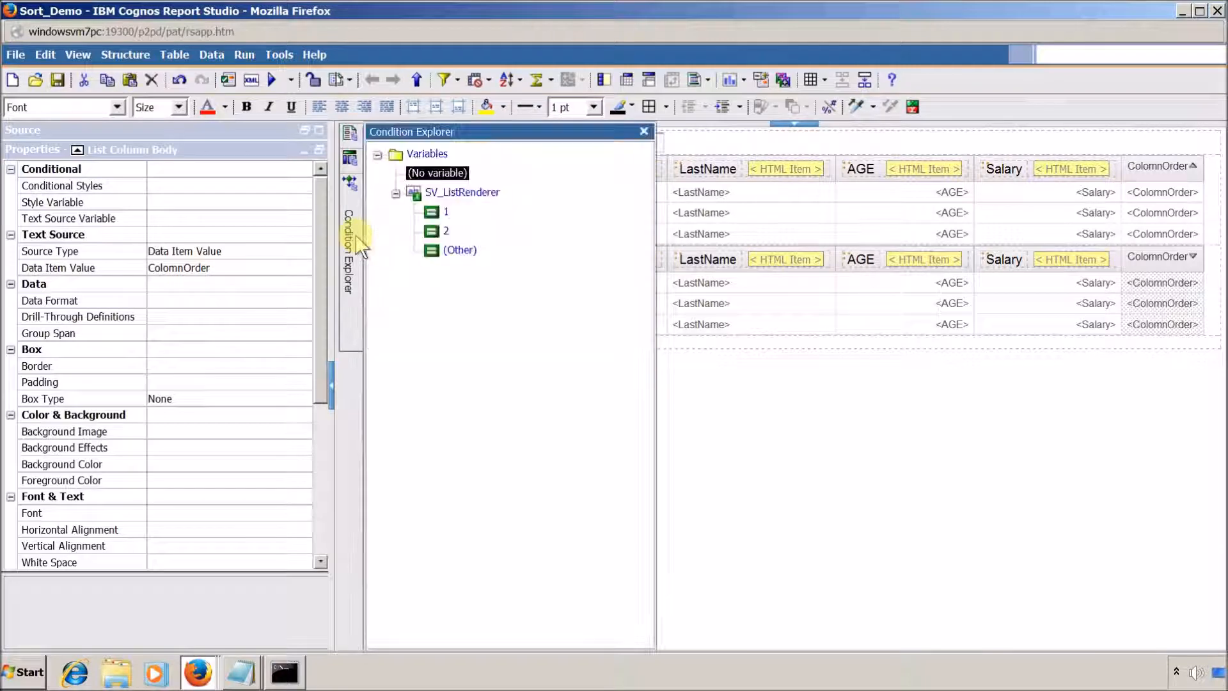
{"action": "left_click", "coordinate": [477, 194]}
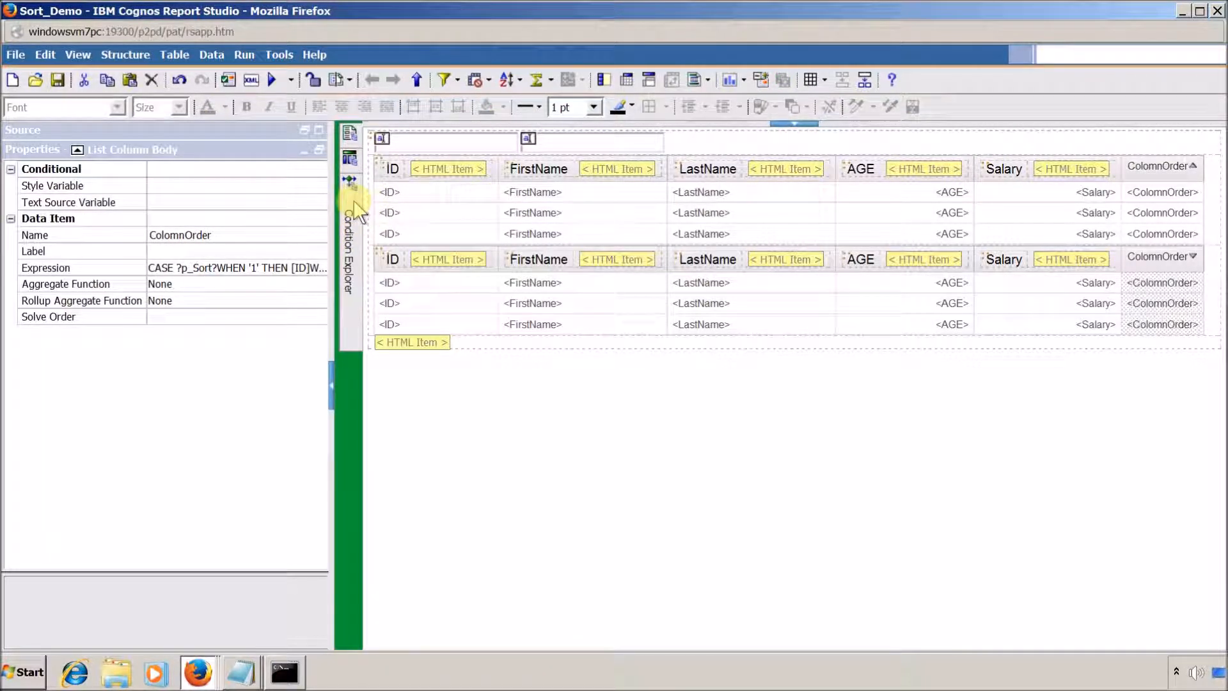
{"action": "mouse_move", "coordinate": [356, 203]}
{"action": "left_click", "coordinate": [428, 154]}
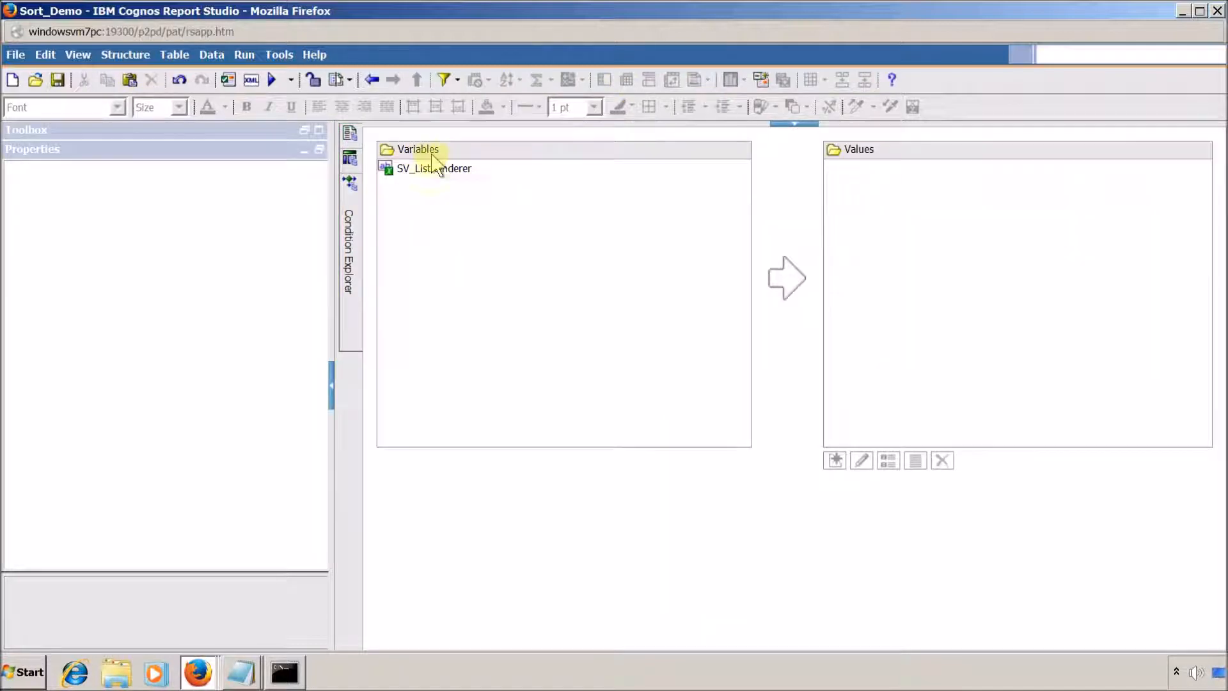
{"action": "left_click", "coordinate": [433, 169]}
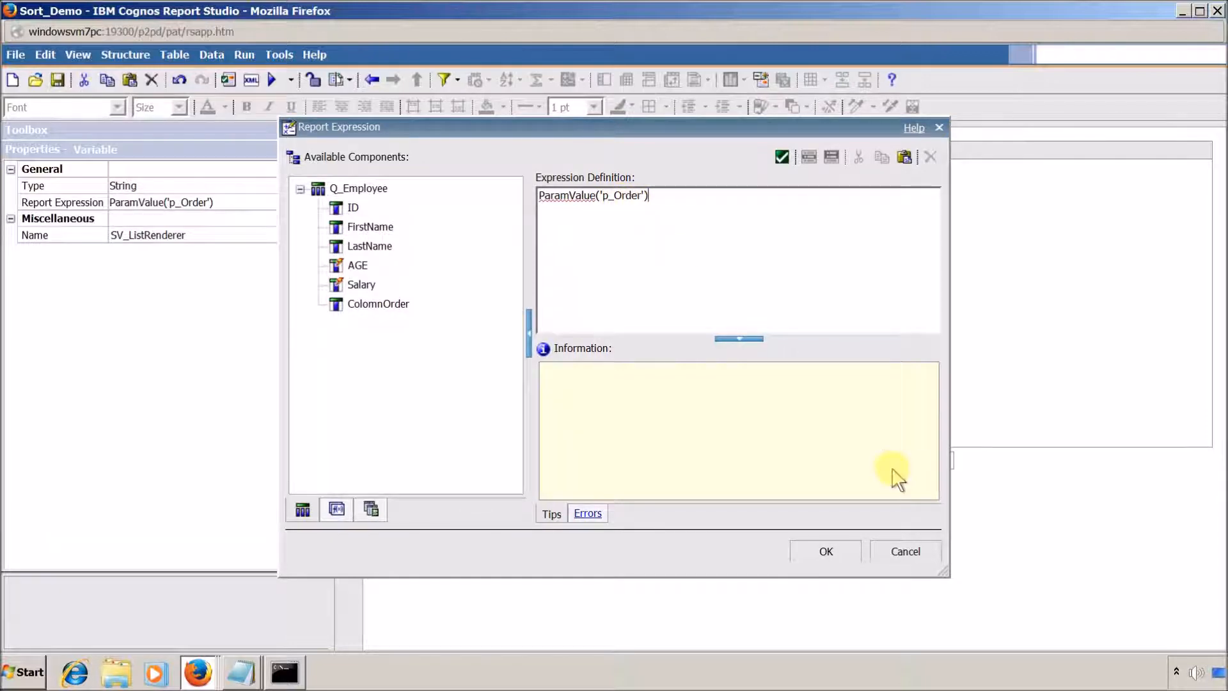
{"action": "left_click", "coordinate": [894, 543]}
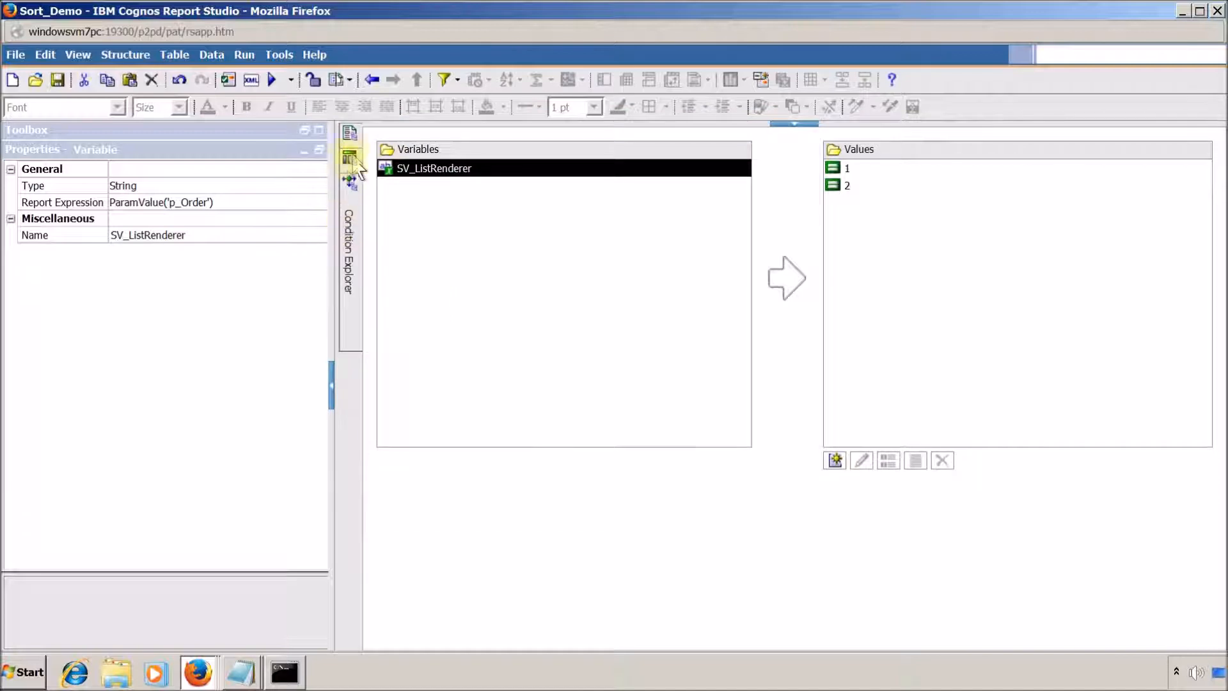
- Return to the Custom Sorting Report page and check the parameter assigned to the second text box prompt
{"action": "mouse_move", "coordinate": [352, 132]}
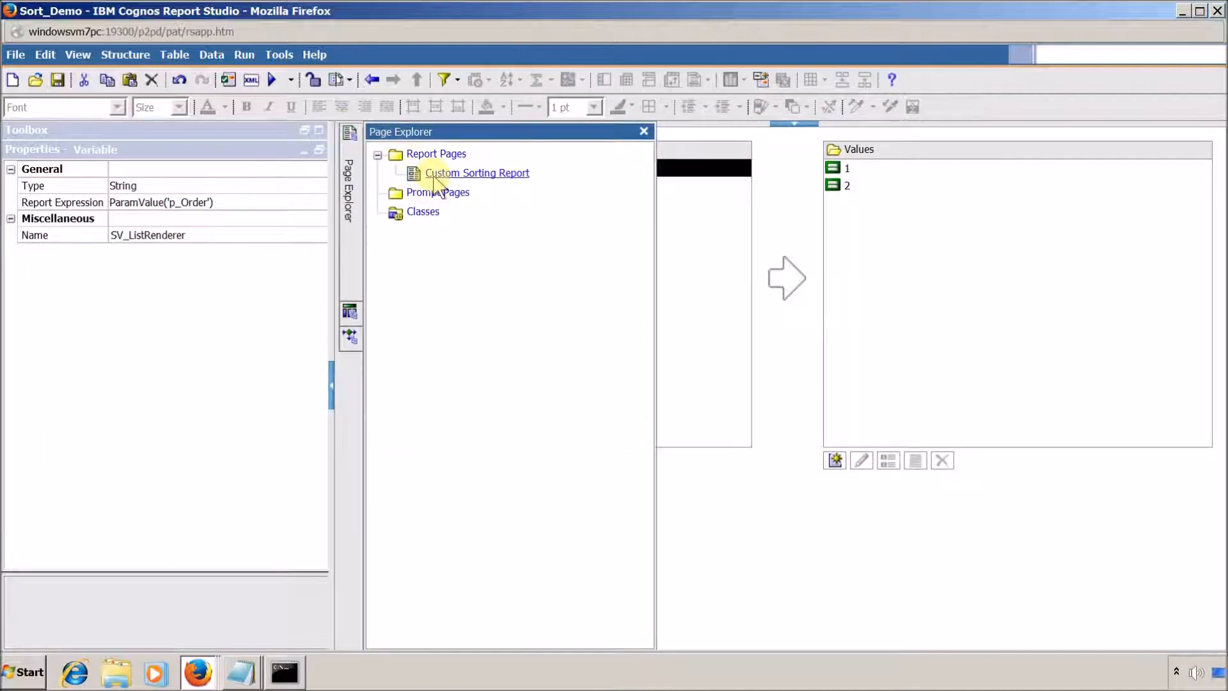
{"action": "left_click", "coordinate": [449, 171]}
{"action": "left_click", "coordinate": [592, 144]}
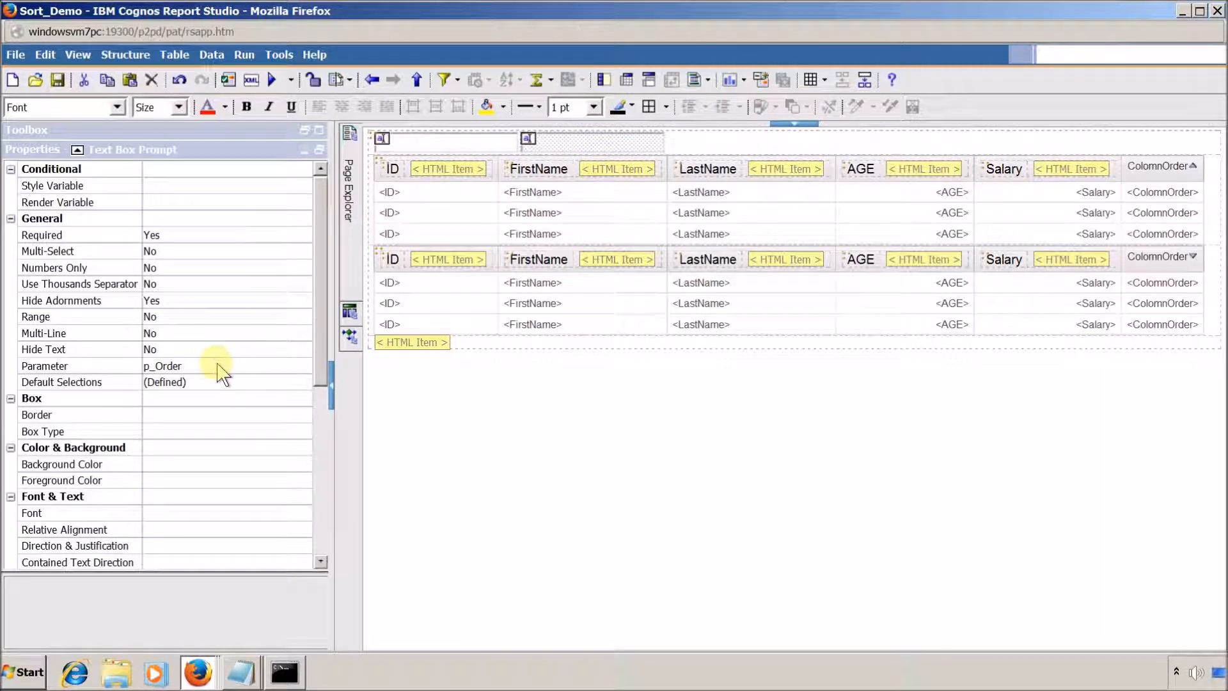
{"action": "left_click", "coordinate": [194, 371]}
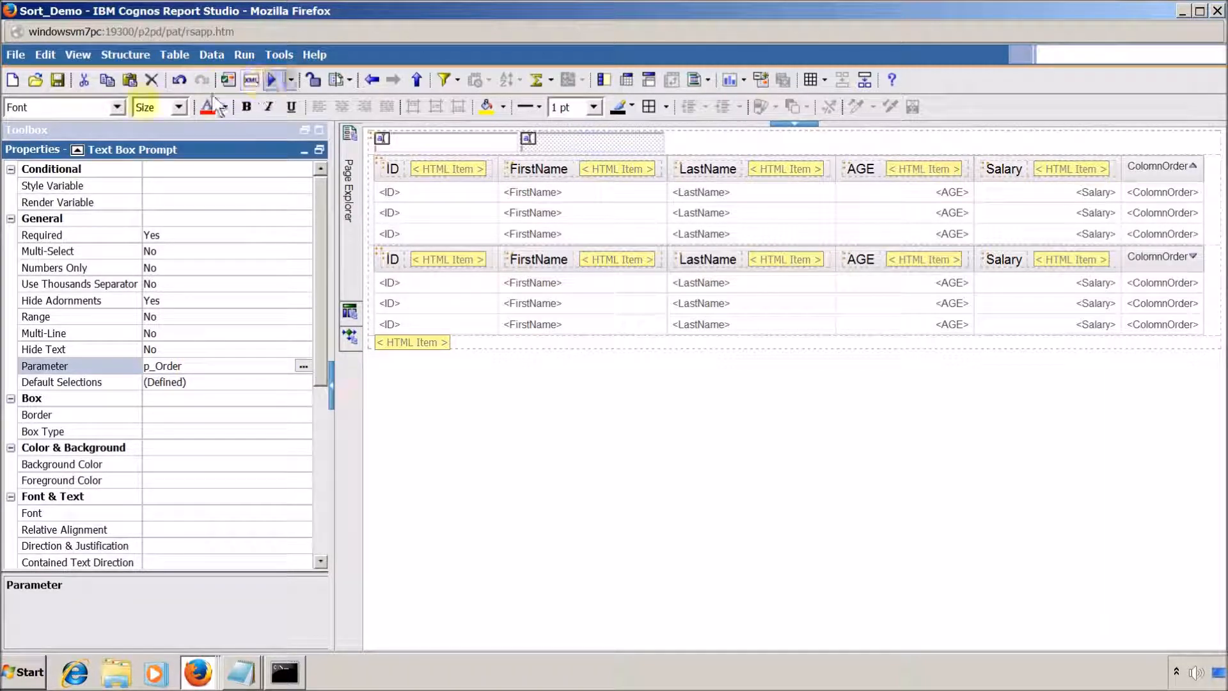
- Run the report and test ascending and descending sorting on ID and FirstName, and ascending sorting on LastName
{"action": "left_click", "coordinate": [271, 79]}
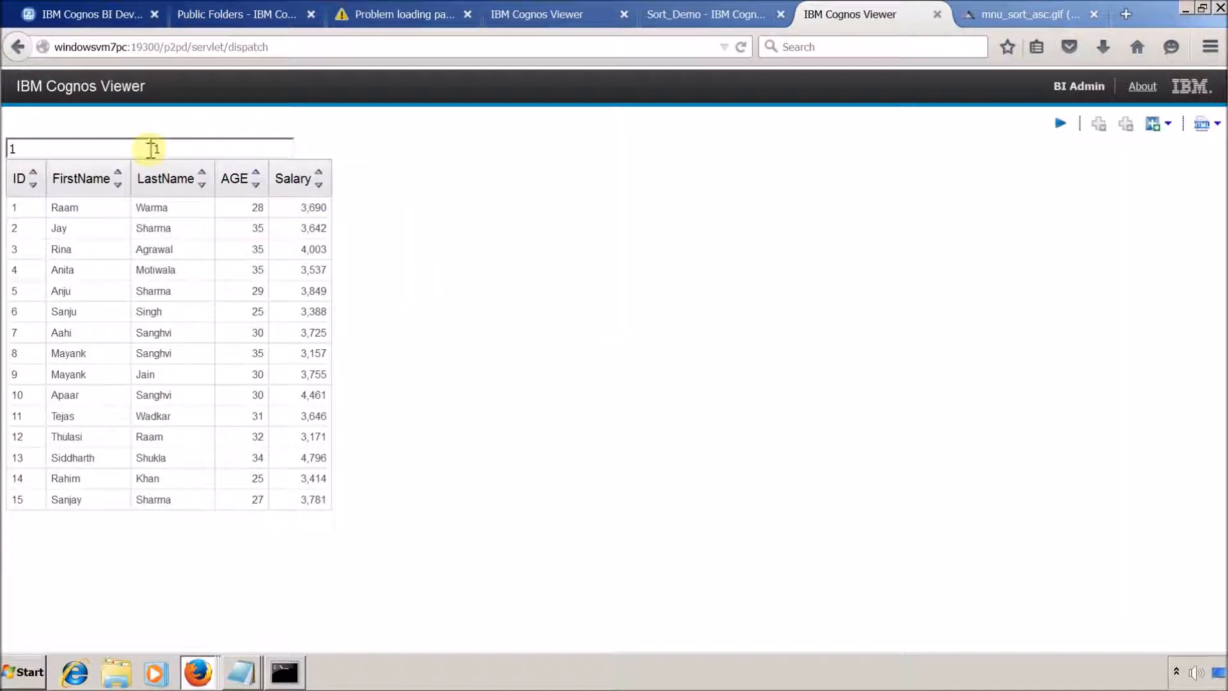
{"action": "left_click", "coordinate": [33, 179]}
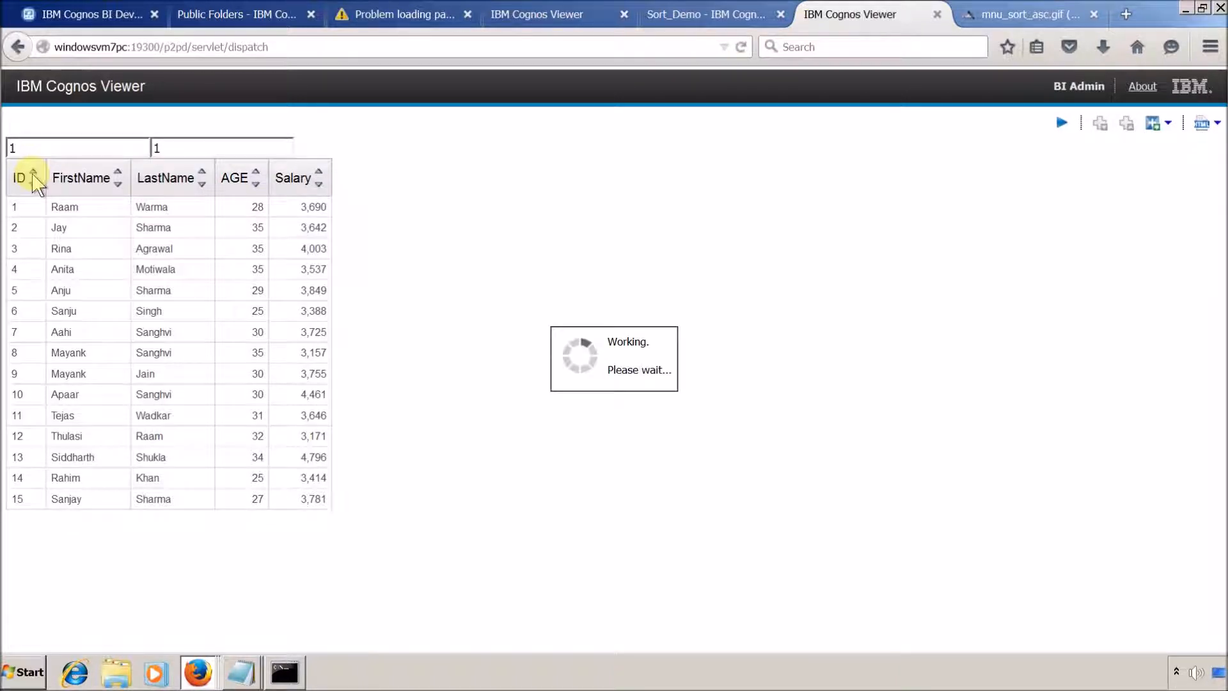
{"action": "left_click", "coordinate": [31, 185]}
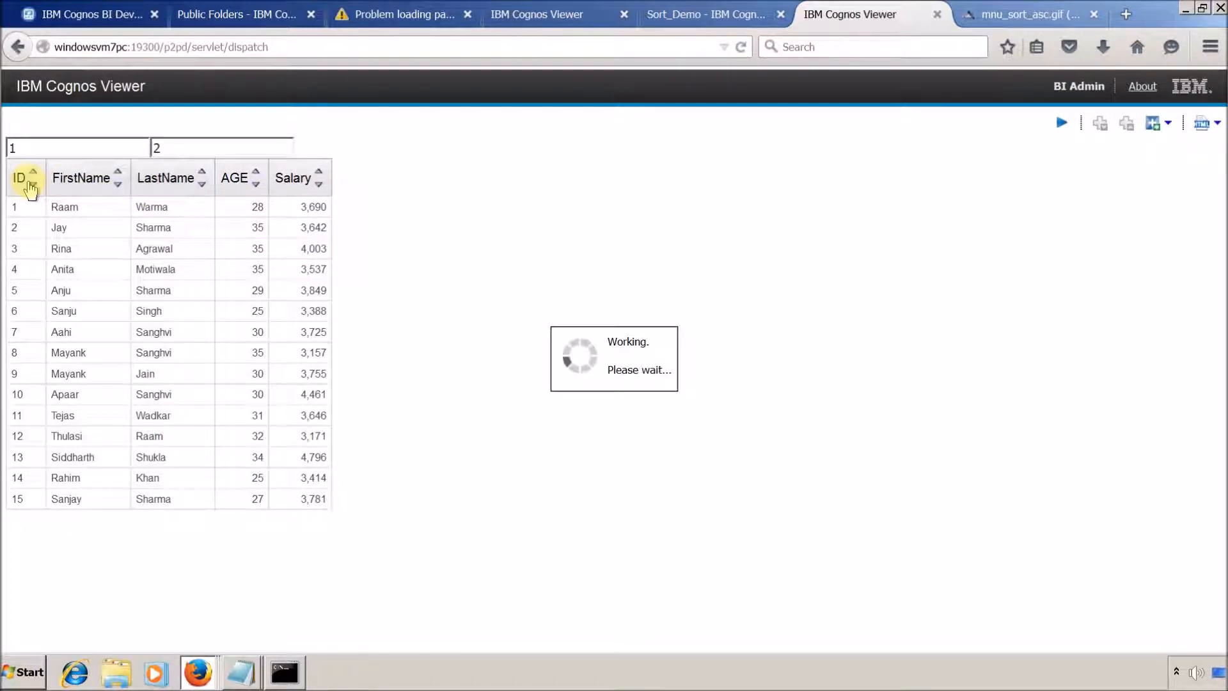
{"action": "left_click", "coordinate": [119, 171]}
{"action": "left_click", "coordinate": [119, 185]}
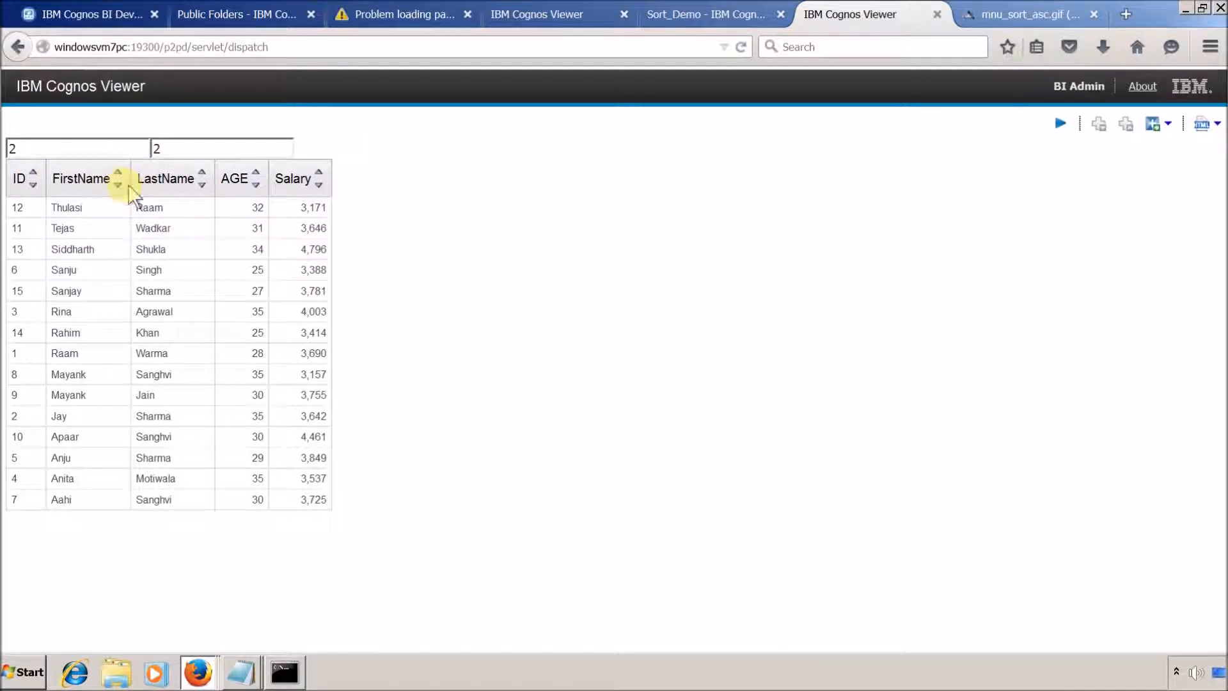
{"action": "left_click", "coordinate": [201, 173]}
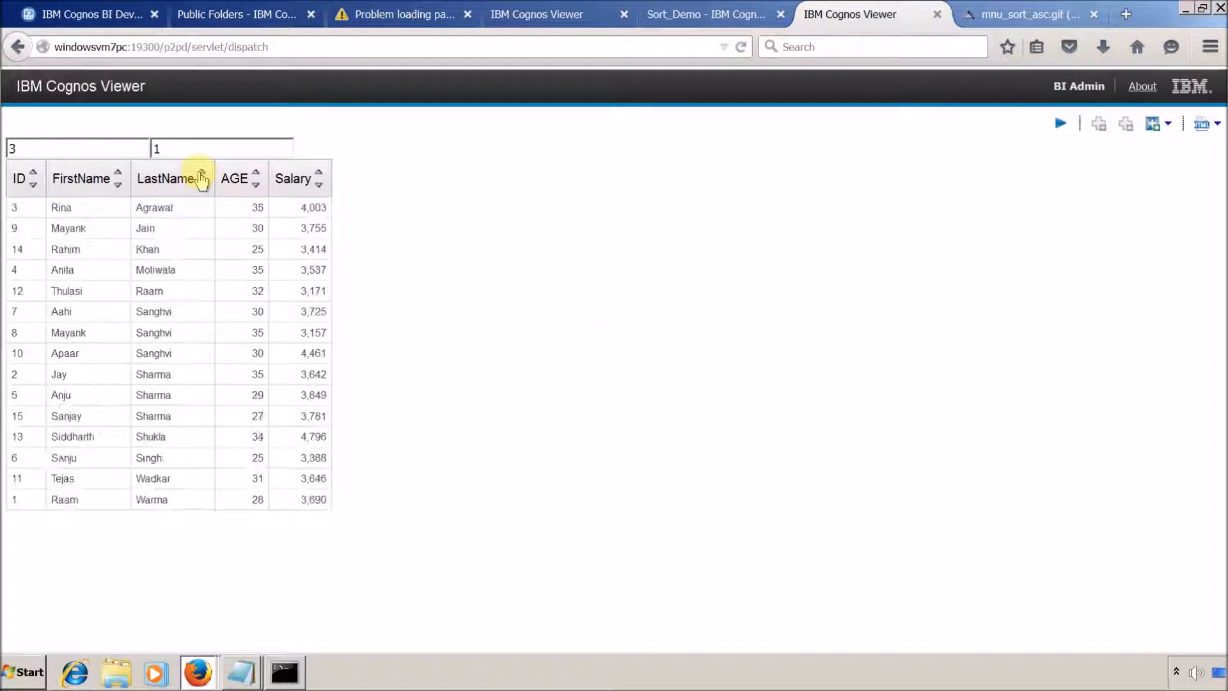
- Test descending sorting on LastName, and both ascending and descending sorting on AGE and Salary in the report output
{"action": "left_click", "coordinate": [202, 186]}
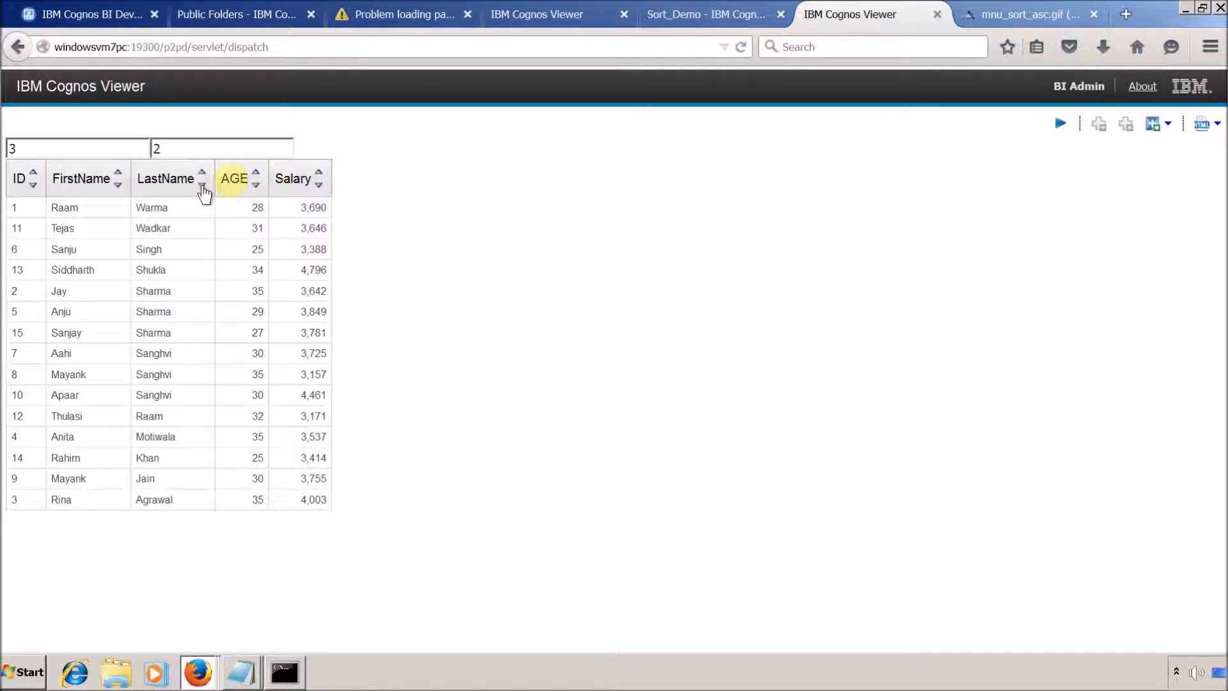
{"action": "left_click", "coordinate": [256, 173]}
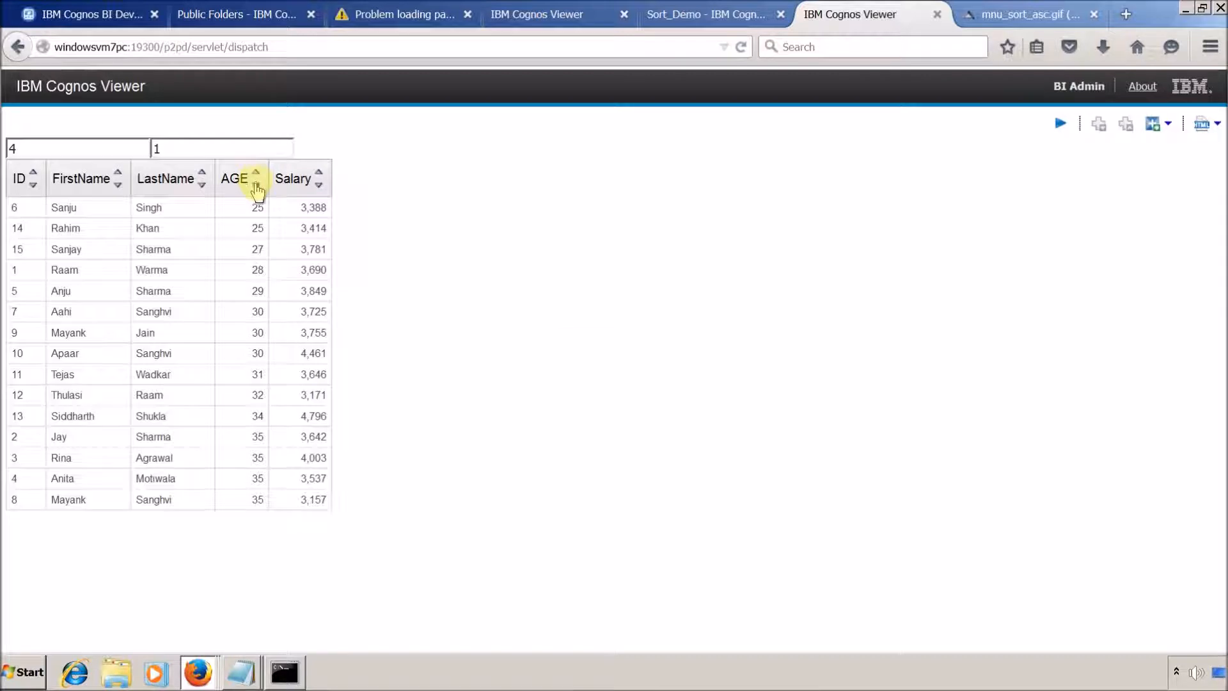
{"action": "left_click", "coordinate": [255, 186]}
{"action": "left_click", "coordinate": [318, 171]}
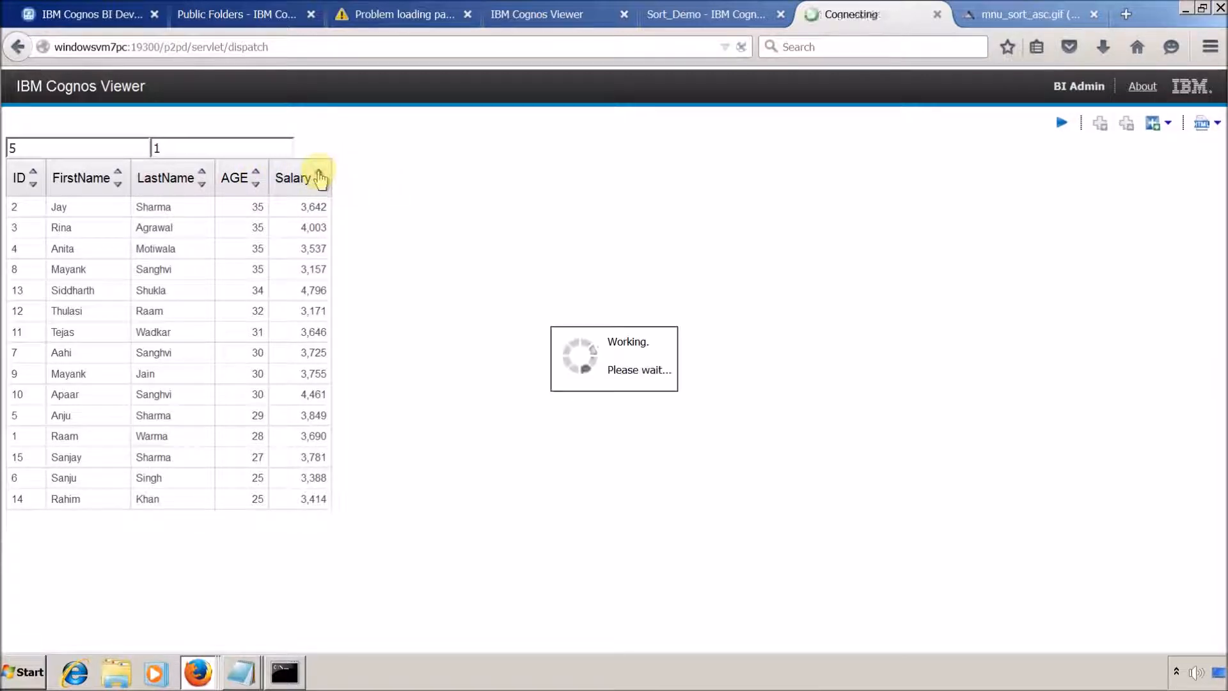
{"action": "left_click", "coordinate": [318, 185]}
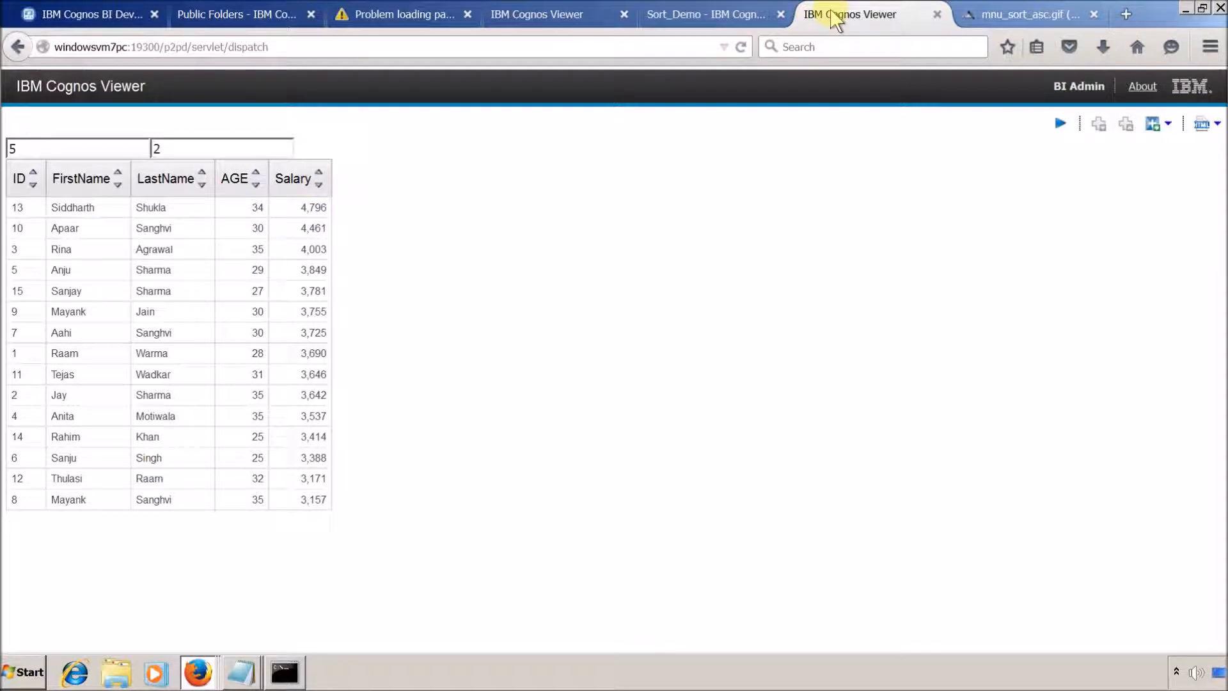
- Compare the output with the finished report's highlighted sort icon and with the earlier prompt-based Sort_Demo output
{"action": "left_click", "coordinate": [578, 16]}
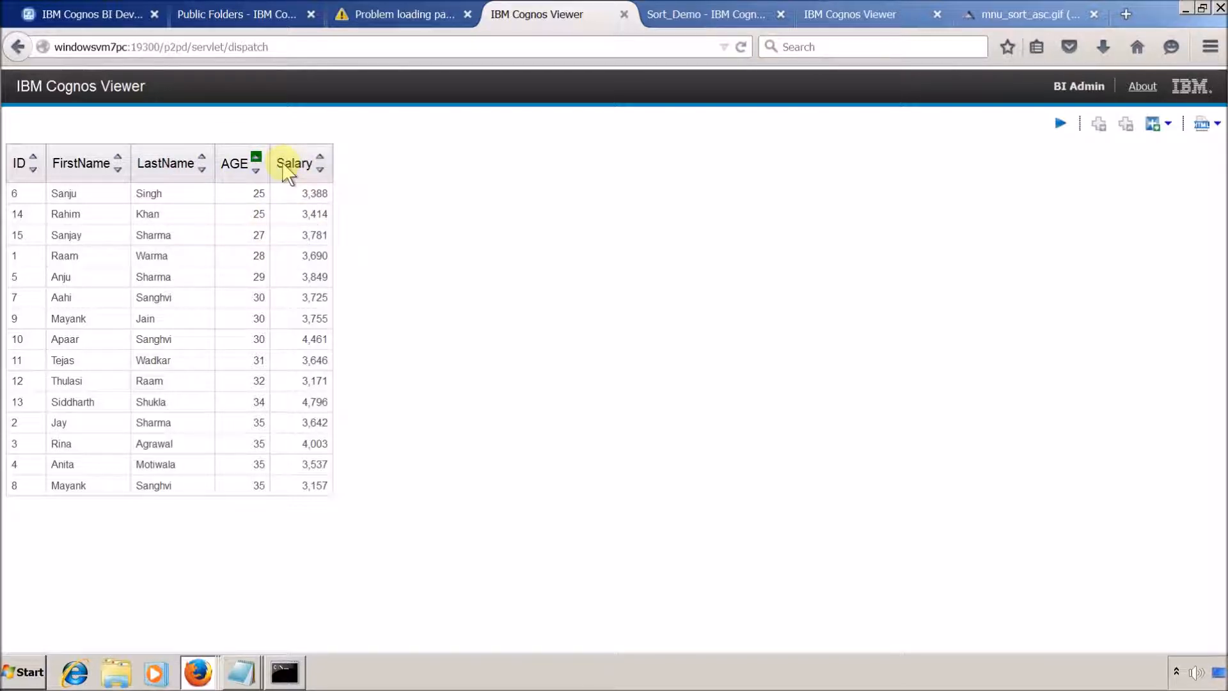
{"action": "left_click", "coordinate": [736, 12]}
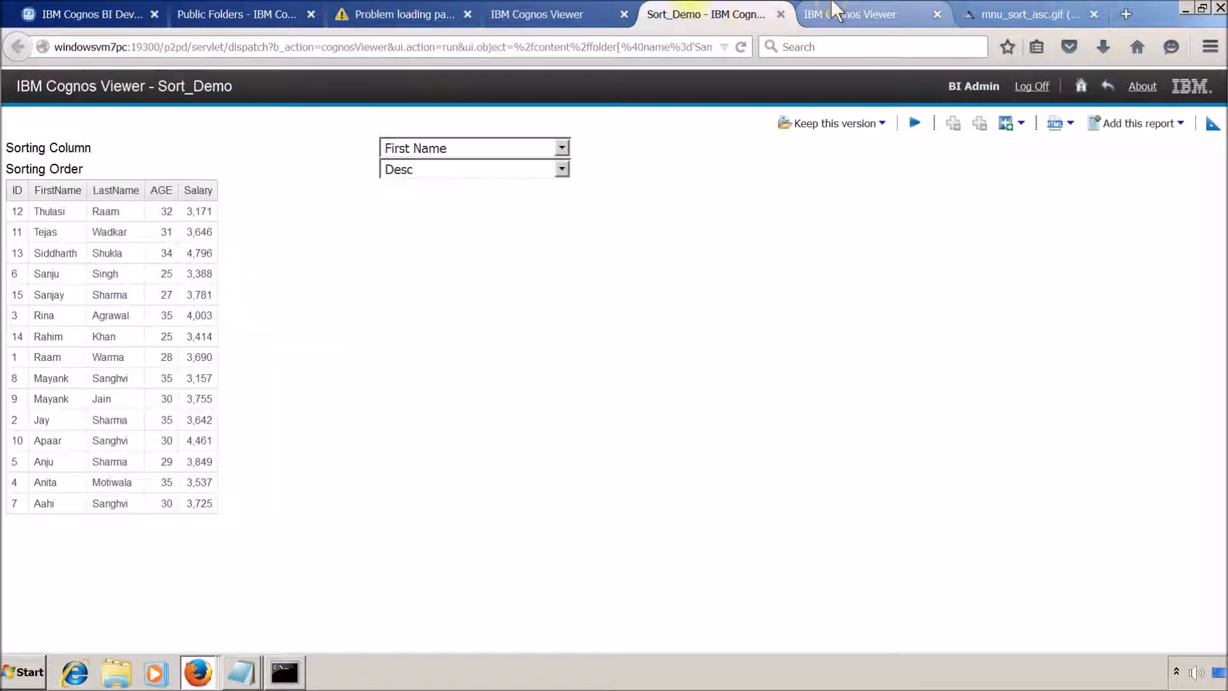
{"action": "left_click", "coordinate": [563, 12]}
- Return to Report Studio, open the script HTML item below the lists, and review its .curr style rule
{"action": "key", "text": "alt+Tab"}
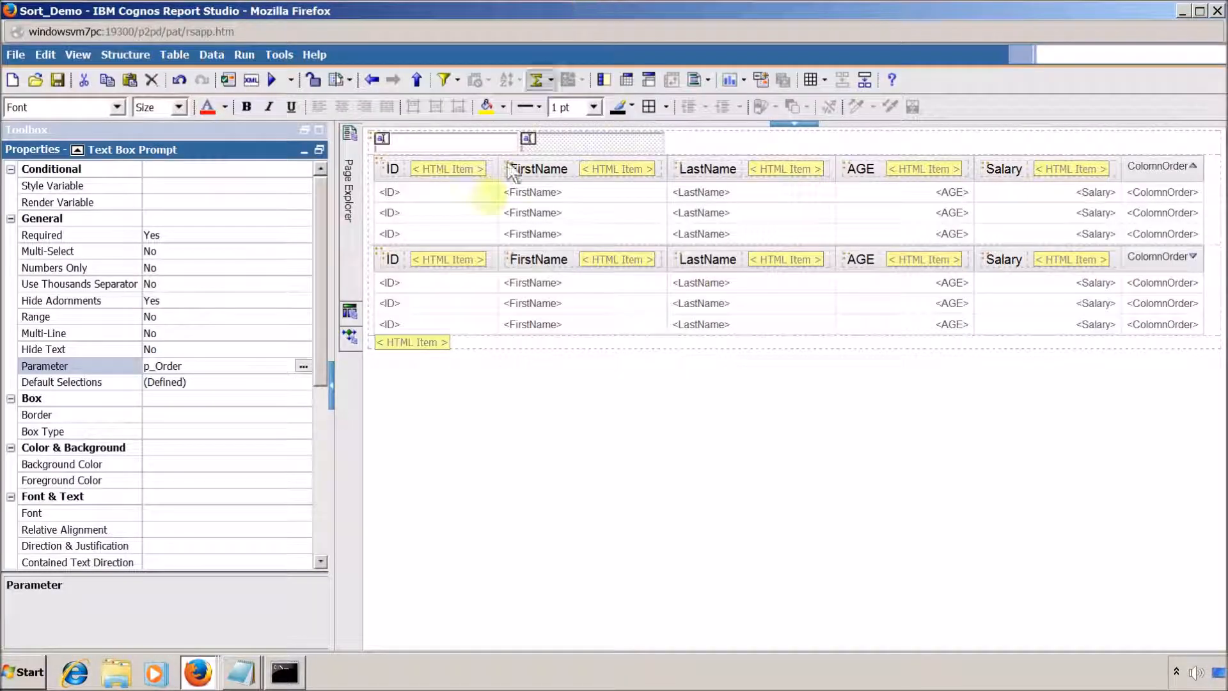
{"action": "double_click", "coordinate": [422, 342]}
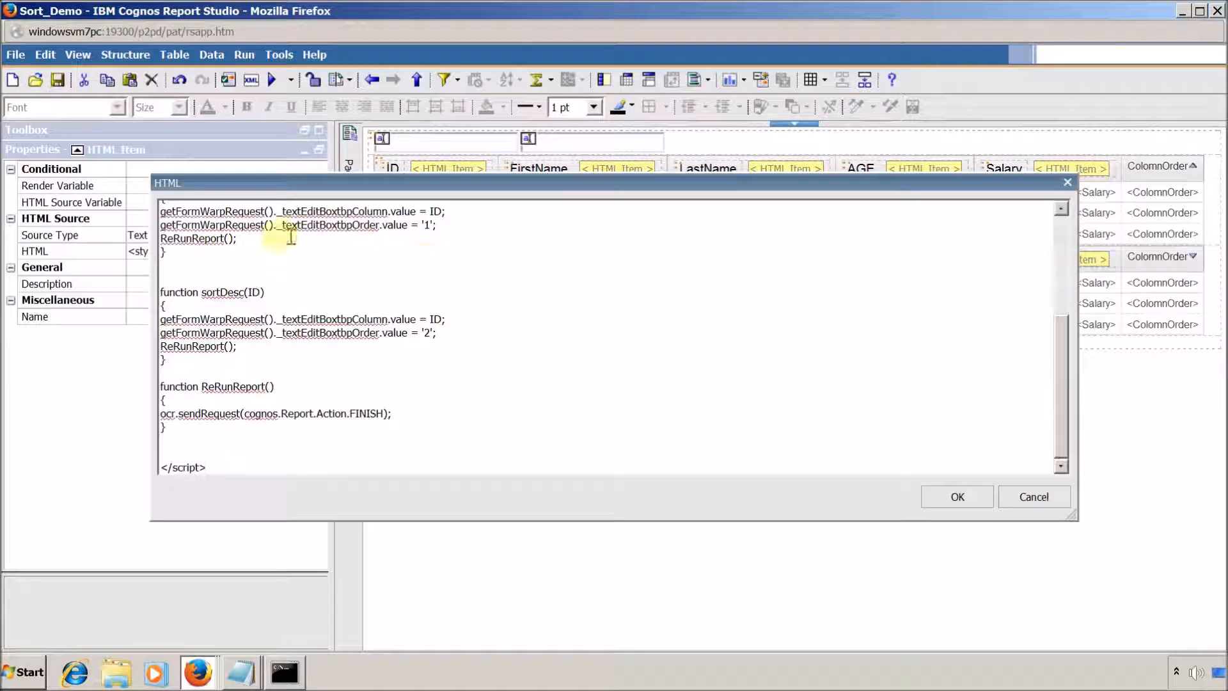
{"action": "left_click_drag", "start_coordinate": [1061, 333], "coordinate": [1065, 221]}
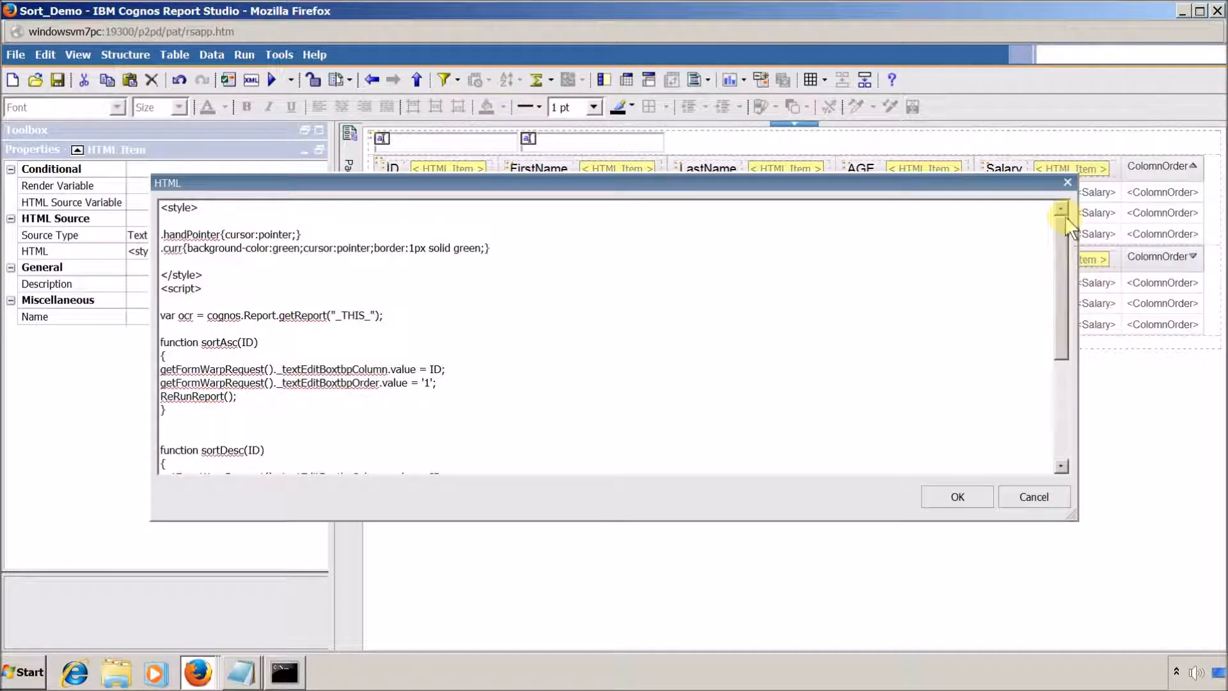
{"action": "left_click", "coordinate": [506, 250]}
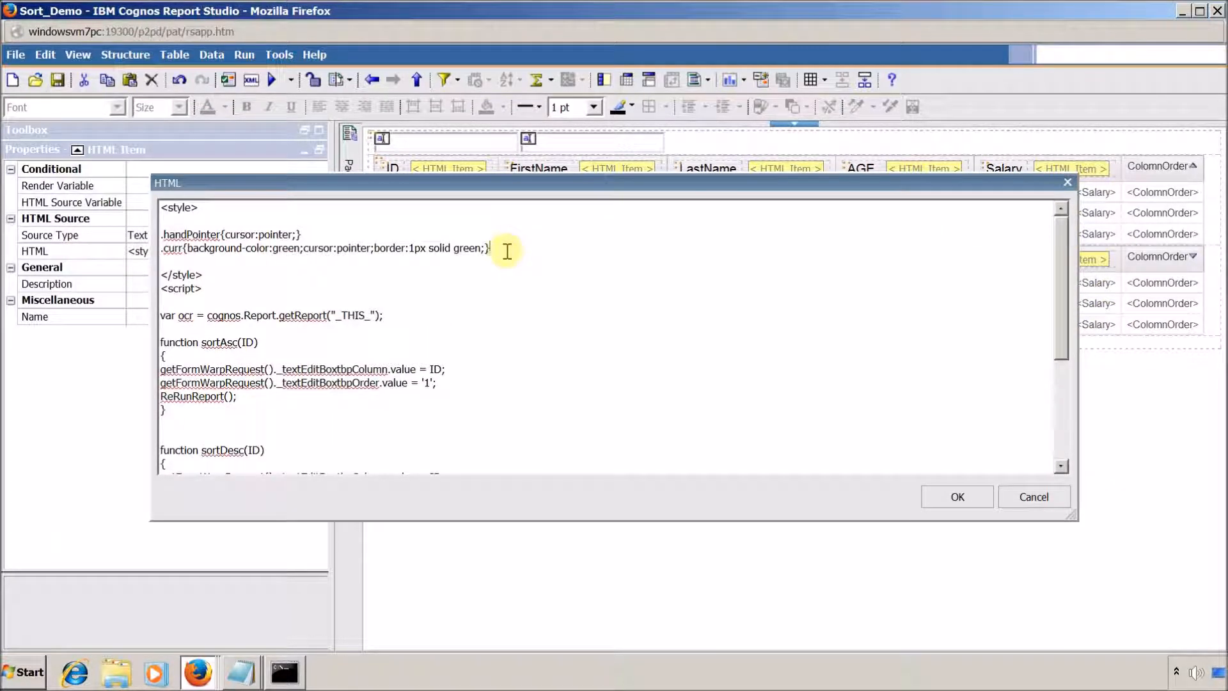
{"action": "left_click_drag", "start_coordinate": [507, 251], "coordinate": [297, 234]}
{"action": "left_click", "coordinate": [197, 258]}
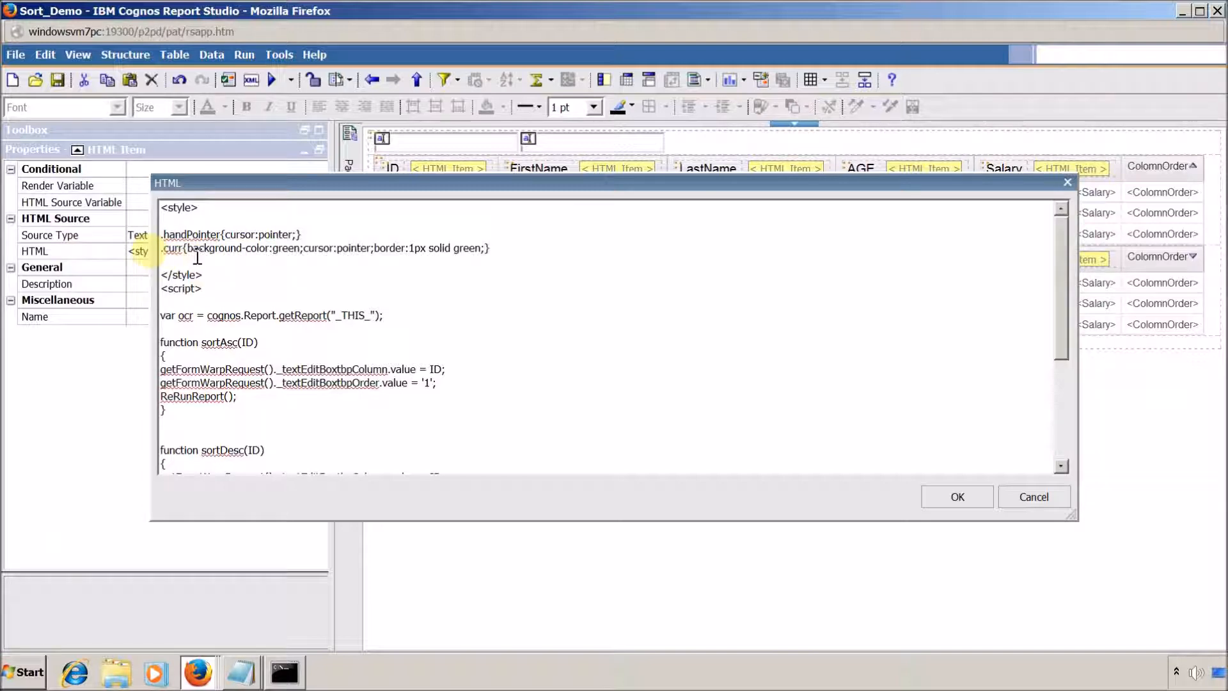
{"action": "triple_click", "coordinate": [197, 257]}
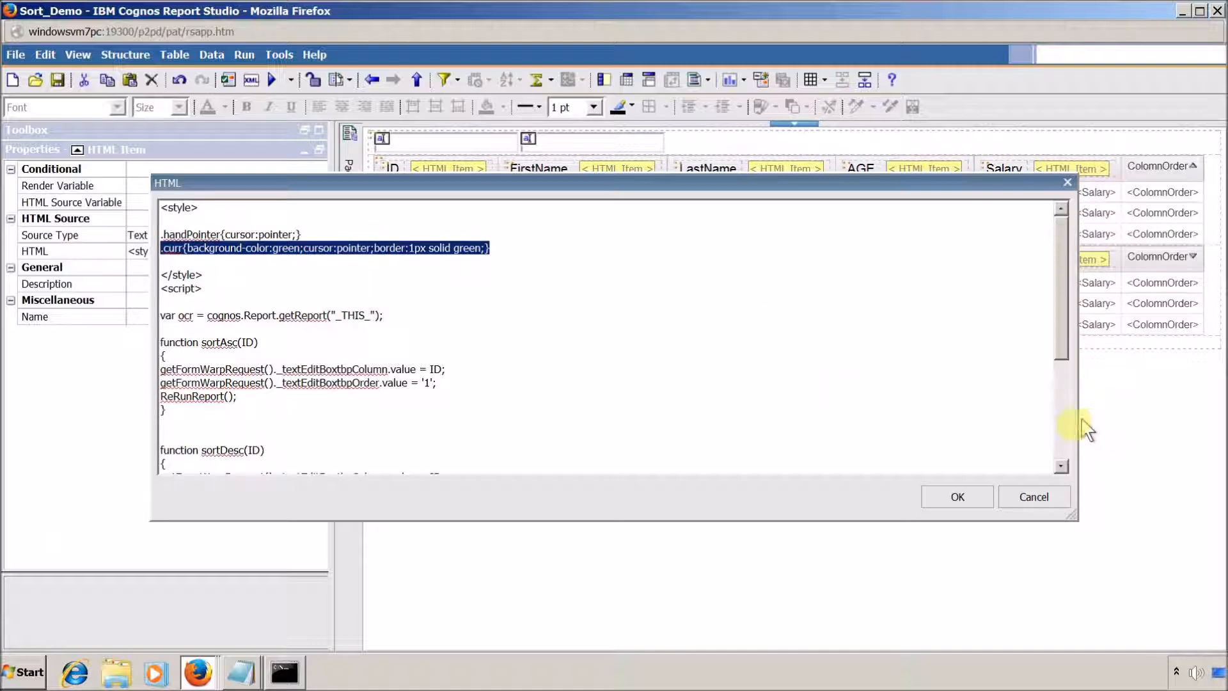
- Add an empty function named currentSelection() after ReRunReport() in the script
{"action": "scroll", "coordinate": [1066, 424], "scroll_direction": "down", "scroll_amount": 4}
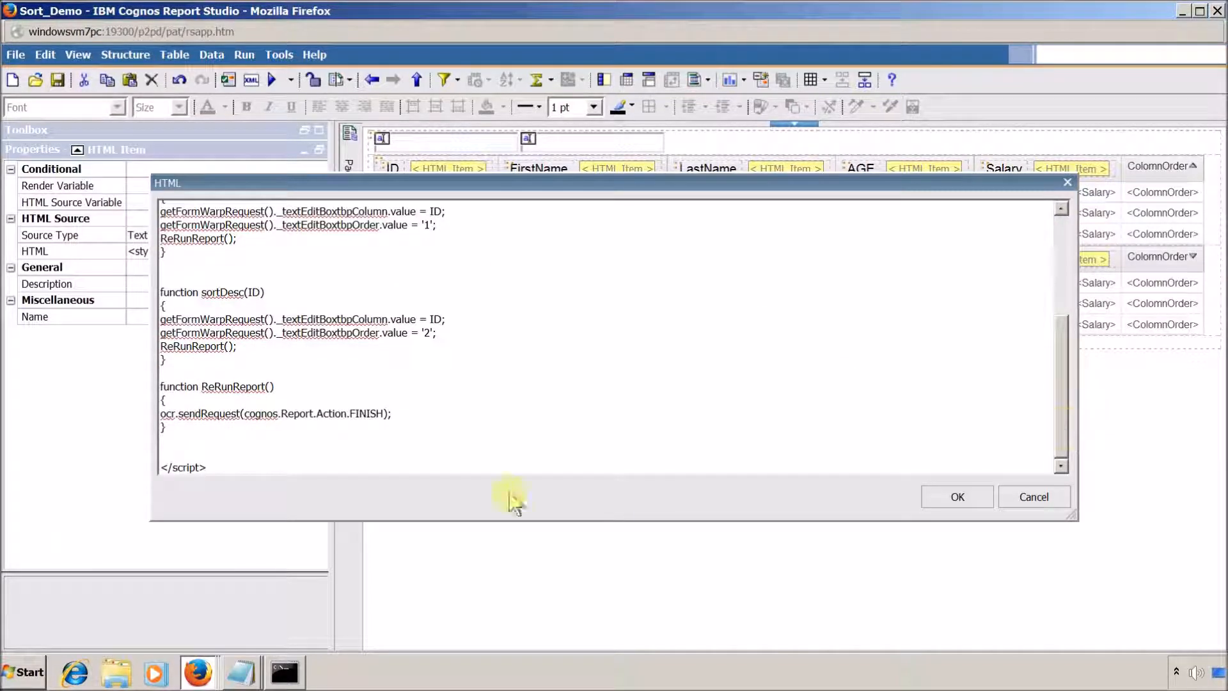
{"action": "key", "text": "Return"}
{"action": "key", "text": "Return"}
{"action": "type", "text": "f"}
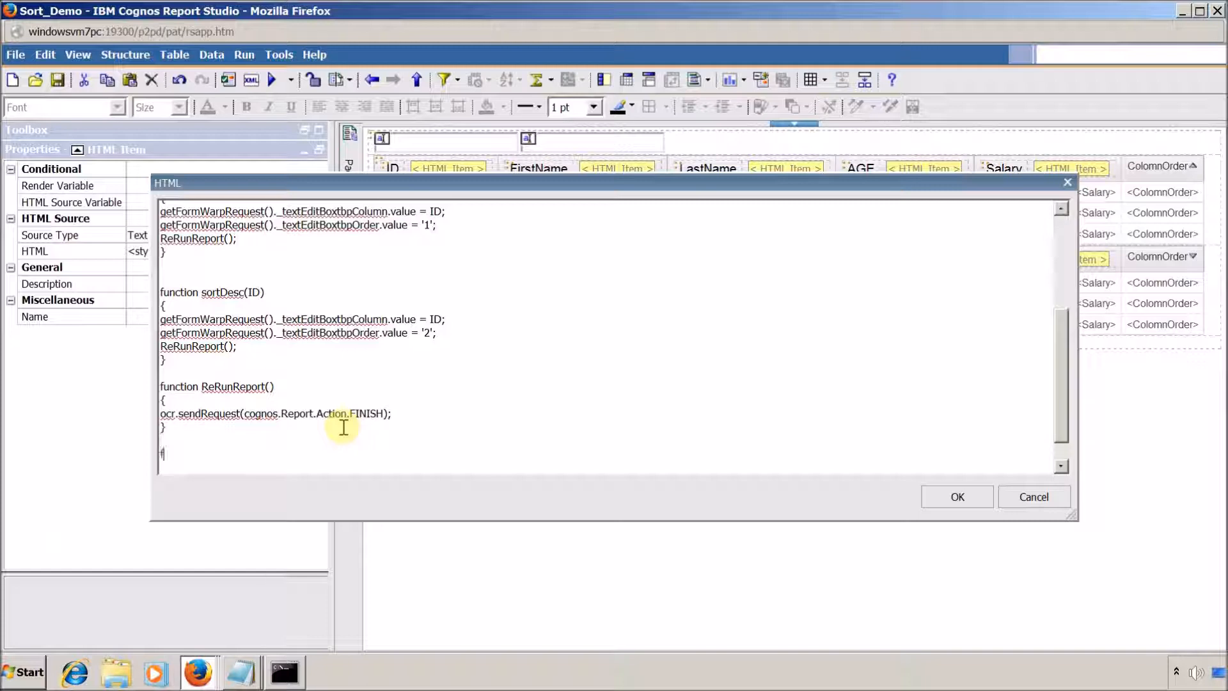
{"action": "type", "text": "unction curre"}
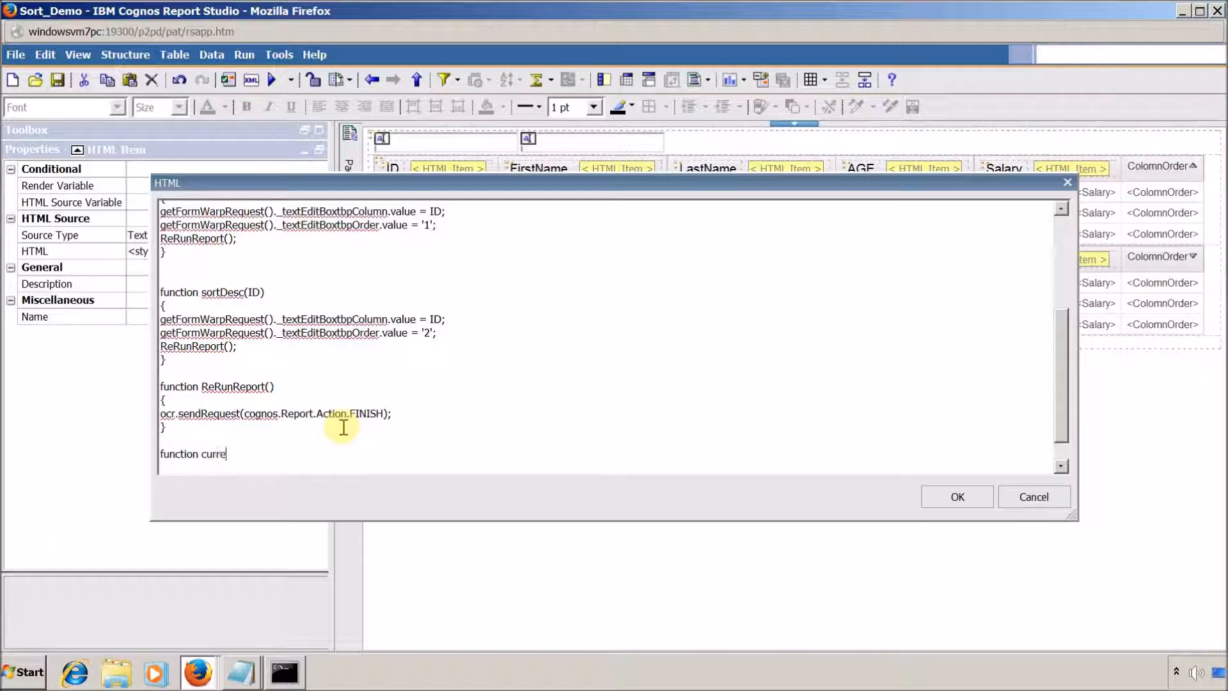
{"action": "type", "text": "ntSelection()"}
{"action": "key", "text": "Return"}
{"action": "type", "text": "{"}
{"action": "key", "text": "Return"}
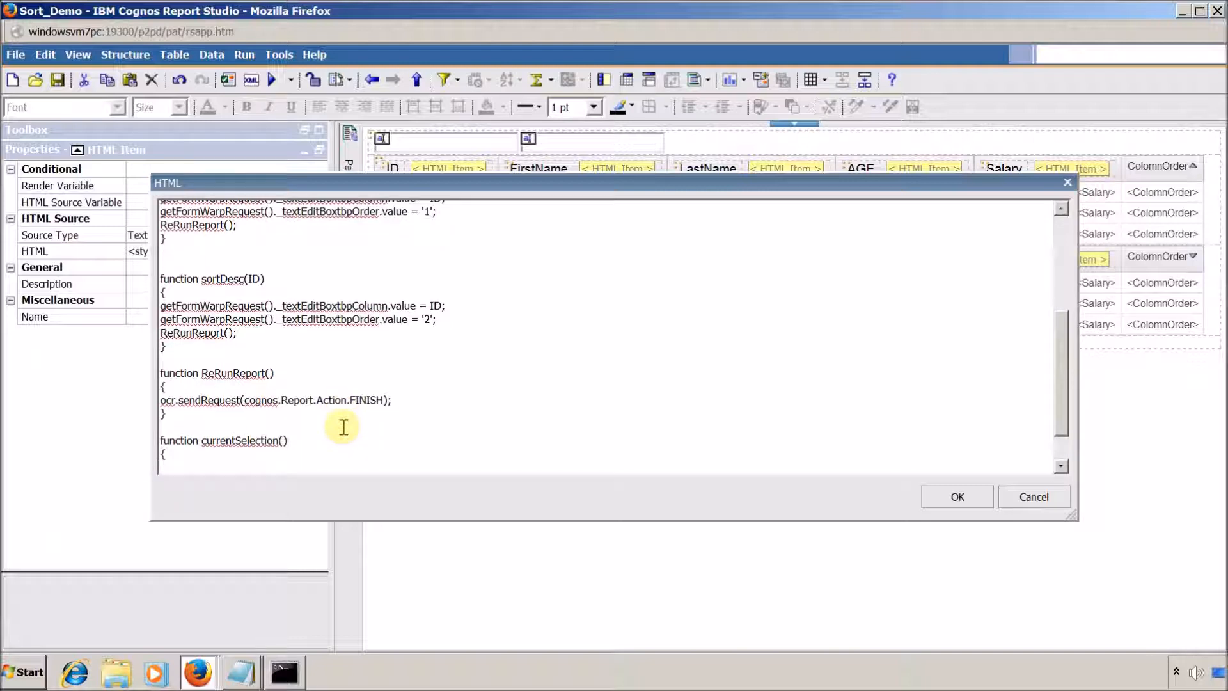
{"action": "type", "text": "}"}
{"action": "key", "text": "Return"}
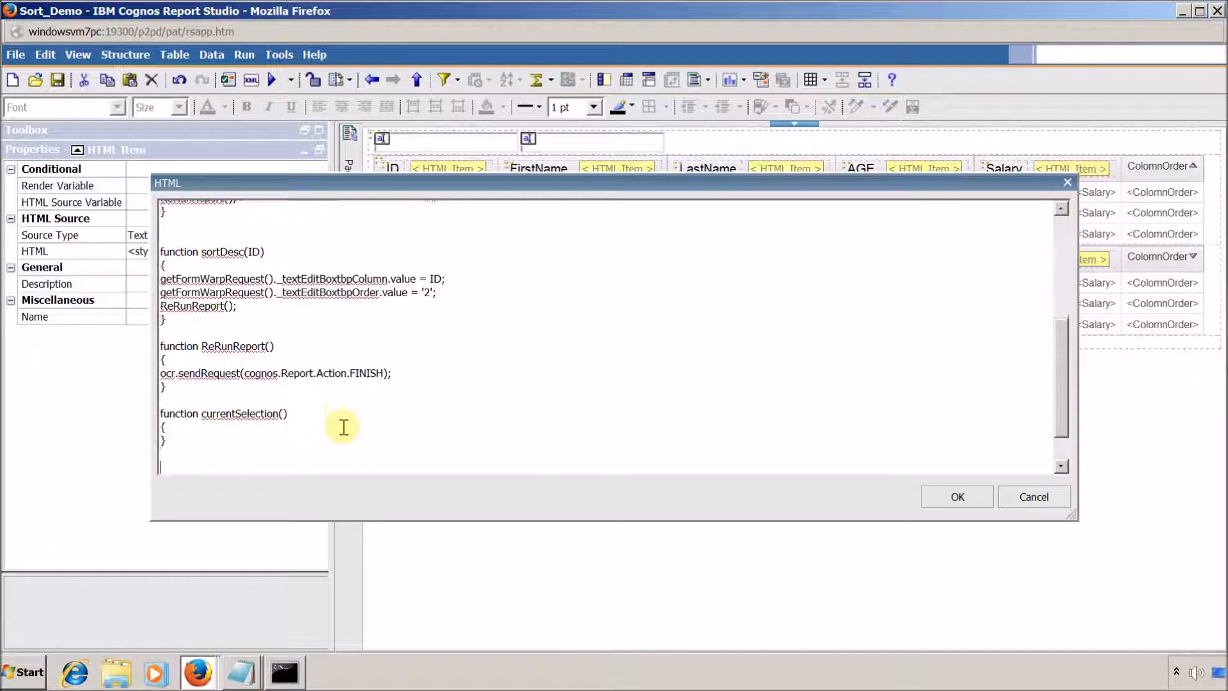
{"action": "key", "text": "Return"}
- Add the call currentSelection(); below the new function's closing brace
{"action": "key", "text": "shift+End"}
{"action": "key", "text": "ctrl+c"}
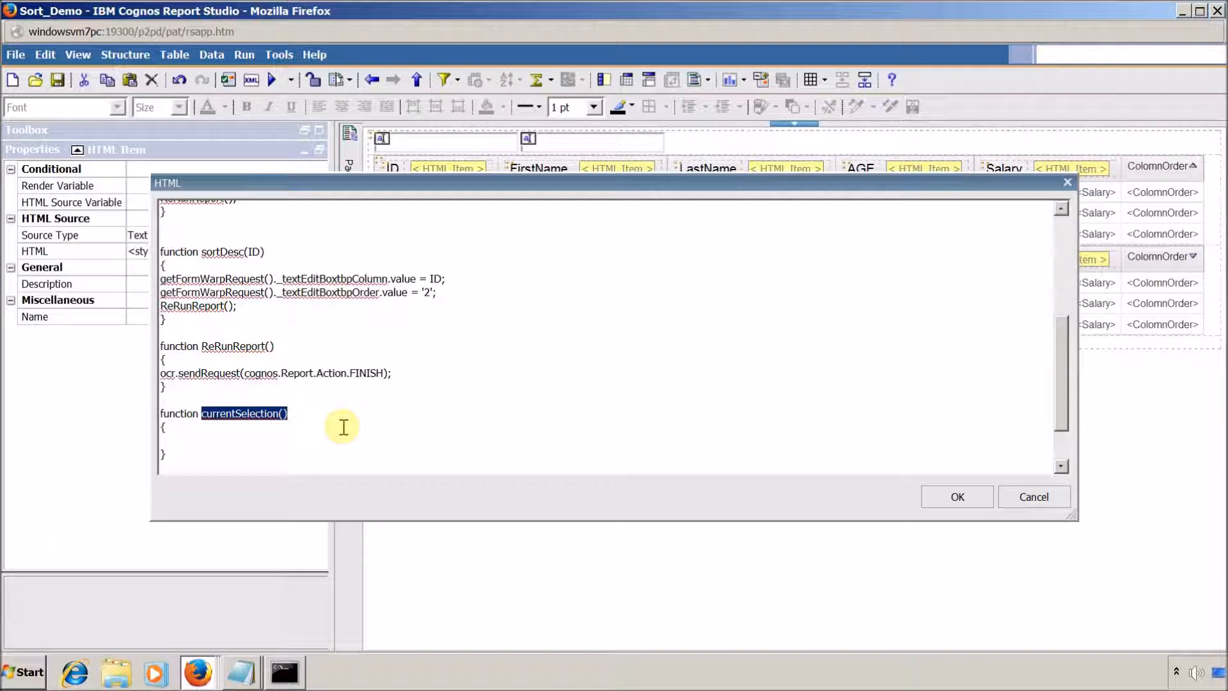
{"action": "key", "text": "Down"}
{"action": "key", "text": "Down"}
{"action": "key", "text": "Down"}
{"action": "key", "text": "Down"}
{"action": "key", "text": "Return"}
{"action": "key", "text": "Return"}
{"action": "key", "text": "Up"}
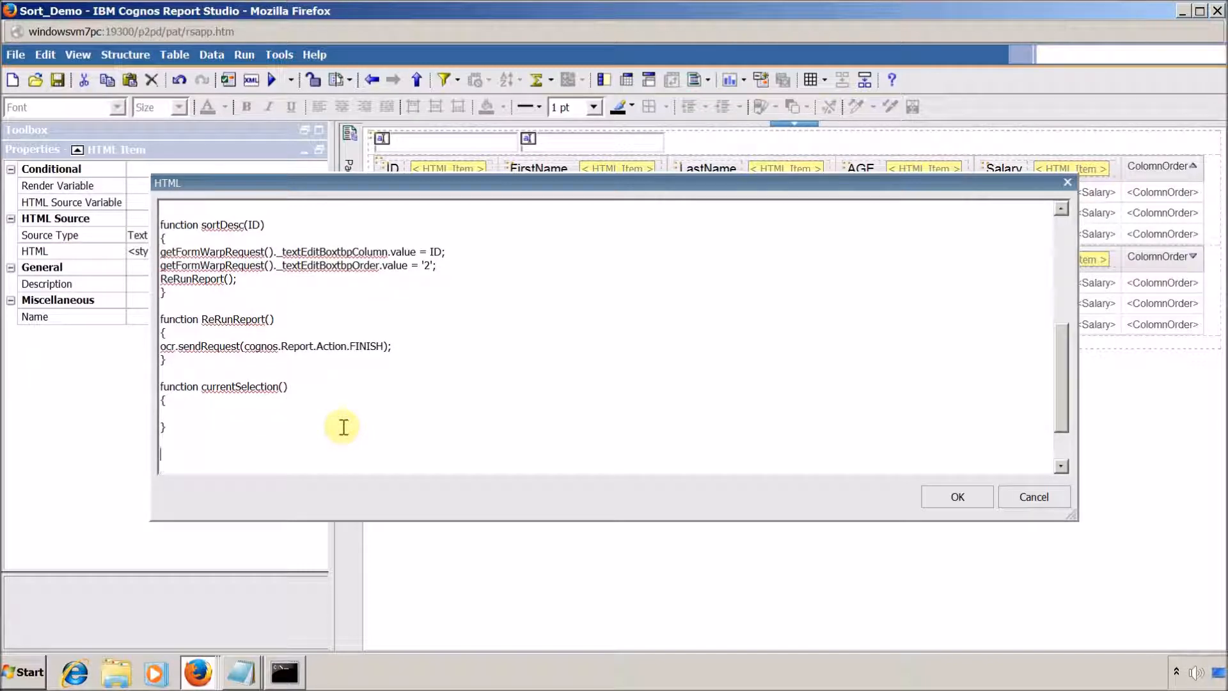
{"action": "key", "text": "ctrl+v"}
{"action": "key", "text": "Return"}
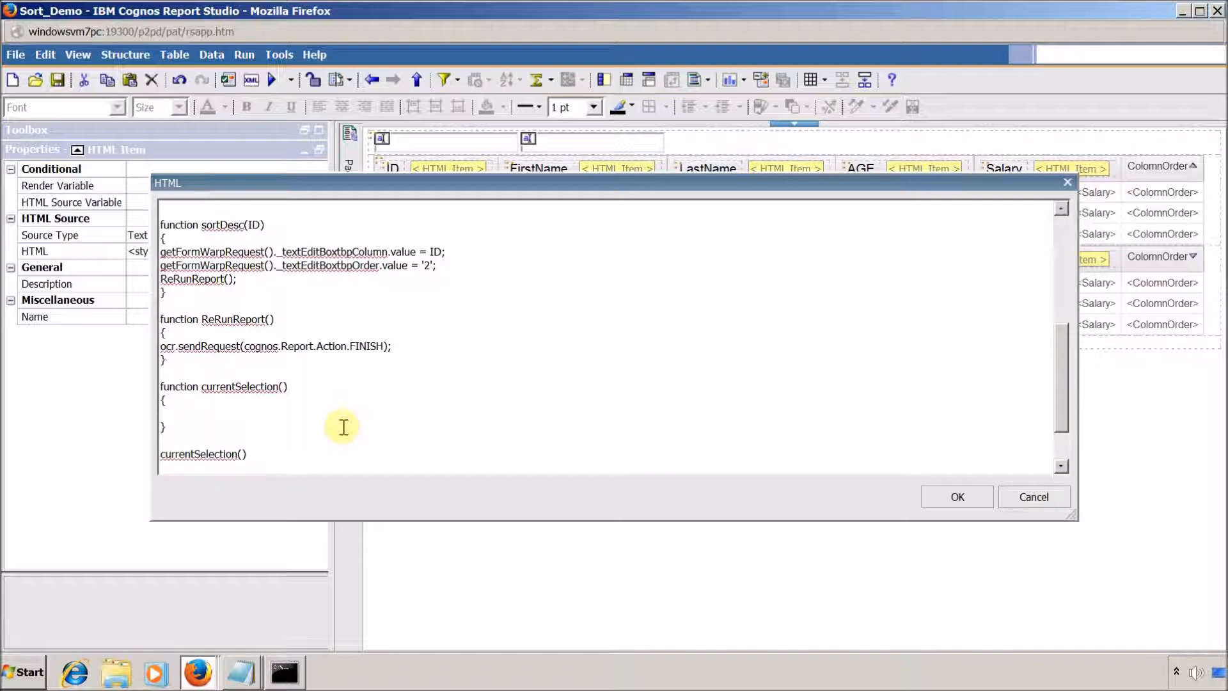
{"action": "type", "text": ";"}
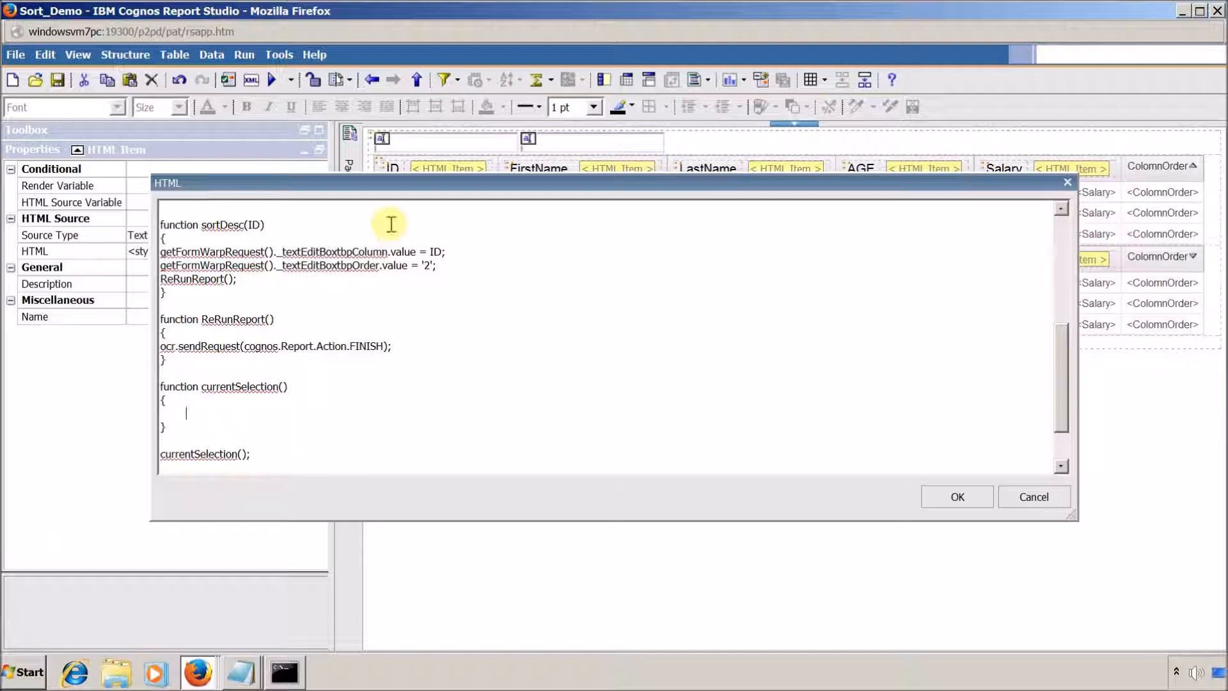
- Add alert(getFormWarpRequest()._textEditBoxtbpColumn.value); inside the currentSelection() function
{"action": "left_click_drag", "start_coordinate": [416, 251], "coordinate": [154, 253]}
{"action": "key", "text": "ctrl+c"}
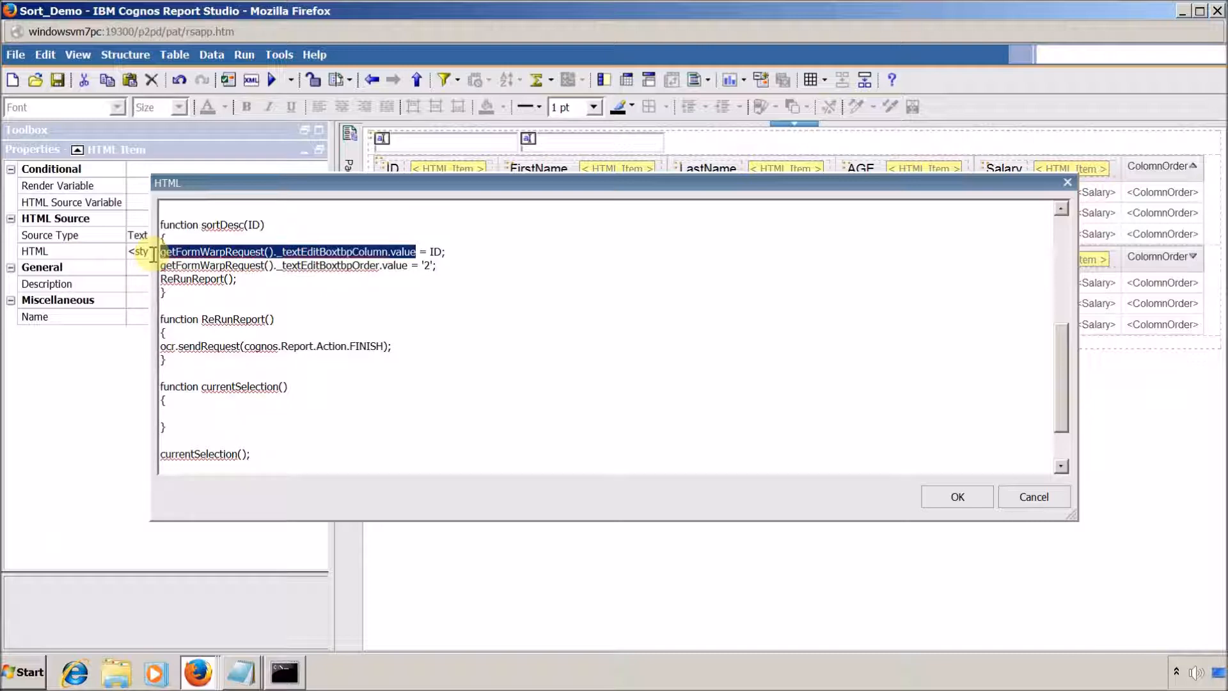
{"action": "left_click", "coordinate": [153, 254]}
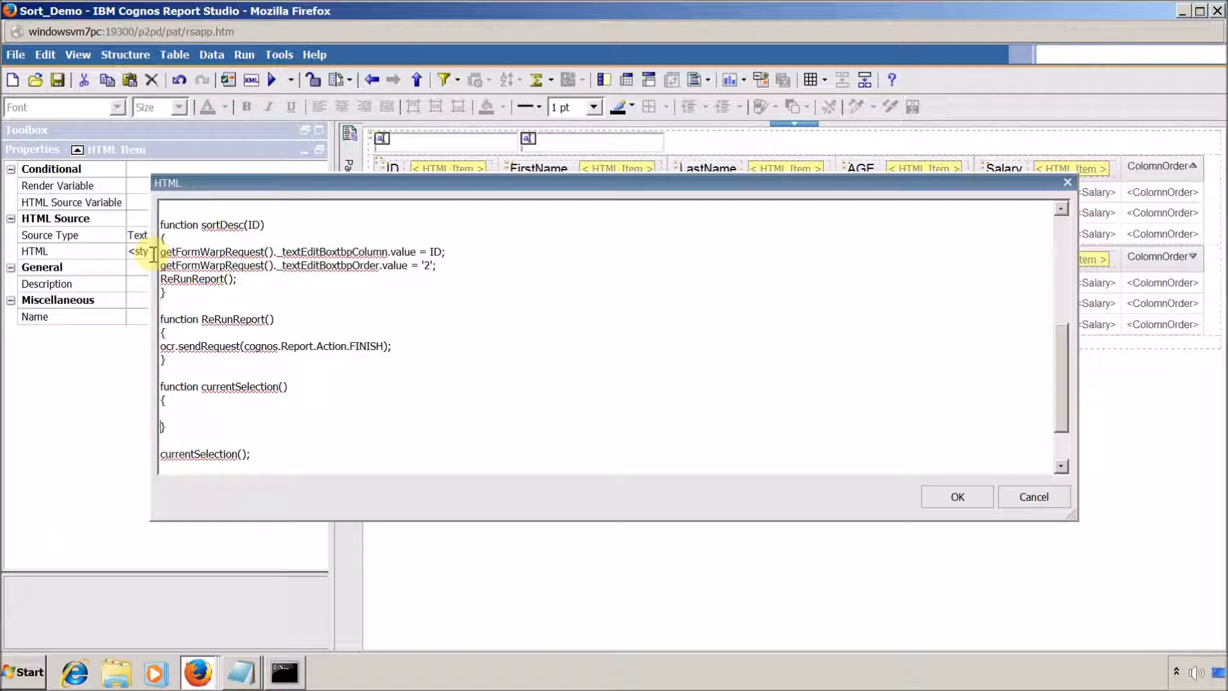
{"action": "key", "text": "Tab"}
{"action": "type", "text": "alert("}
{"action": "key", "text": "ctrl+v"}
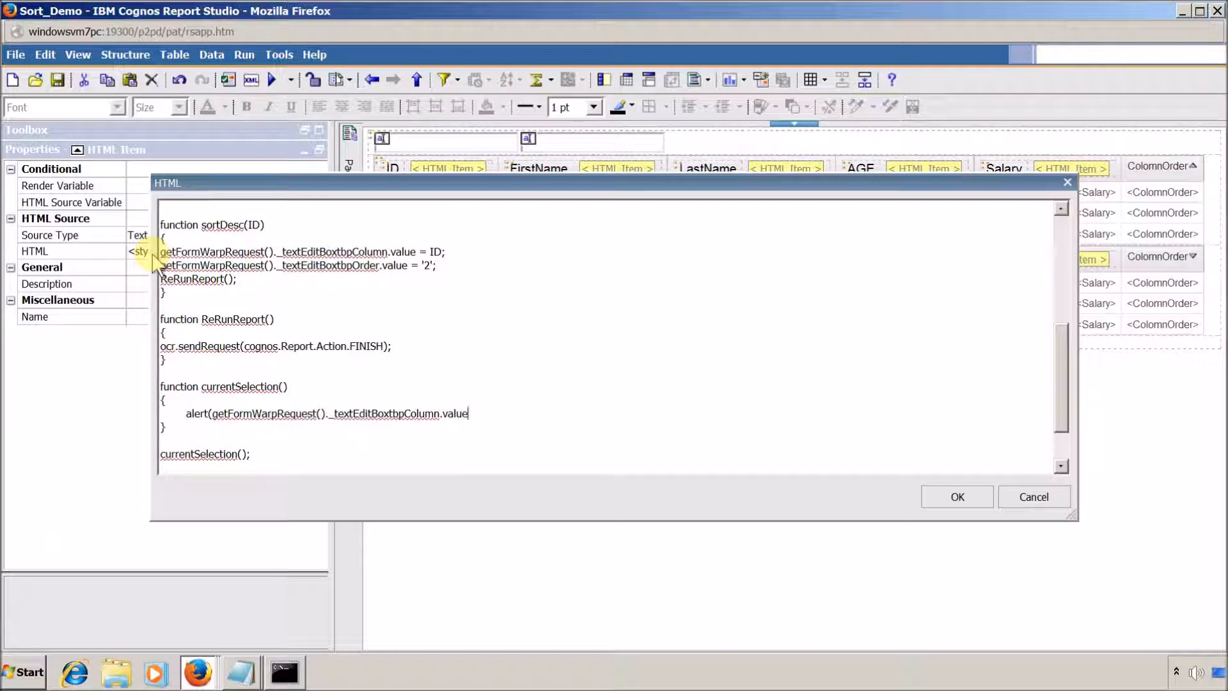
{"action": "type", "text": ");"}
{"action": "key", "text": "Return"}
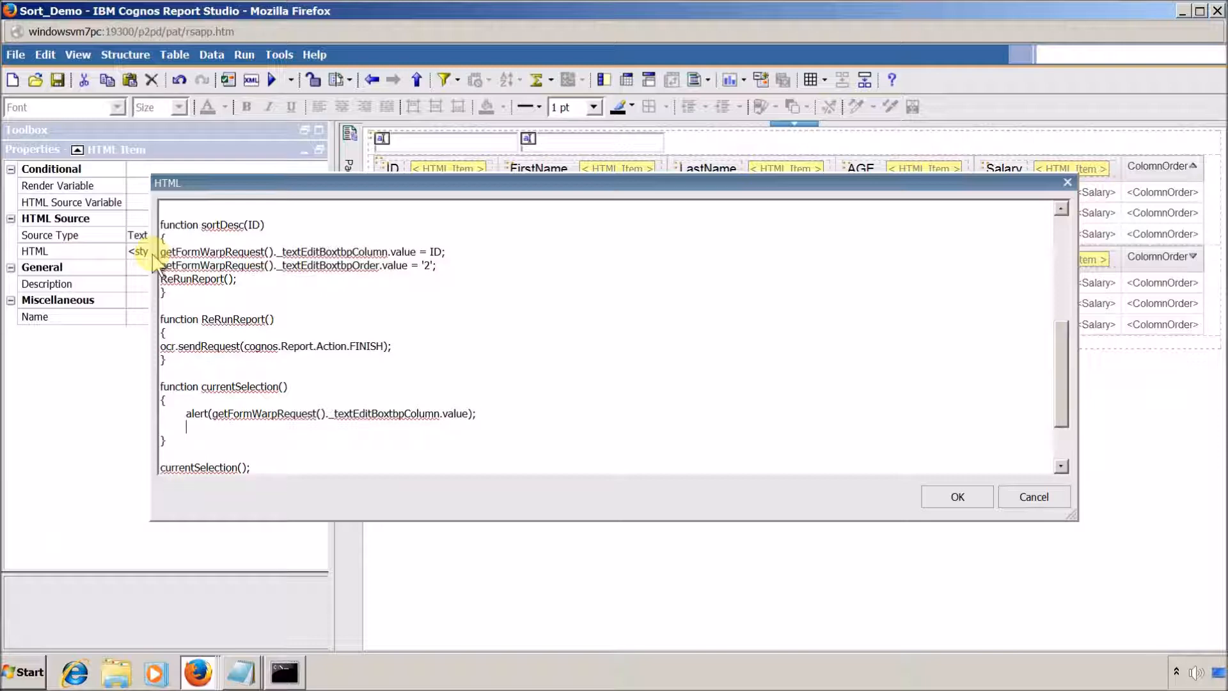
- Add a second line, alert(getFormWarpRequest()._textEditBoxtbpOrder.value);, to currentSelection() and apply the HTML changes
{"action": "key", "text": "Up"}
{"action": "key", "text": "ctrl+shift+Right"}
{"action": "key", "text": "ctrl+shift+Right"}
{"action": "key", "text": "ctrl+shift+Right"}
{"action": "key", "text": "ctrl+shift+Right"}
{"action": "key", "text": "ctrl+shift+Right"}
{"action": "key", "text": "ctrl+c"}
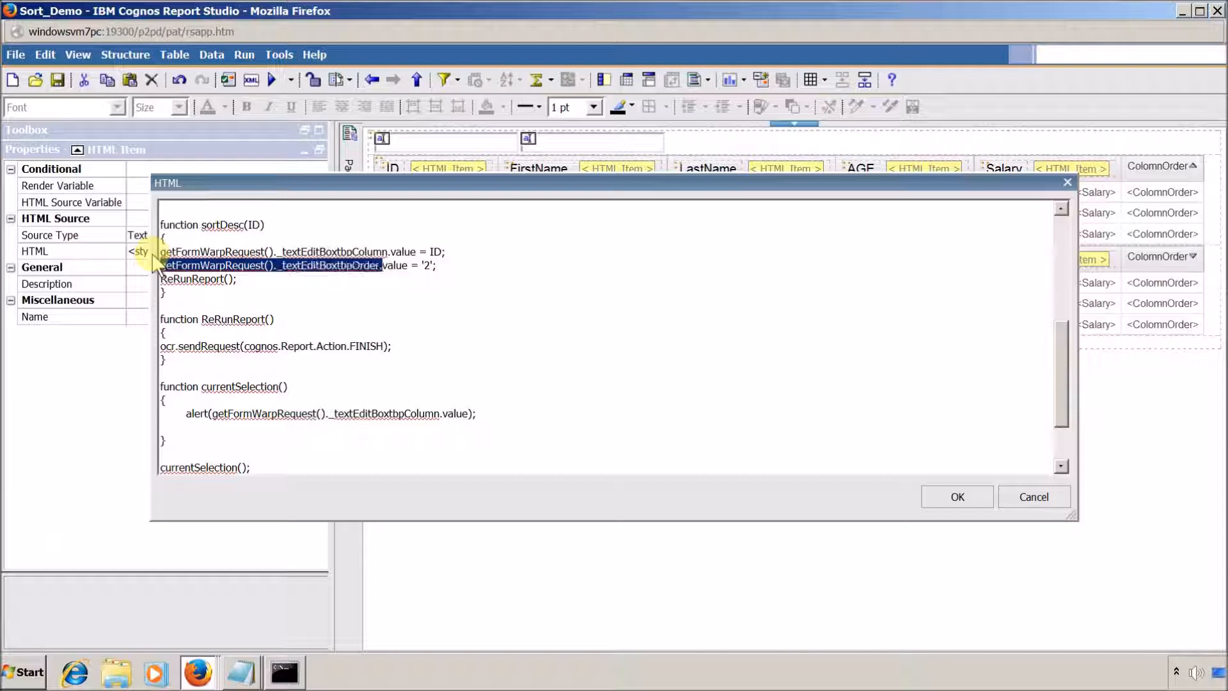
{"action": "key", "text": "Down"}
{"action": "key", "text": "Down"}
{"action": "key", "text": "Down"}
{"action": "key", "text": "Down"}
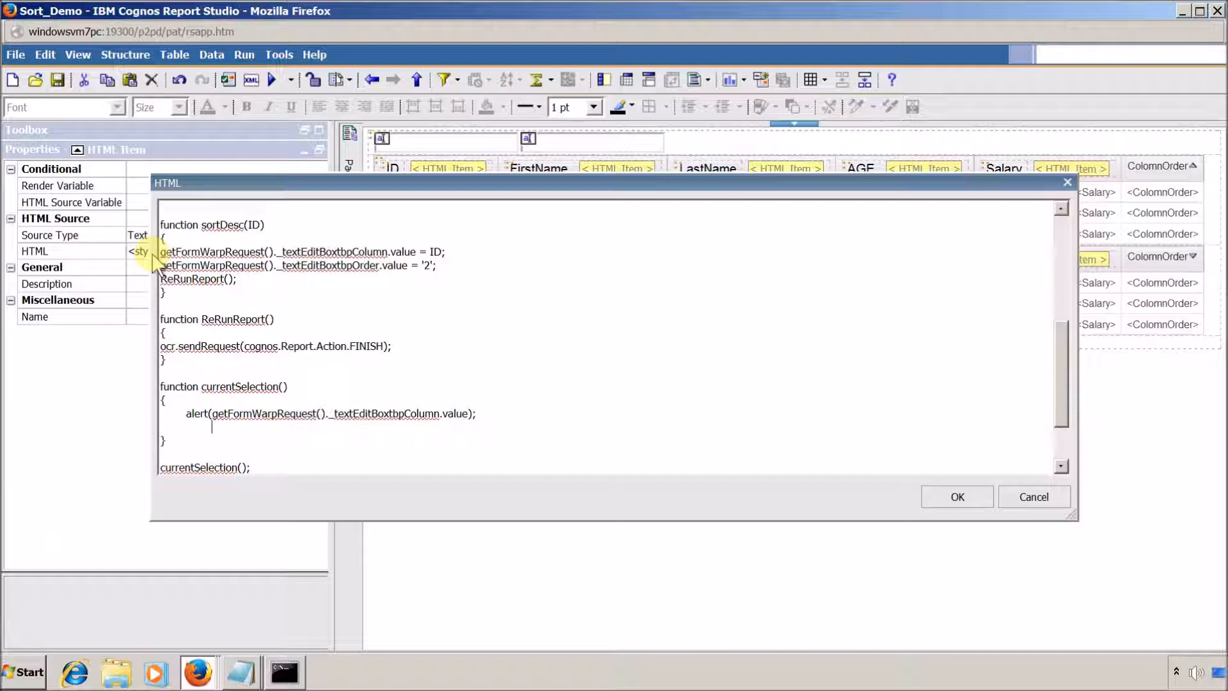
{"action": "type", "text": "alert("}
{"action": "key", "text": "ctrl+v"}
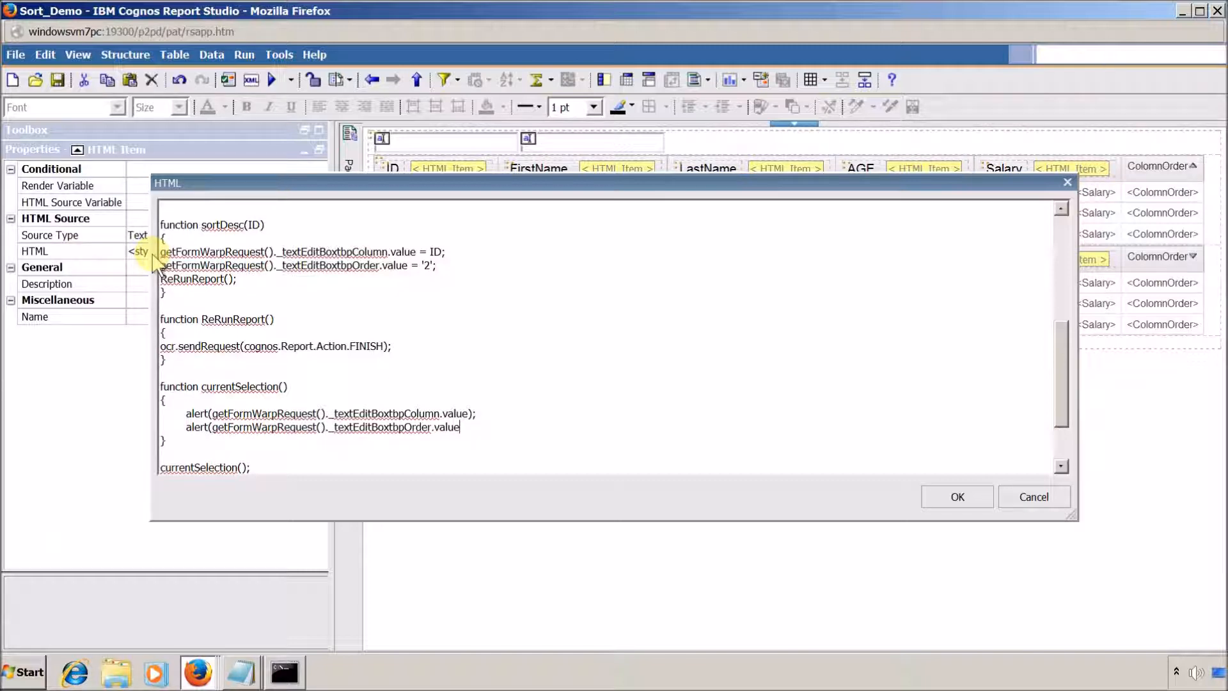
{"action": "type", "text": ");"}
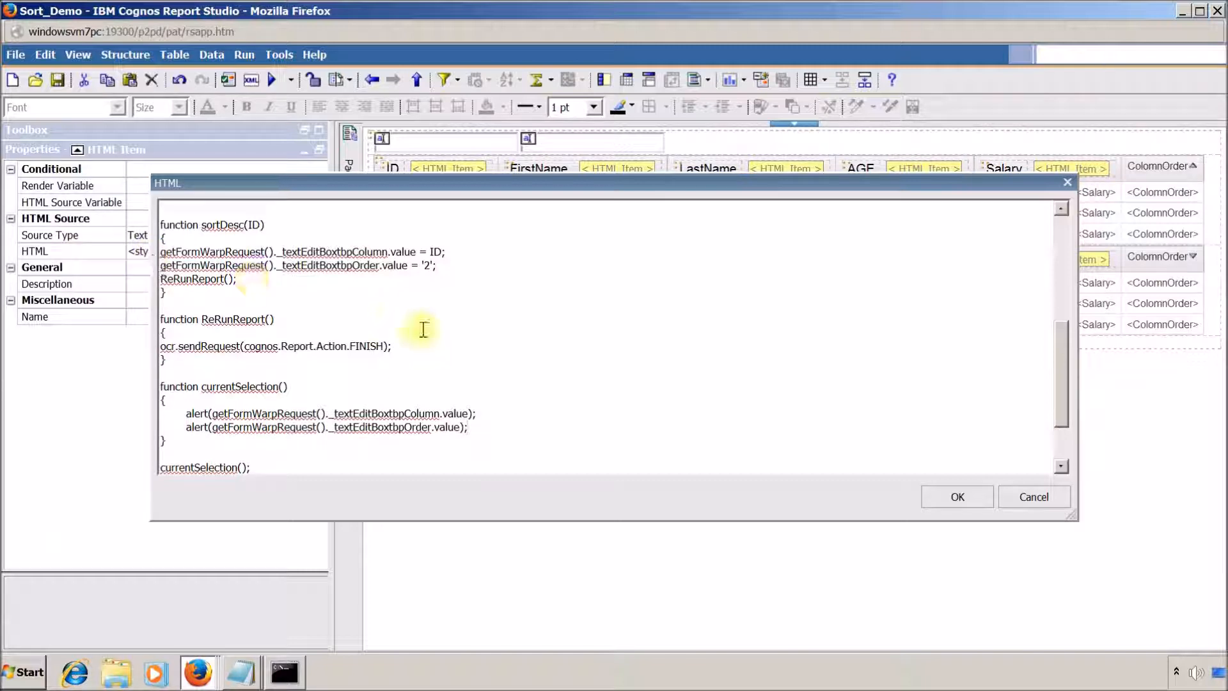
{"action": "left_click", "coordinate": [958, 497]}
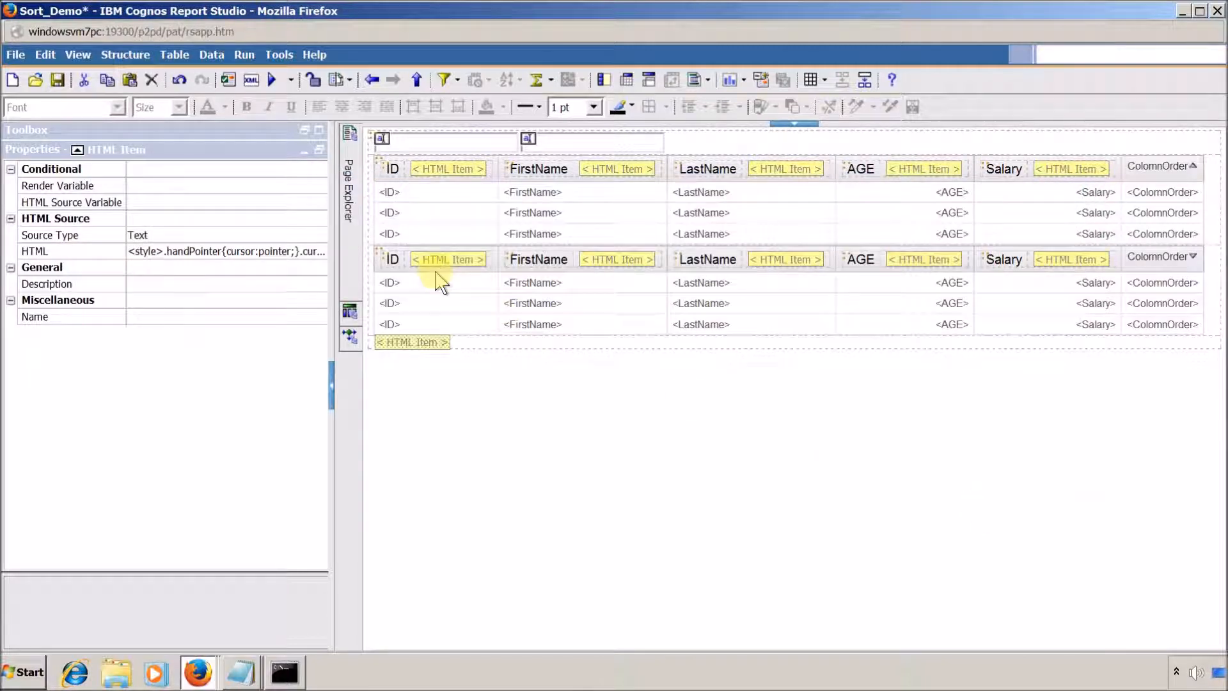
- Save Sort_Demo and run the report, dismissing both alerts from currentSelection()
{"action": "left_click", "coordinate": [60, 82]}
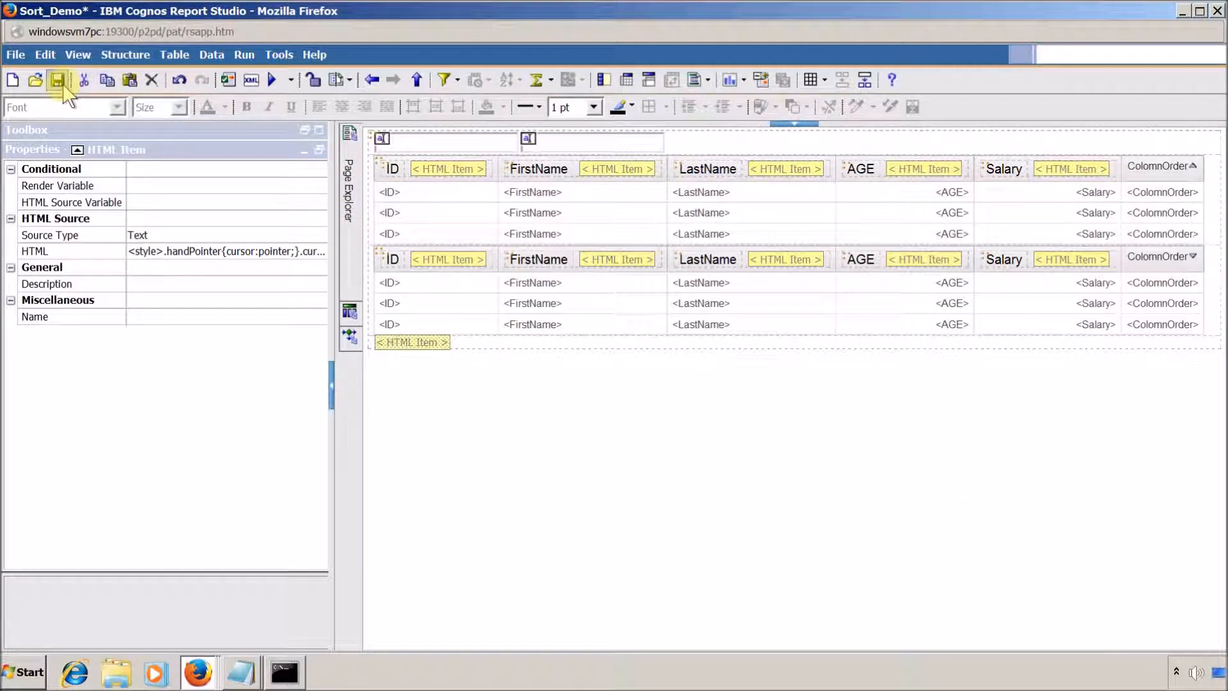
{"action": "left_click", "coordinate": [271, 81]}
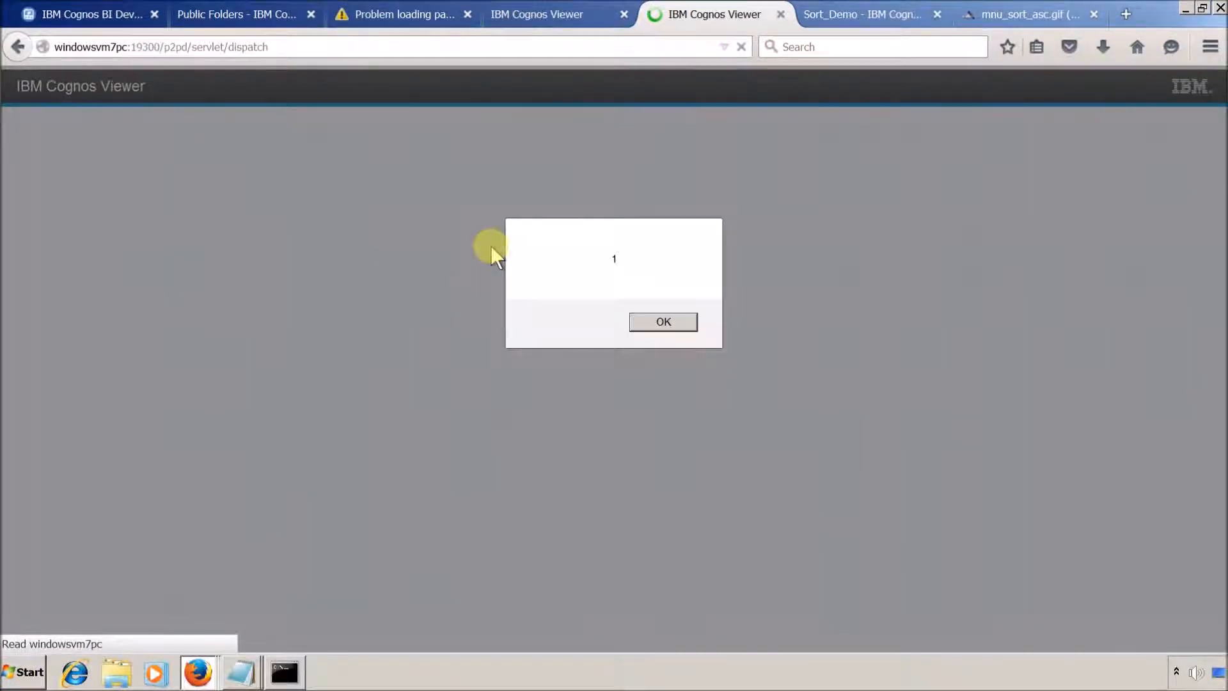
{"action": "left_click", "coordinate": [642, 328]}
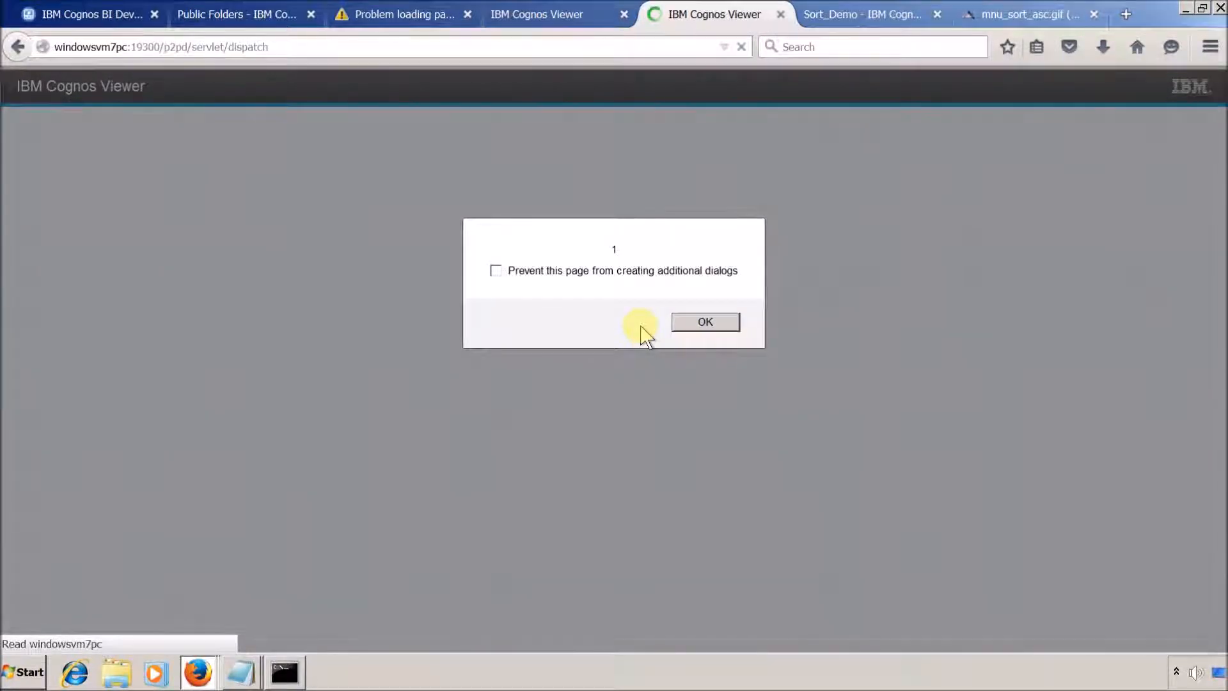
{"action": "left_click", "coordinate": [673, 325]}
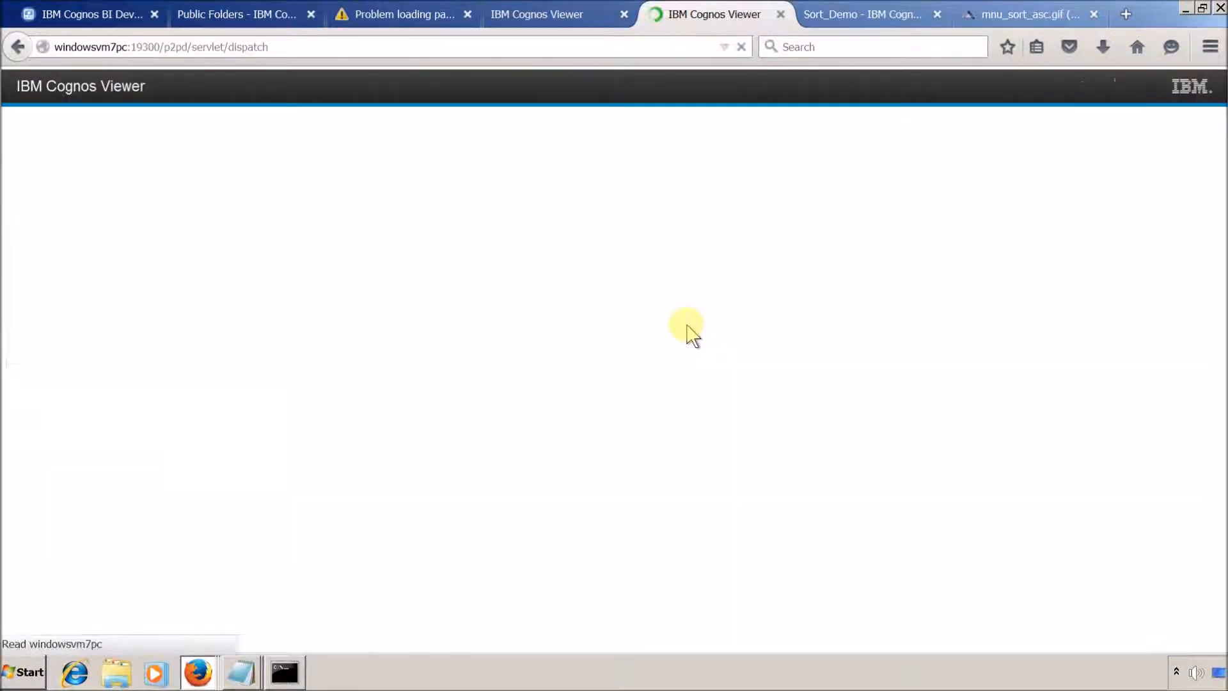
- Sort the report output by AGE in descending order, dismiss both alerts and check the two text box values above the list
{"action": "left_click", "coordinate": [255, 186]}
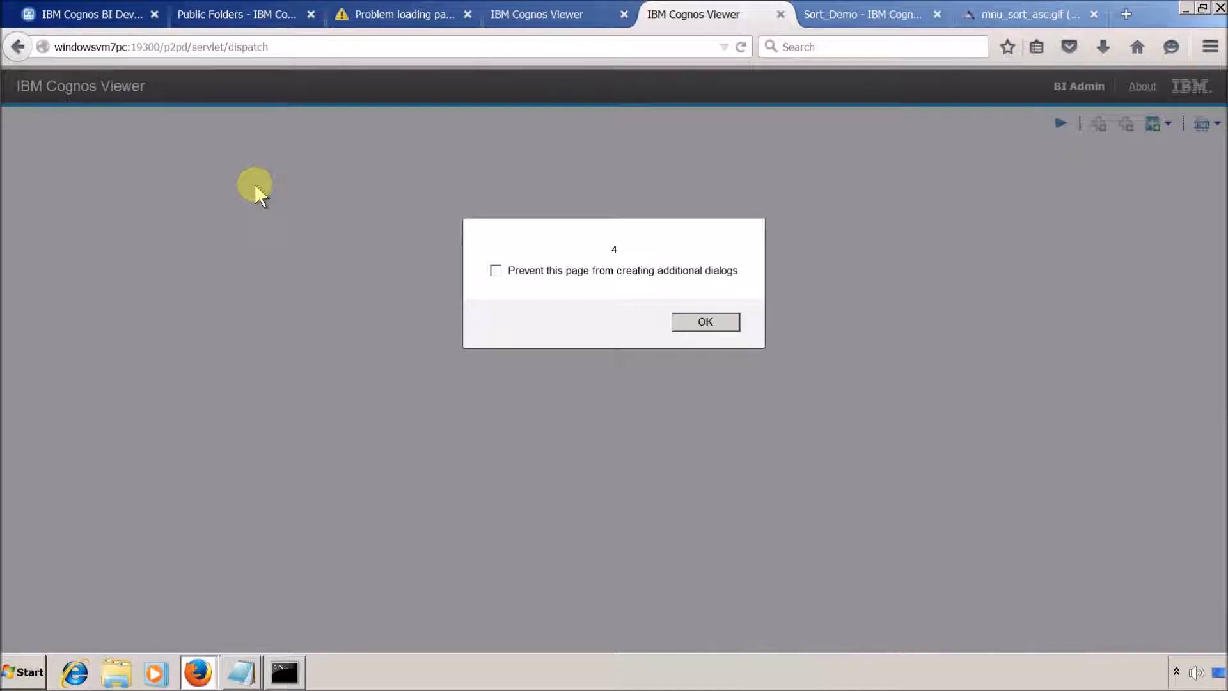
{"action": "left_click", "coordinate": [704, 326]}
{"action": "left_click", "coordinate": [703, 325]}
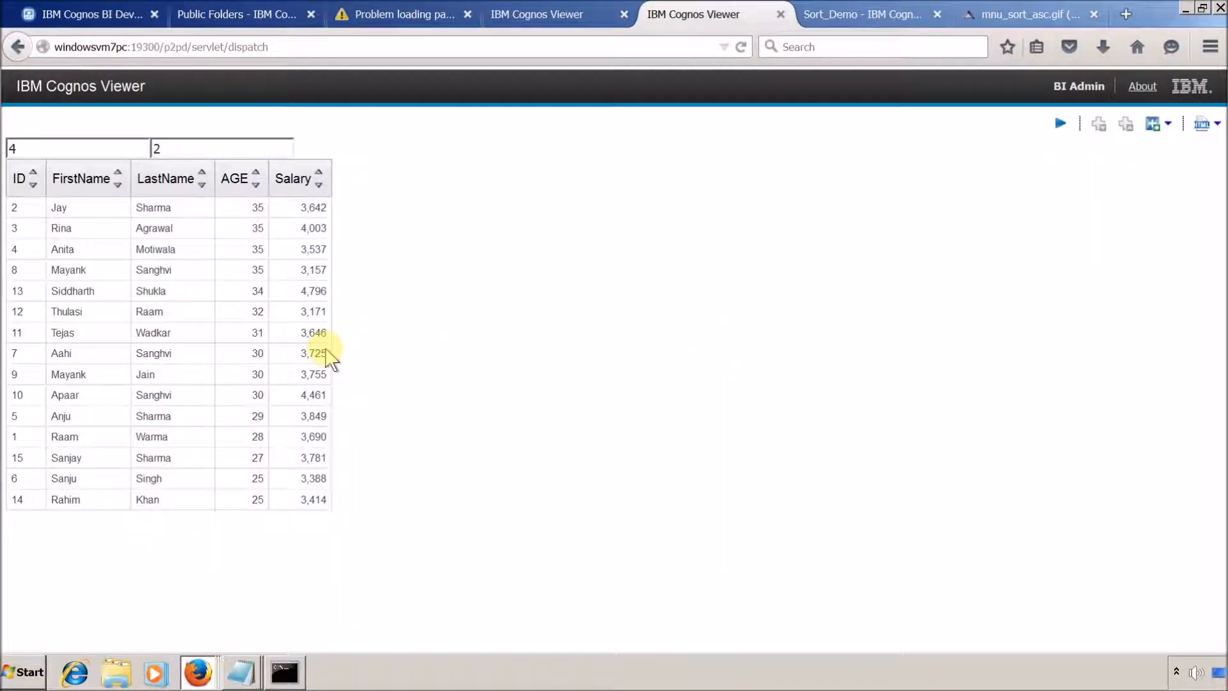
{"action": "double_click", "coordinate": [21, 141]}
{"action": "key", "text": "Tab"}
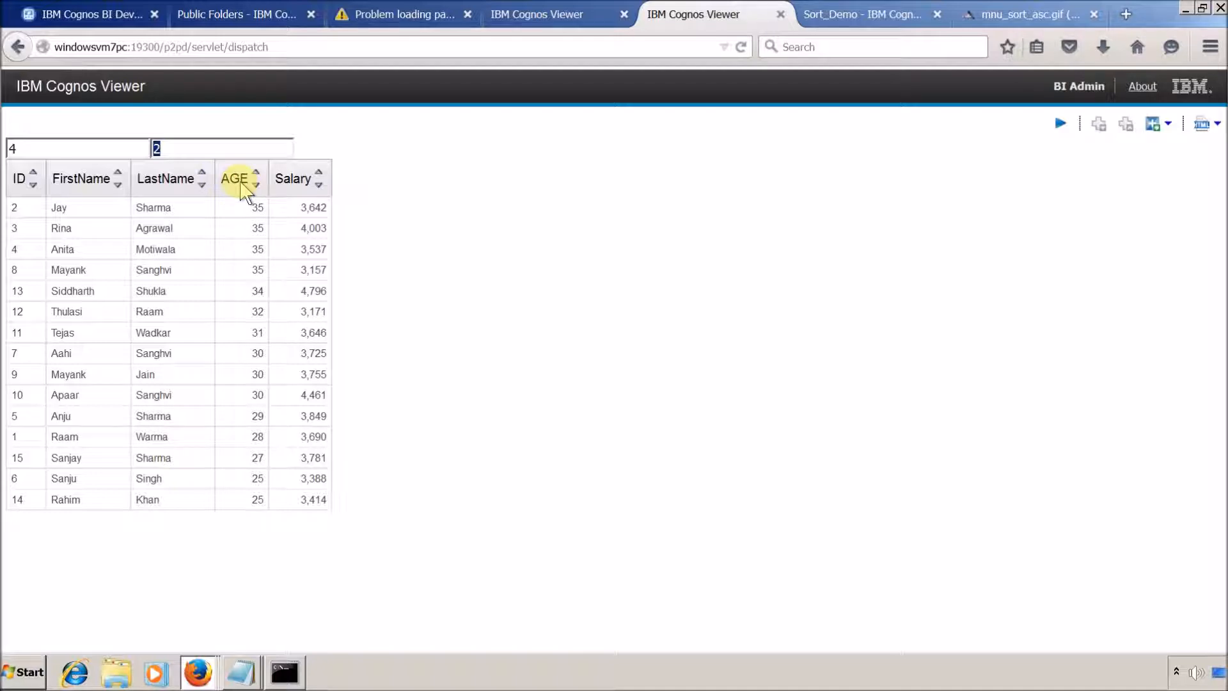
- Return to Report Studio and examine the image ids in the second list's AGE, Salary, LastName and FirstName header HTML items
{"action": "key", "text": "alt+Tab"}
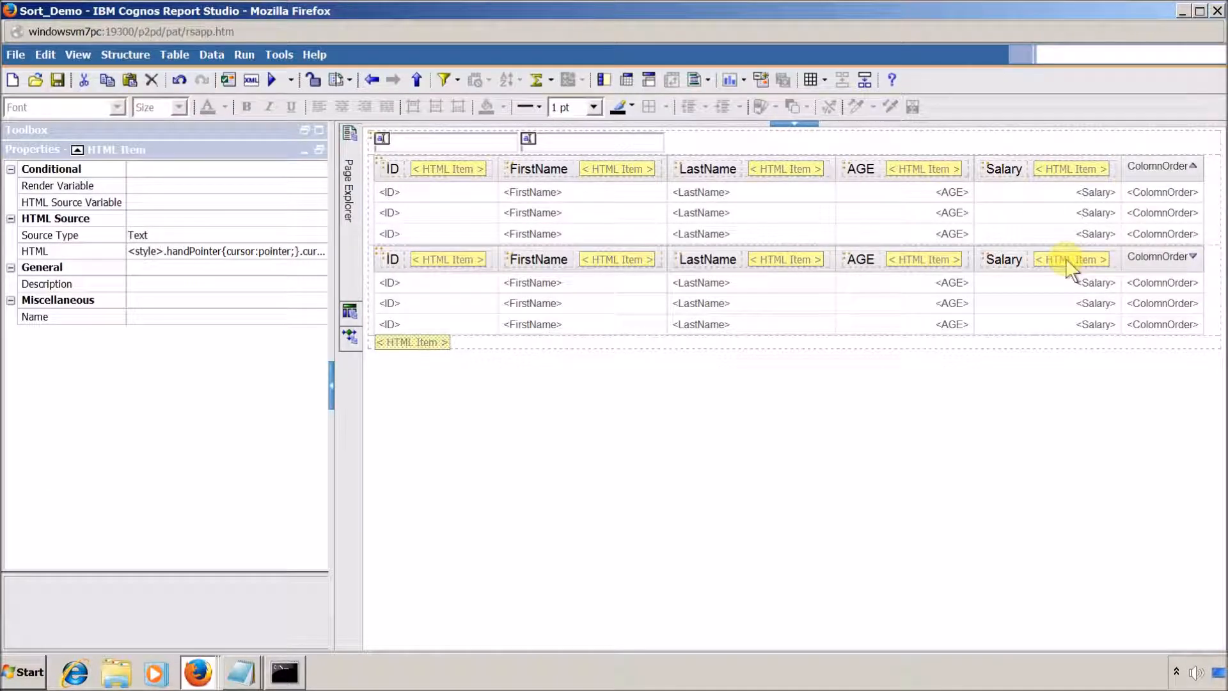
{"action": "double_click", "coordinate": [931, 261]}
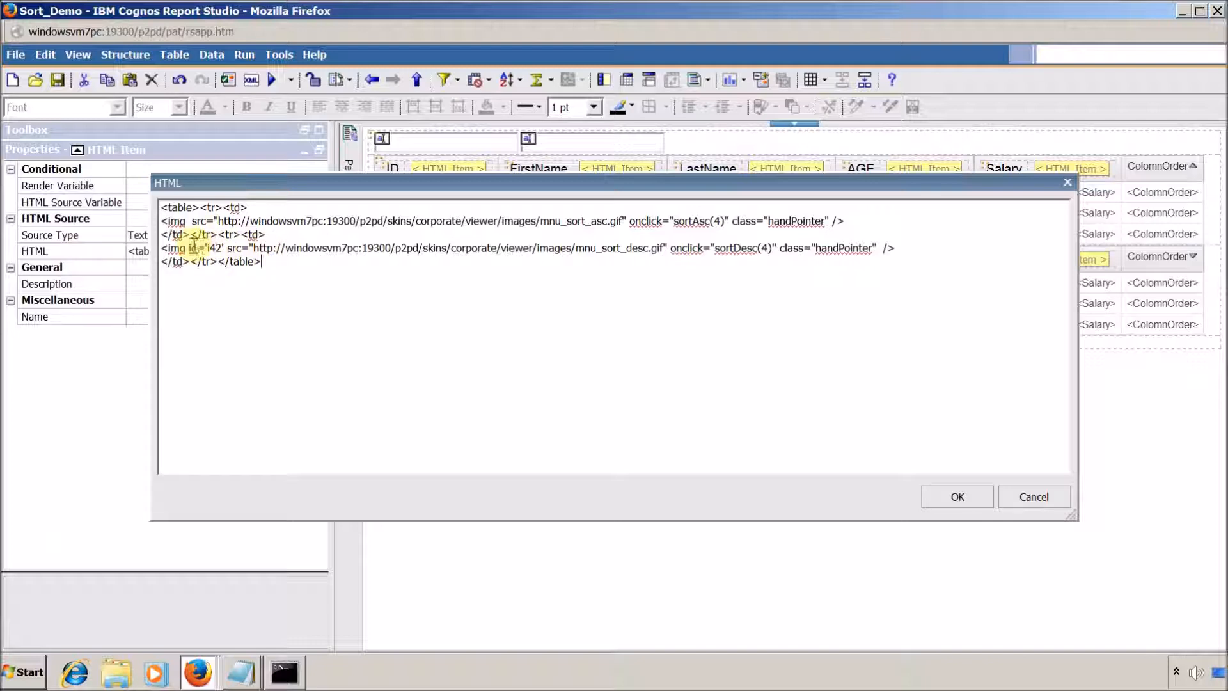
{"action": "left_click", "coordinate": [1031, 494]}
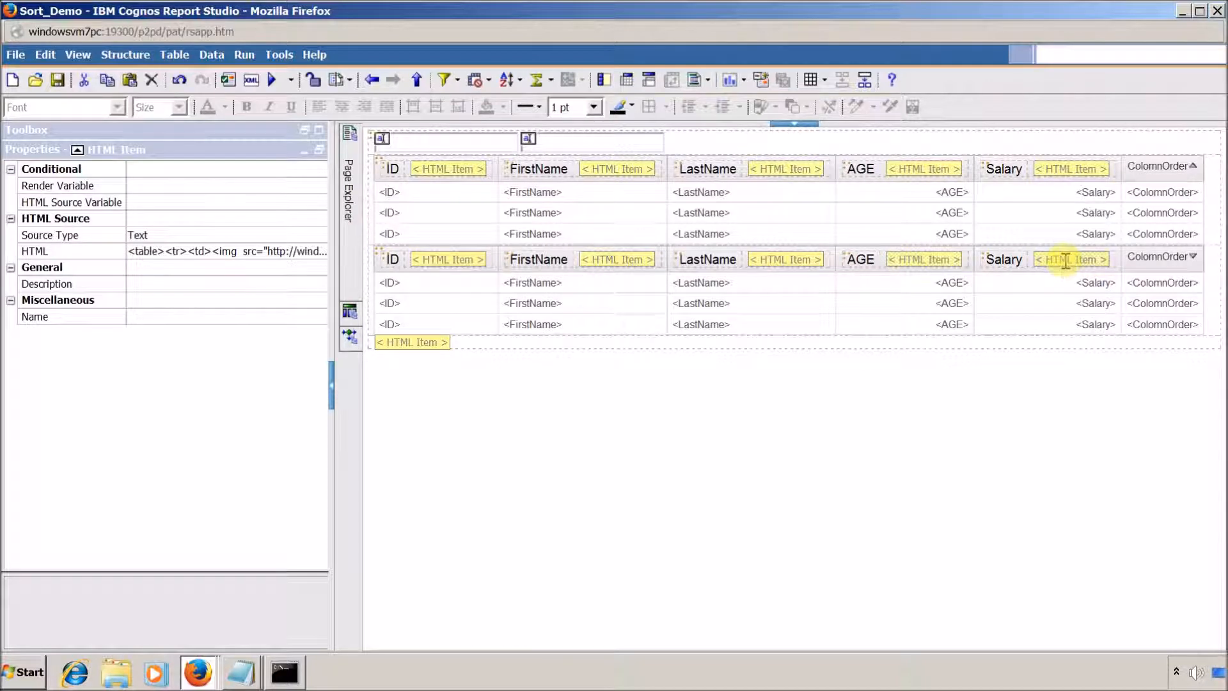
{"action": "double_click", "coordinate": [1065, 261]}
{"action": "left_click", "coordinate": [1032, 495]}
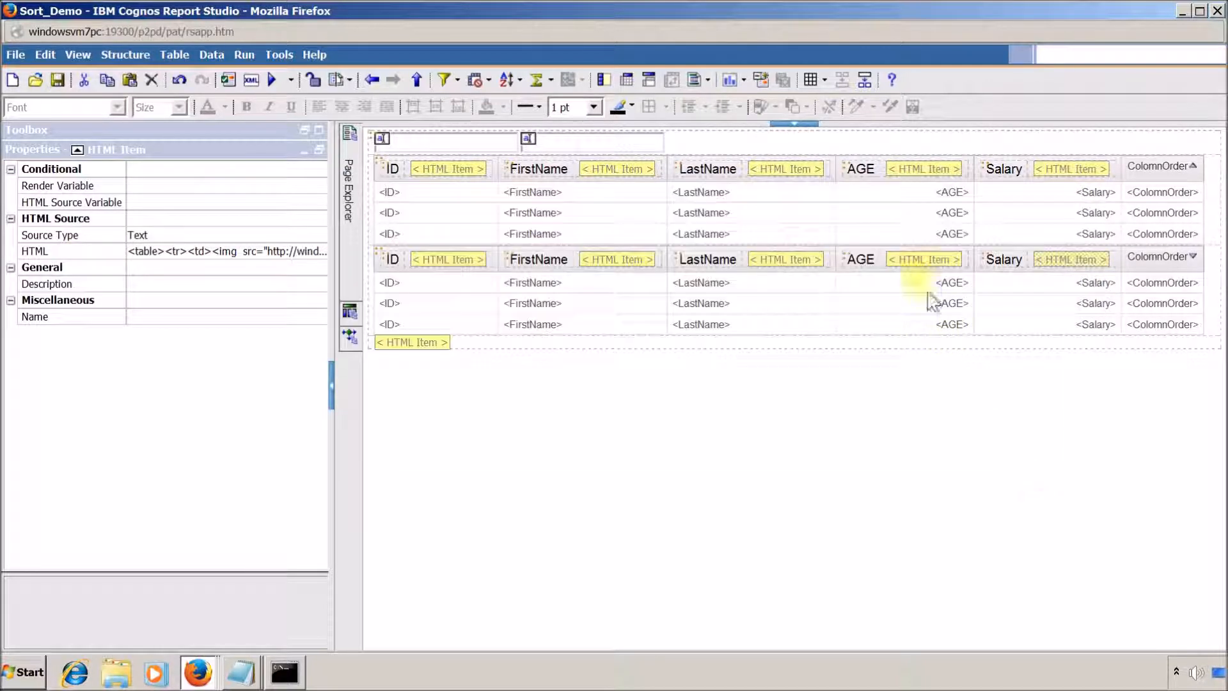
{"action": "double_click", "coordinate": [809, 260]}
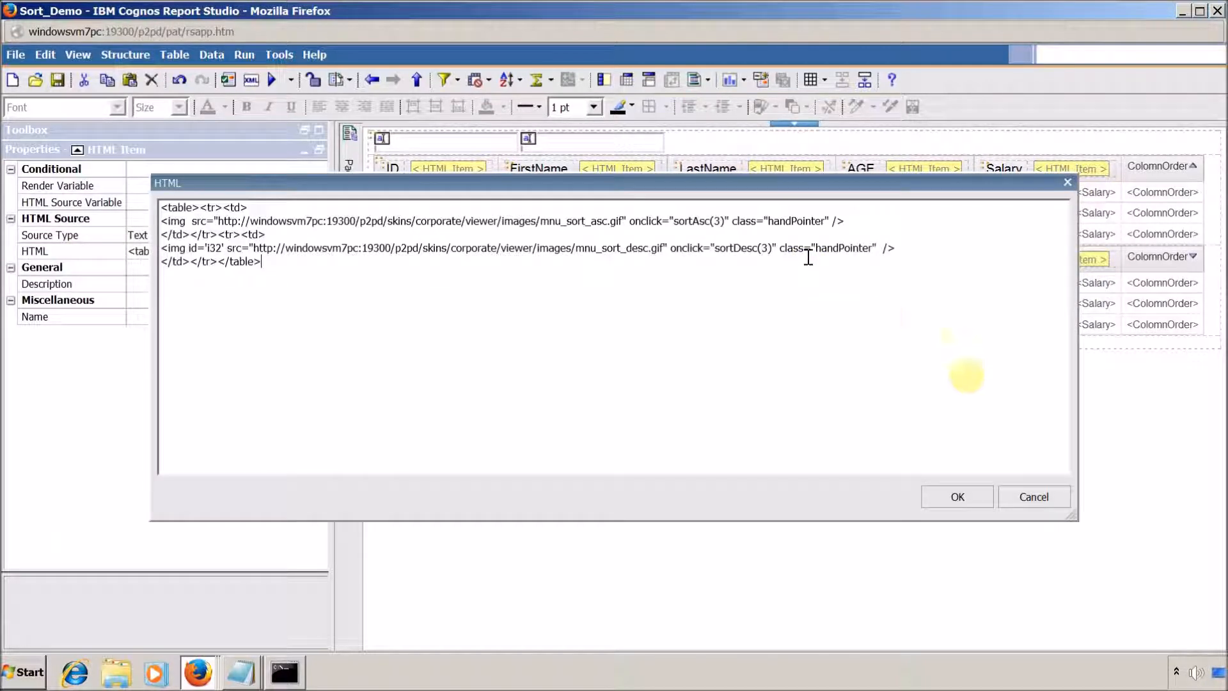
{"action": "left_click", "coordinate": [1034, 497]}
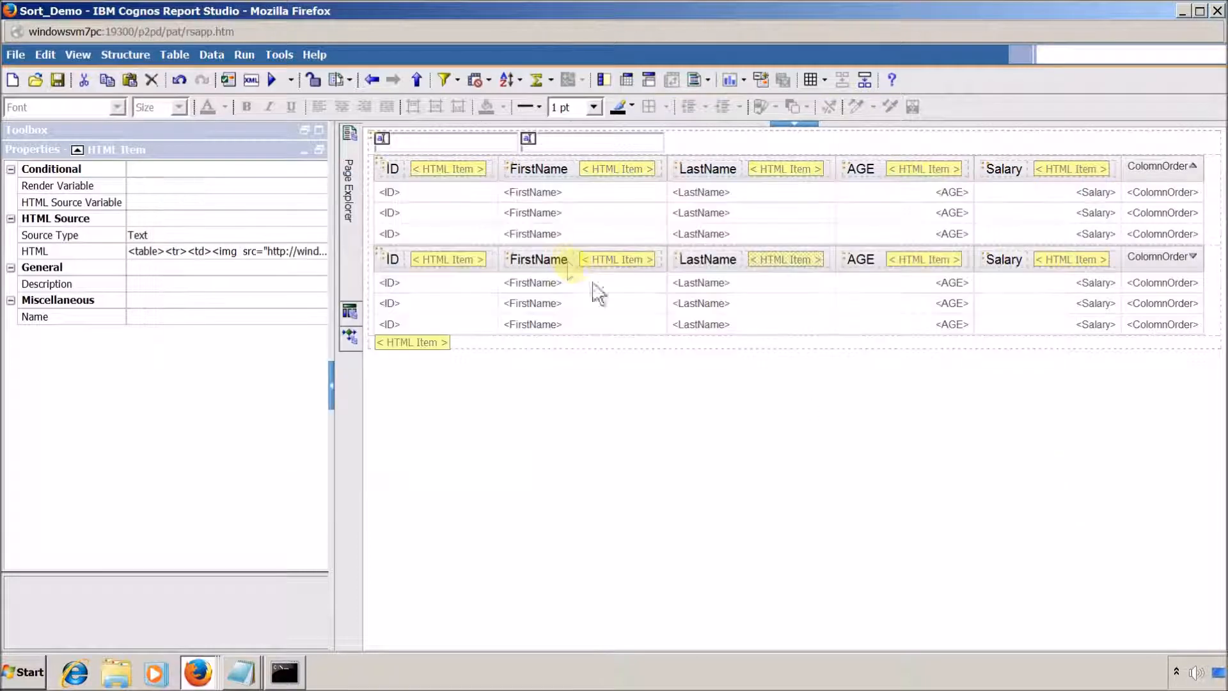
{"action": "double_click", "coordinate": [598, 260]}
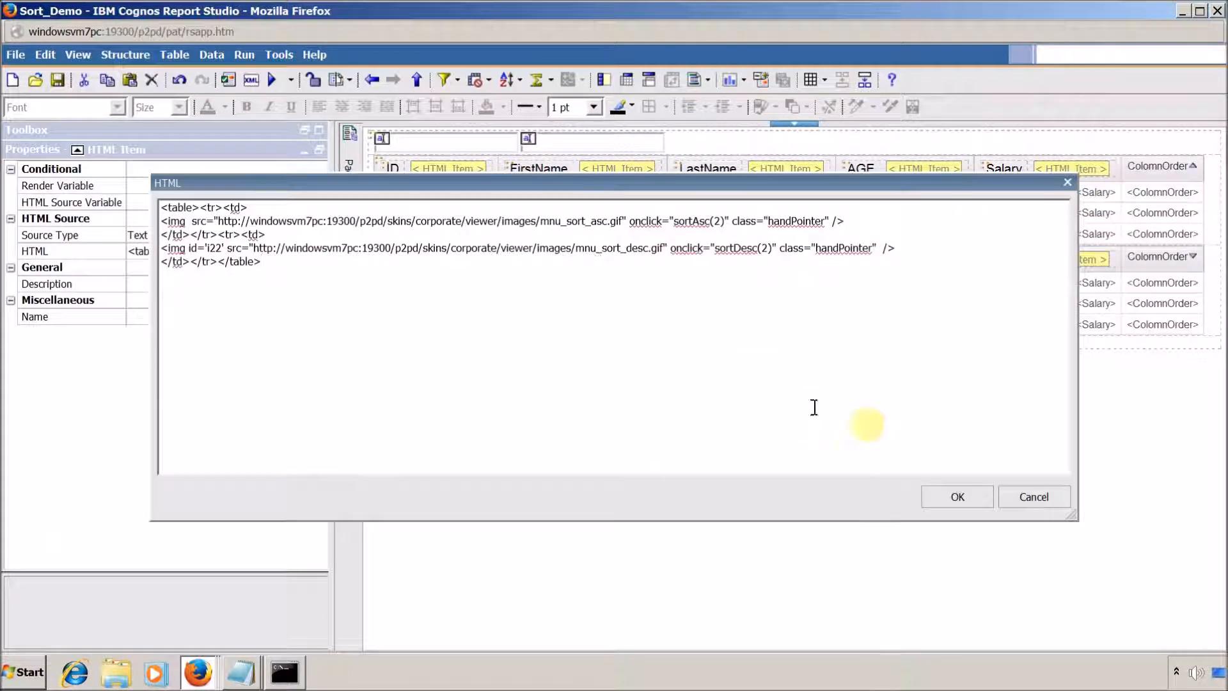
{"action": "left_click", "coordinate": [1032, 497]}
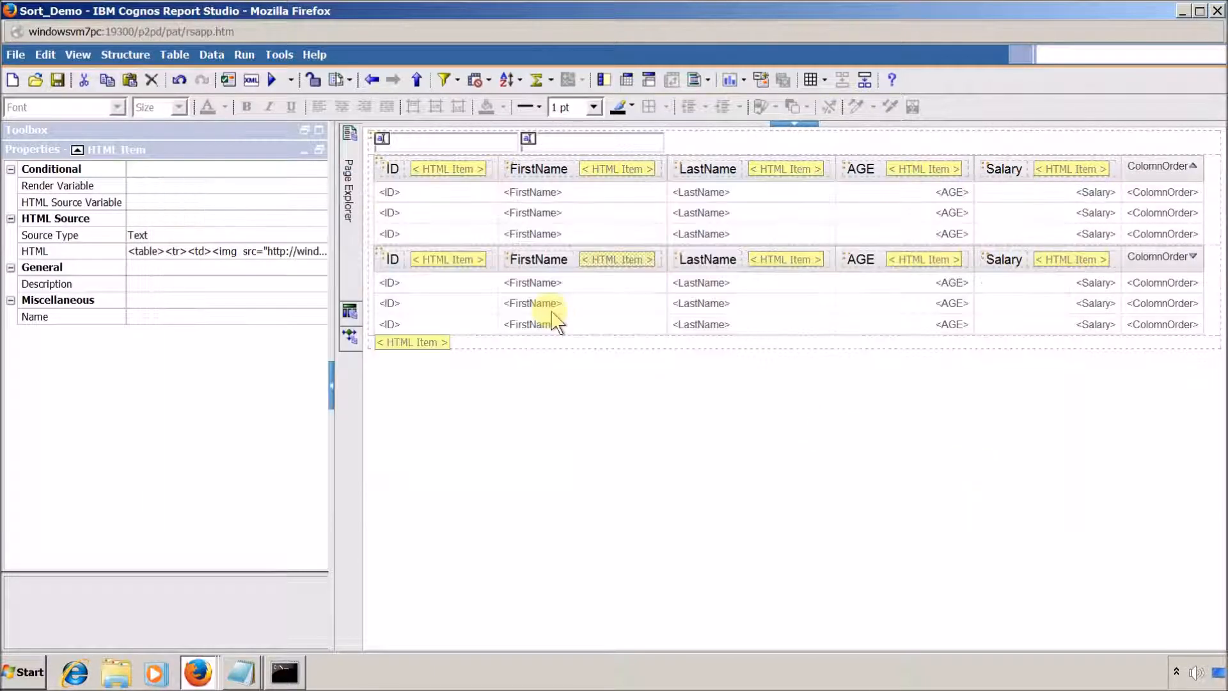
- Examine the id naming pattern in the second list's ID header HTML item and compare it with the AGE header's HTML
{"action": "double_click", "coordinate": [447, 259]}
{"action": "left_click_drag", "start_coordinate": [340, 310], "coordinate": [232, 298]}
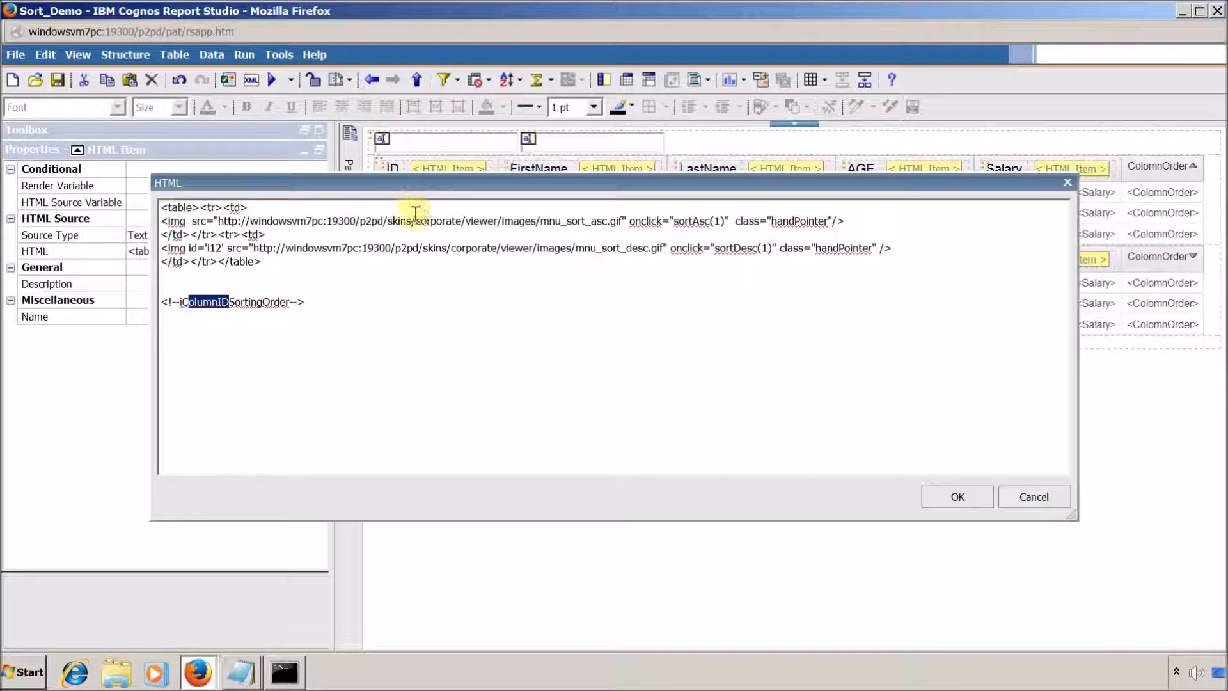
{"action": "key", "text": "alt+Tab"}
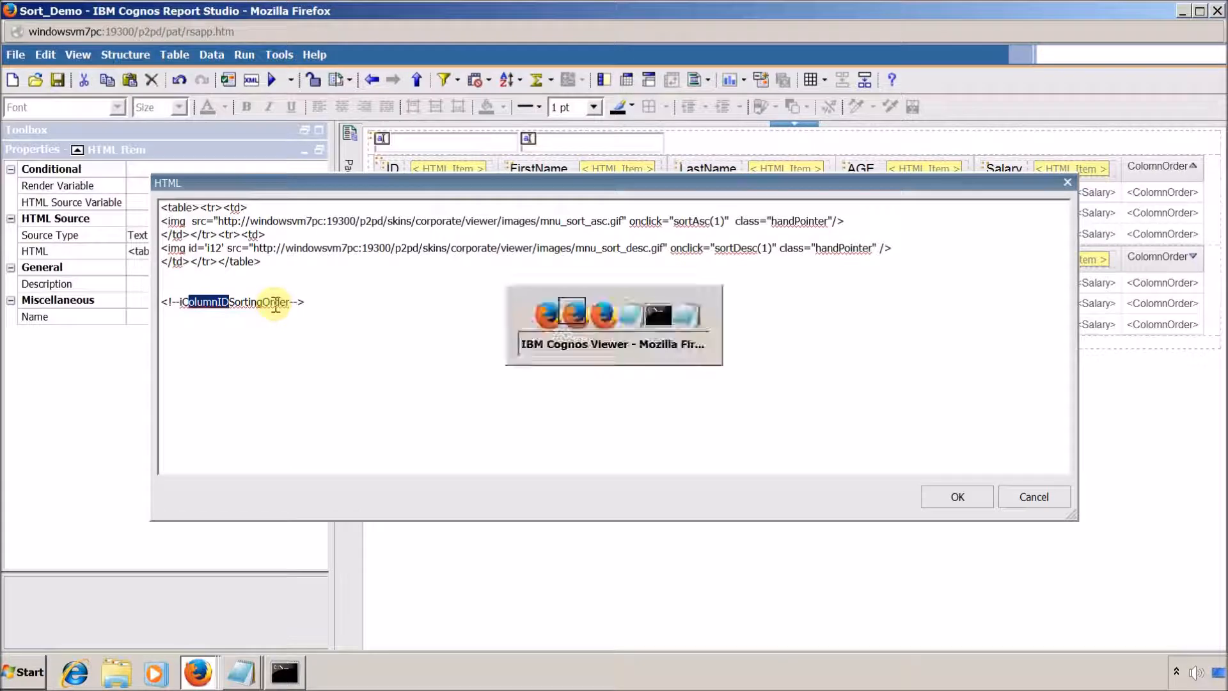
{"action": "key", "text": "alt+Tab"}
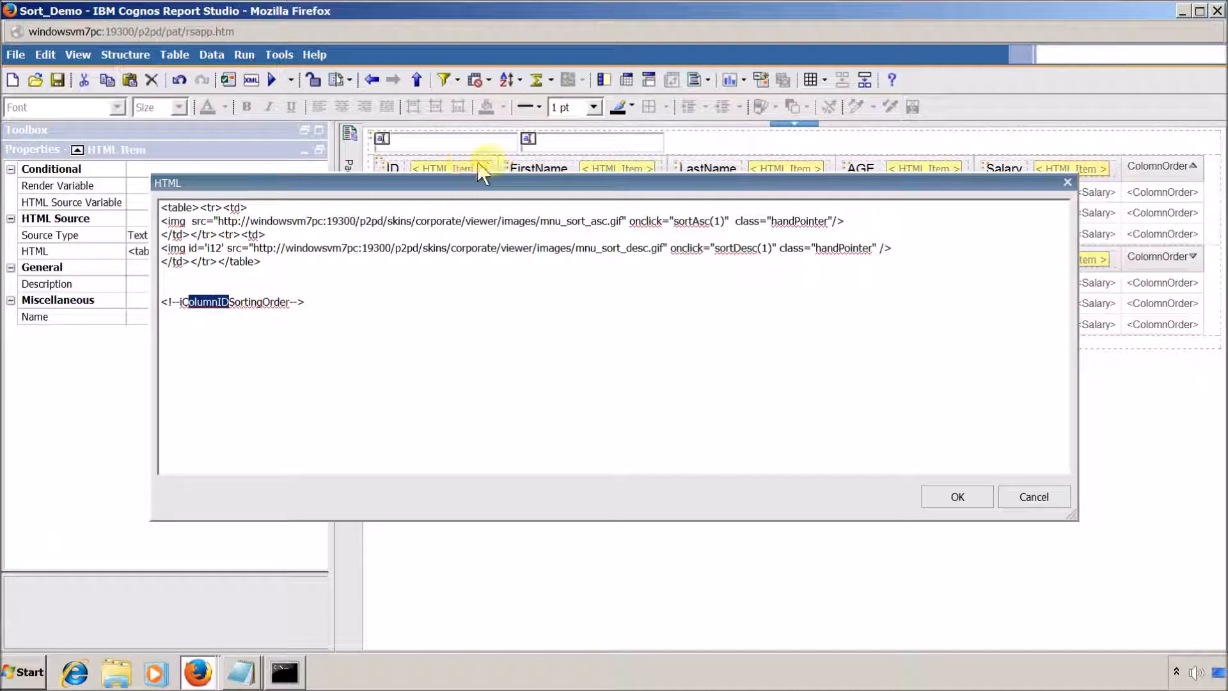
{"action": "left_click", "coordinate": [1042, 497]}
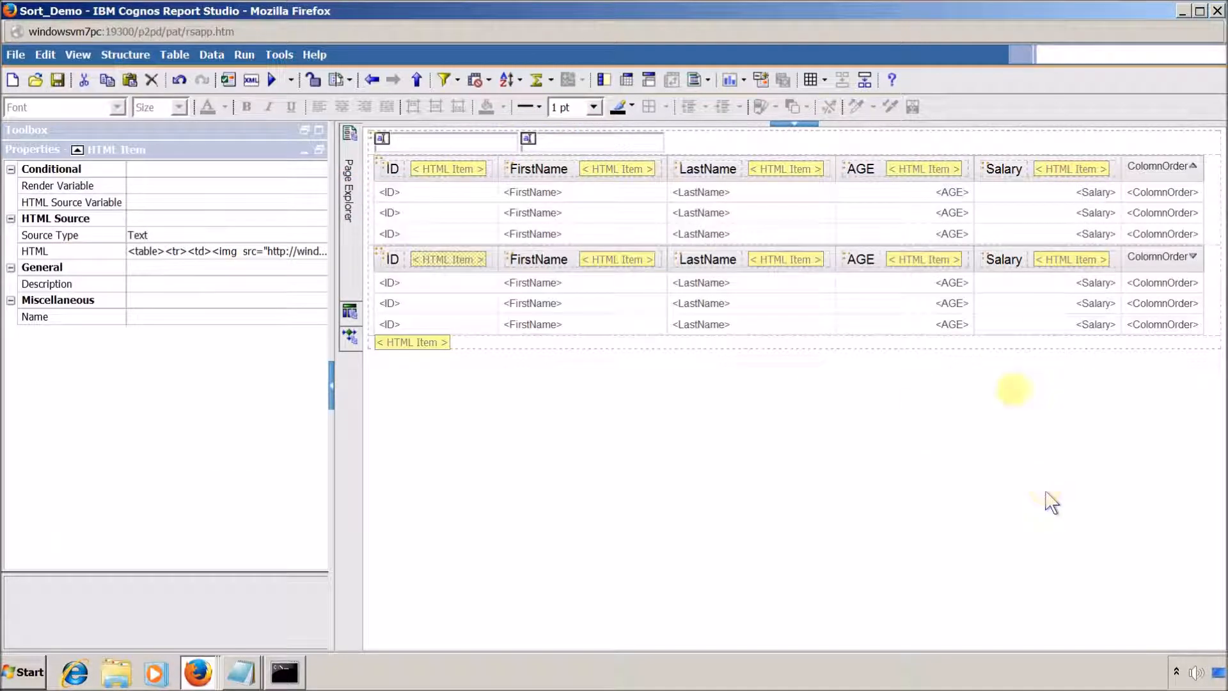
{"action": "double_click", "coordinate": [940, 262]}
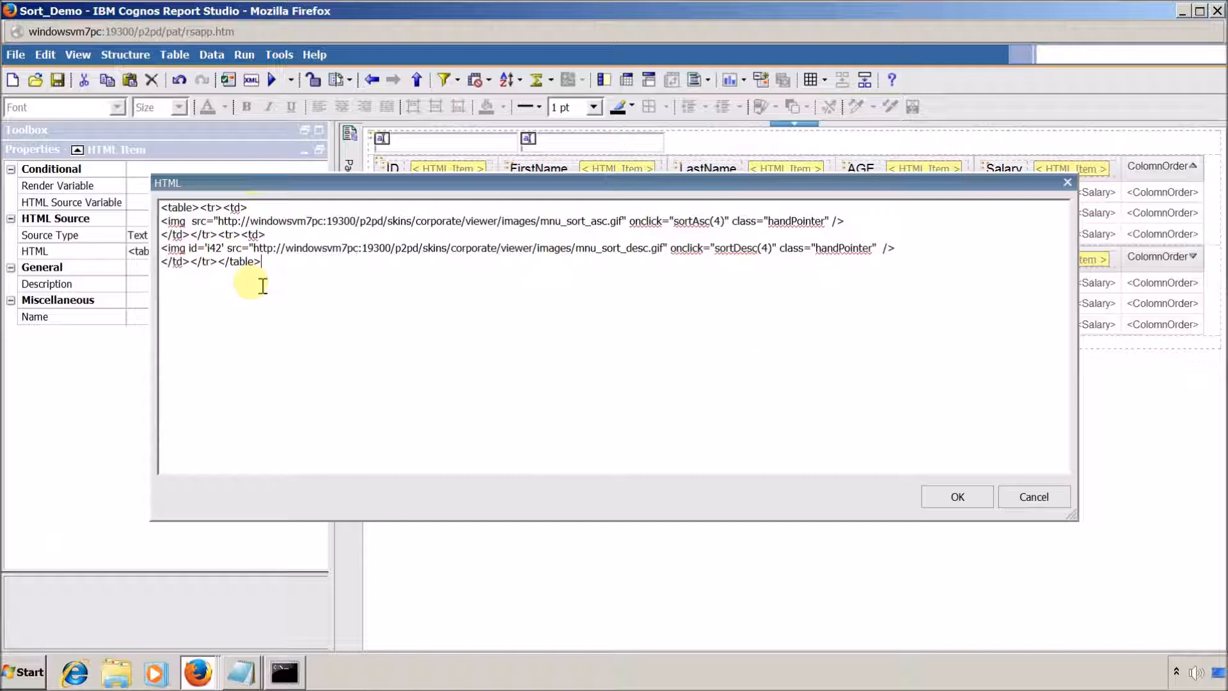
{"action": "left_click", "coordinate": [1036, 496]}
- Start the declaration var imgID = "i"+ at the beginning of currentSelection() in the script HTML item below the lists
{"action": "double_click", "coordinate": [433, 345]}
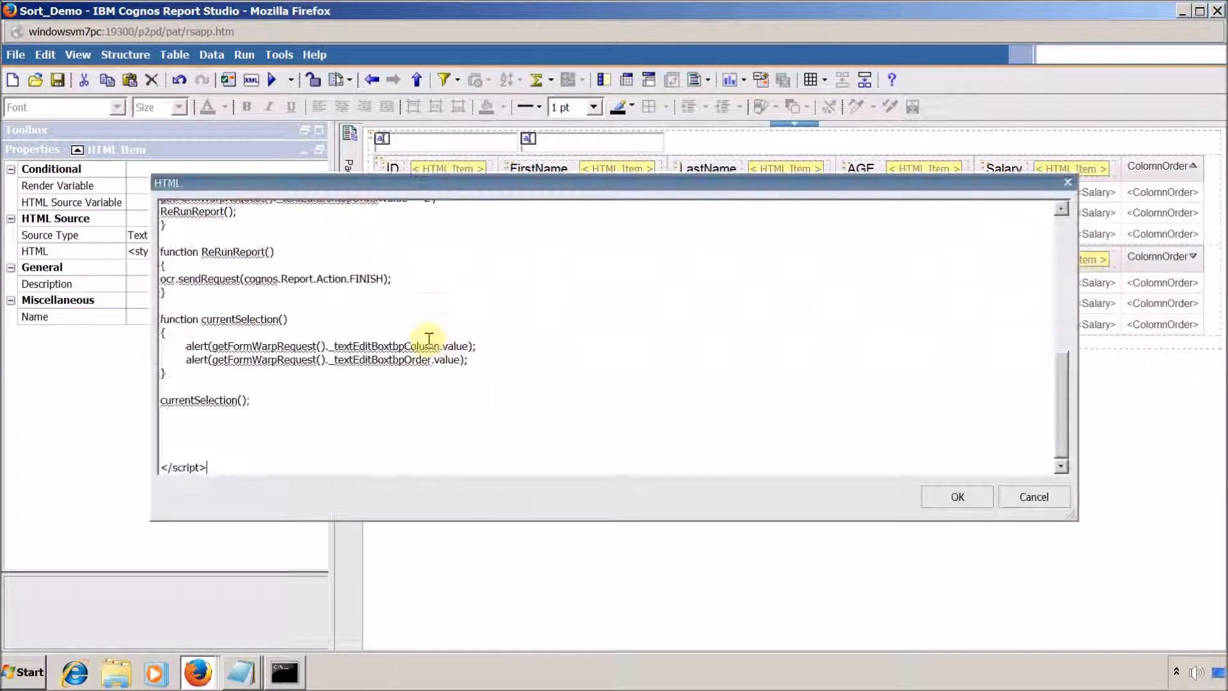
{"action": "left_click", "coordinate": [508, 332]}
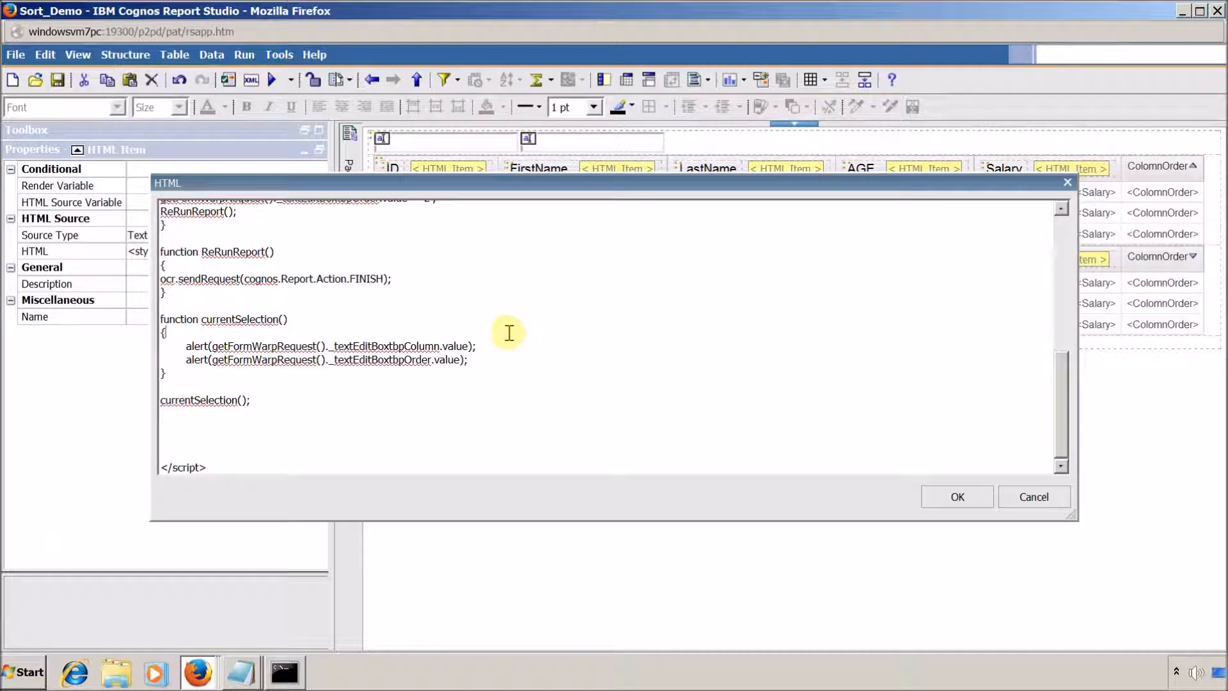
{"action": "key", "text": "Return"}
{"action": "key", "text": "Return"}
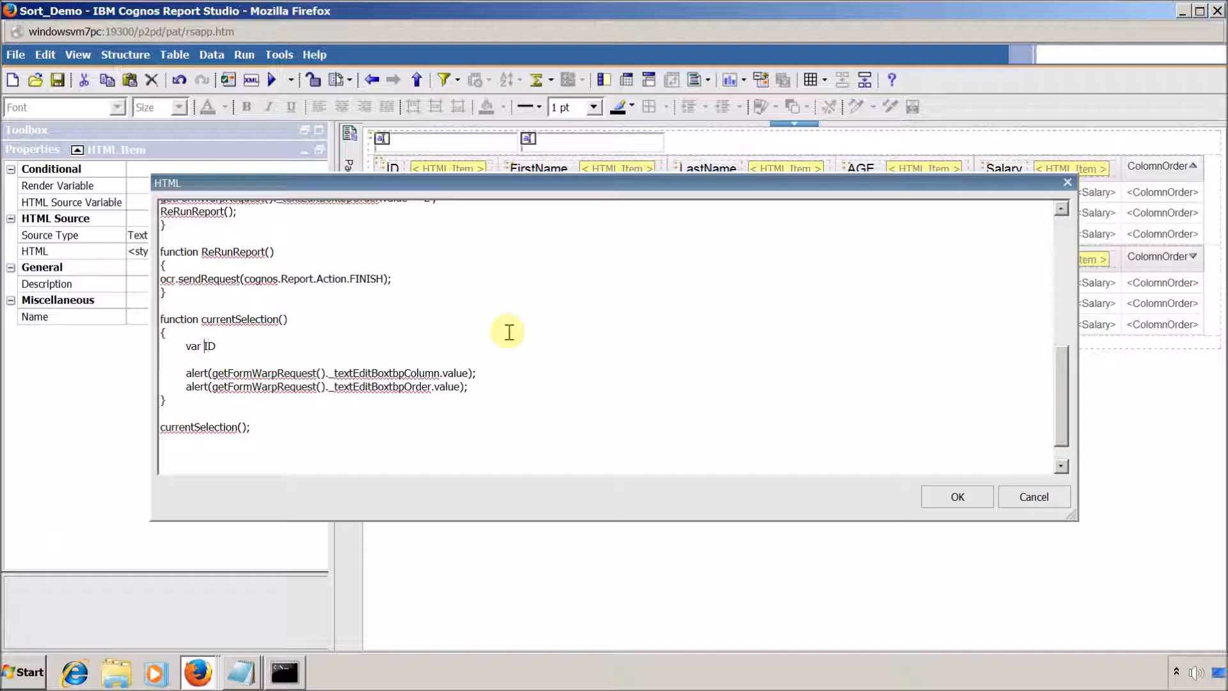
{"action": "left_click", "coordinate": [509, 331]}
{"action": "scroll", "coordinate": [509, 332], "scroll_direction": "up", "scroll_amount": 3}
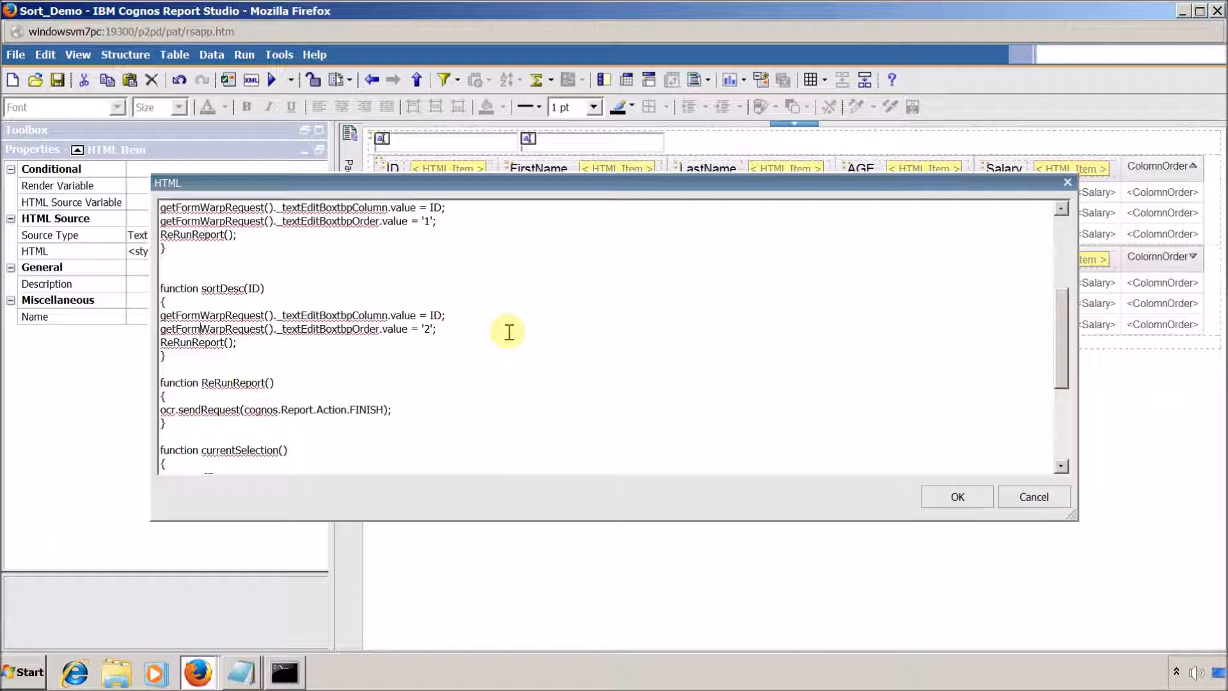
{"action": "scroll", "coordinate": [508, 332], "scroll_direction": "down", "scroll_amount": 3}
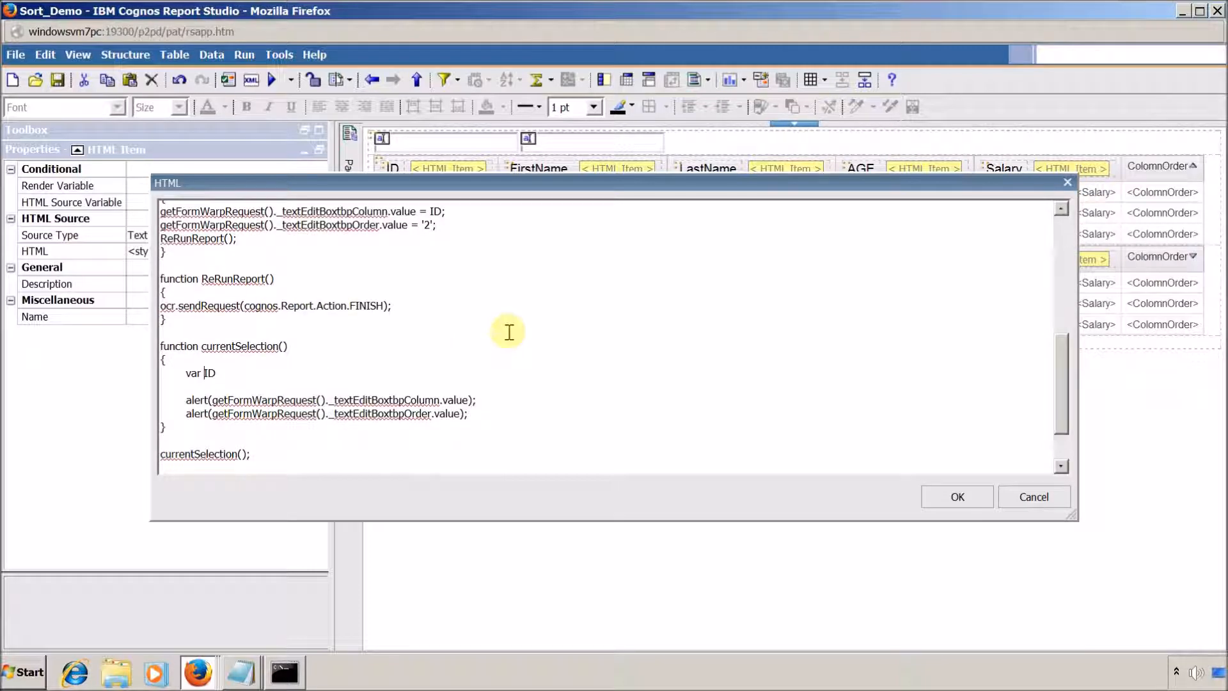
{"action": "type", "text": "imgID ="}
- Move getFormWarpRequest()._textEditBoxtbpColumn.value out of the first alert and onto the end of the imgID expression
{"action": "key", "text": "ctrl+shift+Right"}
{"action": "key", "text": "ctrl+shift+Right"}
{"action": "key", "text": "ctrl+shift+Right"}
{"action": "key", "text": "ctrl+shift+Right"}
{"action": "key", "text": "ctrl+shift+Right"}
{"action": "key", "text": "ctrl+shift+Right"}
{"action": "key", "text": "shift+Left"}
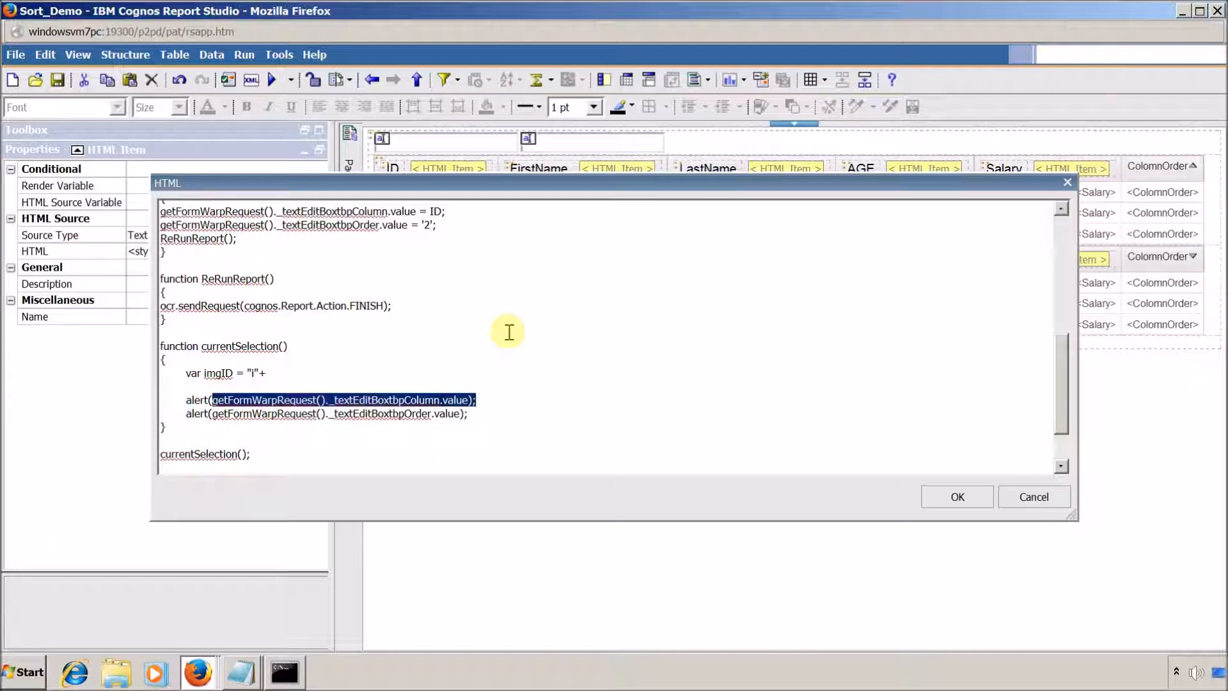
{"action": "key", "text": "ctrl+x"}
{"action": "key", "text": "Up"}
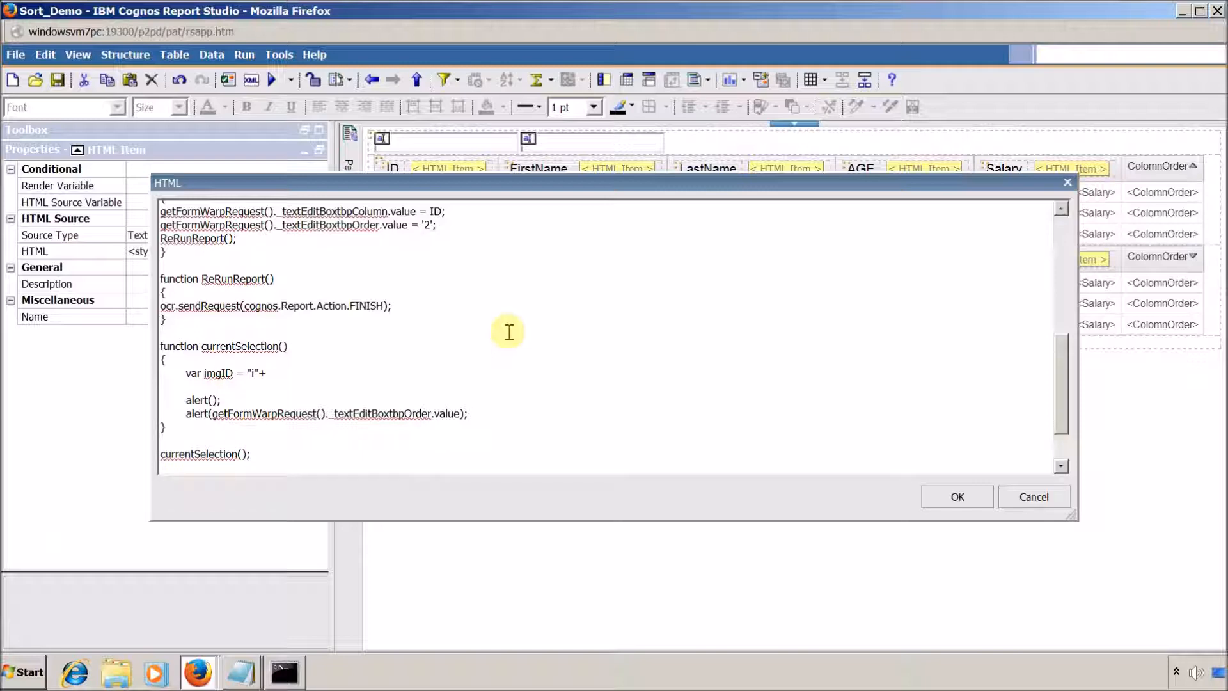
{"action": "key", "text": "ctrl+v"}
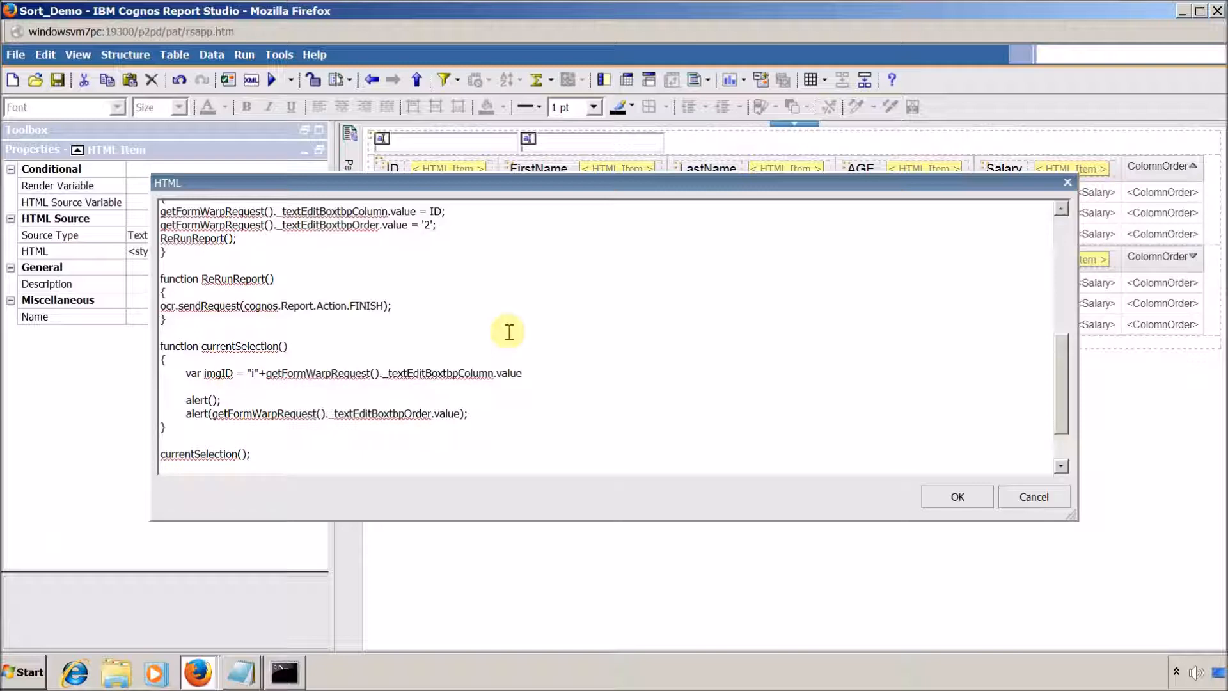
- Append +""+ to the imgID expression, followed by getFormWarpRequest()._textEditBoxtbpOrder.value moved out of the second alert
{"action": "type", "text": "+"}
{"action": "key", "text": "ctrl+shift+Left"}
{"action": "key", "text": "ctrl+shift+Left"}
{"action": "key", "text": "ctrl+shift+Left"}
{"action": "key", "text": "ctrl+shift+Left"}
{"action": "key", "text": "ctrl+shift+Left"}
{"action": "key", "text": "ctrl+shift+Left"}
{"action": "key", "text": "ctrl+shift+Left"}
{"action": "key", "text": "ctrl+shift+Right"}
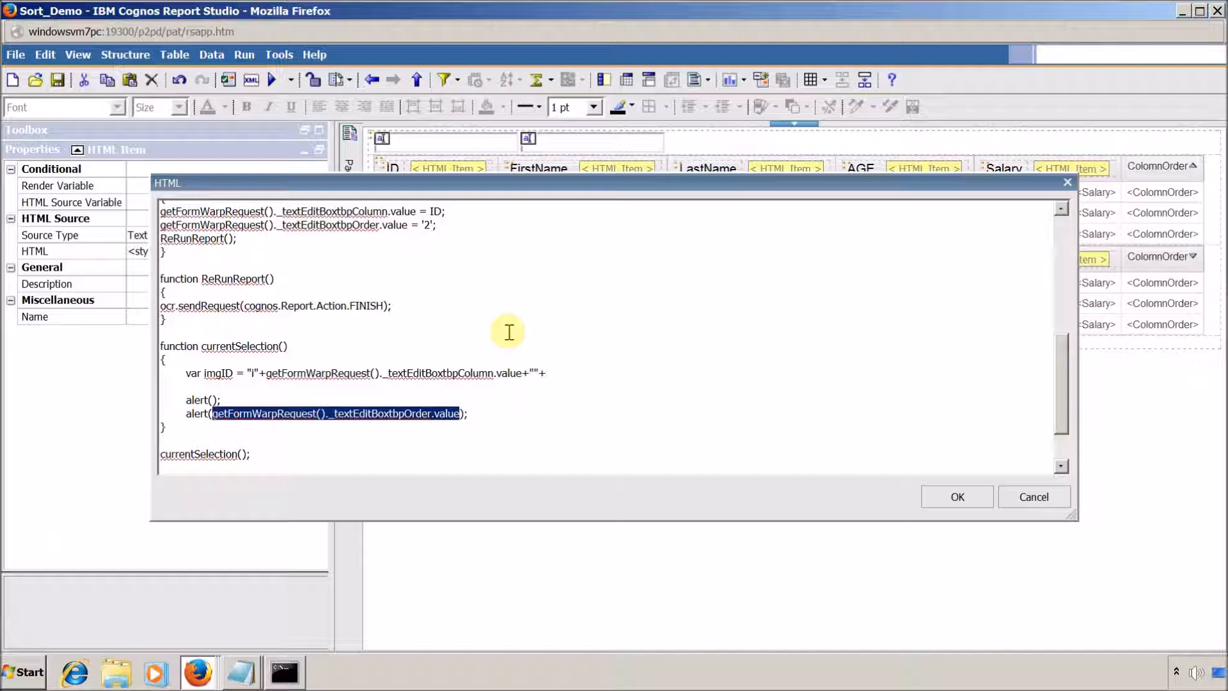
{"action": "key", "text": "Delete"}
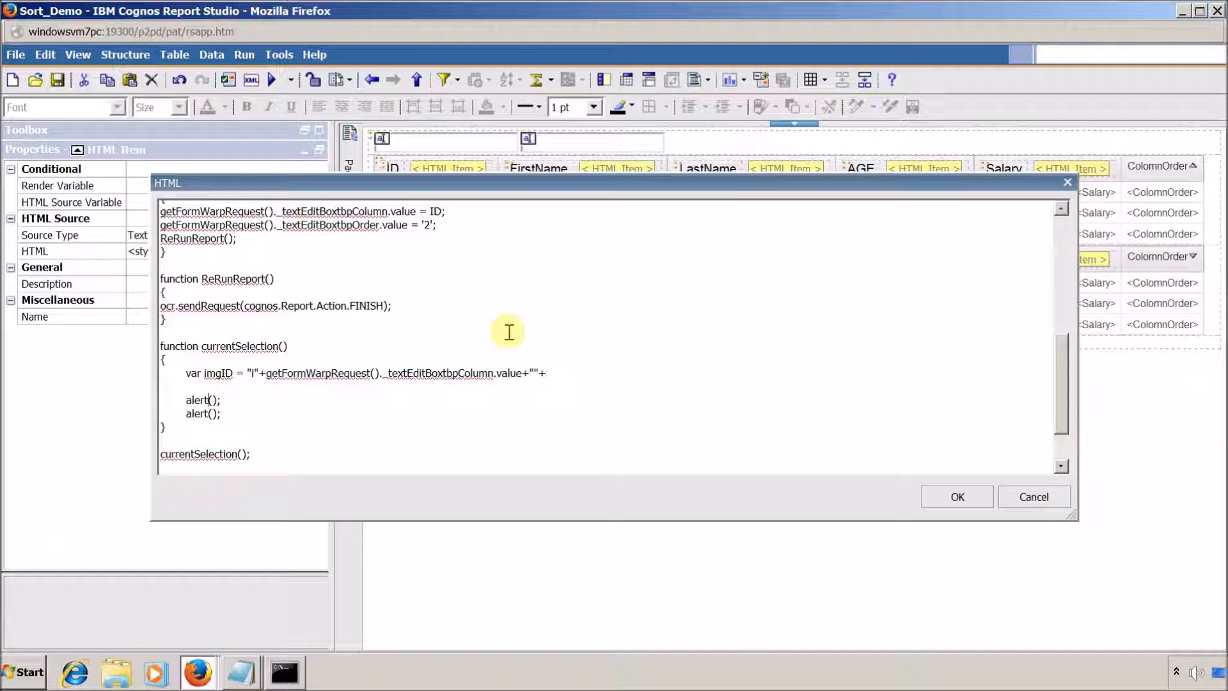
{"action": "key", "text": "ctrl+v"}
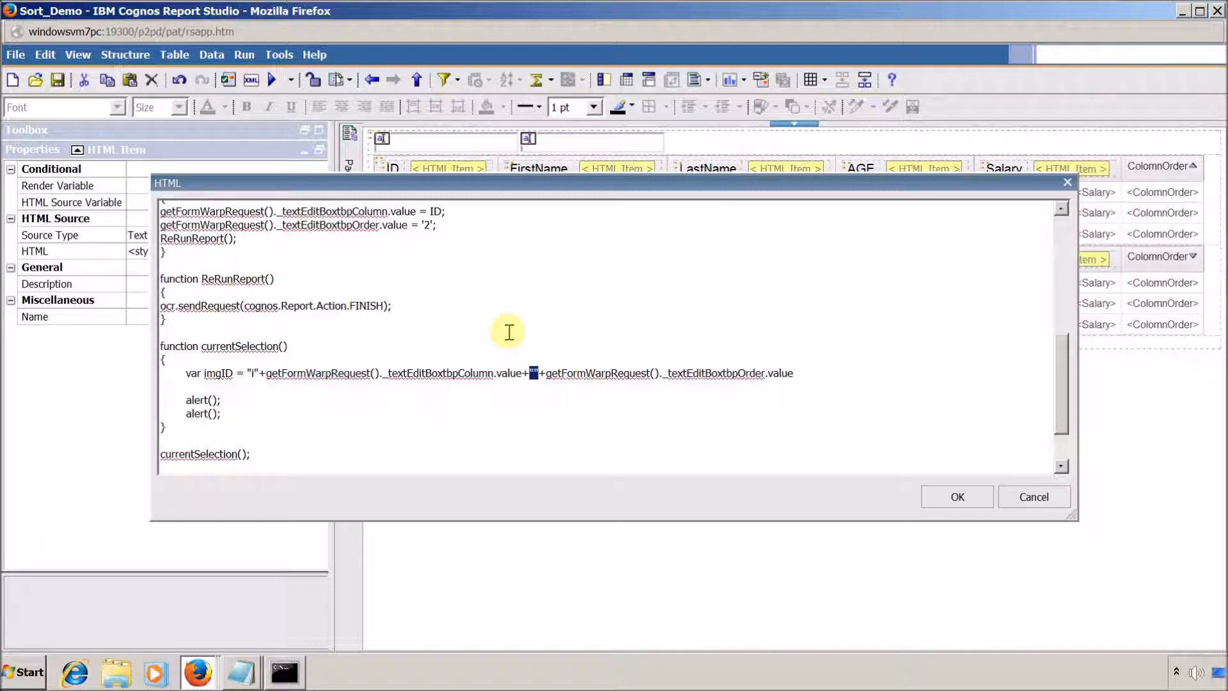
- End the imgID declaration with a semicolon, delete the second alert, change the first to alert(imgID); and apply the HTML
{"action": "key", "text": "End"}
{"action": "key", "text": "shift+Home"}
{"action": "key", "text": "BackSpace"}
{"action": "key", "text": "Right"}
{"action": "key", "text": "ctrl+shift+Right"}
{"action": "key", "text": "Down"}
{"action": "key", "text": "Down"}
{"action": "key", "text": "ctrl+v"}
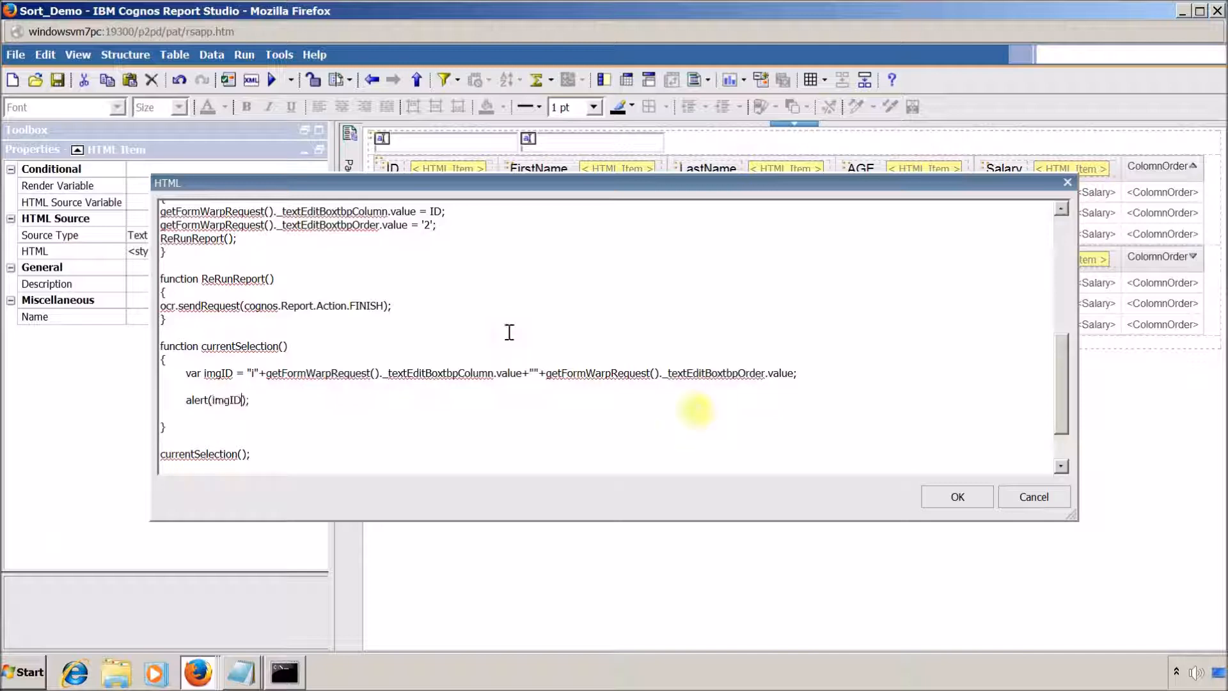
{"action": "left_click", "coordinate": [945, 506]}
- Save Sort_Demo, run the report to test the imgID alert, dismiss it and return to Report Studio
{"action": "left_click", "coordinate": [56, 79]}
{"action": "left_click", "coordinate": [271, 79]}
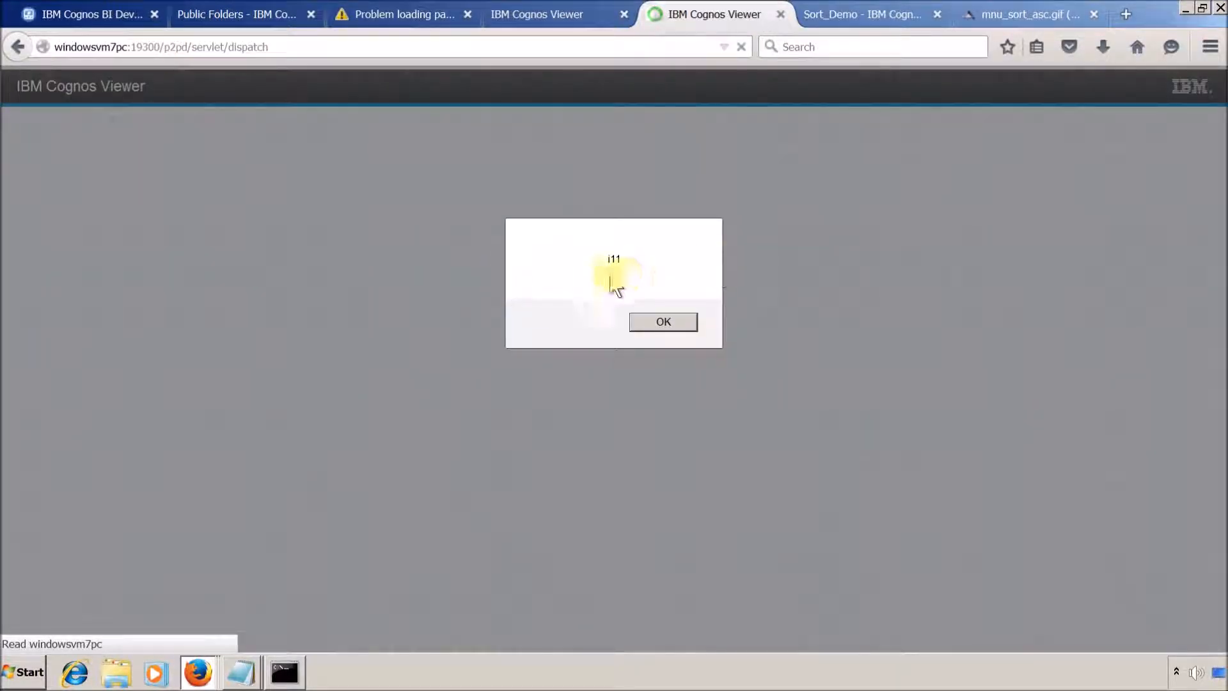
{"action": "left_click", "coordinate": [662, 320]}
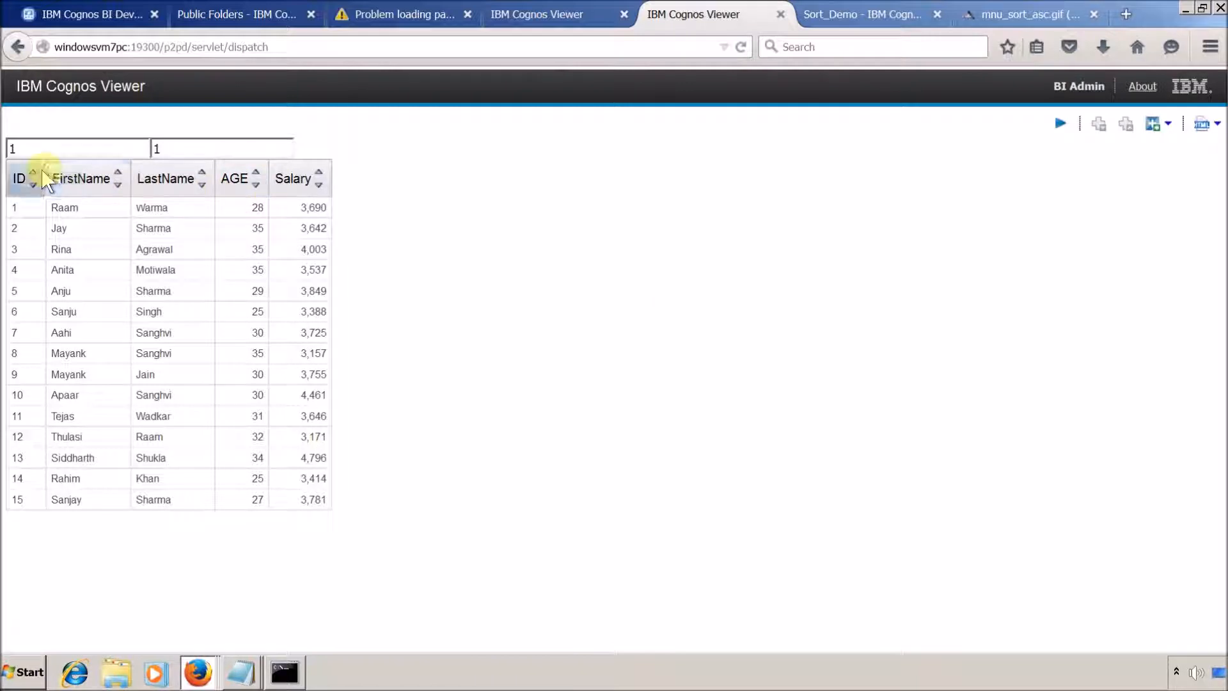
{"action": "key", "text": "alt+Tab"}
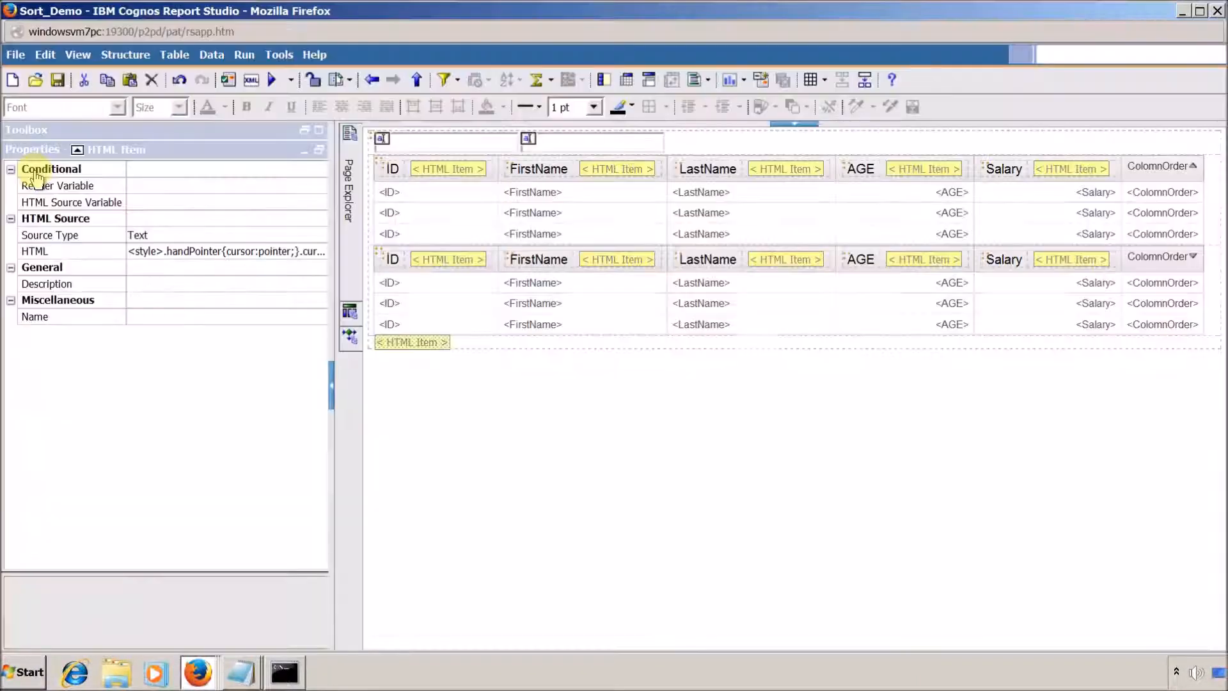
- Examine the image tag with id 'i11' in the HTML item of the first list's ID header
{"action": "left_click", "coordinate": [447, 168]}
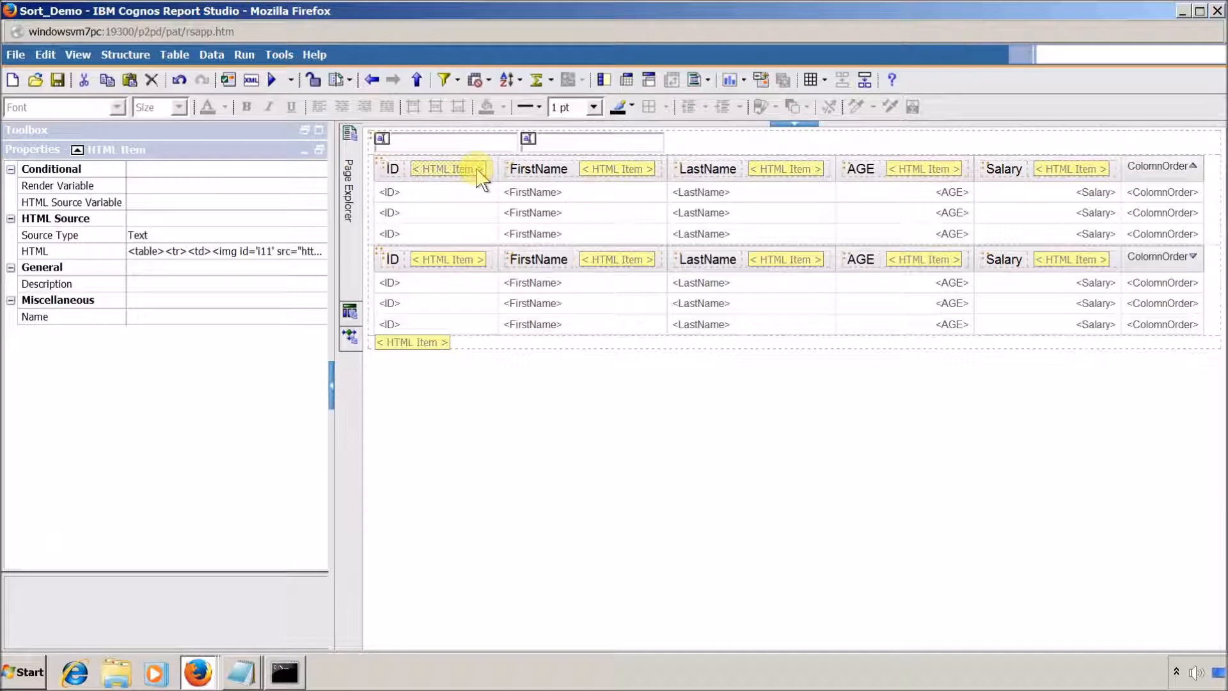
{"action": "double_click", "coordinate": [256, 251]}
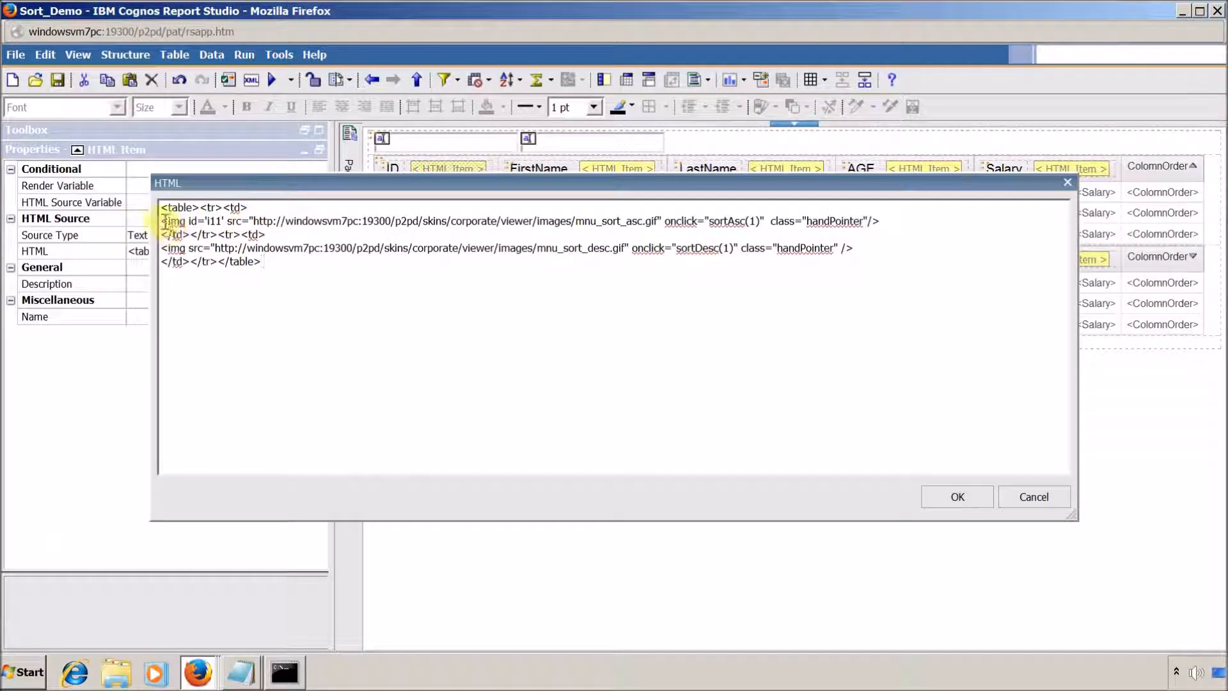
{"action": "triple_click", "coordinate": [899, 227]}
- Sort the running report by FirstName descending, dismiss the alert, and cancel the ID item's HTML dialog back in Report Studio
{"action": "key", "text": "alt+Tab"}
{"action": "key", "text": "alt+Tab"}
{"action": "key", "text": "alt+Tab"}
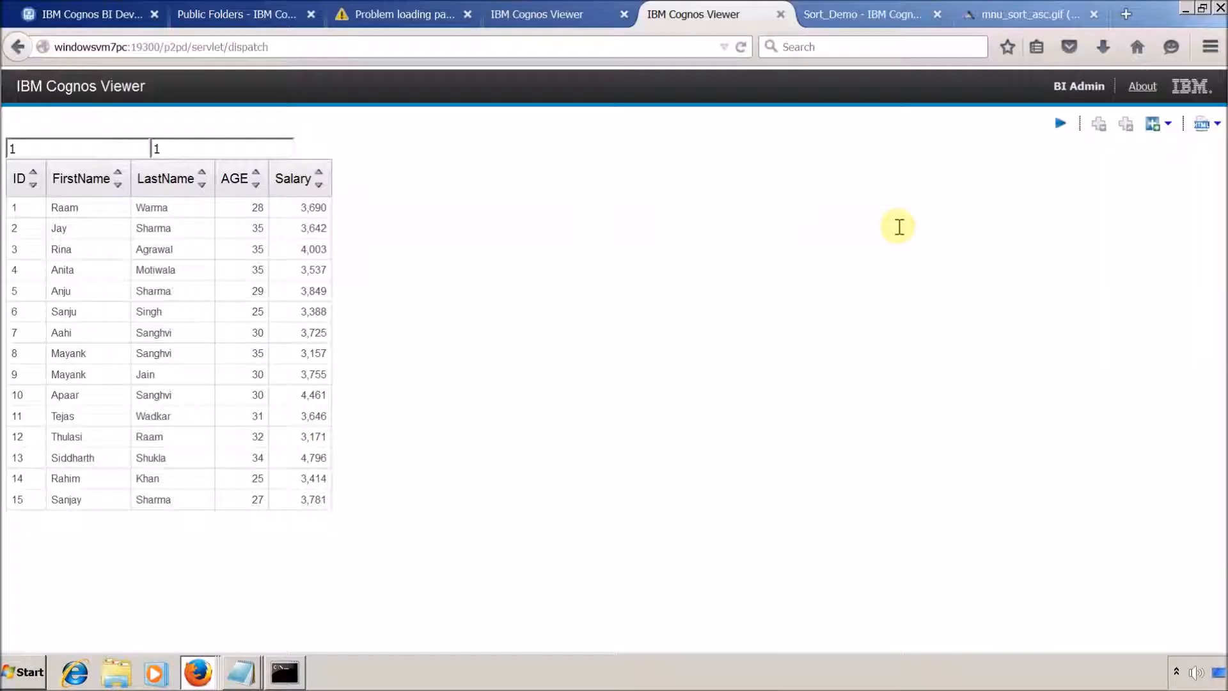
{"action": "left_click", "coordinate": [117, 186]}
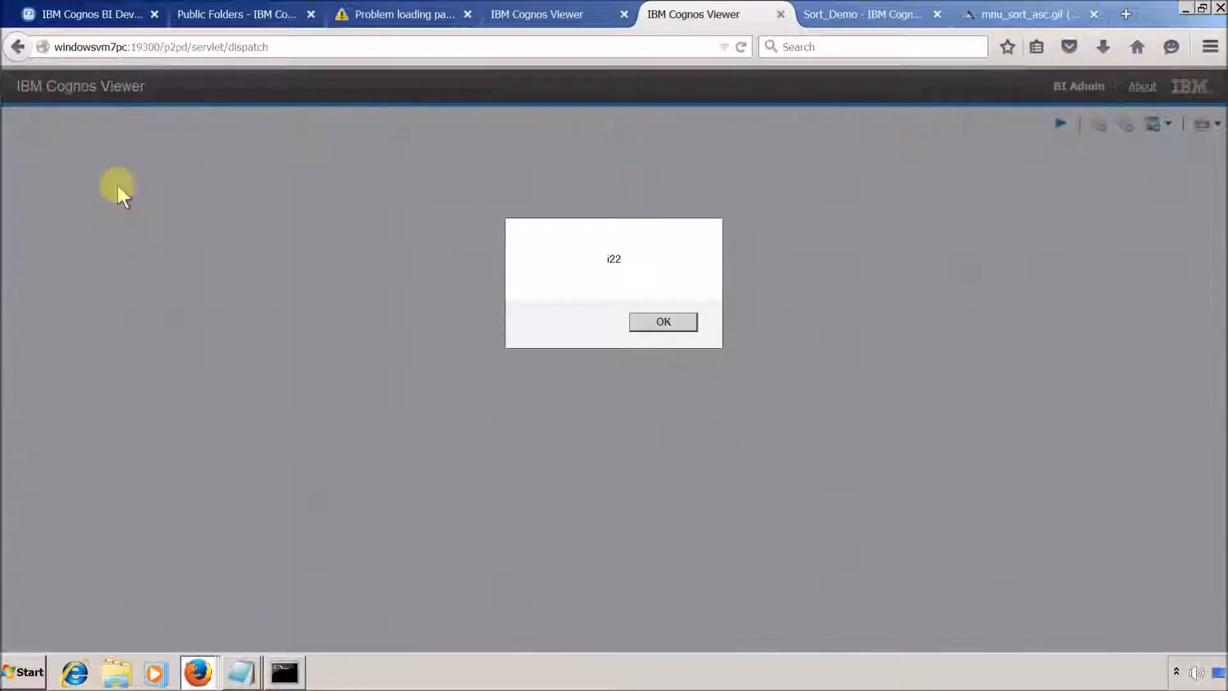
{"action": "left_click", "coordinate": [653, 325]}
{"action": "key", "text": "alt+Tab"}
{"action": "left_click", "coordinate": [1032, 496]}
- Examine the descending image tag's id and class in the second list's FirstName HTML item, and leave it without changes
{"action": "double_click", "coordinate": [633, 265]}
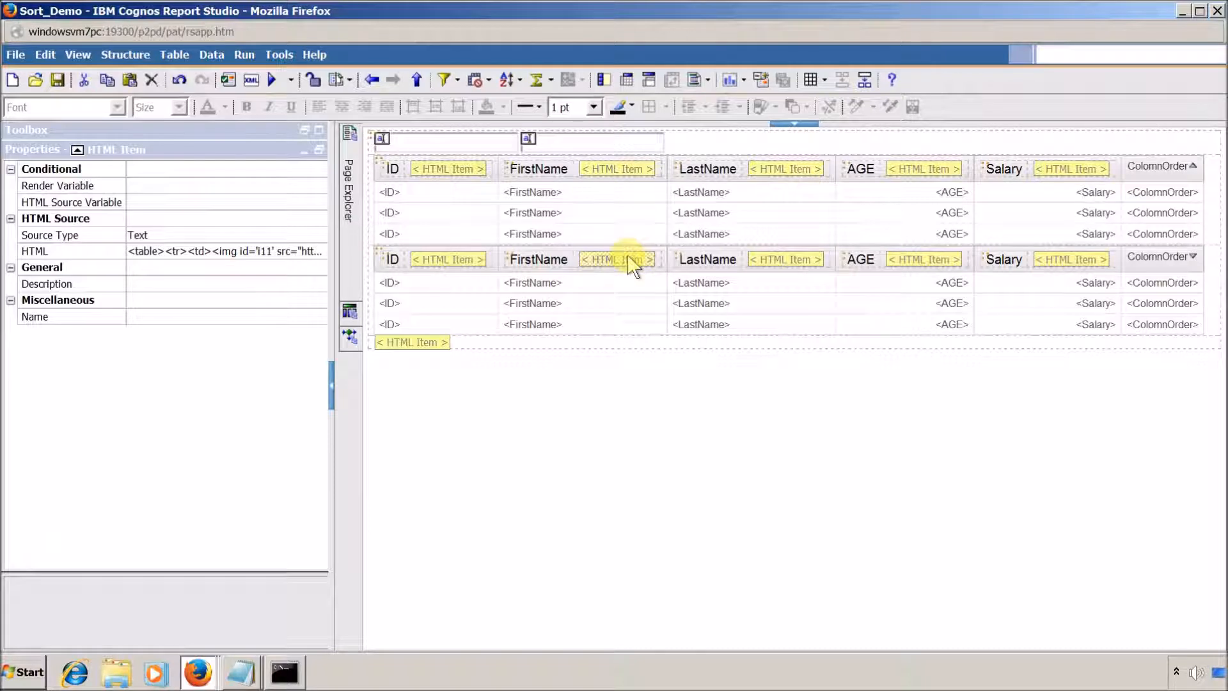
{"action": "left_click_drag", "start_coordinate": [162, 234], "coordinate": [926, 251]}
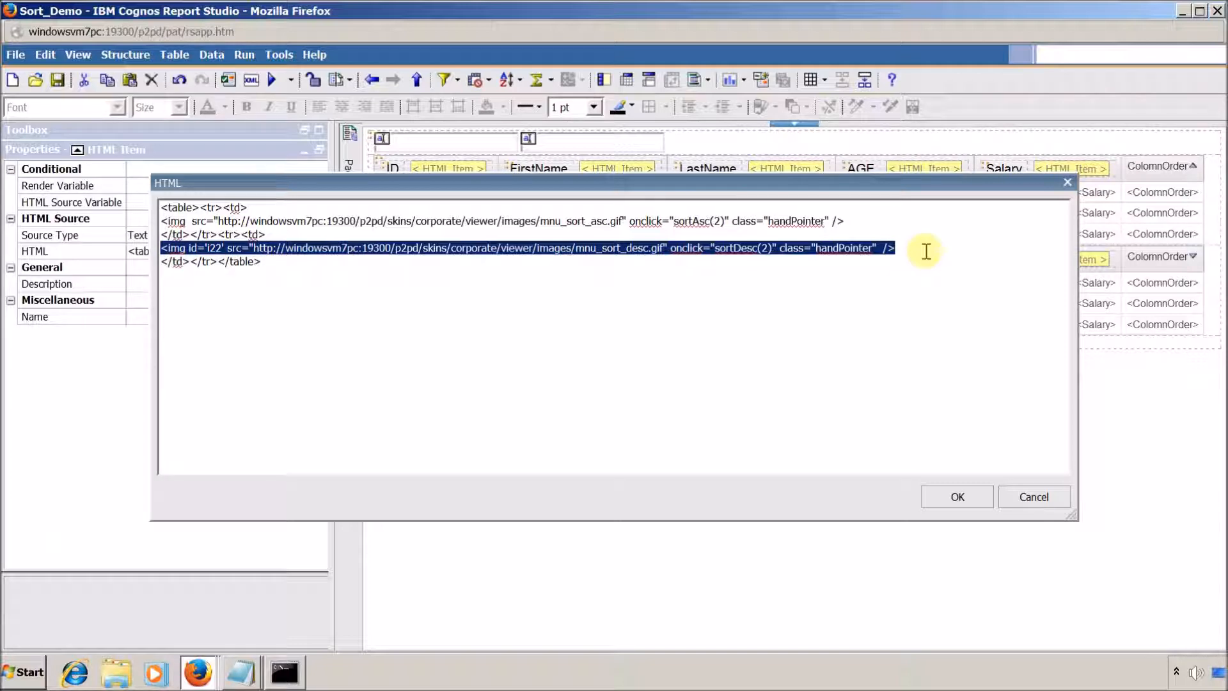
{"action": "double_click", "coordinate": [852, 249]}
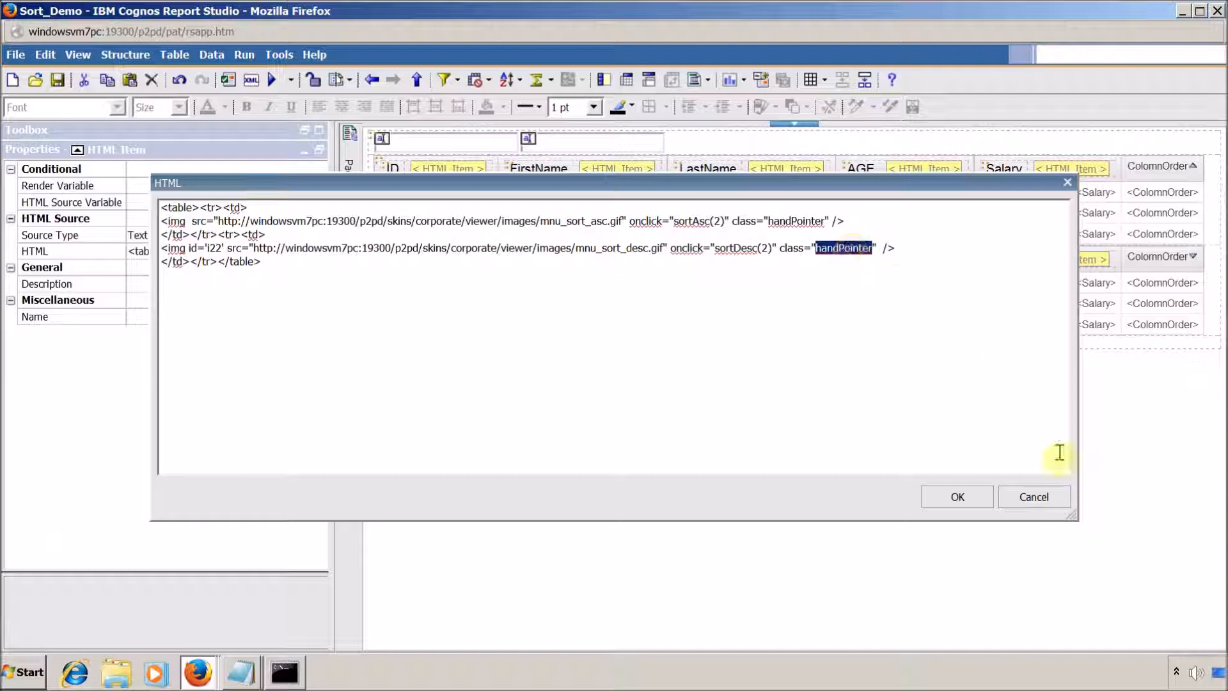
{"action": "left_click", "coordinate": [1031, 499]}
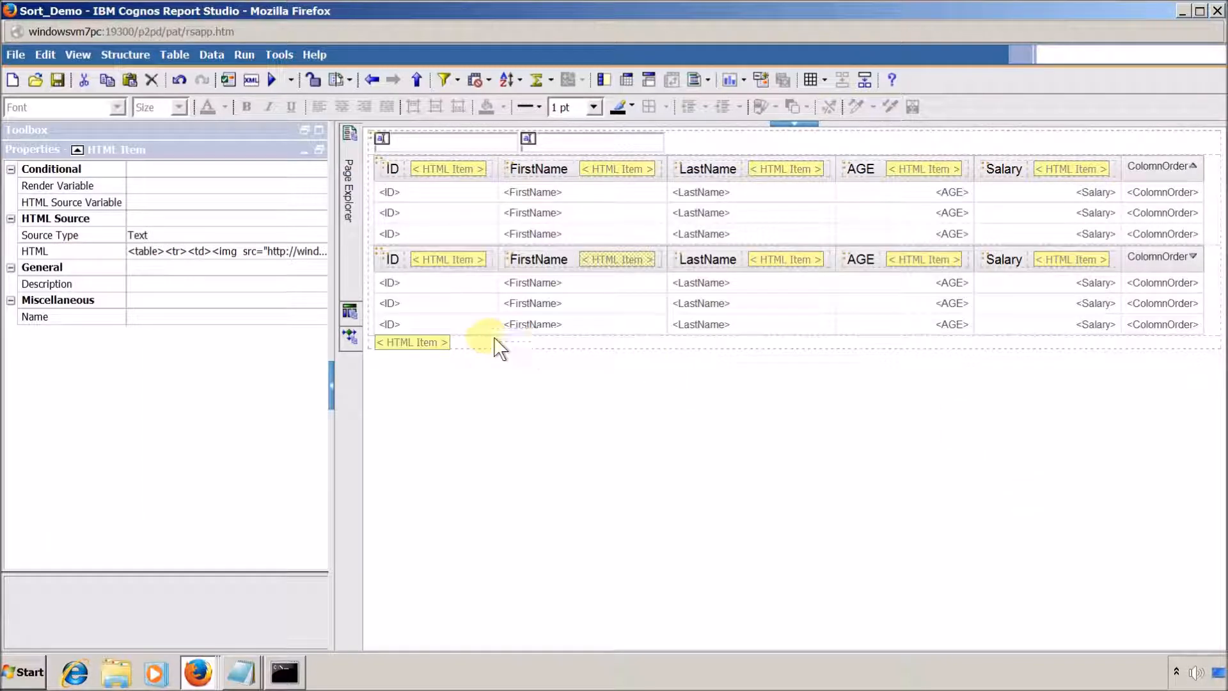
- Open the script HTML item below the lists, check the .curr style, and add document.getElementById beneath the imgID declaration in currentSelection()
{"action": "double_click", "coordinate": [439, 342]}
{"action": "scroll", "coordinate": [439, 332], "scroll_direction": "down", "scroll_amount": 6}
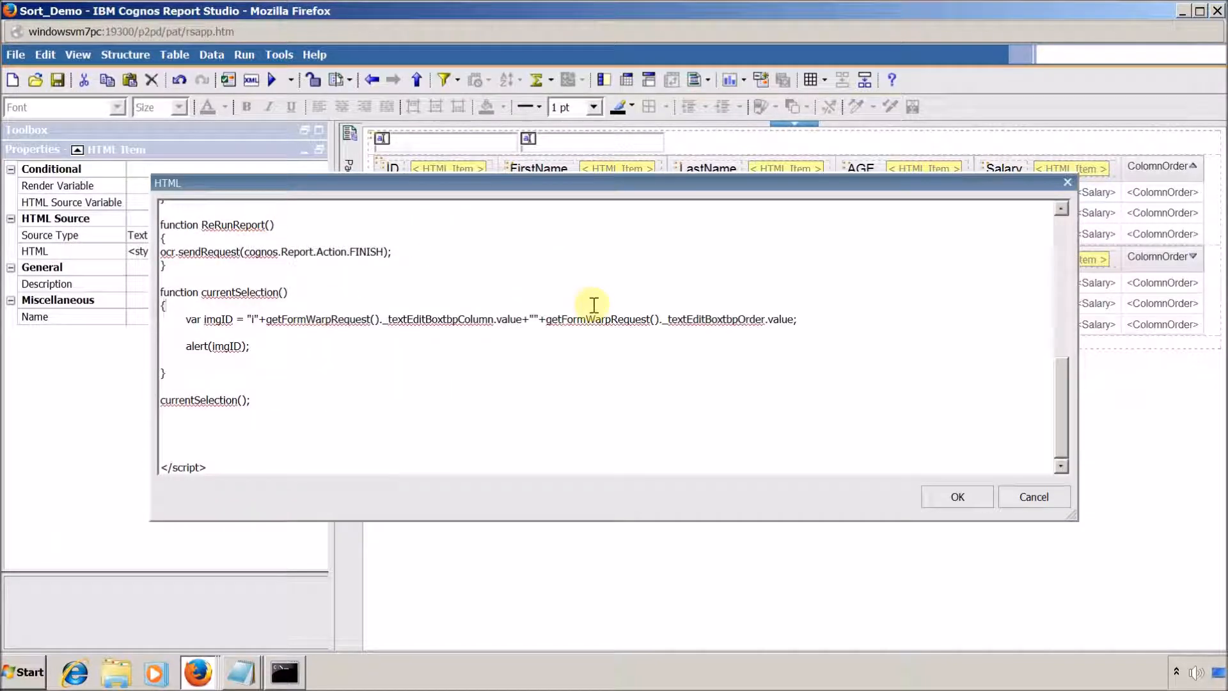
{"action": "scroll", "coordinate": [593, 305], "scroll_direction": "up", "scroll_amount": 10}
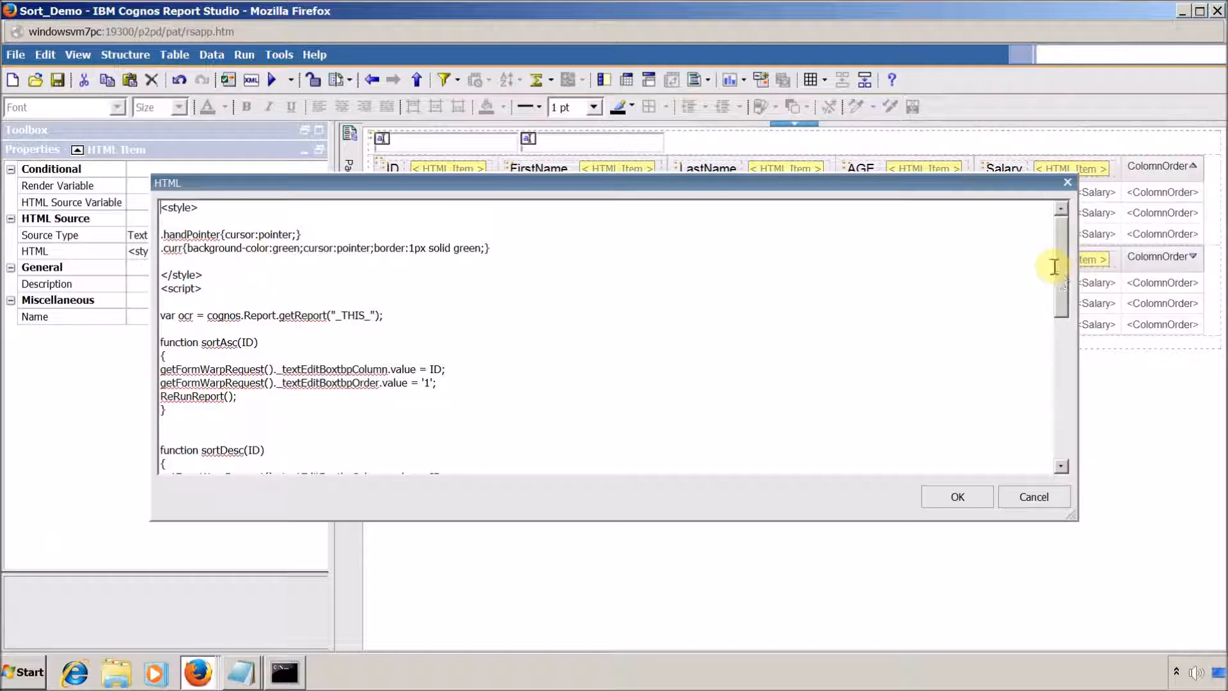
{"action": "left_click_drag", "start_coordinate": [1062, 320], "coordinate": [1057, 487]}
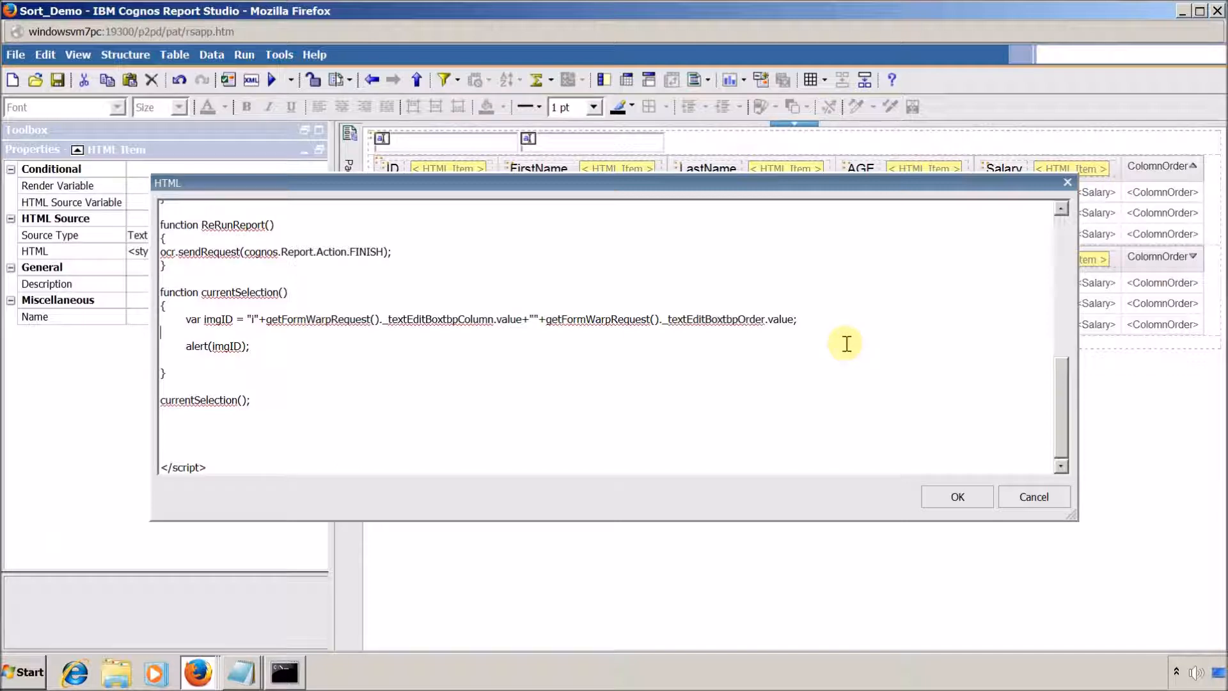
{"action": "type", "text": "docu"}
{"action": "type", "text": "ment.getElementById"}
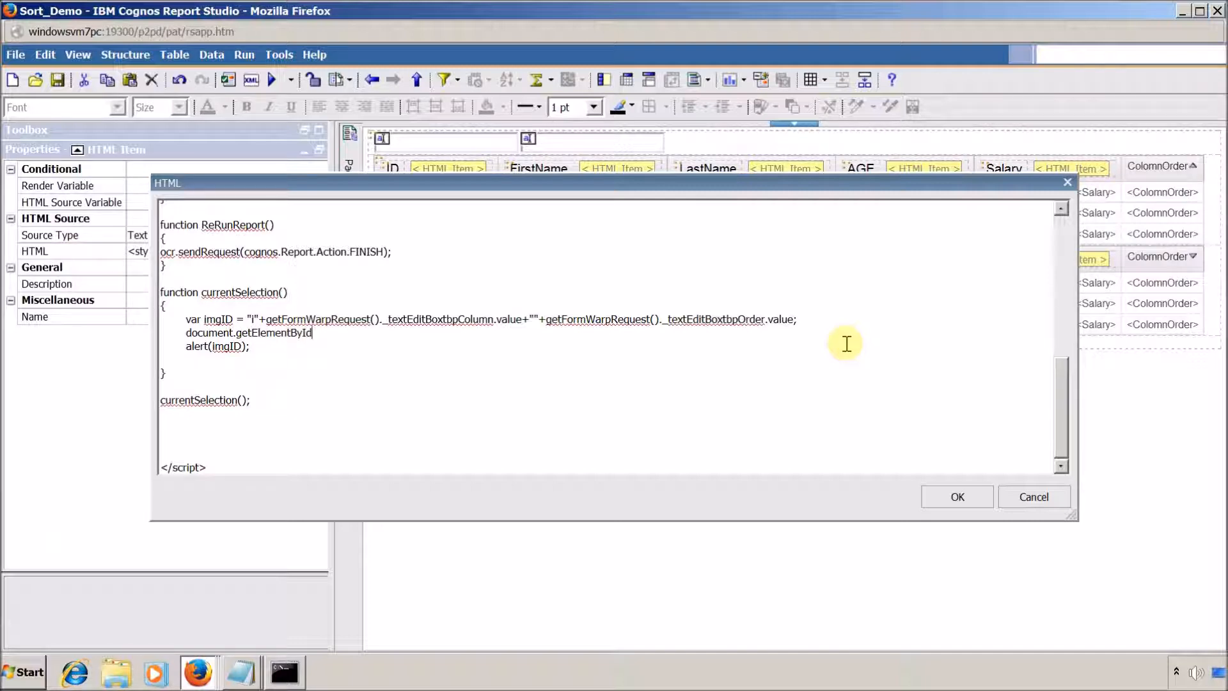
- Complete the statement as document.getElementById(imgID).className=""; inside currentSelection()
{"action": "type", "text": "("}
{"action": "key", "text": "ctrl+shift+Left"}
{"action": "key", "text": "ctrl+c"}
{"action": "key", "text": "Down"}
{"action": "key", "text": "ctrl+Left"}
{"action": "key", "text": "ctrl+v"}
{"action": "type", "text": ").className="}
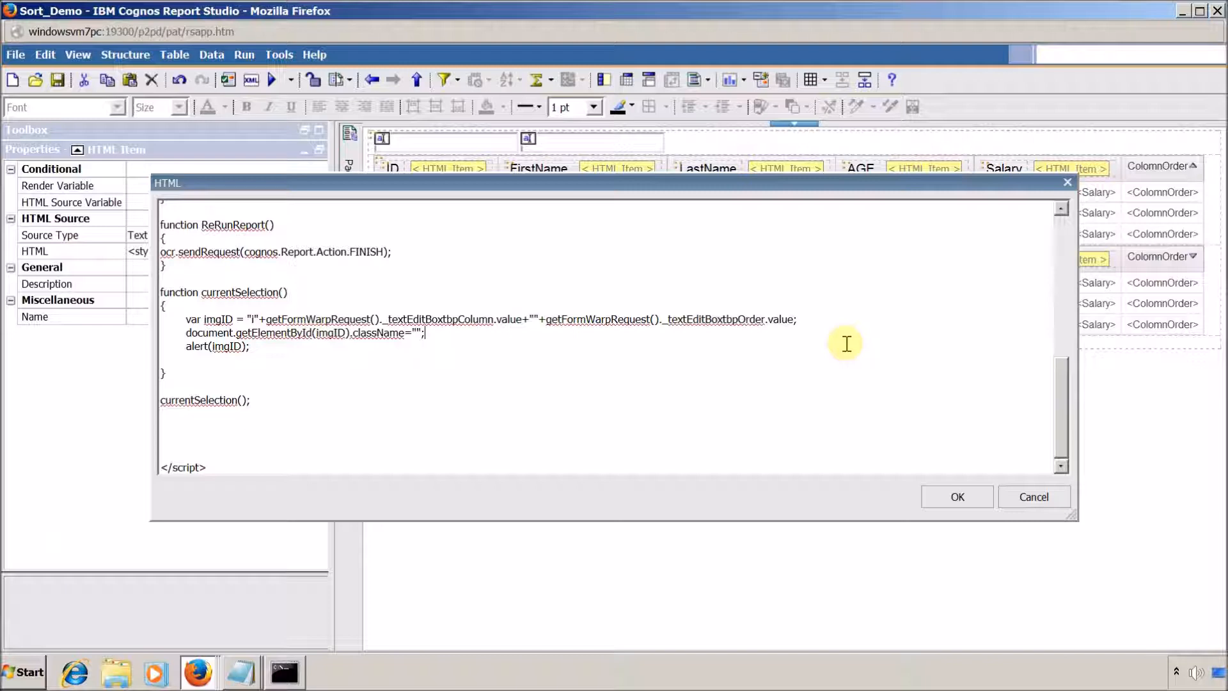
- Switch to the Sort_Demo_2 report, examine the className assignment in its currSort() function, and return to Sort_Demo's script
{"action": "key", "text": "alt+Tab"}
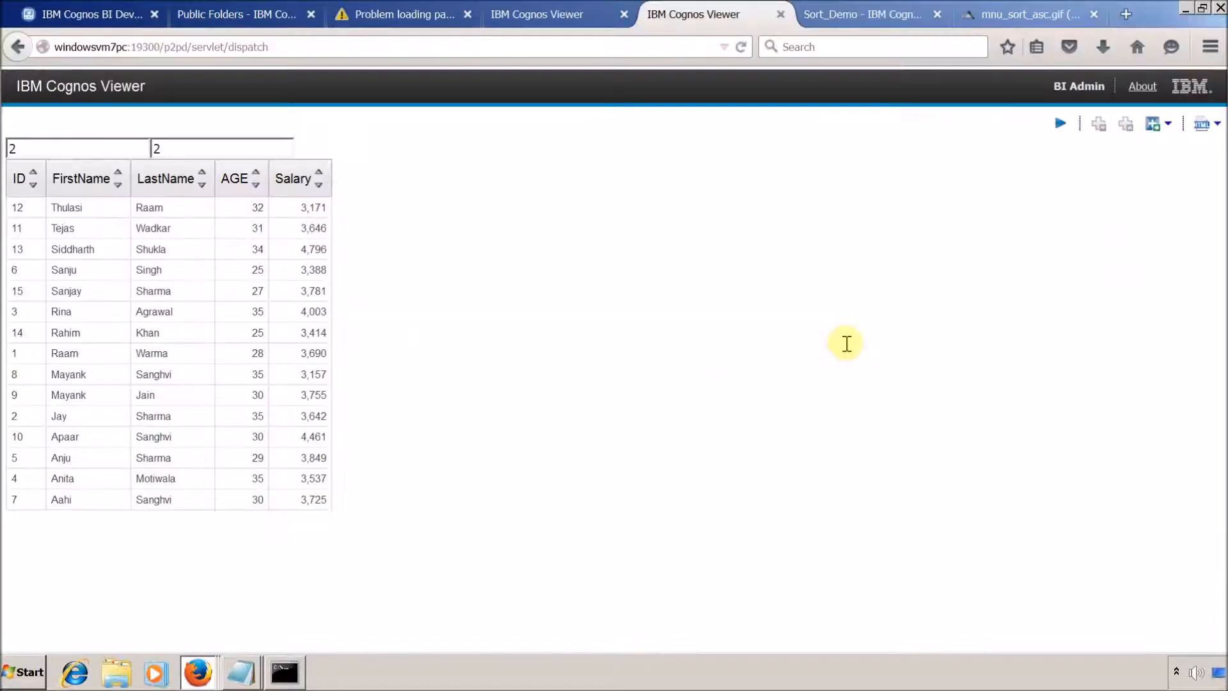
{"action": "key", "text": "alt+Tab"}
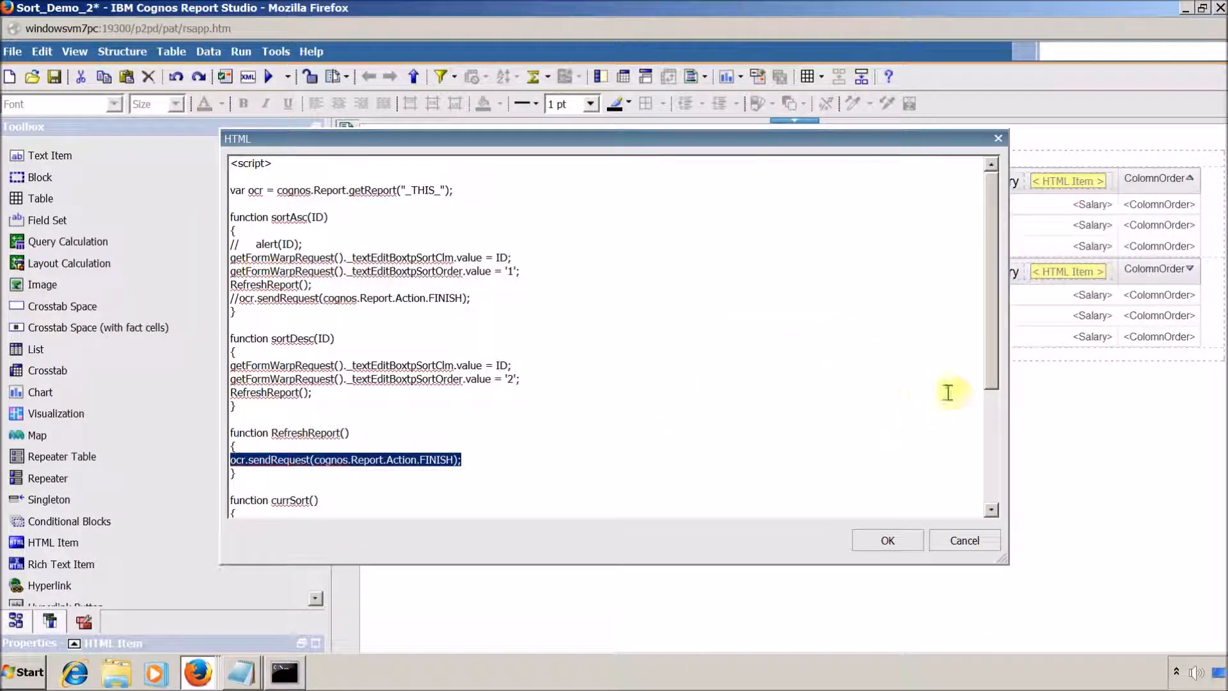
{"action": "scroll", "coordinate": [993, 368], "scroll_direction": "down", "scroll_amount": 3}
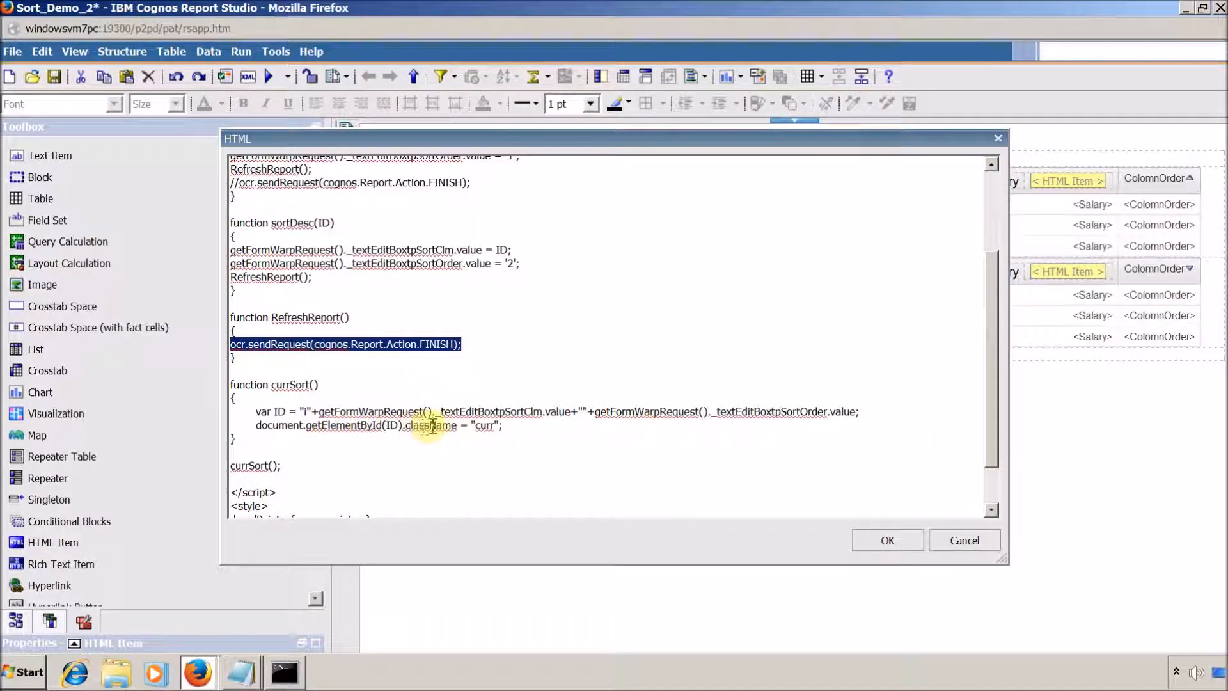
{"action": "key", "text": "alt+Tab"}
{"action": "key", "text": "alt+Tab"}
{"action": "key", "text": "alt+Tab"}
{"action": "key", "text": "alt+Tab"}
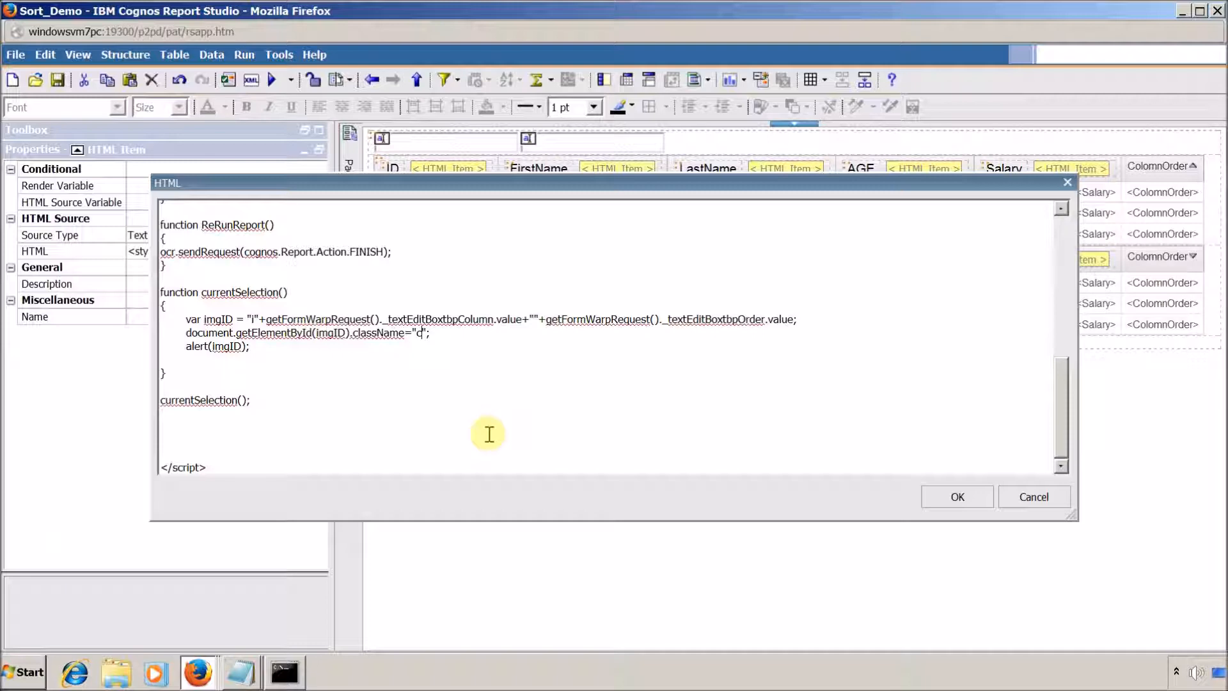
- Set the className value to "curr", delete the alert(imgID); line from currentSelection(), and apply the HTML
{"action": "type", "text": "uree"}
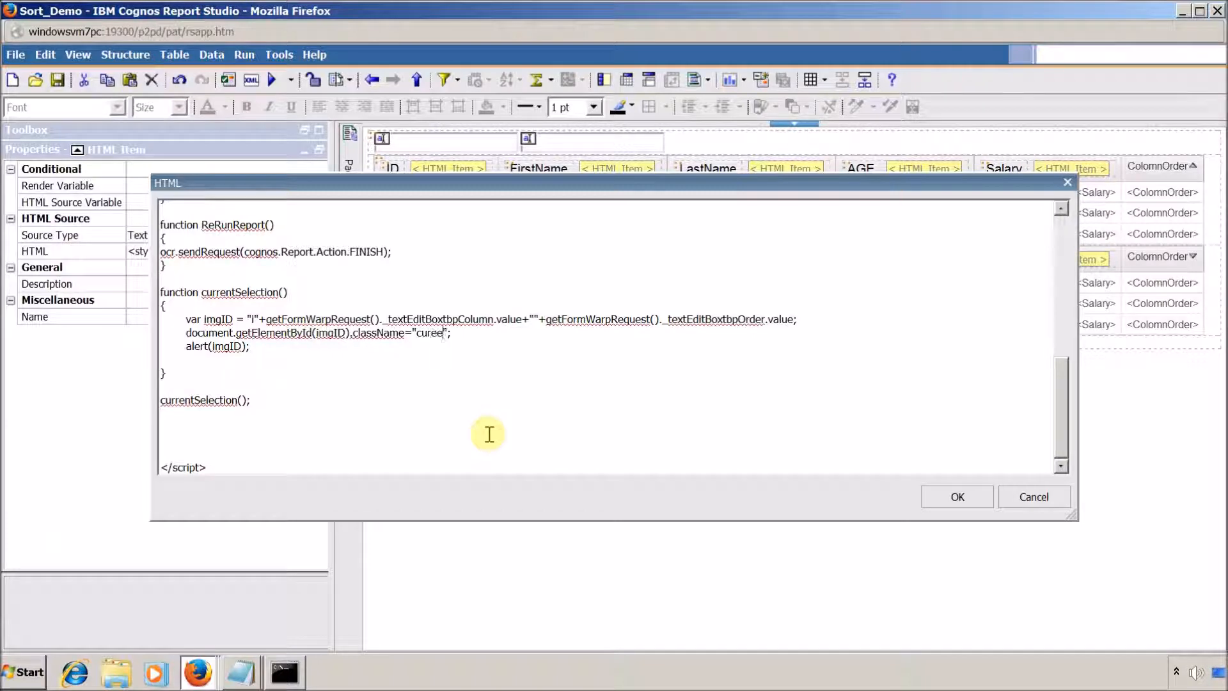
{"action": "left_click", "coordinate": [438, 346]}
{"action": "key", "text": "shift+Home"}
{"action": "key", "text": "BackSpace"}
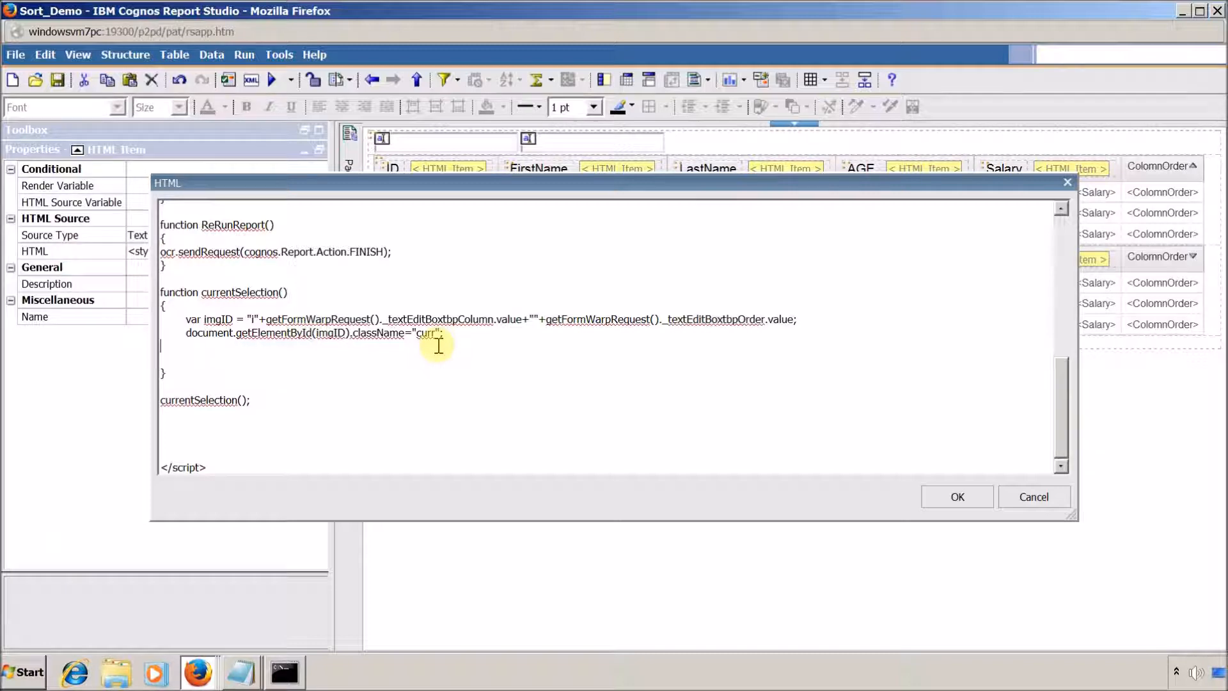
{"action": "key", "text": "BackSpace"}
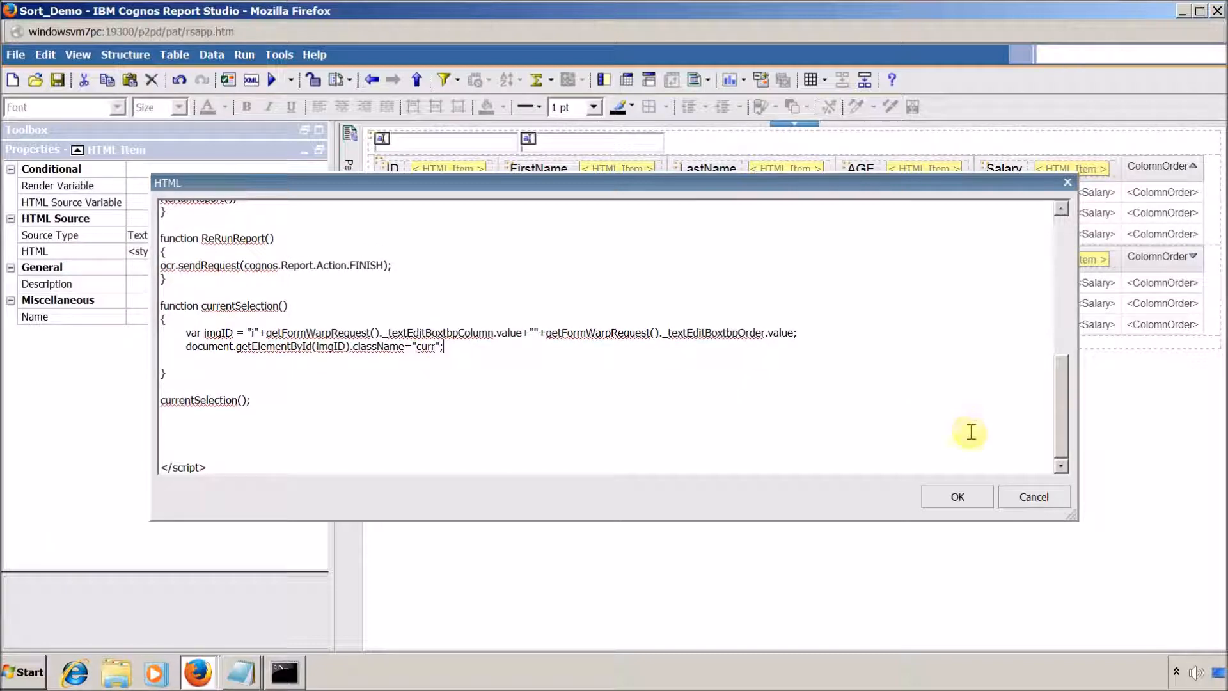
{"action": "left_click", "coordinate": [970, 487]}
- Save and run Sort_Demo, testing the highlight with FirstName and LastName descending, AGE ascending, and Salary ascending and descending
{"action": "left_click", "coordinate": [57, 80]}
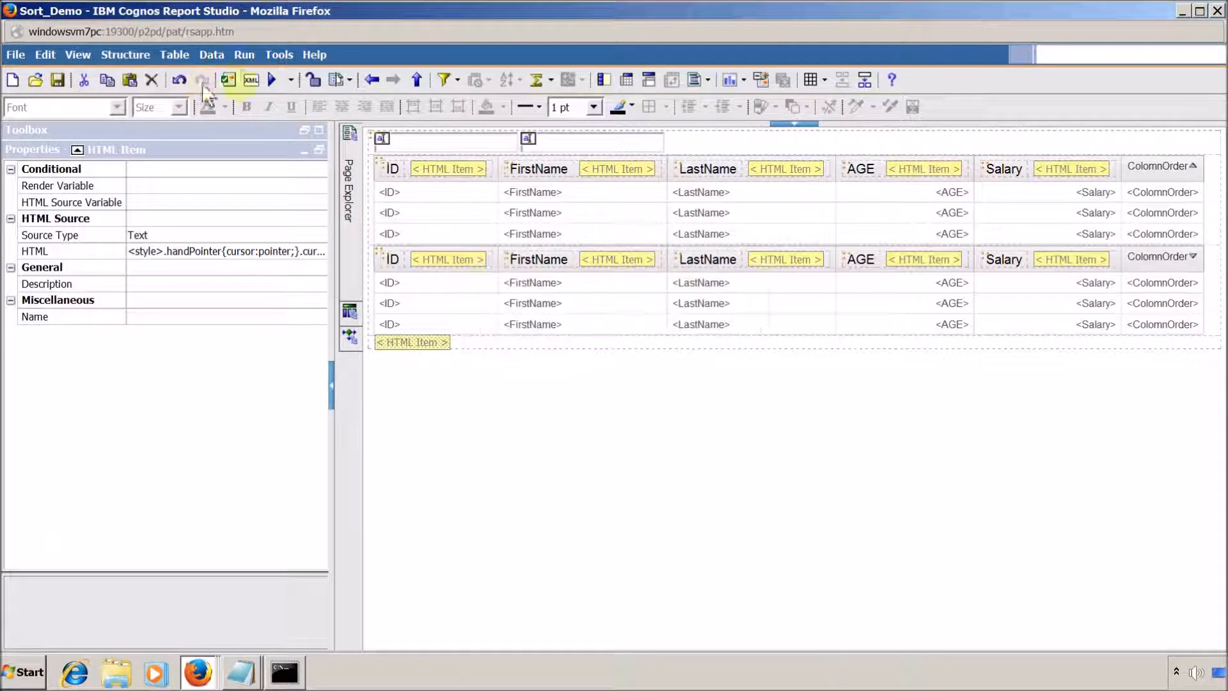
{"action": "left_click", "coordinate": [272, 79]}
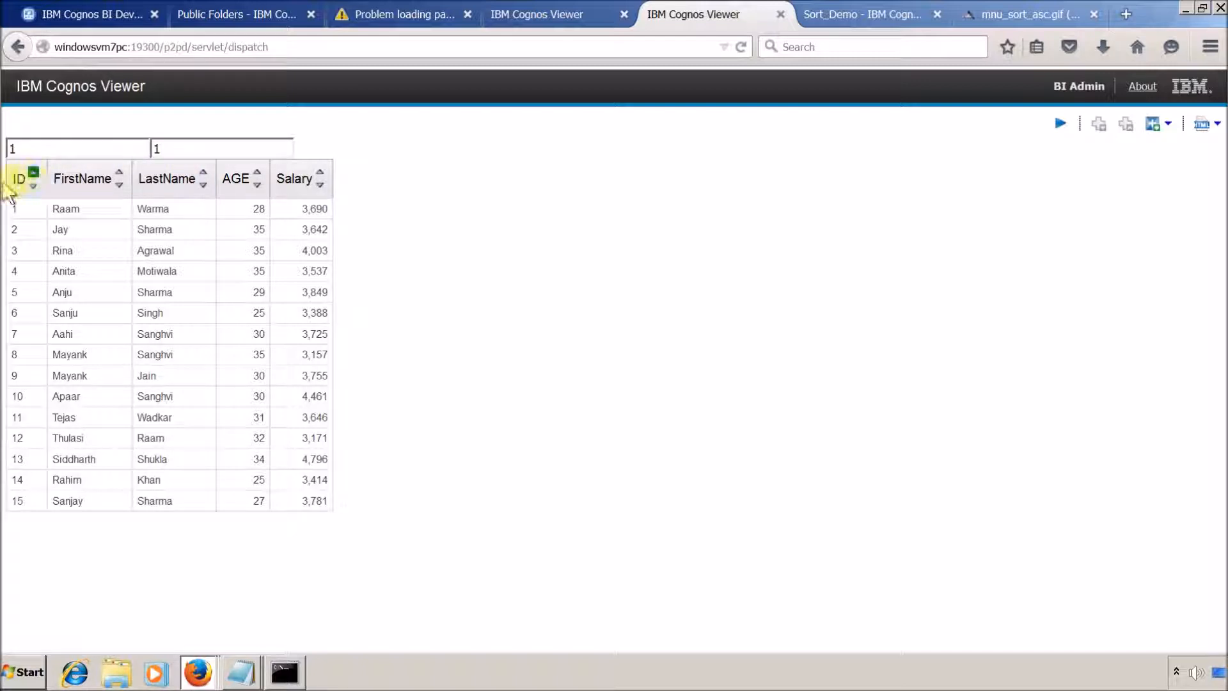
{"action": "left_click", "coordinate": [118, 183]}
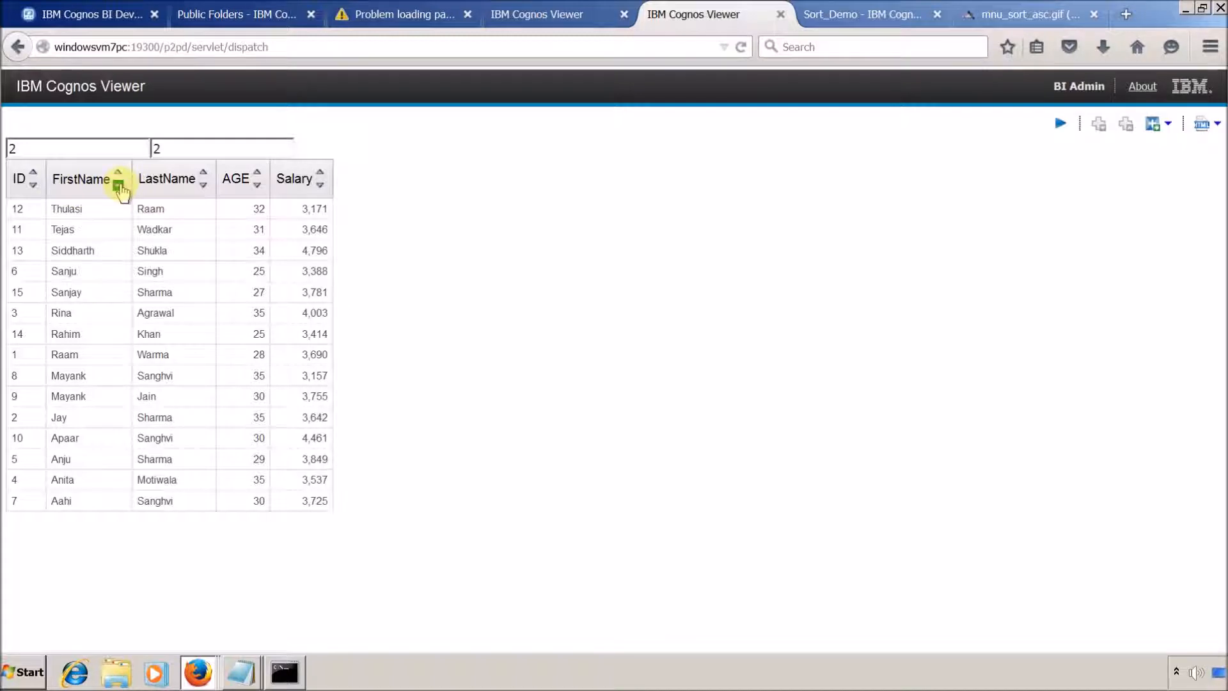
{"action": "left_click", "coordinate": [202, 185]}
{"action": "left_click", "coordinate": [256, 173]}
{"action": "left_click", "coordinate": [320, 172]}
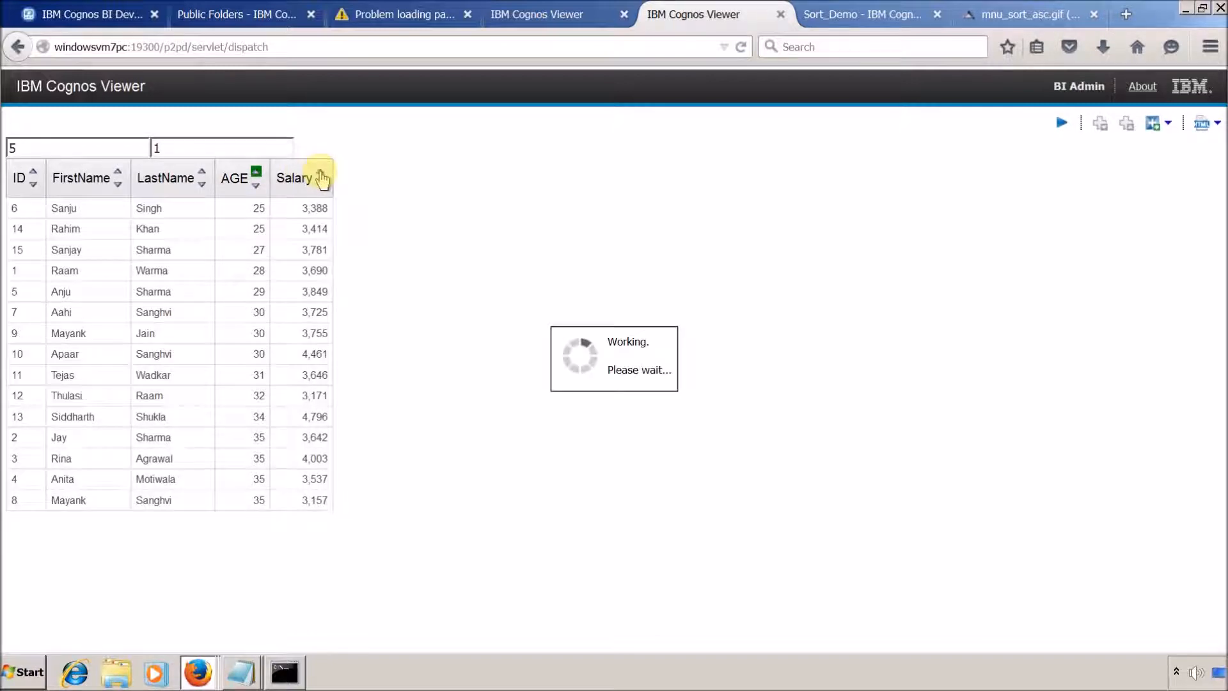
{"action": "left_click", "coordinate": [318, 186]}
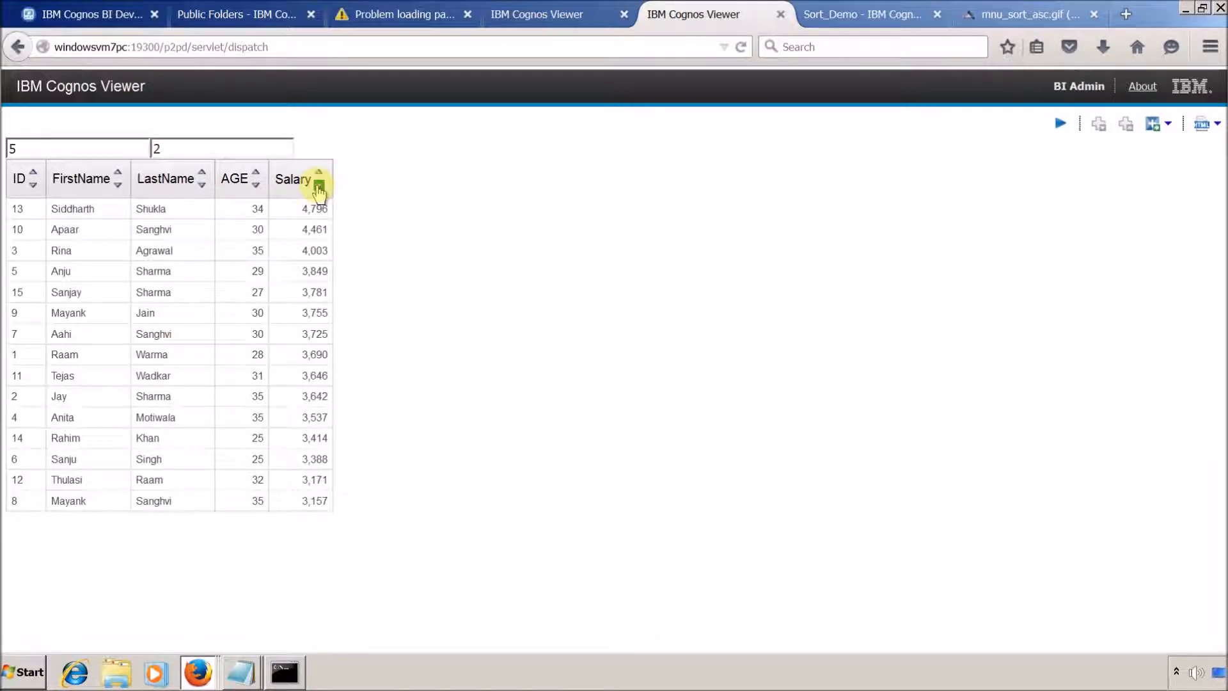
{"action": "left_click", "coordinate": [121, 148]}
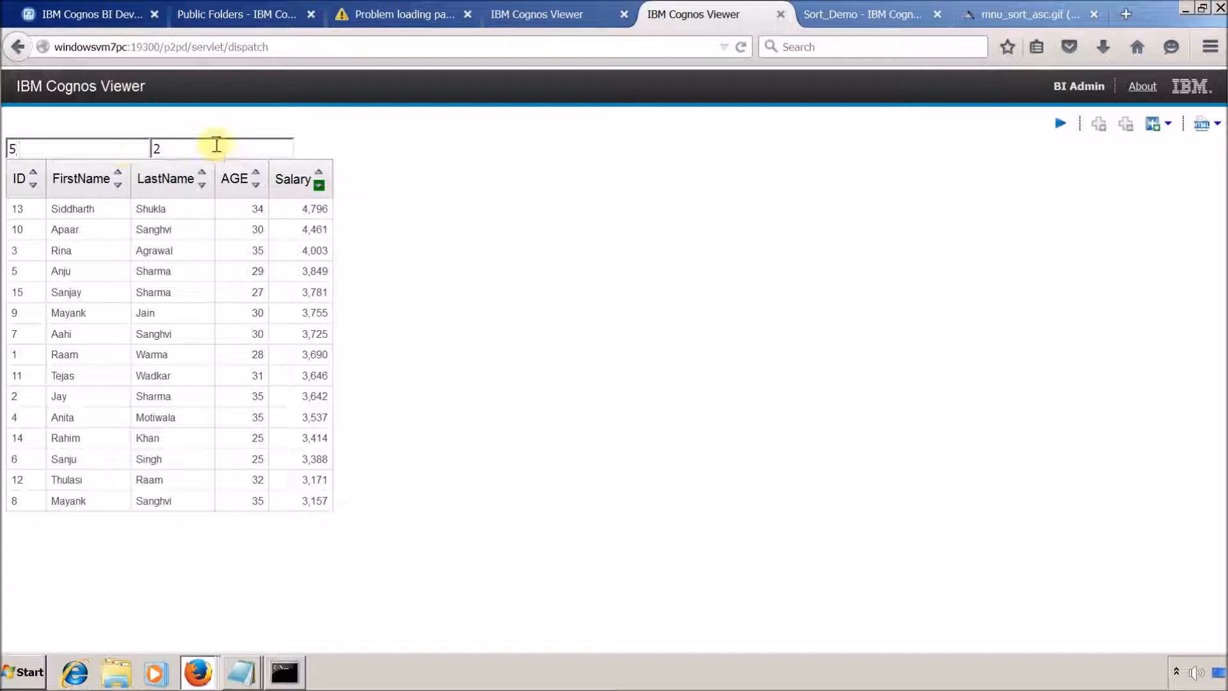
- Return to Report Studio and set the Visible property of the tbpColumn text box prompt to No
{"action": "key", "text": "alt+Tab"}
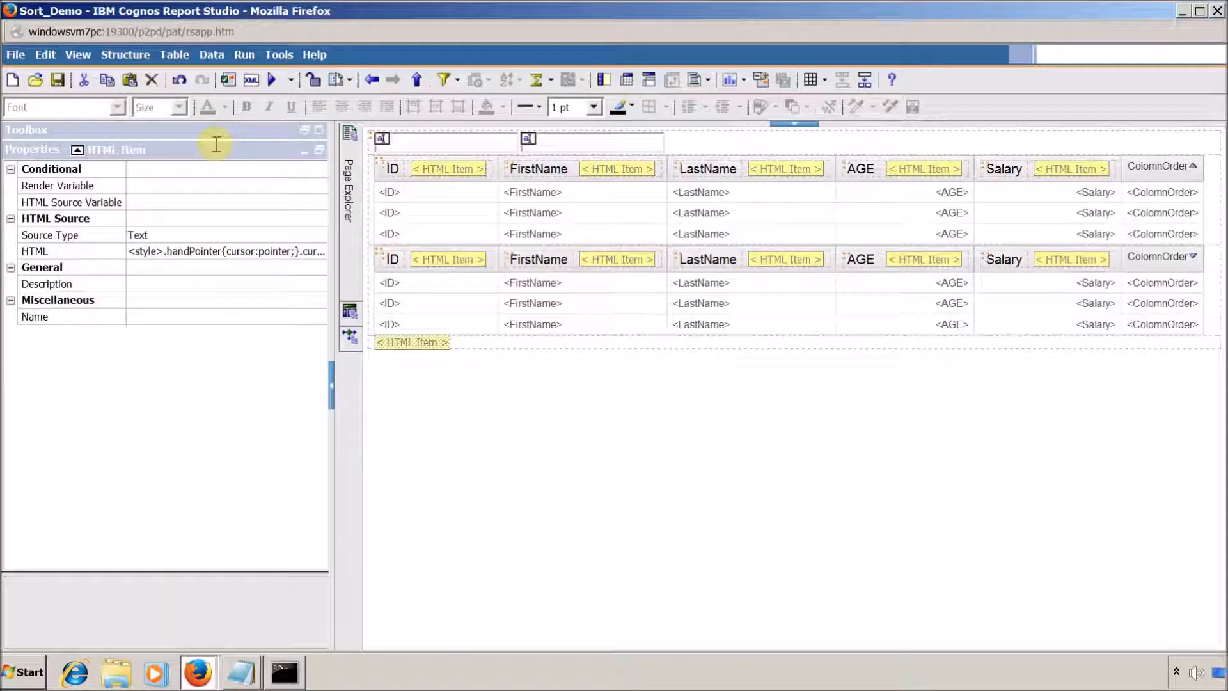
{"action": "left_click", "coordinate": [458, 146]}
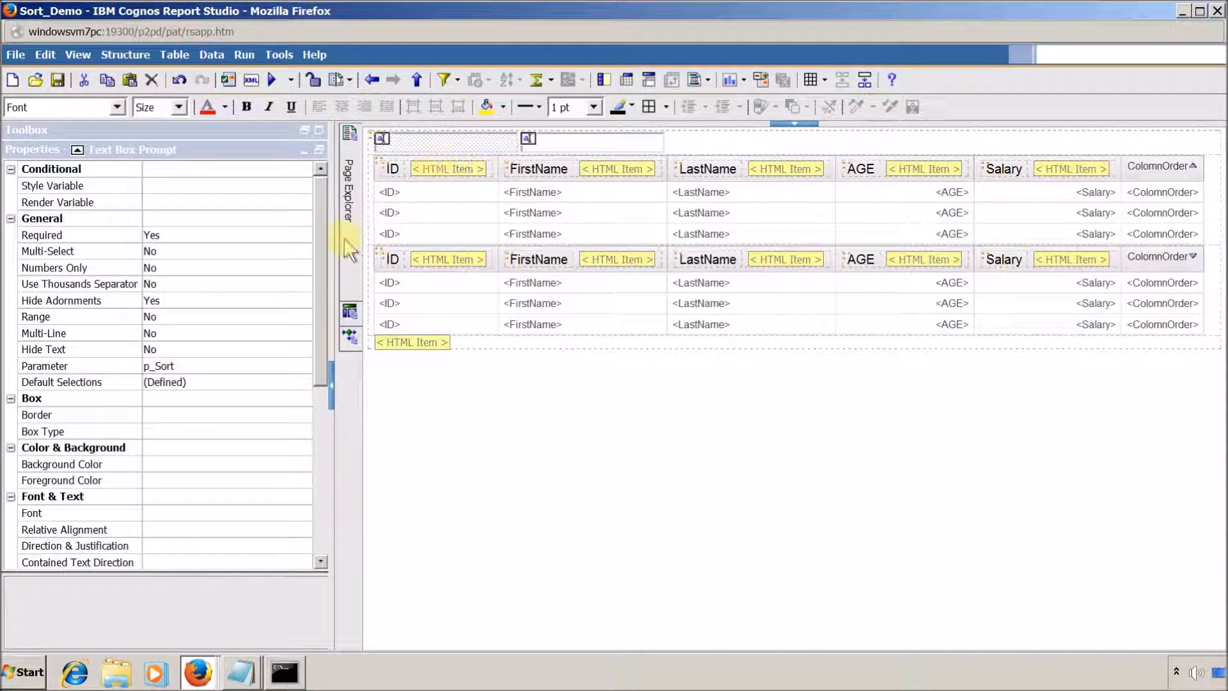
{"action": "left_click", "coordinate": [321, 267]}
{"action": "scroll", "coordinate": [296, 484], "scroll_direction": "down", "scroll_amount": 6}
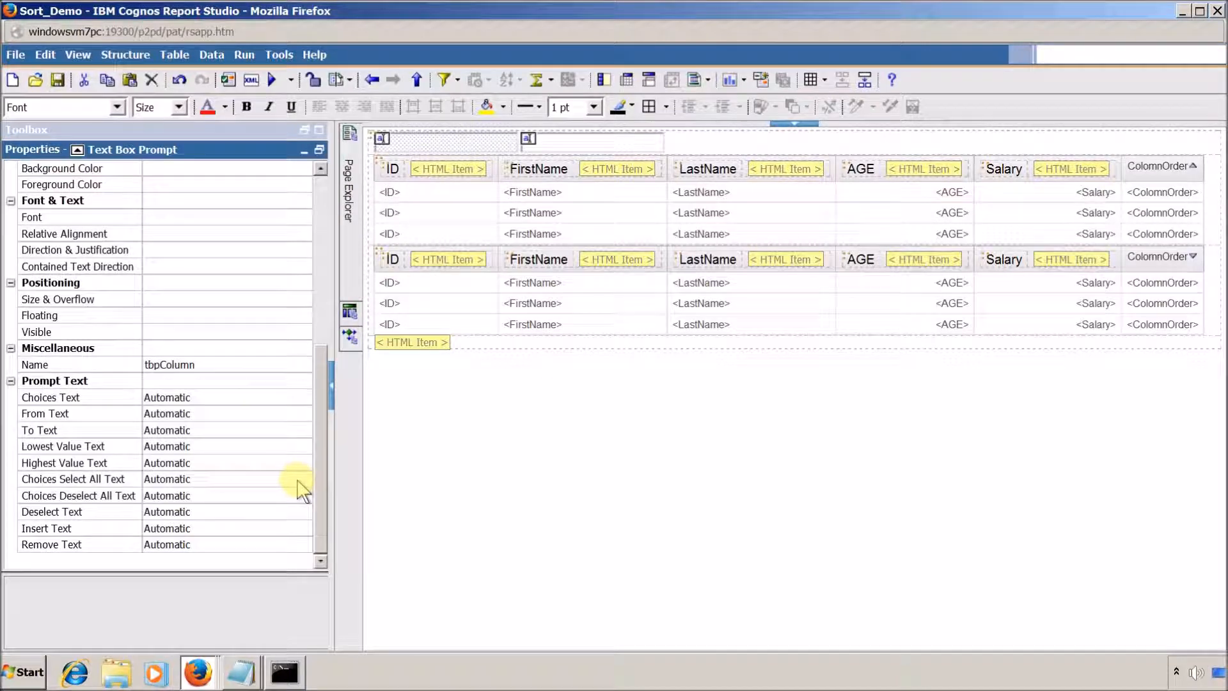
{"action": "left_click", "coordinate": [246, 331]}
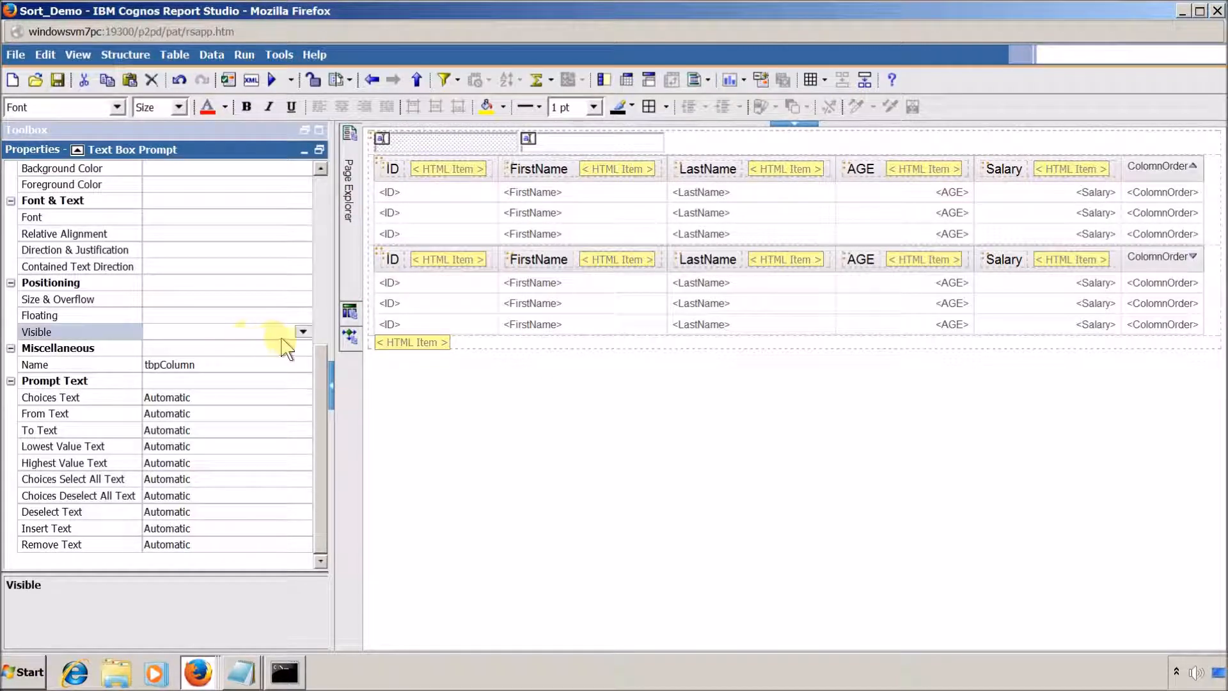
{"action": "left_click", "coordinate": [301, 331]}
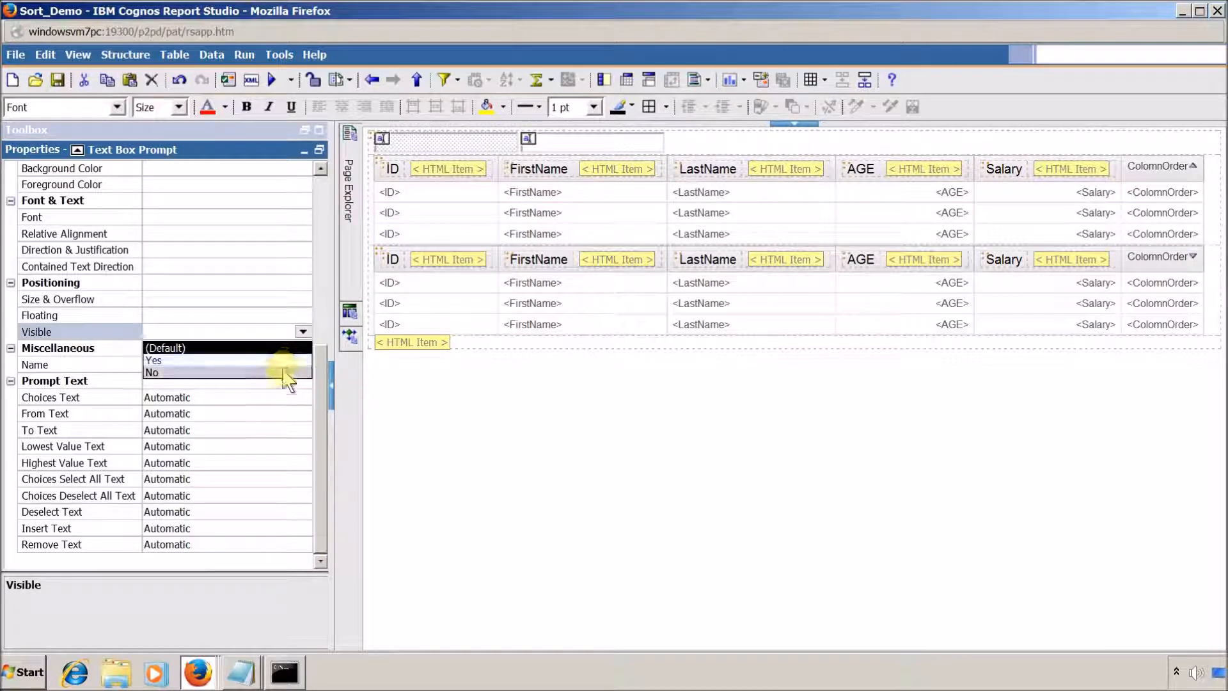
{"action": "left_click", "coordinate": [291, 373]}
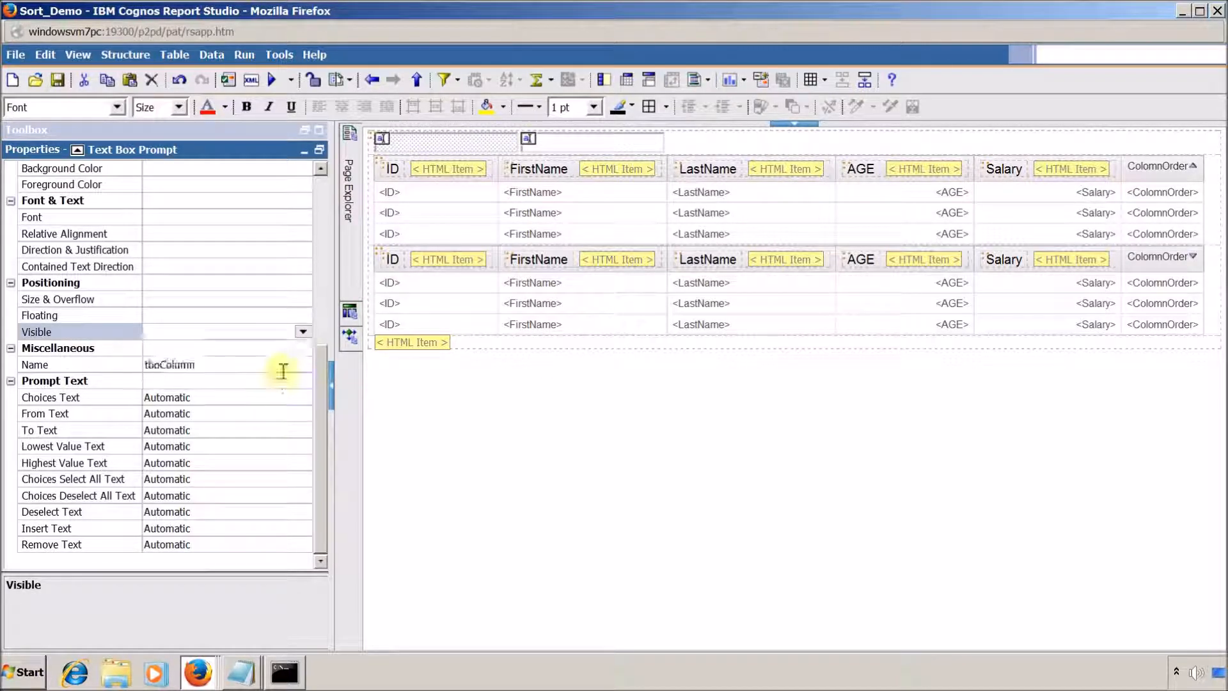
- Set the Visible property of the tbpOrder text box prompt to No
{"action": "left_click", "coordinate": [583, 146]}
{"action": "left_click", "coordinate": [246, 332]}
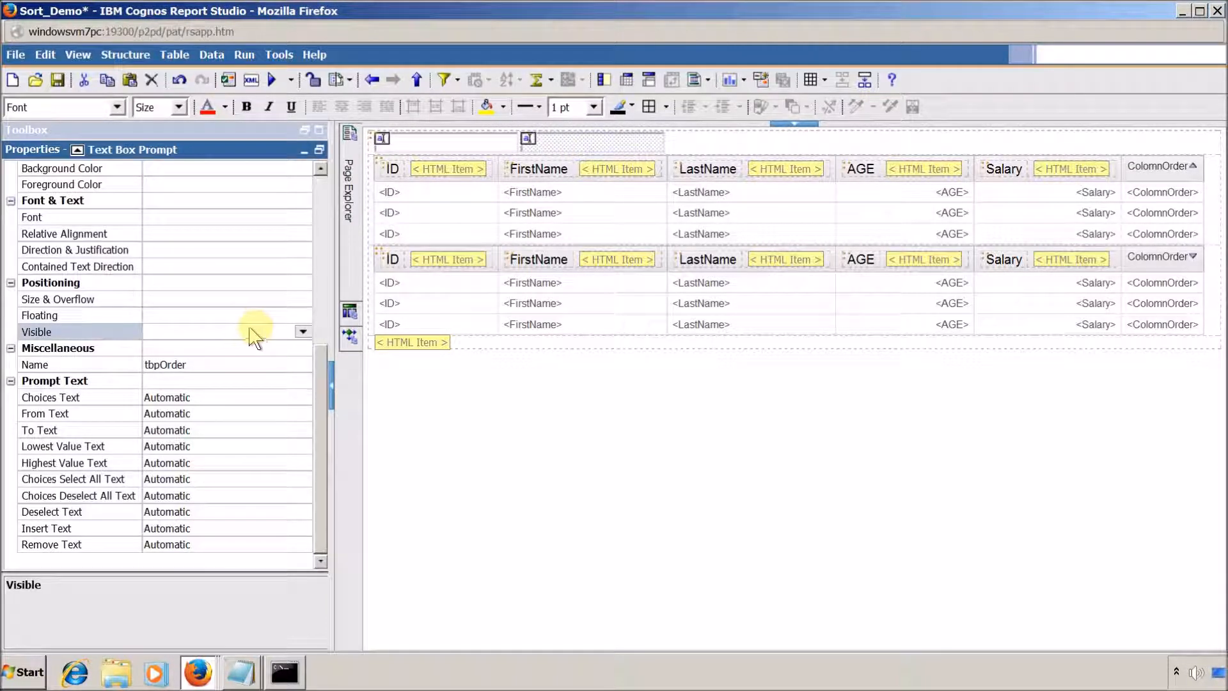
{"action": "left_click", "coordinate": [302, 332]}
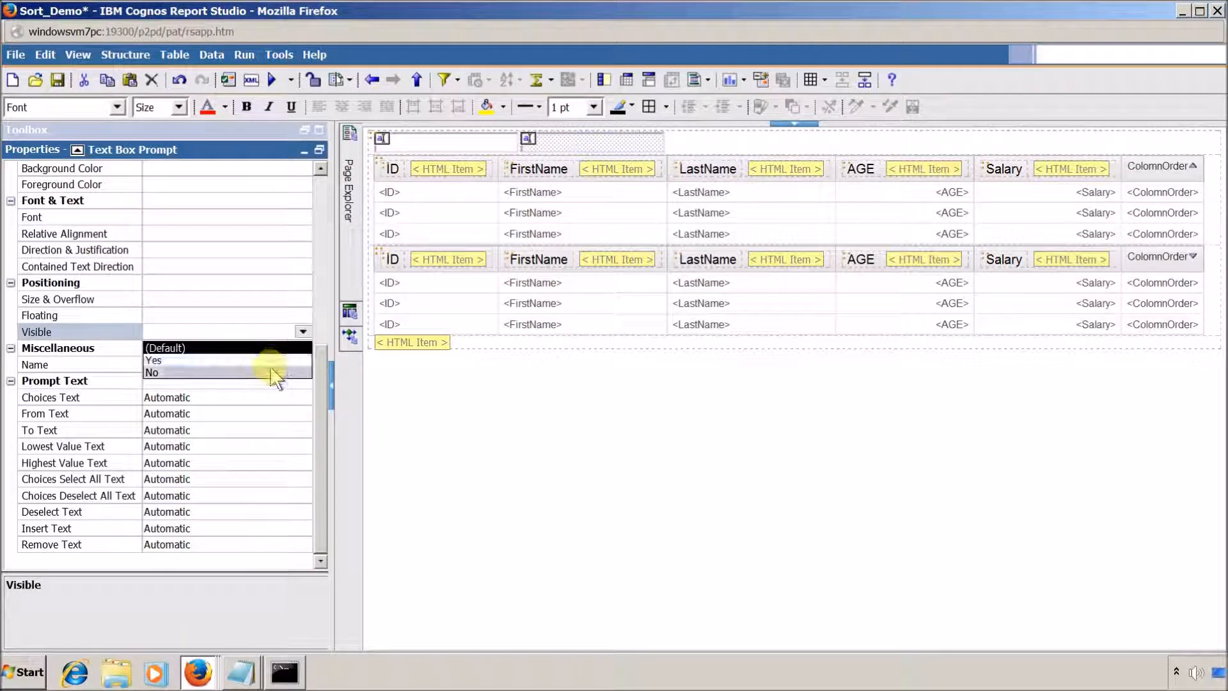
{"action": "left_click", "coordinate": [273, 372]}
- Save Sort_Demo and run the report with both text box prompts hidden
{"action": "left_click", "coordinate": [59, 80]}
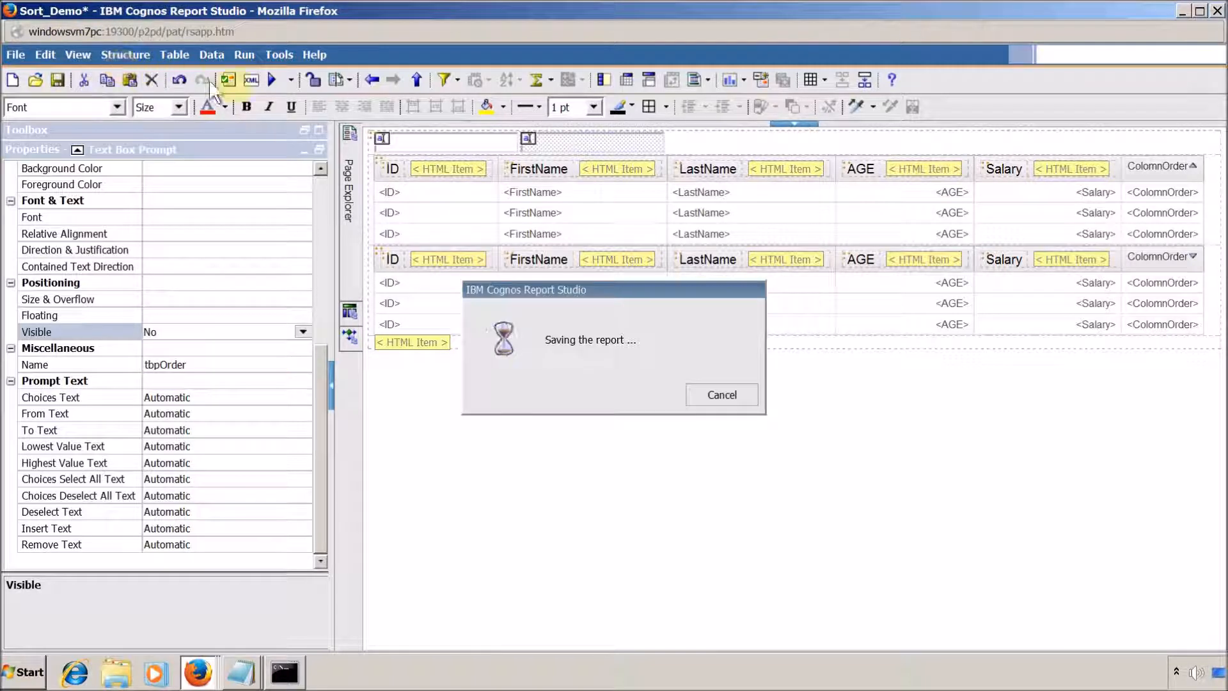
{"action": "left_click", "coordinate": [274, 79]}
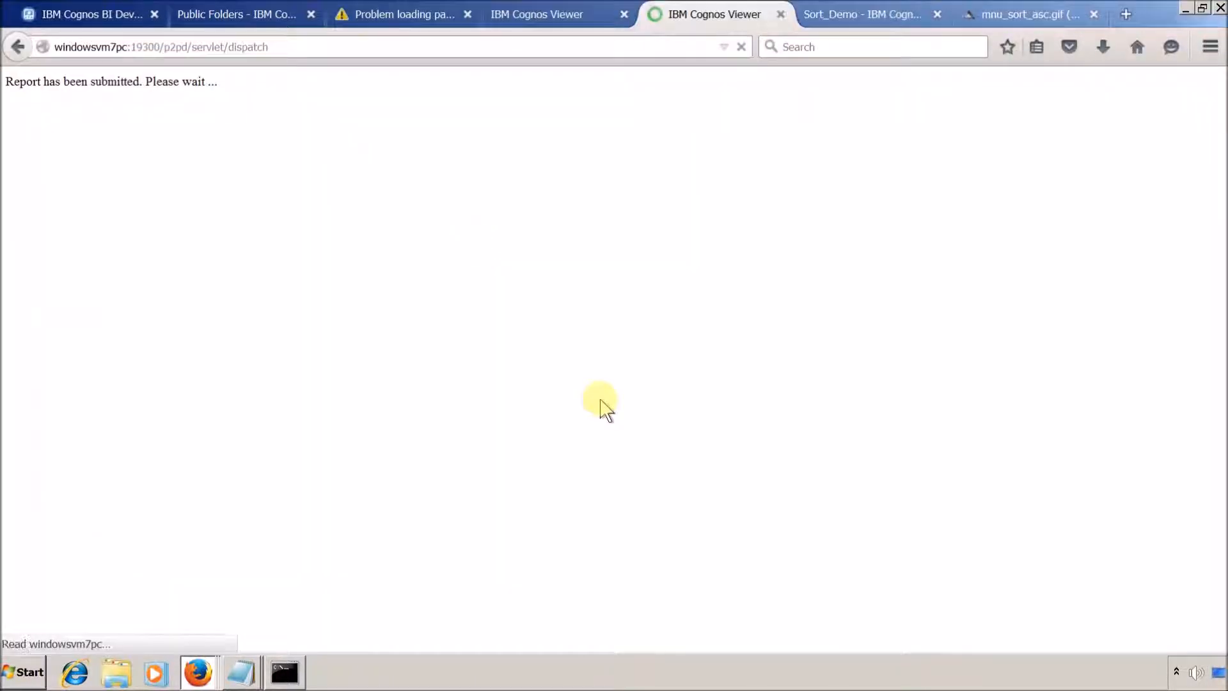